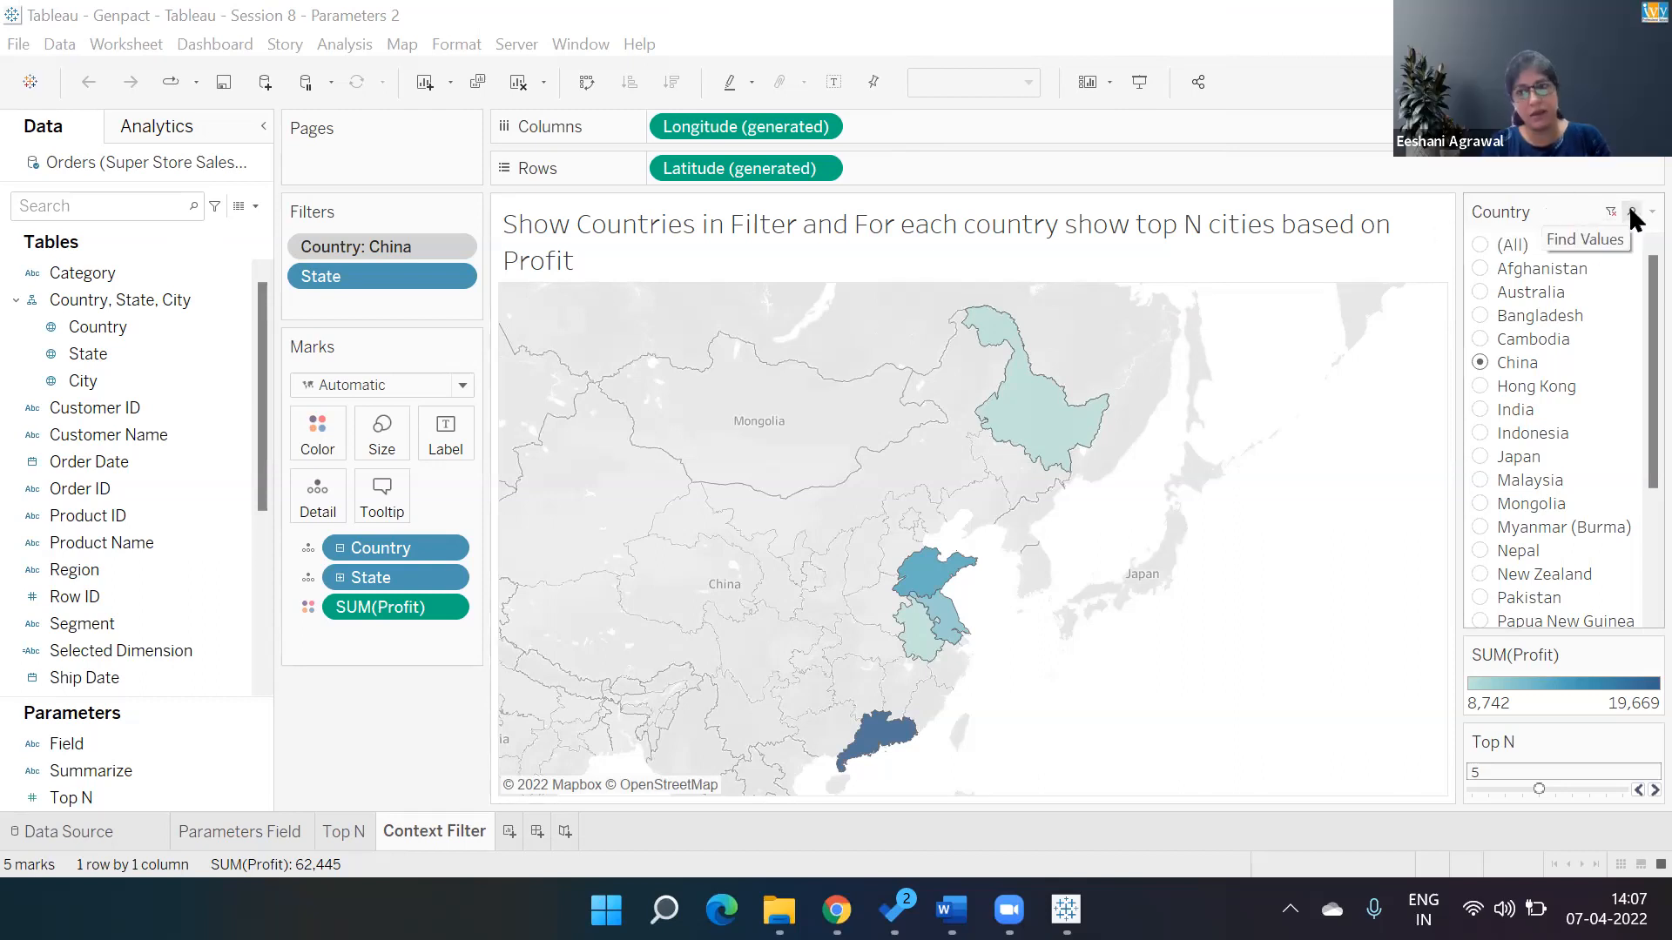
pyautogui.click(1652, 211)
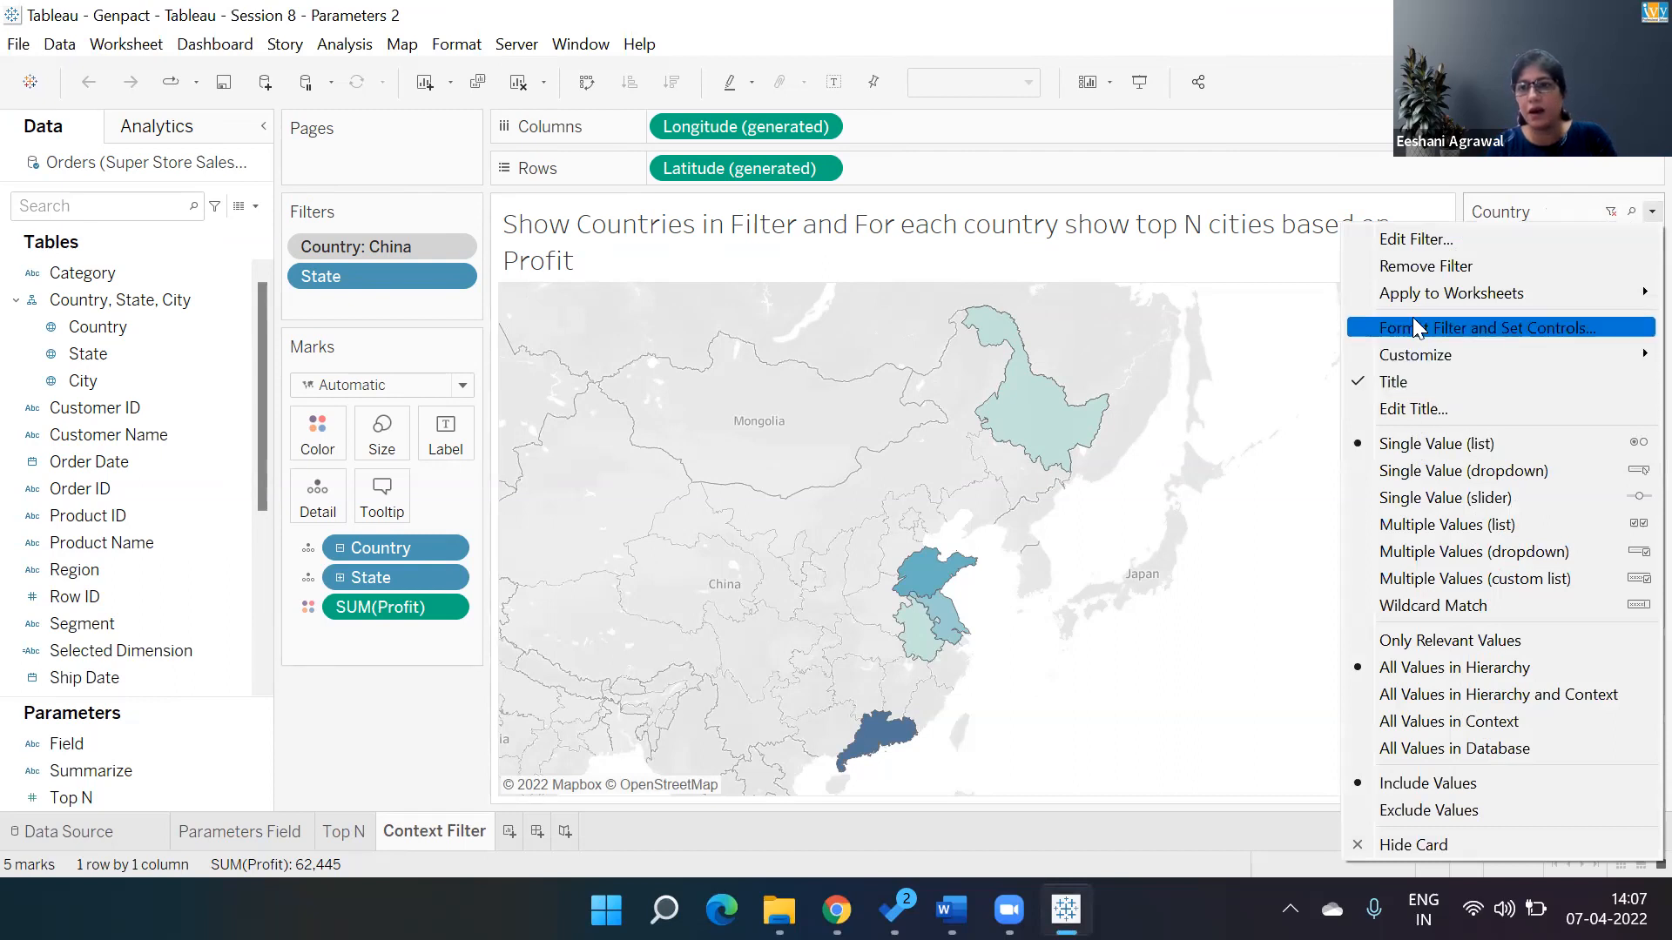
pyautogui.moveTo(1410, 296)
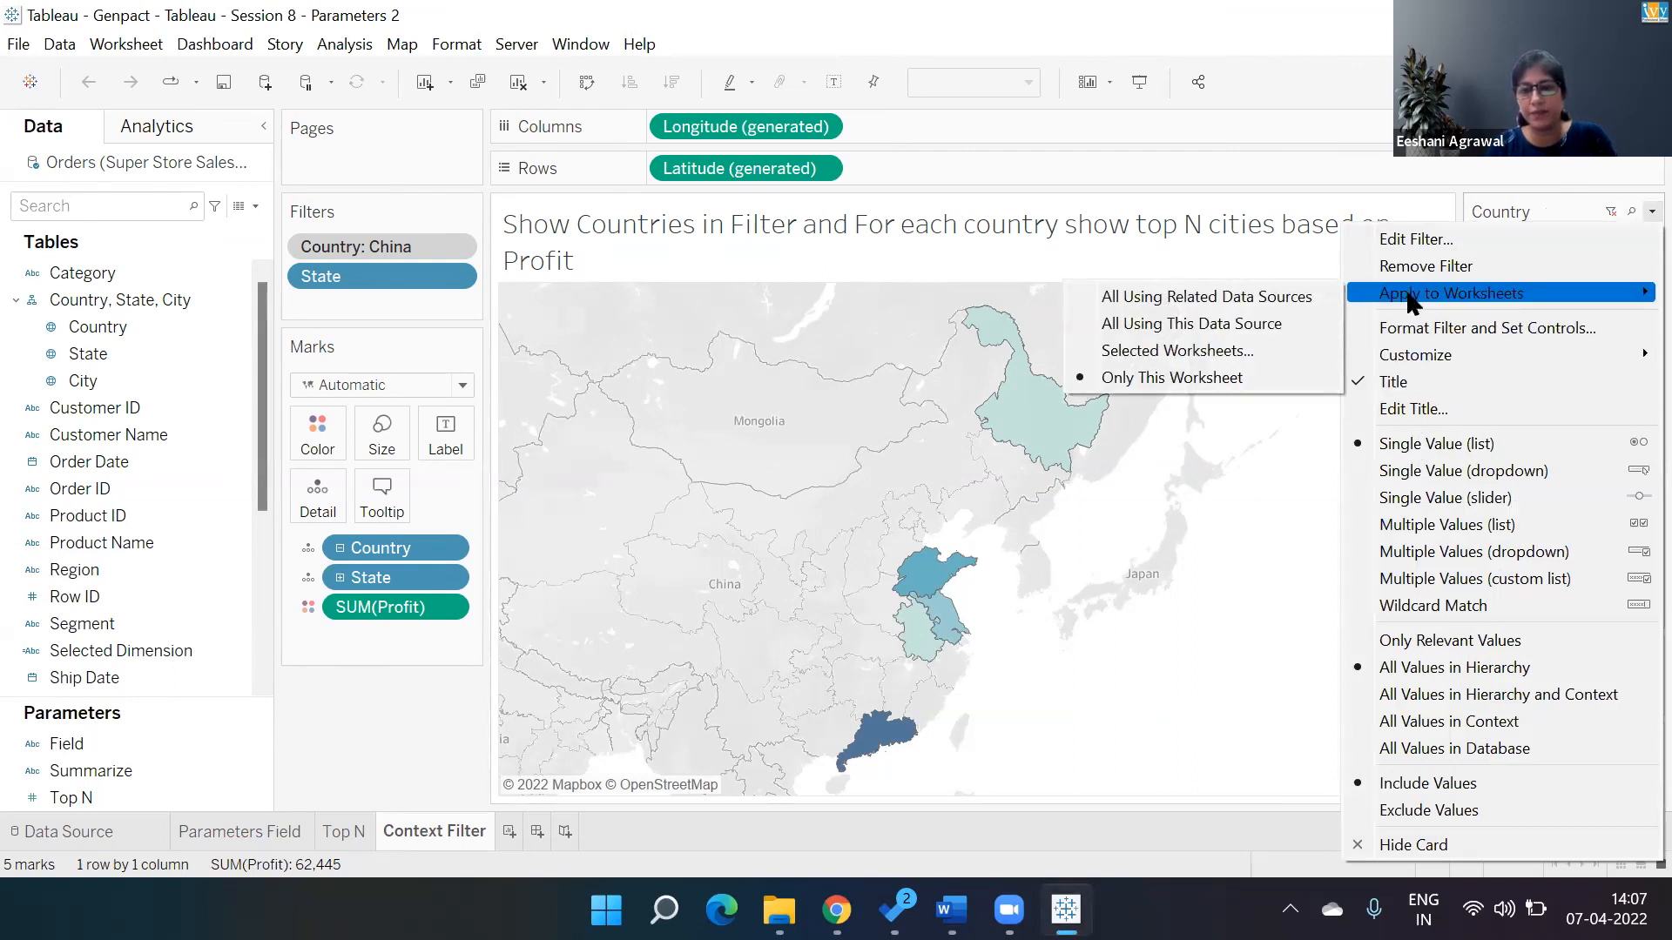
pyautogui.click(1227, 357)
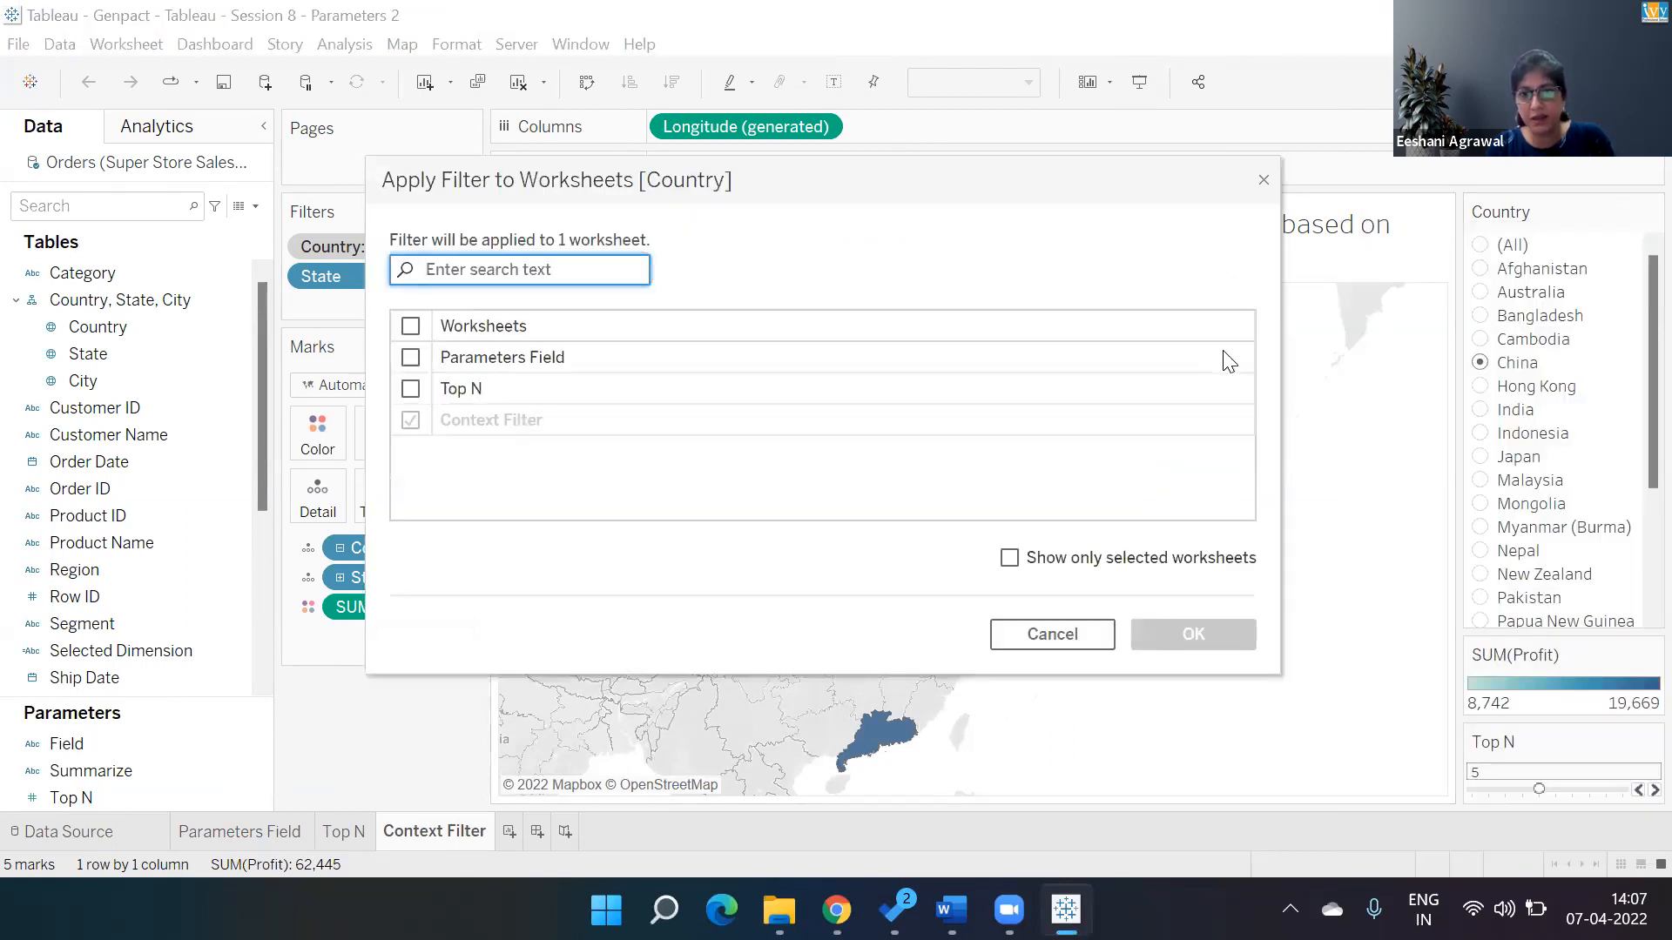
pyautogui.click(1068, 628)
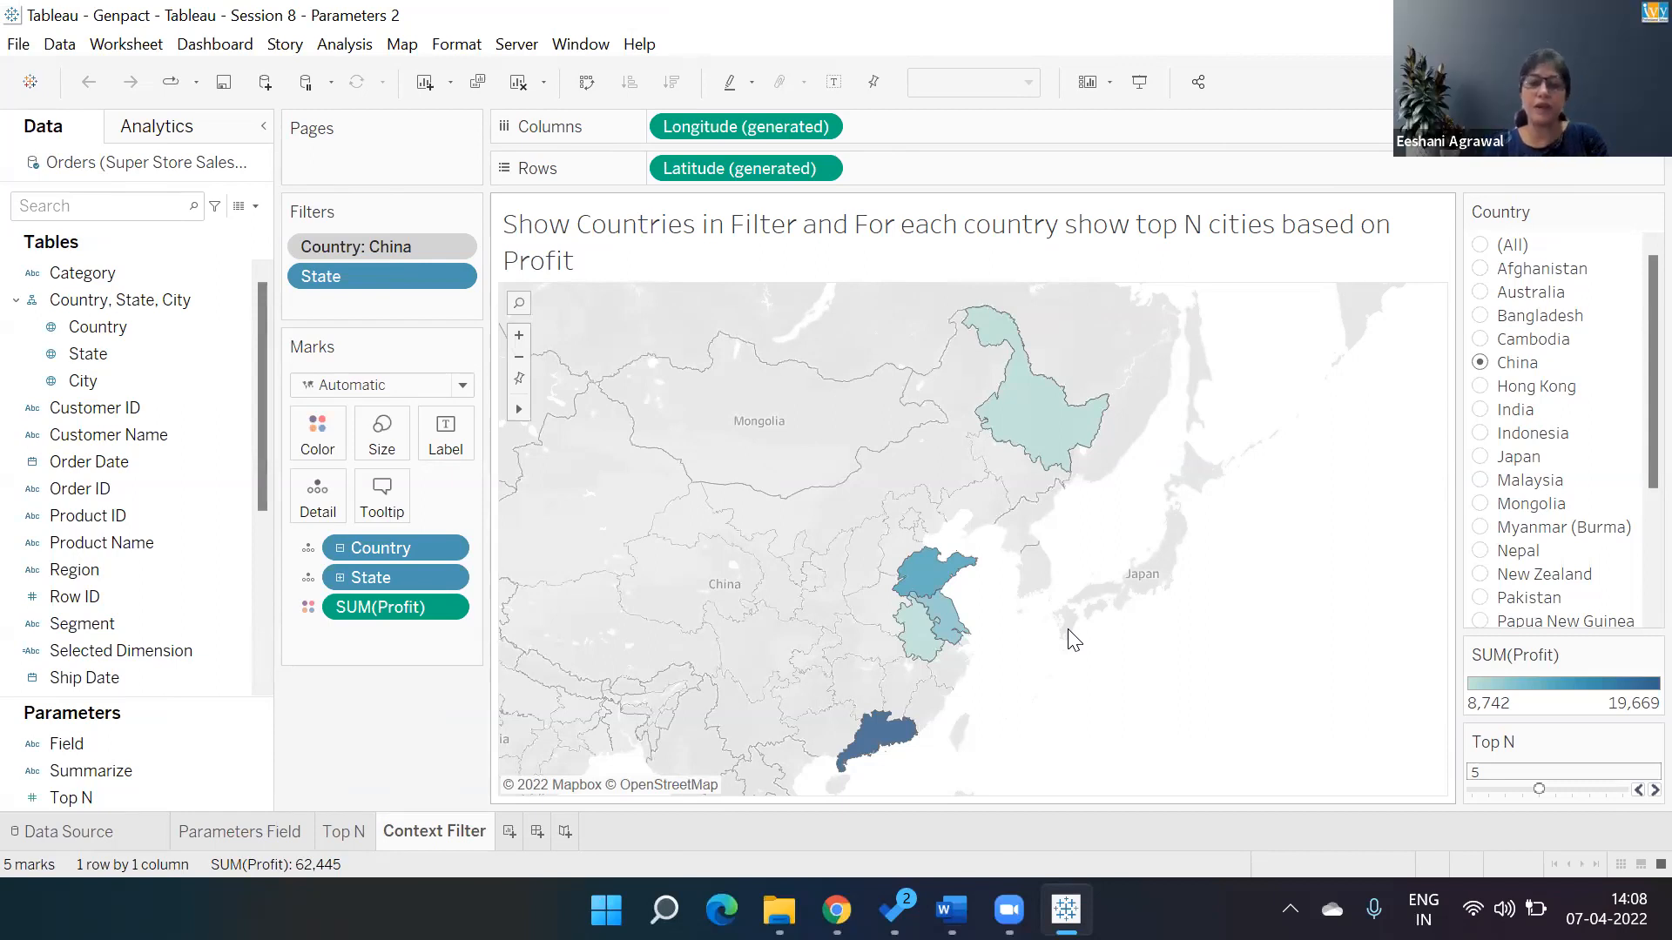
# Add a new blank worksheet and switch back to the Context Filter sheet.
pyautogui.click(509, 832)
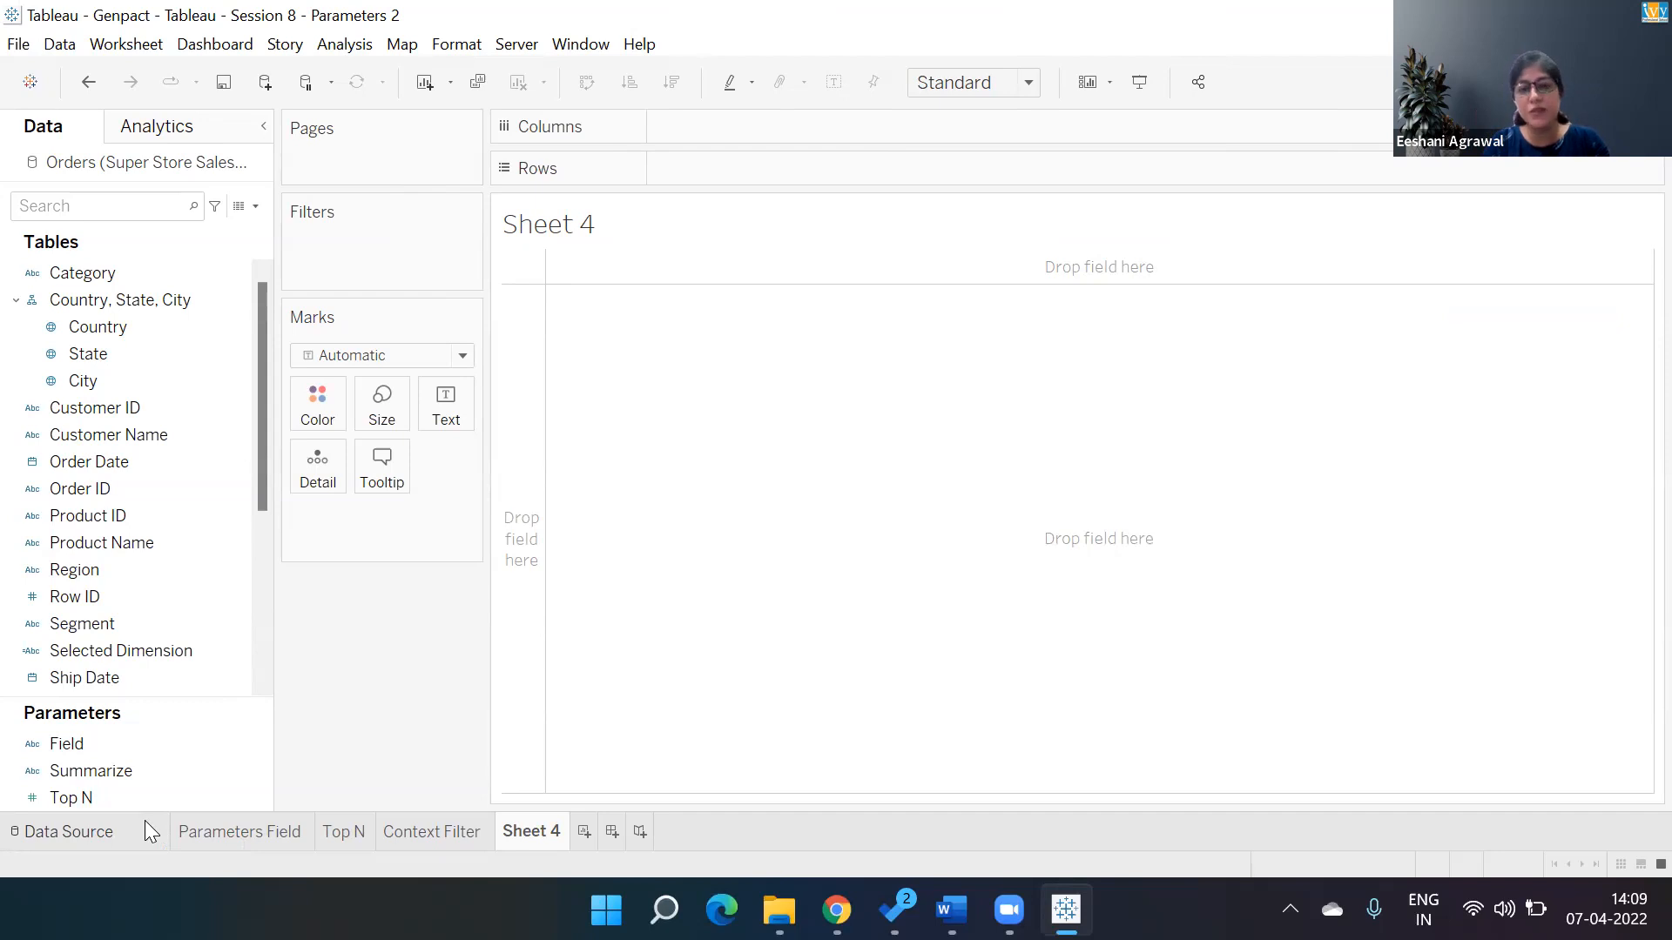
pyautogui.click(230, 829)
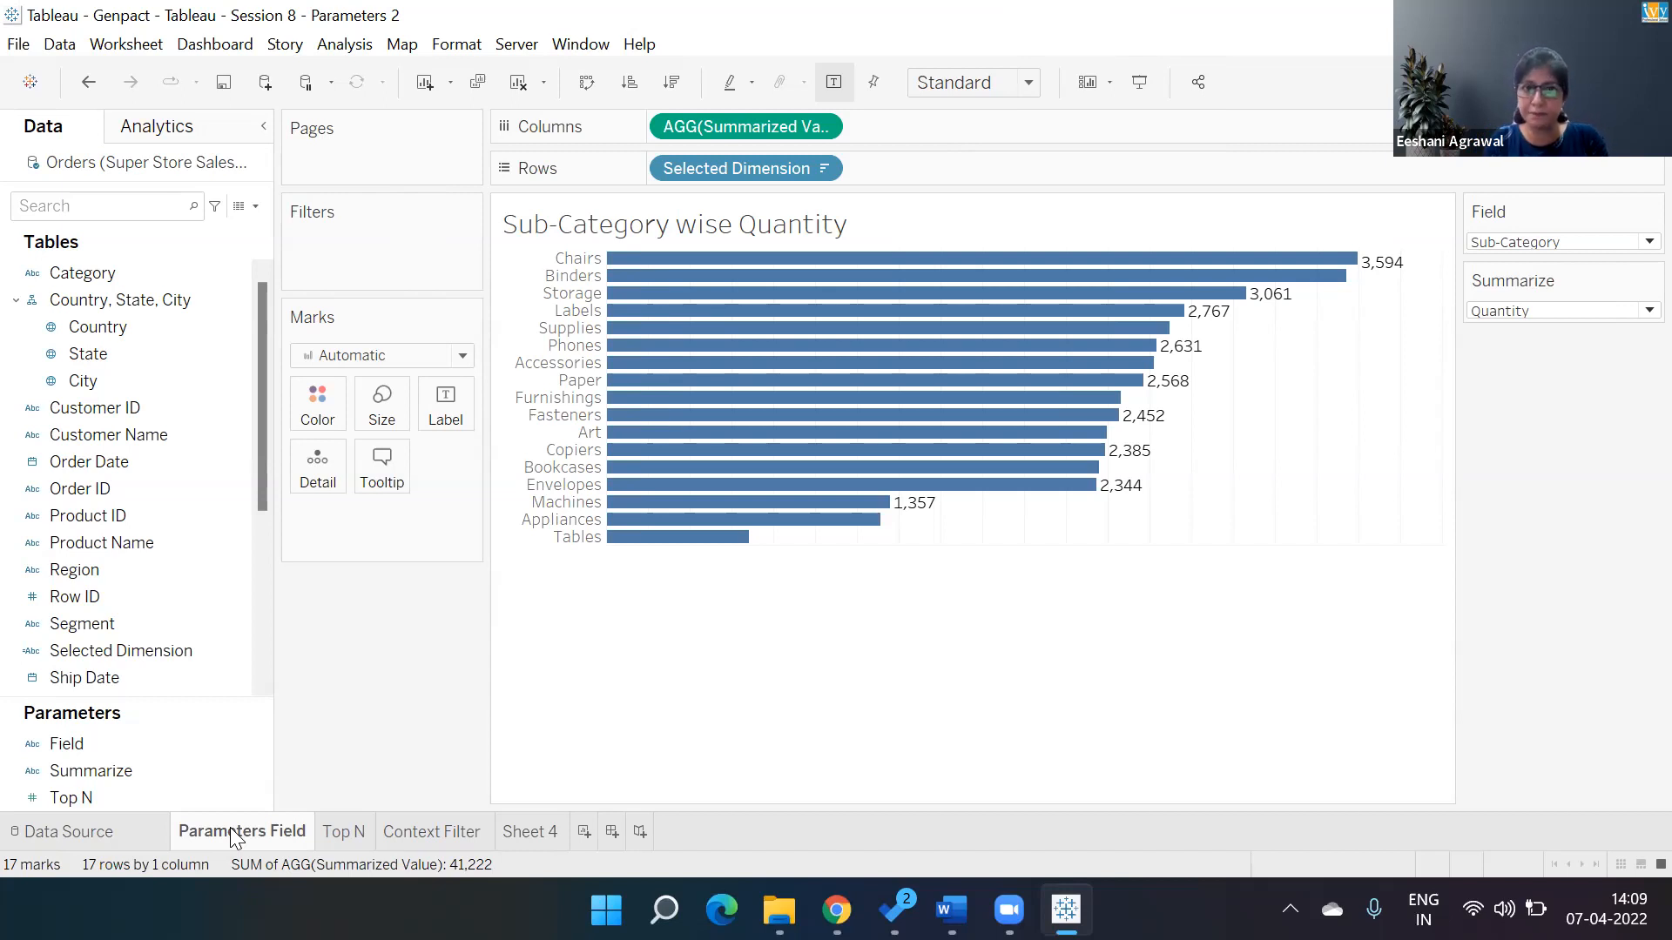
pyautogui.click(415, 835)
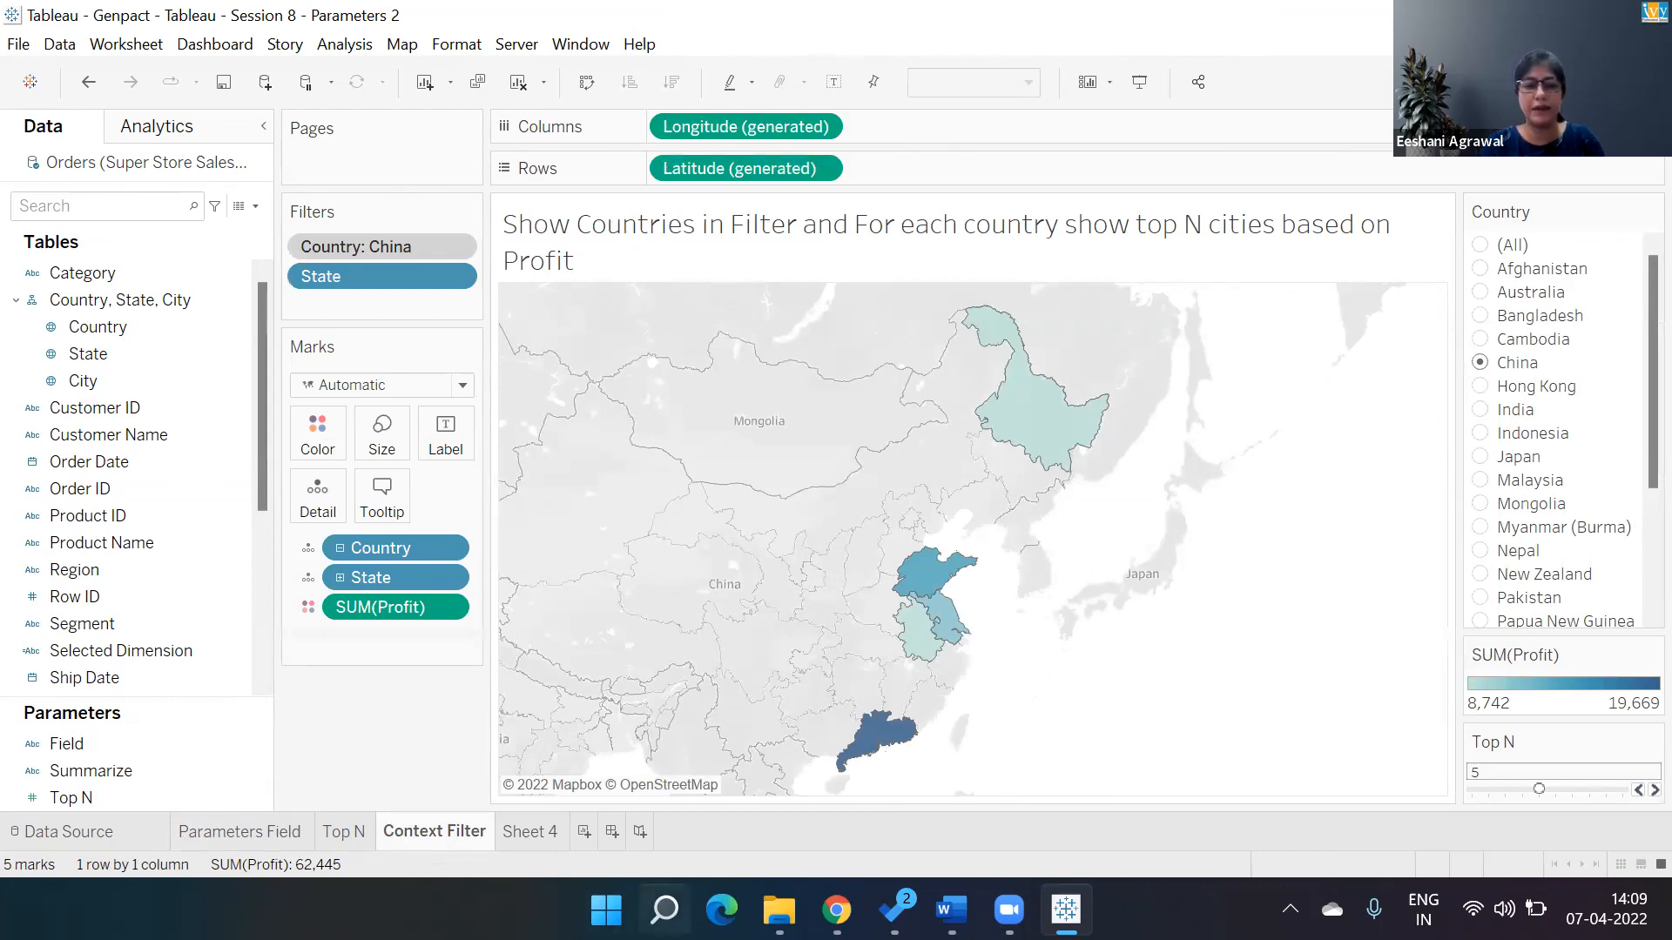
# Switch to Excel by launching it from Windows search and create a blank workbook.
pyautogui.click(664, 909)
pyautogui.write('excel')
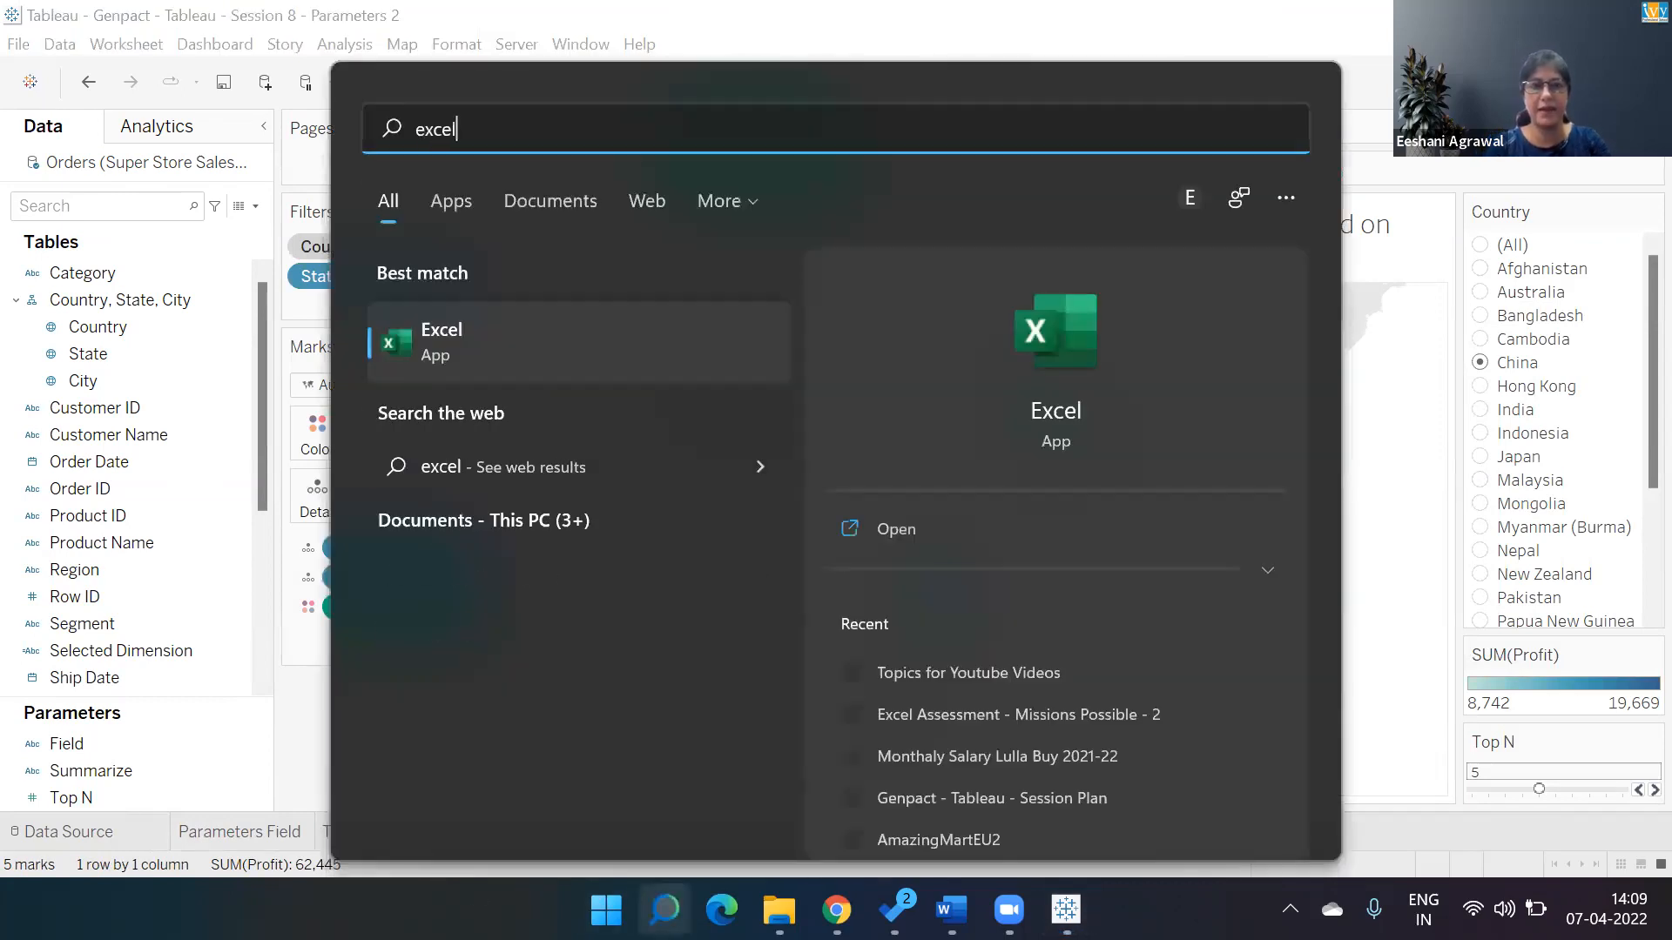
pyautogui.press('Return')
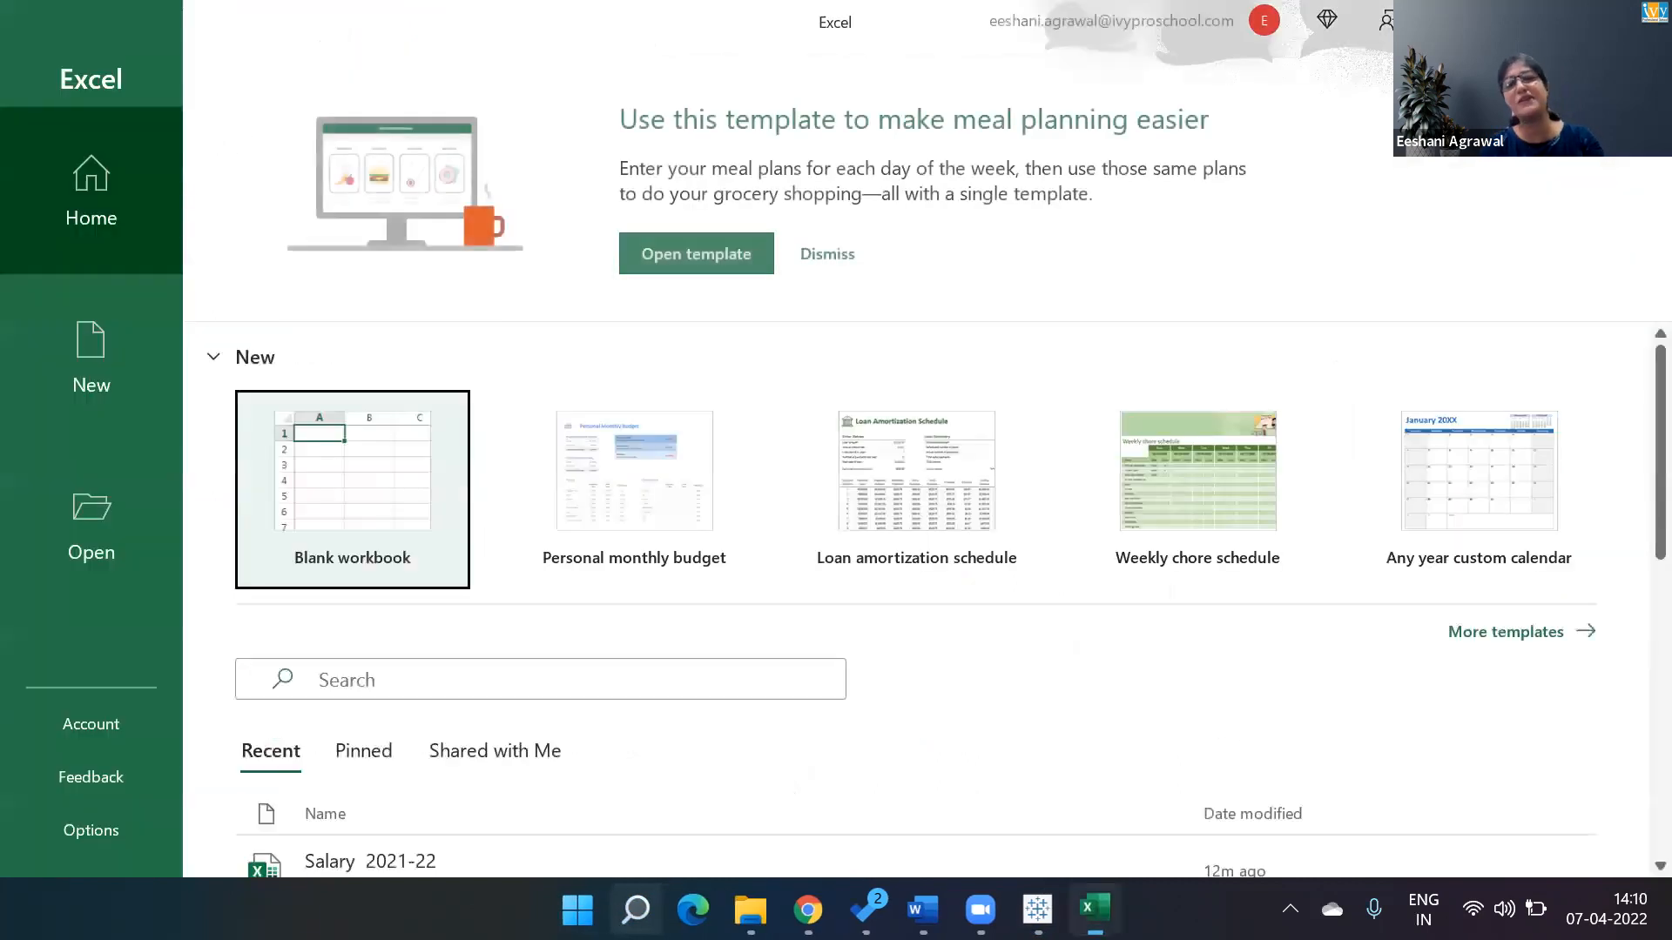
pyautogui.click(344, 459)
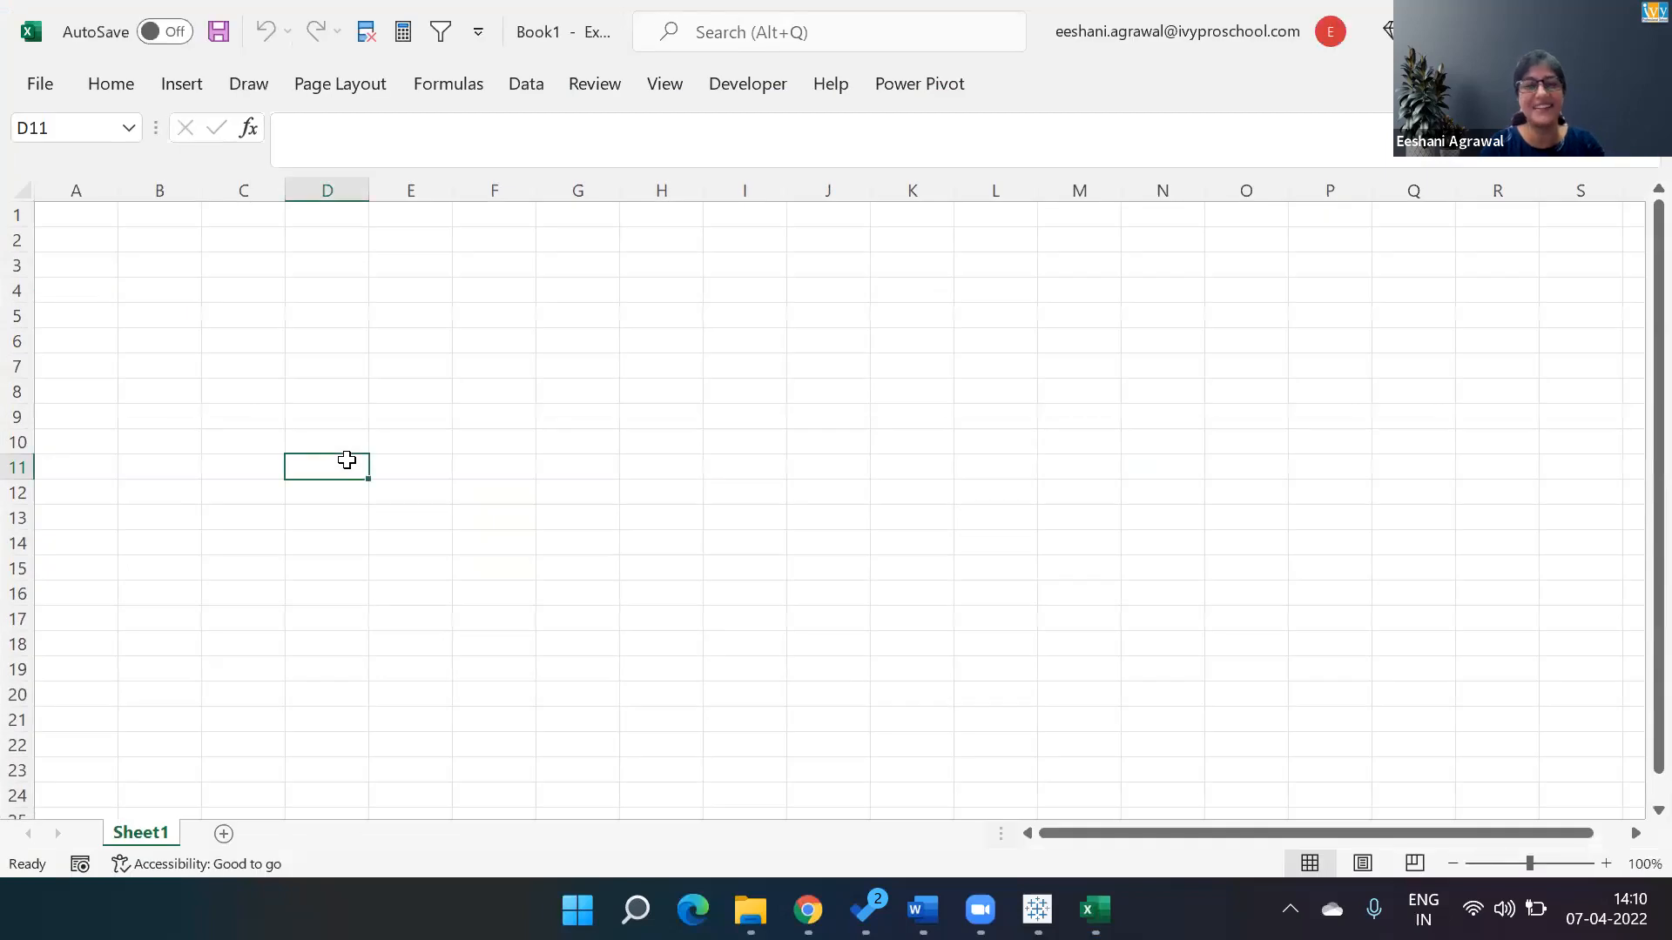
# Open the Trainer_Book_Excel workbook by searching the recent files for trainer.
pyautogui.click(41, 86)
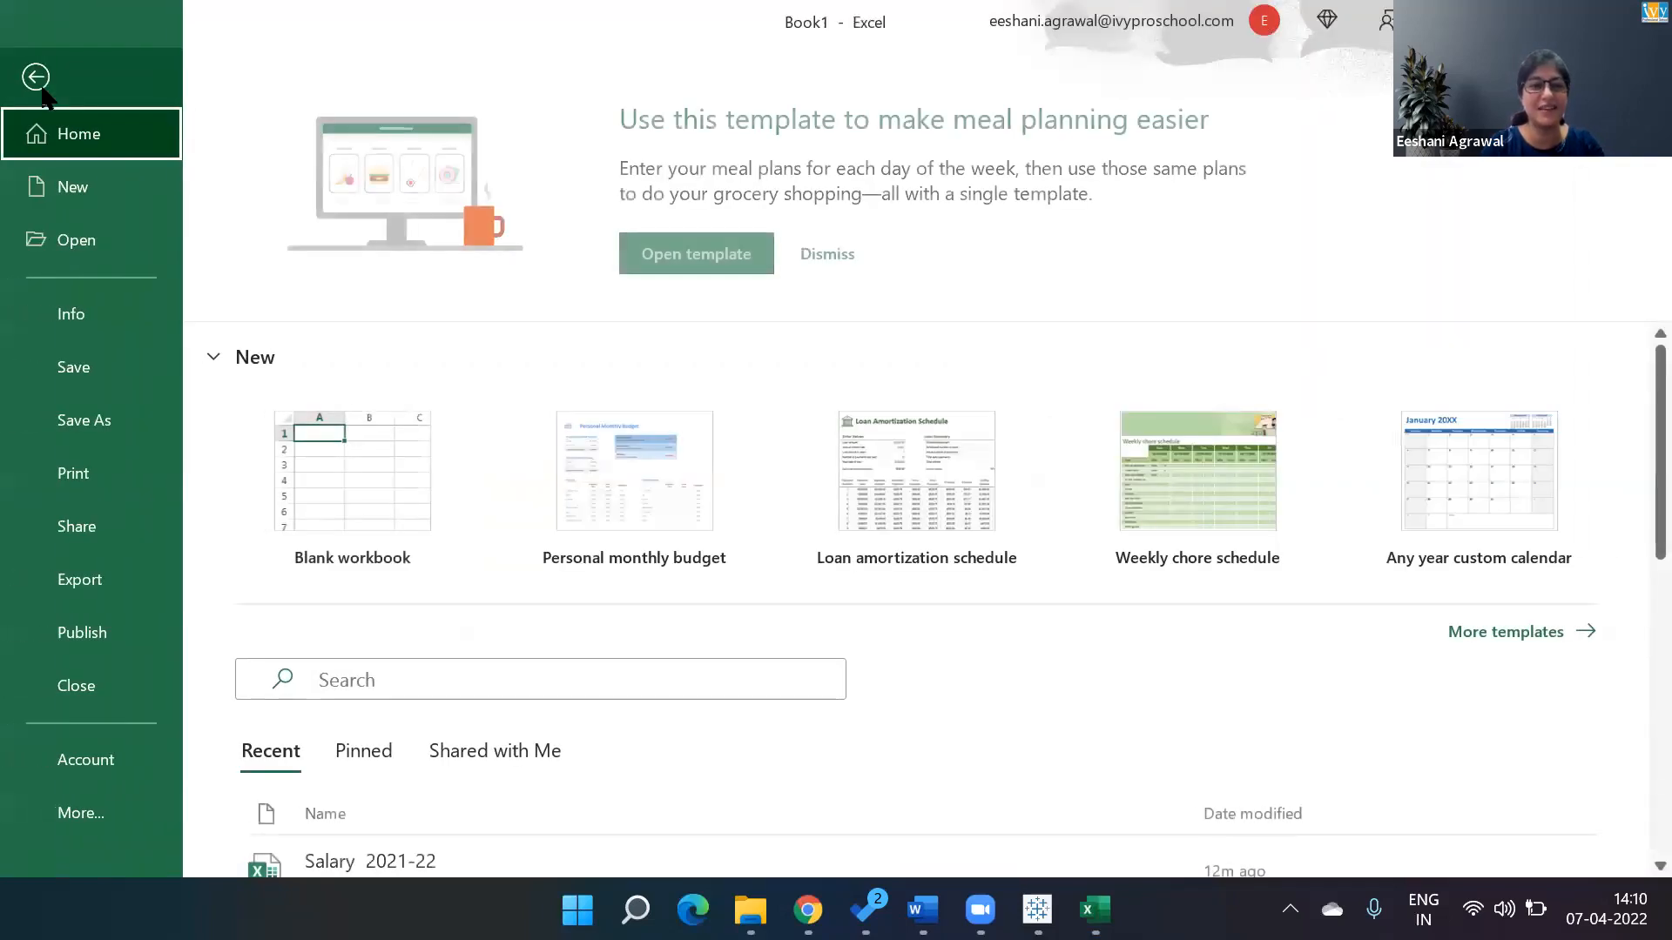
pyautogui.click(422, 674)
pyautogui.write('trainer')
pyautogui.click(420, 751)
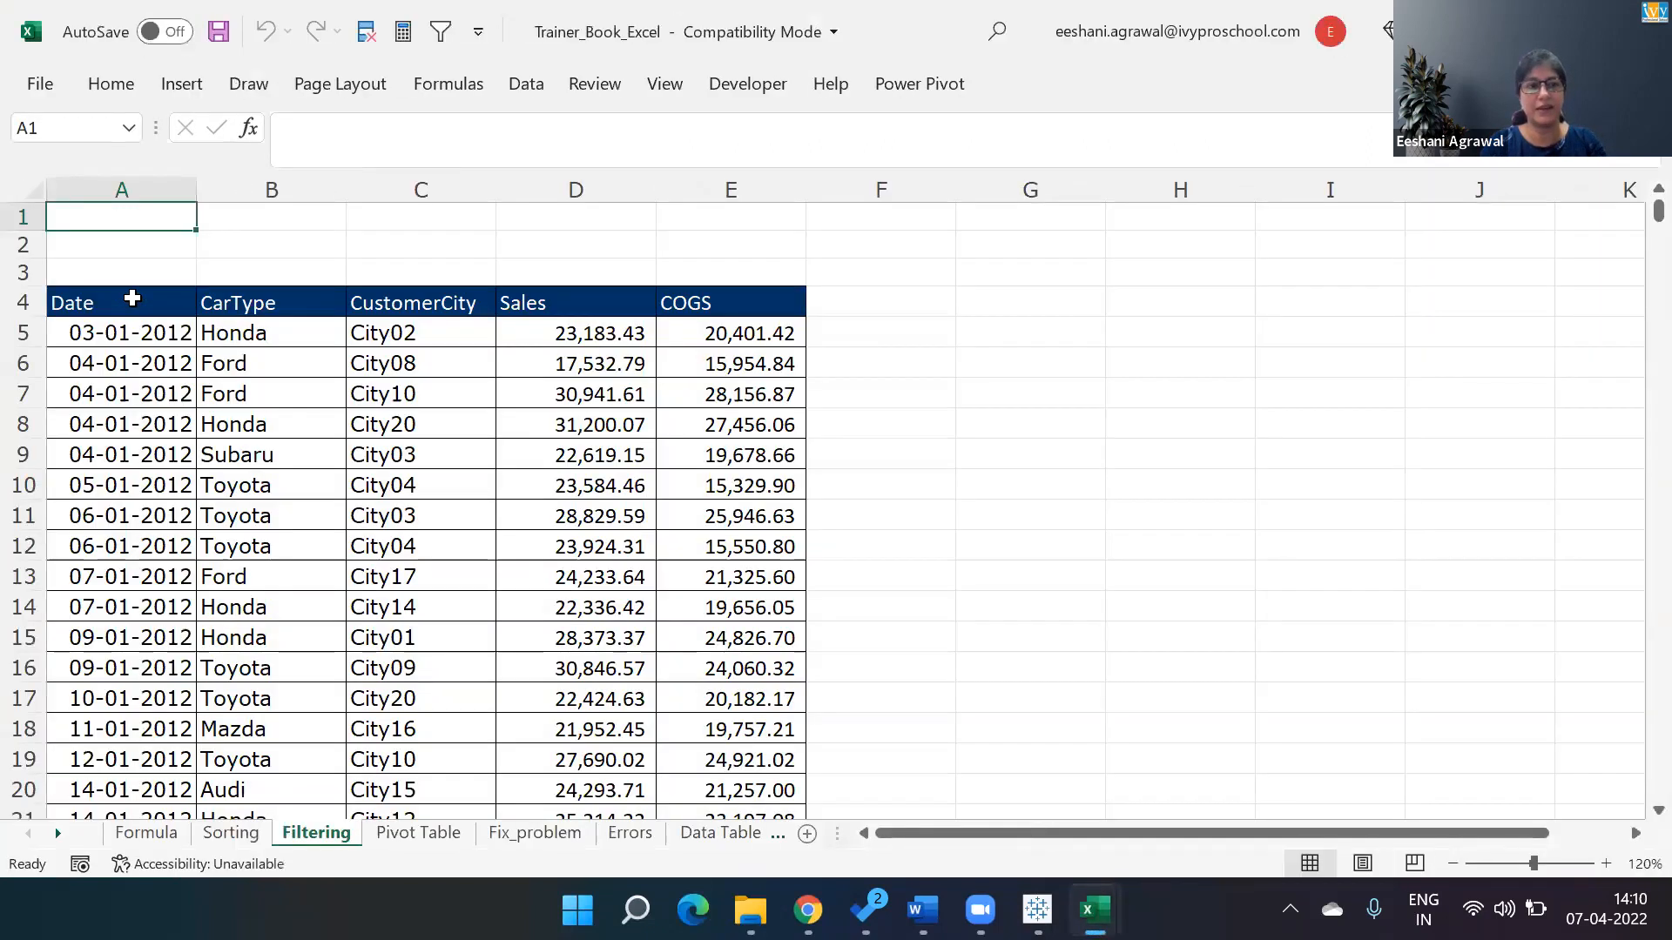
# Copy the Filtering sheet's Date to COGS table and paste it into a new workbook at cell A2.
pyautogui.click(131, 299)
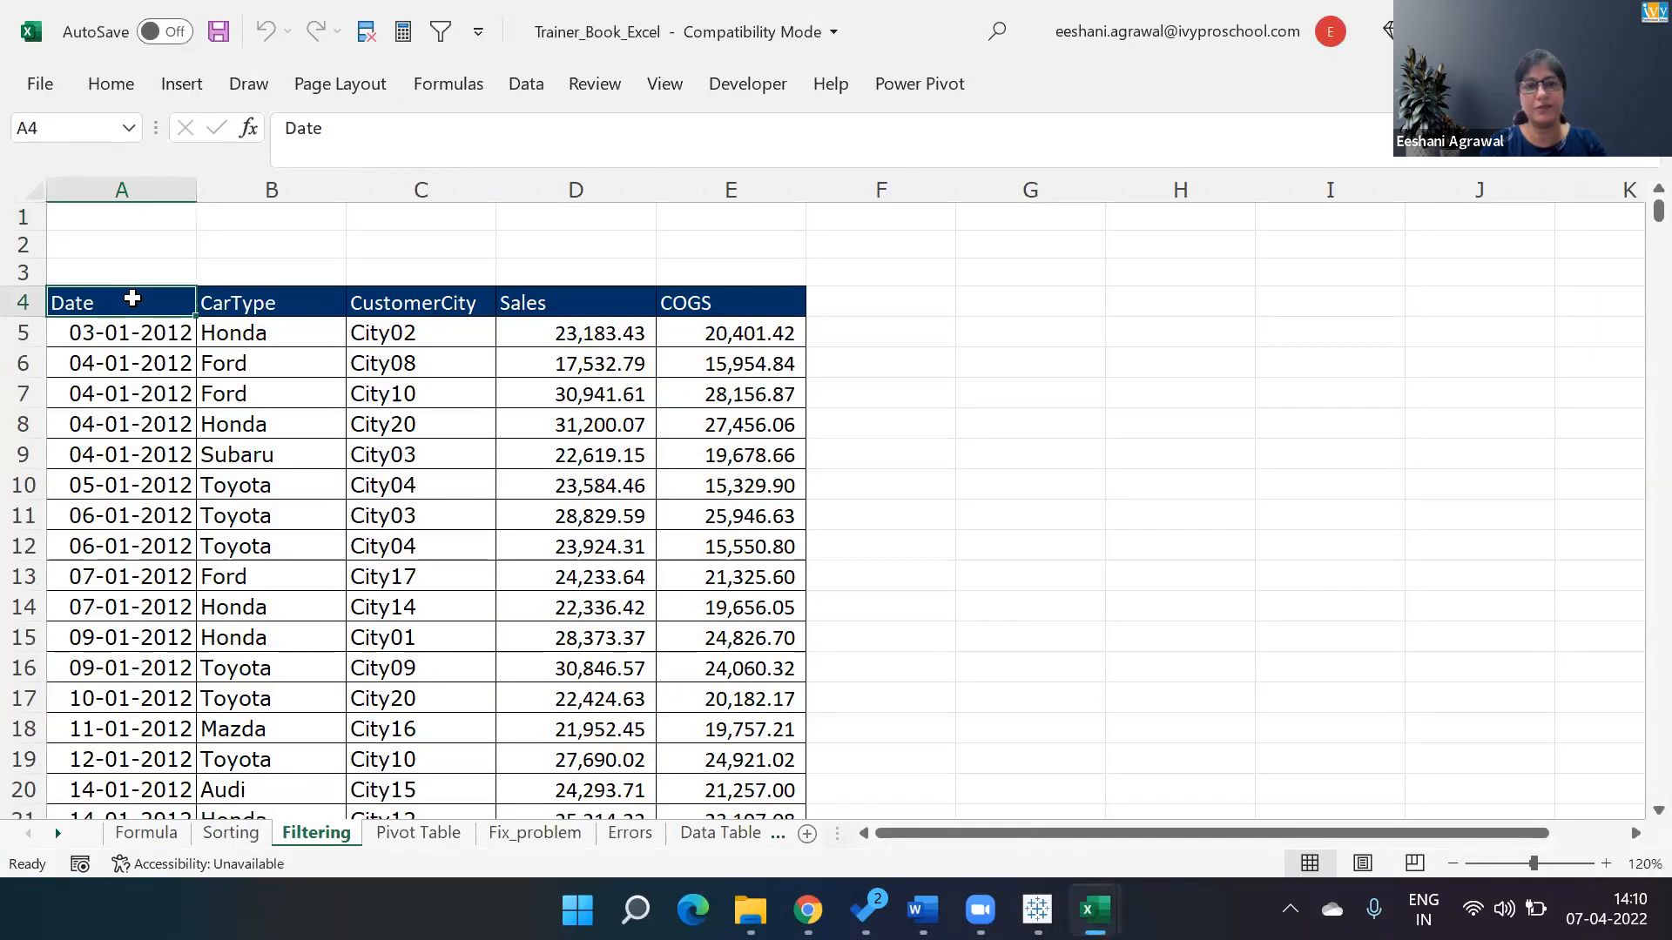
pyautogui.hotkey('ctrl', 'shift', 'Right')
pyautogui.hotkey('ctrl', 'shift', 'Down')
pyautogui.hotkey('ctrl', 'c')
pyautogui.hotkey('ctrl', 'n')
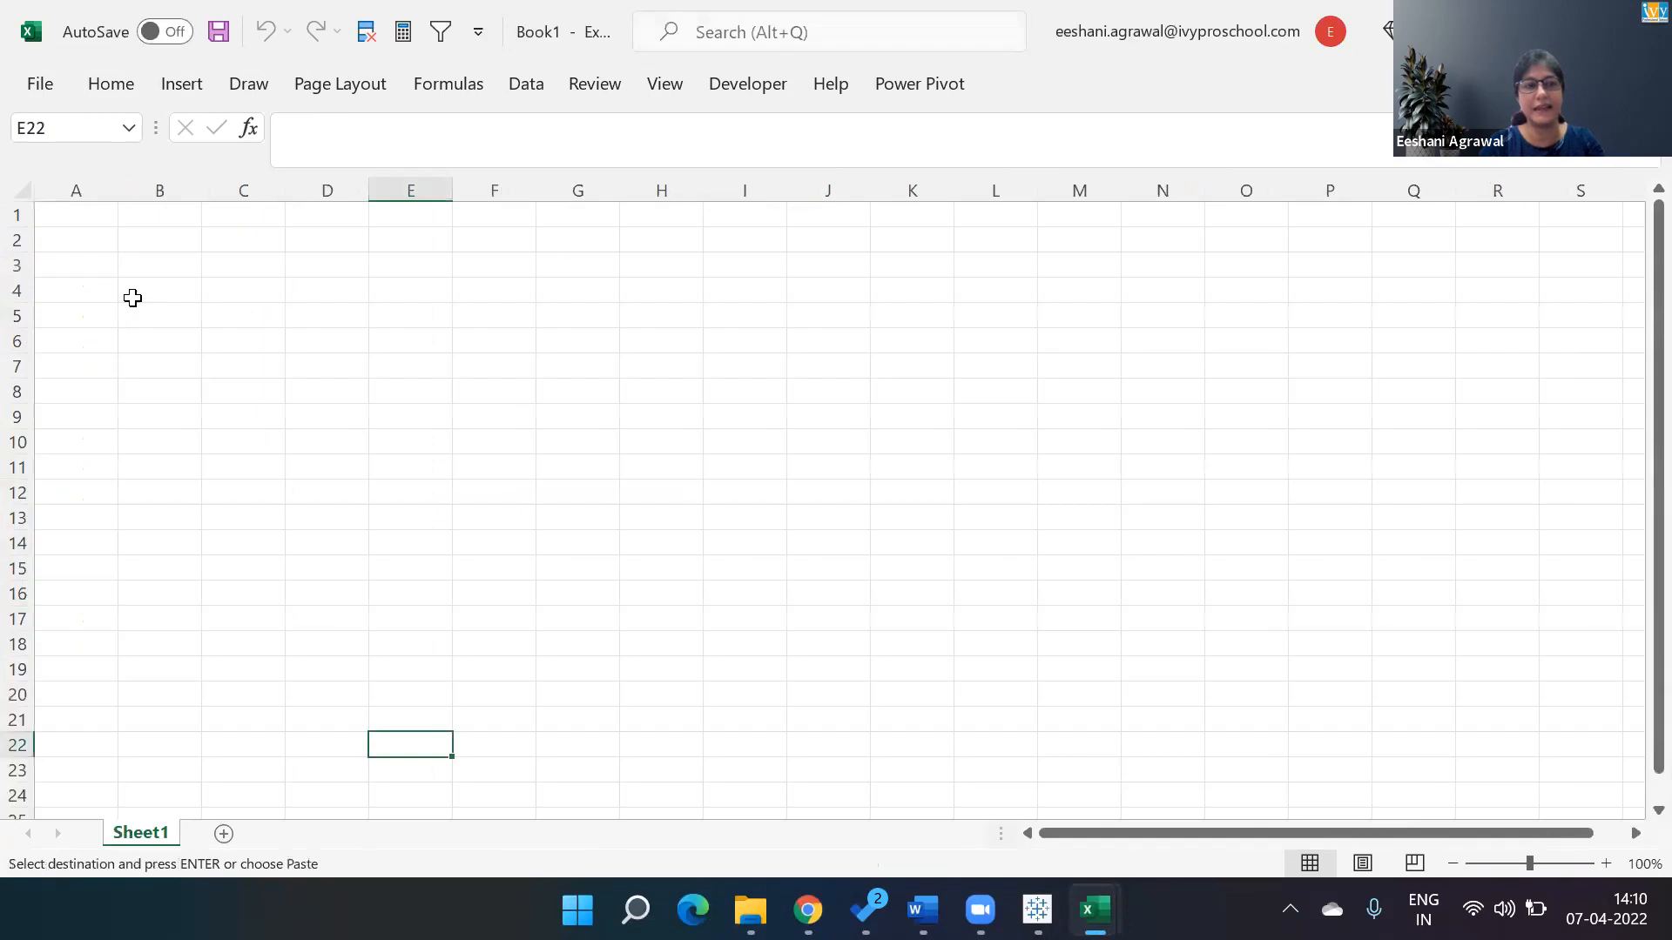
pyautogui.click(97, 251)
pyautogui.hotkey('ctrl', 'v')
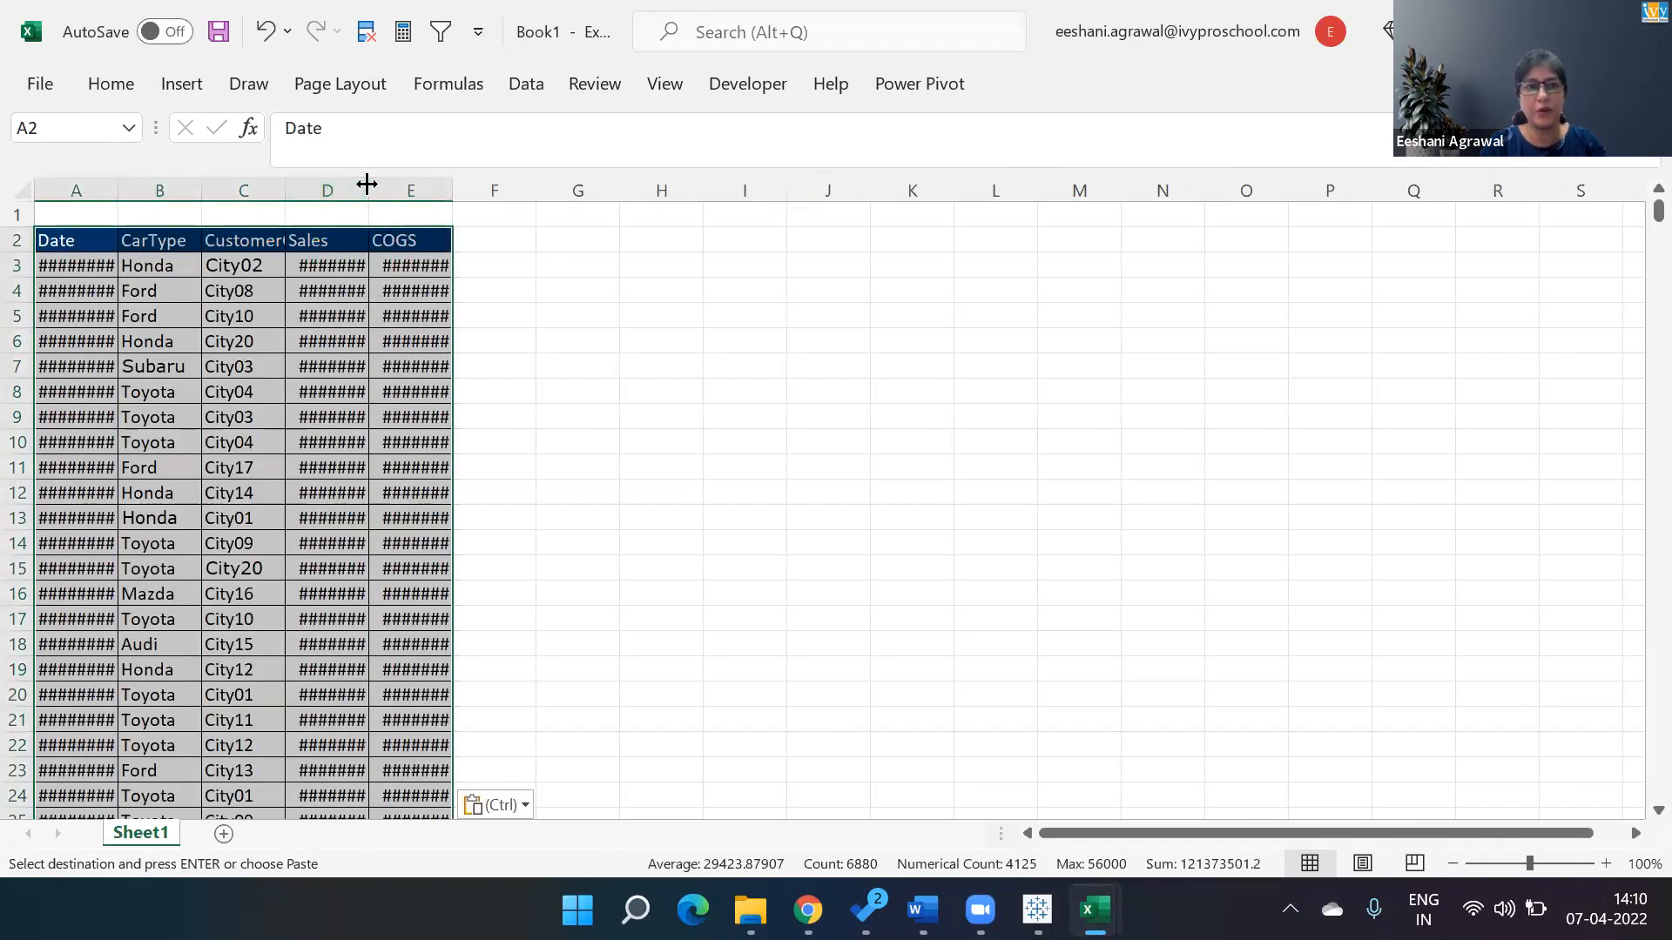
# Autofit the Date, Sales and COGS column widths so all values display fully.
pyautogui.doubleClick(366, 183)
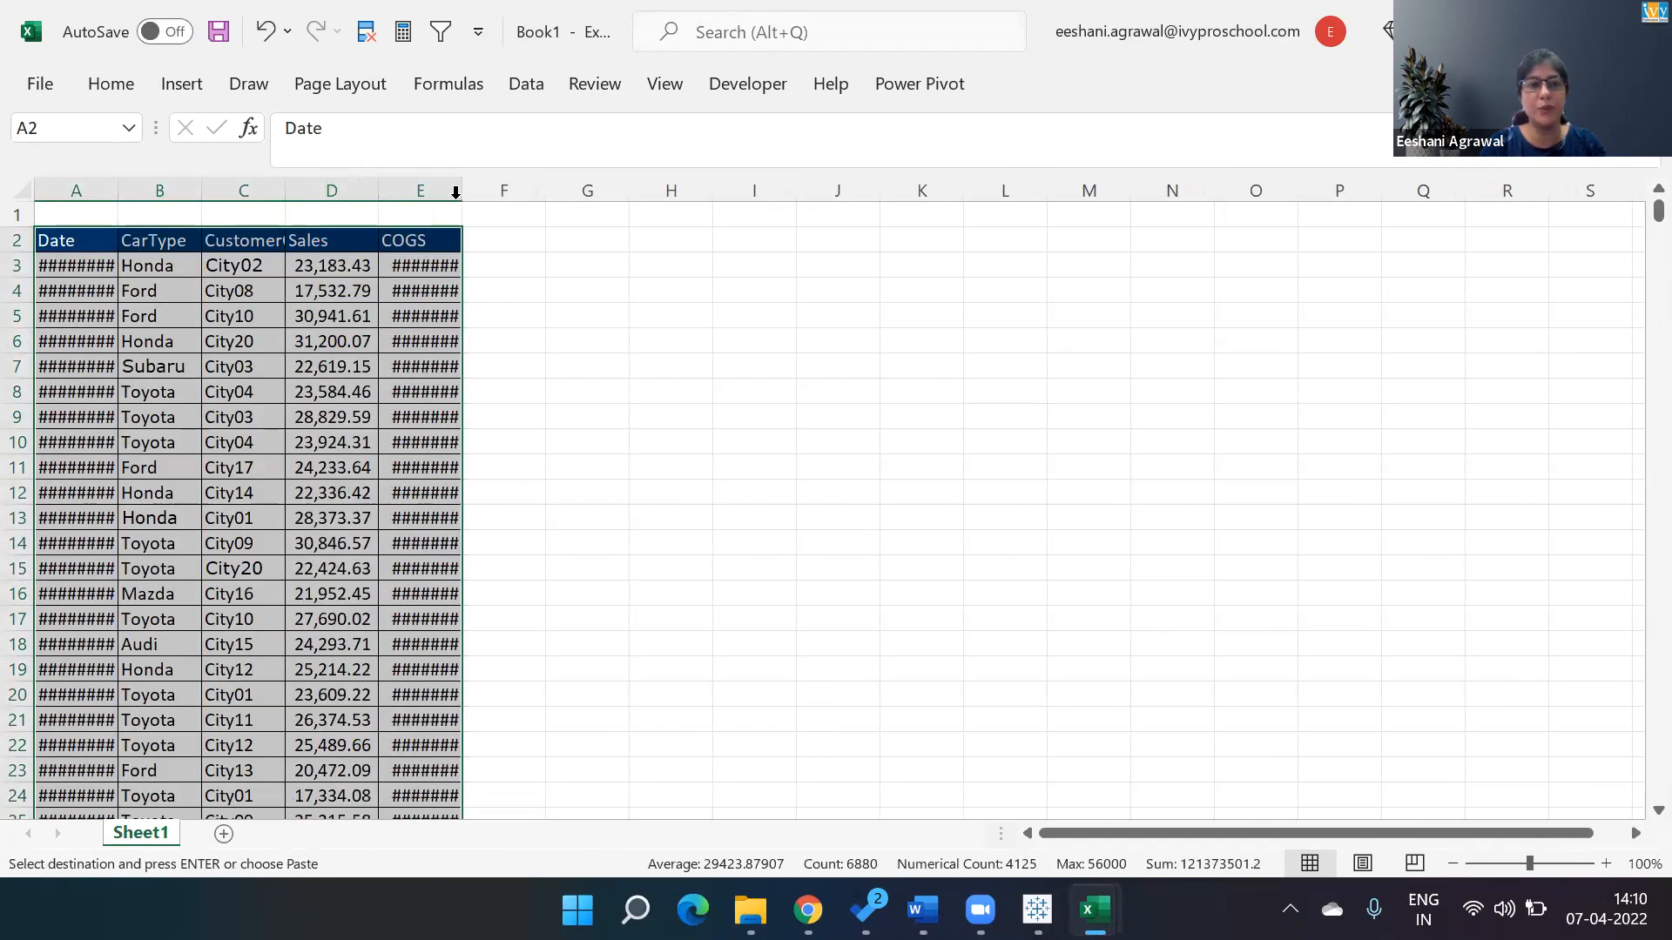
pyautogui.doubleClick(462, 190)
pyautogui.doubleClick(117, 190)
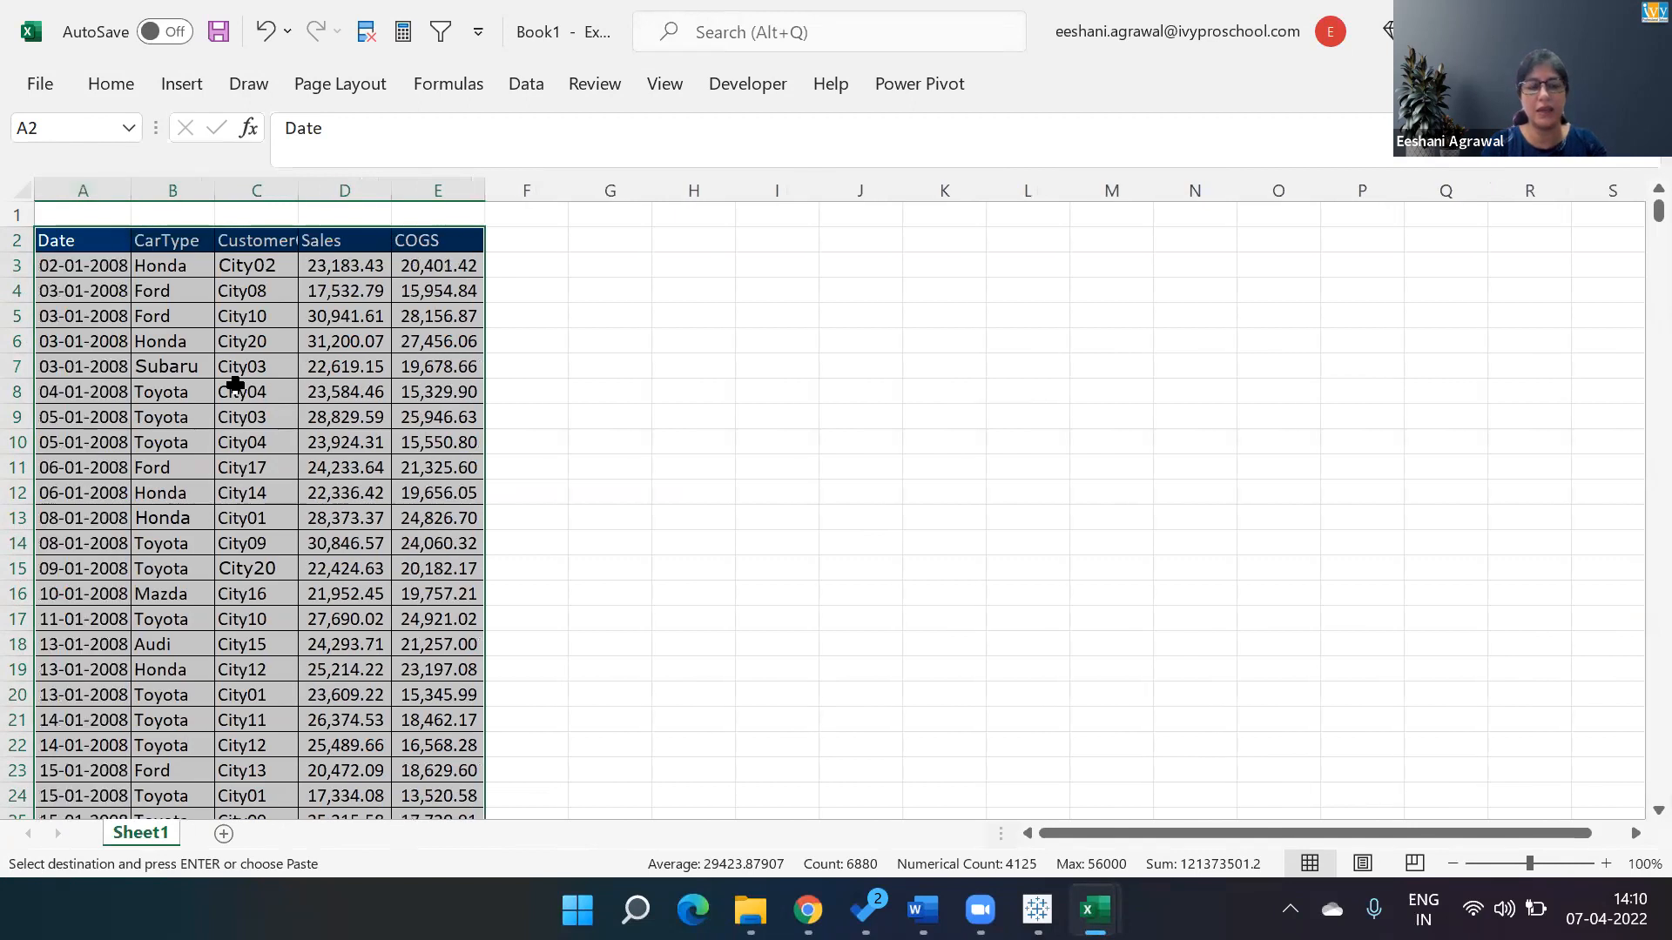
pyautogui.click(235, 386)
pyautogui.click(1606, 867)
pyautogui.click(1605, 867)
pyautogui.click(1606, 867)
pyautogui.click(1606, 868)
pyautogui.press('Left')
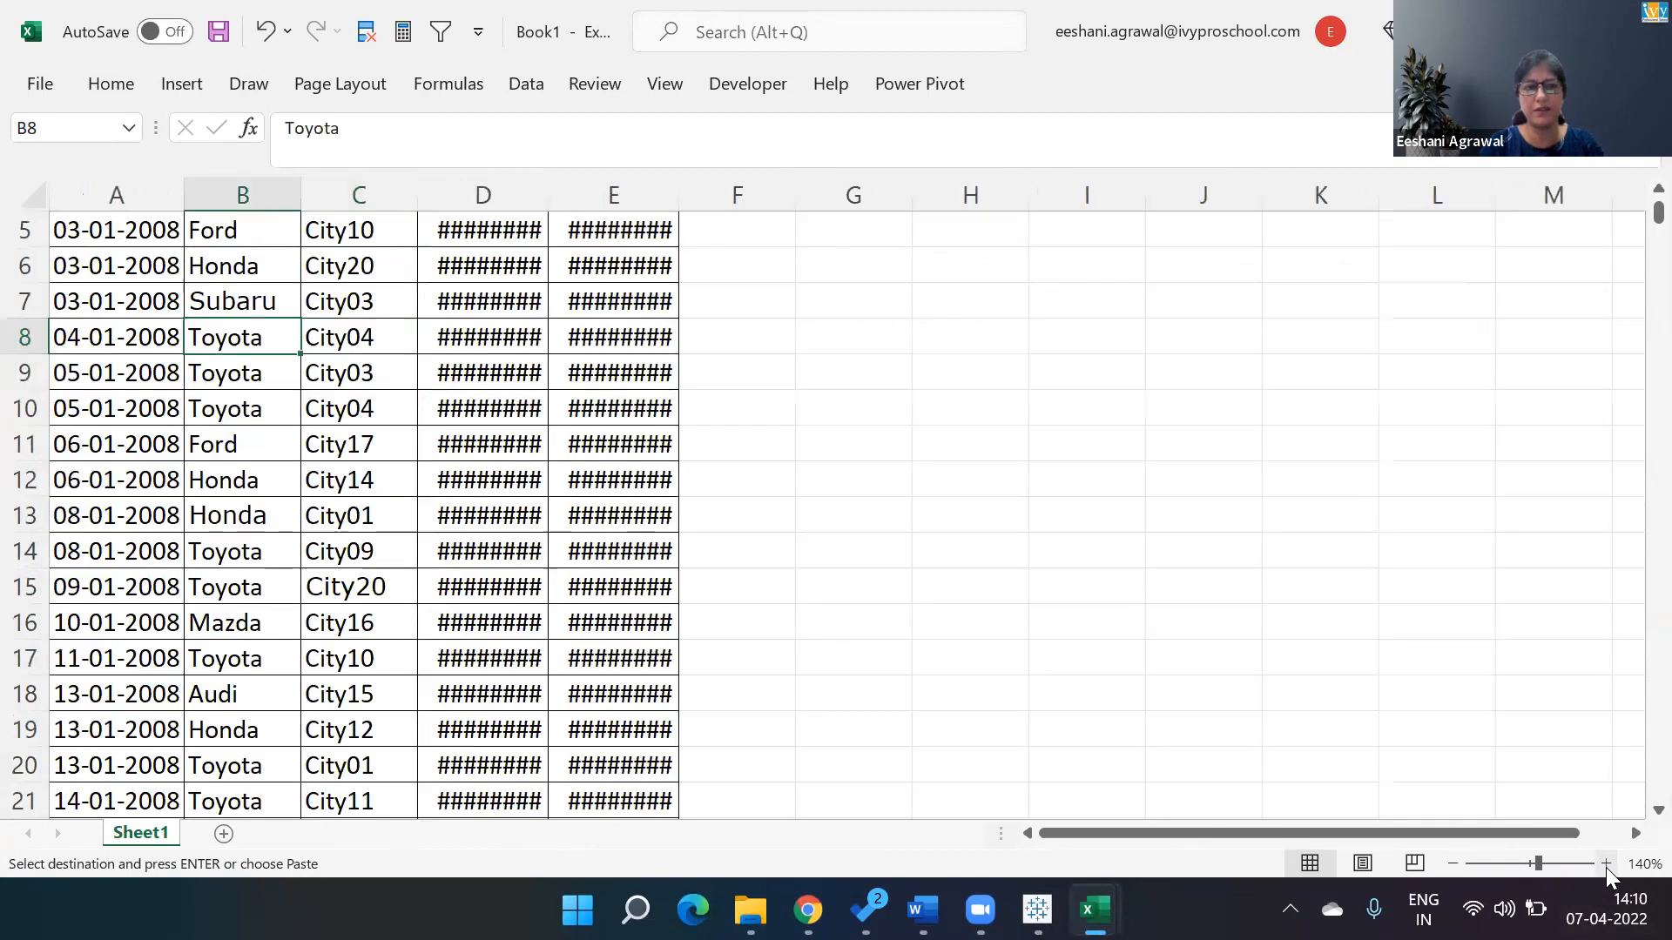
pyautogui.hotkey('ctrl', 'Up')
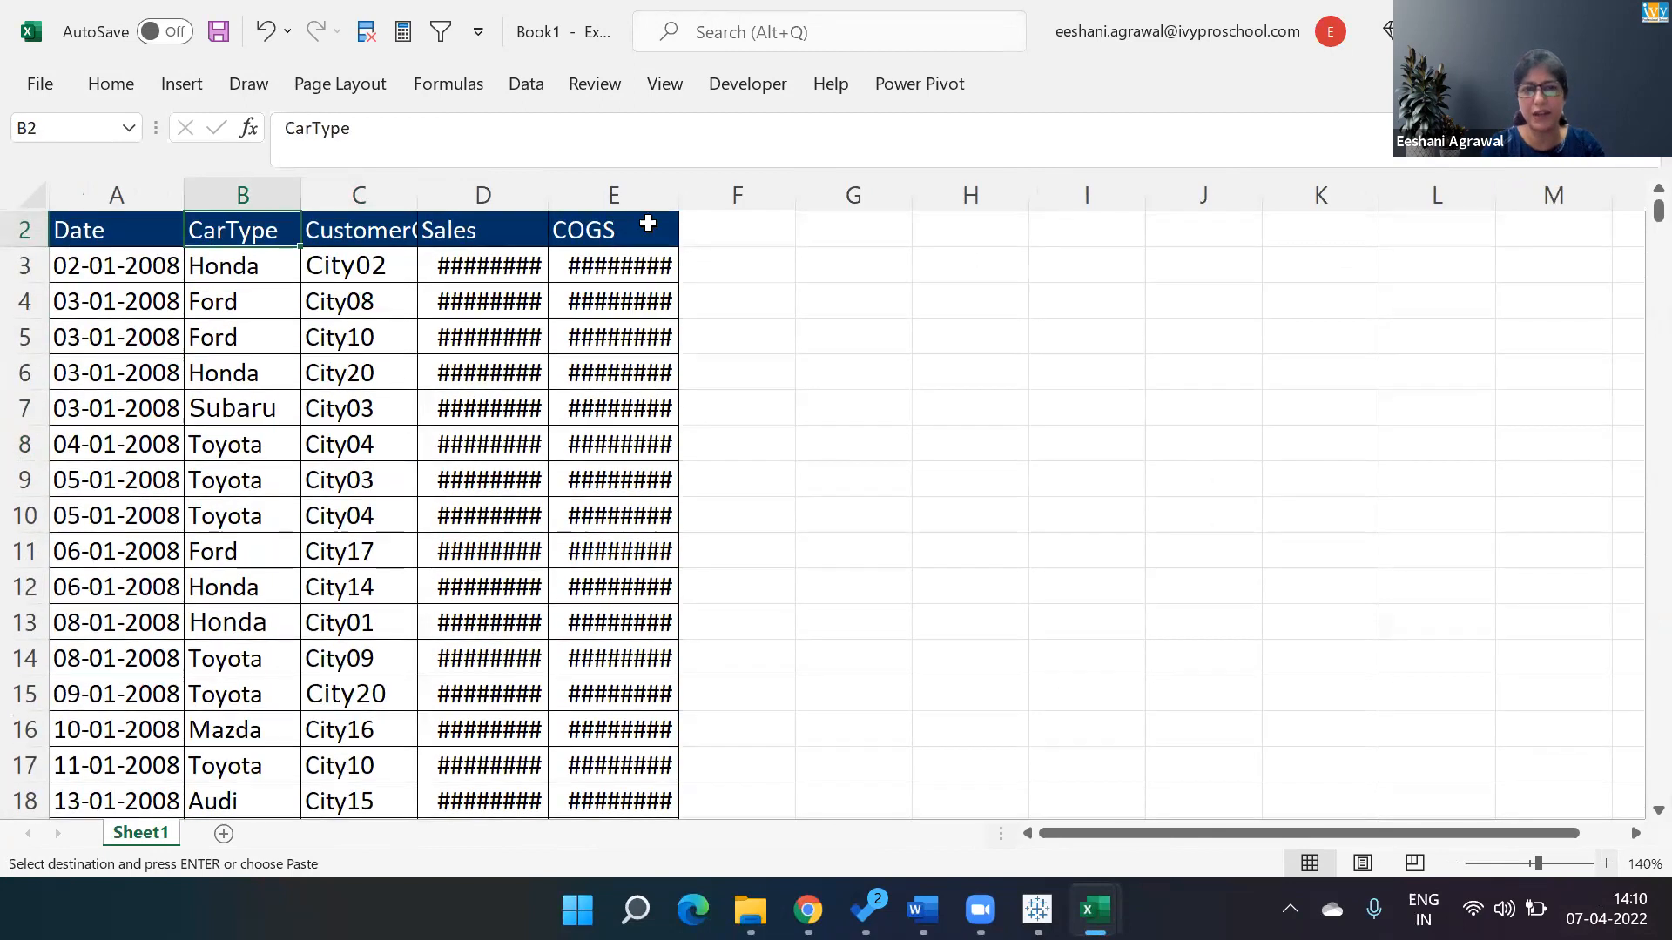
pyautogui.doubleClick(551, 193)
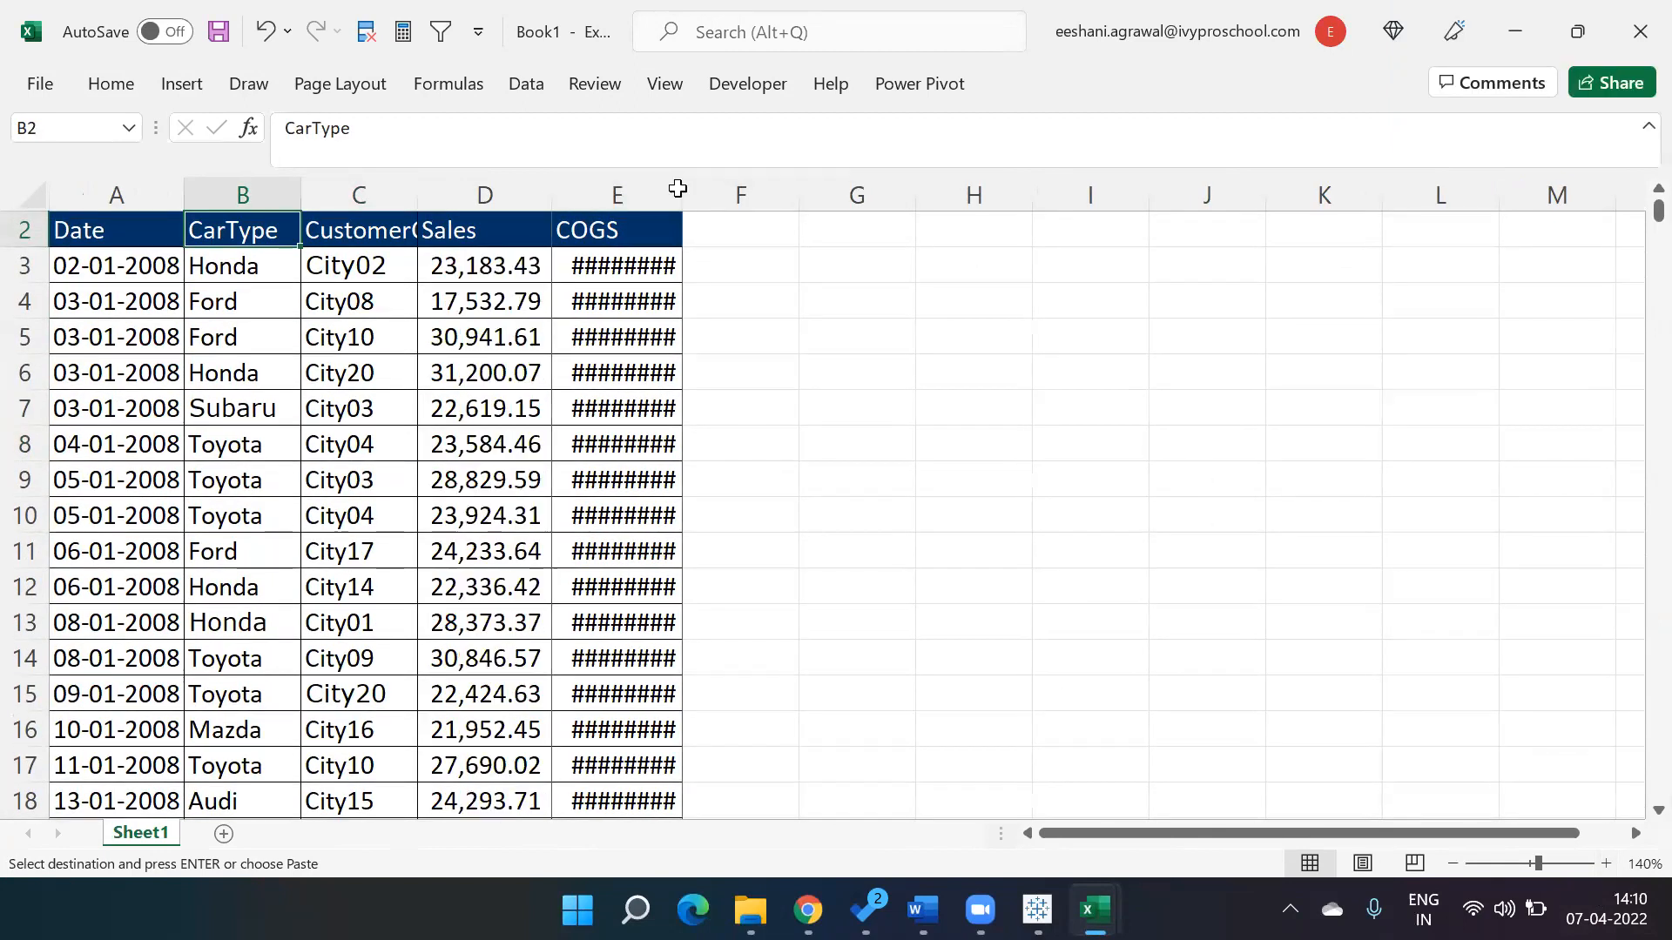
pyautogui.doubleClick(678, 193)
# Turn on AutoFilter for the table's header row.
pyautogui.click(548, 337)
pyautogui.press('Up')
pyautogui.press('Up')
pyautogui.press('Up')
pyautogui.press('Up')
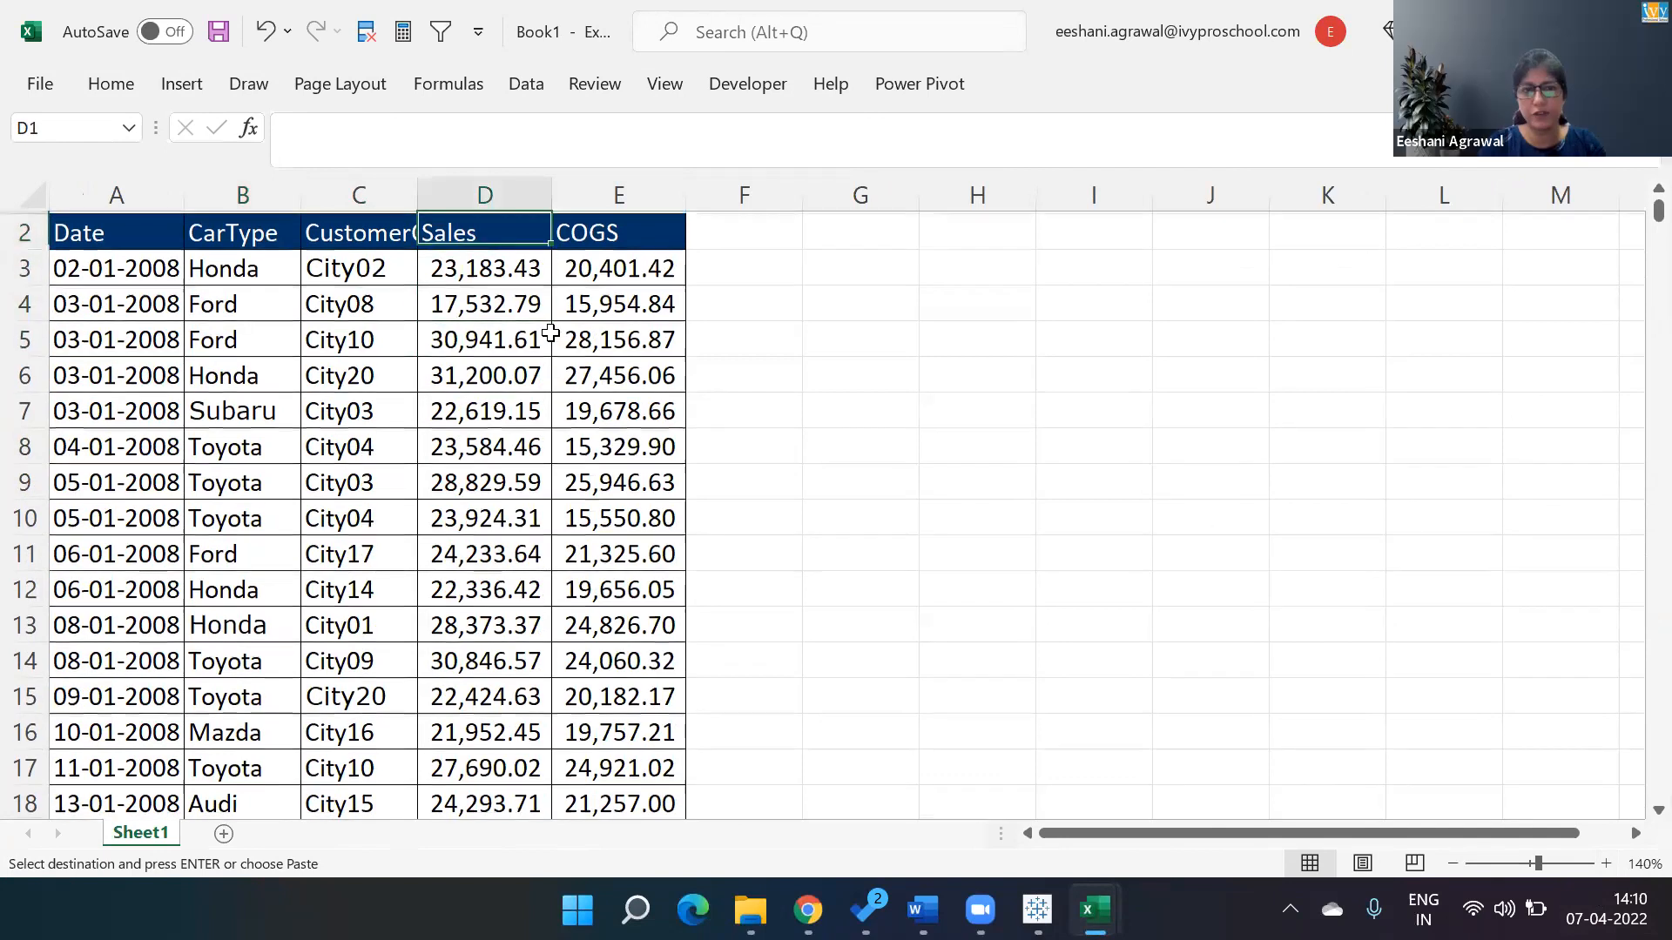
pyautogui.press('Down')
pyautogui.press('Down')
pyautogui.hotkey('ctrl', 'shift', 'l')
# Apply a Top 10 items number filter to the Sales column.
pyautogui.press('Up')
pyautogui.hotkey('alt', 'Down')
pyautogui.press('Down')
pyautogui.press('Down')
pyautogui.press('Down')
pyautogui.press('Down')
pyautogui.press('Down')
pyautogui.press('Down')
pyautogui.press('Down')
pyautogui.press('Up')
pyautogui.press('Right')
pyautogui.press('Down')
pyautogui.press('Down')
pyautogui.press('Down')
pyautogui.press('Down')
pyautogui.press('Down')
pyautogui.press('Down')
pyautogui.press('Down')
pyautogui.press('Return')
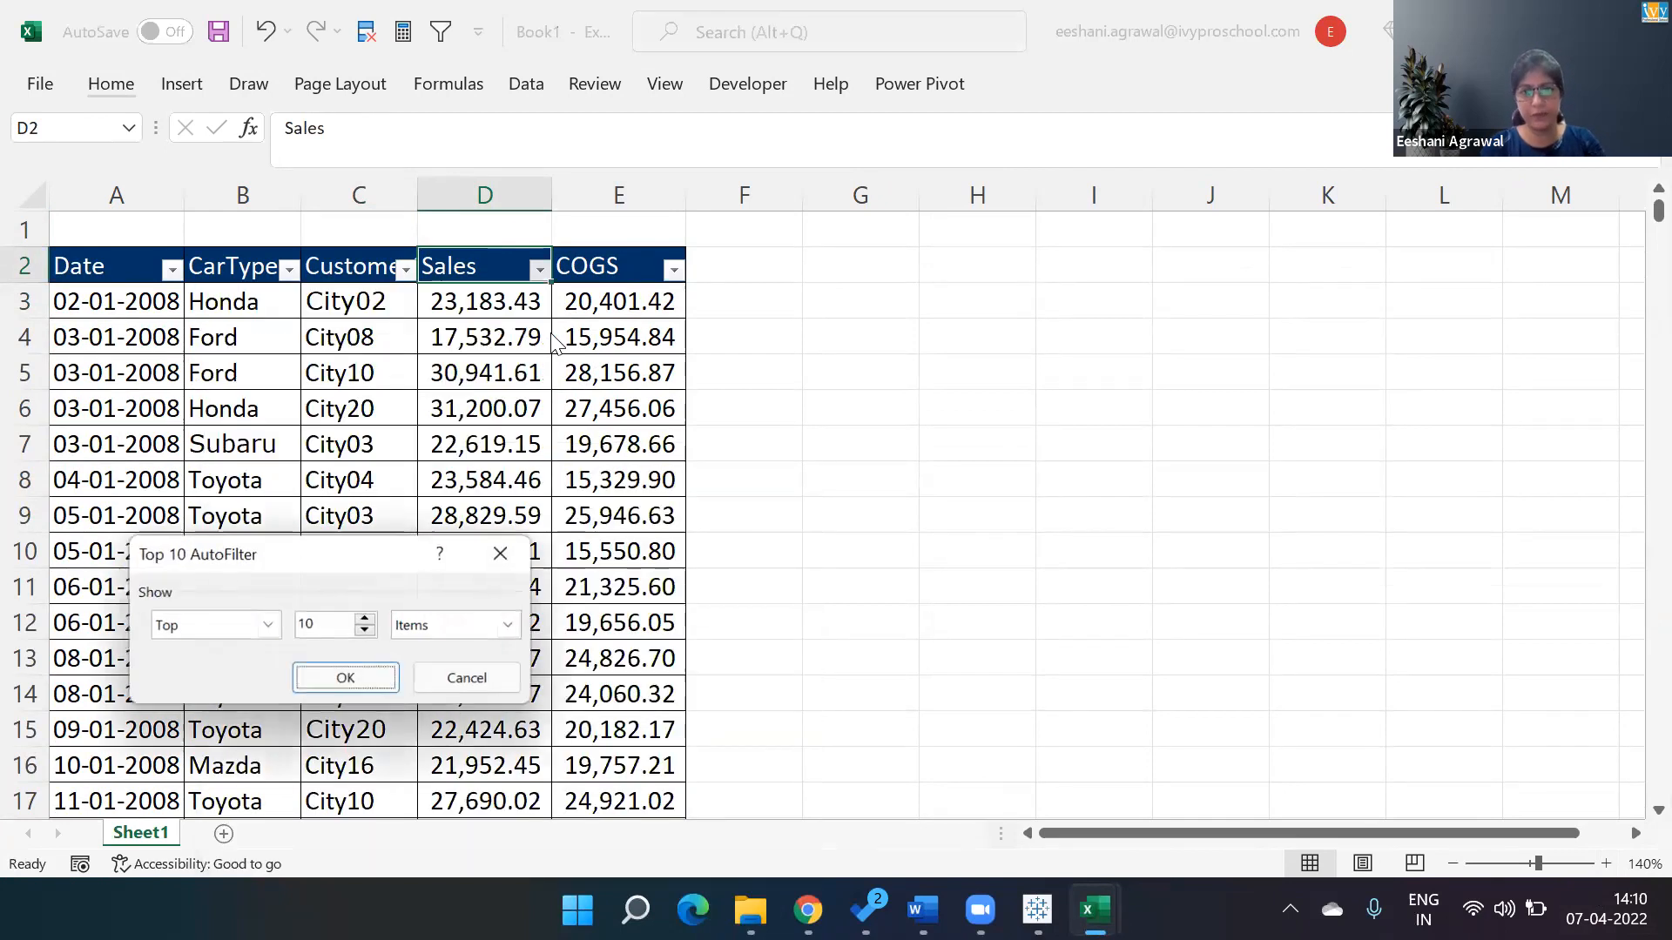
pyautogui.press('Return')
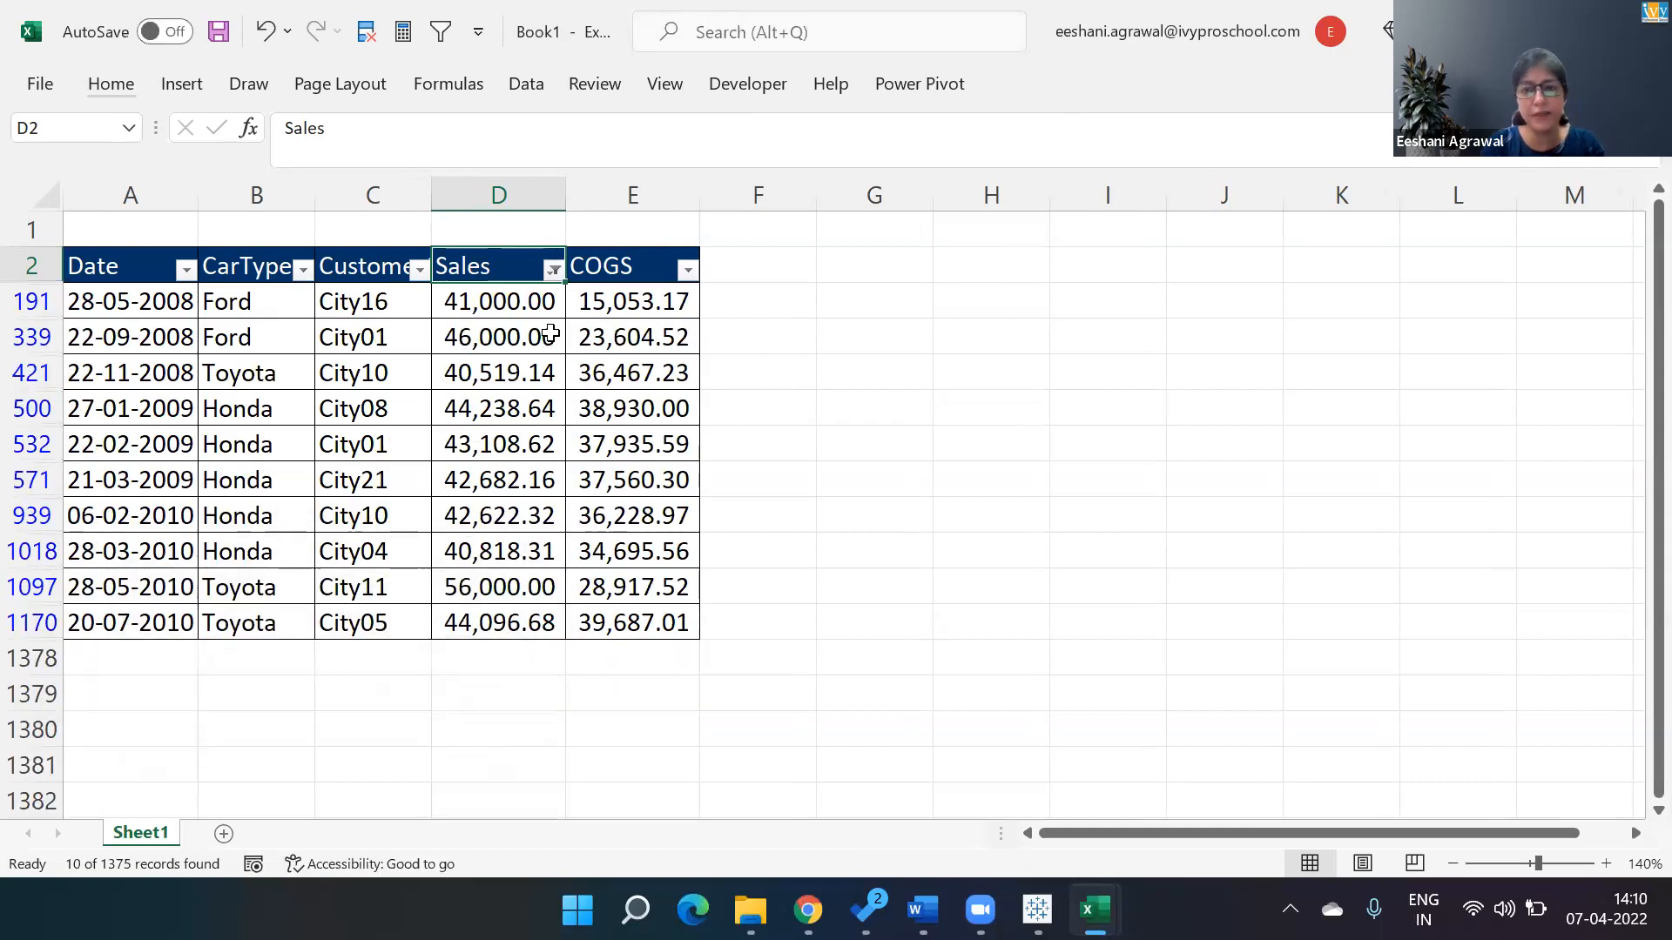
# Select the filtered Sales values, then clear all filters from the table.
pyautogui.press('Down')
pyautogui.hotkey('ctrl', 'shift', 'Down')
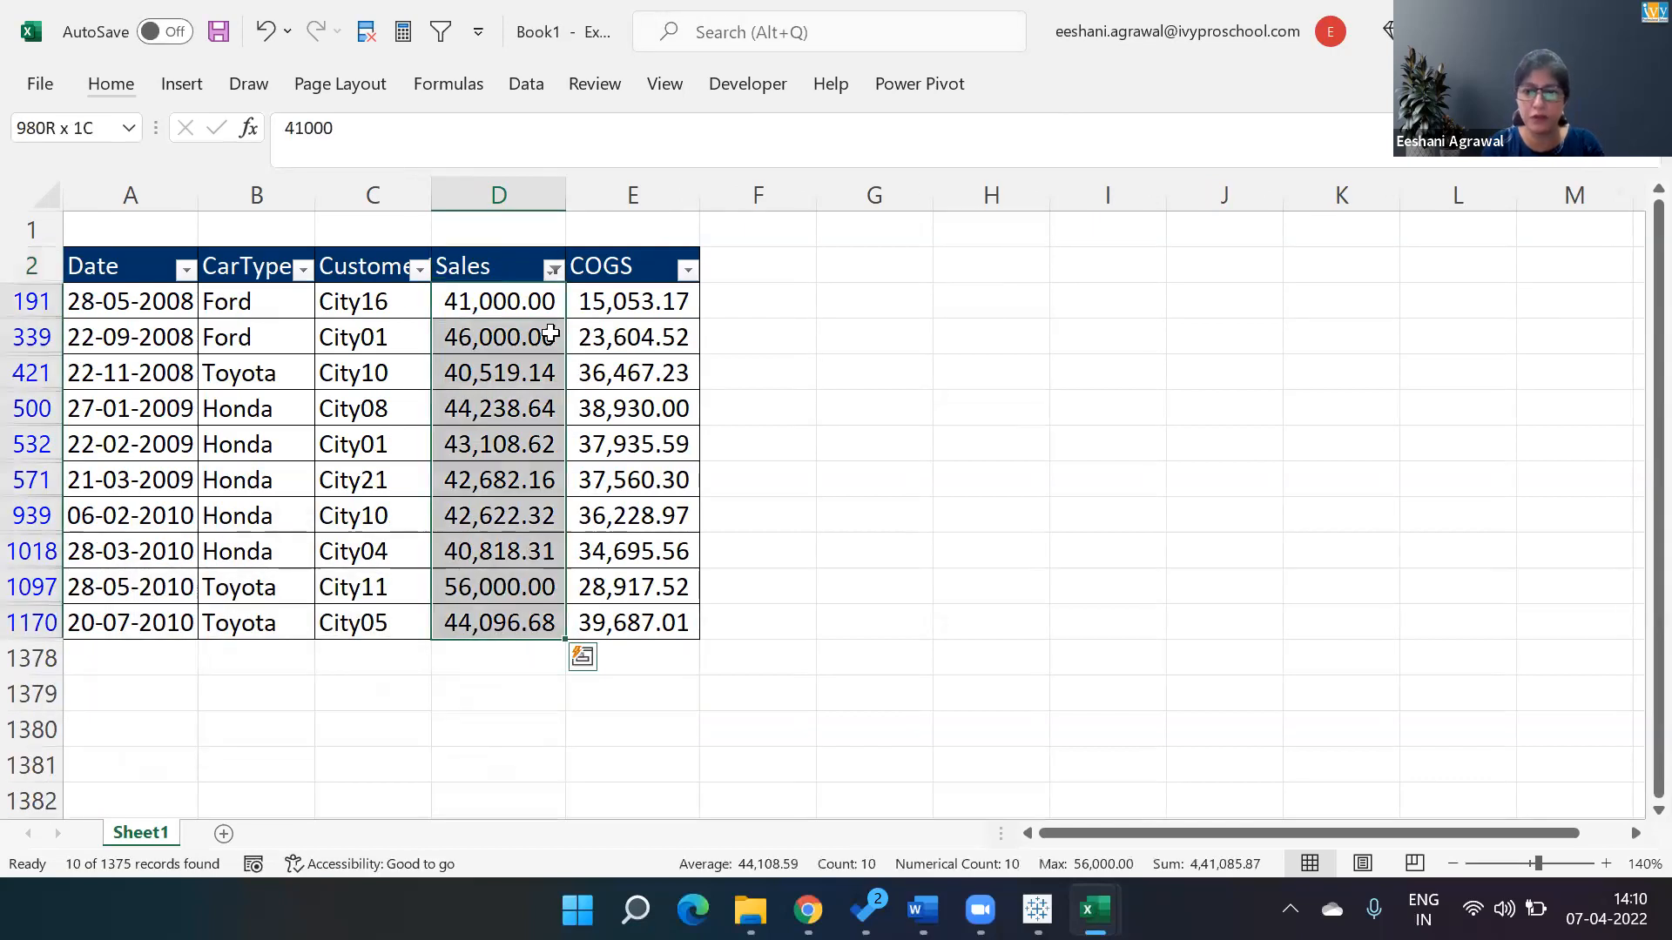
pyautogui.hotkey('ctrl', 'Up')
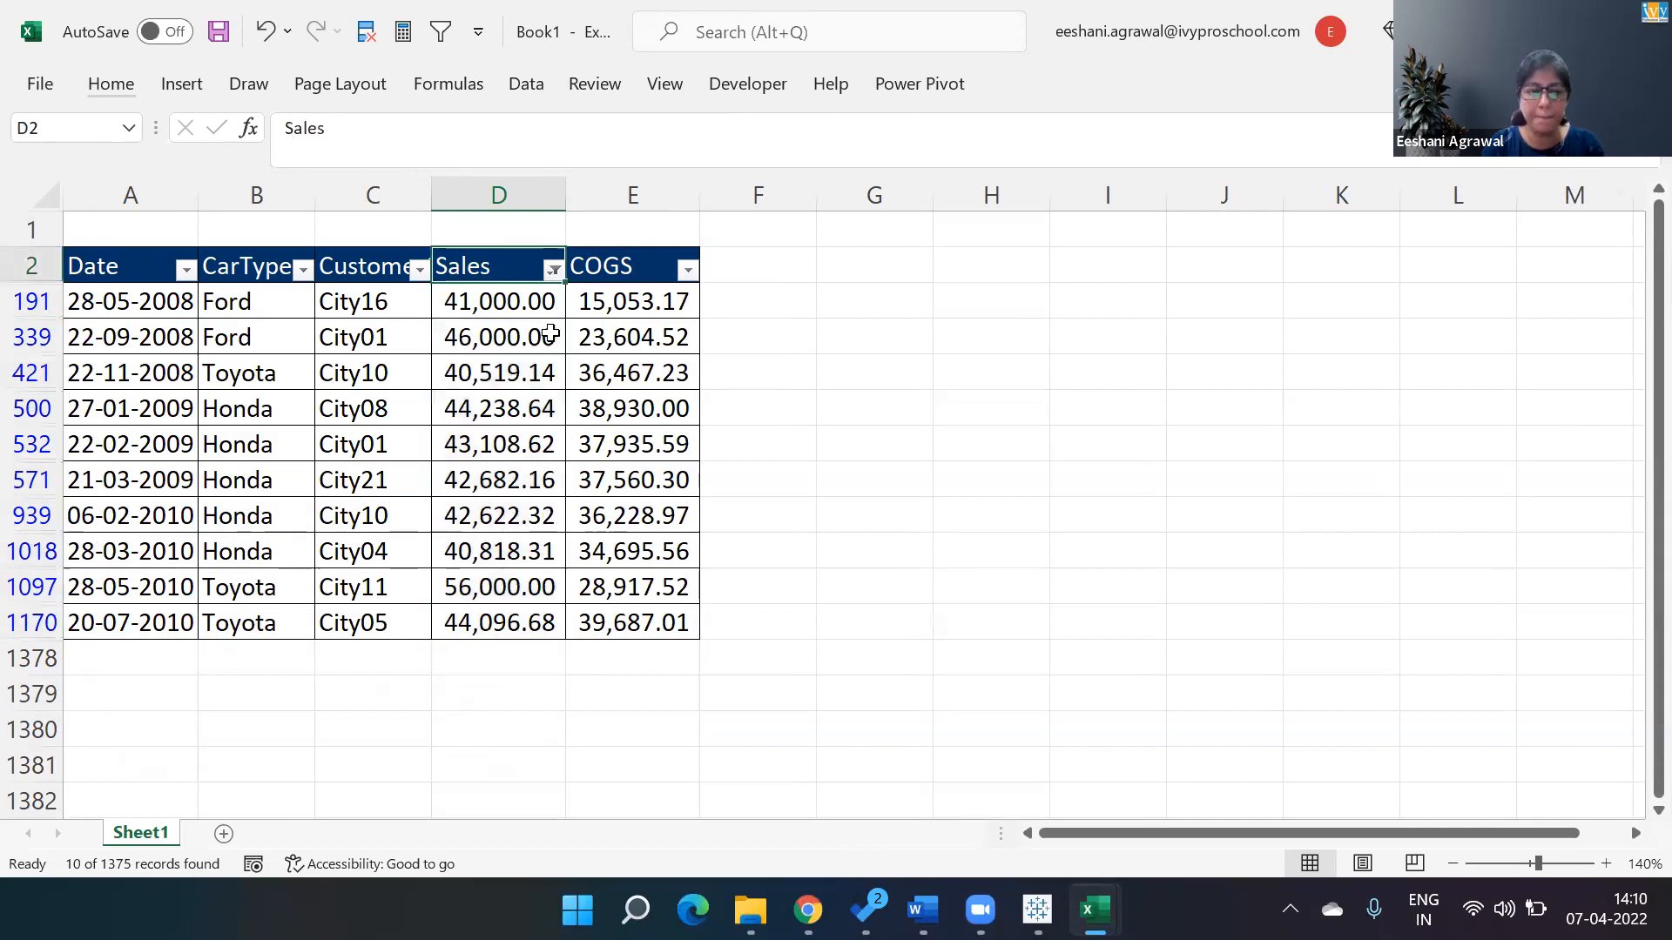
pyautogui.hotkey('alt', 'a')
pyautogui.press('c')
# Filter the CarType column to show only Toyota.
pyautogui.press('Left')
pyautogui.press('Left')
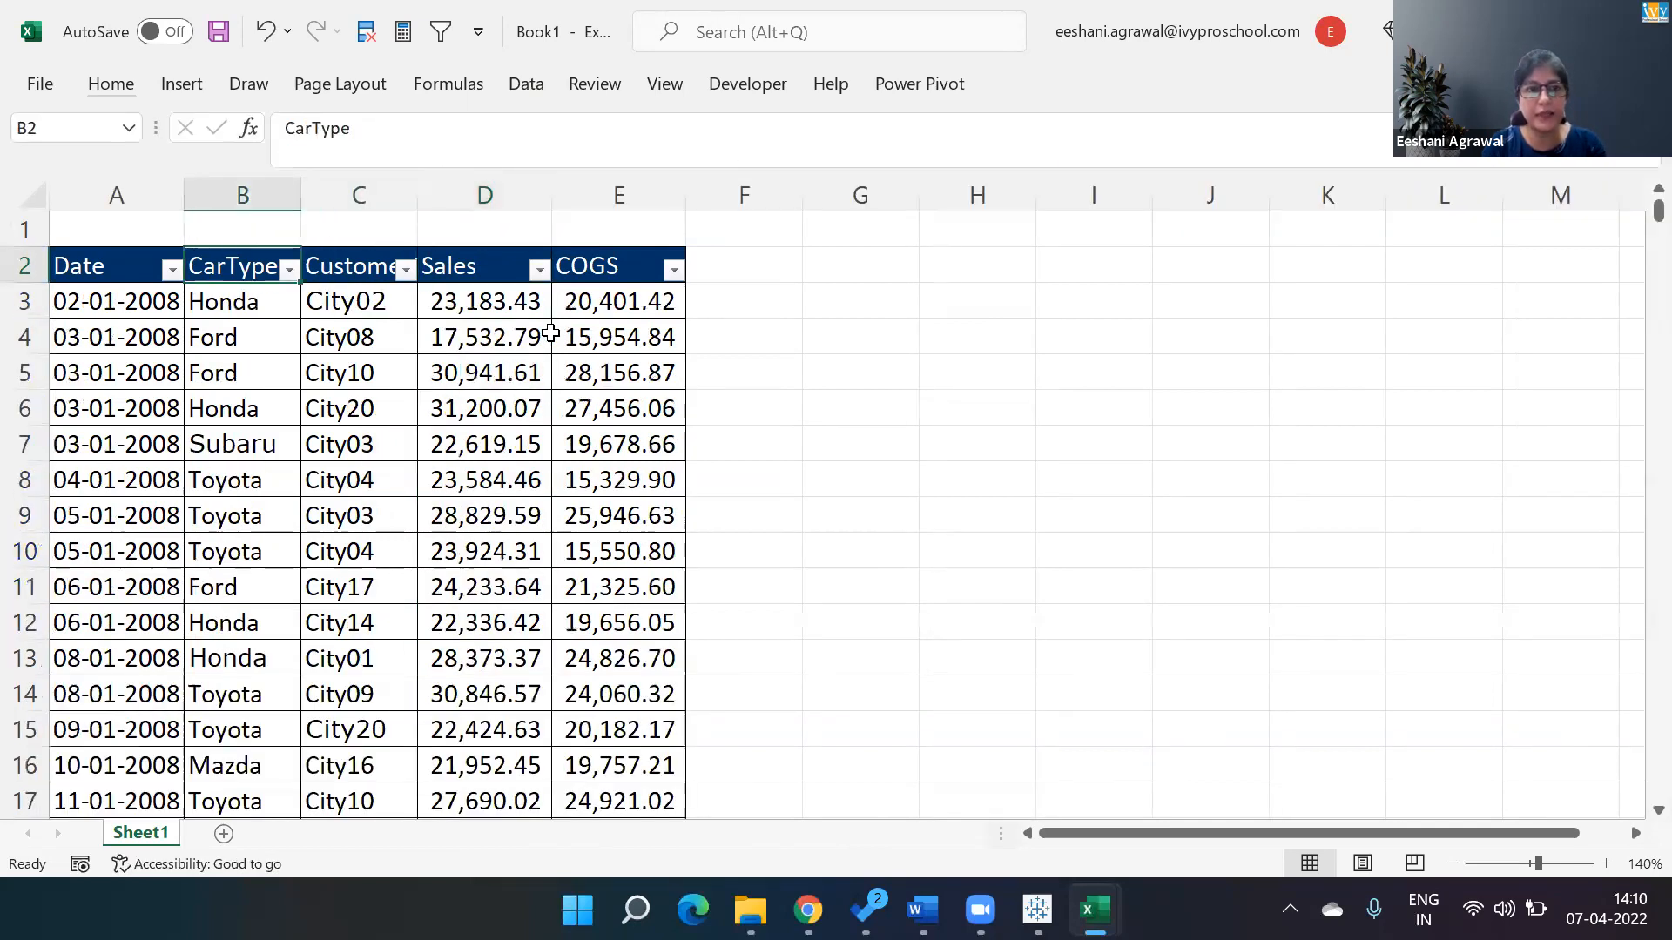
pyautogui.hotkey('alt', 'Down')
pyautogui.press('Down')
pyautogui.press('Down')
pyautogui.press('Down')
pyautogui.press('Down')
pyautogui.press('Down')
pyautogui.press('Down')
pyautogui.press('Down')
pyautogui.press('Down')
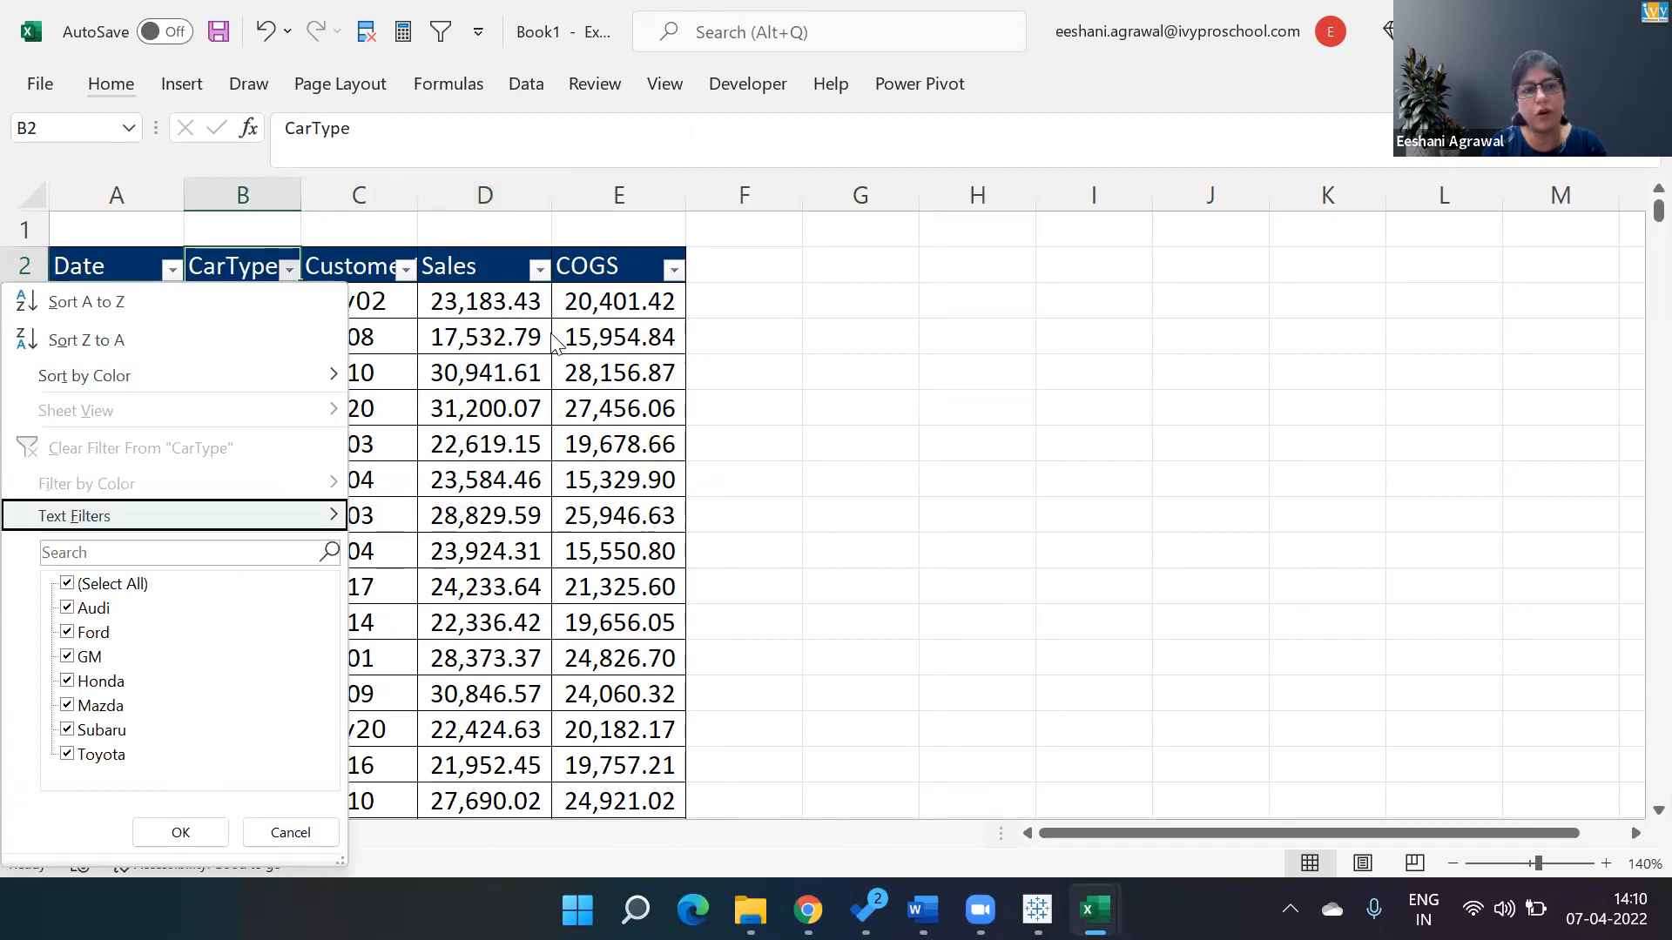
pyautogui.press('space')
pyautogui.press('Down')
pyautogui.press('Down')
pyautogui.press('Down')
pyautogui.press('Down')
pyautogui.press('Down')
pyautogui.press('Down')
pyautogui.press('Down')
pyautogui.press('space')
pyautogui.press('Tab')
pyautogui.press('Return')
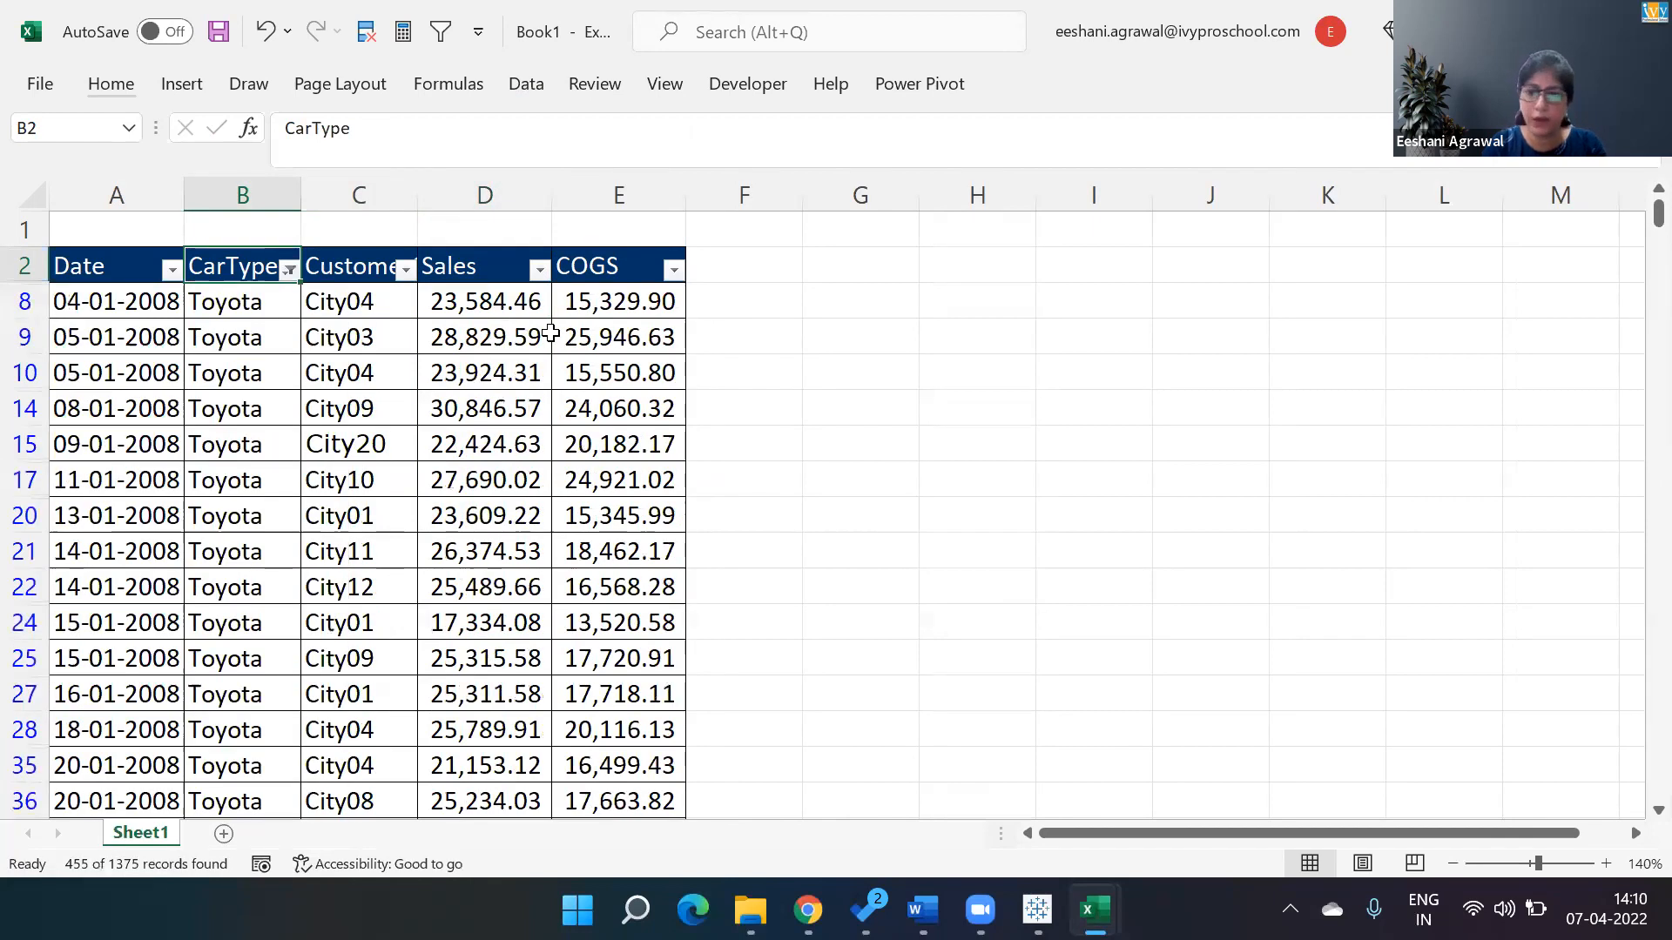
# Apply a Top 10 number filter to the Sales column on the Toyota rows.
pyautogui.press('Right')
pyautogui.press('Right')
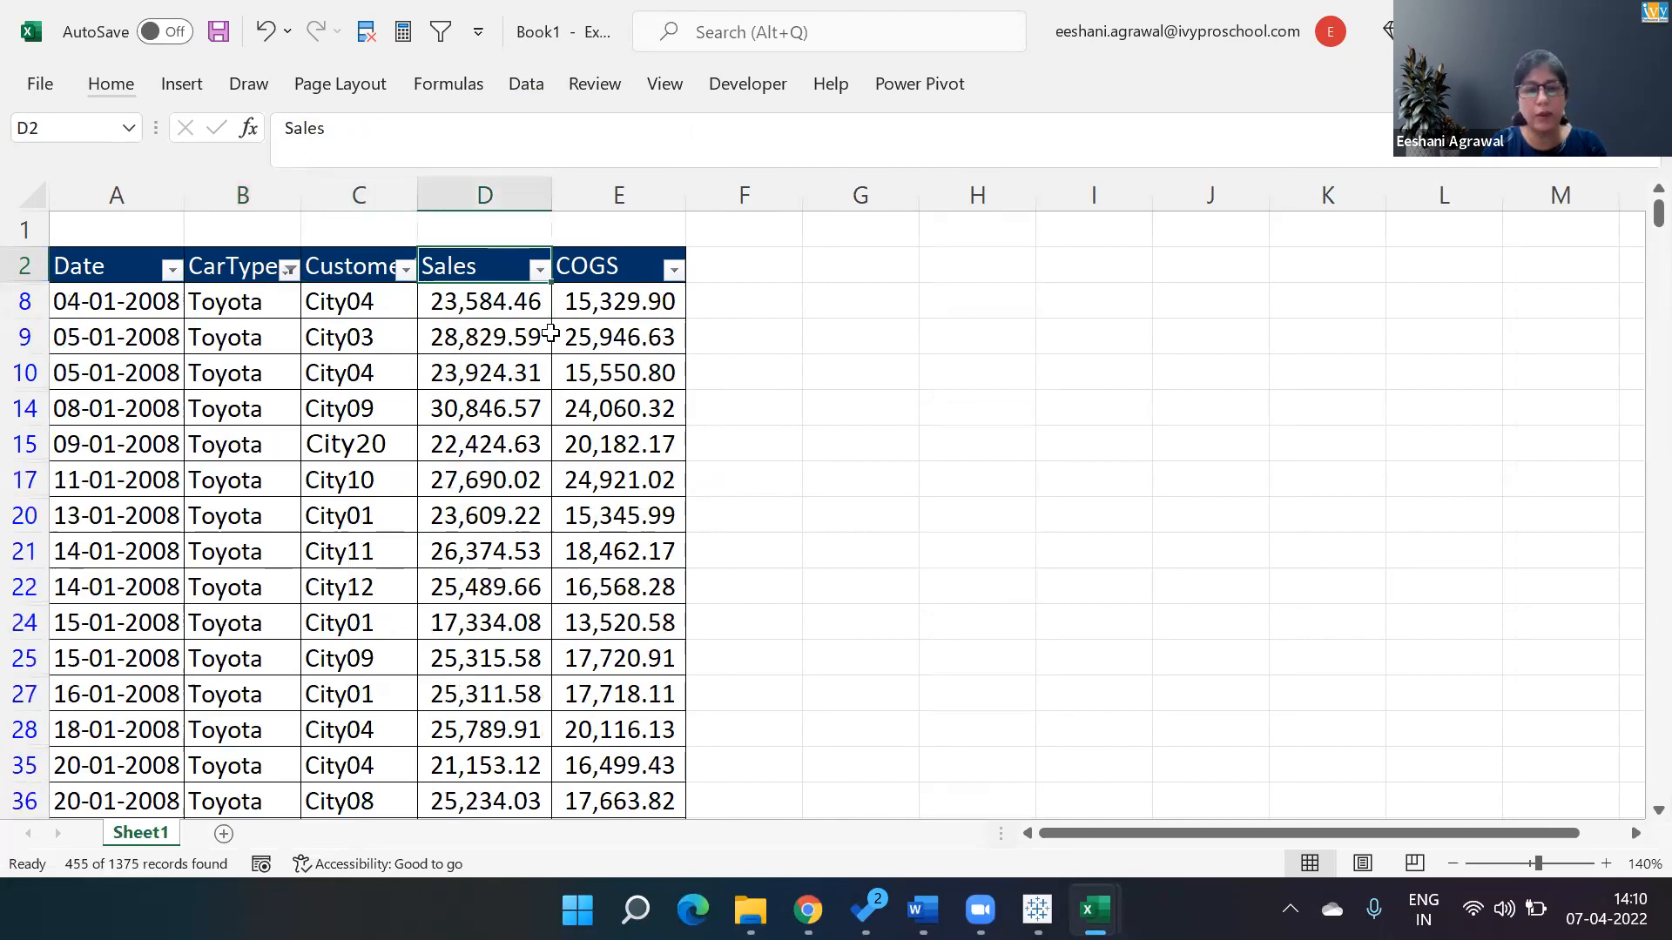
pyautogui.hotkey('alt', 'Down')
pyautogui.press('f')
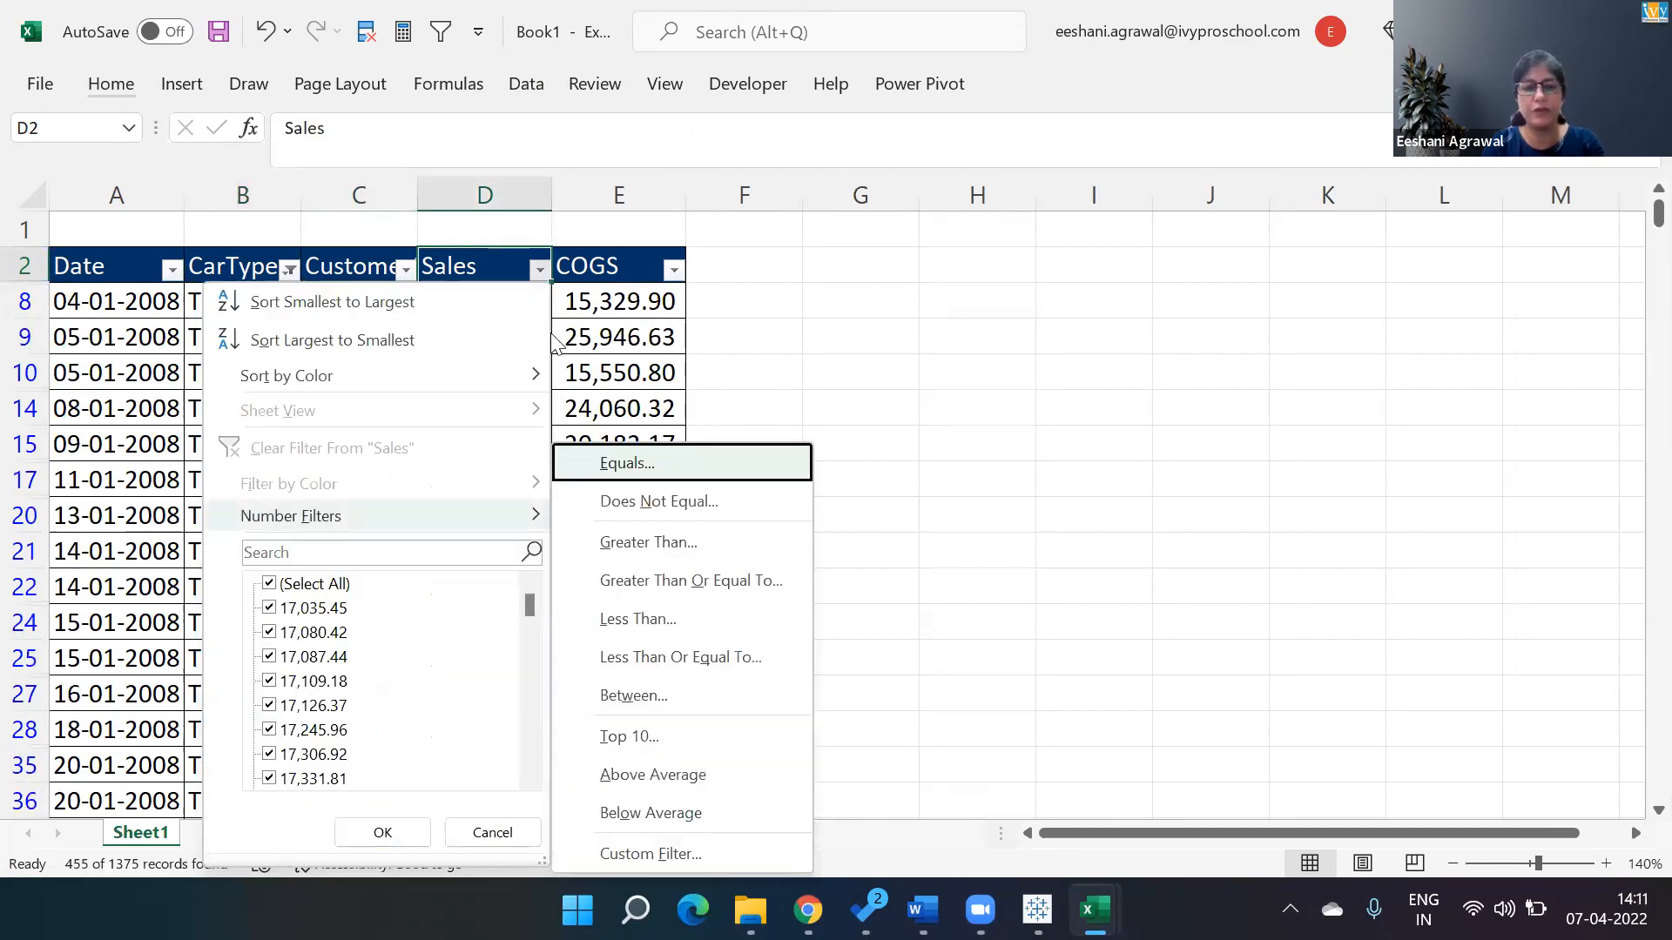
pyautogui.press('t')
pyautogui.press('Return')
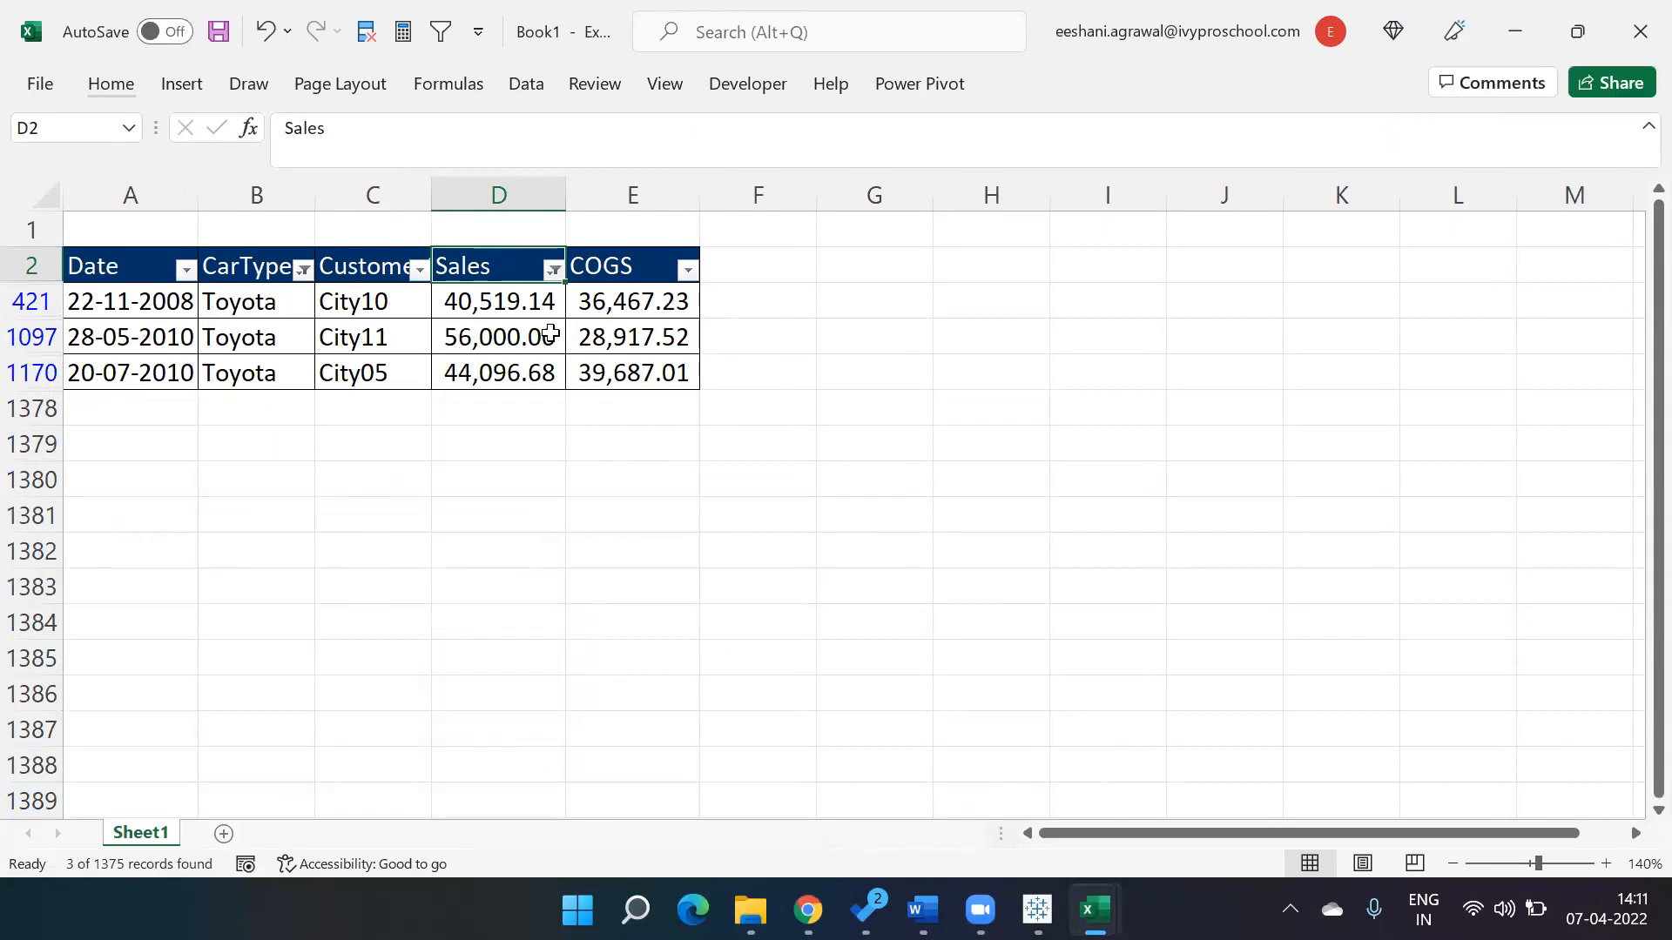
# Clear the filter from the Sales column and browse through the remaining Sales values.
pyautogui.hotkey('alt', 'Down')
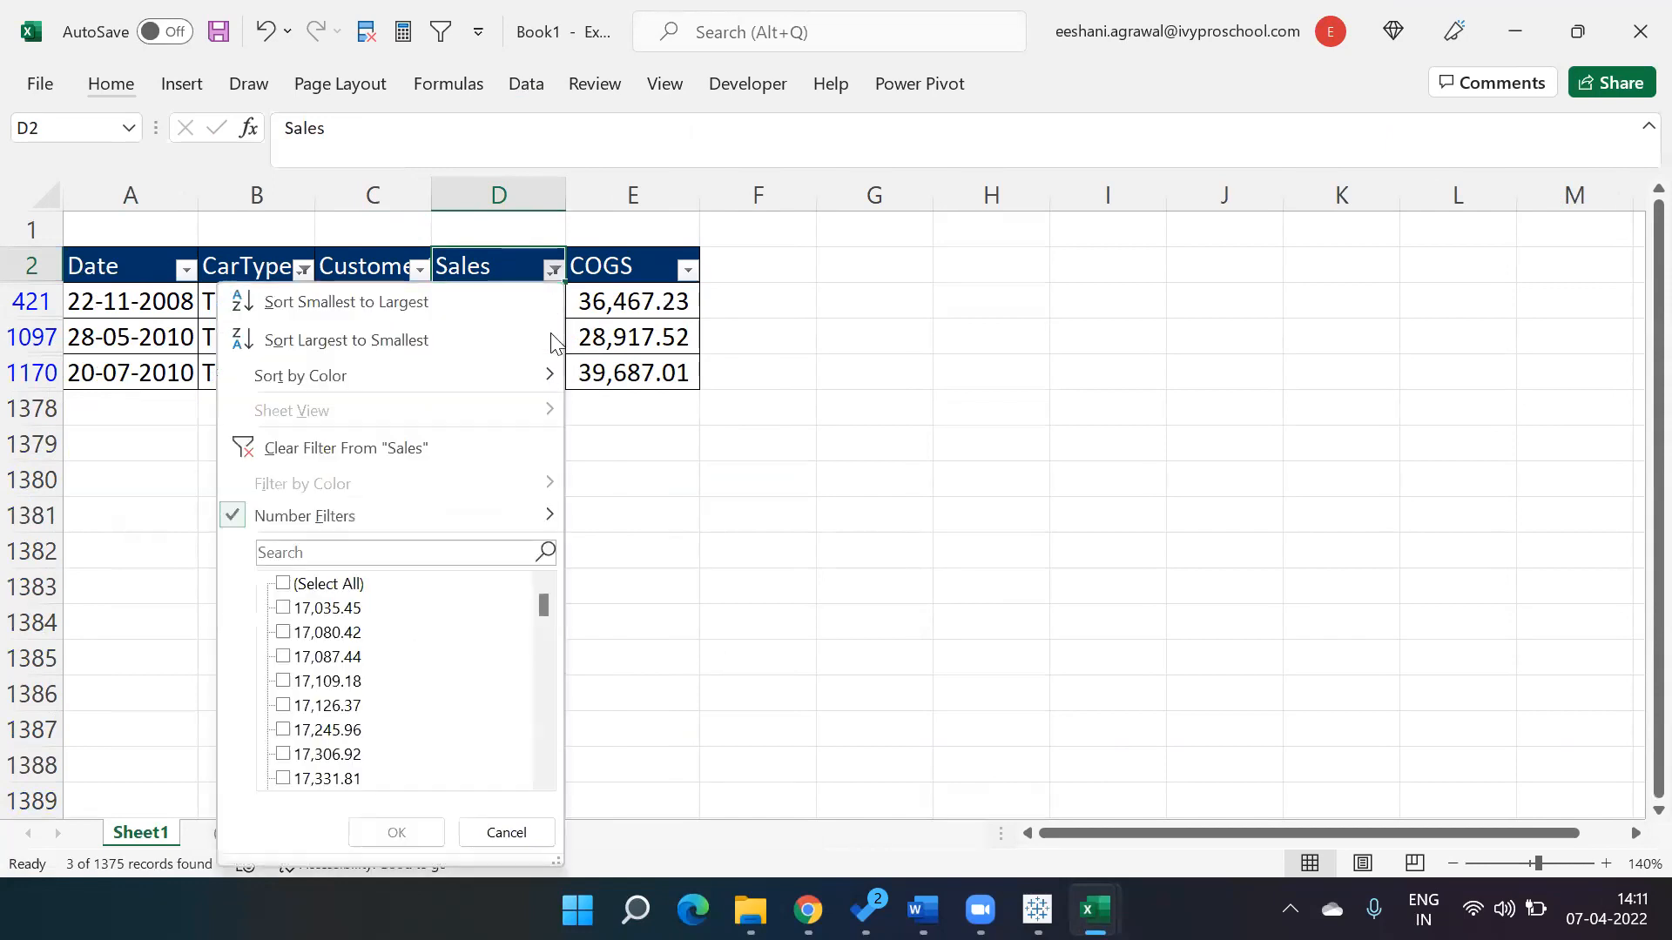
pyautogui.press('c')
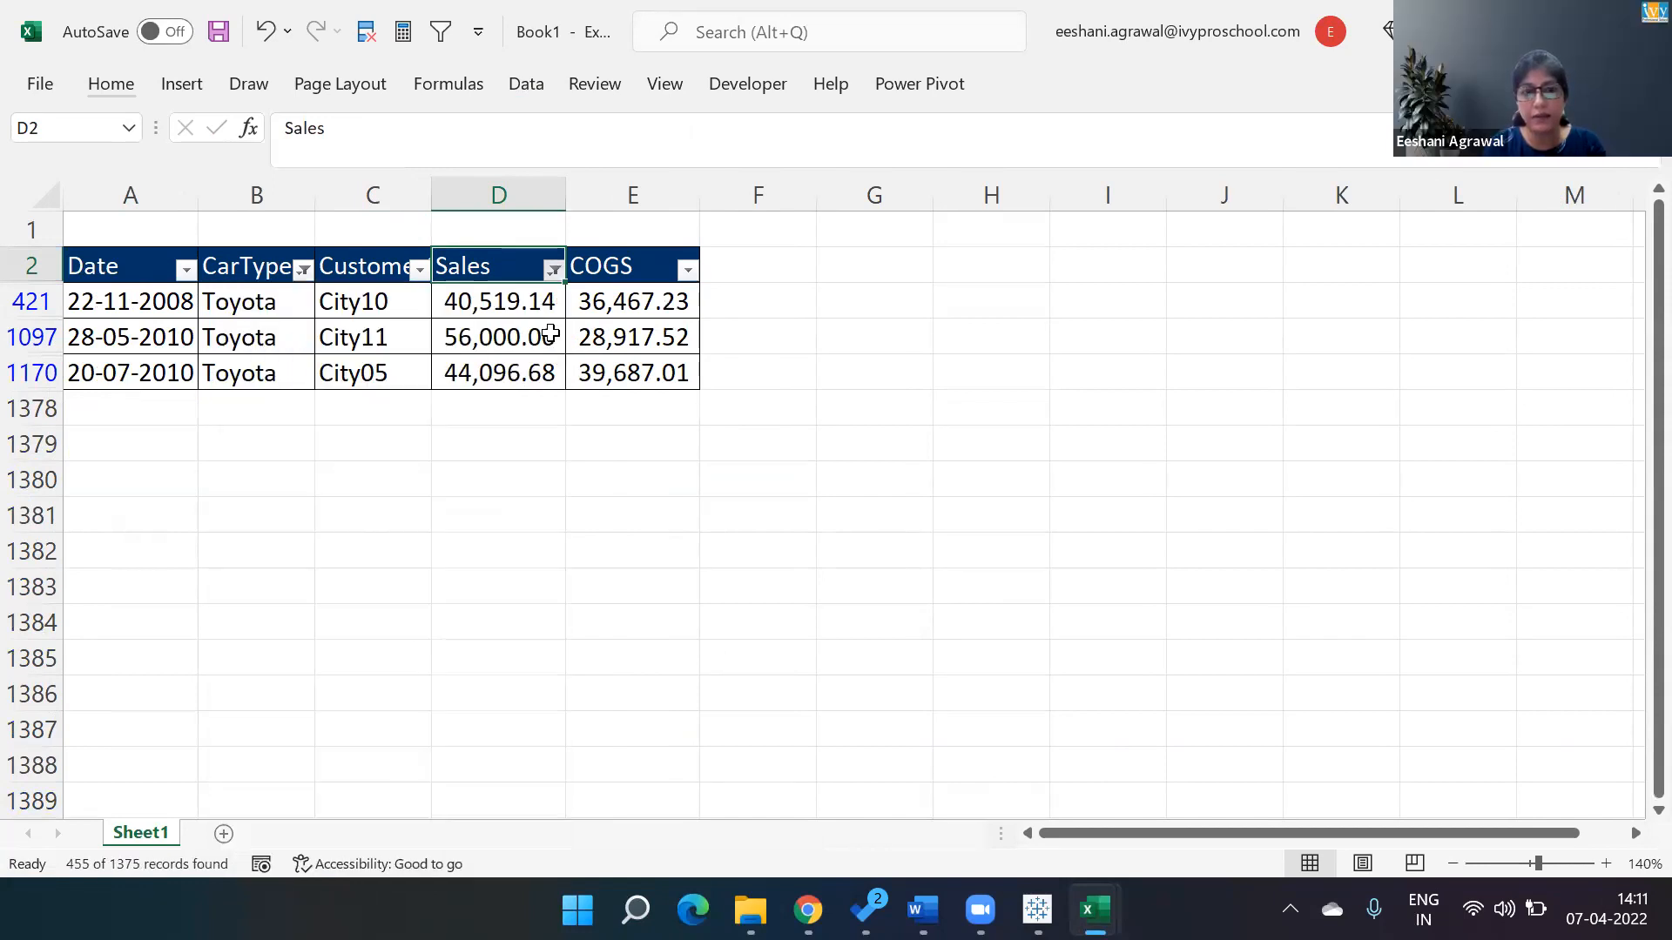
pyautogui.hotkey('ctrl', 'shift', 'Down')
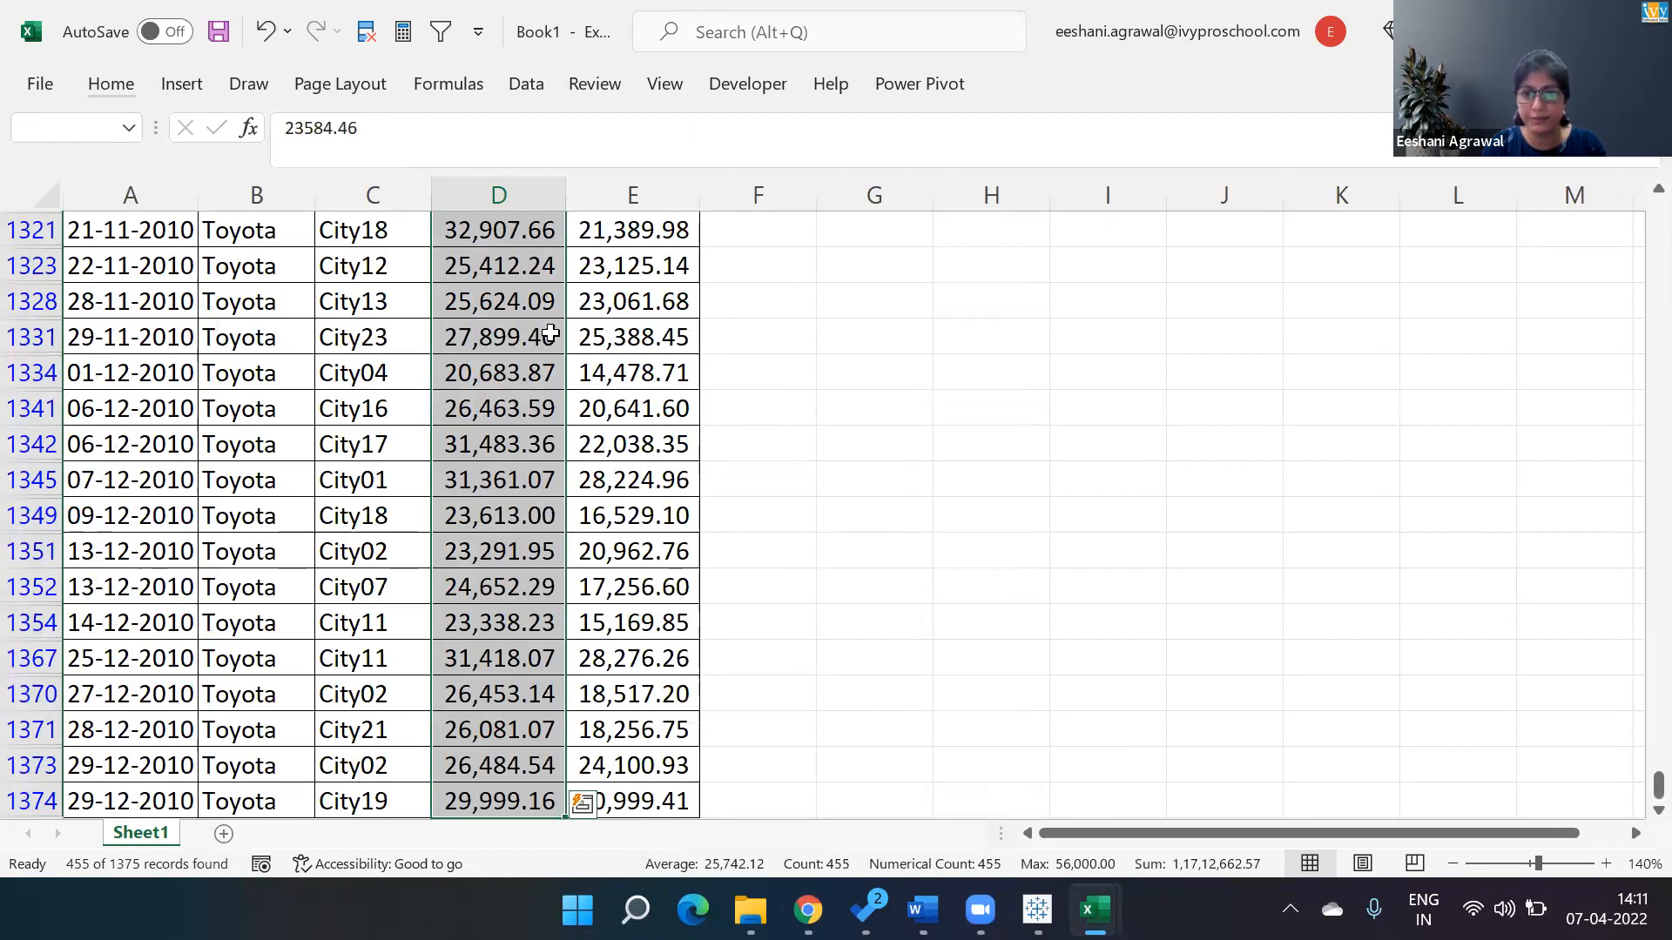
pyautogui.hotkey('ctrl', 'Up')
pyautogui.press('Down')
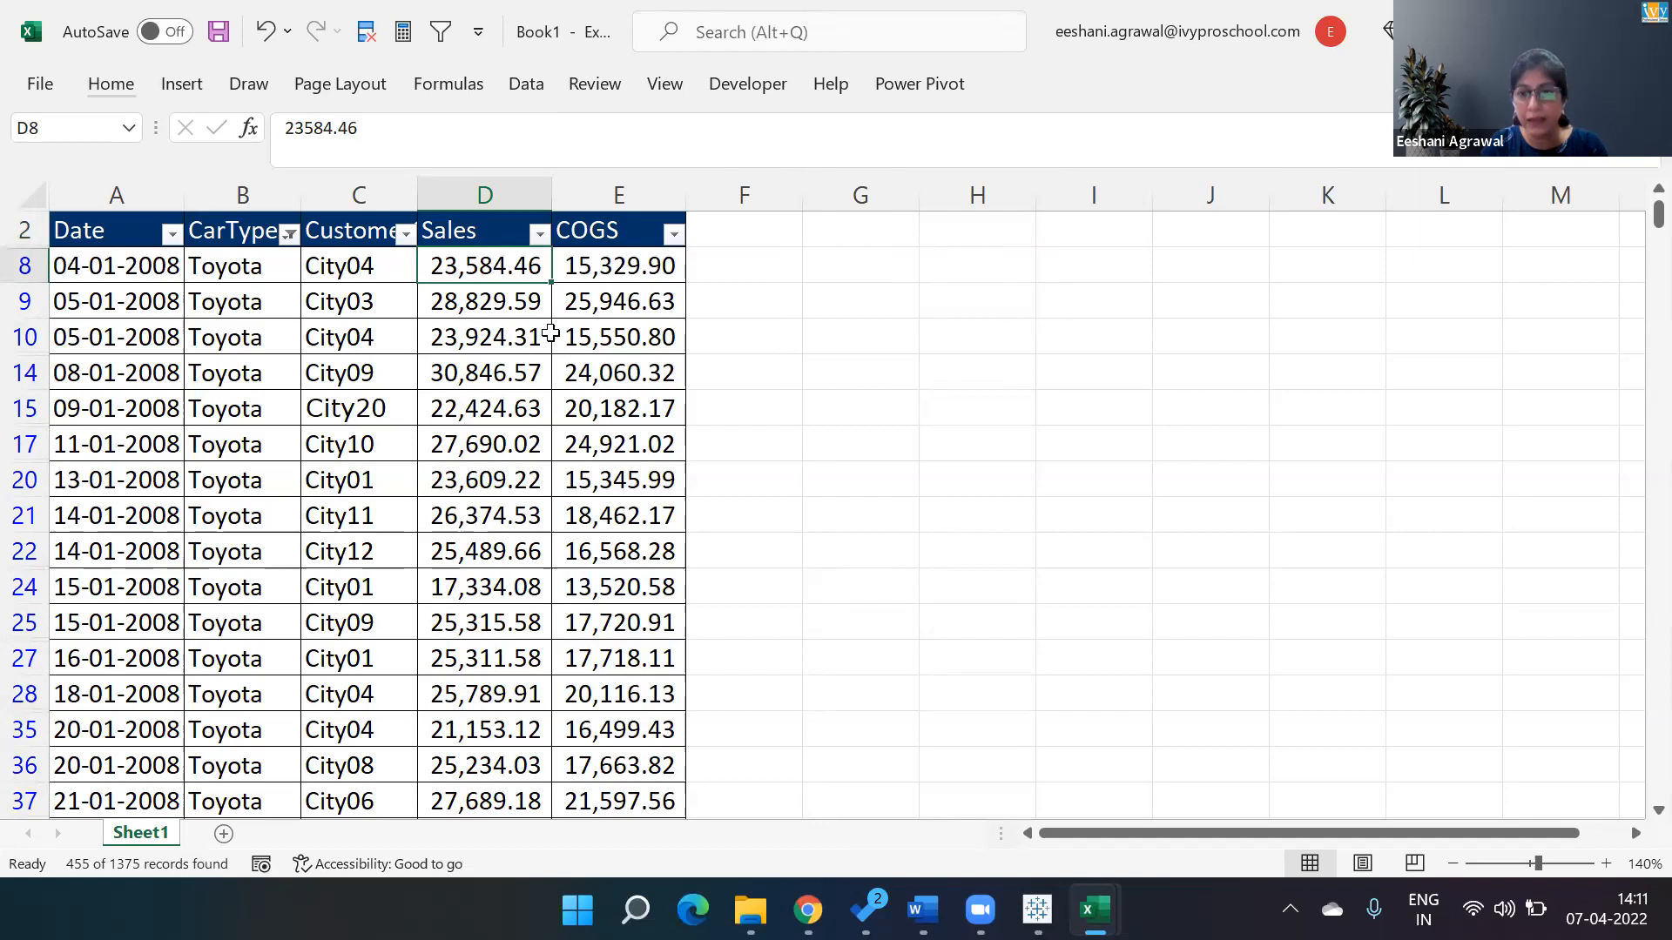
# Clear all table filters and apply a Top 10 number filter to the Sales column across all car types.
pyautogui.press('Left')
pyautogui.press('Left')
pyautogui.press('Up')
pyautogui.hotkey('alt', 'a')
pyautogui.press('c')
pyautogui.press('Right')
pyautogui.press('Right')
pyautogui.hotkey('alt', 'Down')
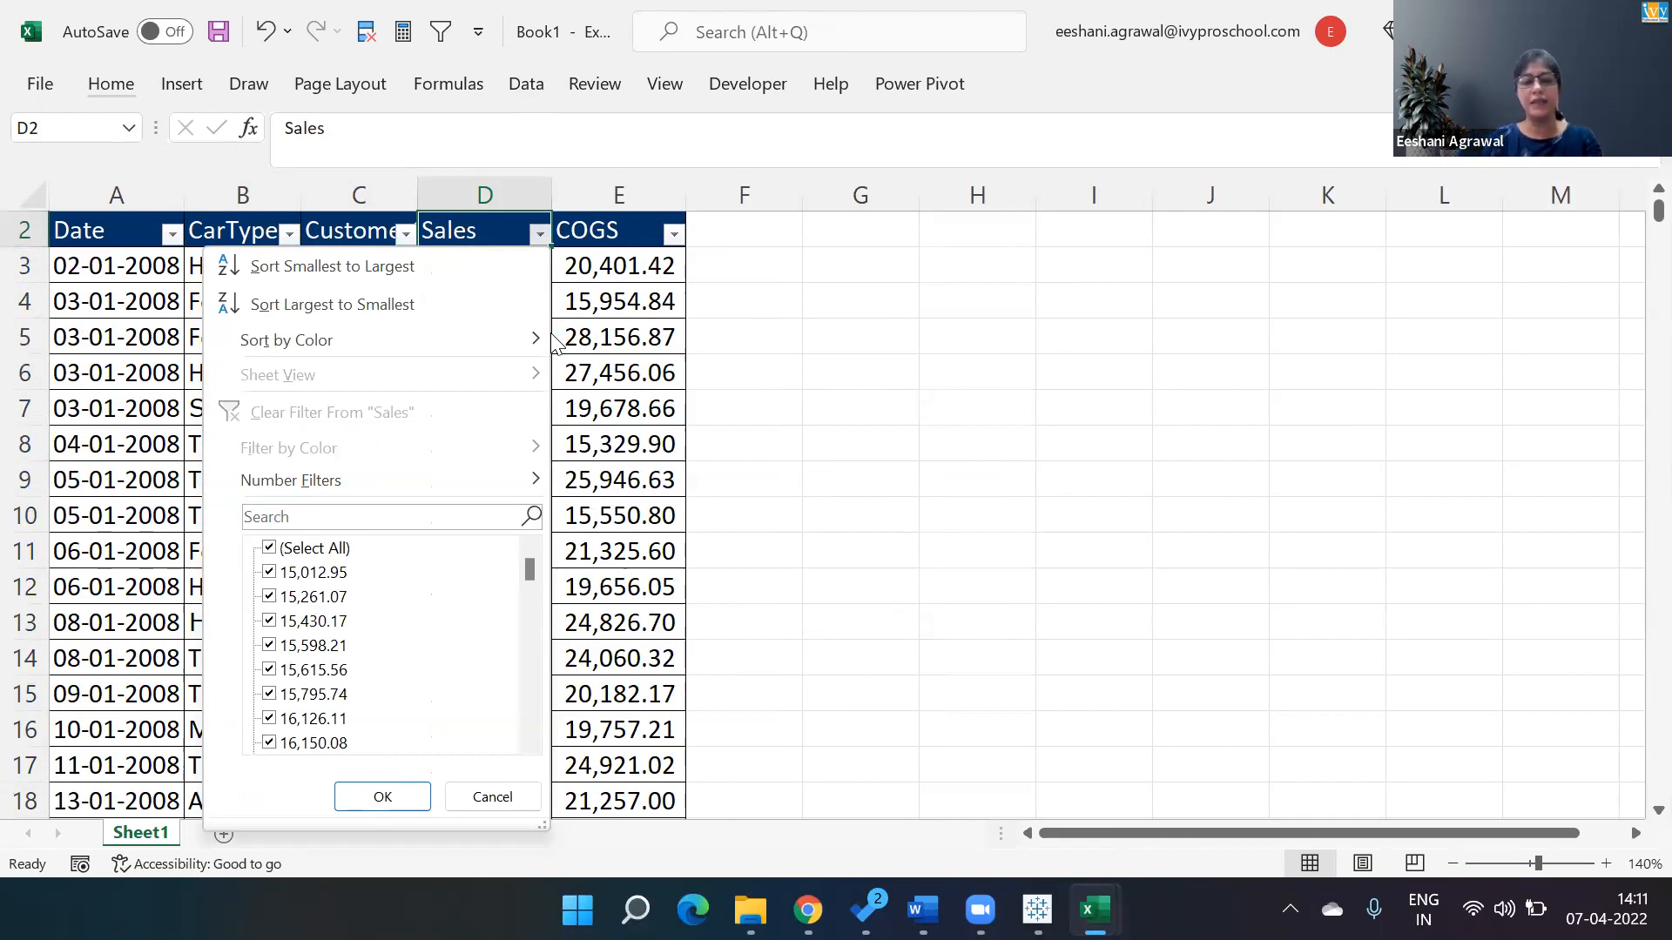
pyautogui.press('f')
pyautogui.press('t')
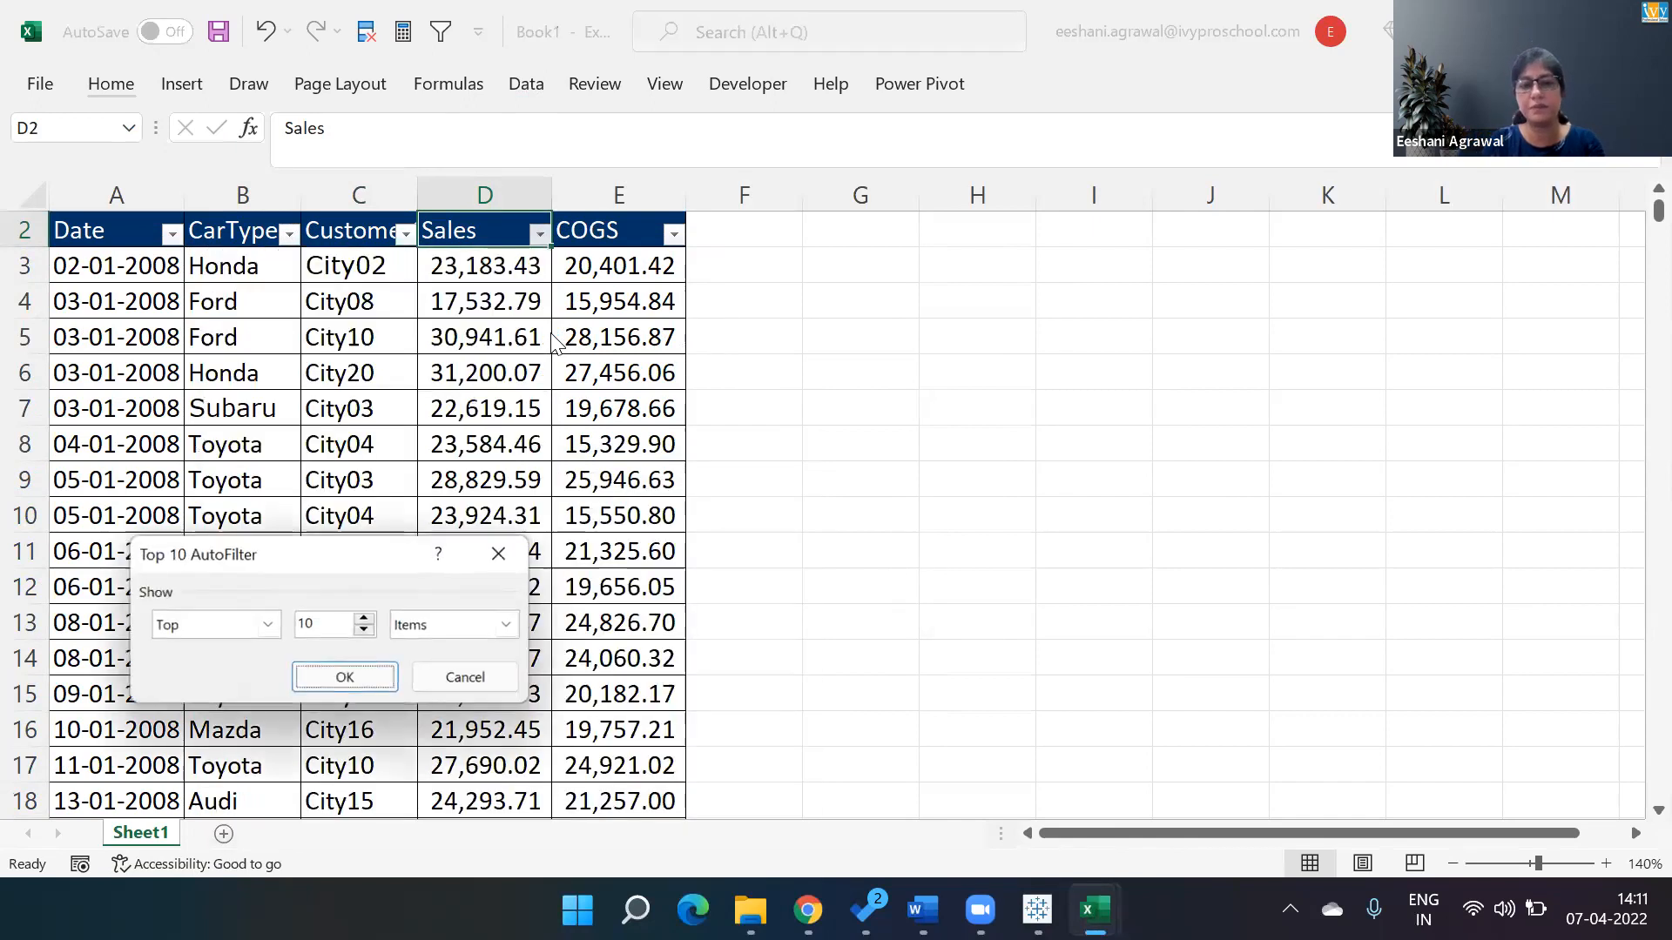
pyautogui.press('Return')
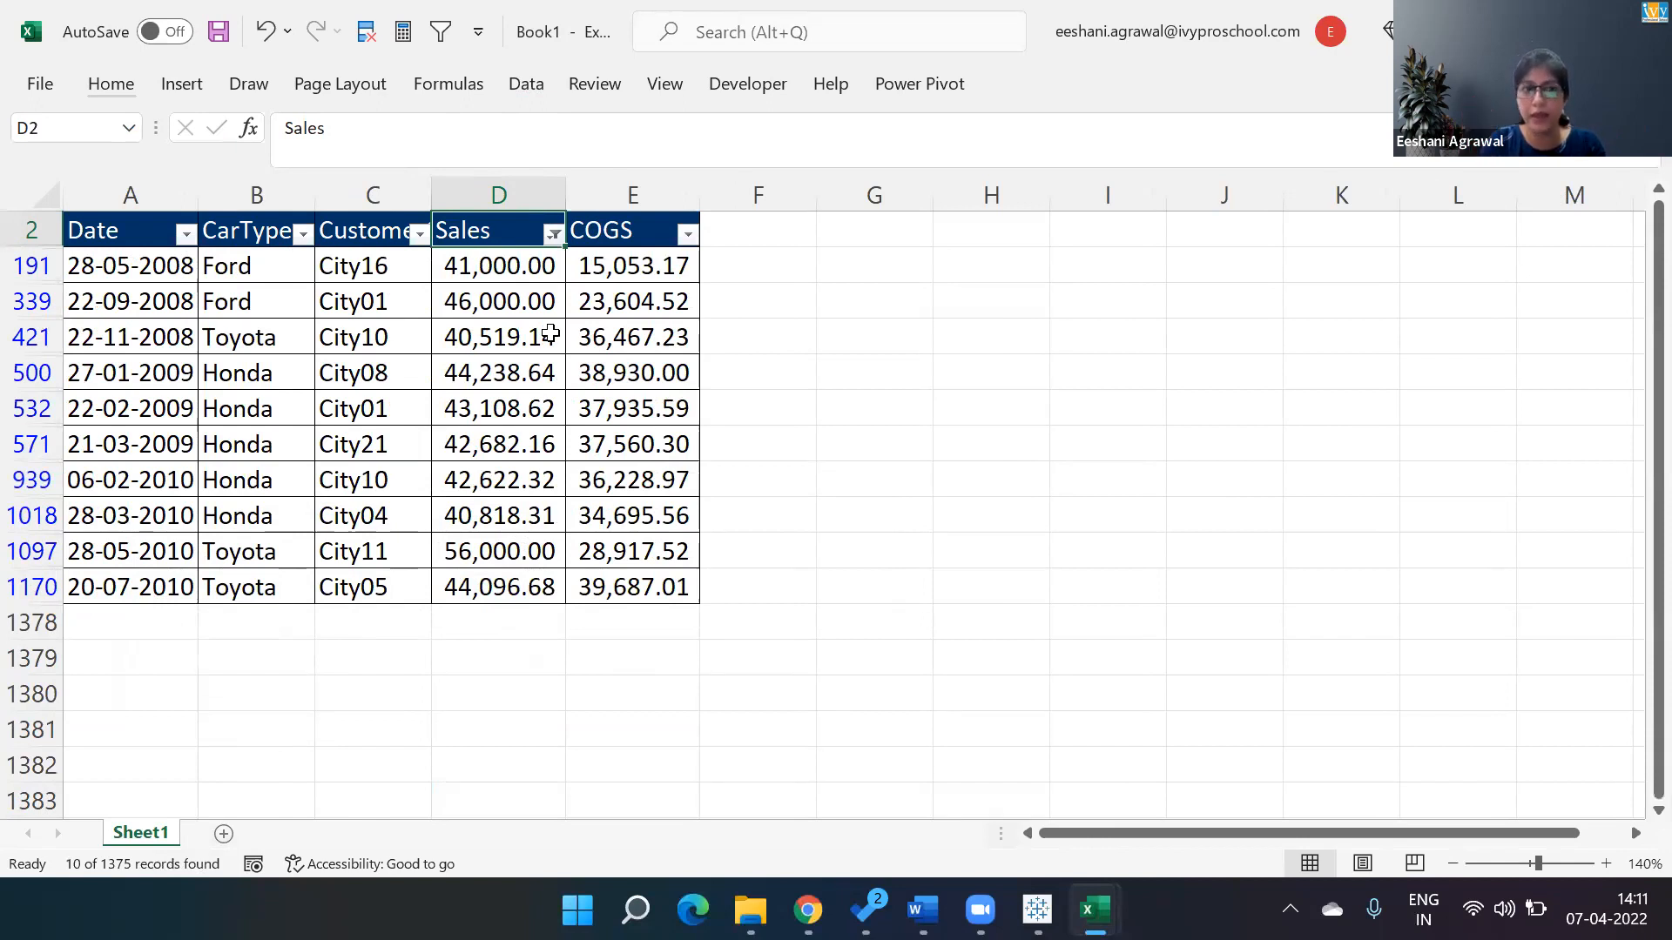
# Select the Toyota entries among the top 10 Sales rows.
pyautogui.click(247, 337)
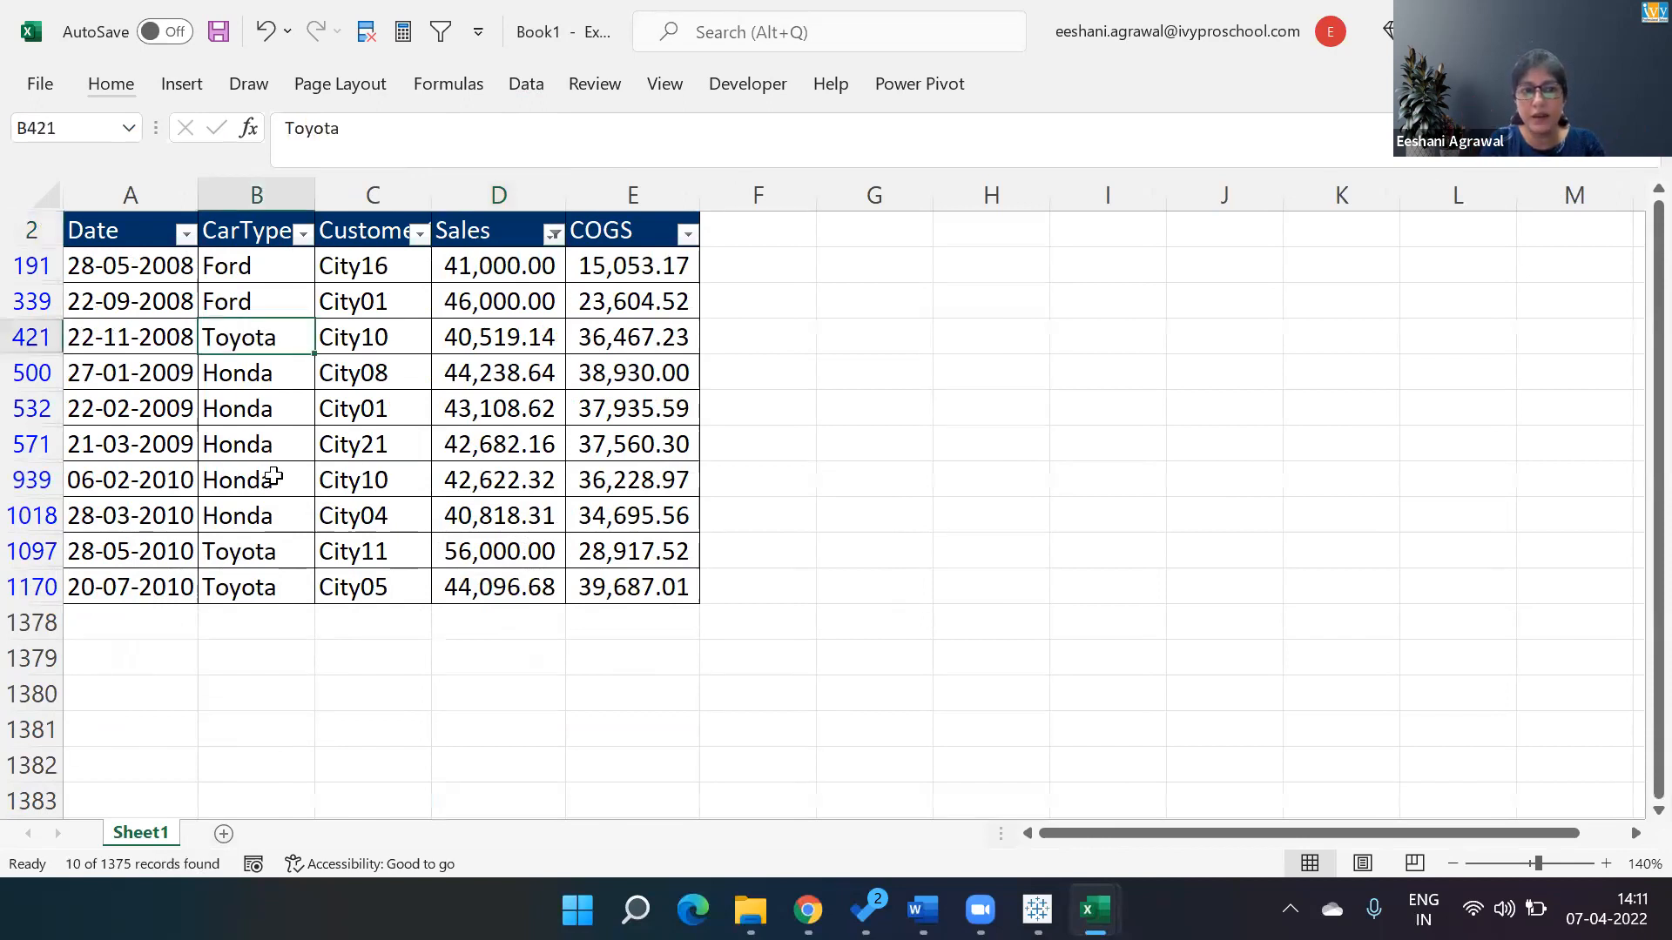
pyautogui.keyDown('ctrl'); pyautogui.click(272, 549); pyautogui.keyUp('ctrl')
pyautogui.keyDown('ctrl'); pyautogui.click(277, 581); pyautogui.keyUp('ctrl')
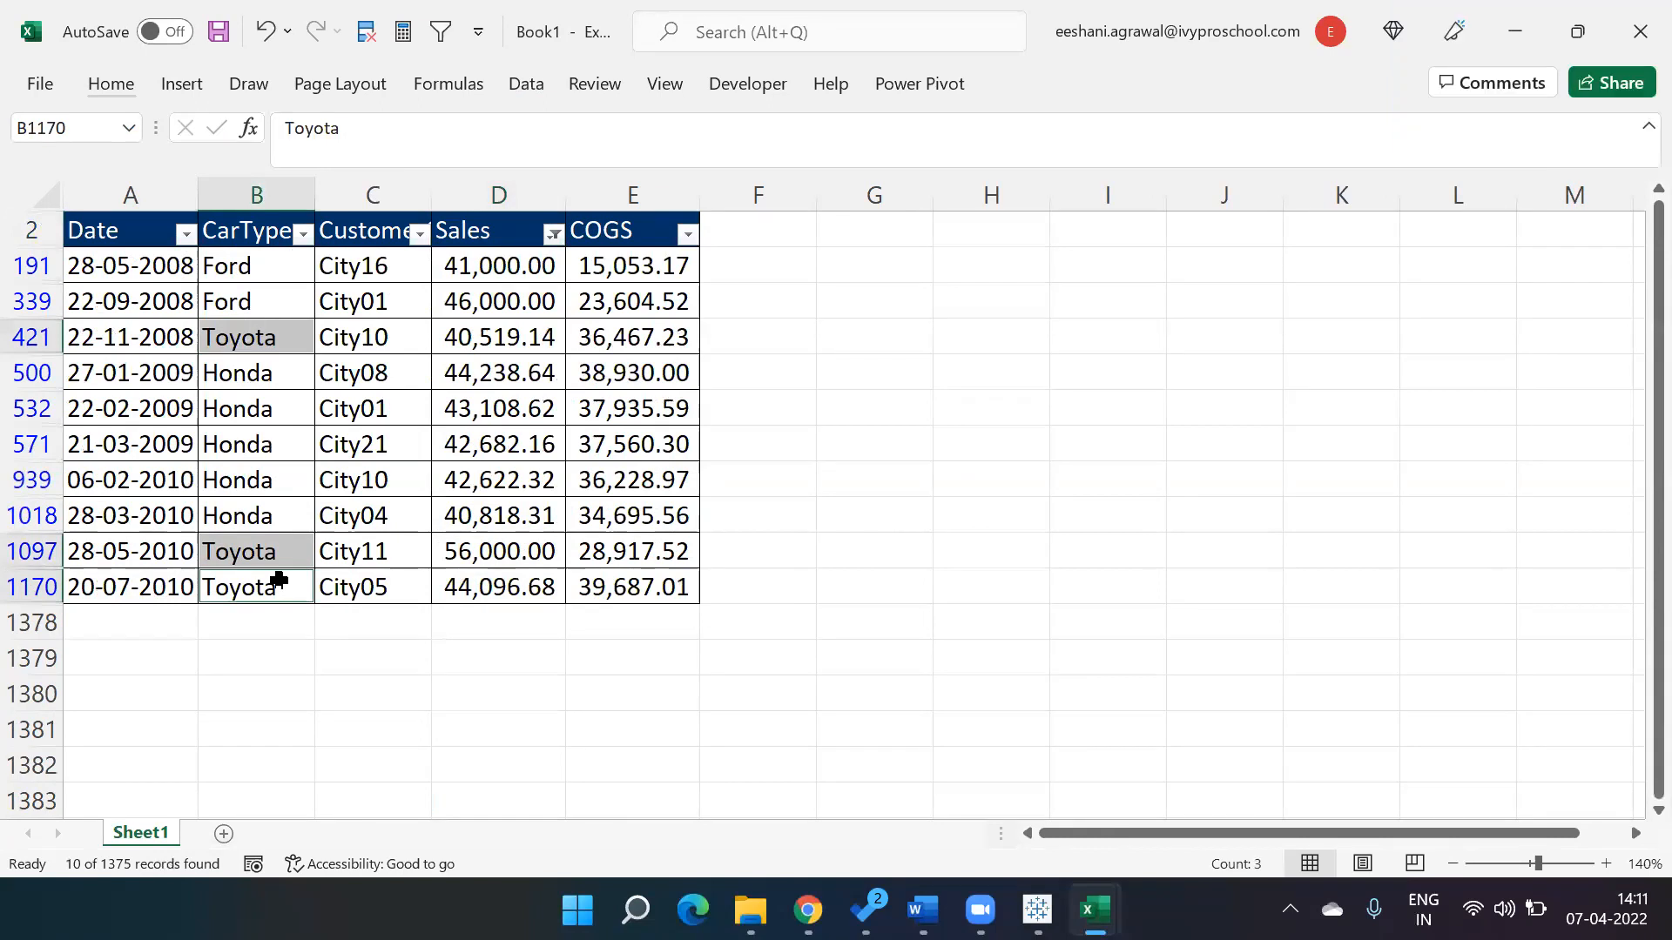
# Switch to Tableau and remove the Country filter from context.
pyautogui.hotkey('alt', 'Tab')
pyautogui.hotkey('alt', 'Tab')
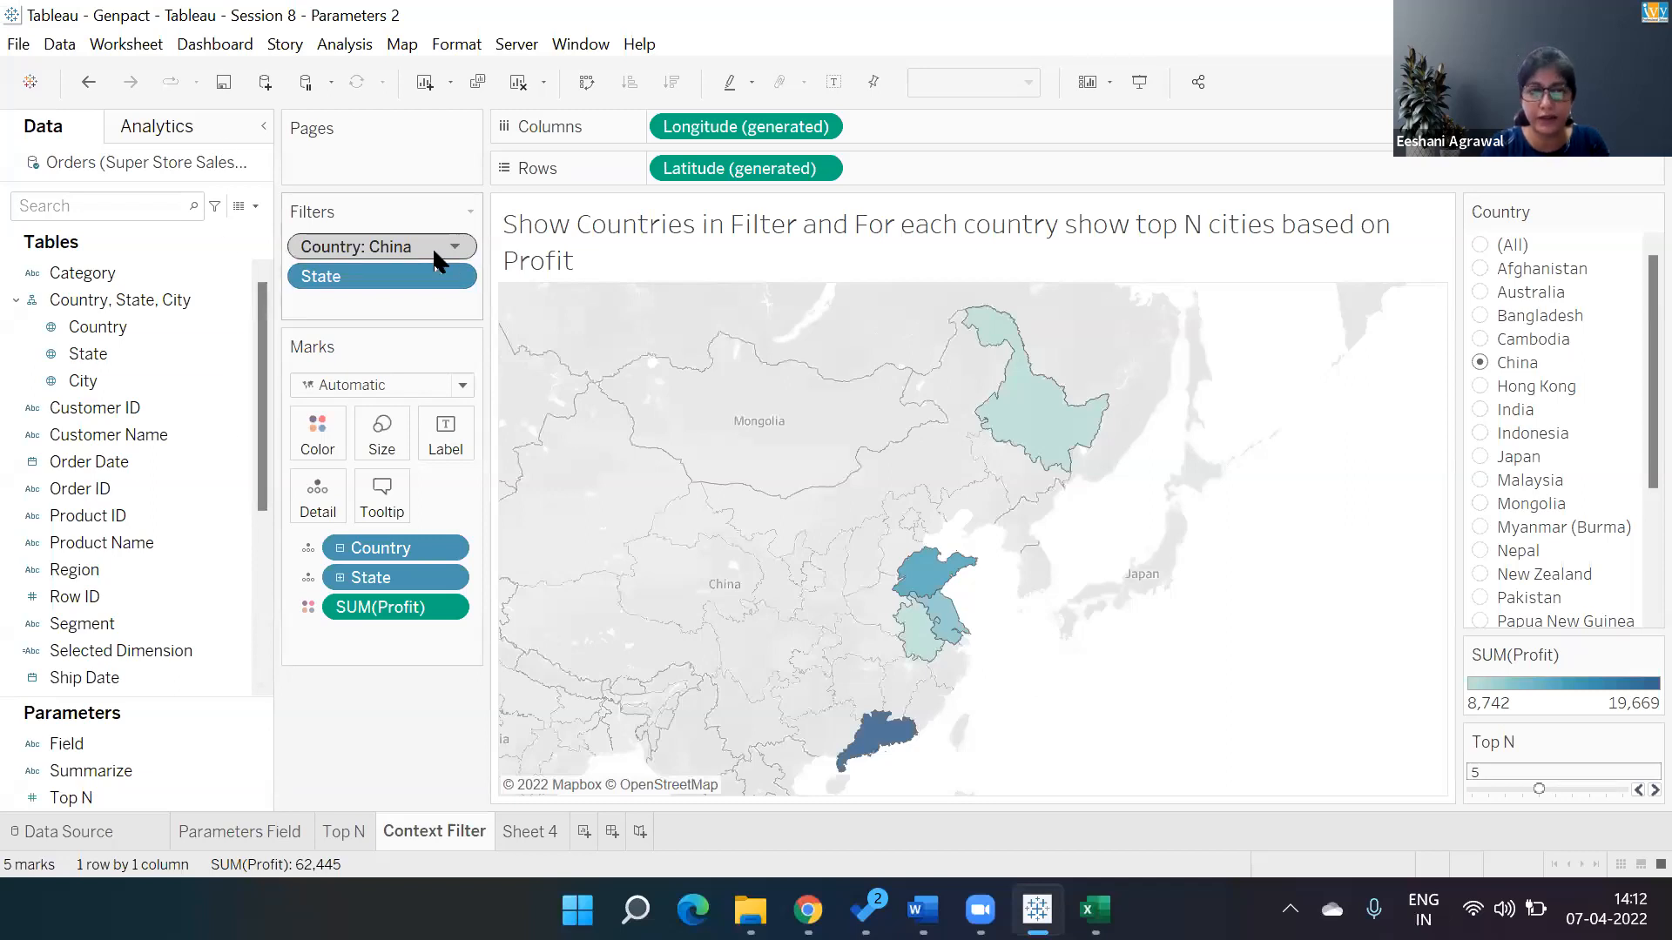
pyautogui.click(455, 247)
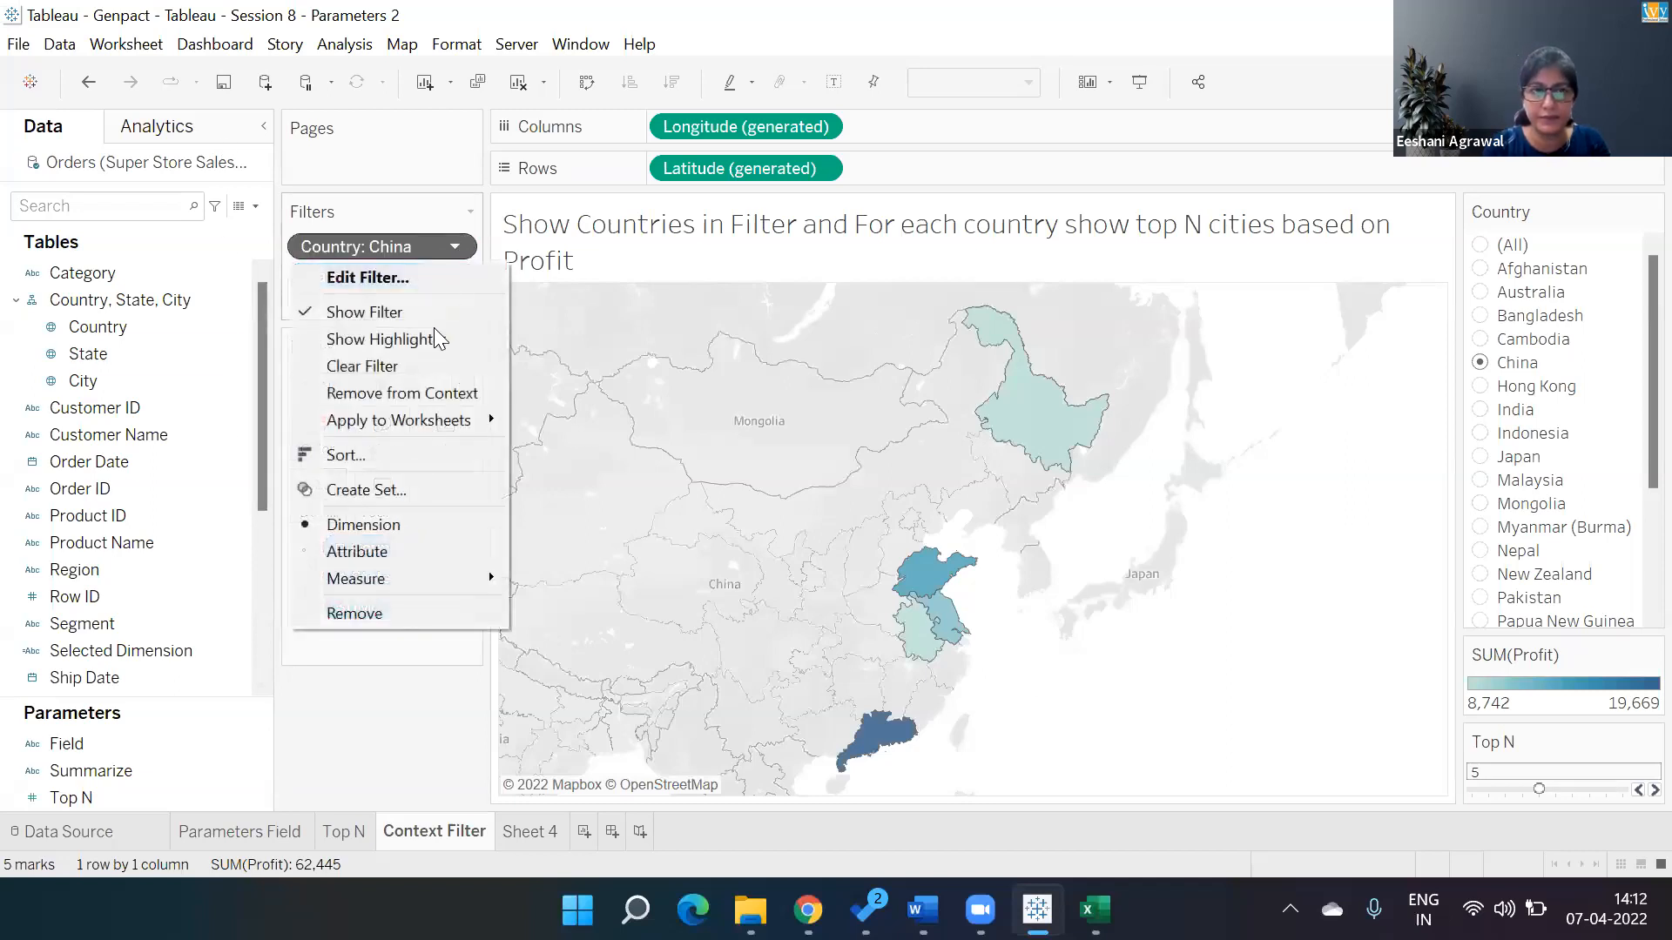
pyautogui.click(417, 392)
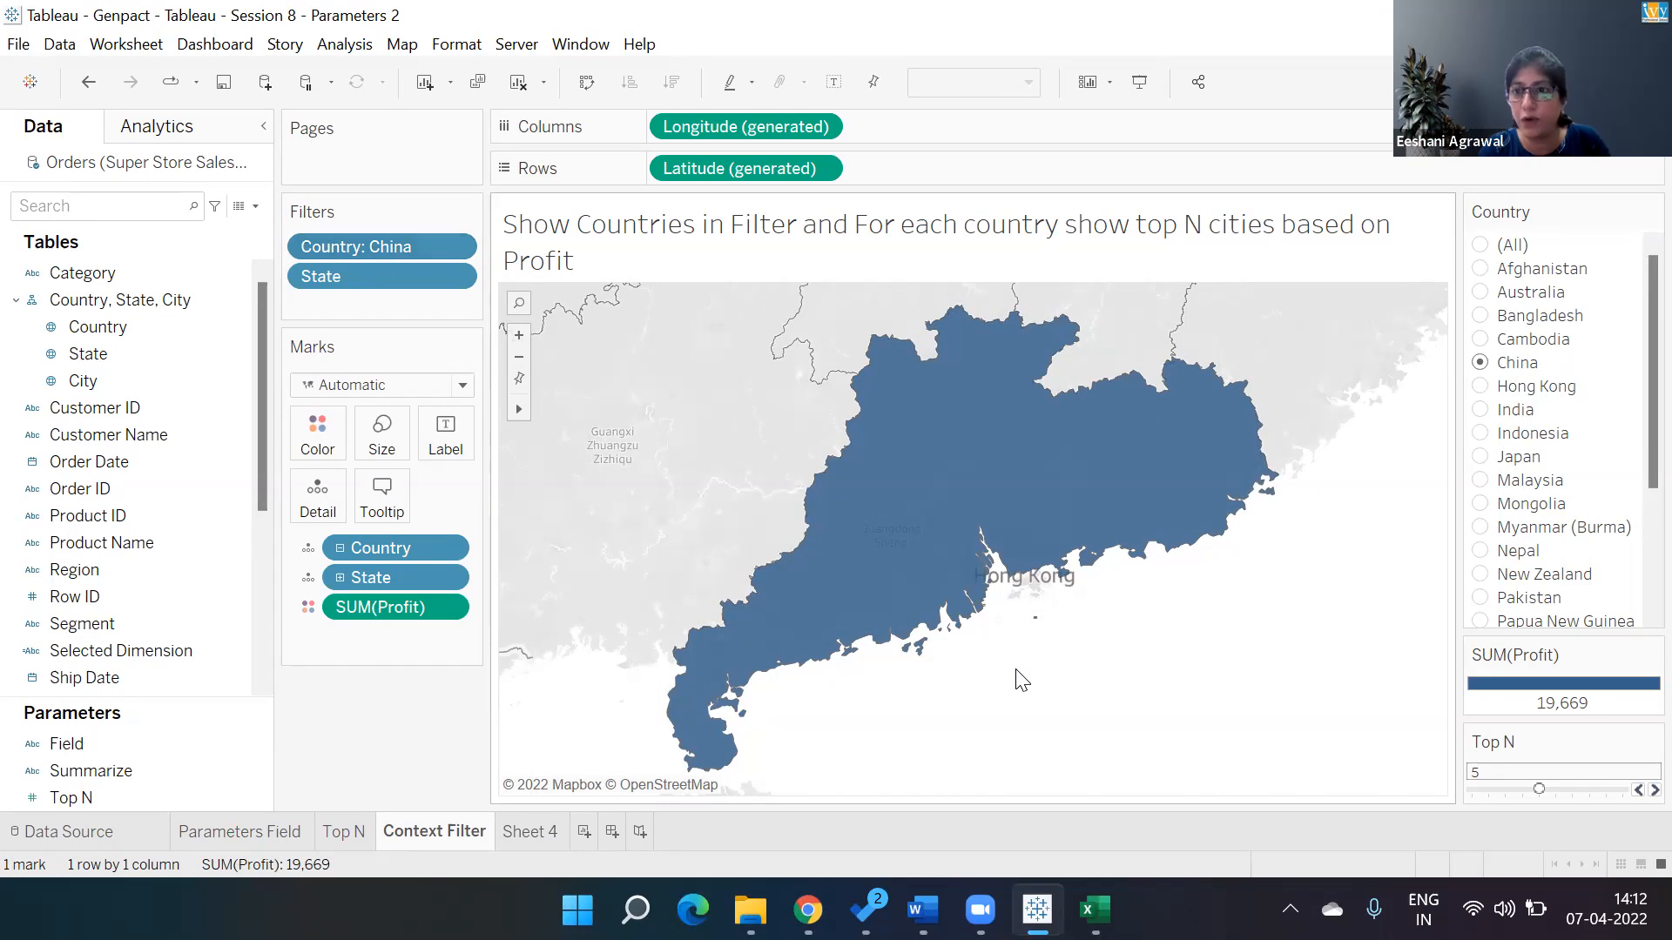
# Step through several countries in the Country filter, ending with (All).
pyautogui.click(1482, 295)
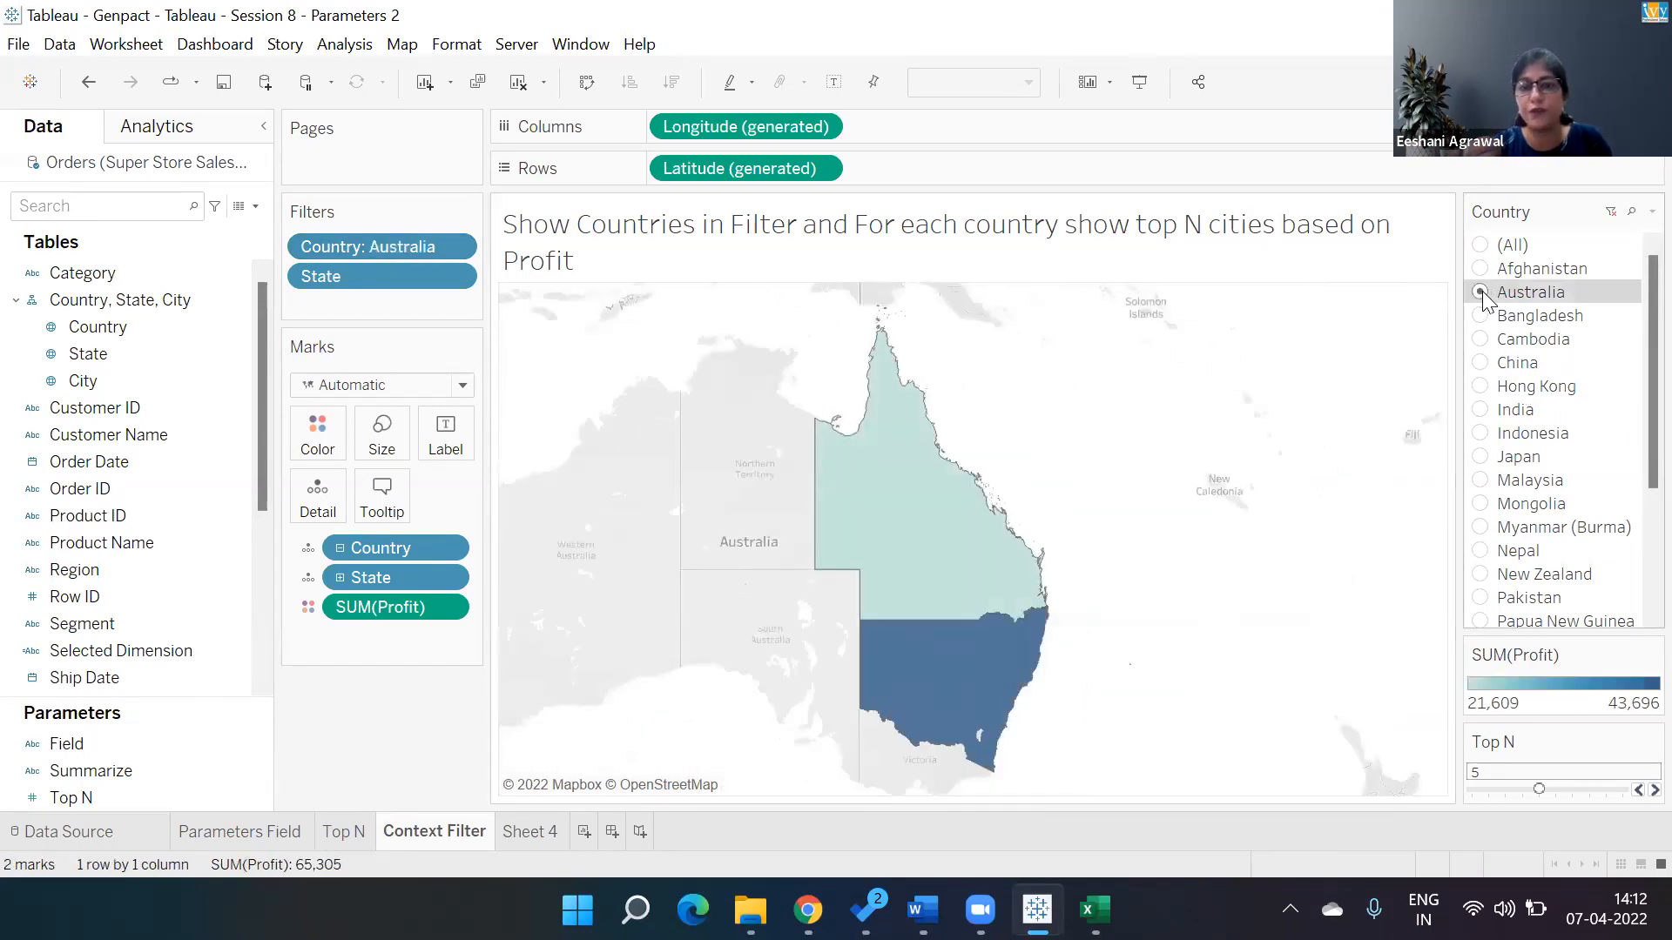
pyautogui.click(1479, 410)
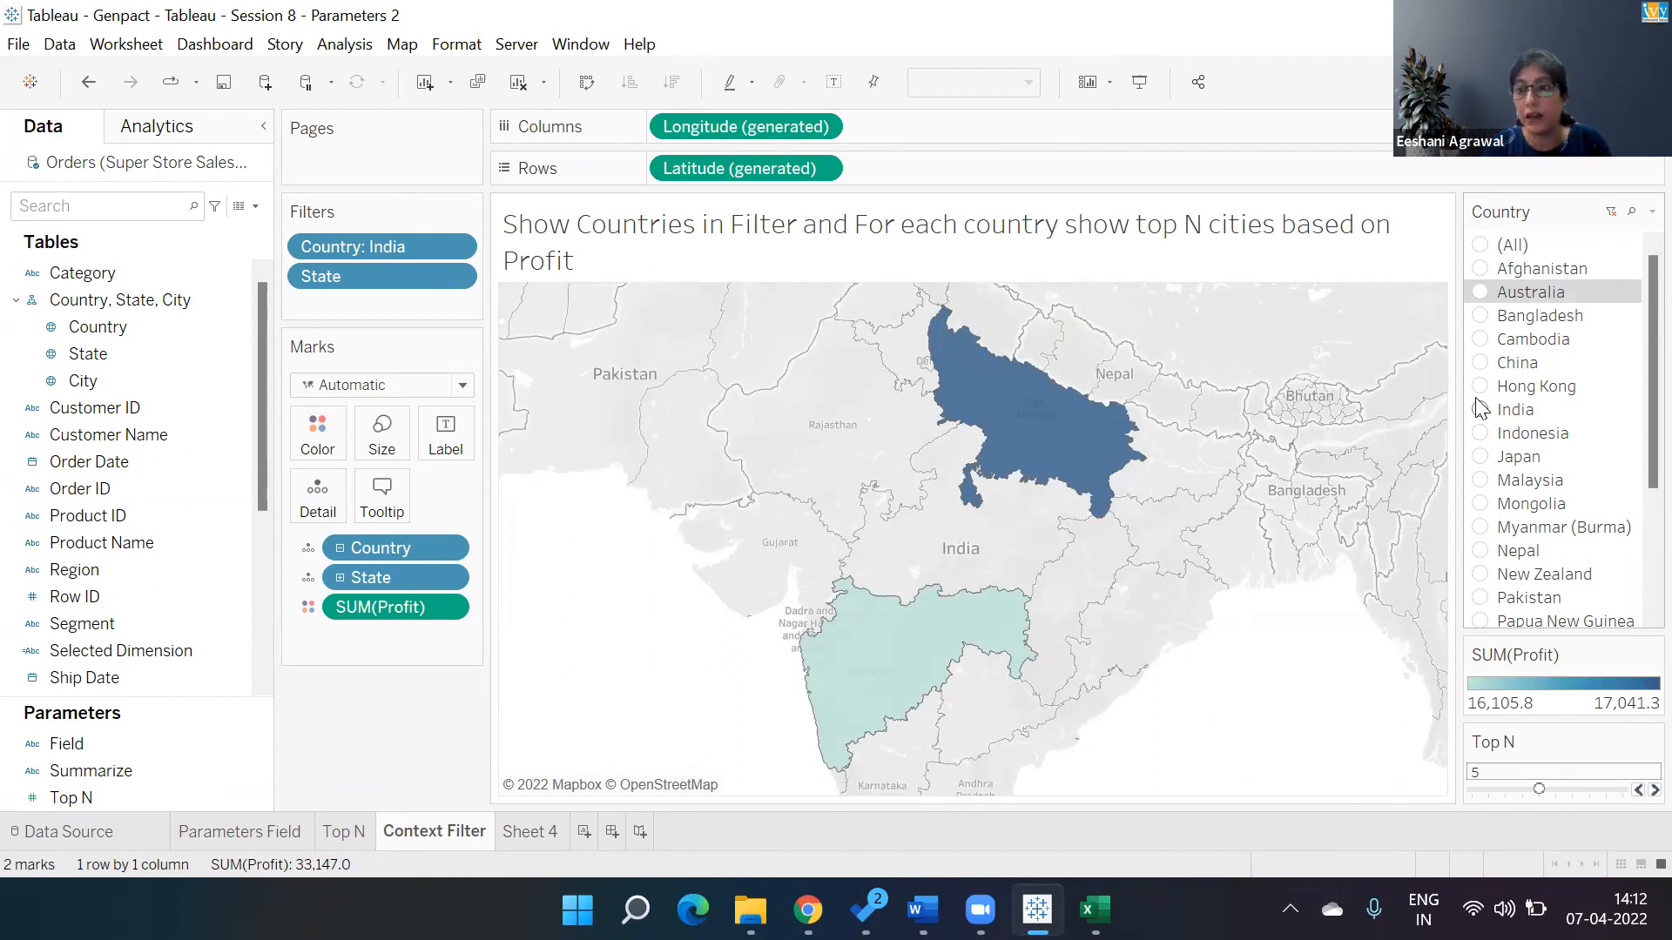
pyautogui.click(1481, 316)
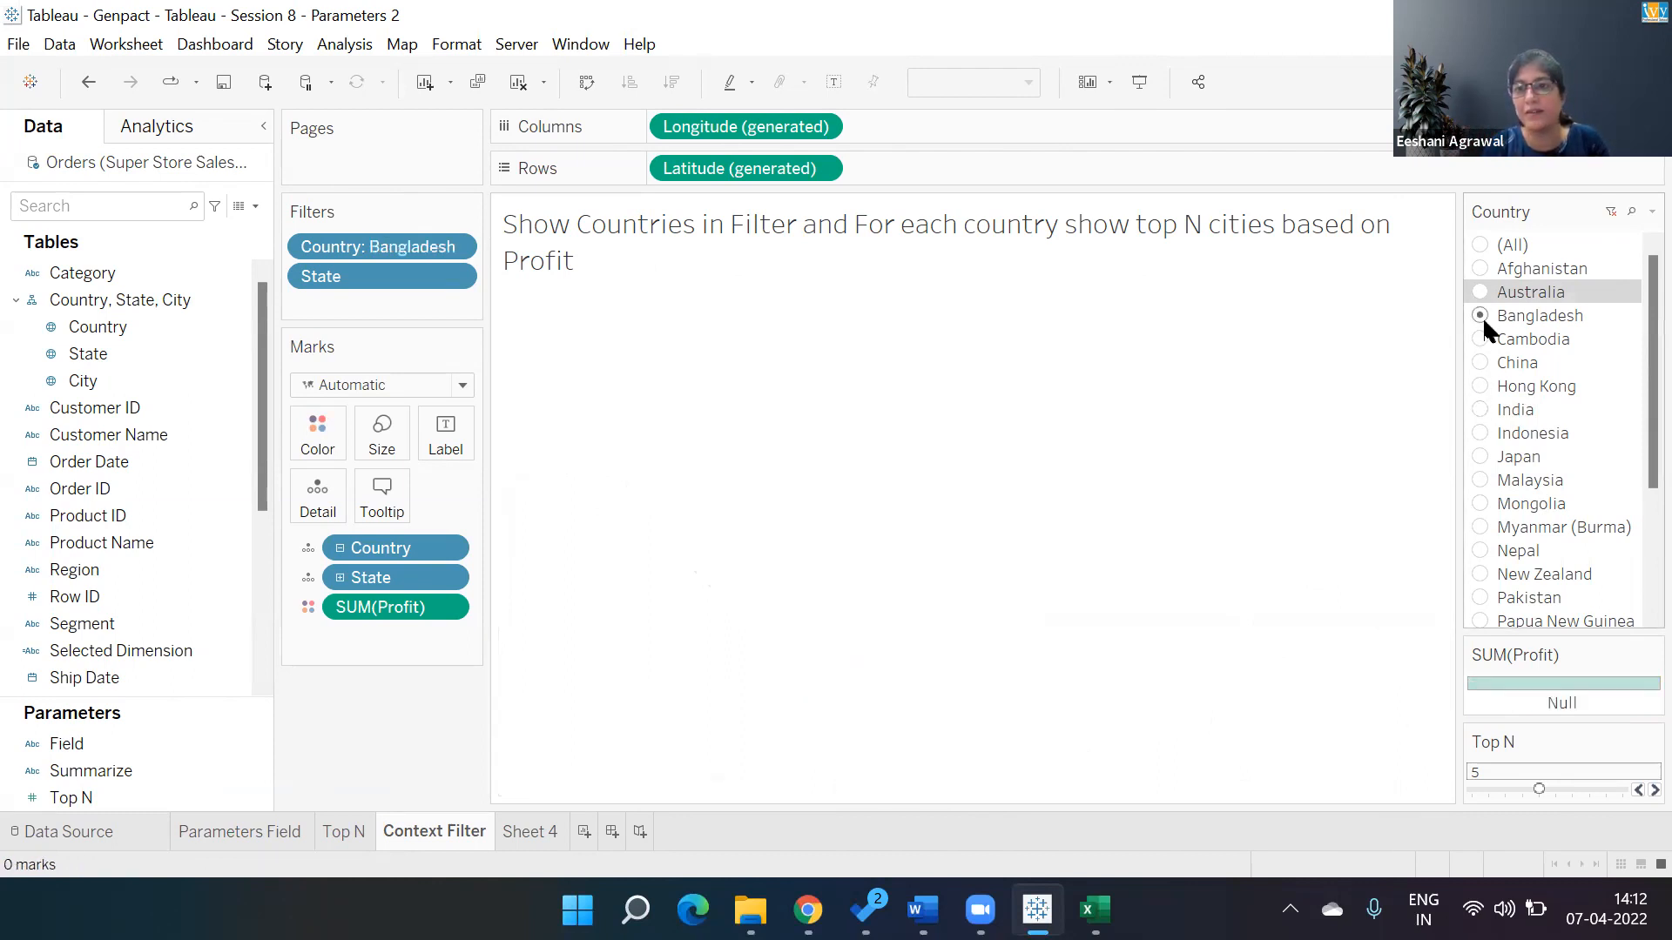
pyautogui.click(1480, 457)
pyautogui.click(1479, 527)
pyautogui.click(1479, 551)
pyautogui.click(1480, 575)
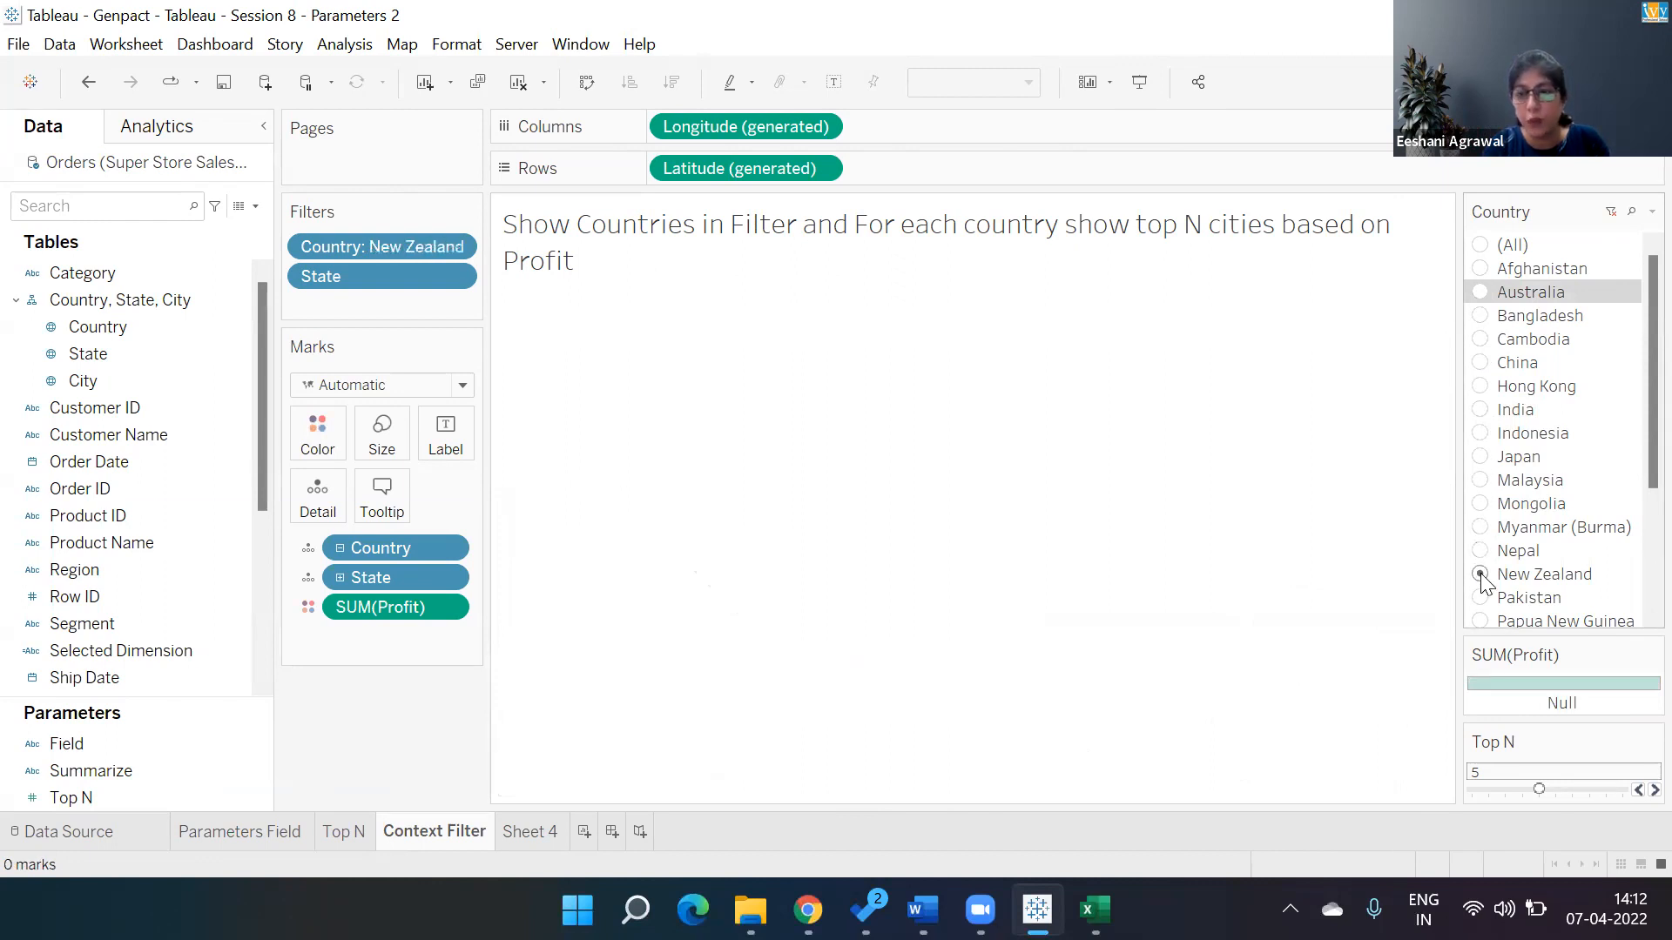
pyautogui.click(1476, 245)
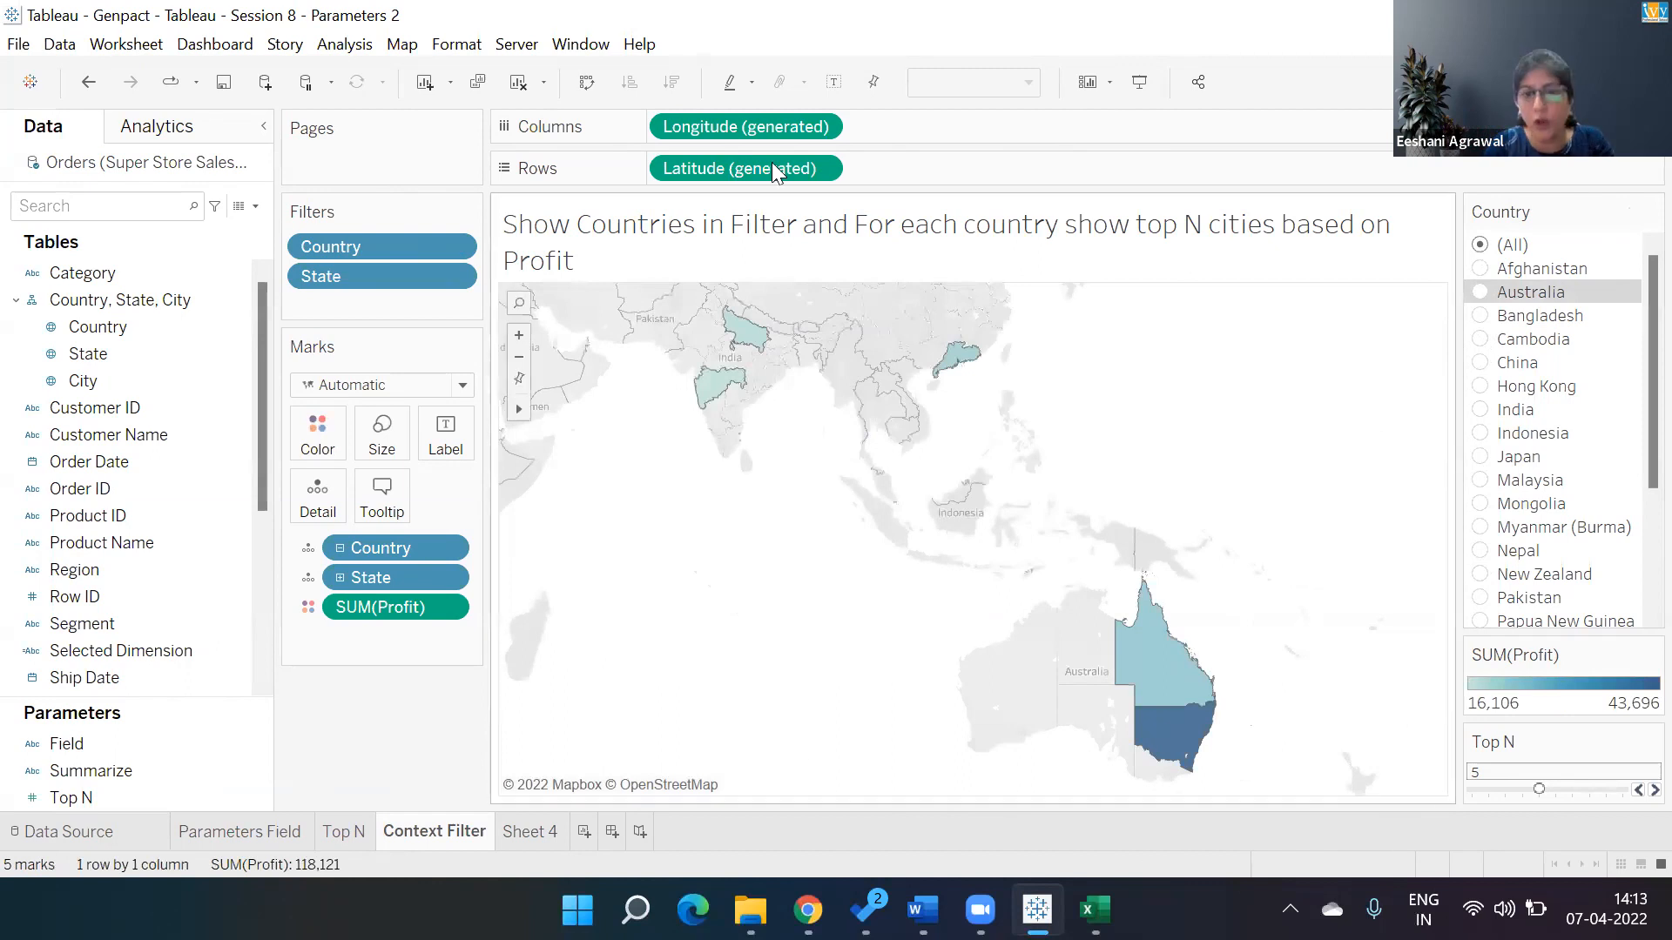
pyautogui.hotkey('alt', 'Tab')
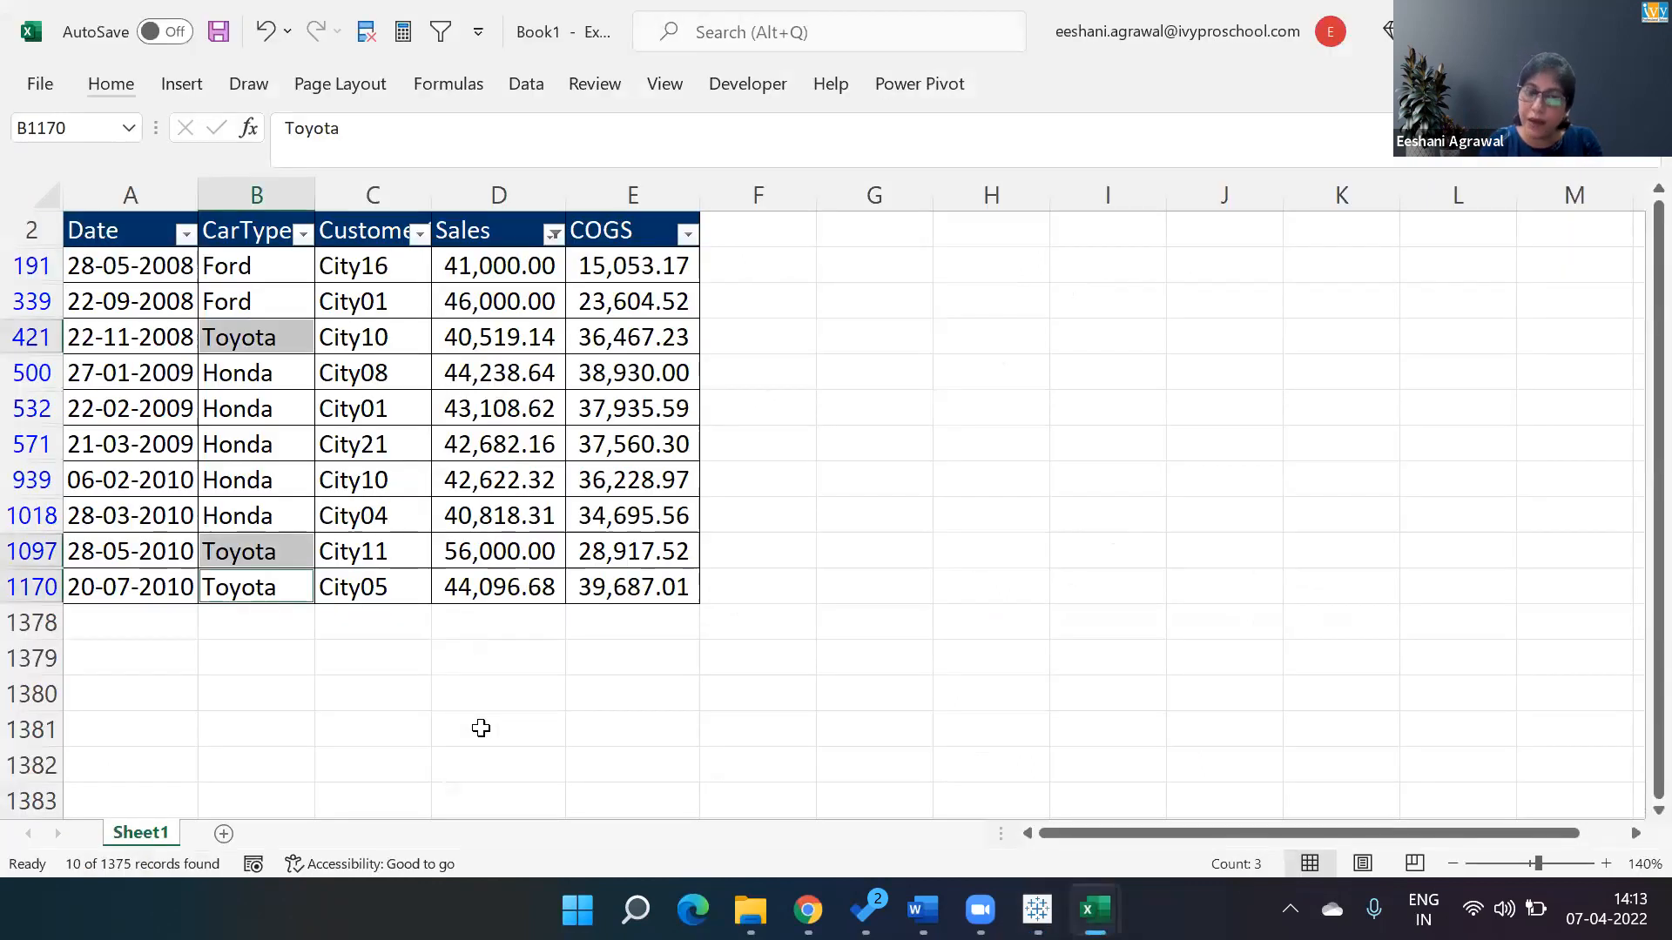
pyautogui.press('Left')
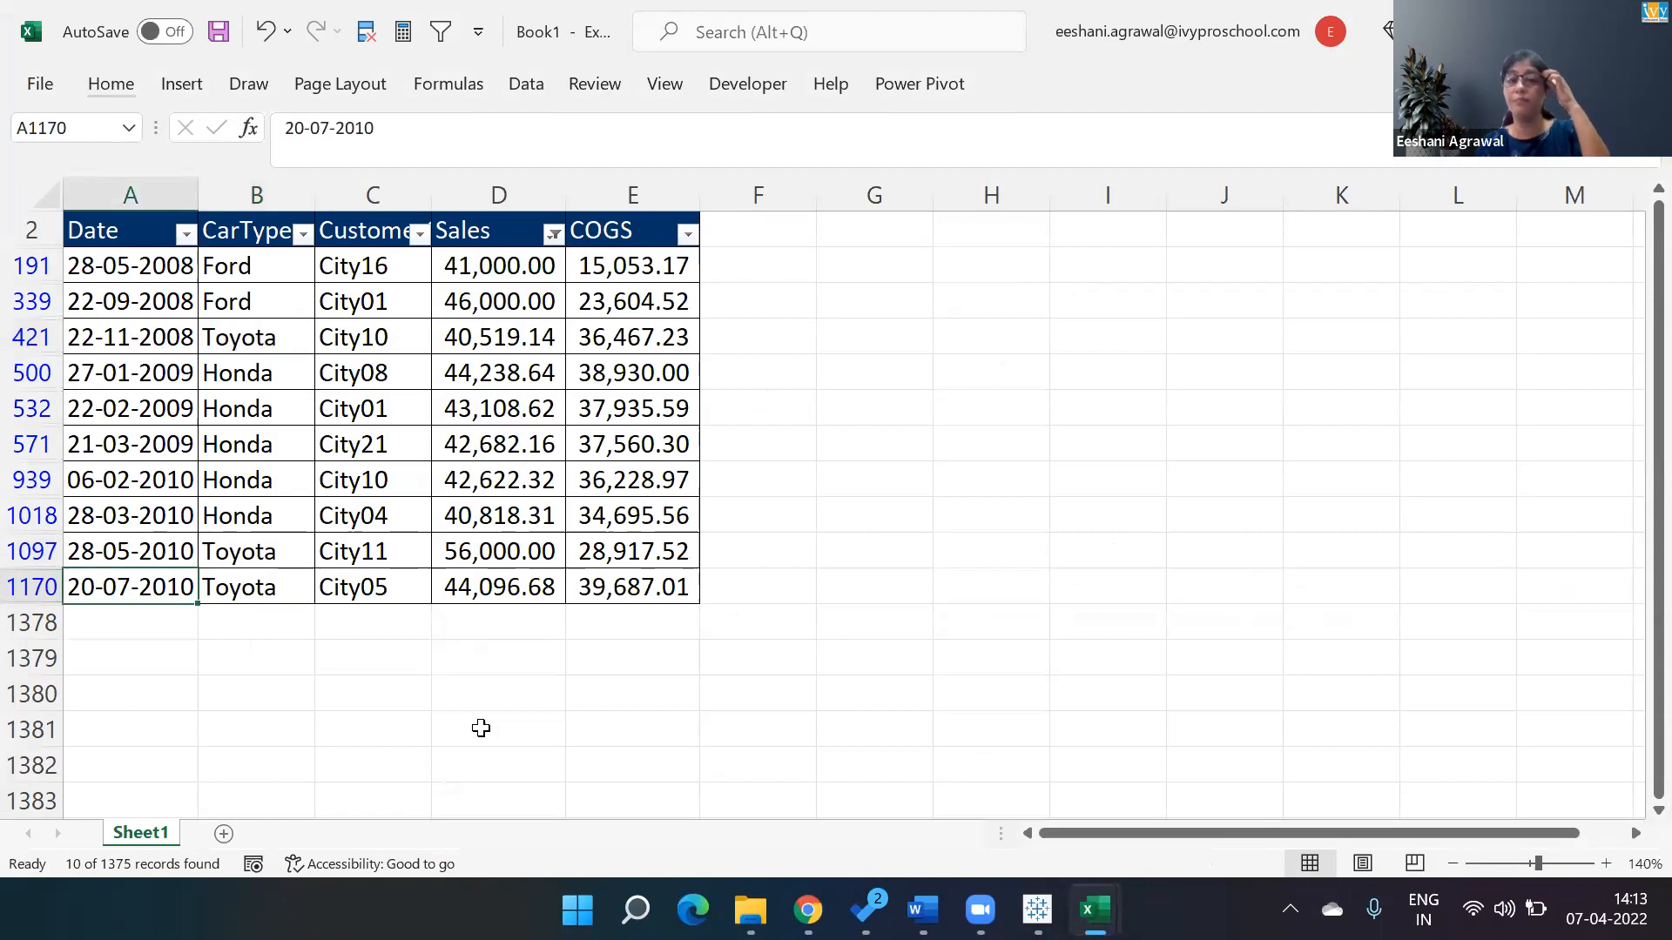
pyautogui.hotkey('alt', 'Tab')
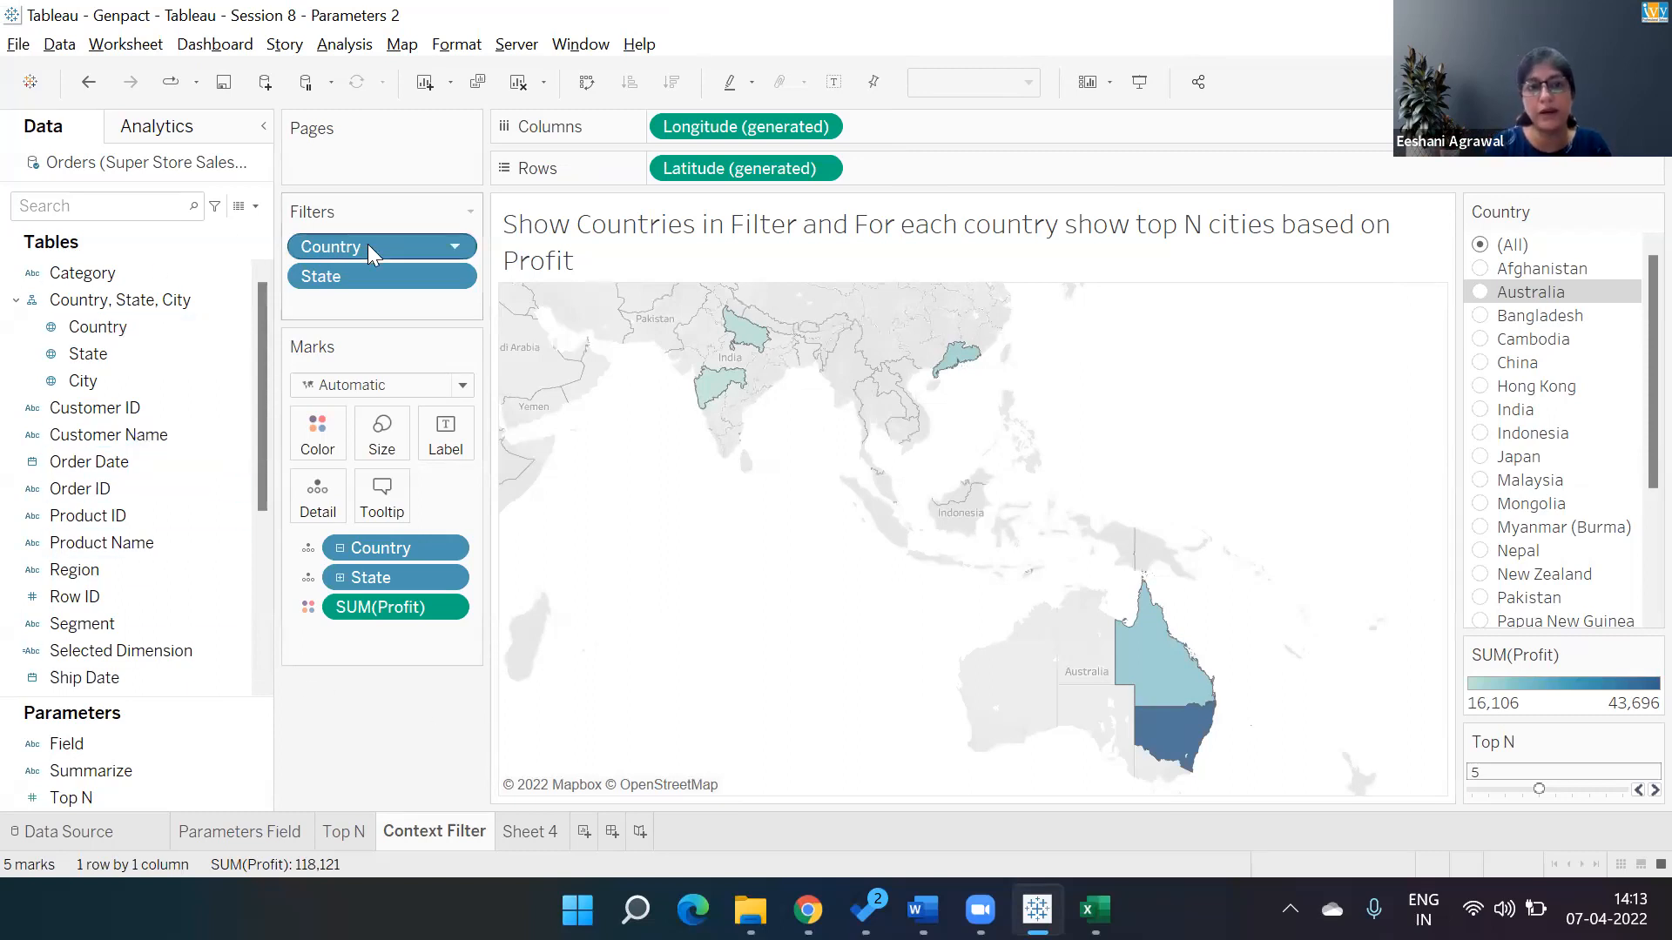
# Add the Country filter to context and select Australia.
pyautogui.click(446, 247)
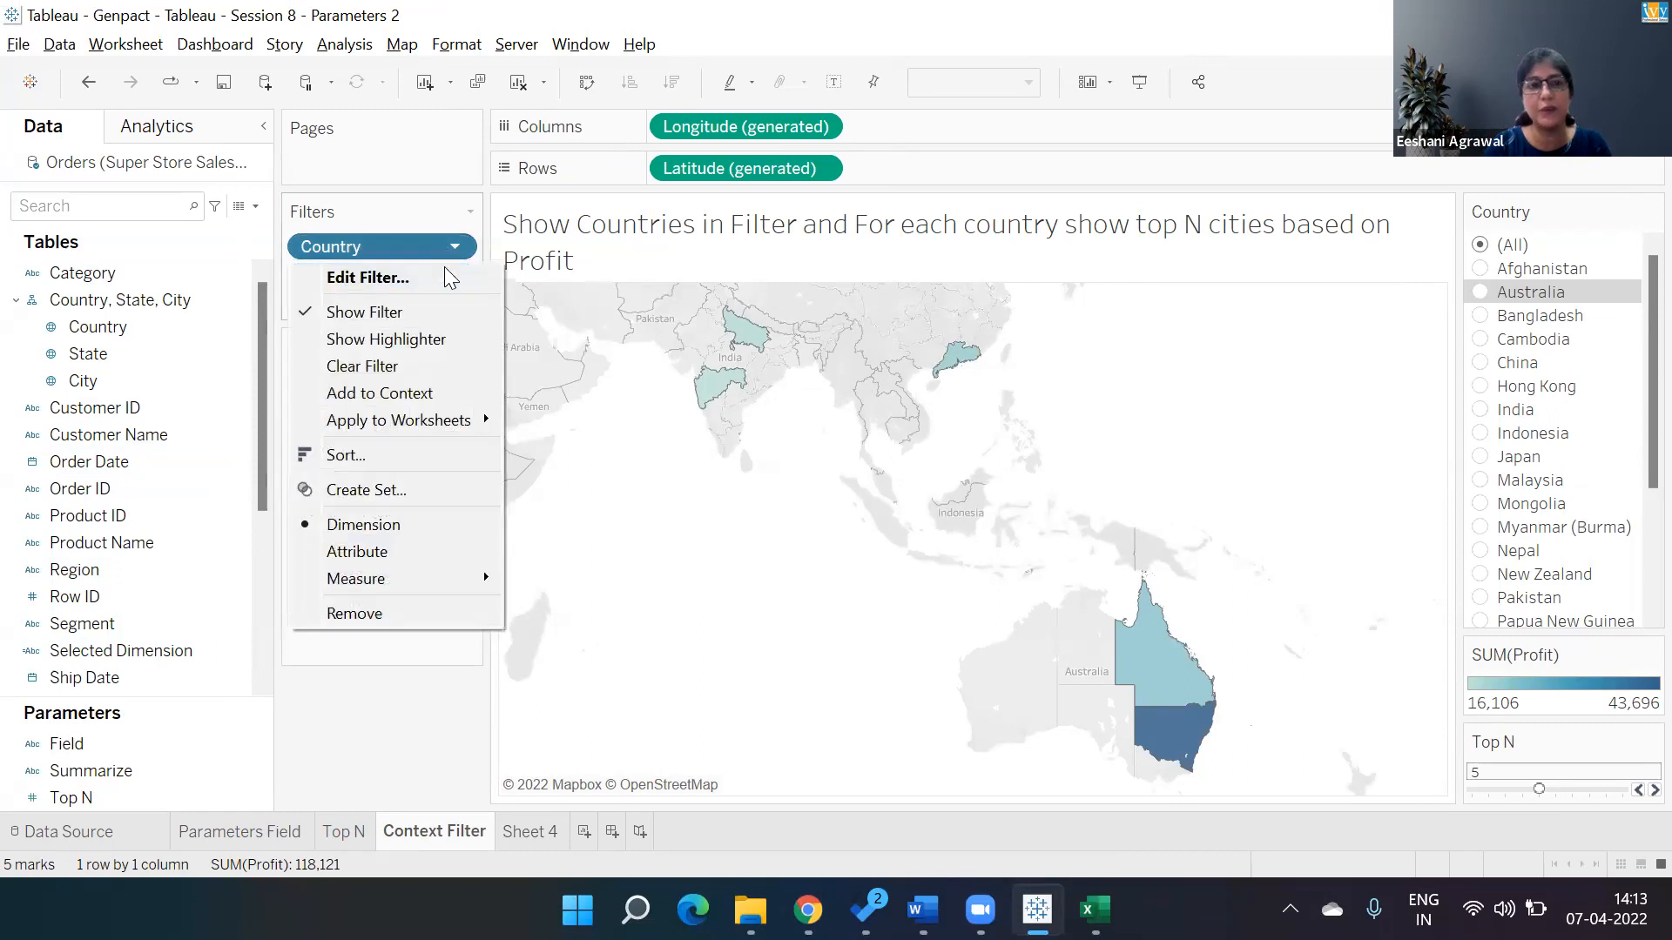
pyautogui.click(433, 401)
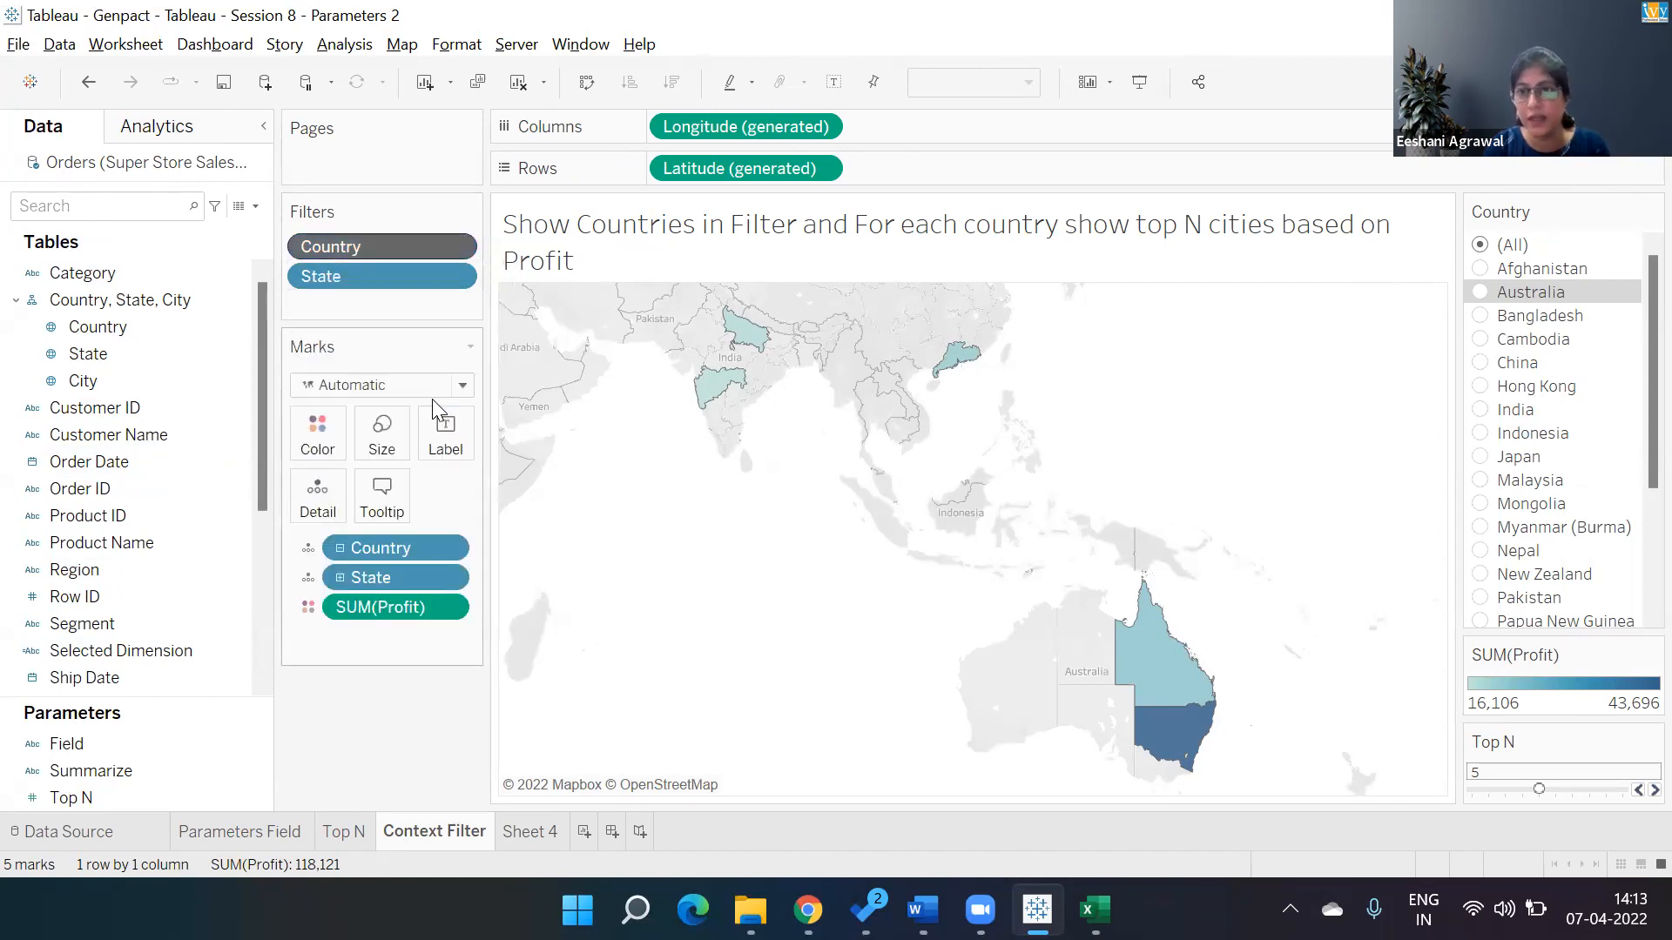
pyautogui.click(1480, 293)
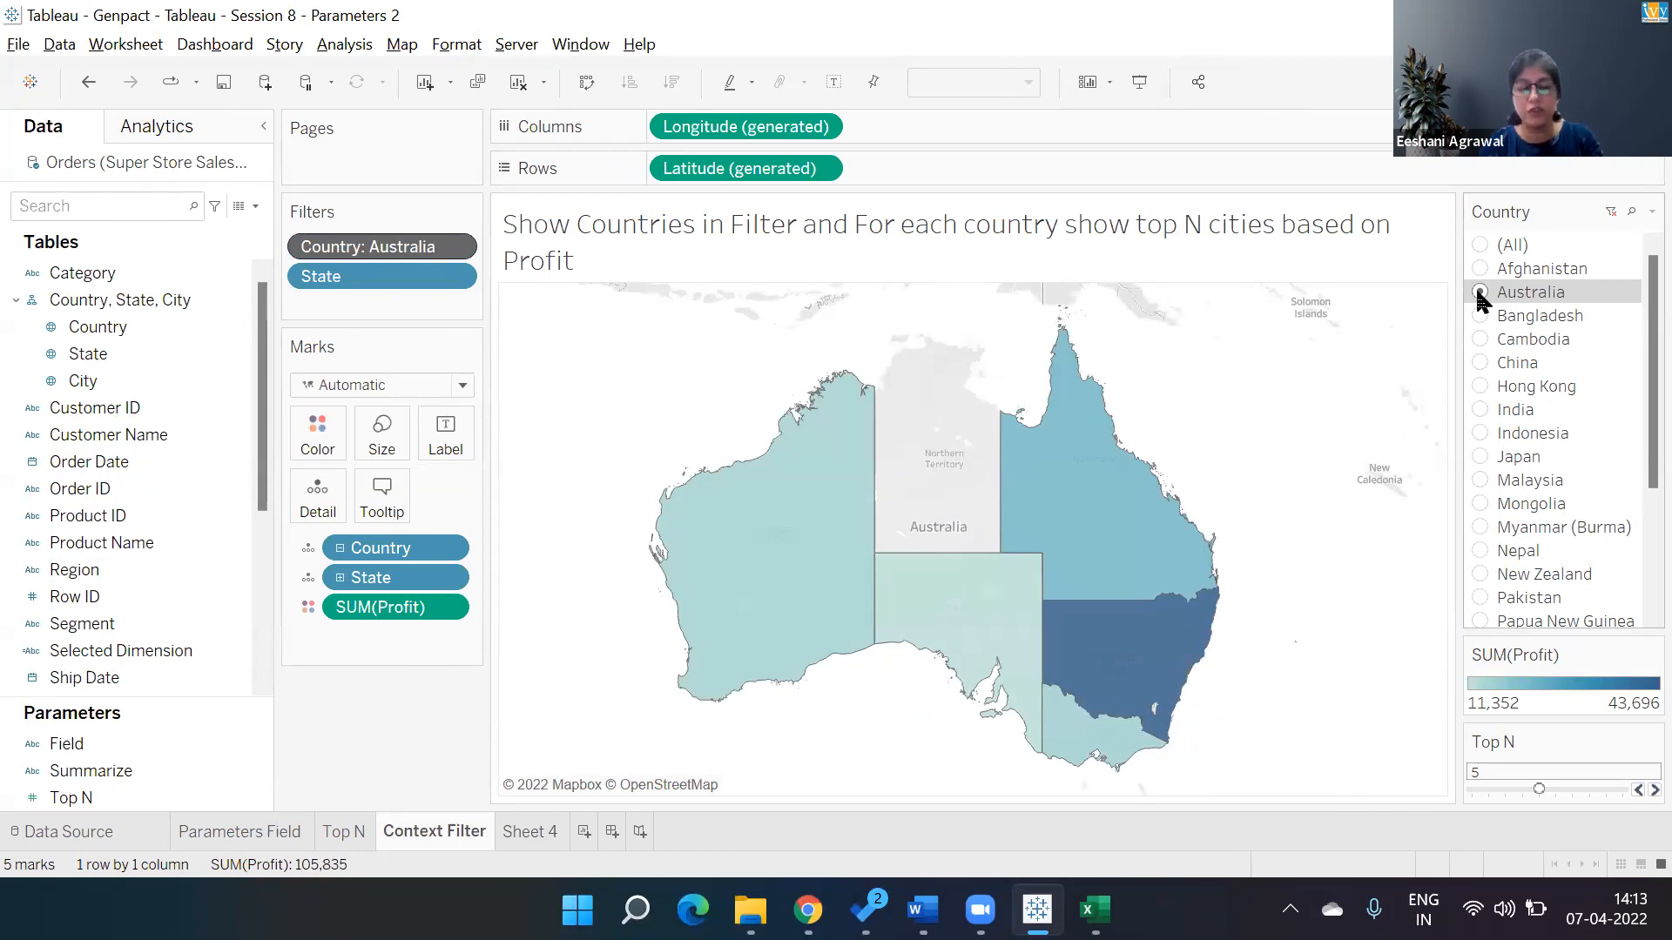
# Return to Excel and clear all filters from the car sales table.
pyautogui.hotkey('alt', 'Tab')
pyautogui.press('Down')
pyautogui.press('Up')
pyautogui.press('Up')
pyautogui.press('alt')
pyautogui.press('a')
pyautogui.press('c')
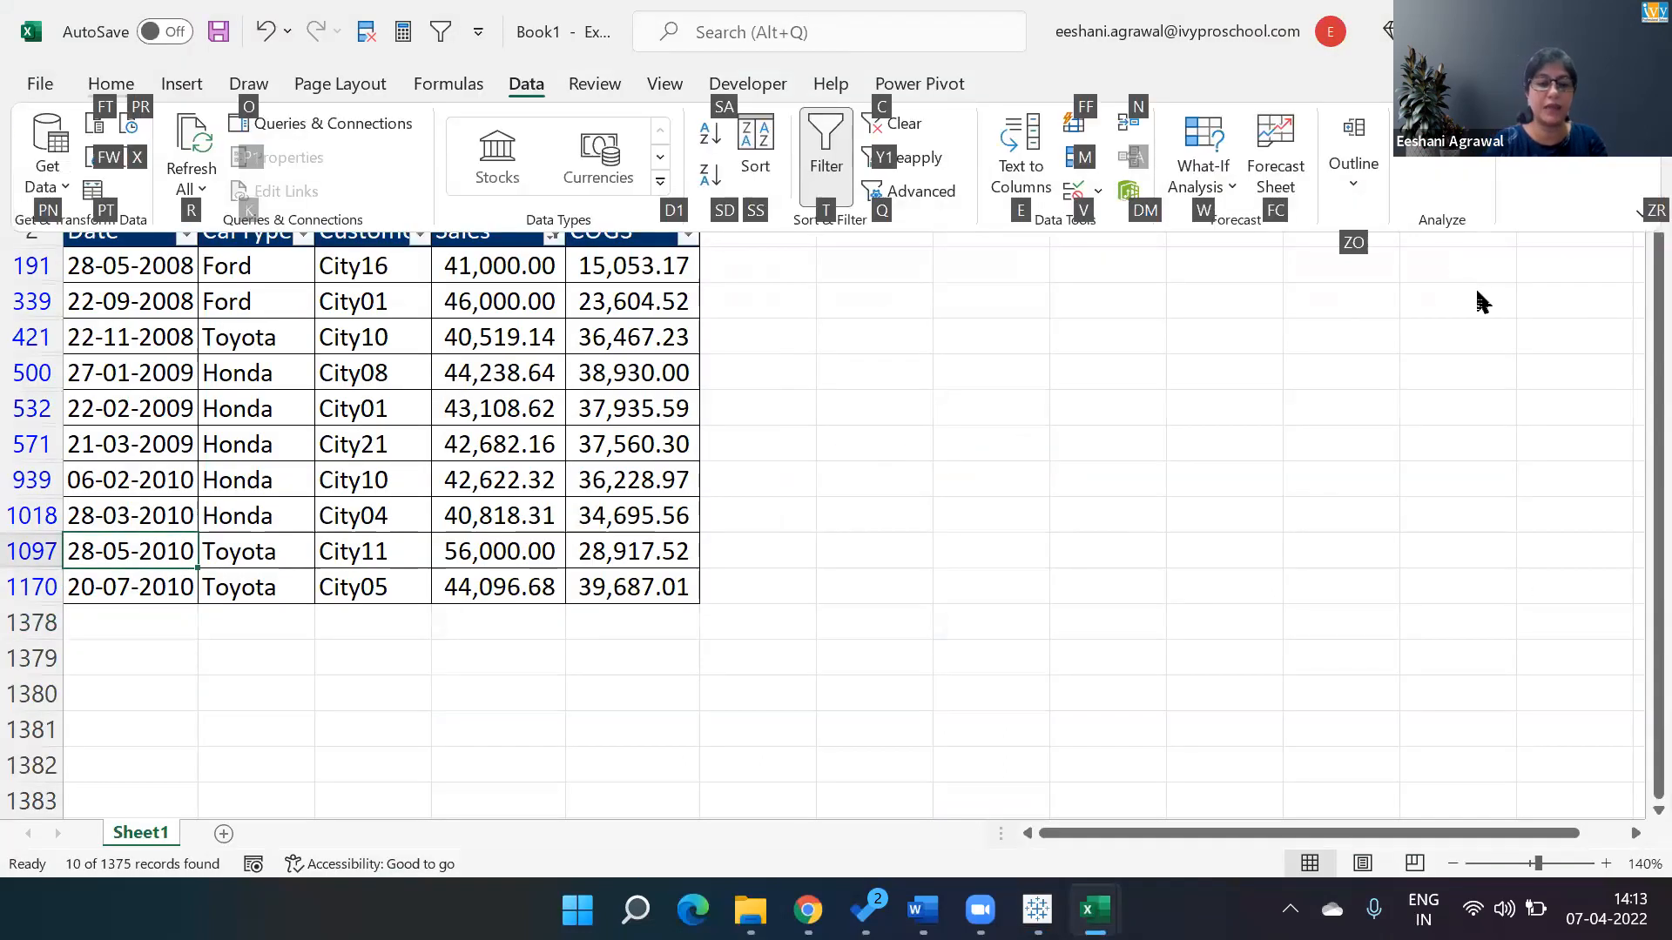
pyautogui.press('Down')
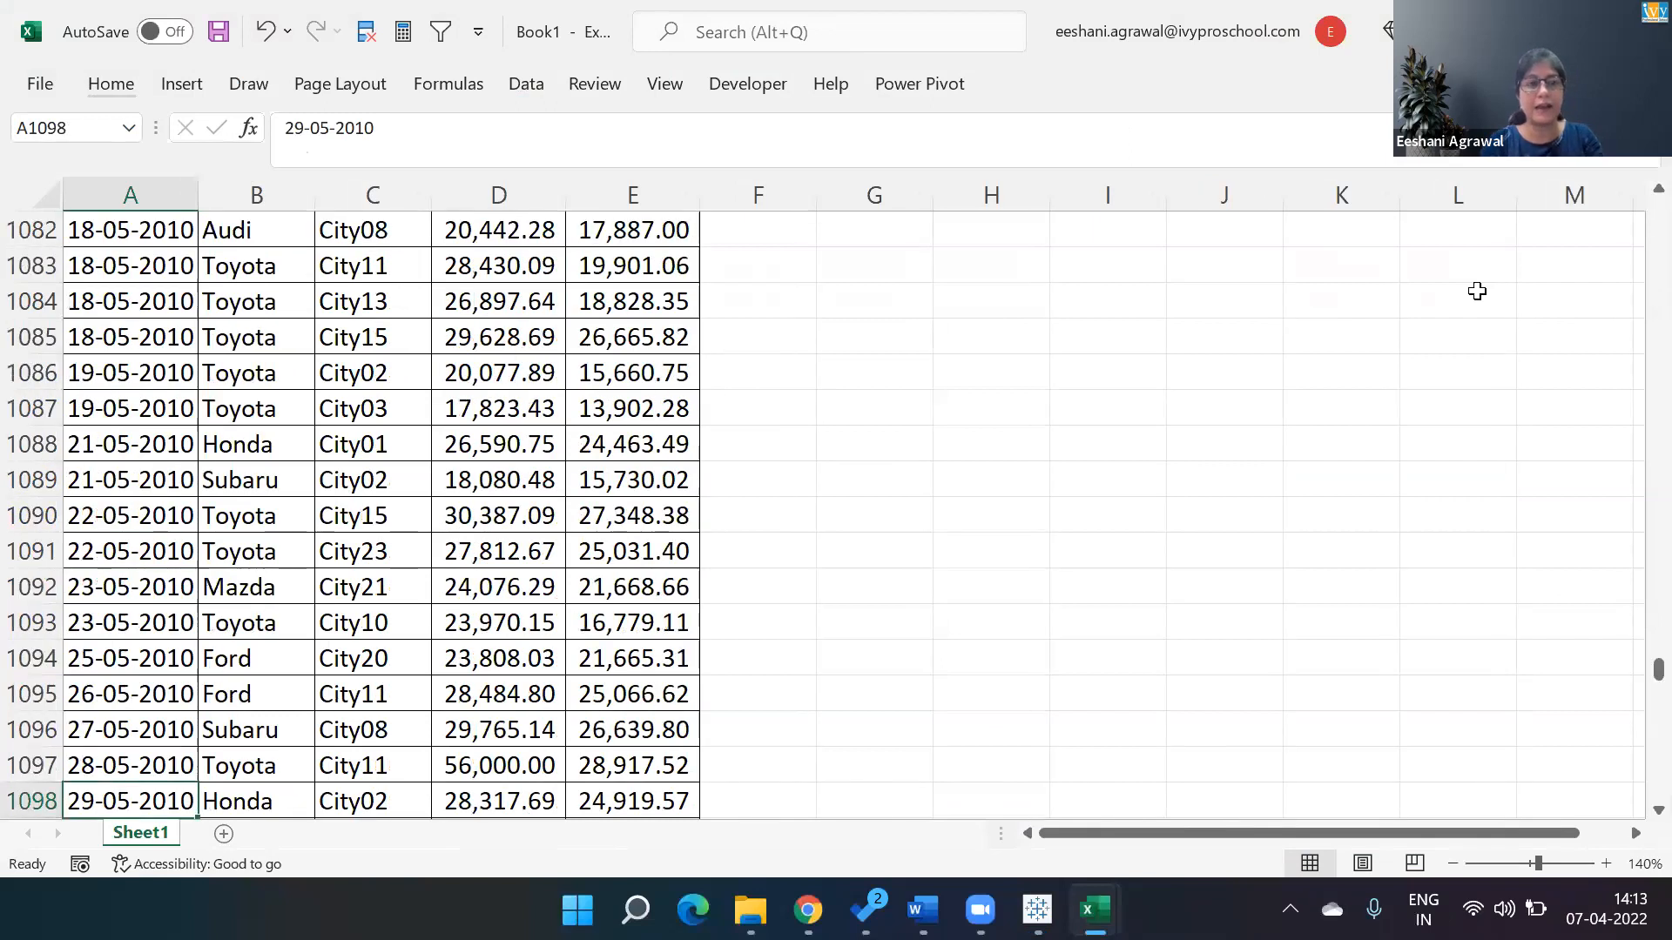
# Filter the CarType column to rows that equal toyota.
pyautogui.hotkey('ctrl', 'Up')
pyautogui.press('Right')
pyautogui.hotkey('alt', 'Down')
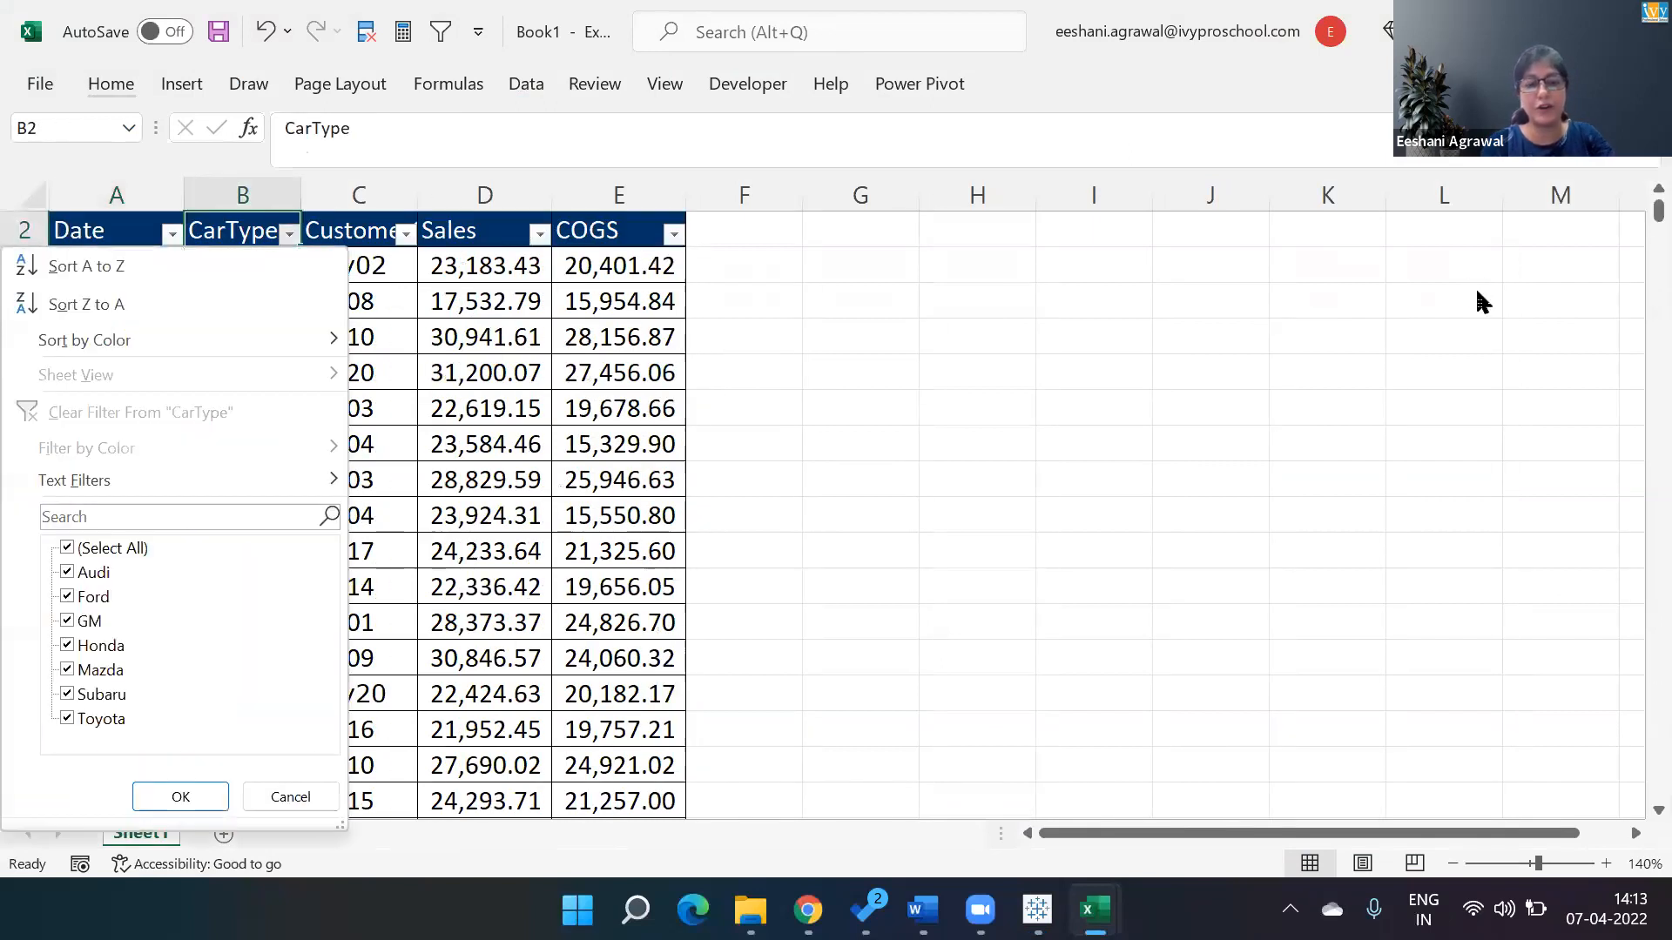
pyautogui.press('f')
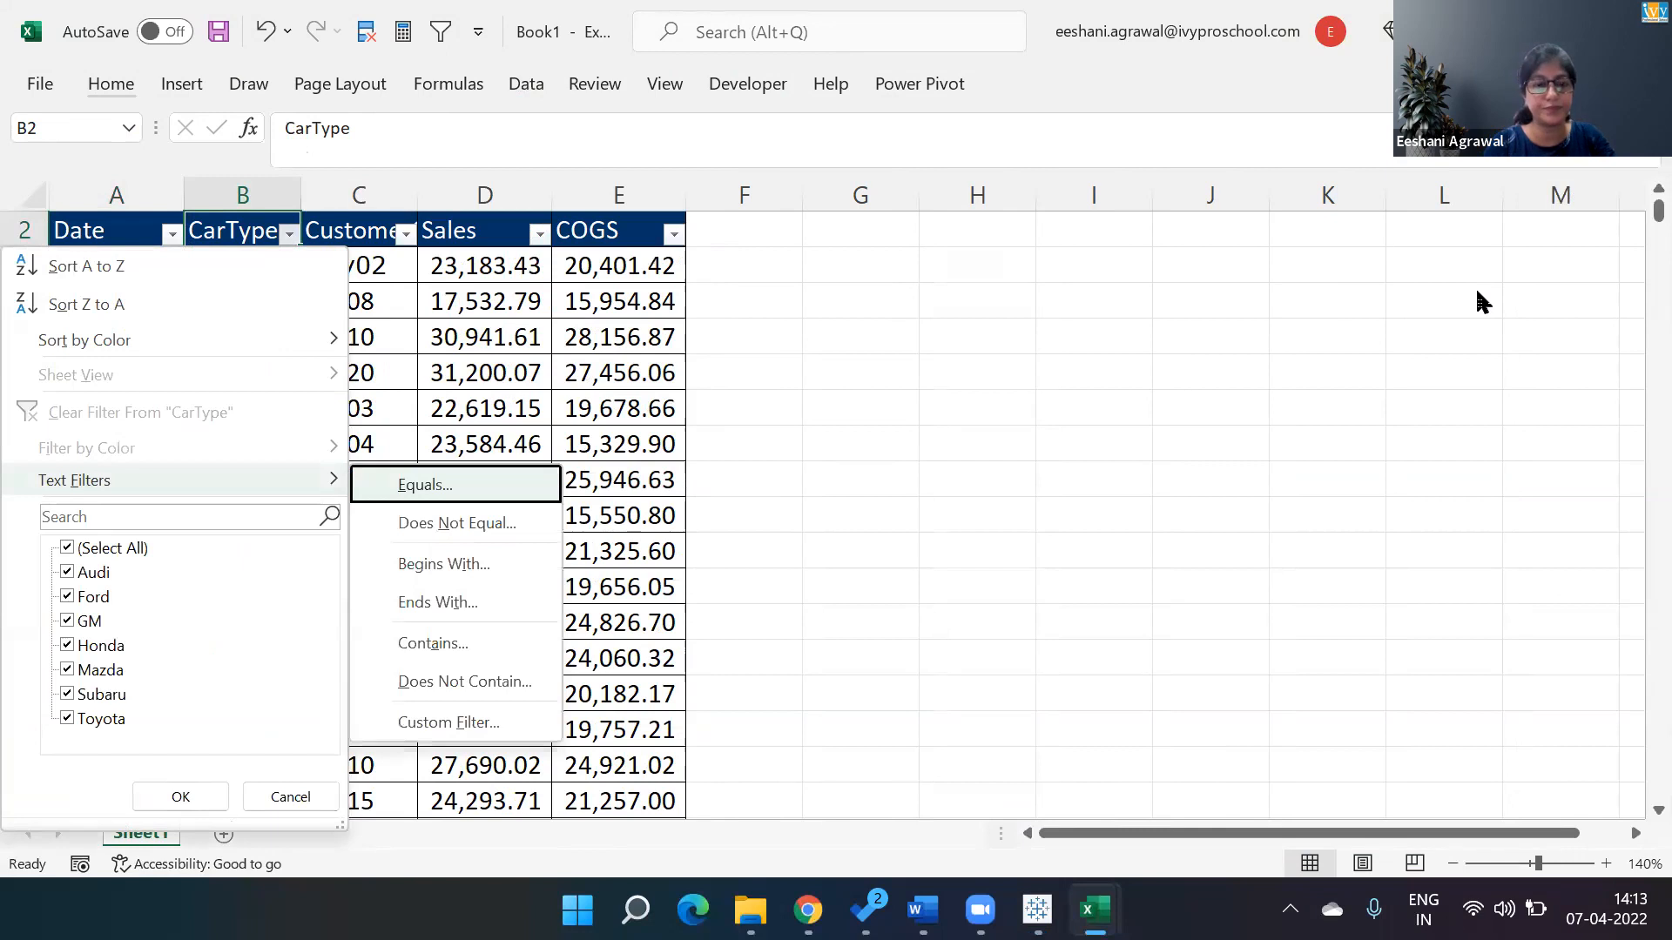
pyautogui.press('Return')
pyautogui.write('toyi')
pyautogui.press('BackSpace')
pyautogui.write('ota')
pyautogui.press('Return')
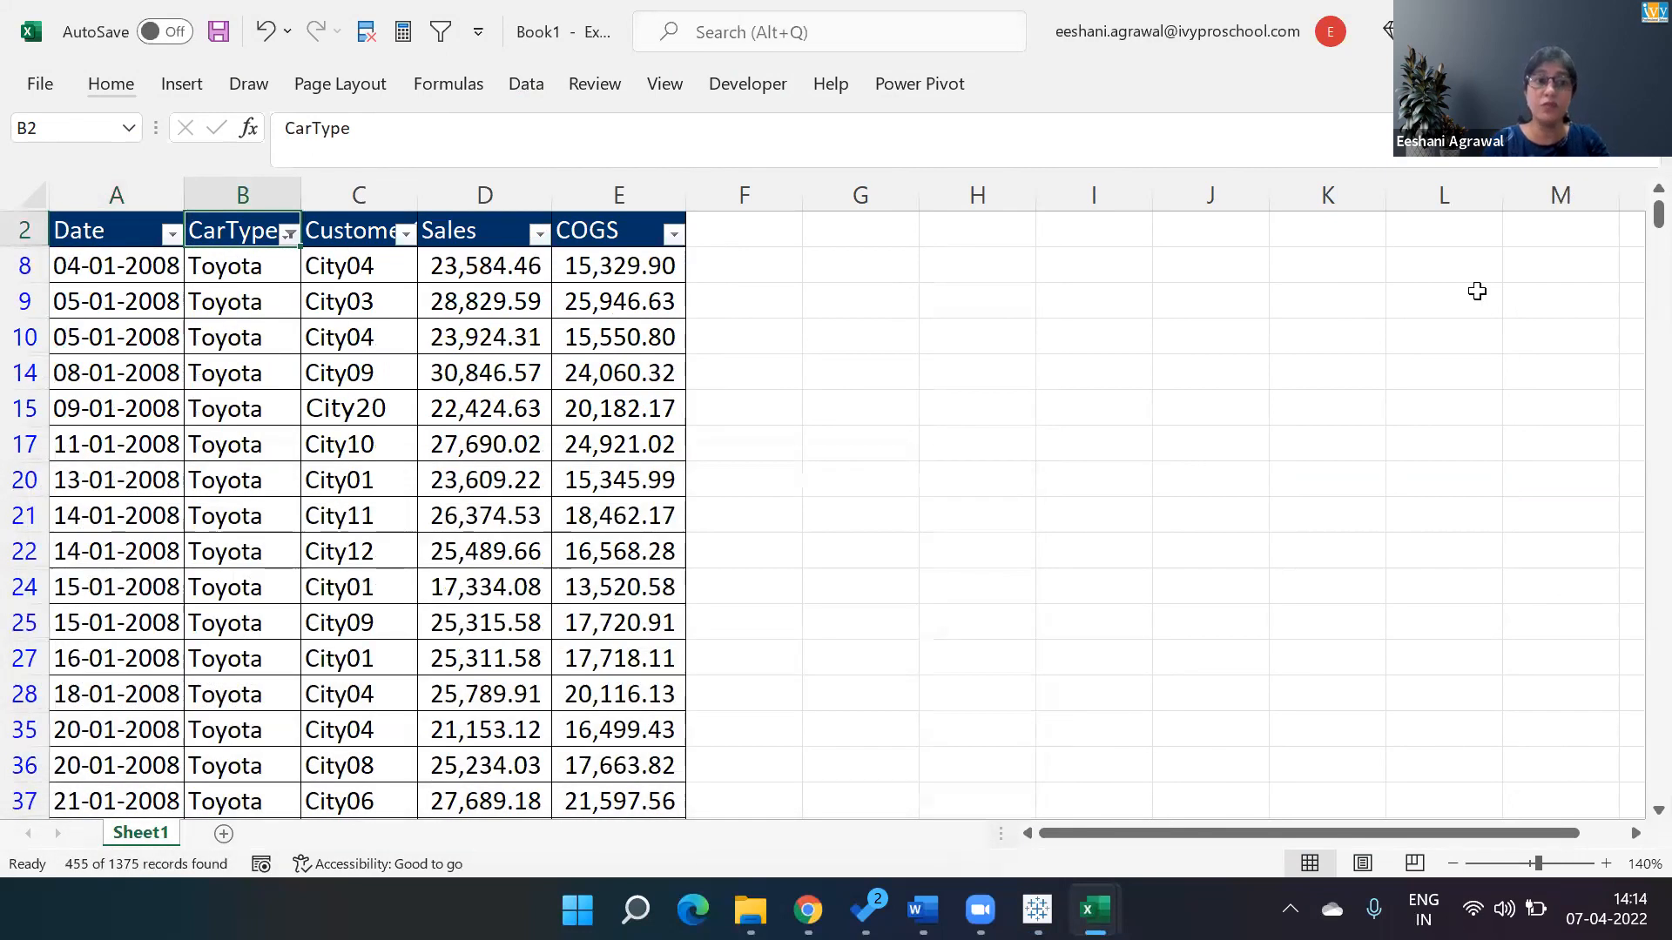
# Copy the filtered Toyota table and paste it into a new sheet.
pyautogui.press('Left')
pyautogui.hotkey('ctrl', 'shift', 'Right')
pyautogui.hotkey('ctrl', 'shift', 'Down')
pyautogui.hotkey('ctrl', 'c')
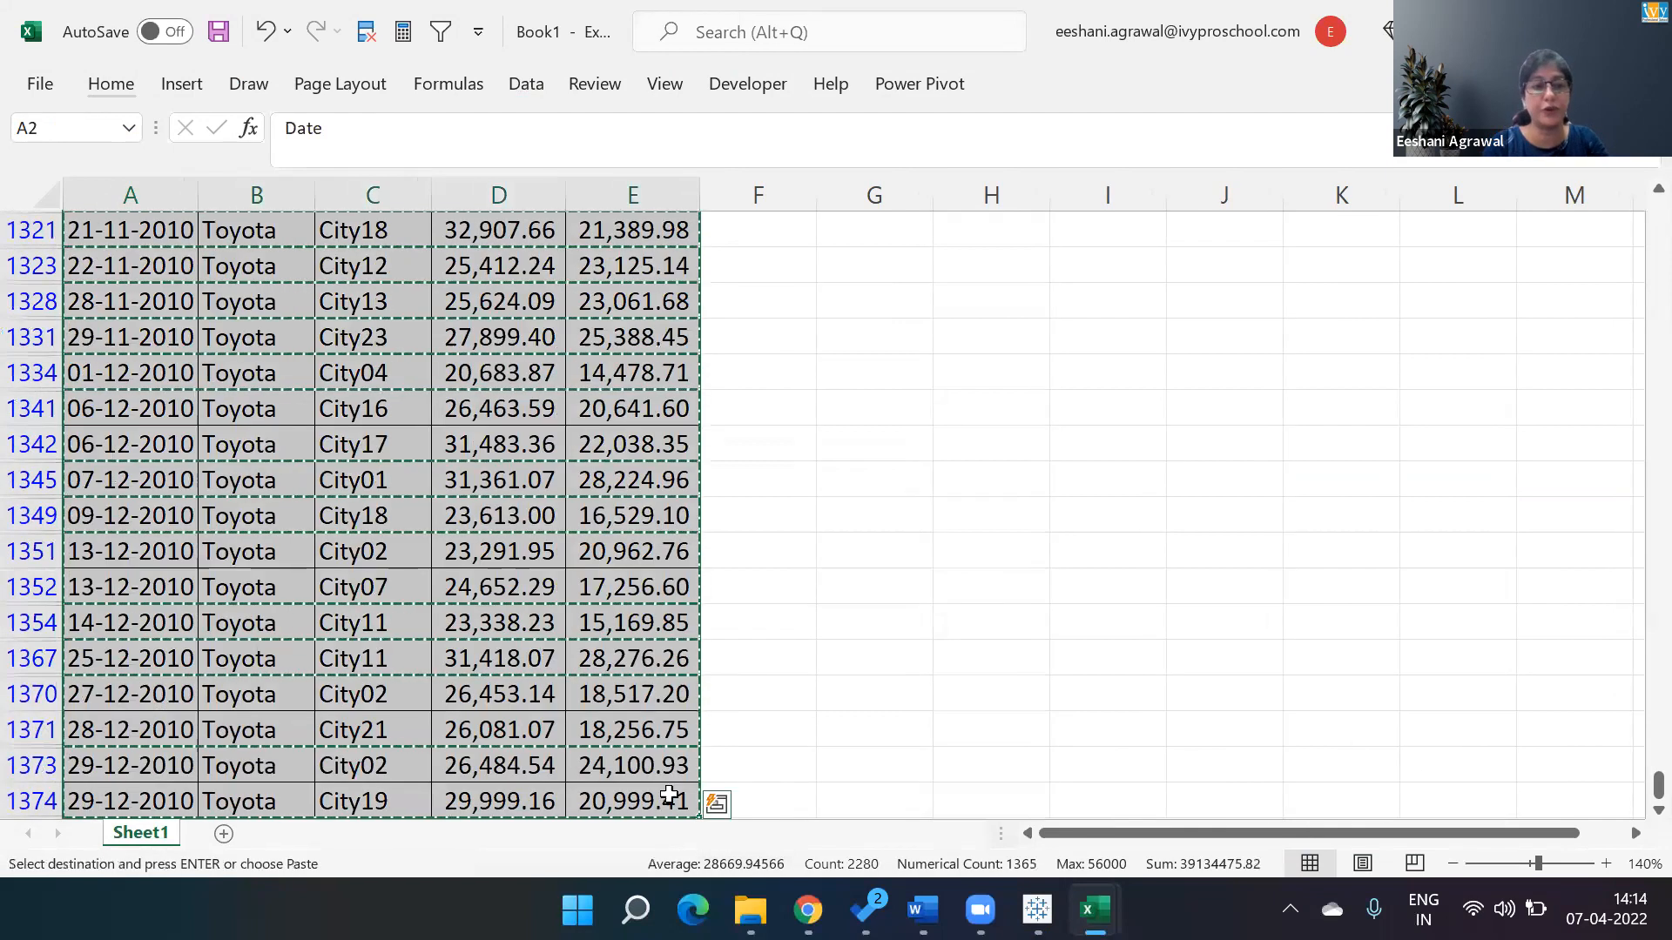
pyautogui.click(223, 834)
pyautogui.hotkey('ctrl', 'v')
# Apply a Top 10 number filter to the Sales column of the pasted table.
pyautogui.press('Right')
pyautogui.press('Right')
pyautogui.press('alt')
pyautogui.press('a')
pyautogui.press('t')
pyautogui.press('Right')
pyautogui.press('Right')
pyautogui.press('Left')
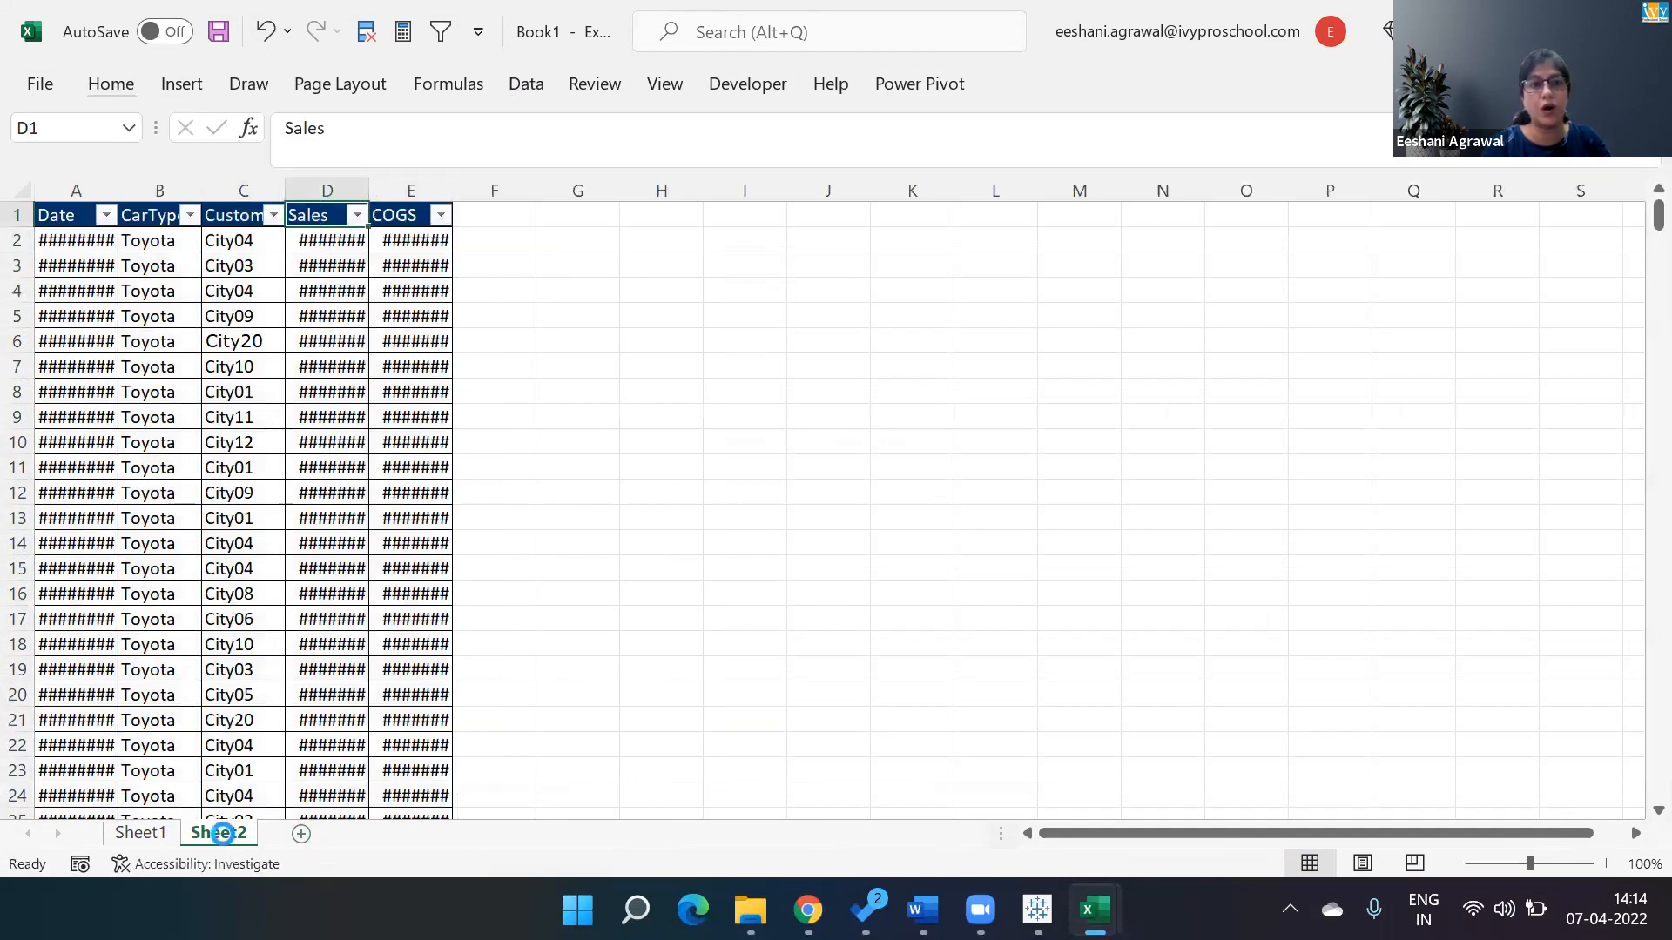
pyautogui.hotkey('alt', 'Down')
pyautogui.press('f')
pyautogui.press('t')
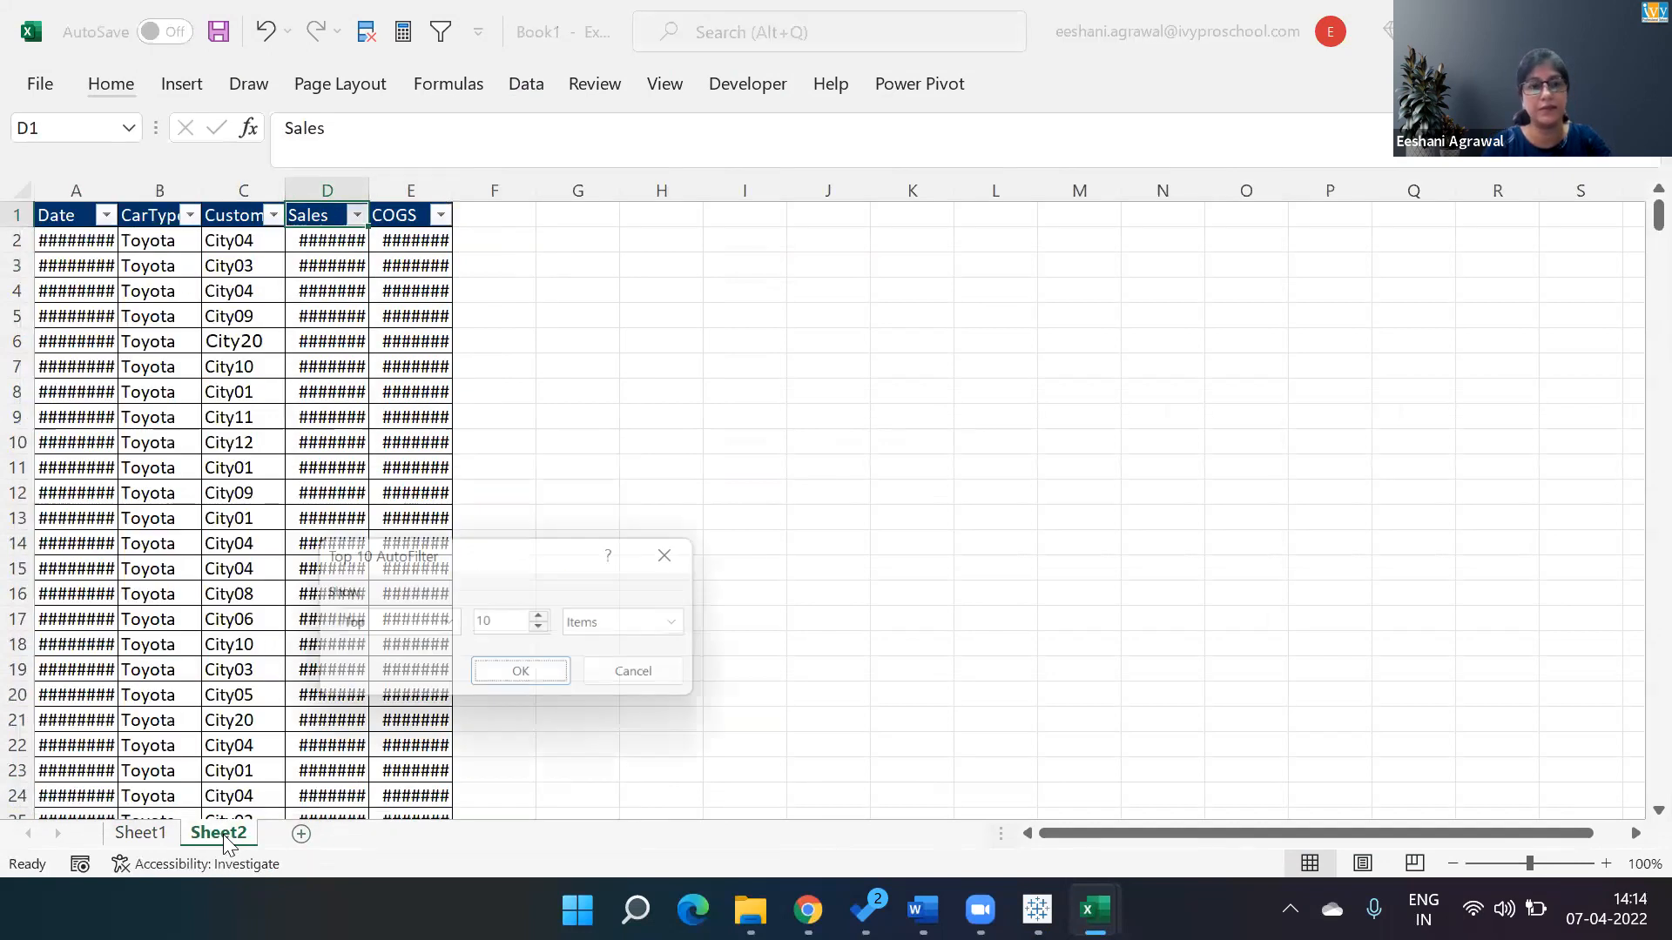
pyautogui.press('Return')
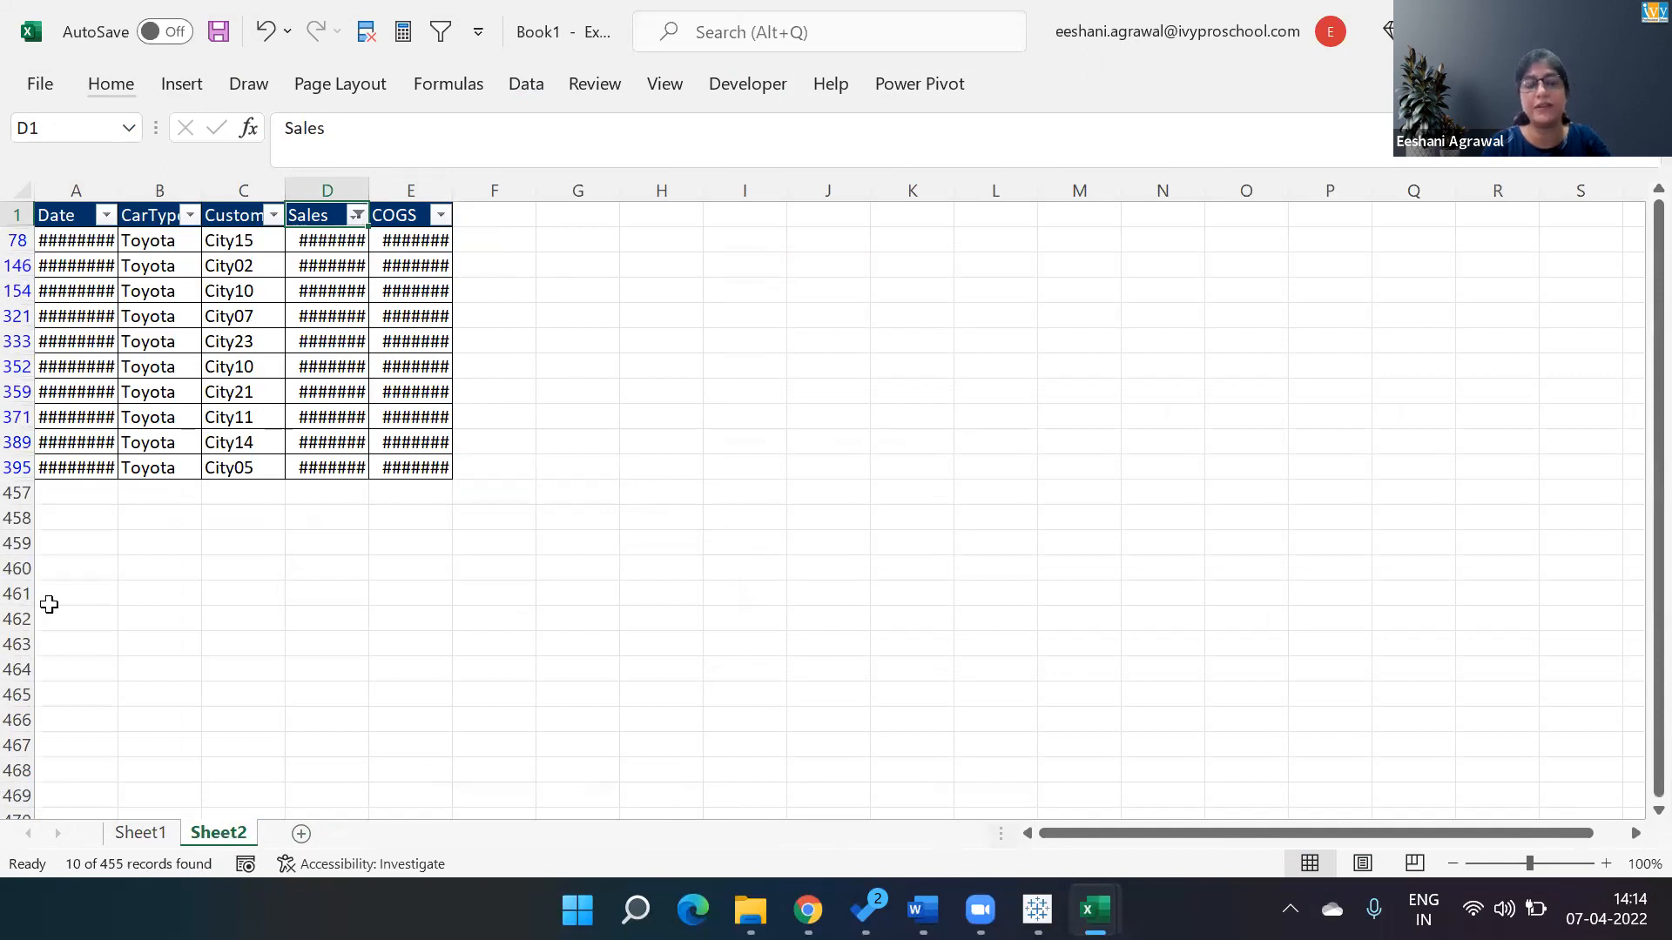
# Autofit the Date, Sales and COGS column widths on the new sheet.
pyautogui.moveTo(365, 190); pyautogui.dragTo(365, 190)
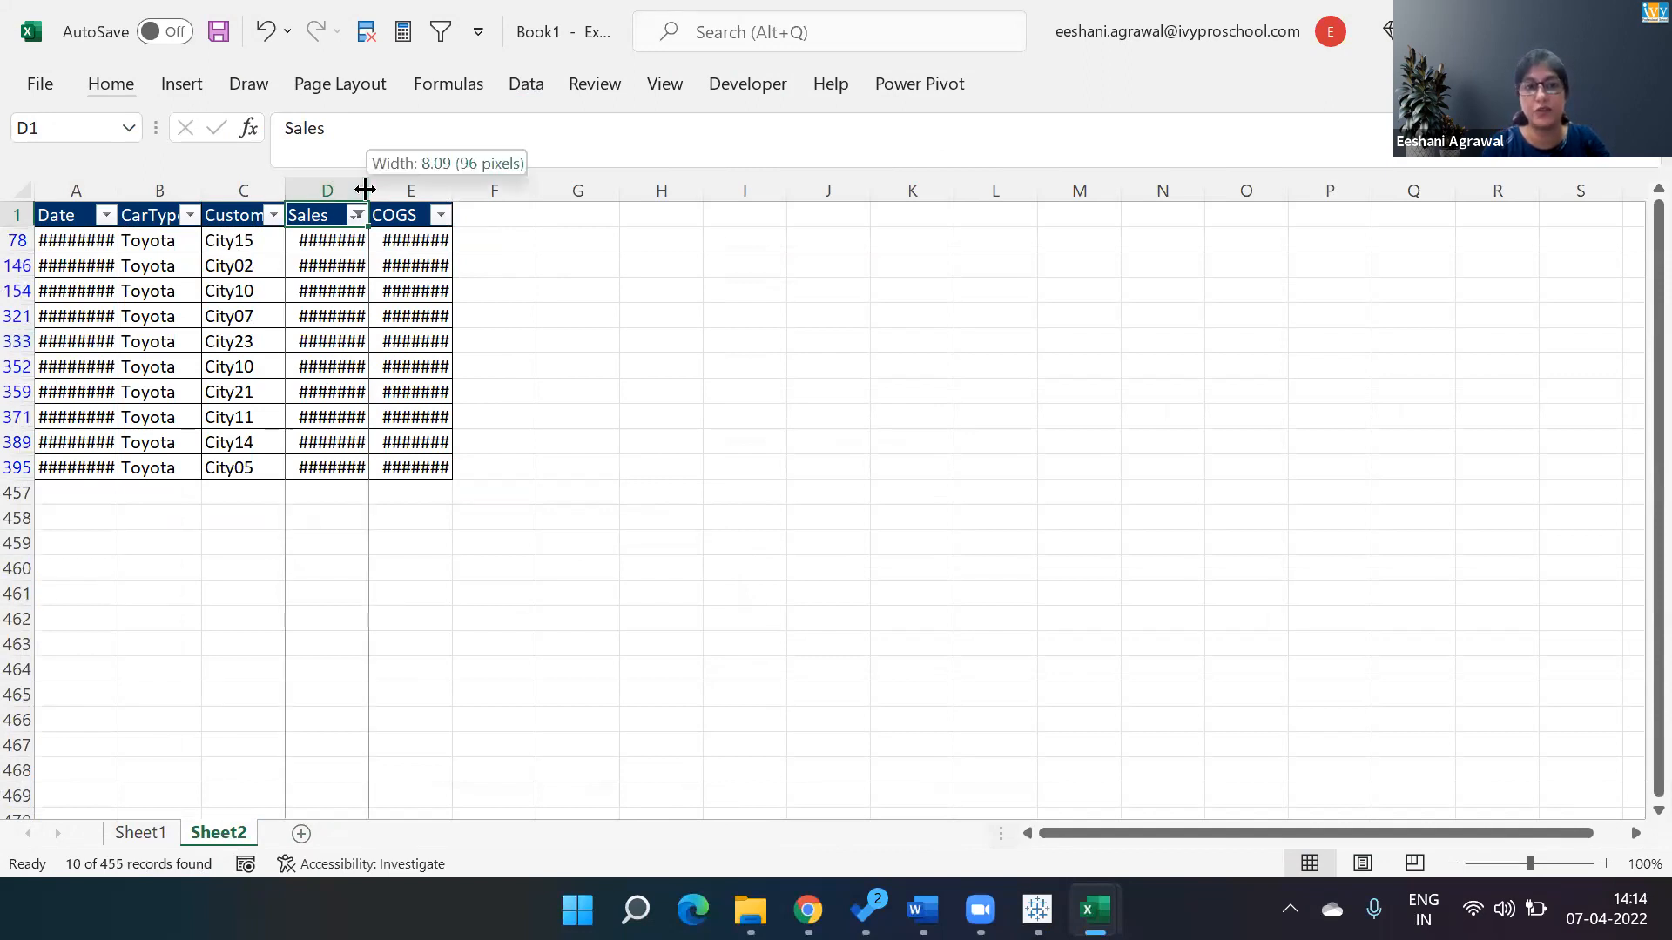
pyautogui.doubleClick(364, 190)
pyautogui.doubleClick(454, 188)
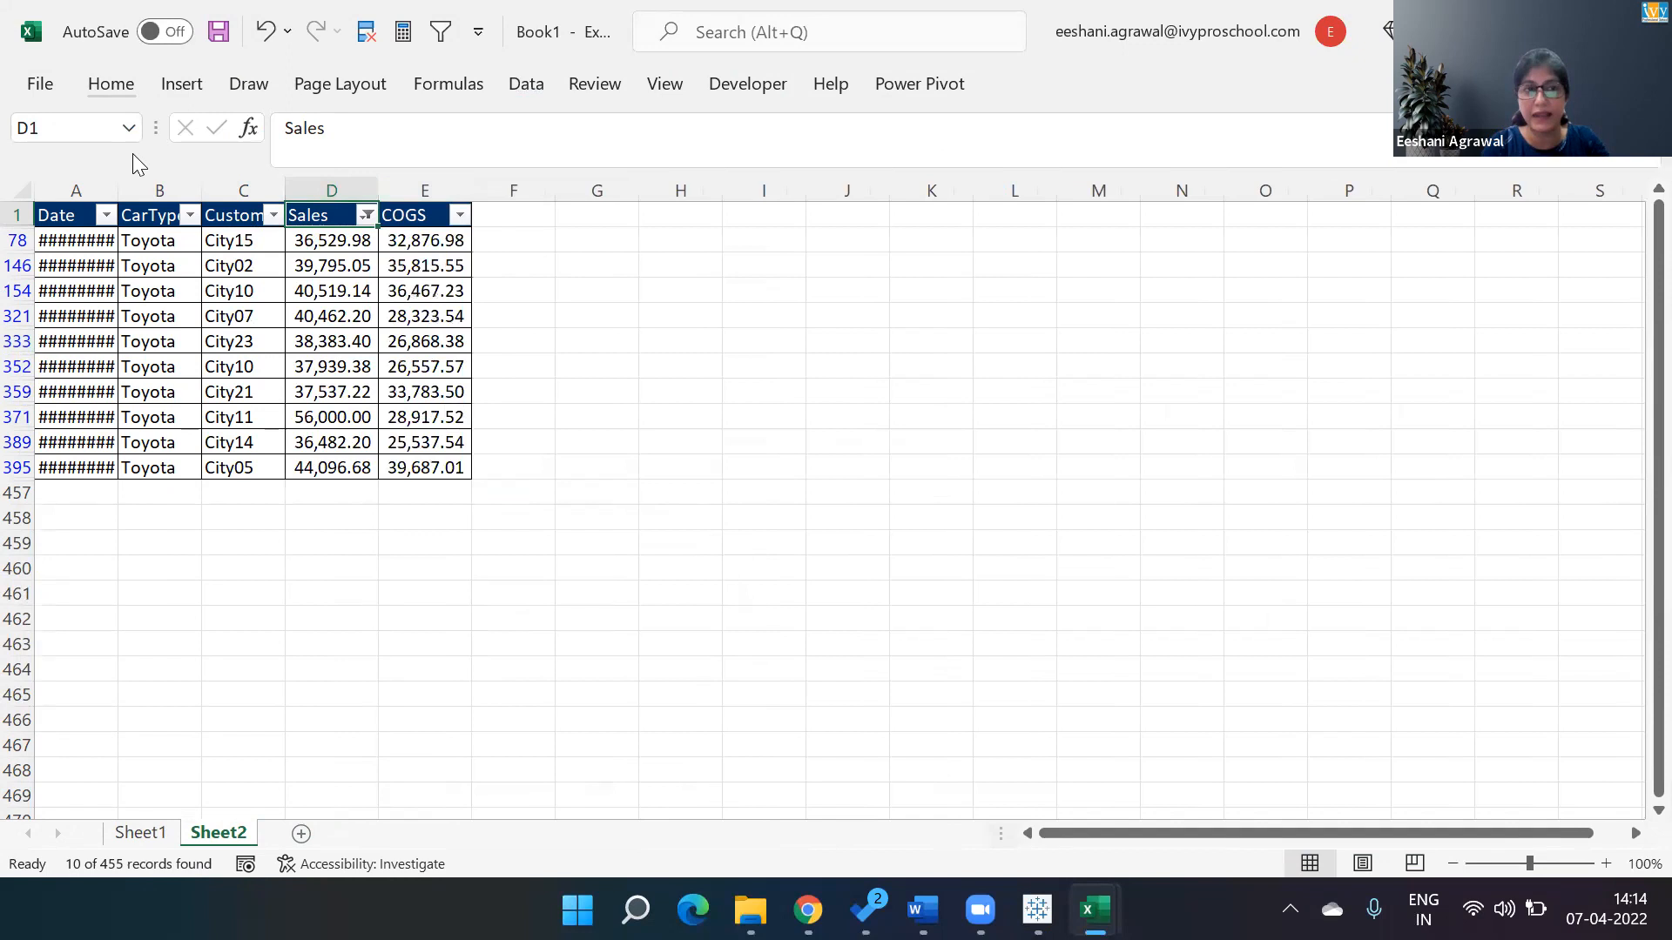
pyautogui.doubleClick(119, 186)
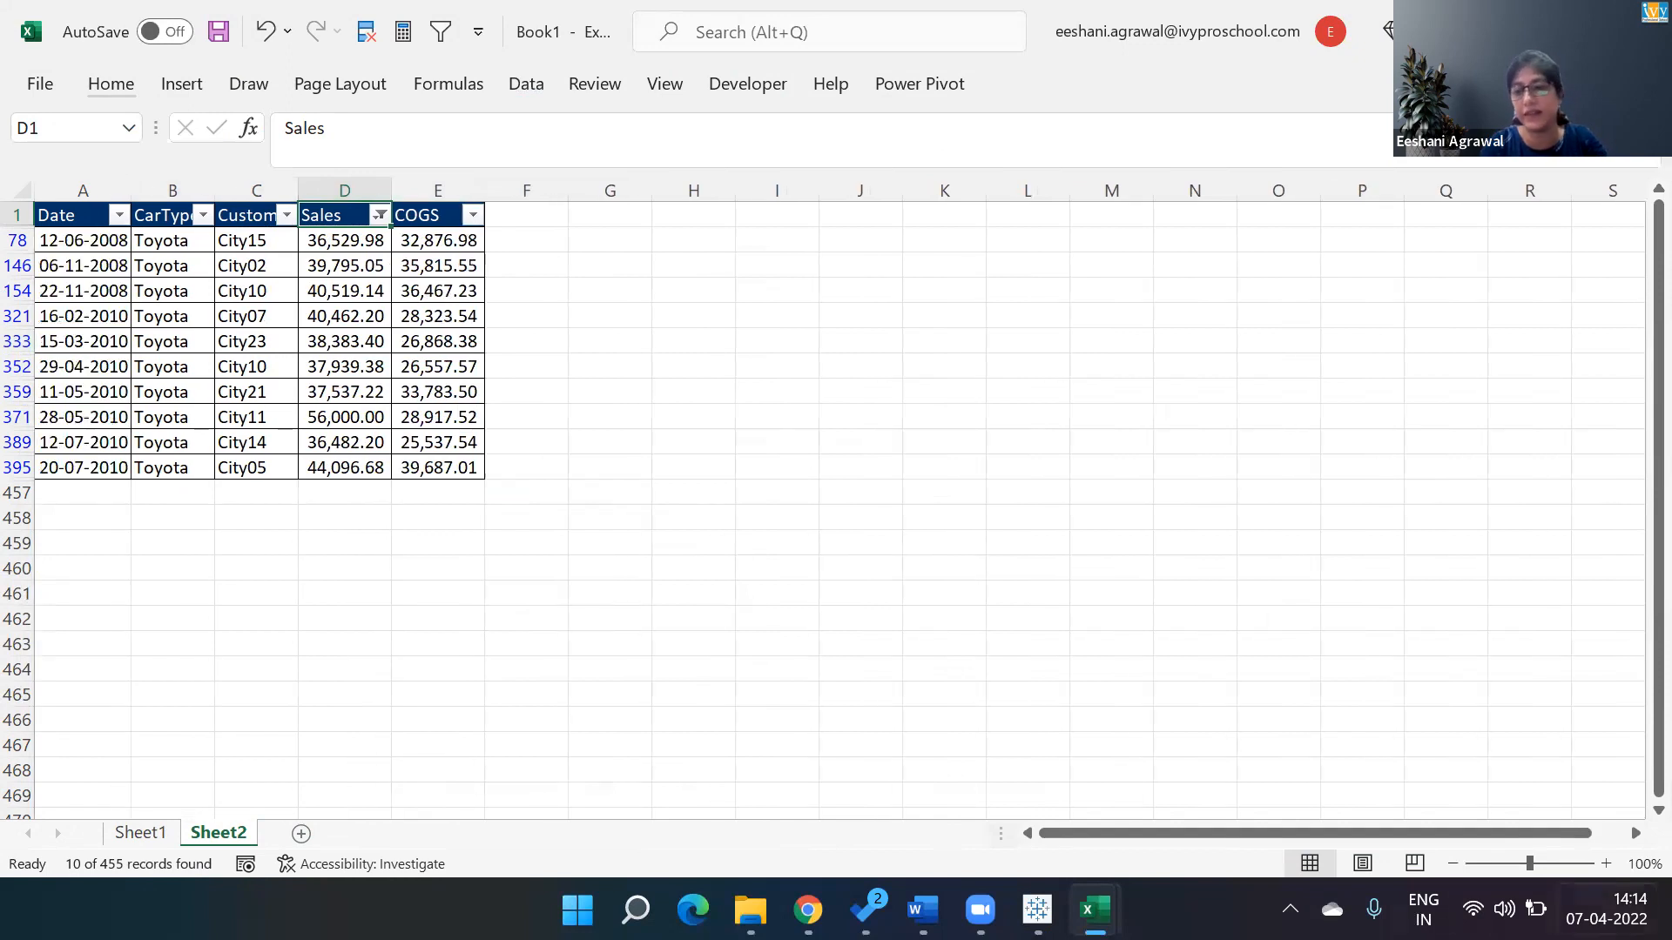
pyautogui.click(1606, 864)
pyautogui.click(1607, 864)
pyautogui.click(1606, 864)
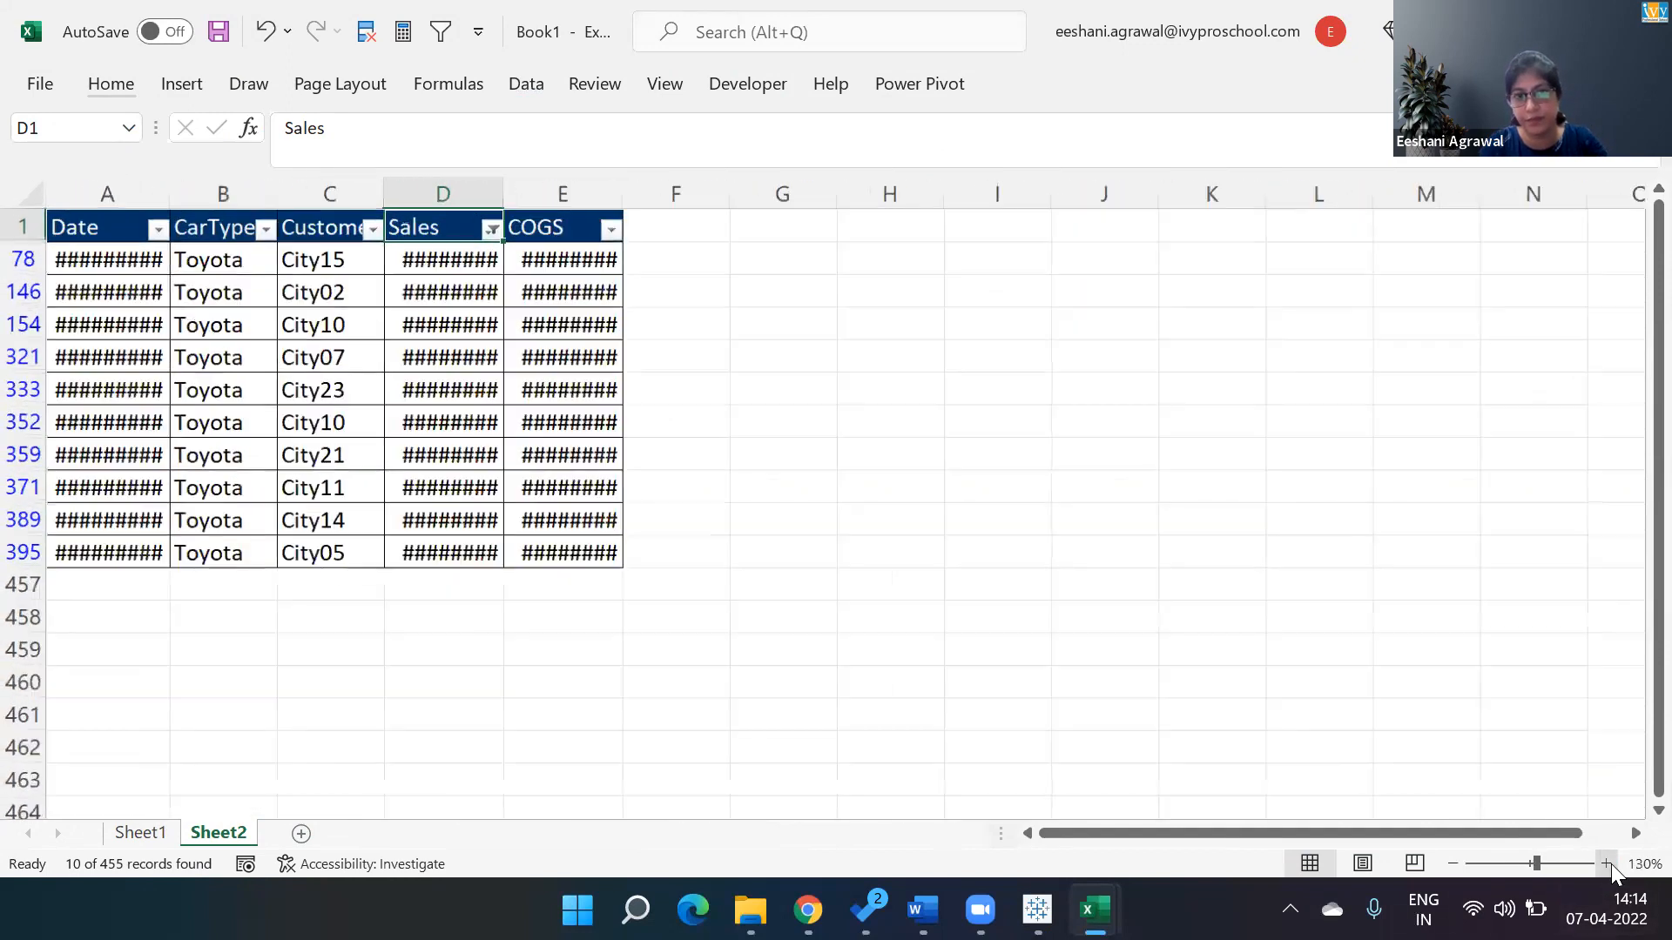
pyautogui.doubleClick(507, 192)
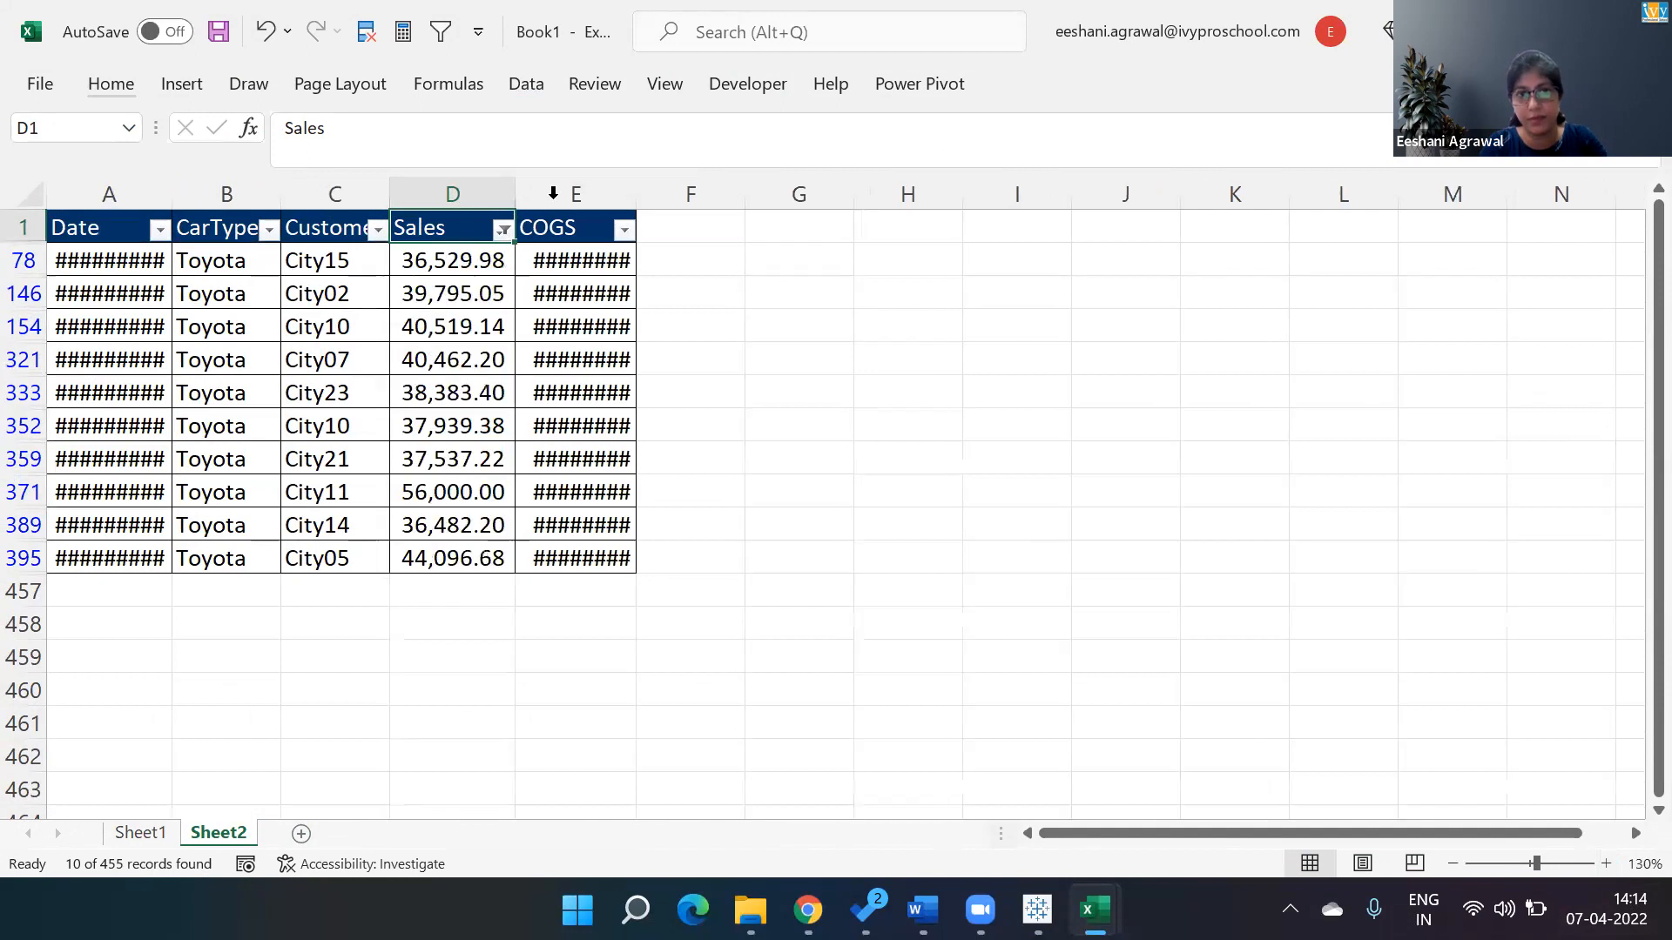
pyautogui.doubleClick(636, 193)
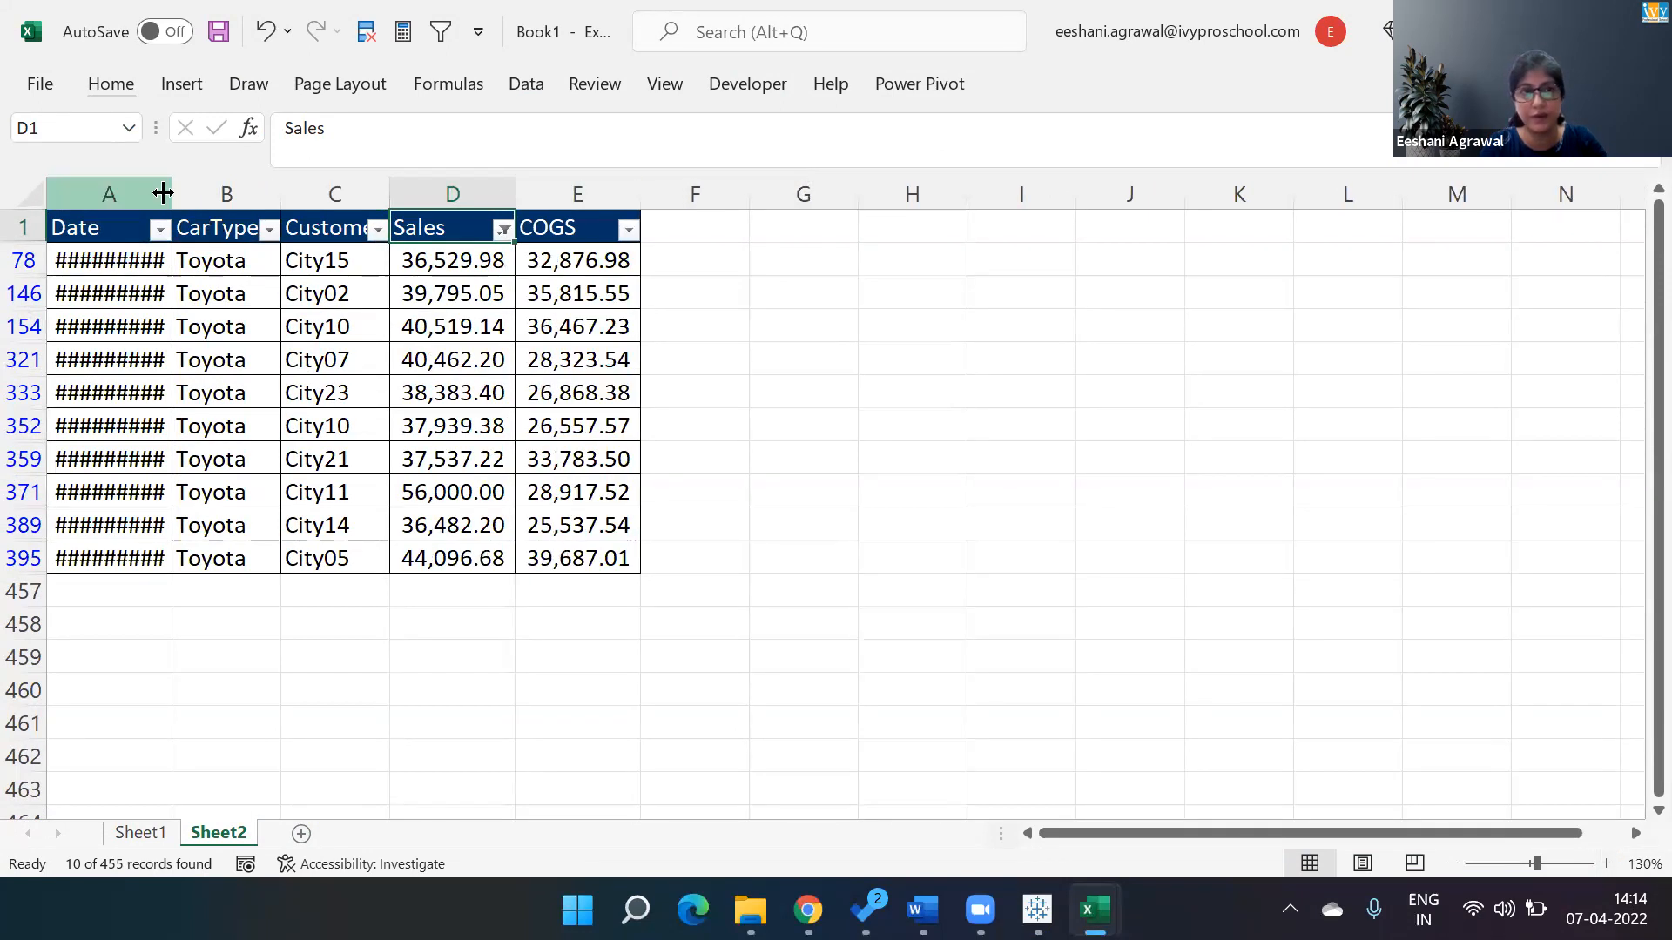
pyautogui.doubleClick(171, 189)
pyautogui.click(277, 623)
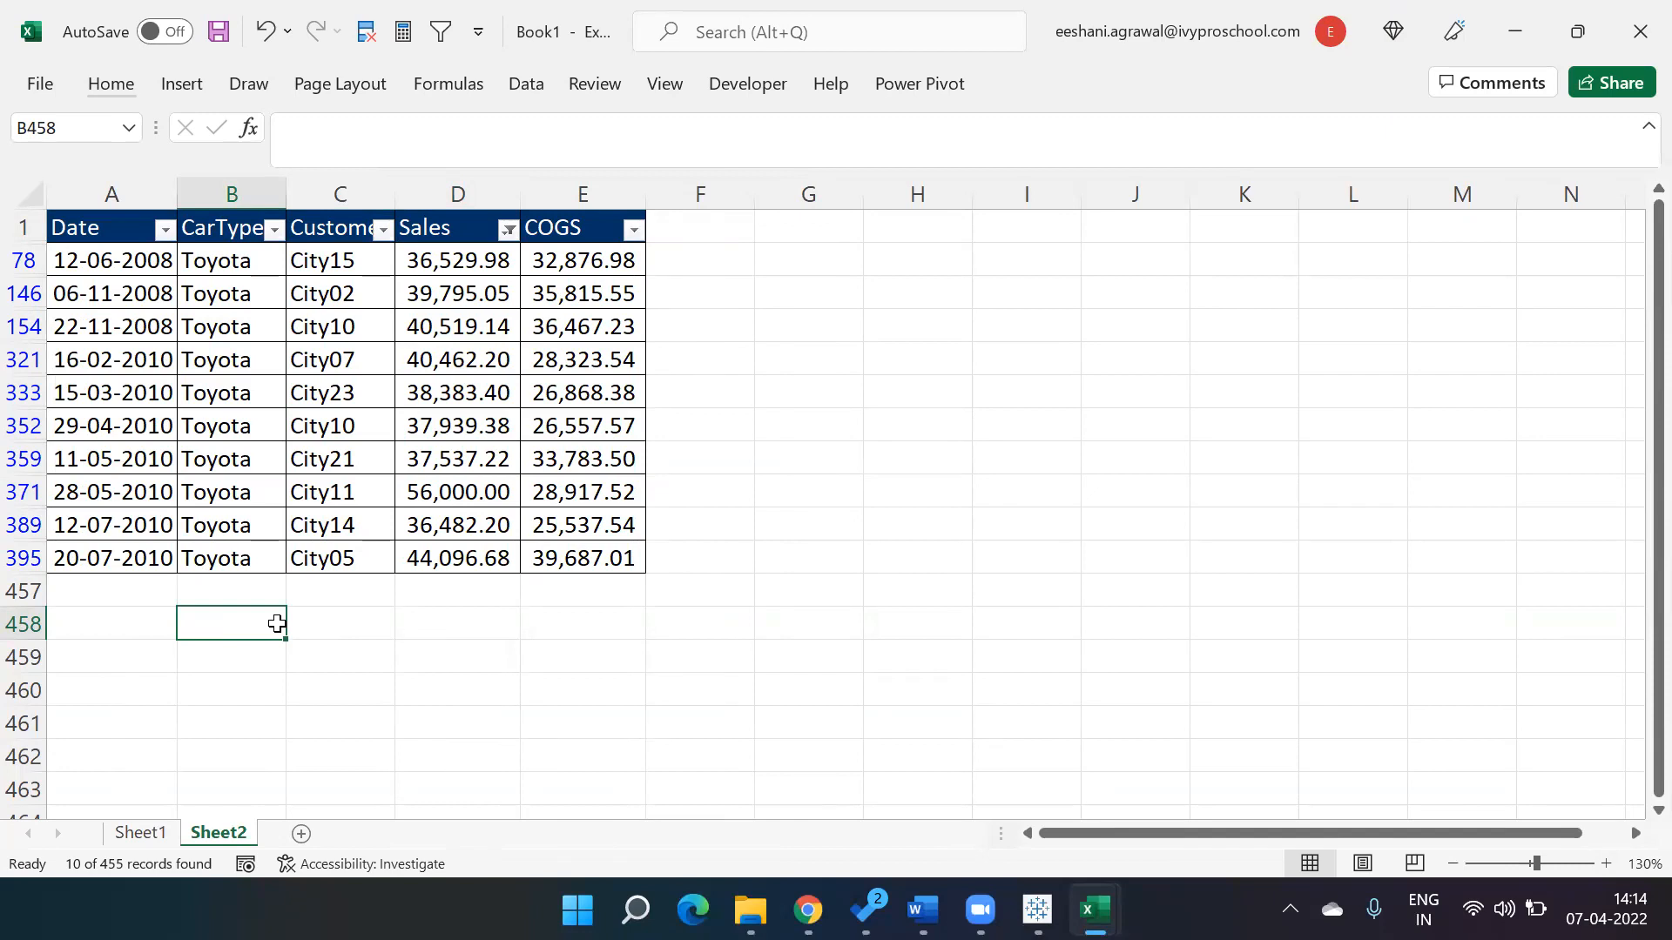
# Switch to Tableau and add the State filter to the context.
pyautogui.hotkey('alt', 'Tab')
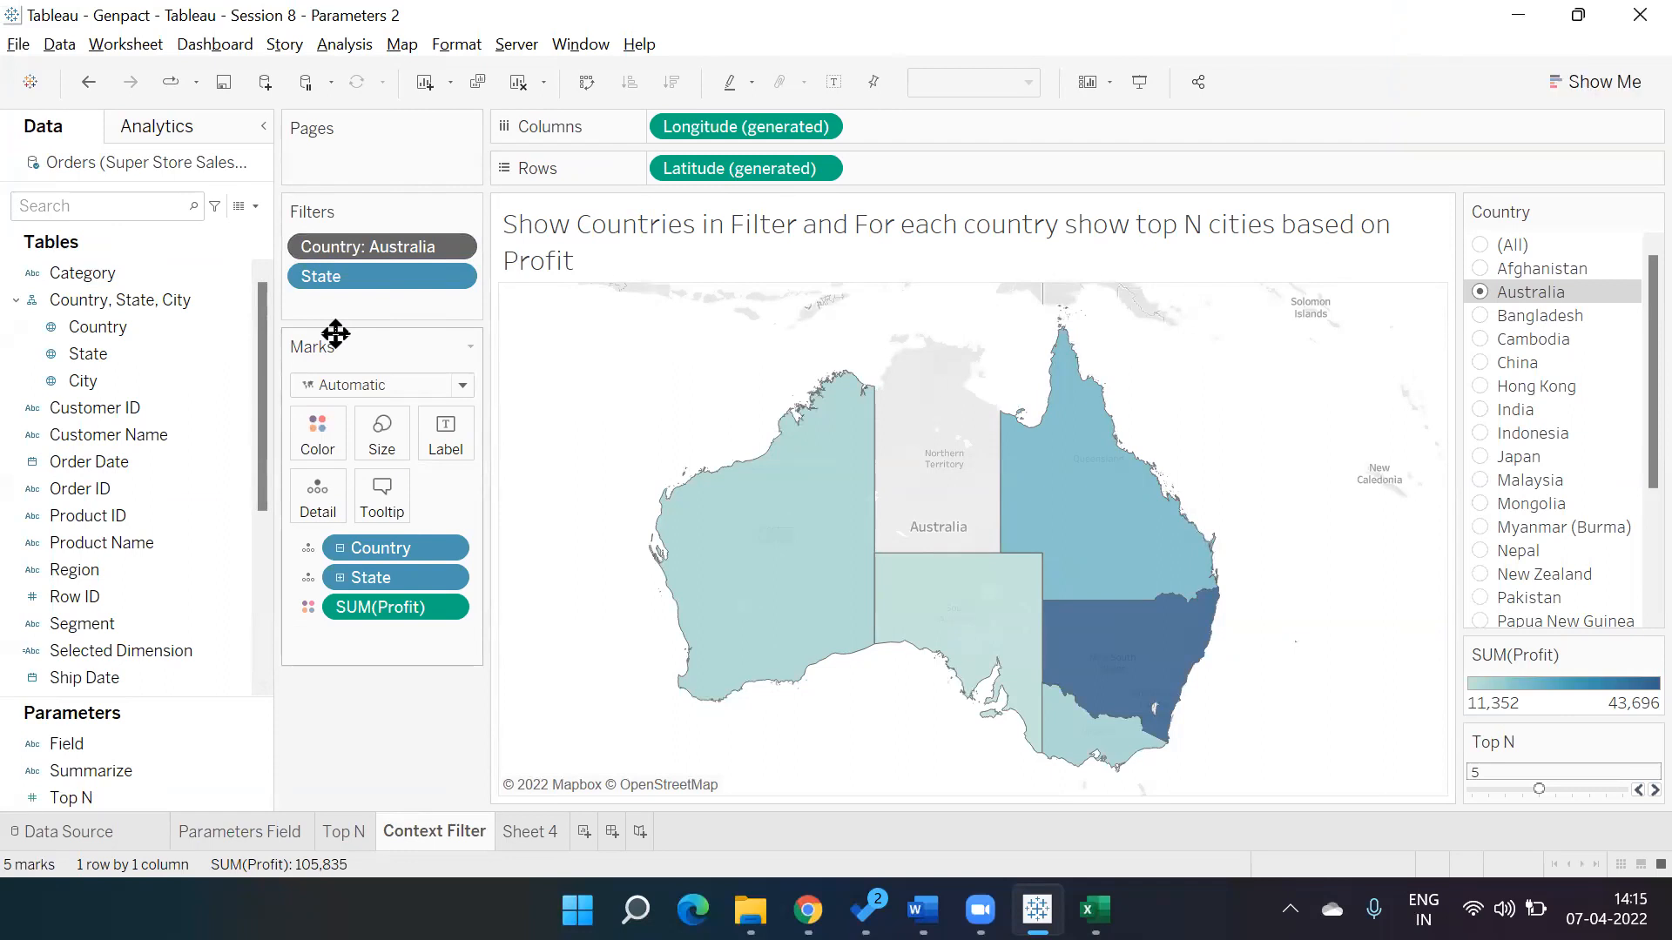
pyautogui.click(452, 277)
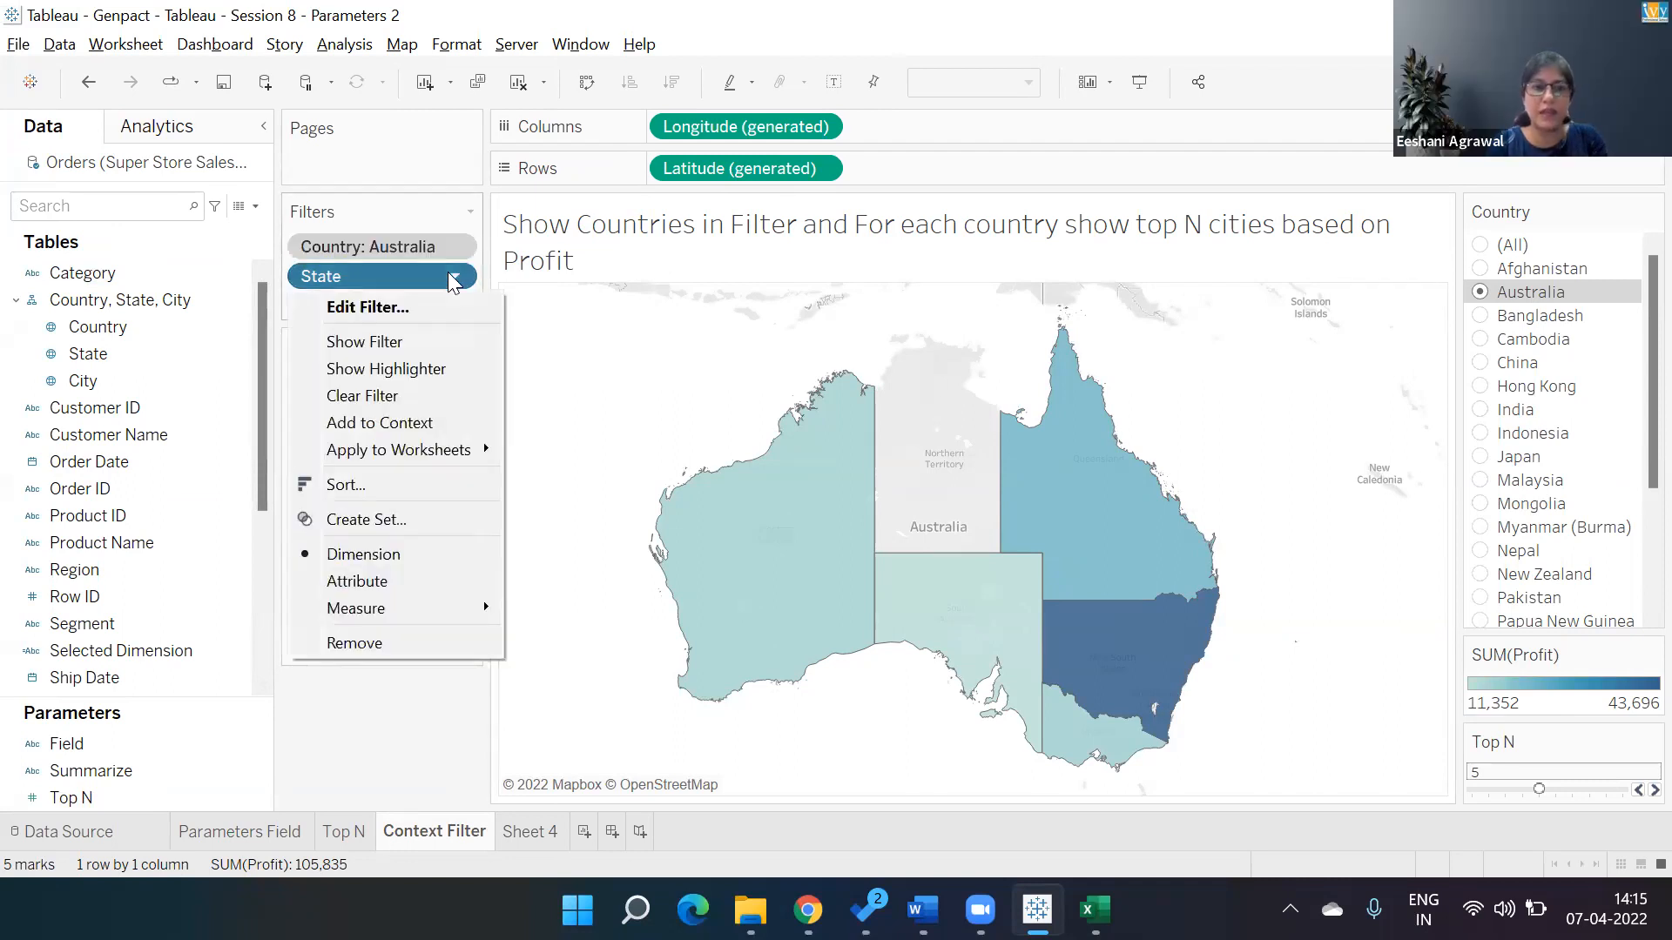
pyautogui.click(427, 424)
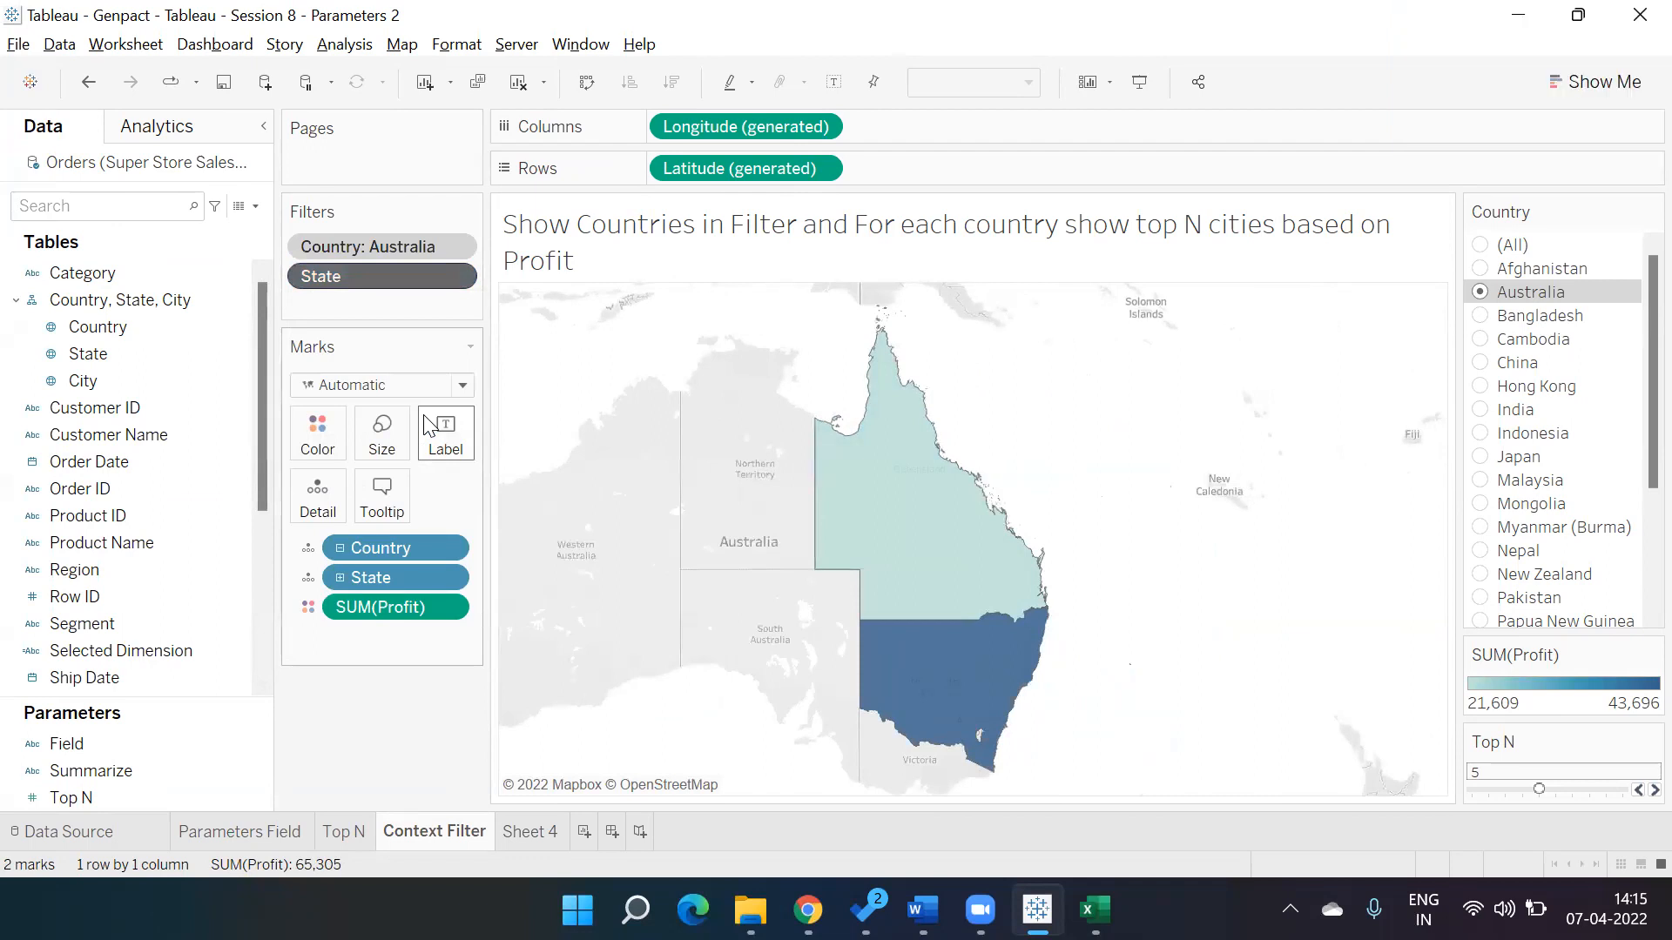
# Remove the State filter from the context.
pyautogui.click(456, 280)
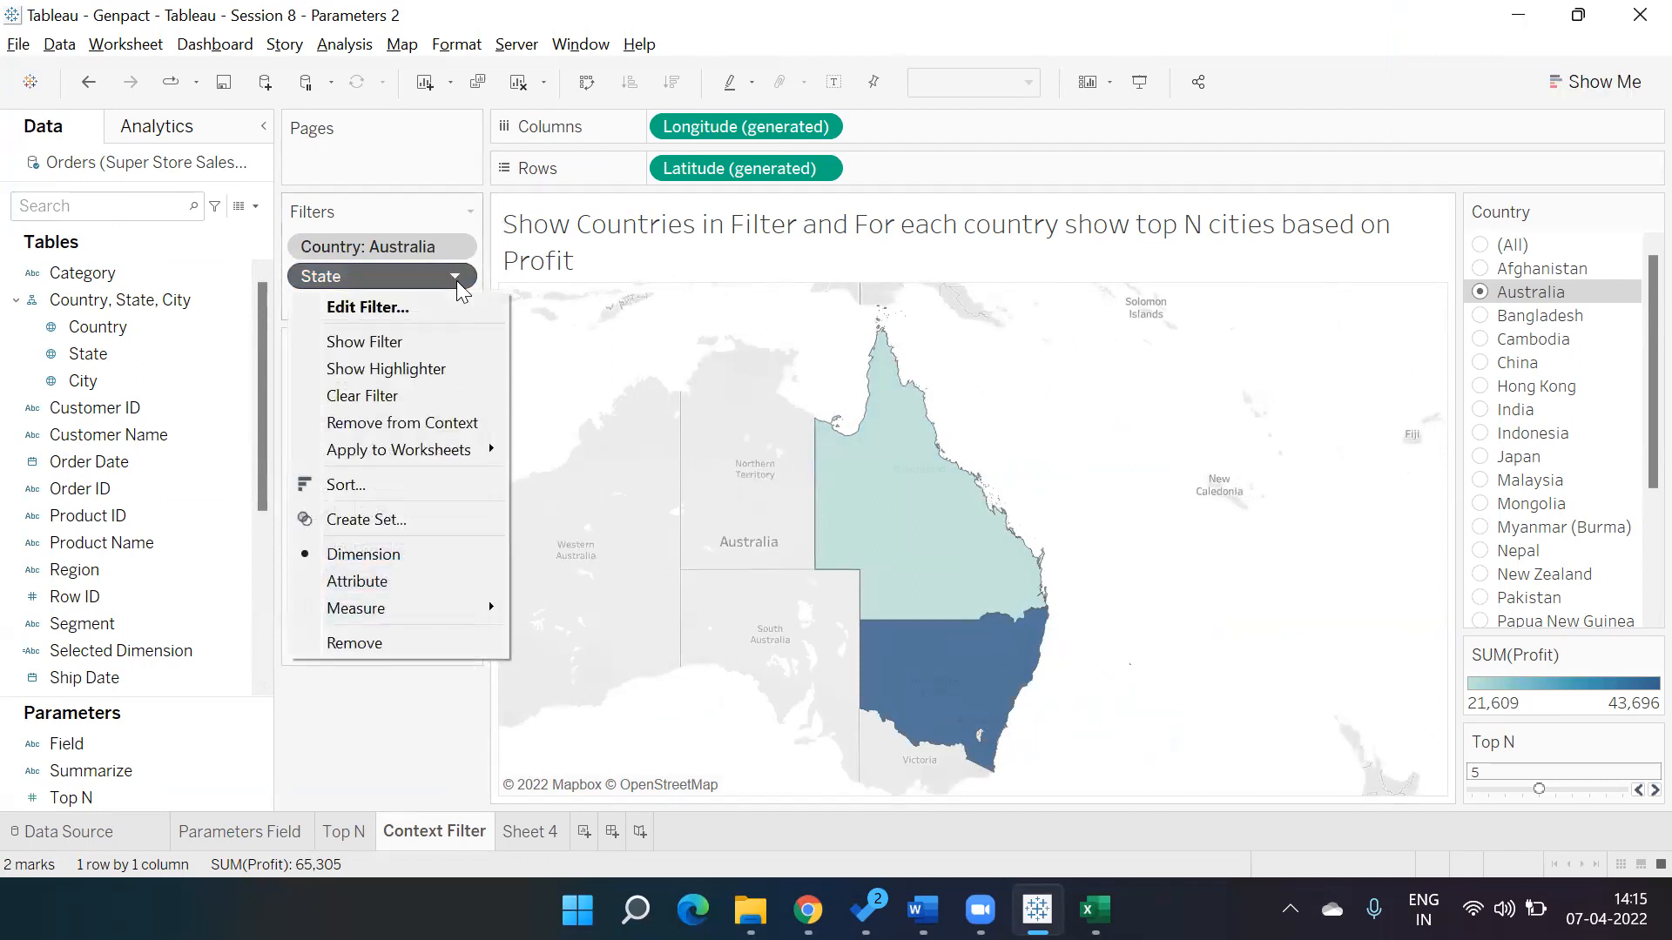
pyautogui.click(453, 425)
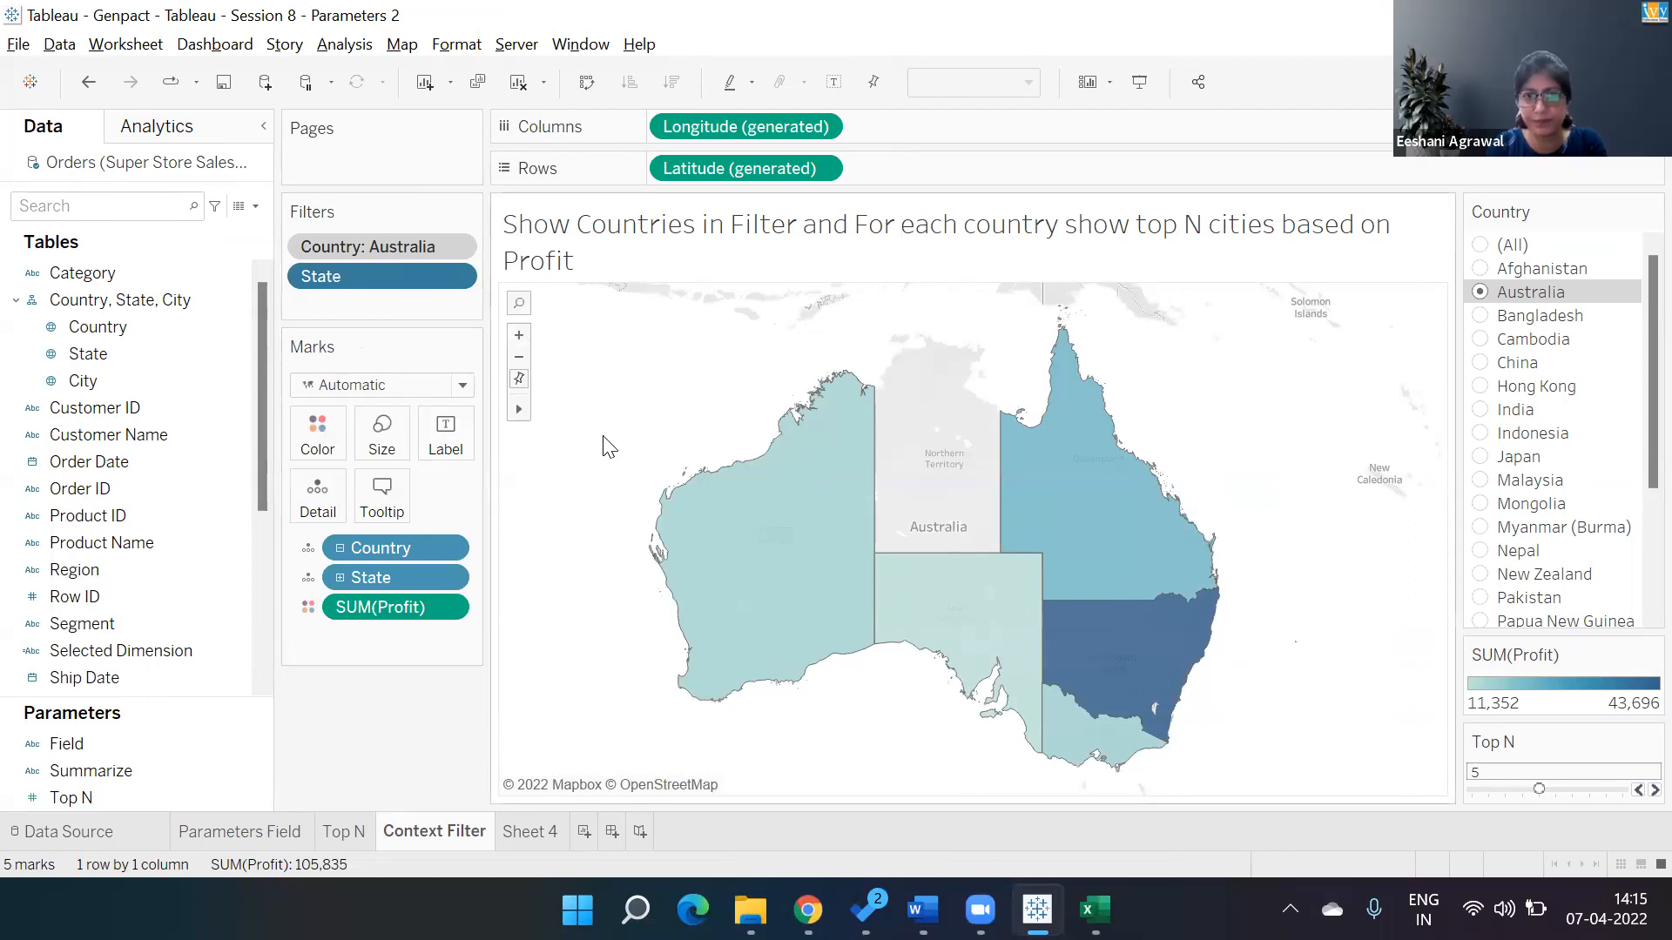
# Rename Sheet 4 as Binning Parameter.
pyautogui.click(535, 832)
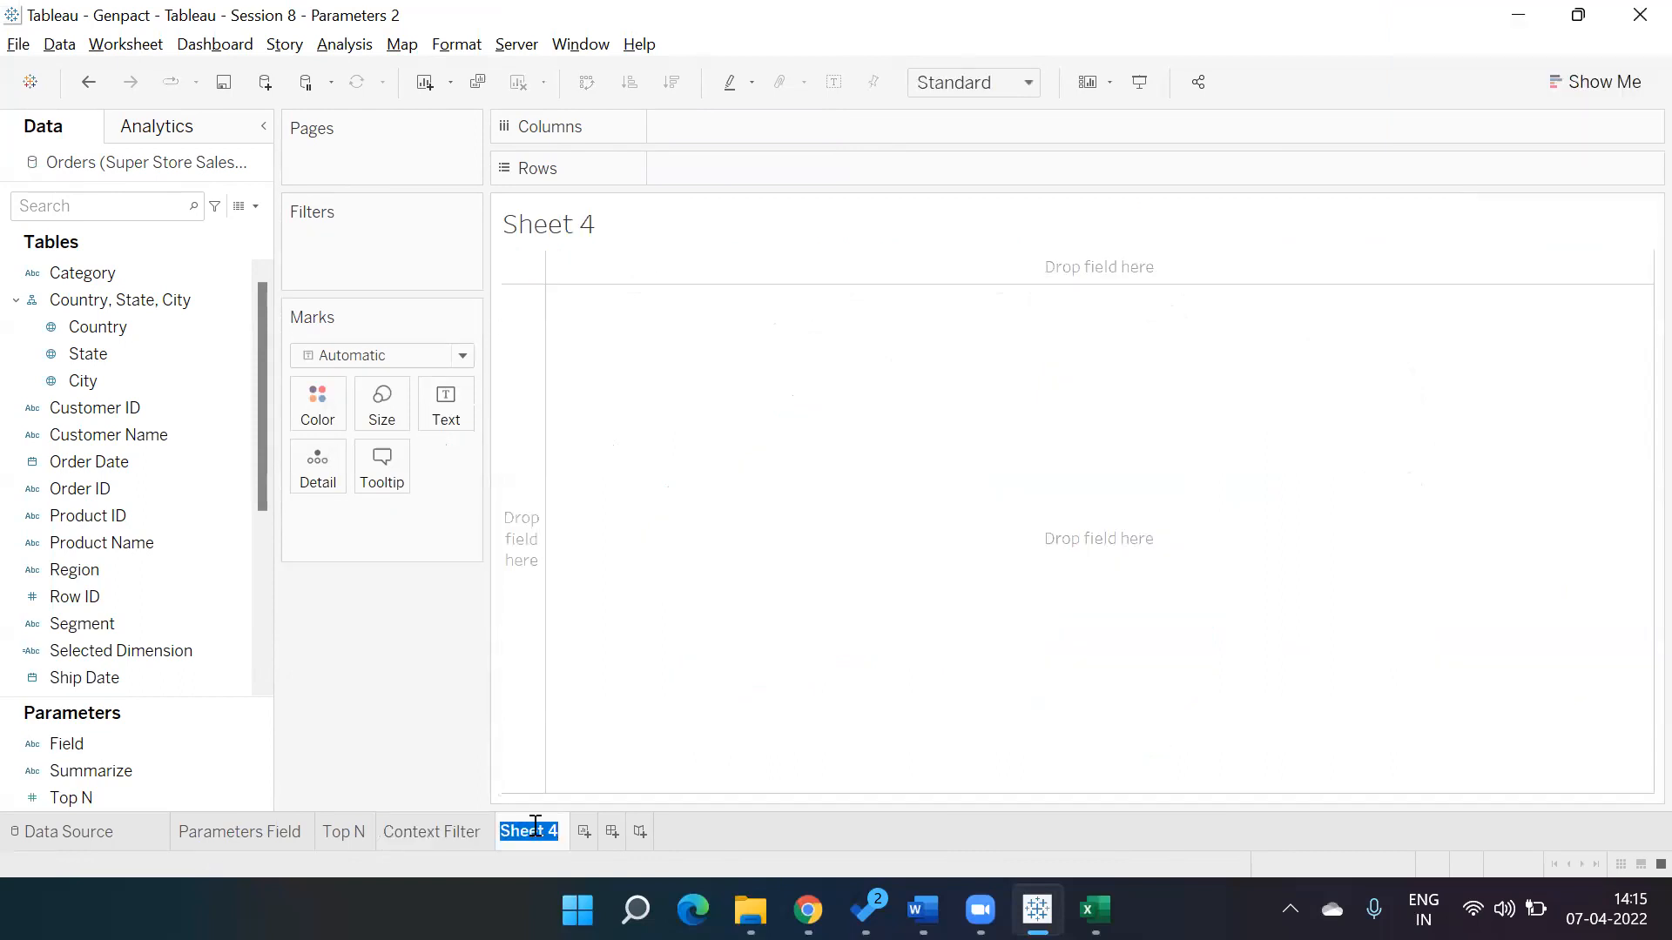
pyautogui.write('Binning Parameter')
pyautogui.press('Return')
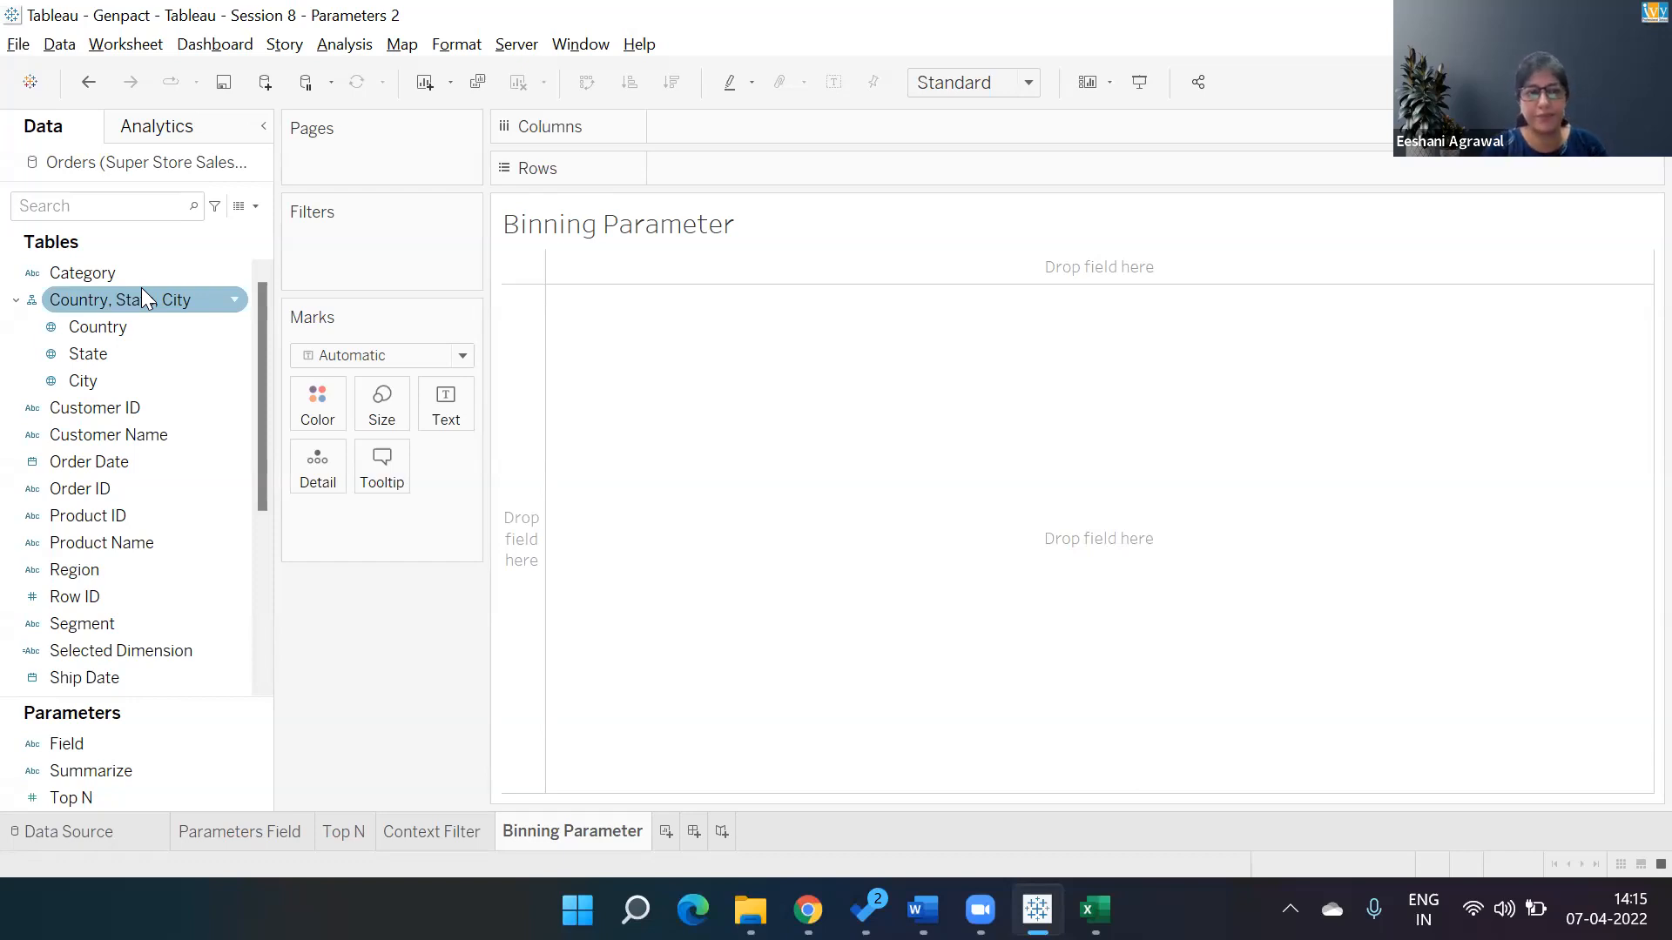
# Create bins from the Sales field with a bin size of 1000.
pyautogui.moveTo(263, 397); pyautogui.dragTo(261, 564)
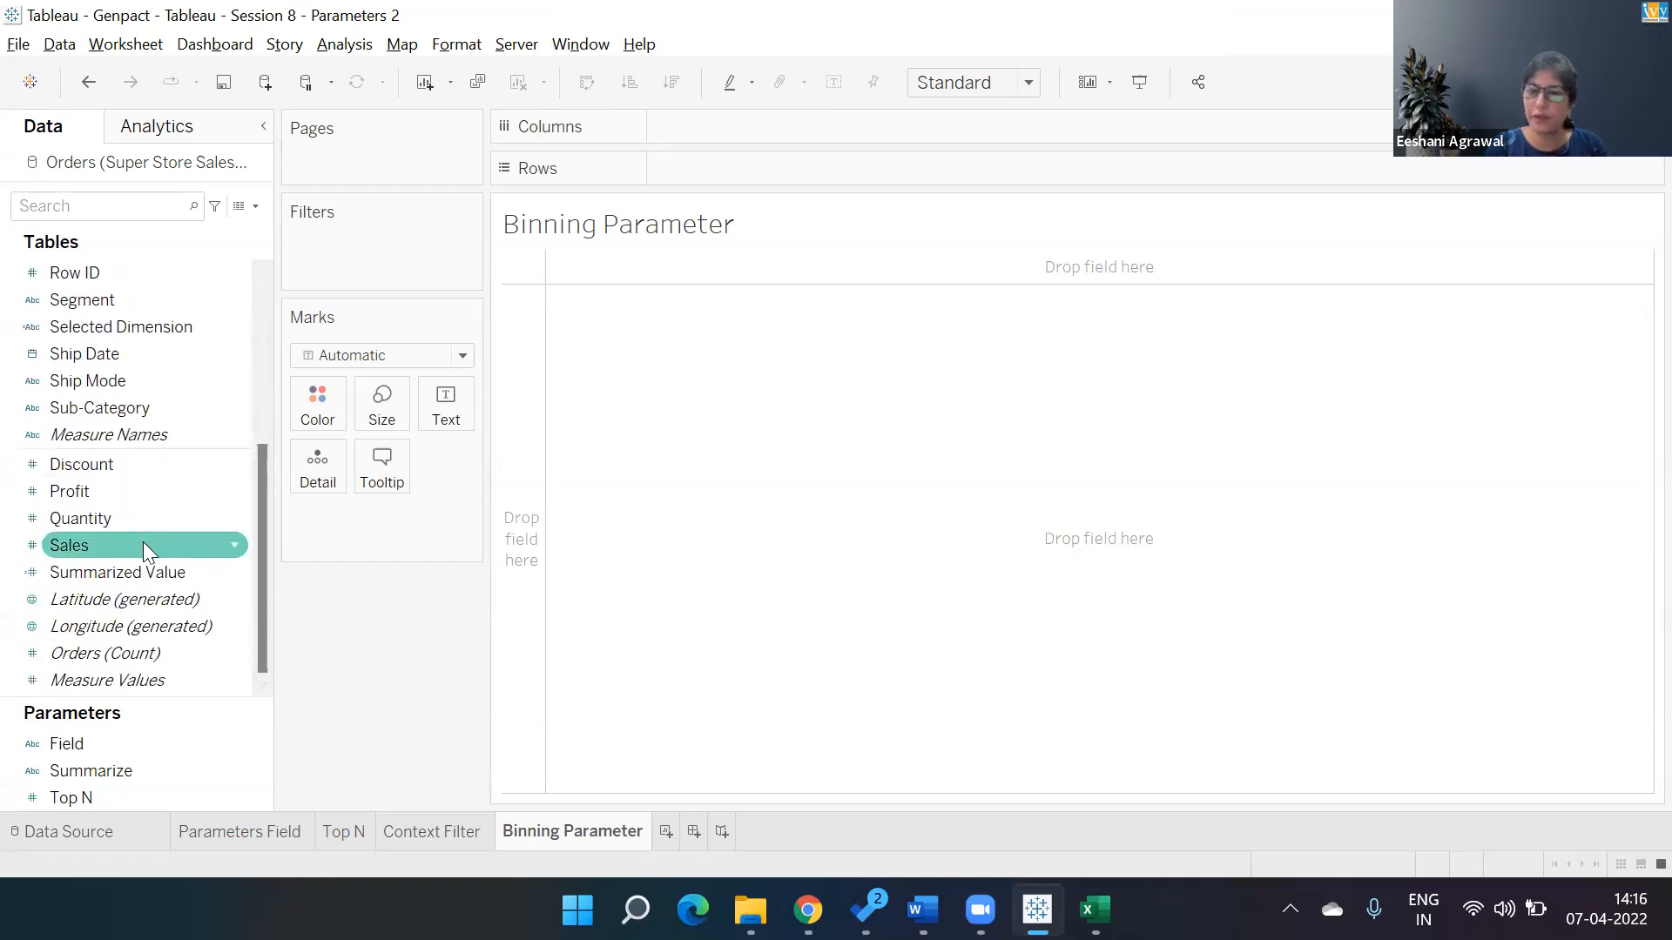
pyautogui.click(237, 545)
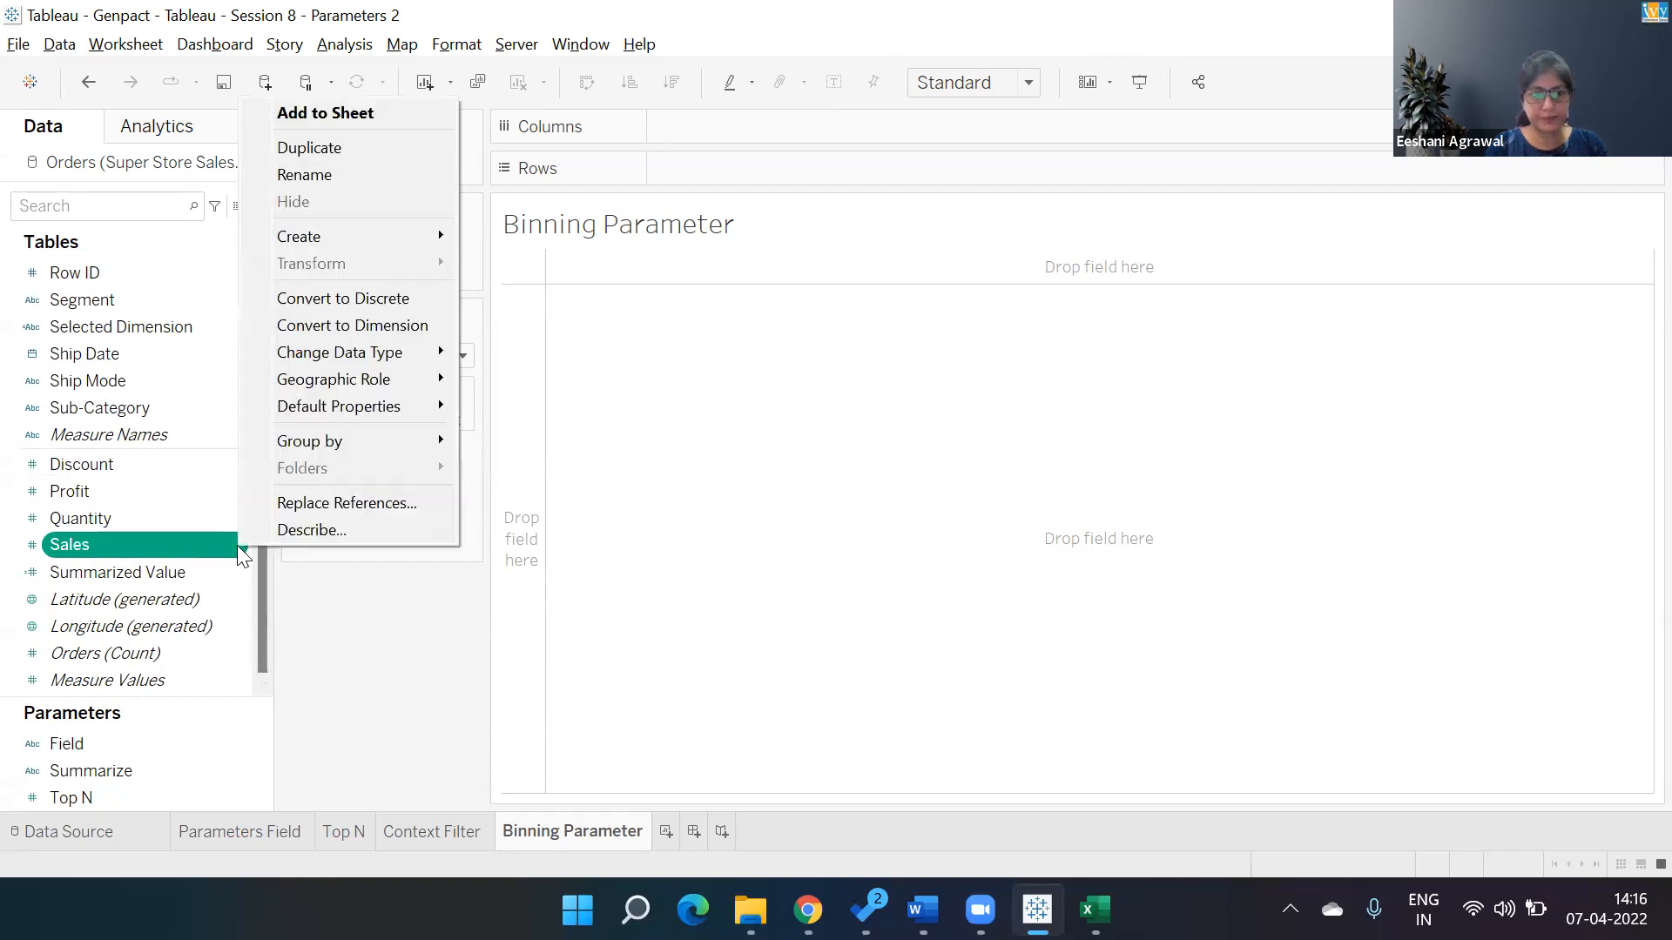
pyautogui.moveTo(362, 235)
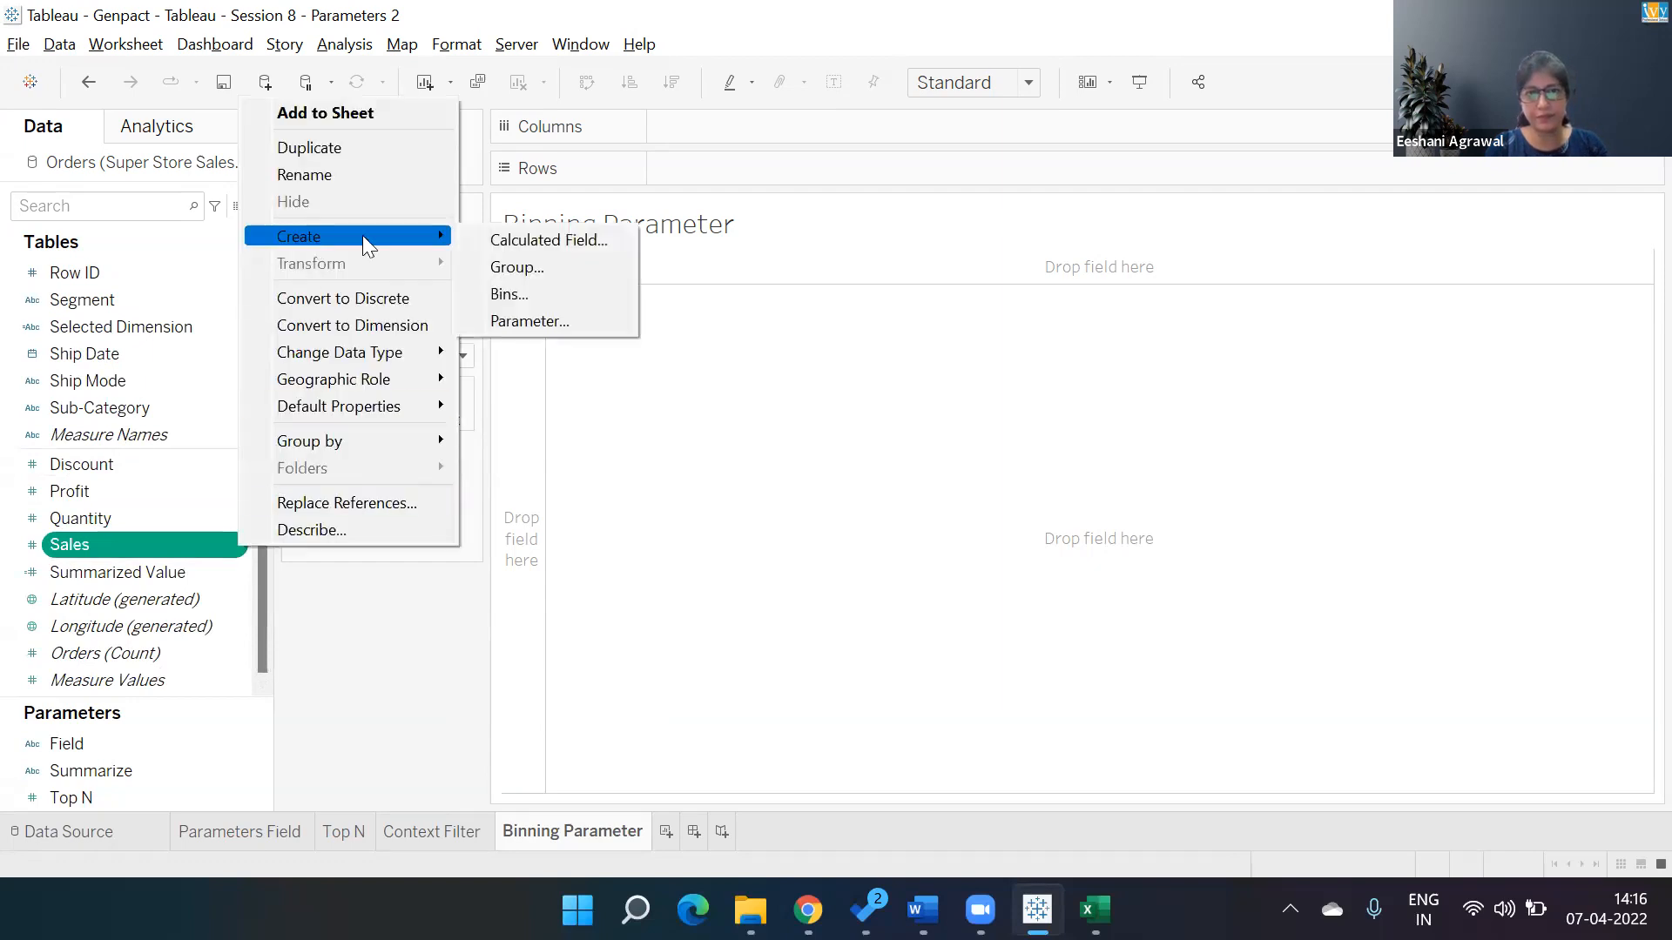
pyautogui.click(550, 294)
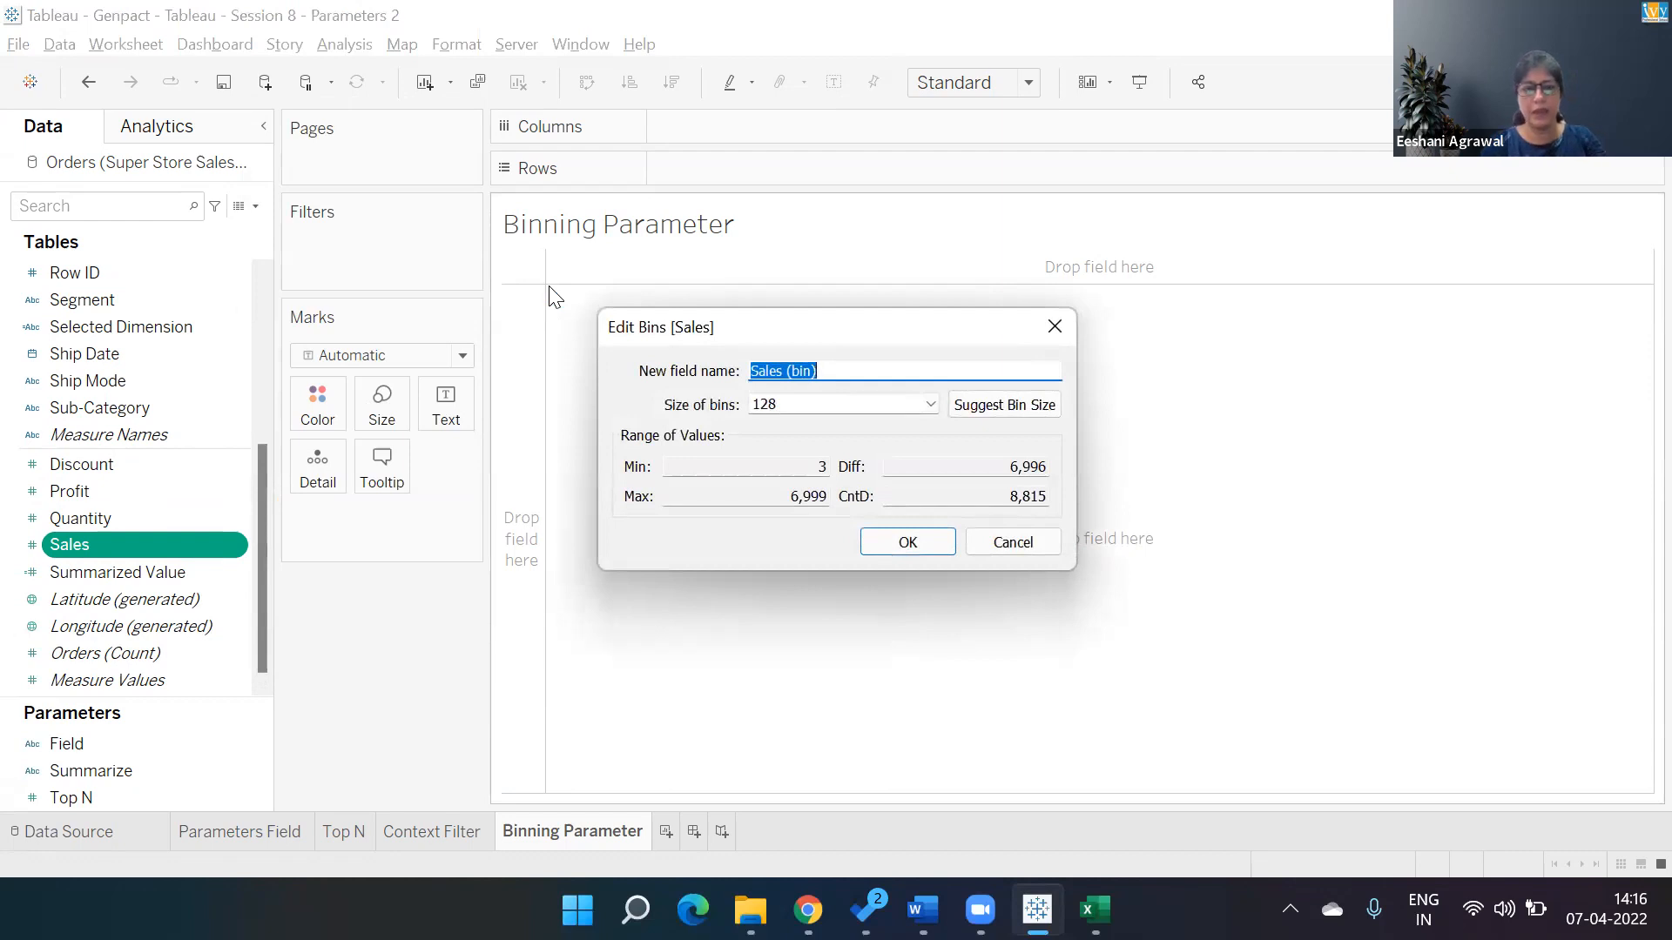
pyautogui.press('Tab')
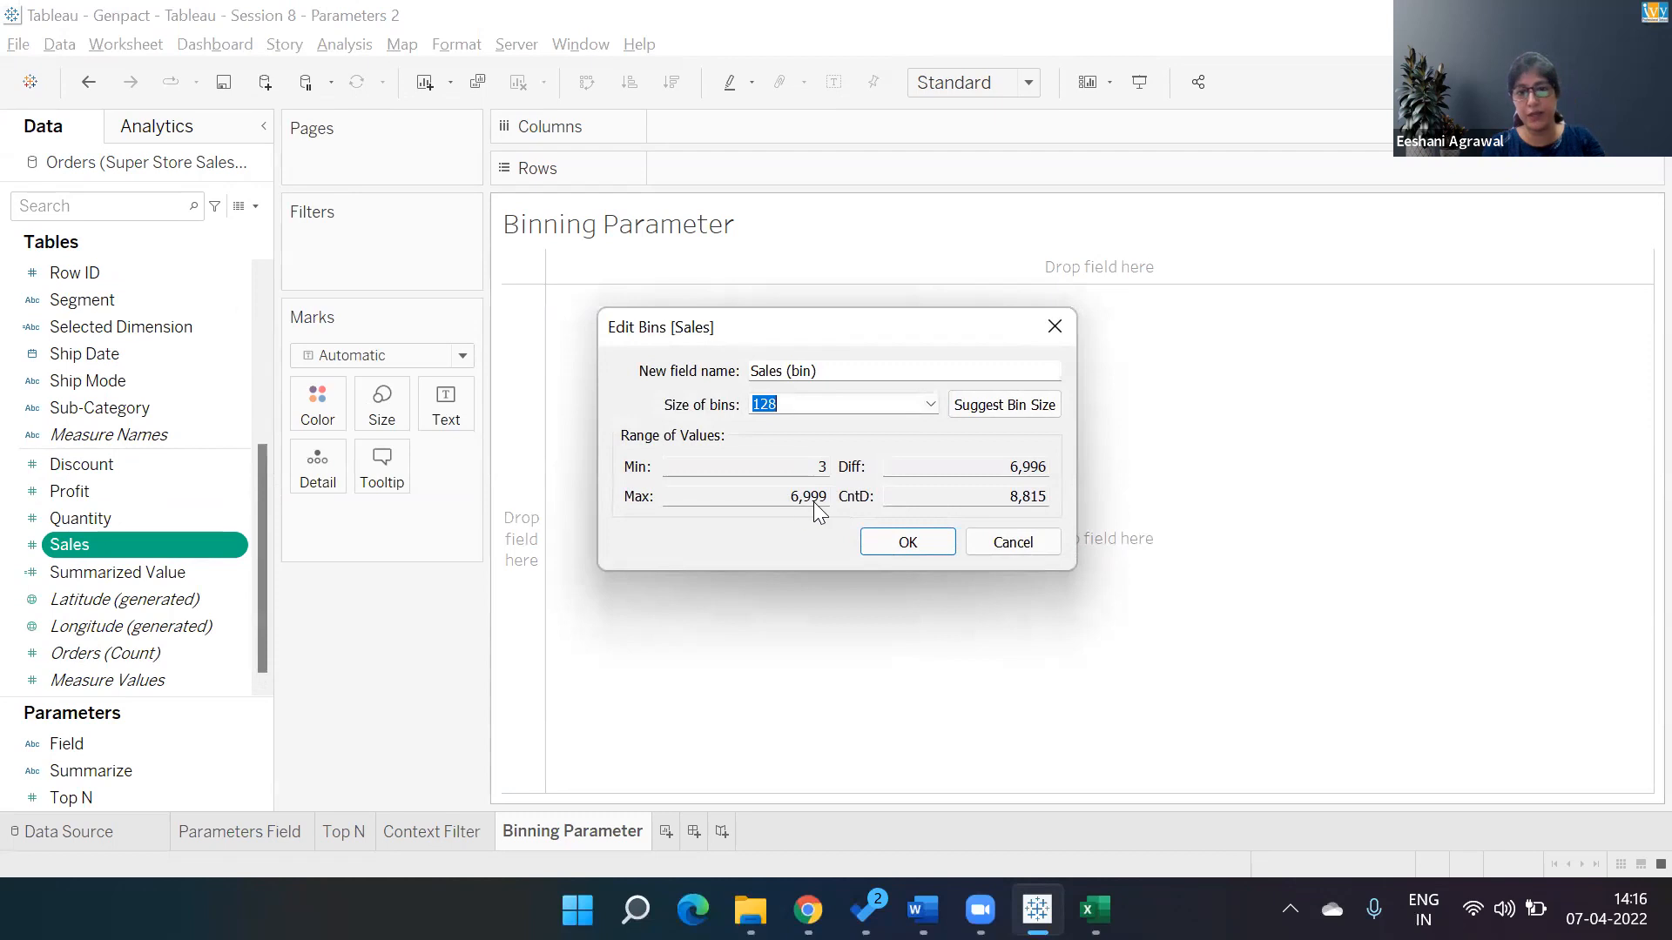
pyautogui.write('1000')
pyautogui.click(903, 545)
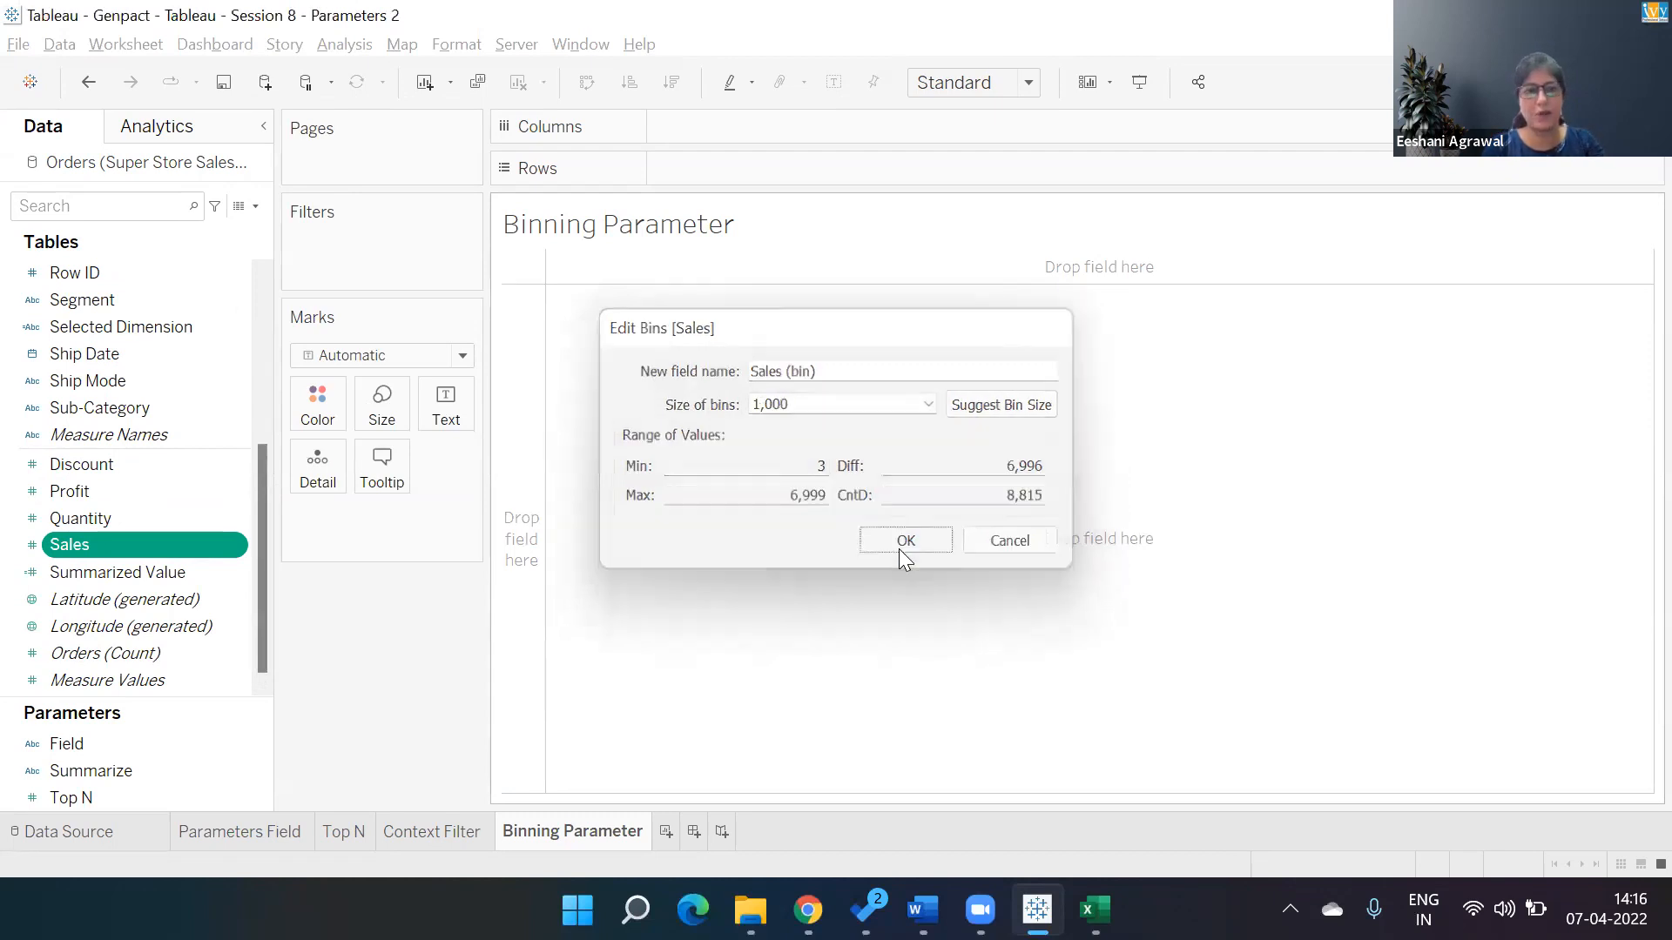
# Add Sales (bin) to Rows and Order ID to Columns.
pyautogui.click(81, 298)
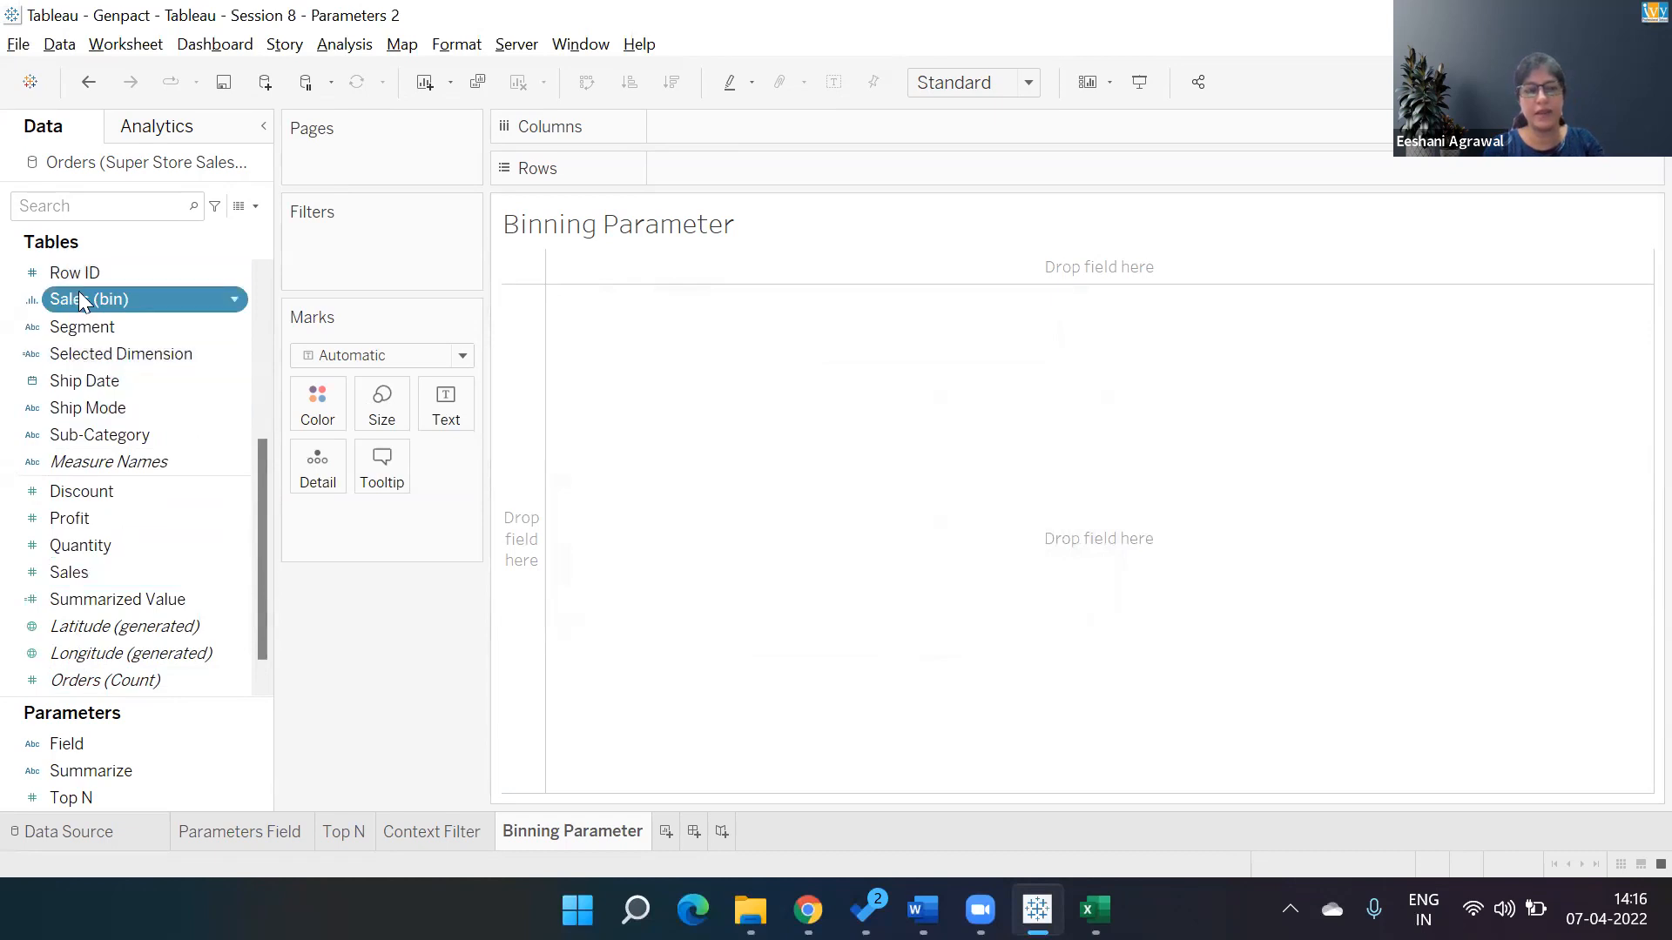
pyautogui.doubleClick(81, 298)
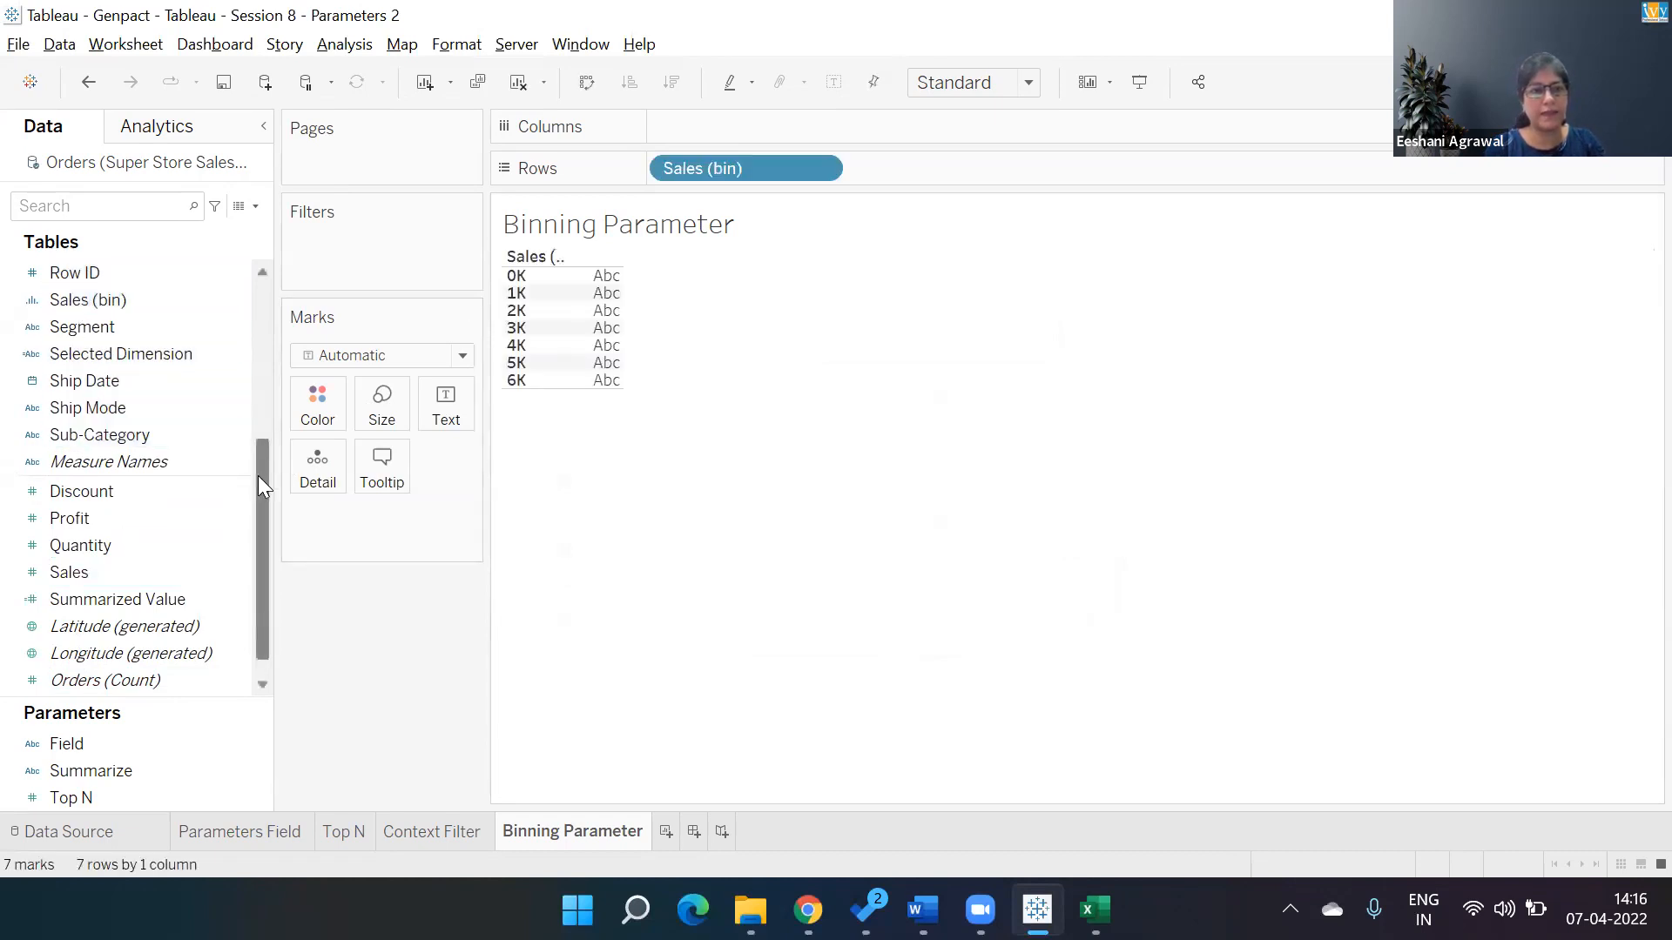
pyautogui.moveTo(261, 475); pyautogui.dragTo(232, 304)
pyautogui.click(129, 276)
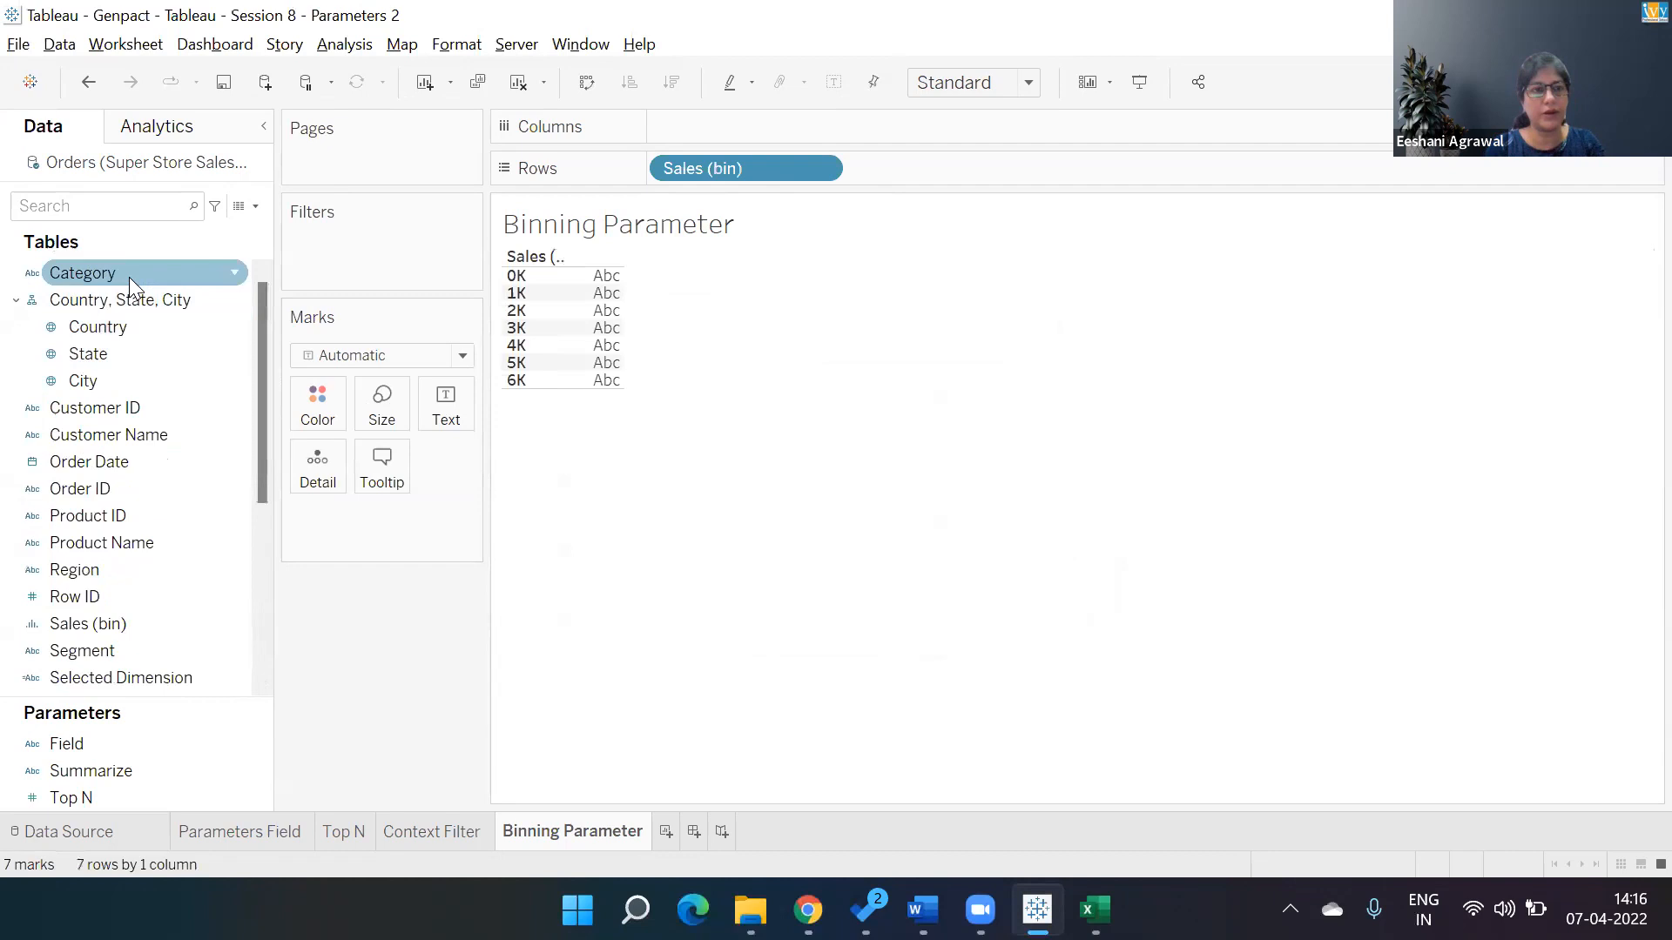
pyautogui.doubleClick(115, 491)
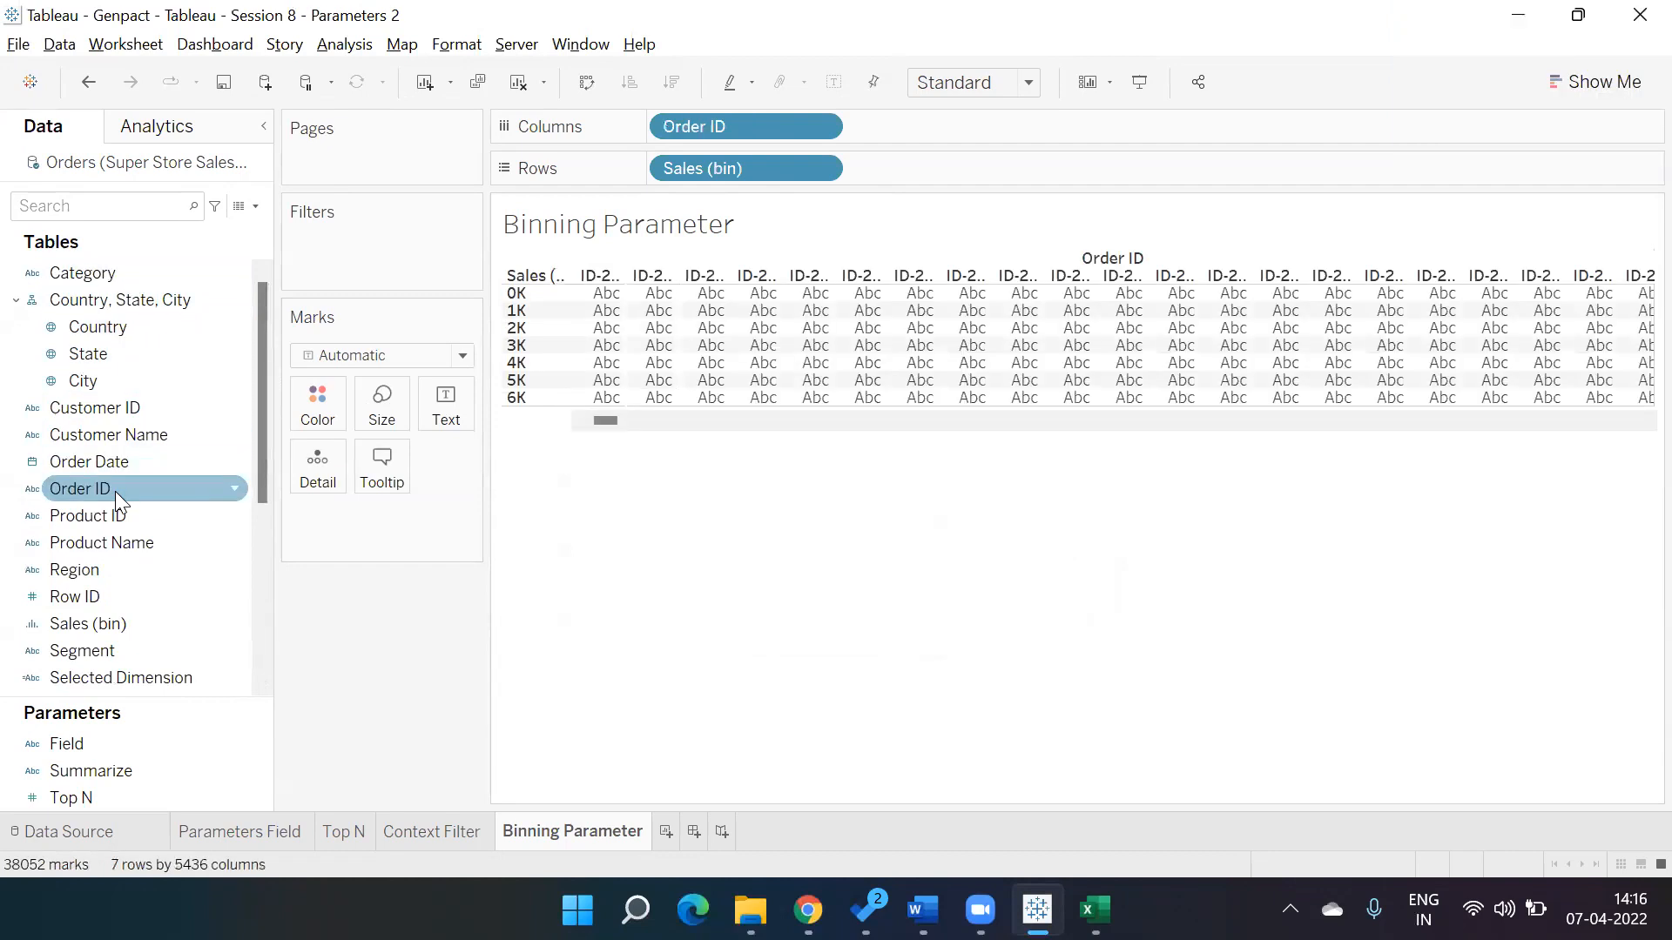
# Change Order ID on Columns to a Count measure.
pyautogui.click(818, 127)
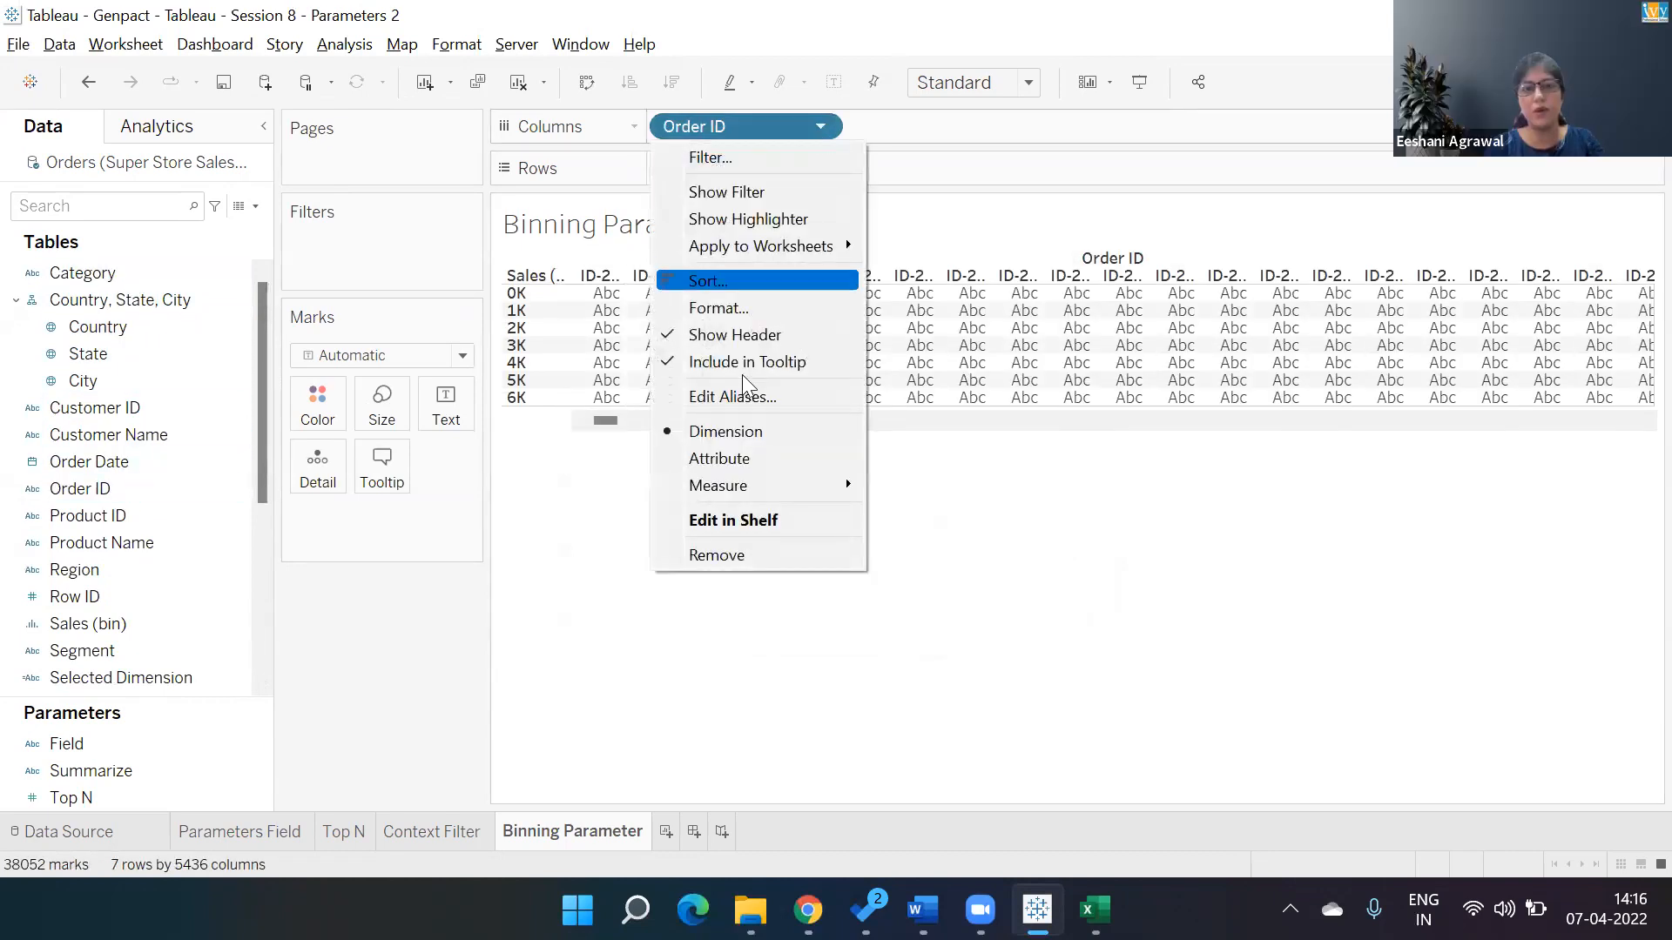
pyautogui.moveTo(723, 485)
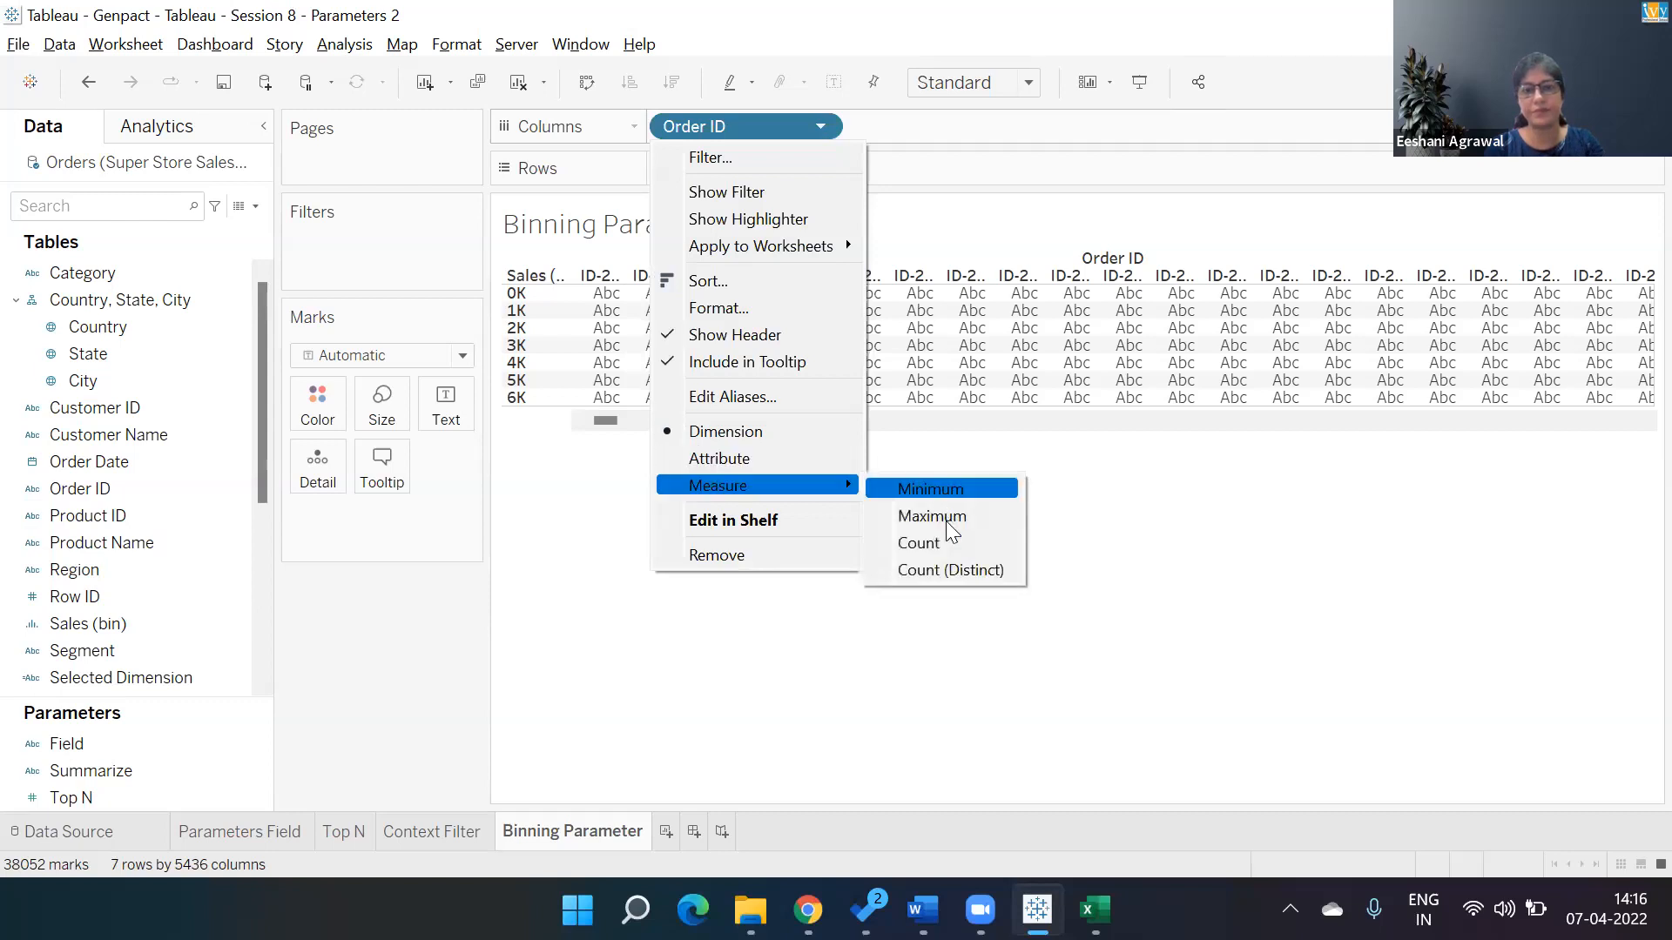
pyautogui.click(944, 543)
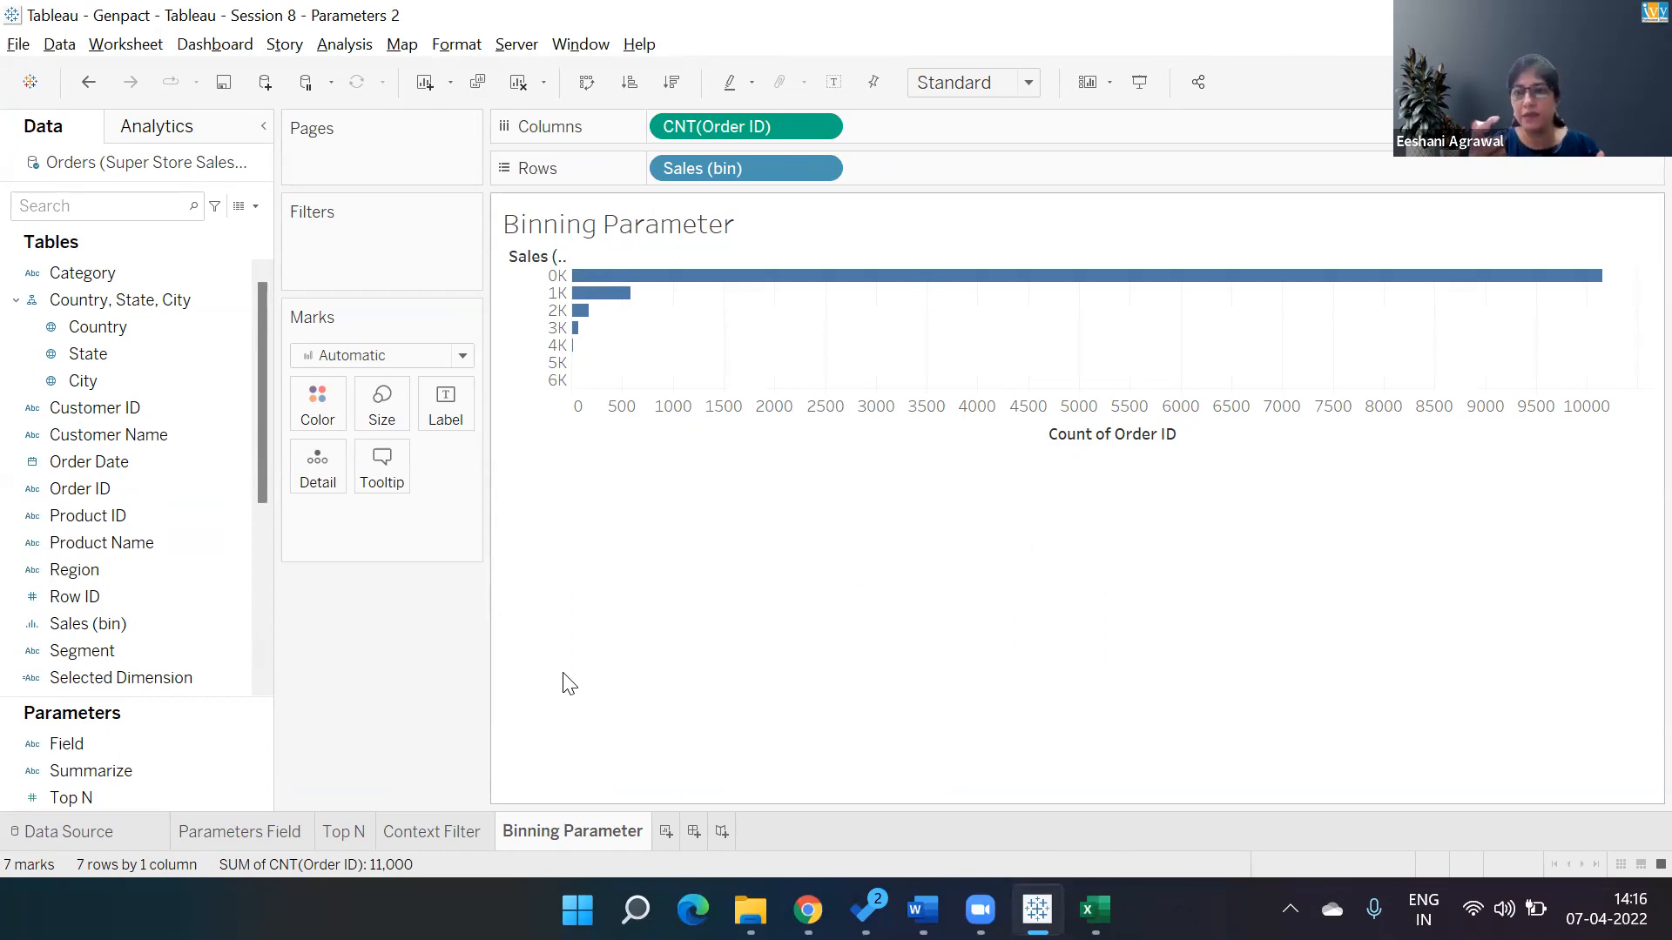
# Edit the Sales (bin) field to create a new bin-size parameter with a minimum of 100.
pyautogui.moveTo(1099, 287)
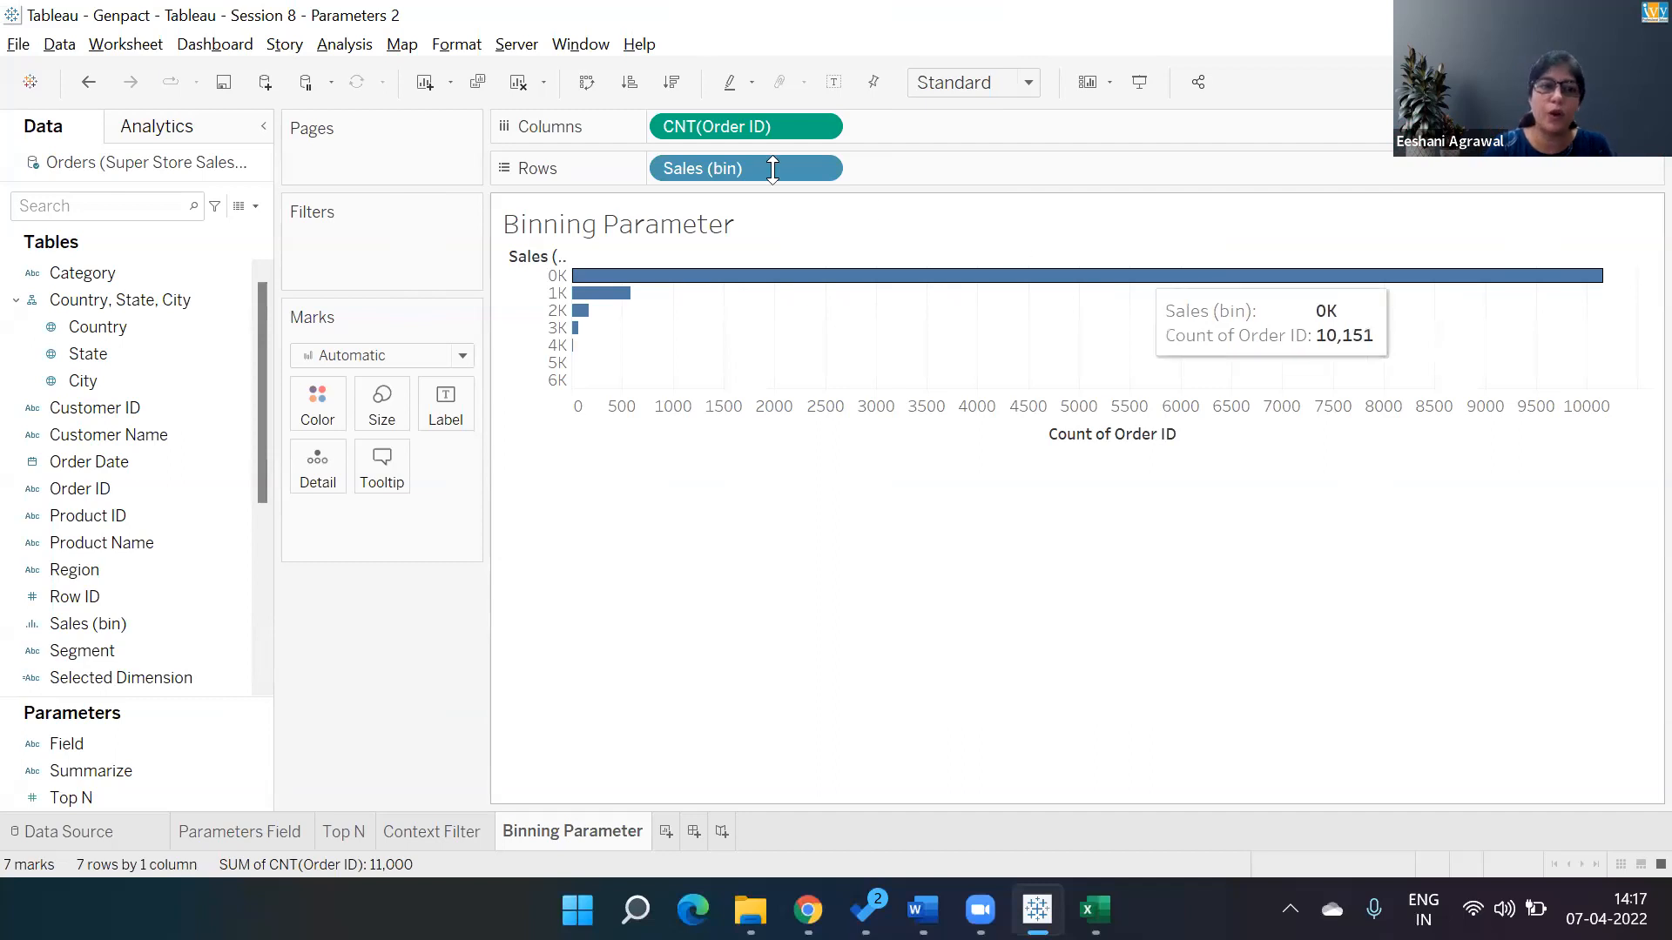
pyautogui.rightClick(226, 622)
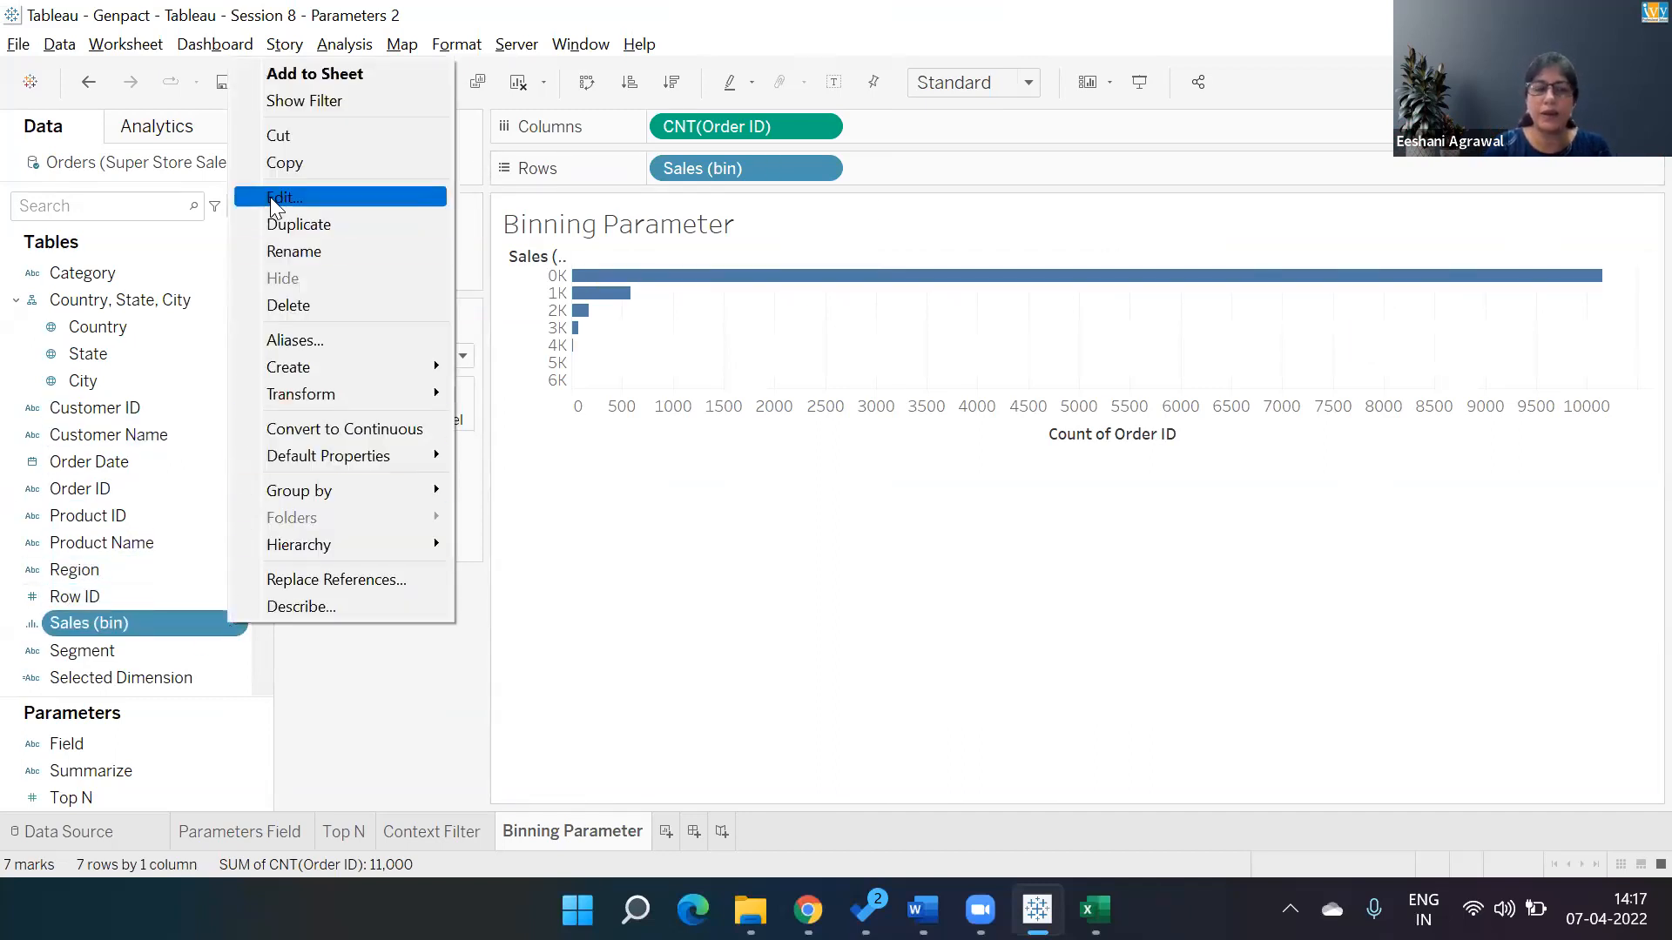
pyautogui.click(270, 196)
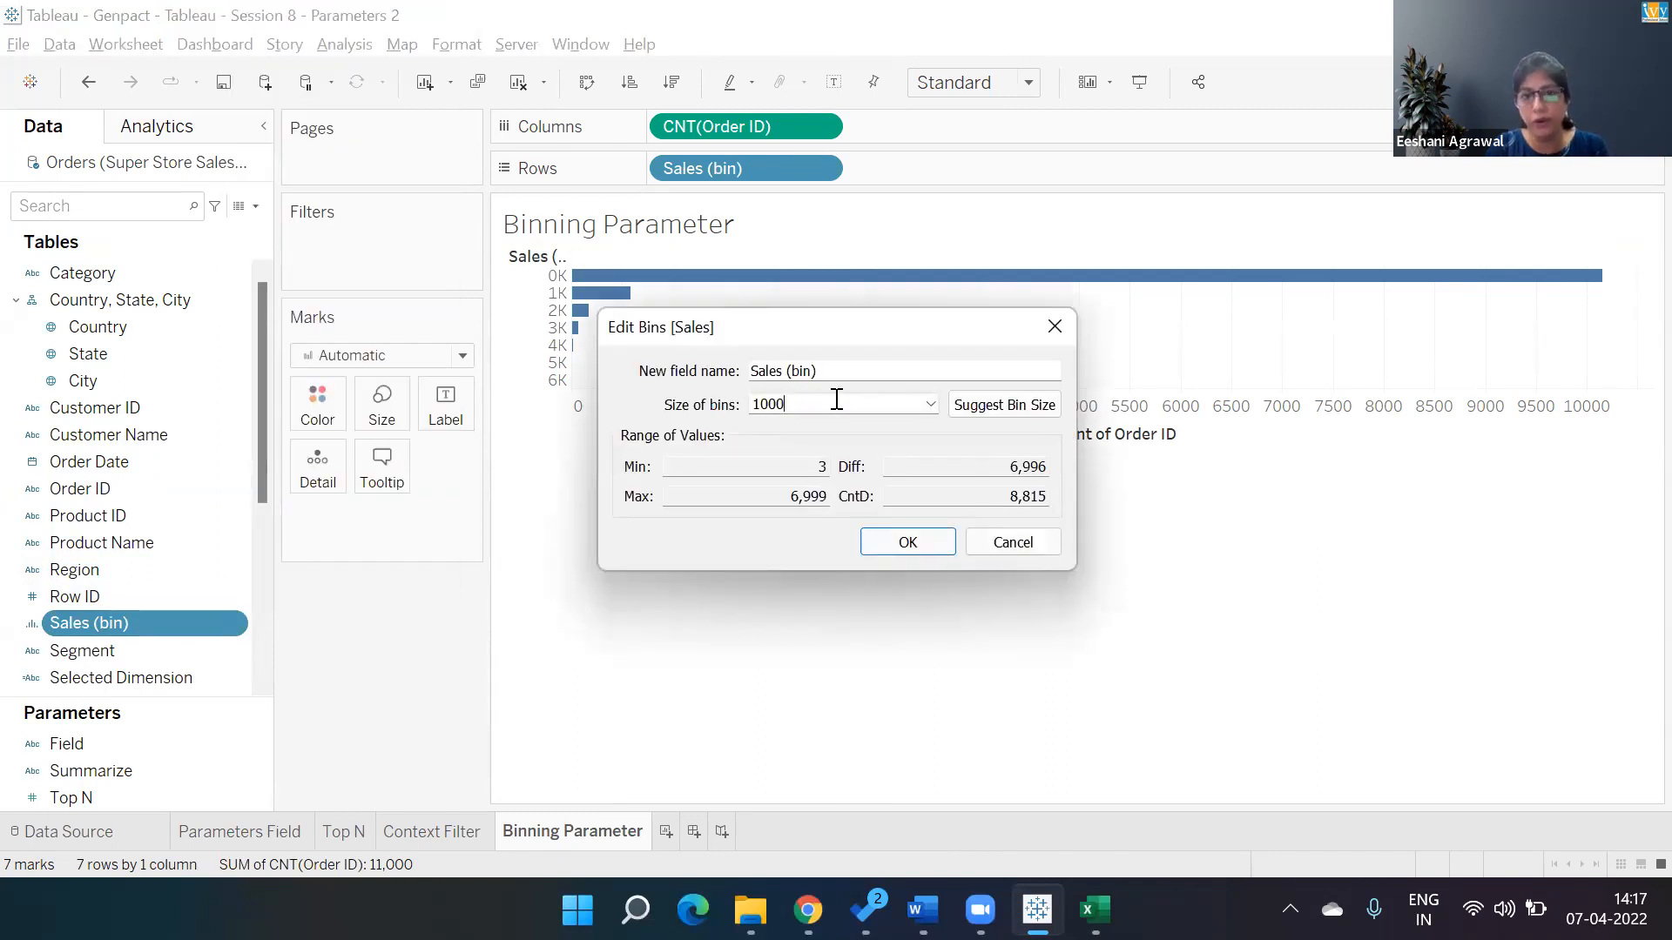
pyautogui.click(933, 406)
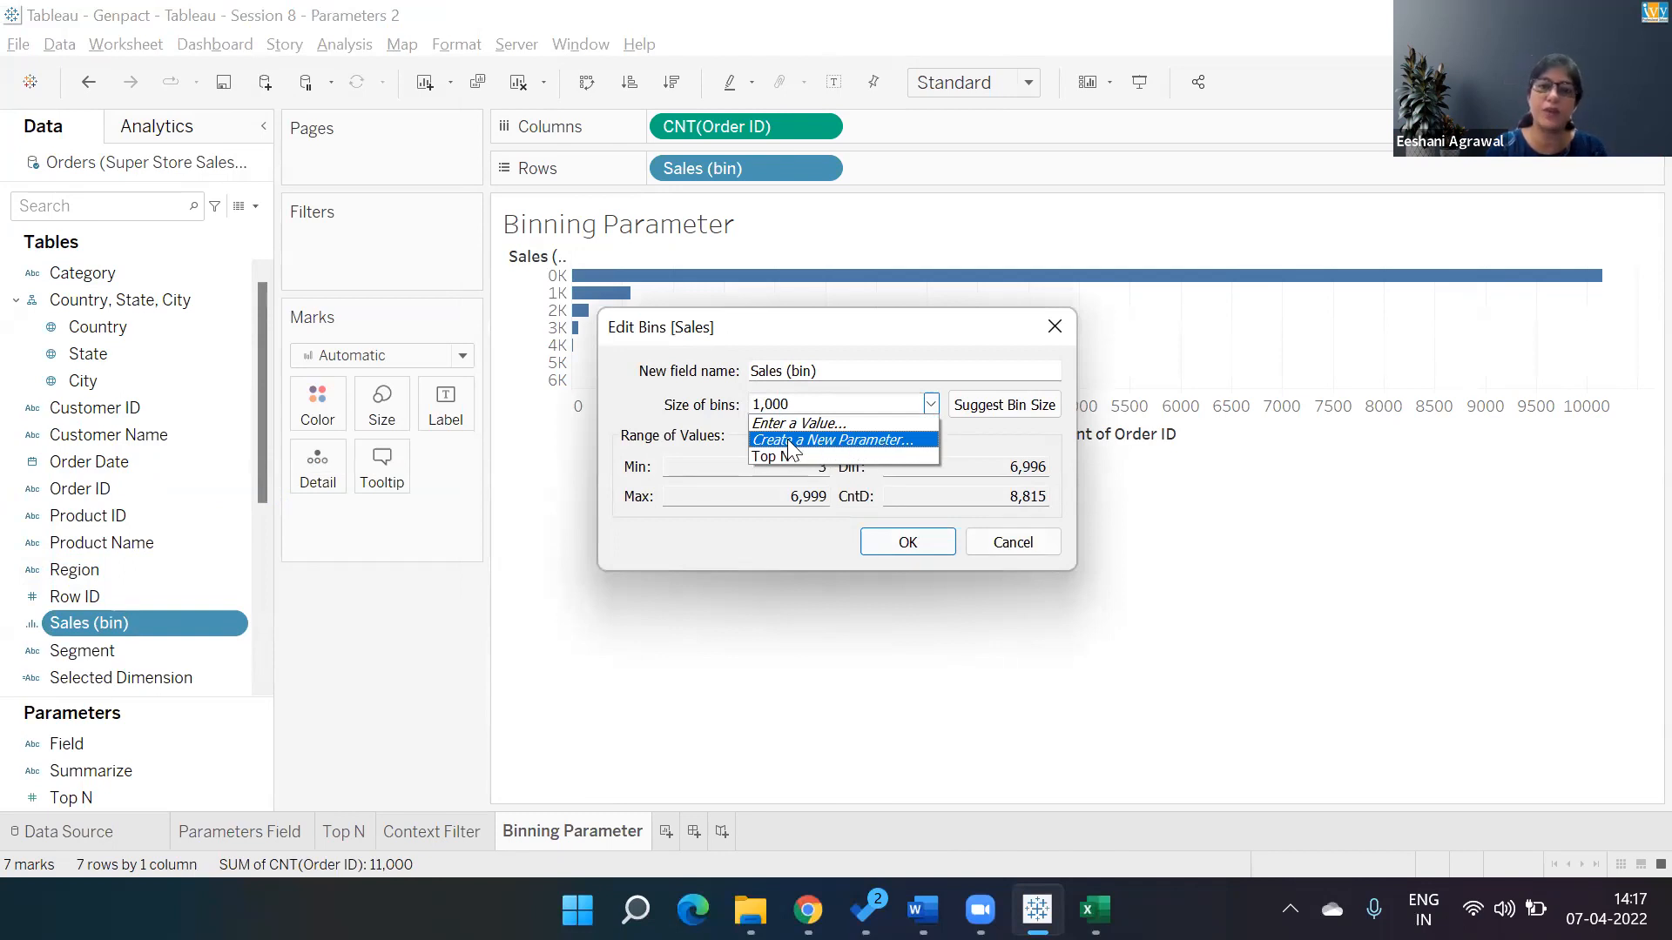
pyautogui.click(882, 444)
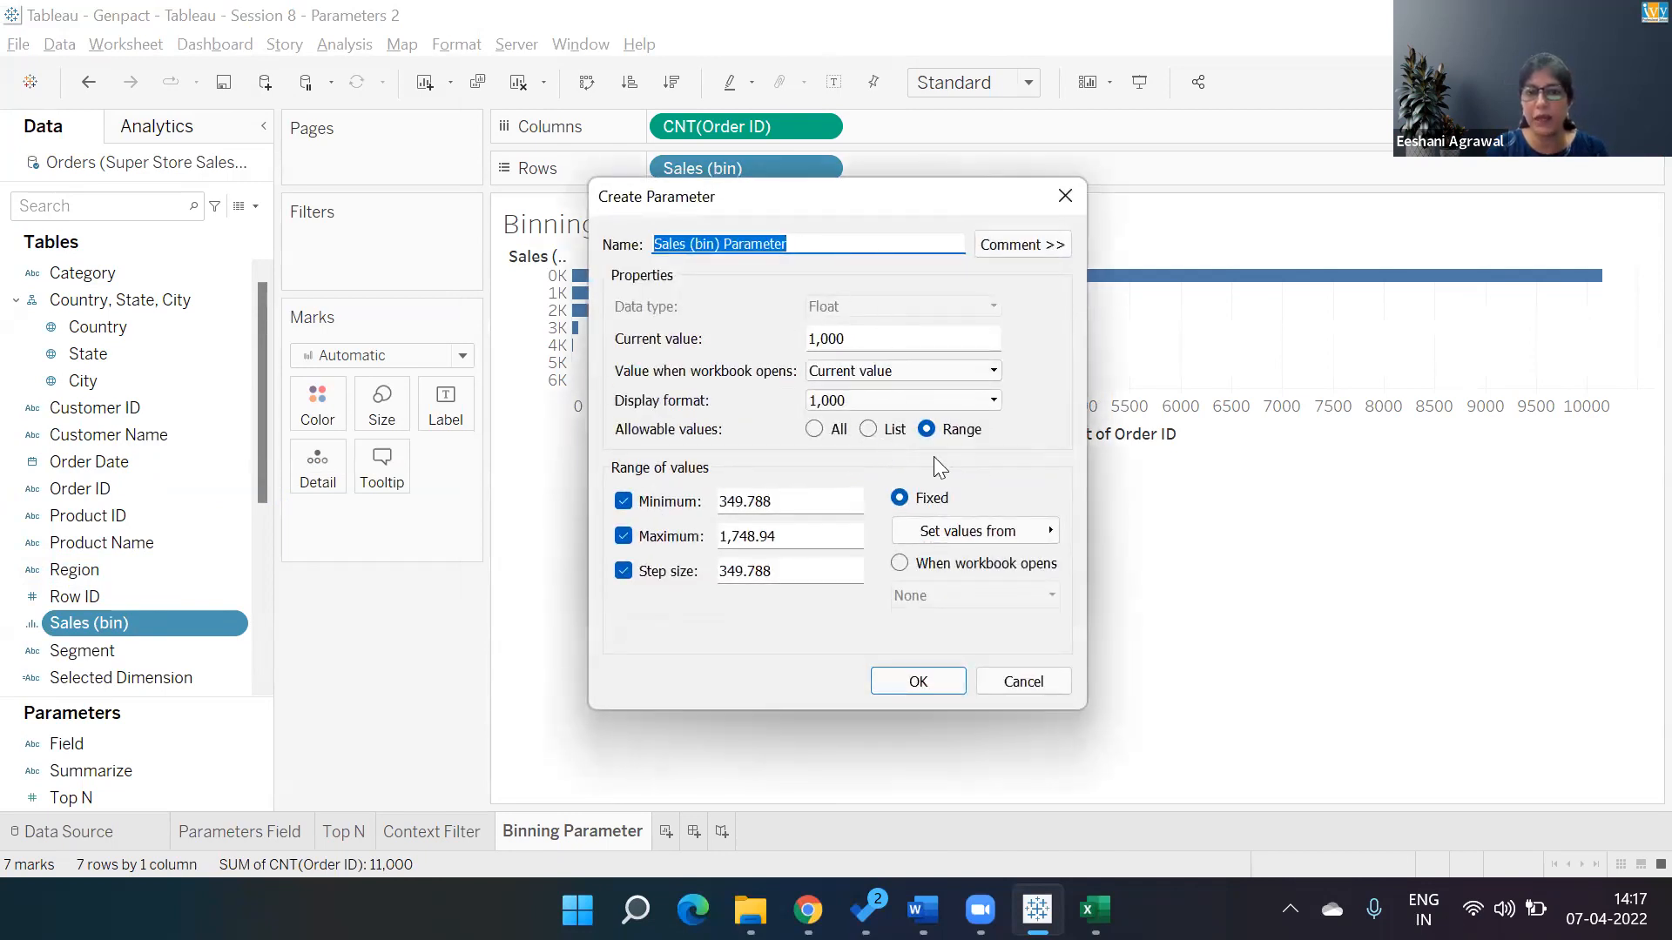
pyautogui.click(795, 511)
pyautogui.moveTo(747, 508); pyautogui.dragTo(638, 514)
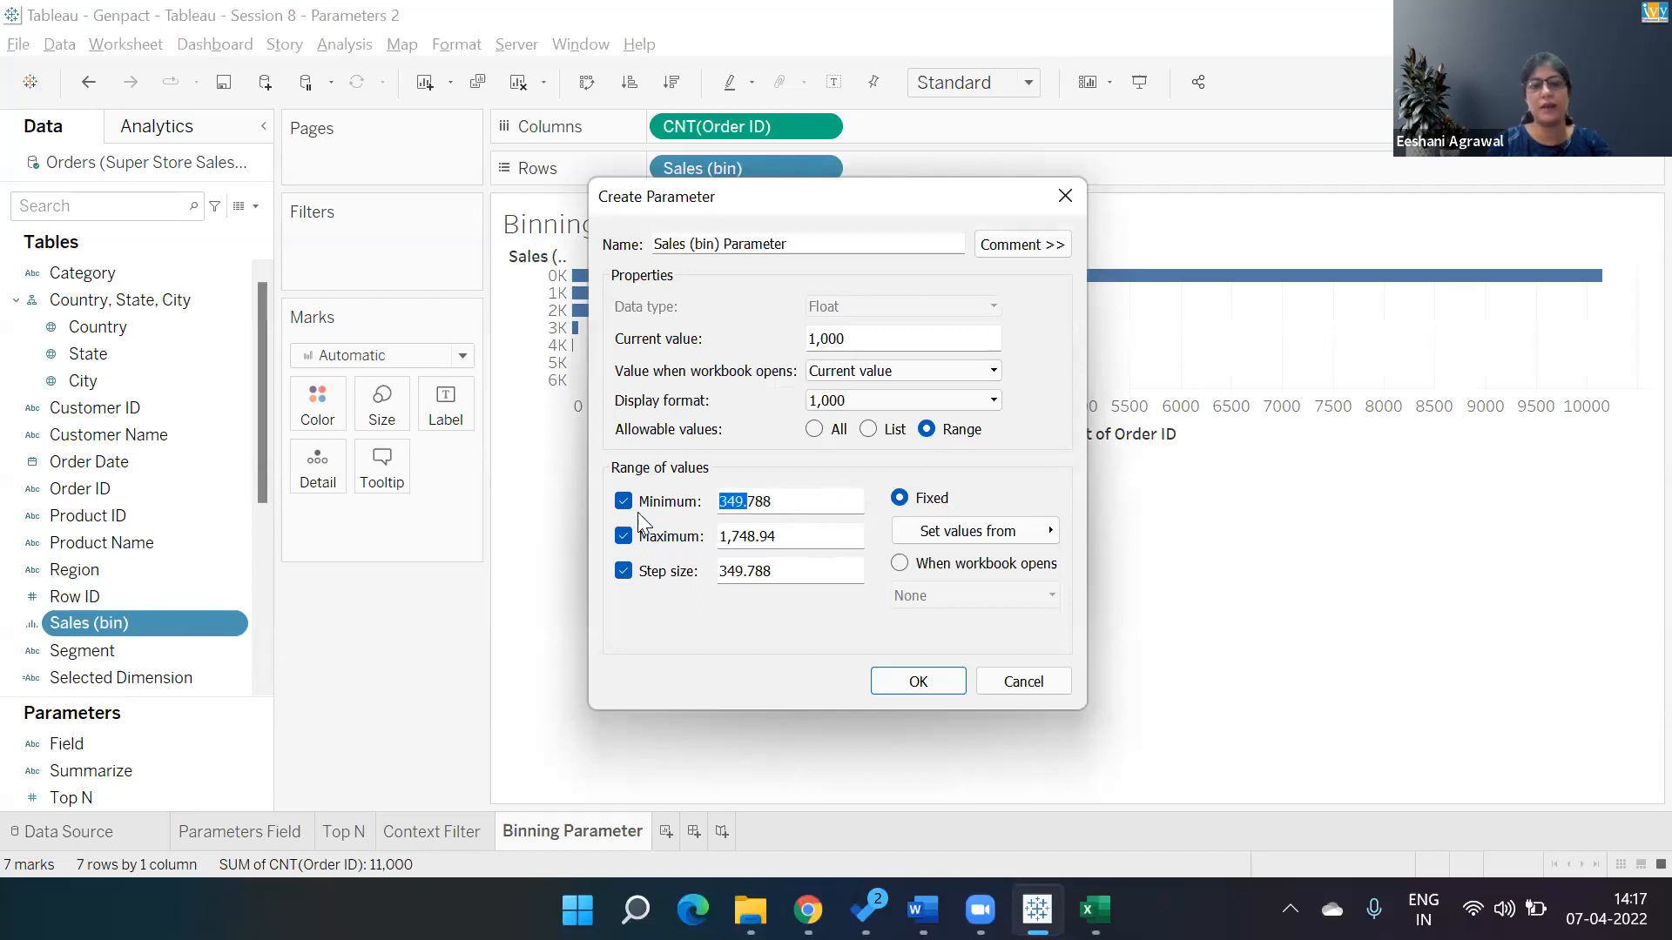
pyautogui.press('Right')
pyautogui.hotkey('shift', 'Left')
pyautogui.hotkey('shift', 'Left')
pyautogui.hotkey('shift', 'Left')
pyautogui.hotkey('shift', 'Left')
pyautogui.hotkey('shift', 'Left')
pyautogui.hotkey('shift', 'Left')
pyautogui.hotkey('shift', 'Left')
pyautogui.write('100')
# Set the parameter's maximum to 2000 and step size to 100, and apply it as the bin size.
pyautogui.press('Tab')
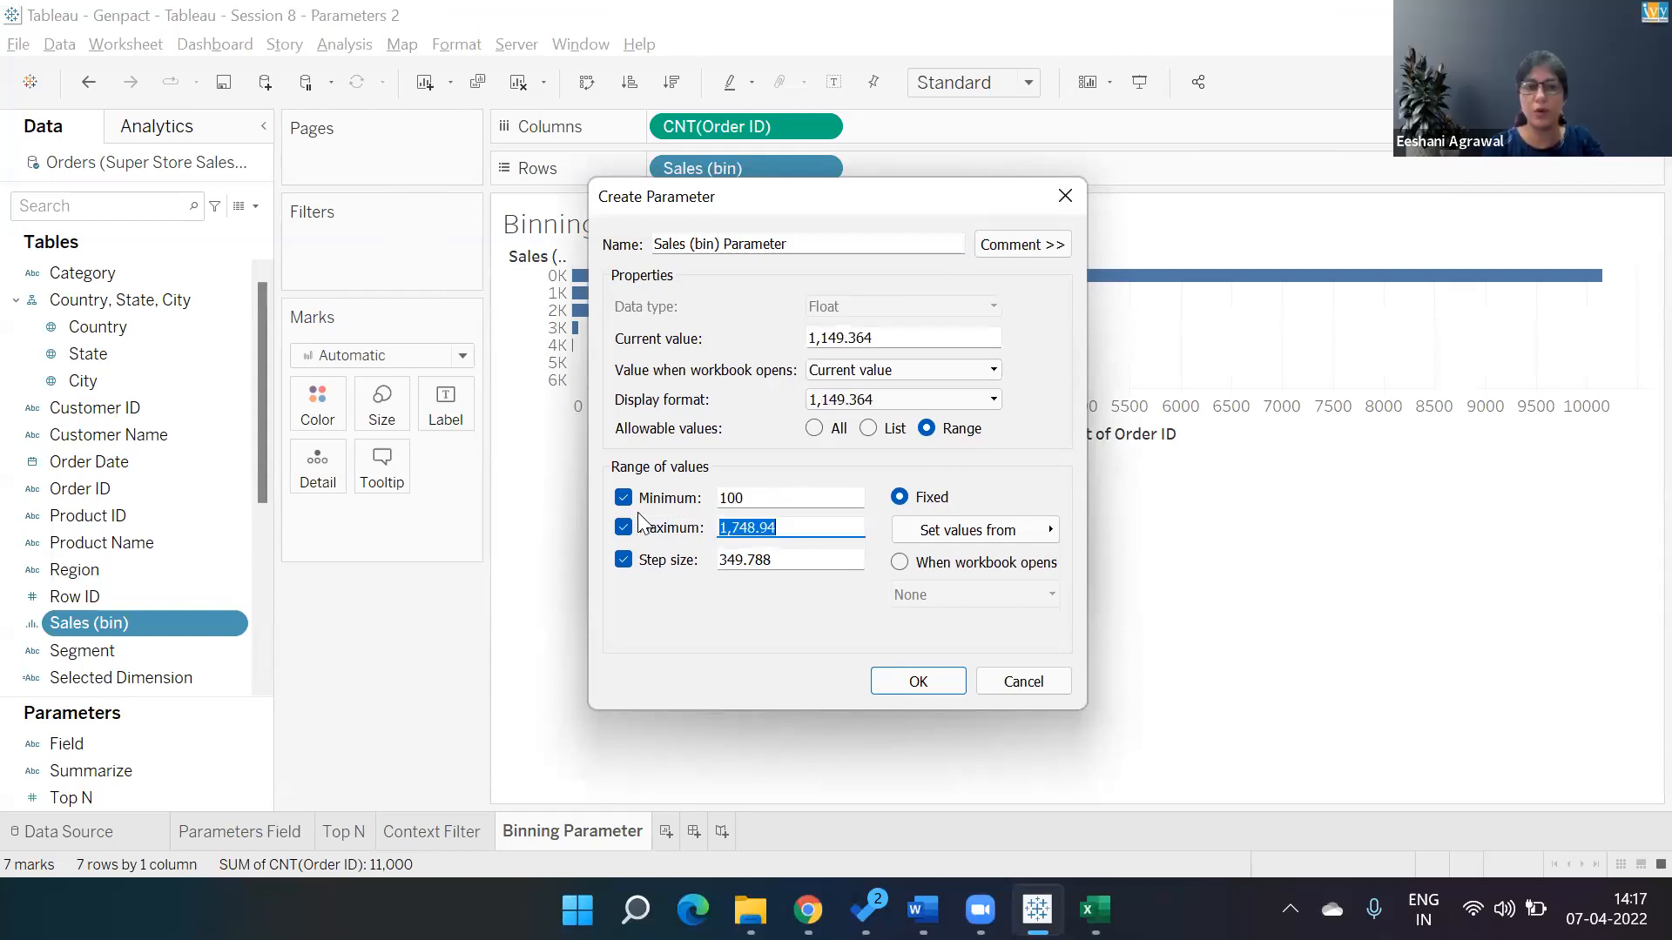
pyautogui.write('2000')
pyautogui.press('Tab')
pyautogui.press('Tab')
pyautogui.press('Tab')
pyautogui.press('Tab')
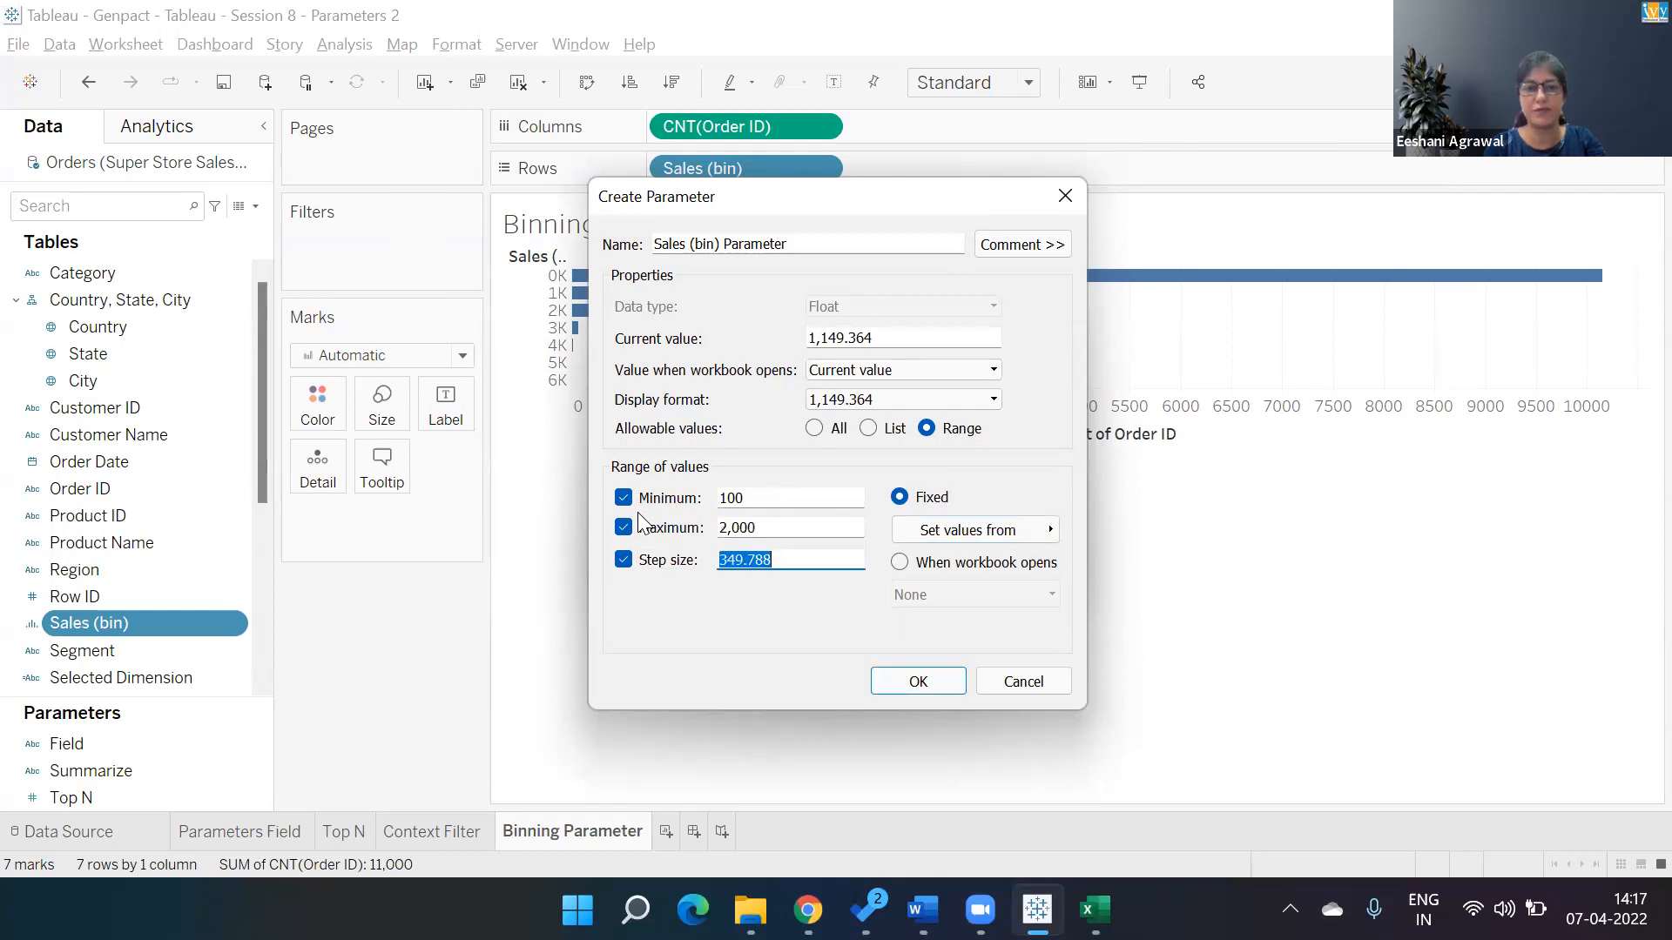
pyautogui.write('100')
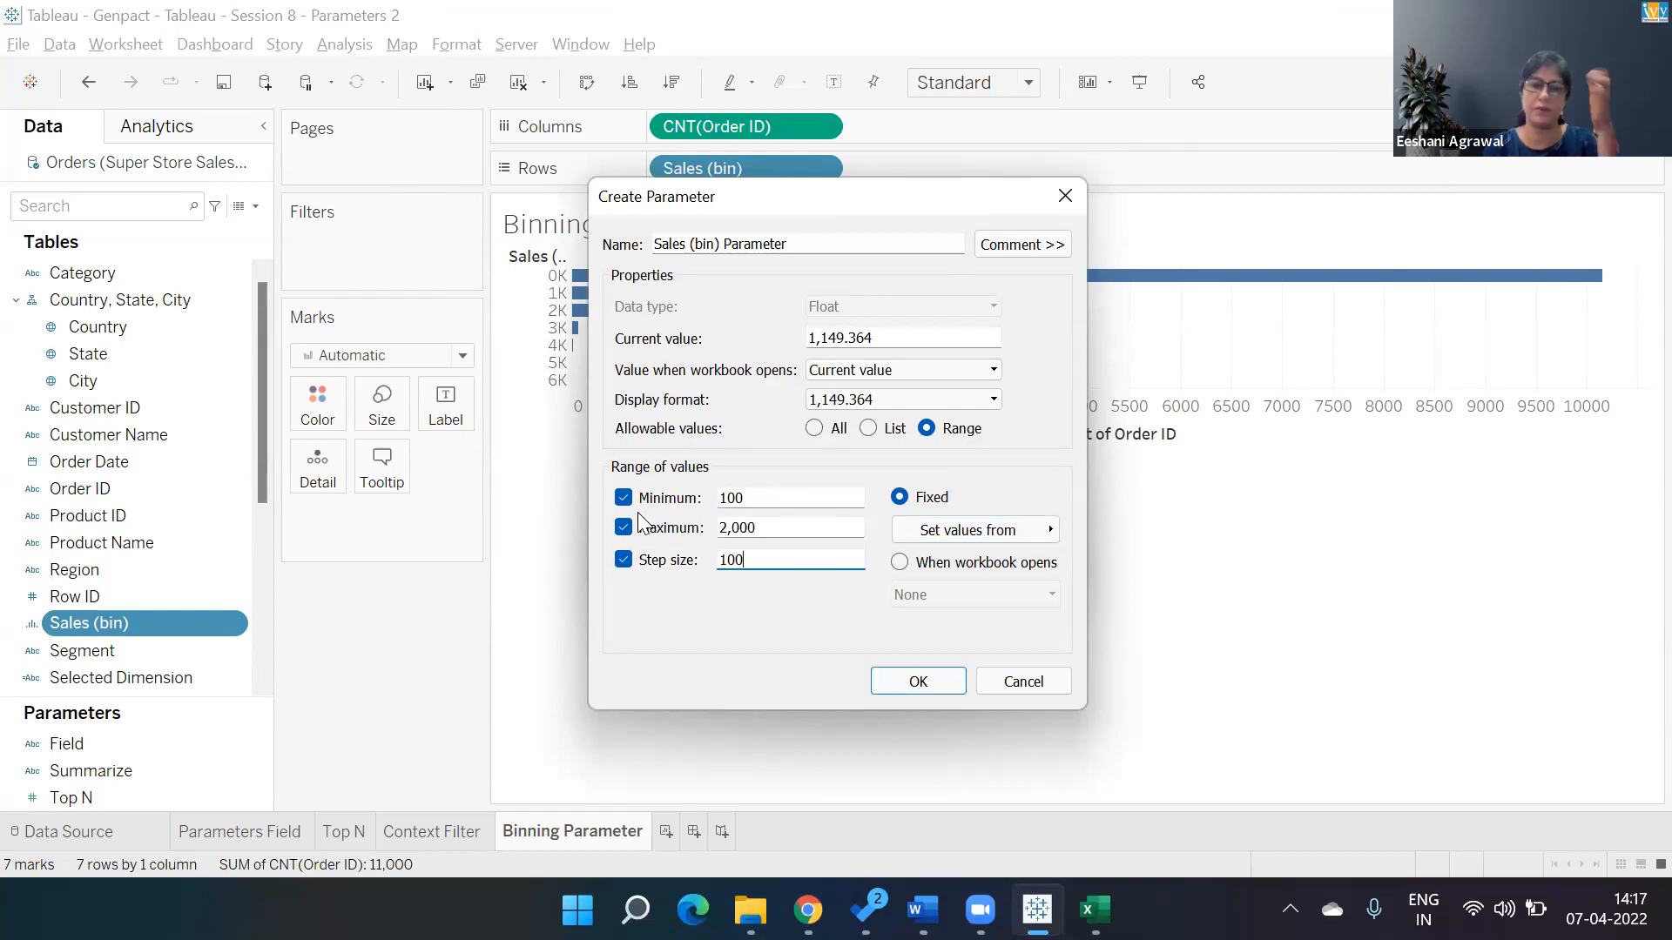
pyautogui.click(942, 681)
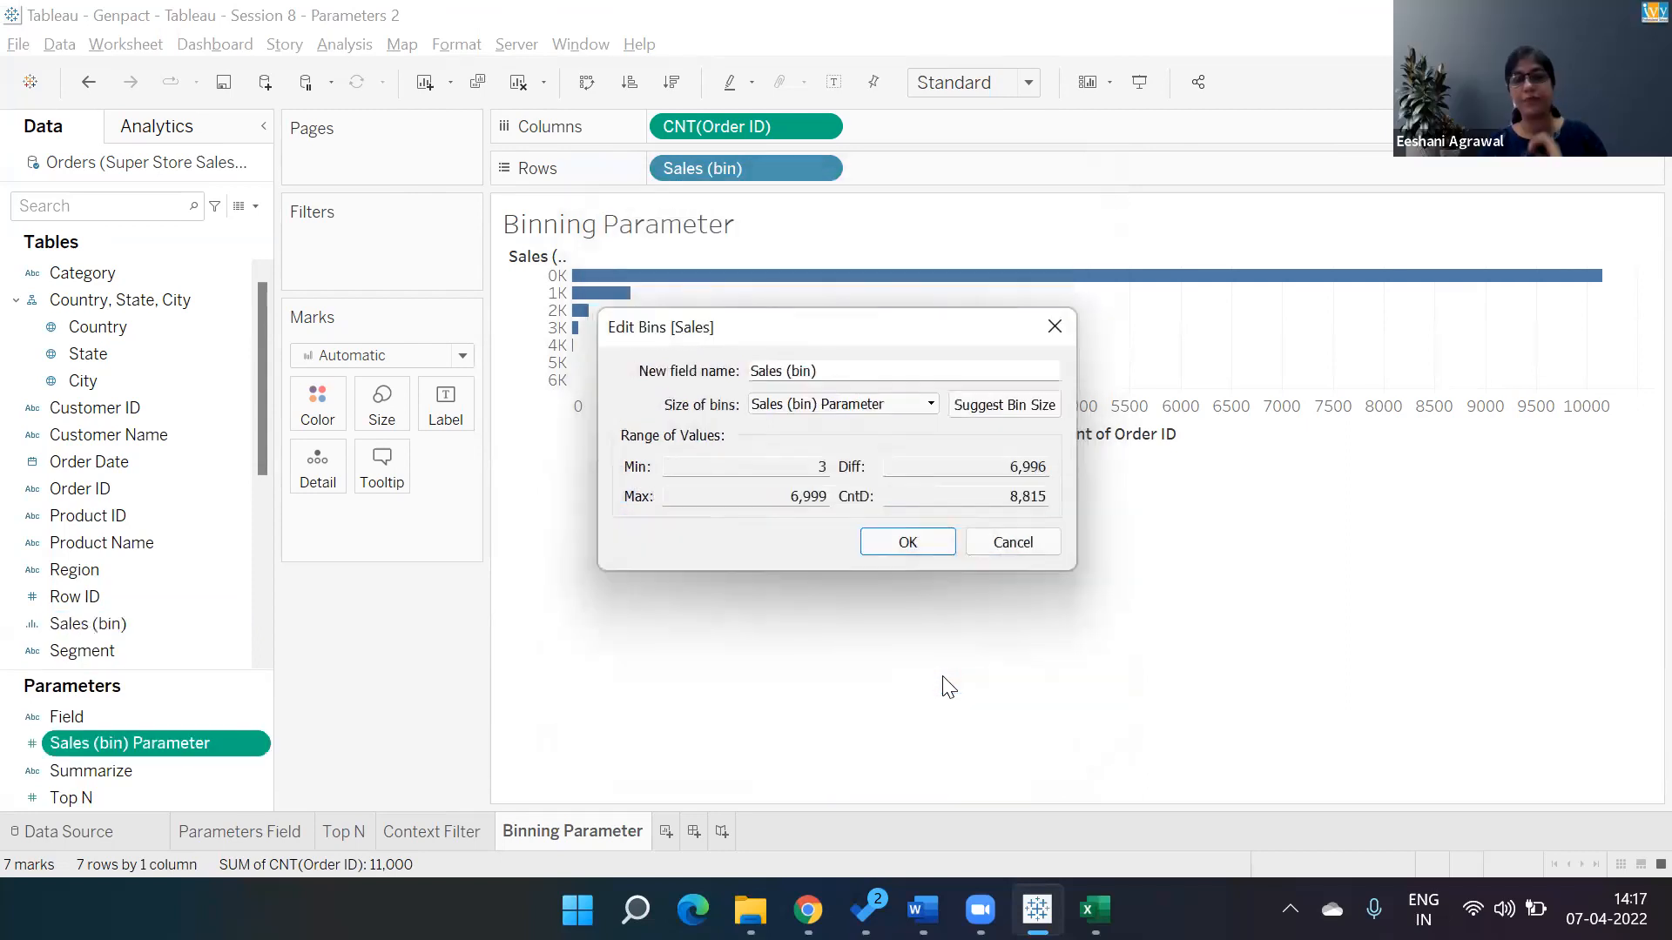
pyautogui.click(937, 541)
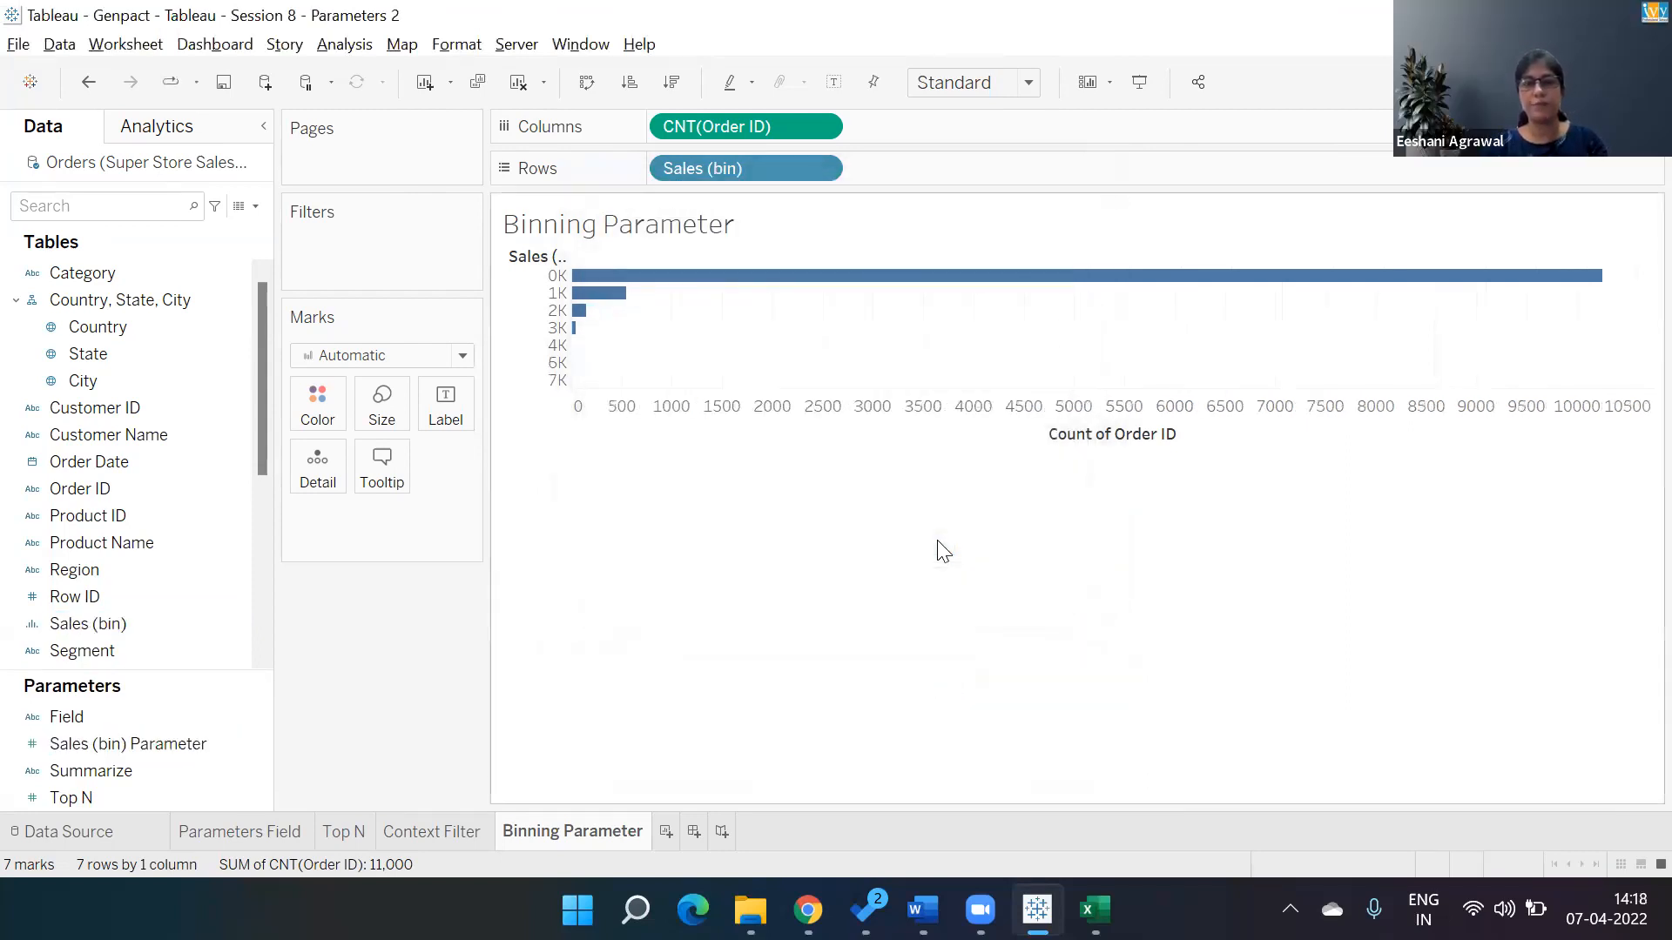
# Show the Sales (bin) Parameter control and step its value down to 200.
pyautogui.rightClick(96, 745)
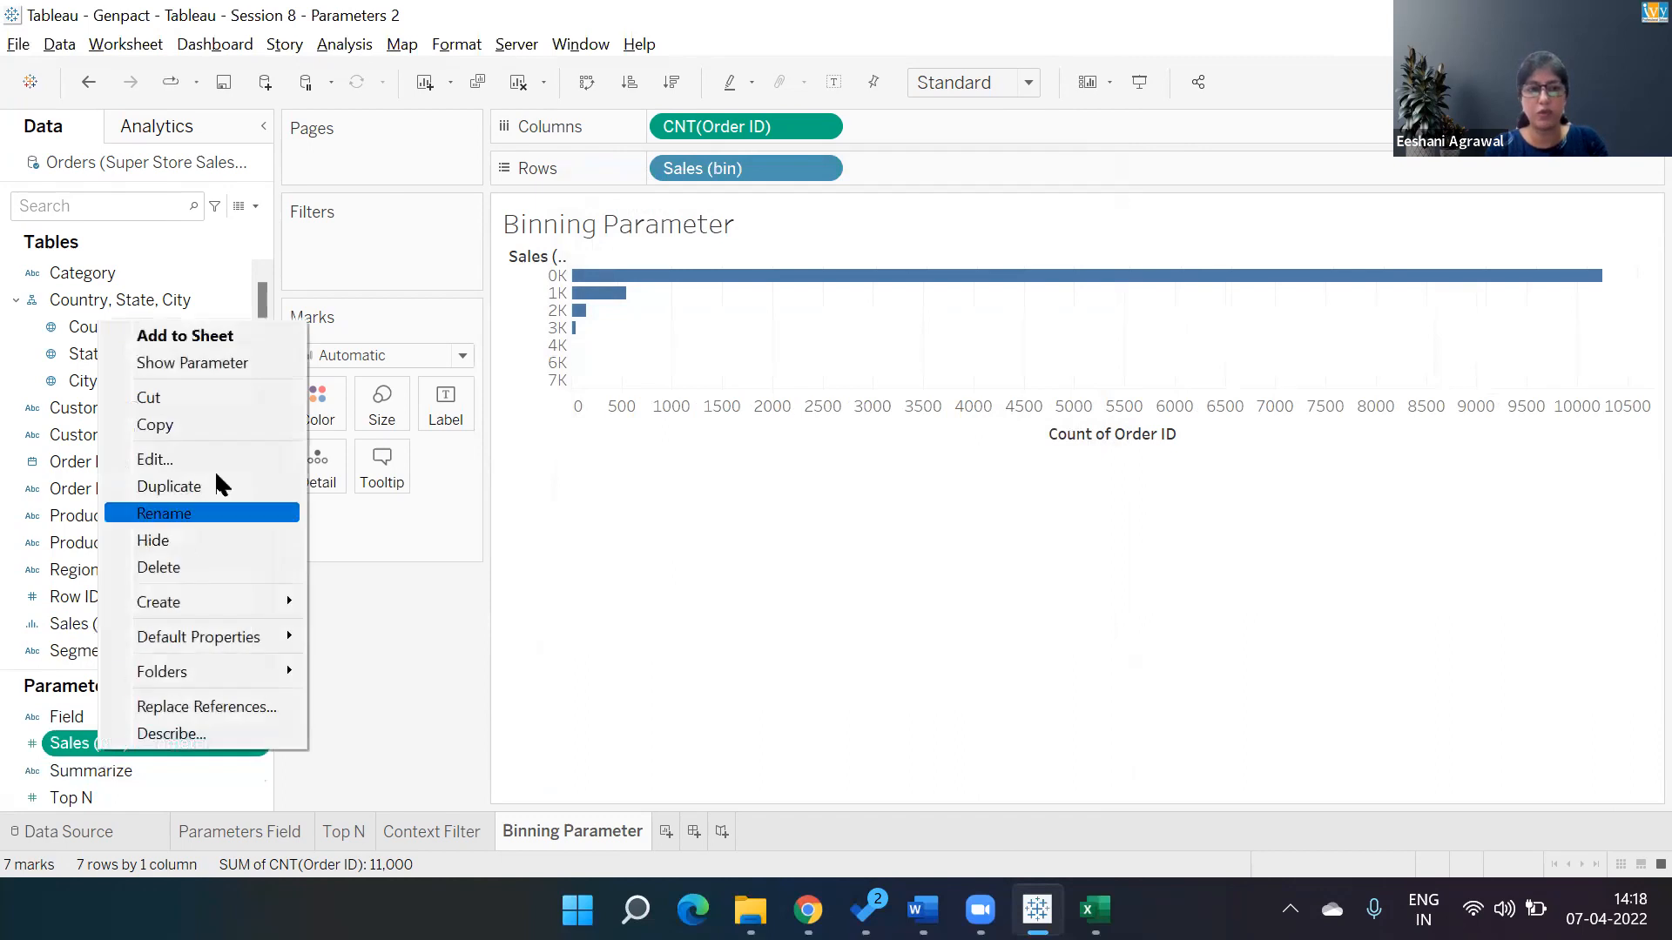
pyautogui.click(230, 370)
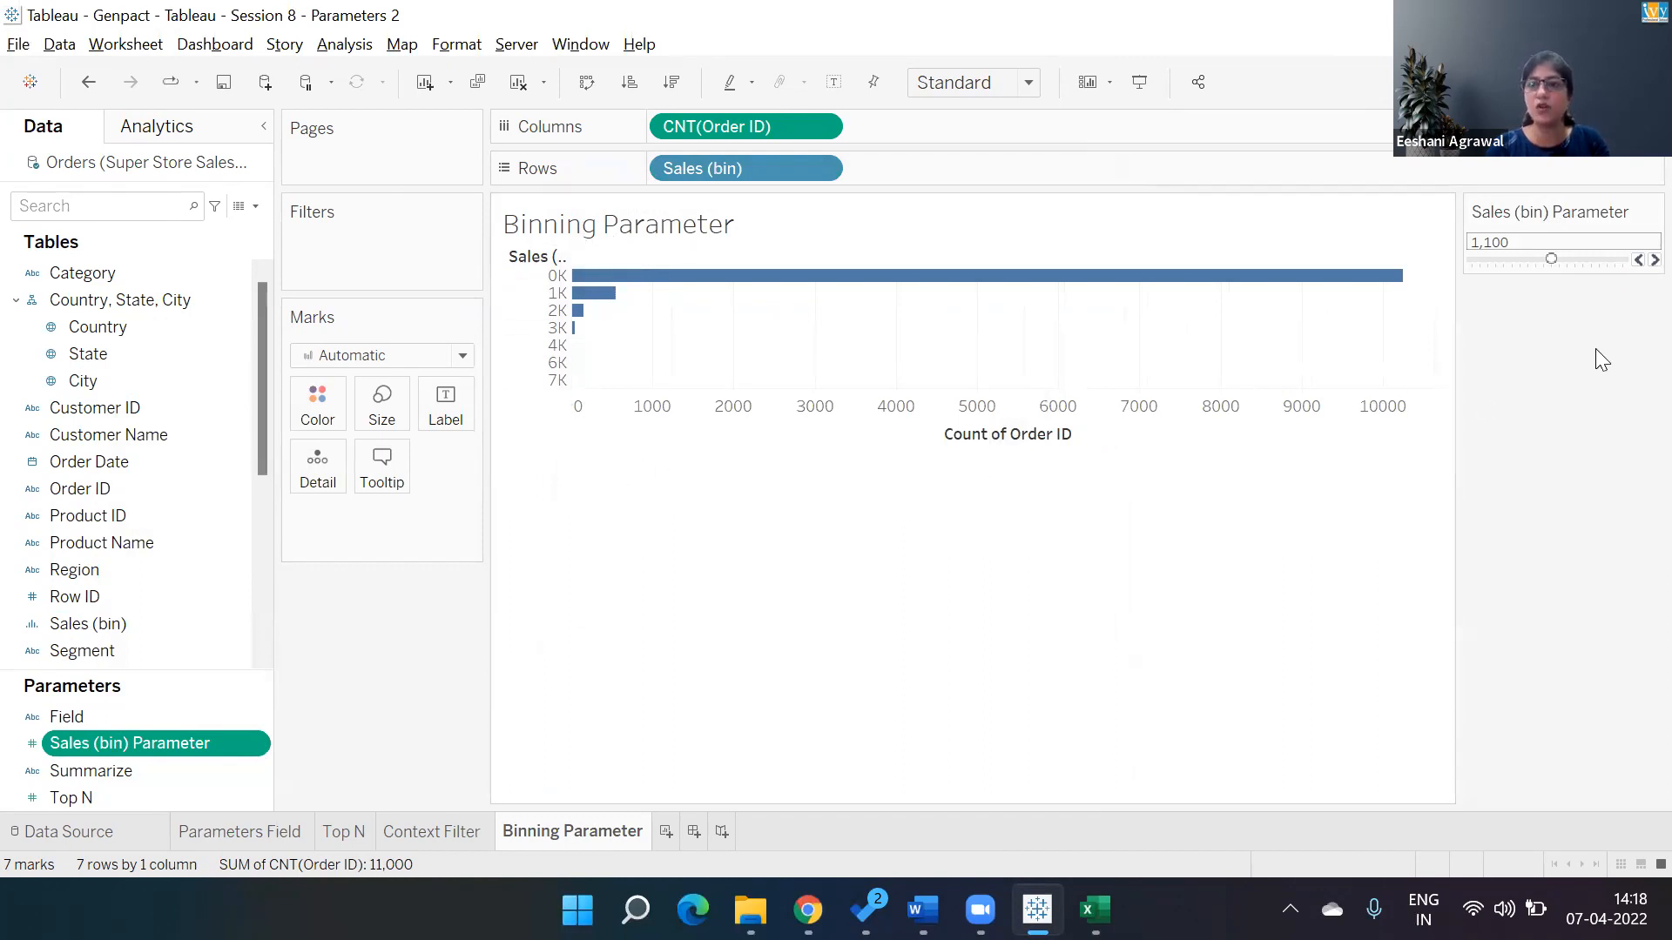
pyautogui.click(1629, 257)
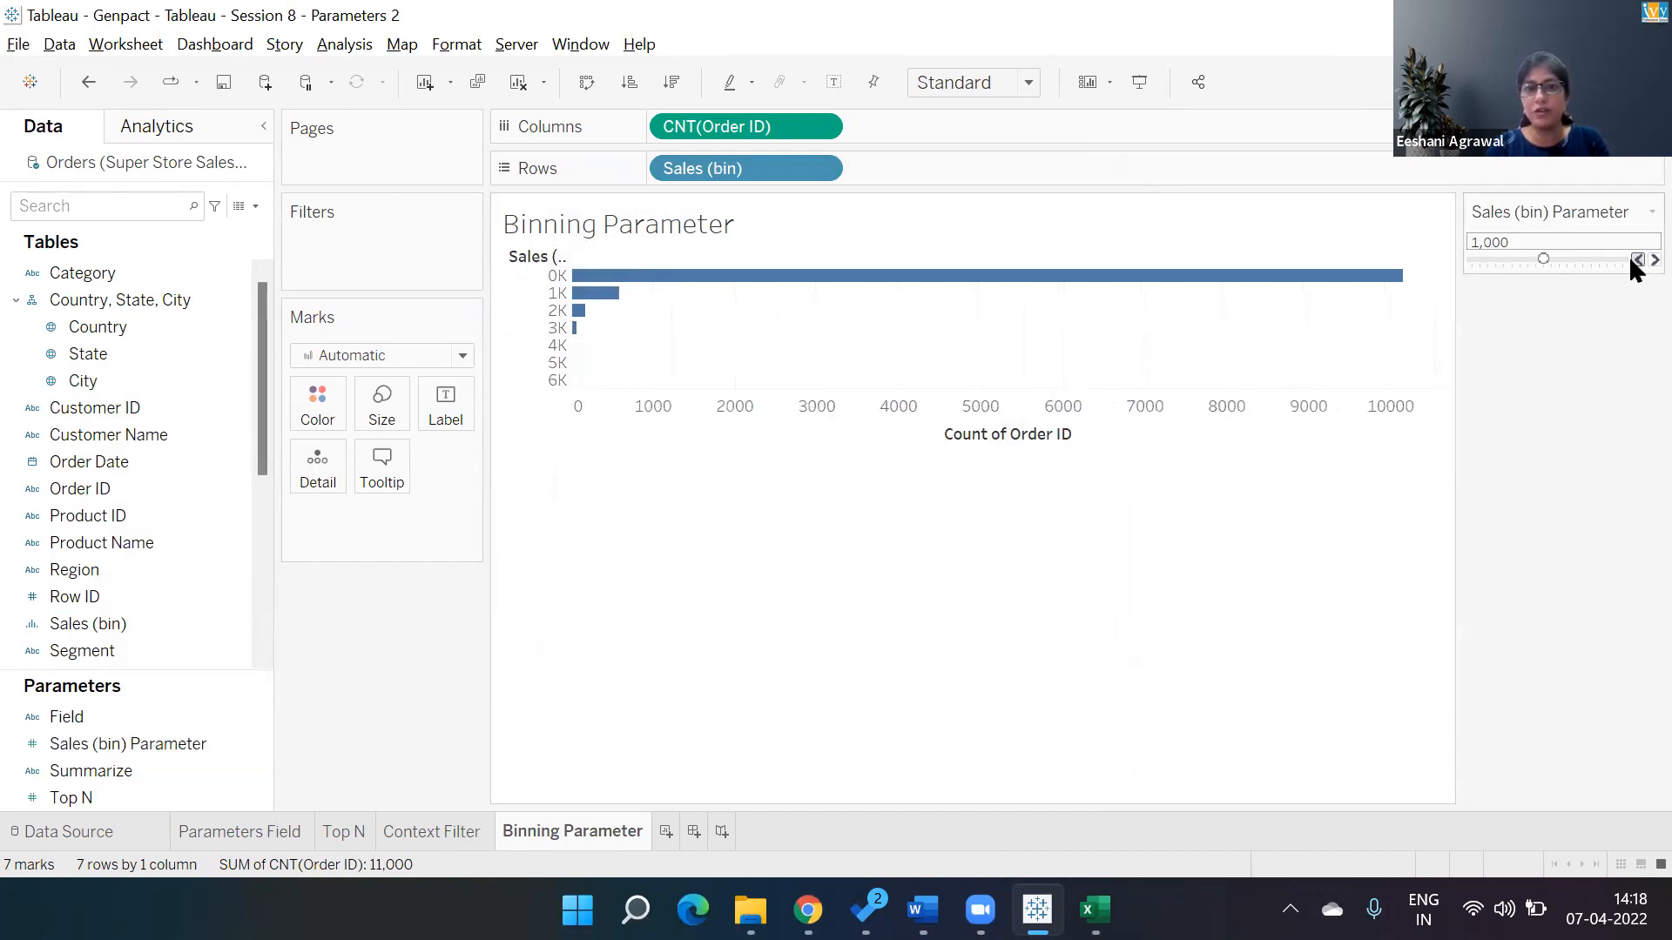
pyautogui.click(1629, 257)
pyautogui.click(1637, 260)
pyautogui.click(1637, 260)
pyautogui.click(1637, 259)
pyautogui.click(1637, 260)
pyautogui.click(1637, 259)
pyautogui.click(1637, 260)
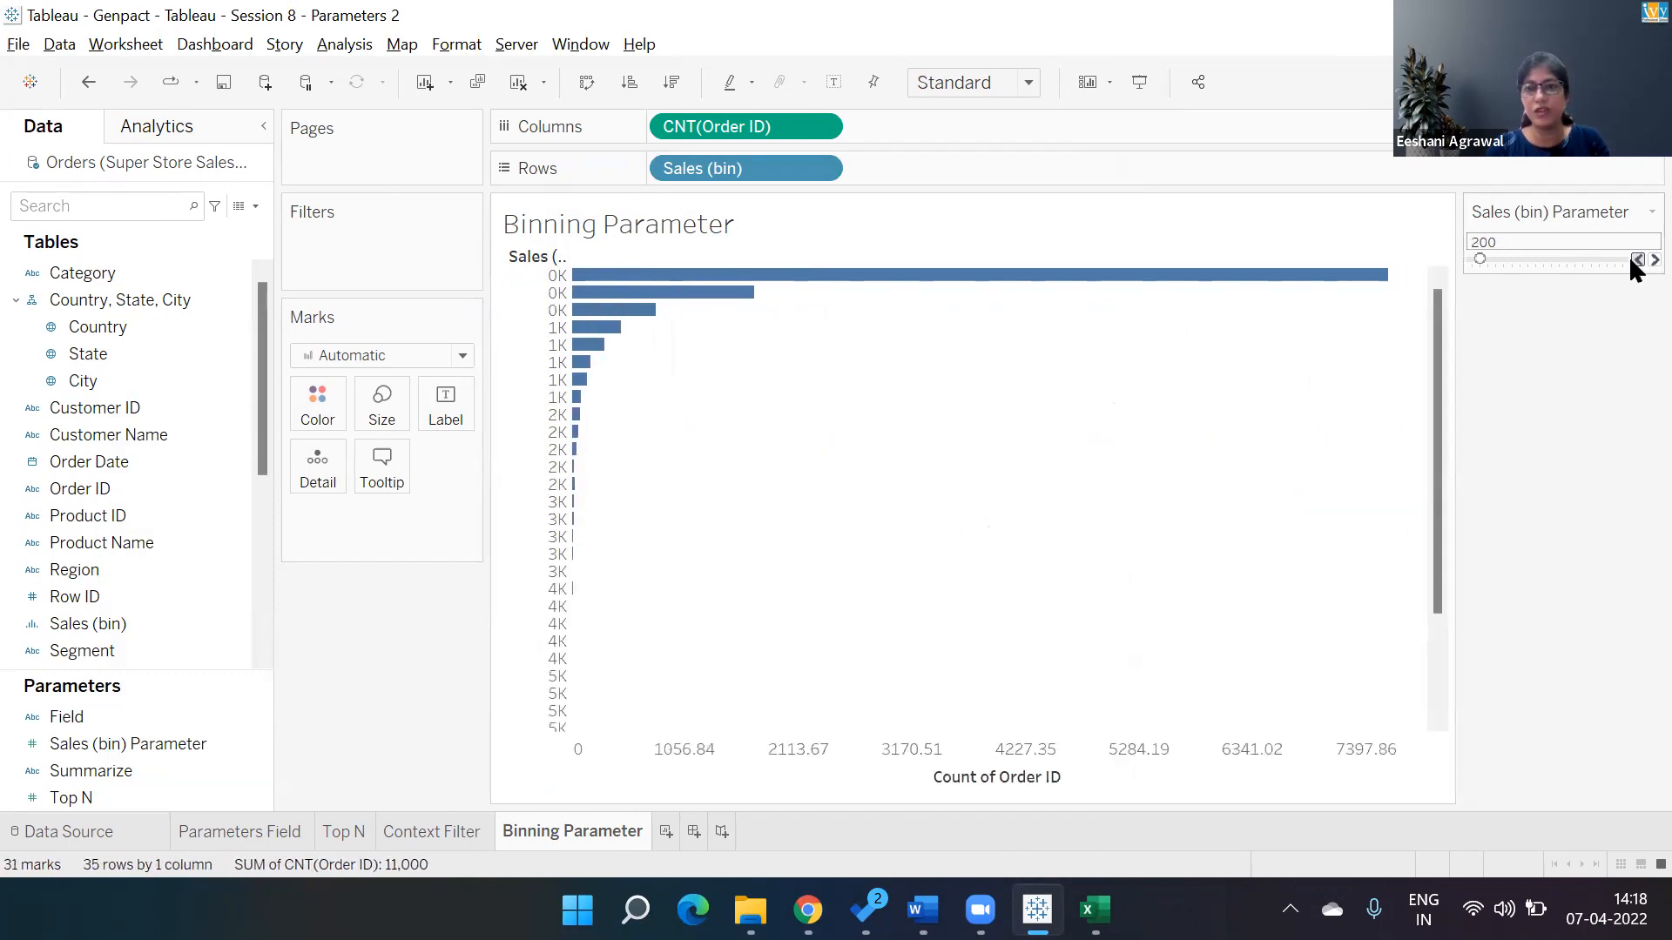
# Step the Sales (bin) Parameter down to 100.
pyautogui.click(1637, 260)
pyautogui.click(1636, 259)
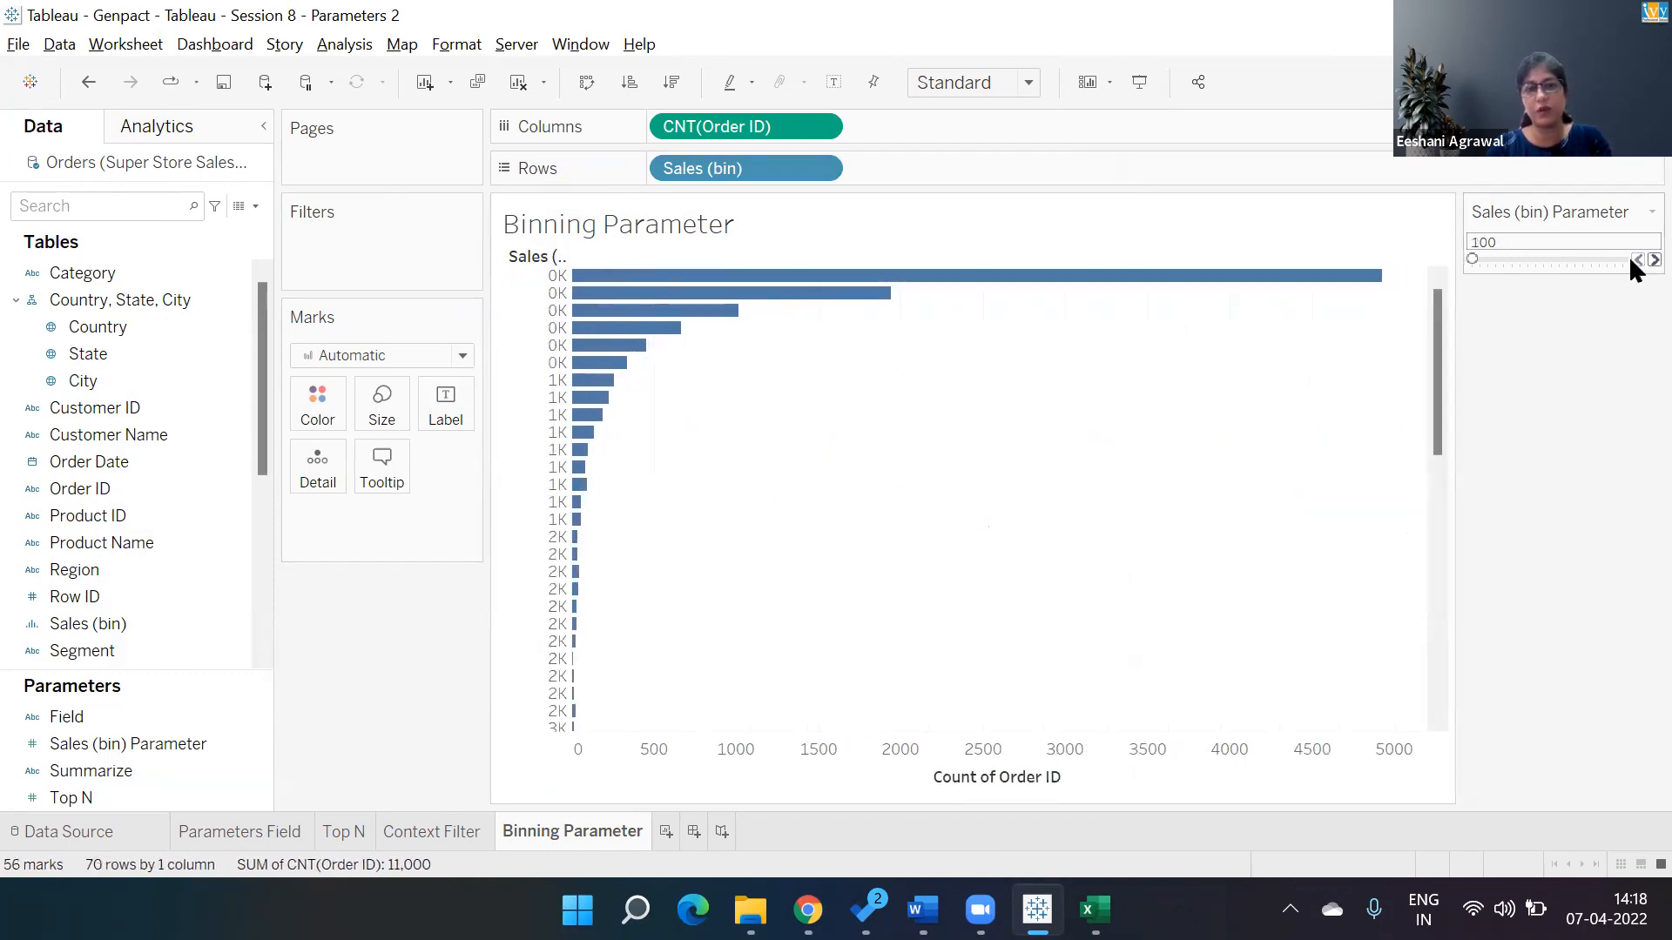
pyautogui.moveTo(1346, 291)
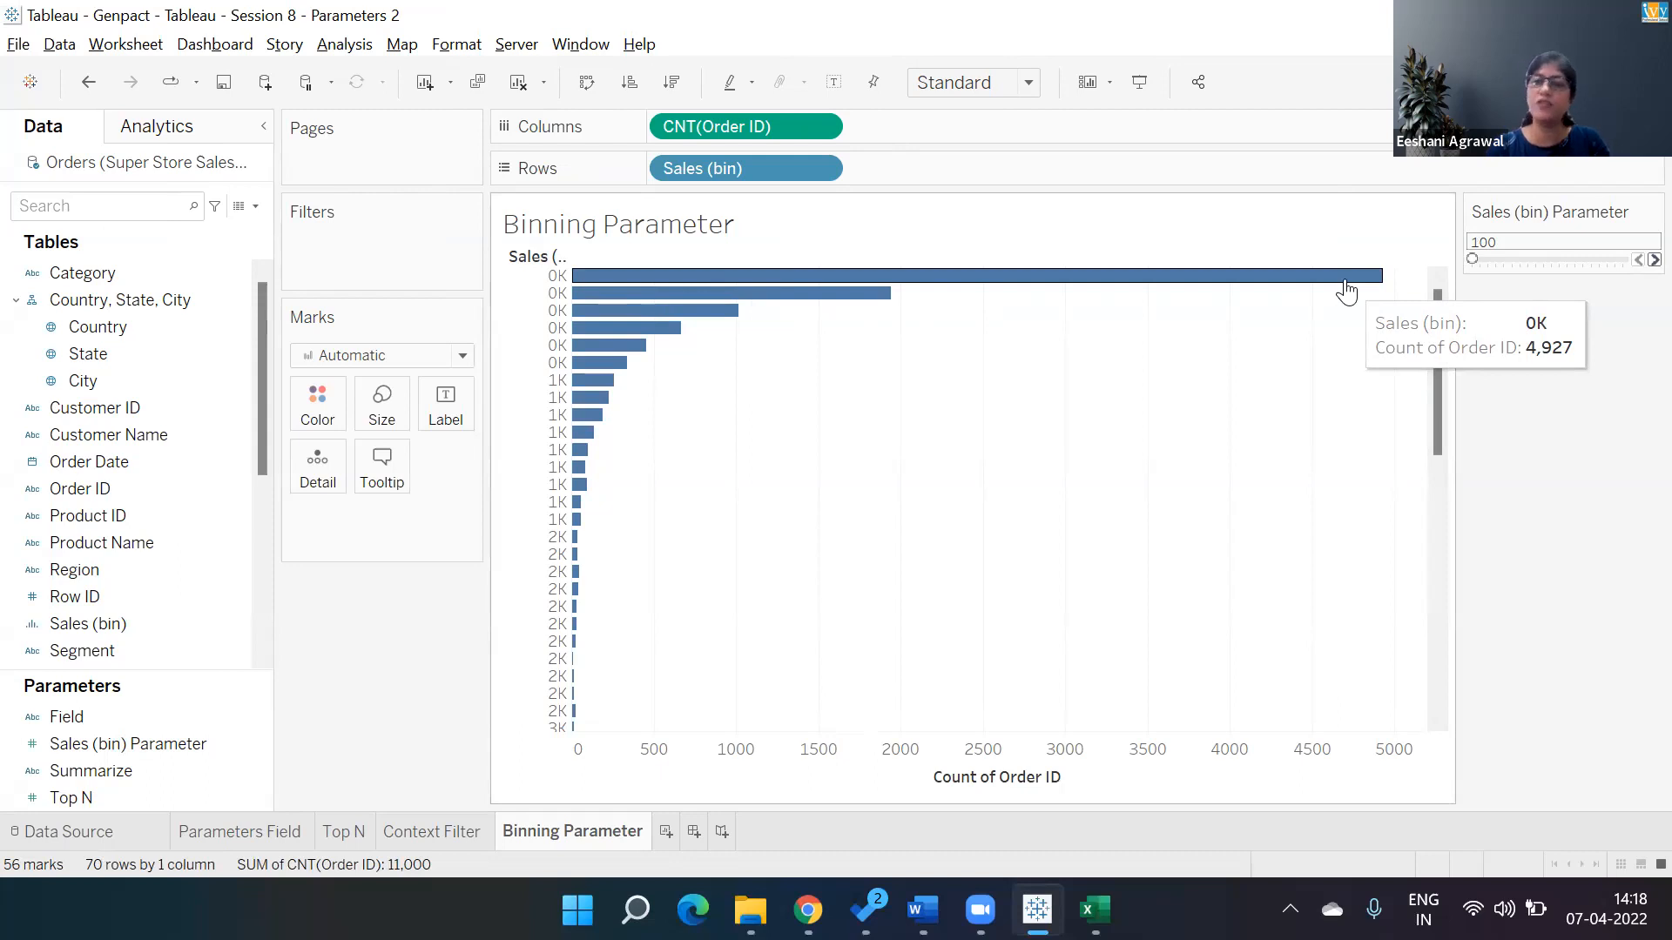
# Step the Sales (bin) Parameter up to 600 and back down to 100.
pyautogui.click(1632, 260)
pyautogui.click(1632, 259)
pyautogui.click(1632, 259)
pyautogui.click(1632, 260)
pyautogui.click(1632, 260)
pyautogui.click(1636, 260)
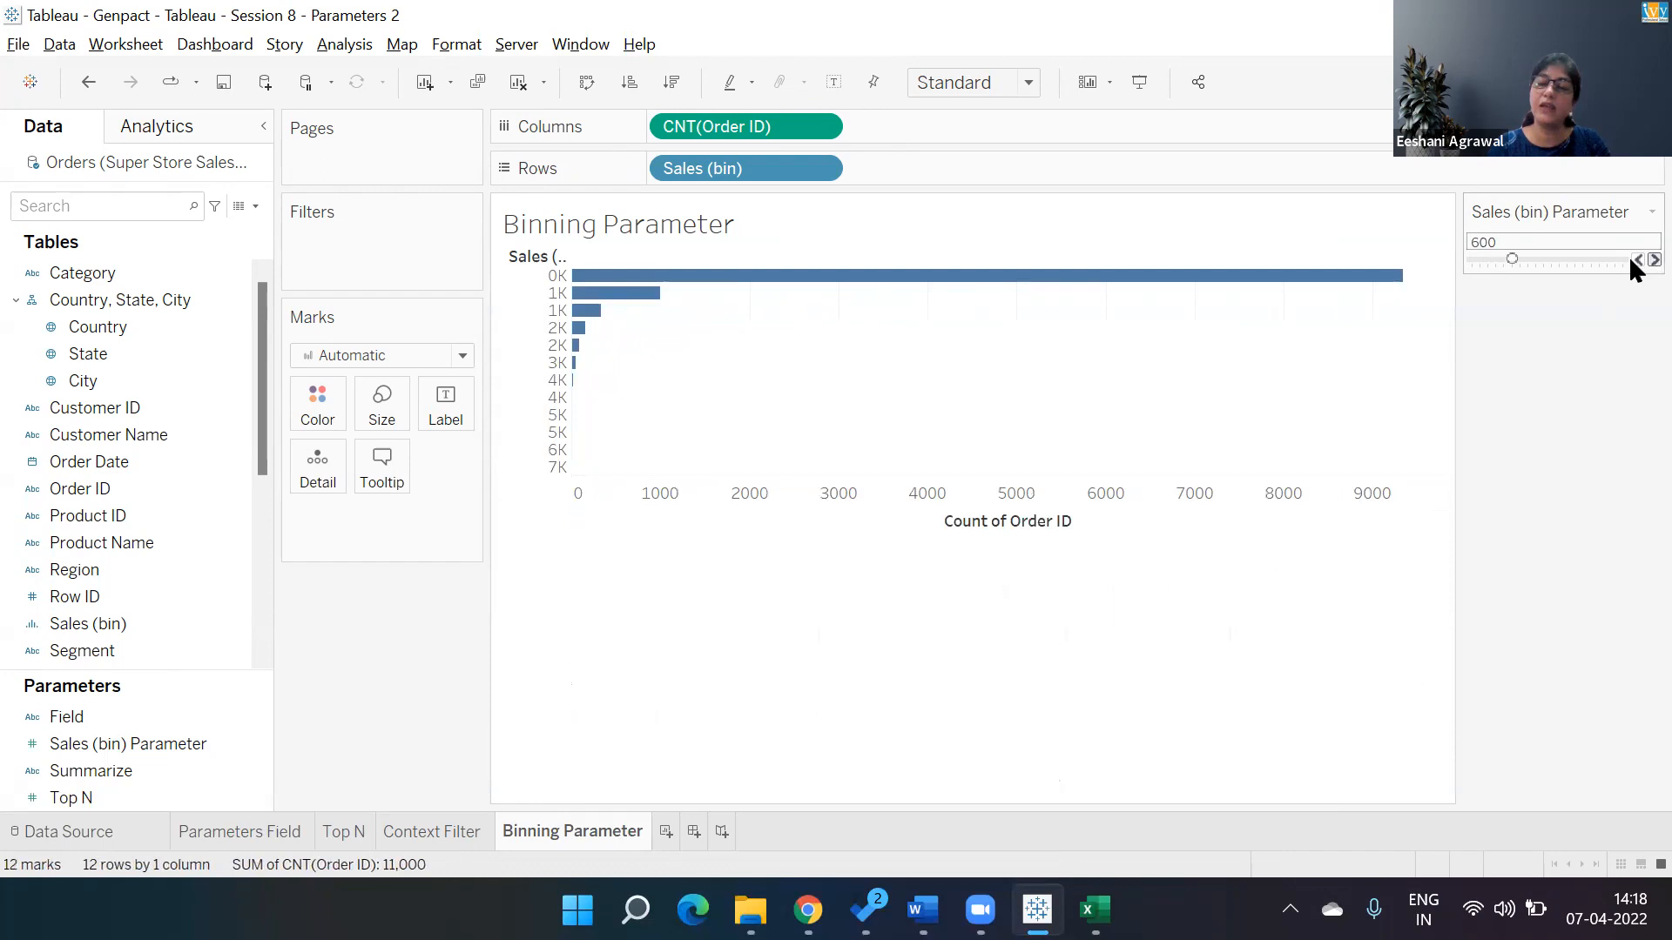
pyautogui.click(1636, 259)
pyautogui.click(1636, 259)
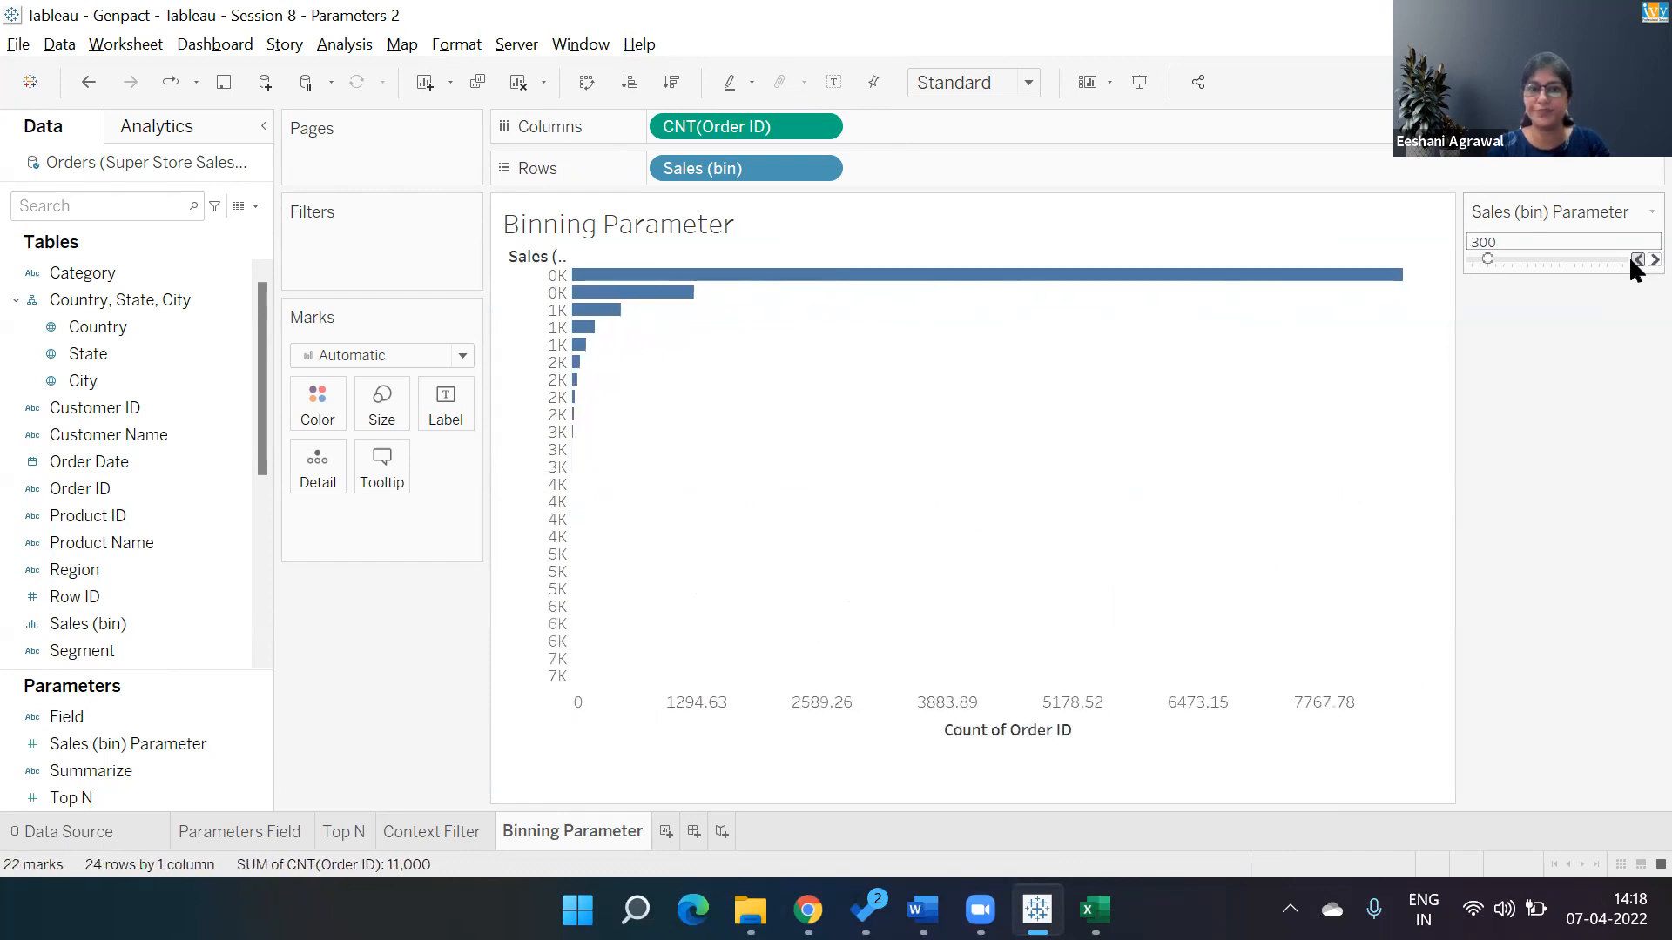
pyautogui.click(1636, 260)
pyautogui.click(1636, 260)
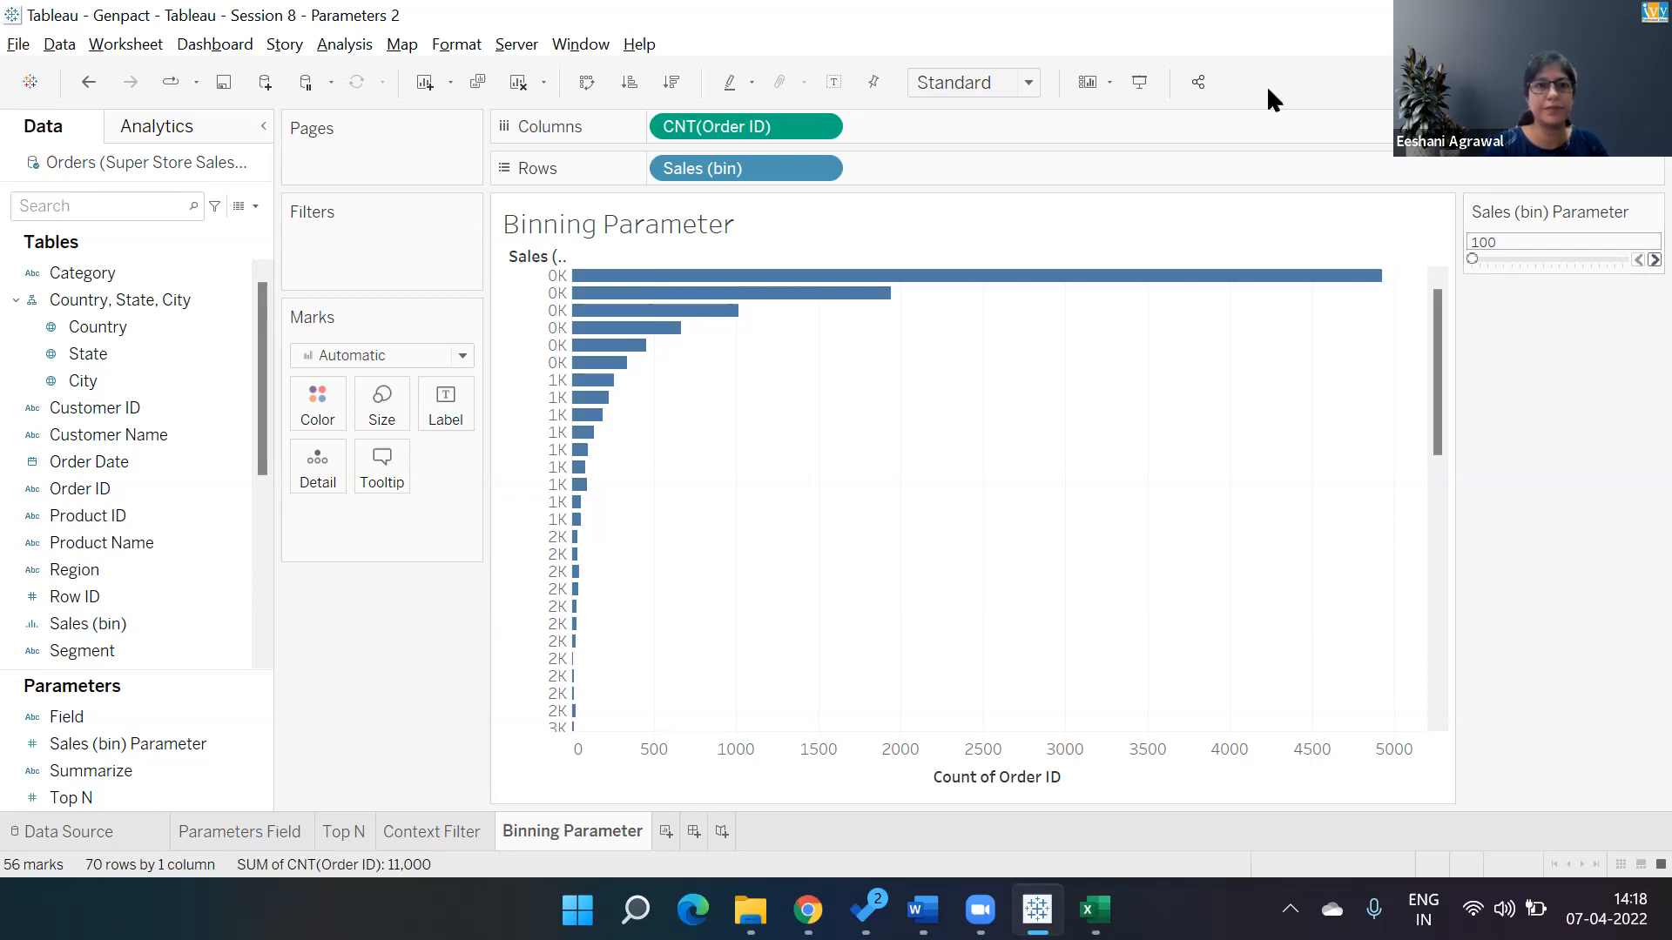
# Swap rows and columns so the bins run along the horizontal axis, and set the Sales (bin) Parameter to 1,000.
pyautogui.click(587, 83)
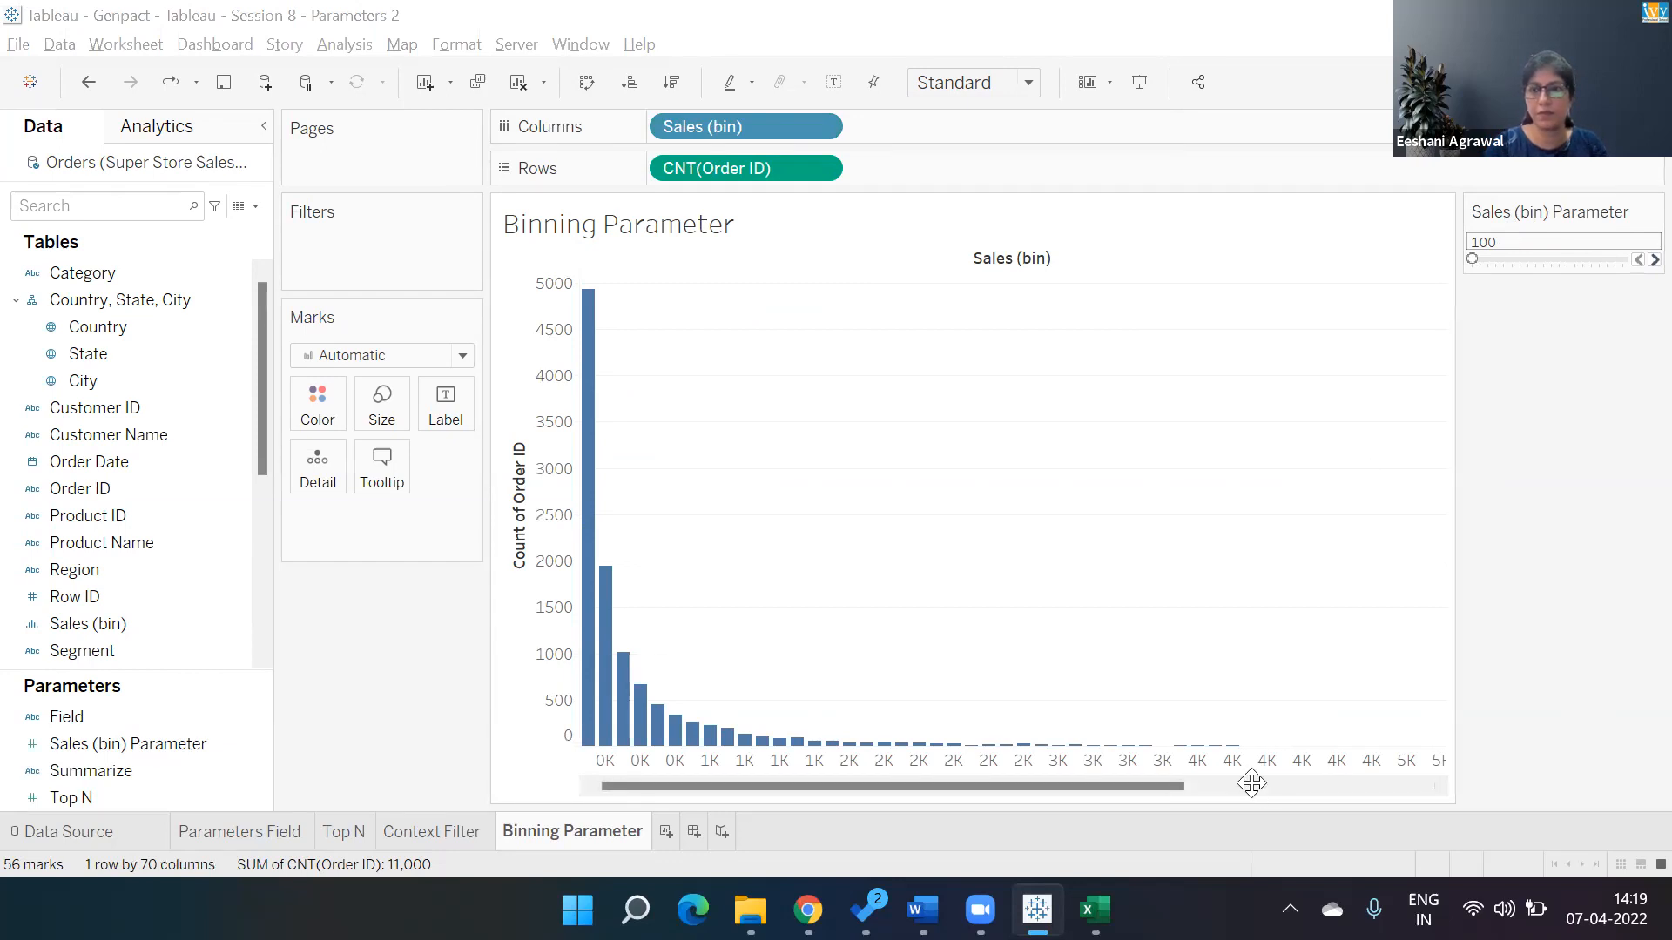
pyautogui.click(1539, 260)
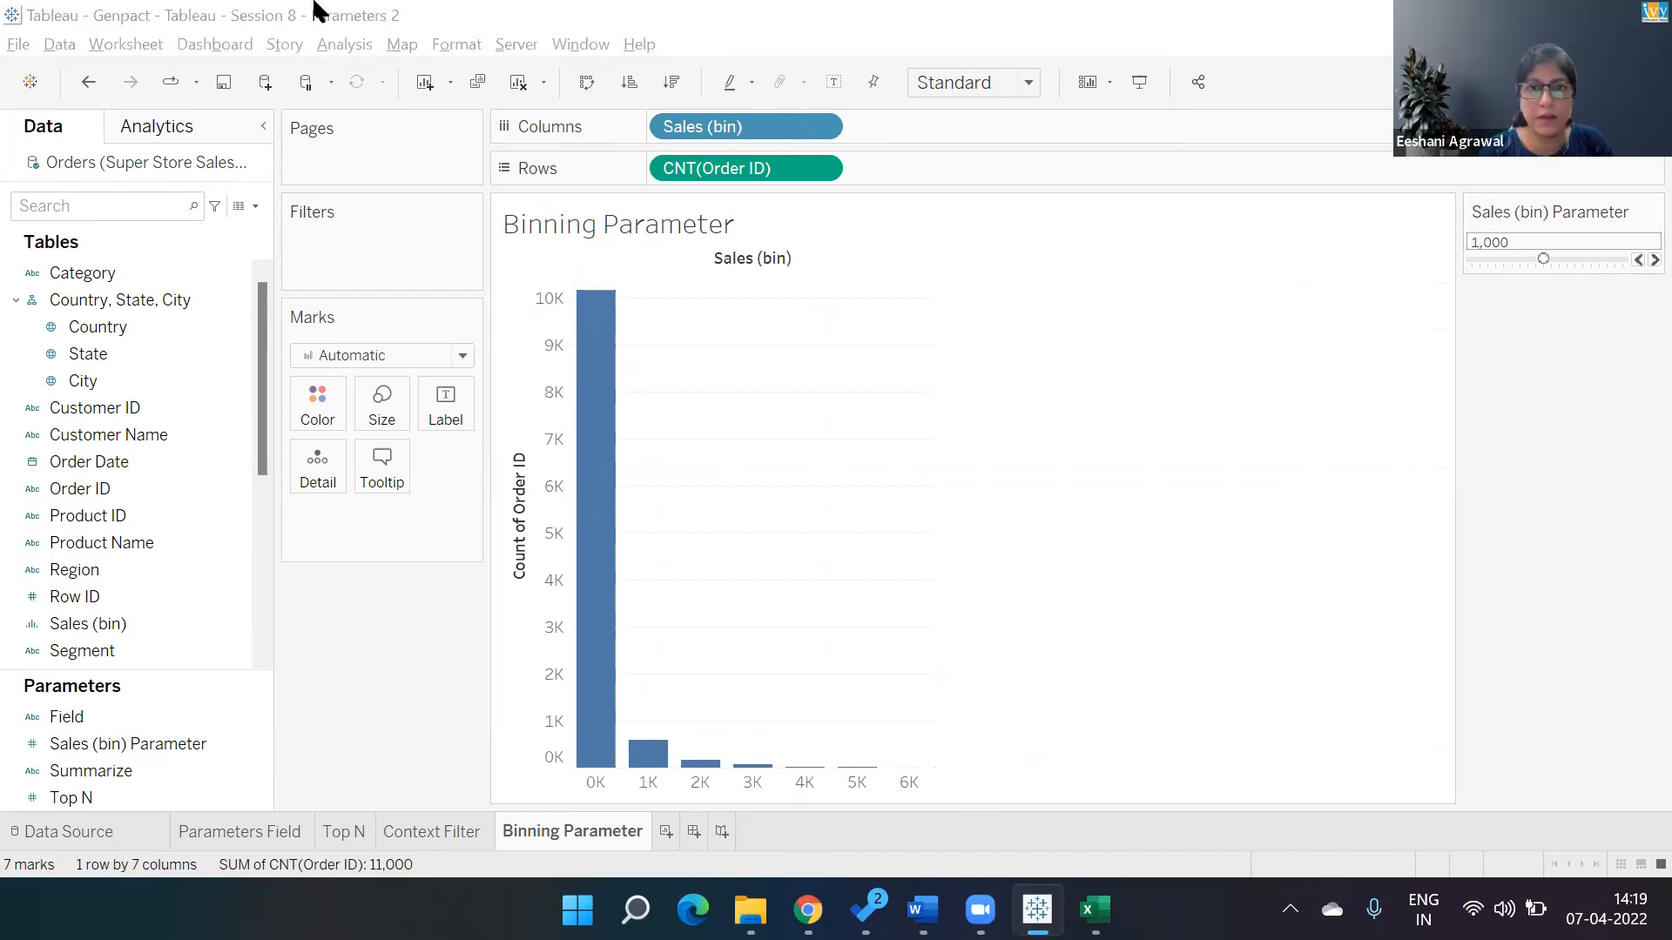
# Show mark labels on the bars.
pyautogui.click(833, 82)
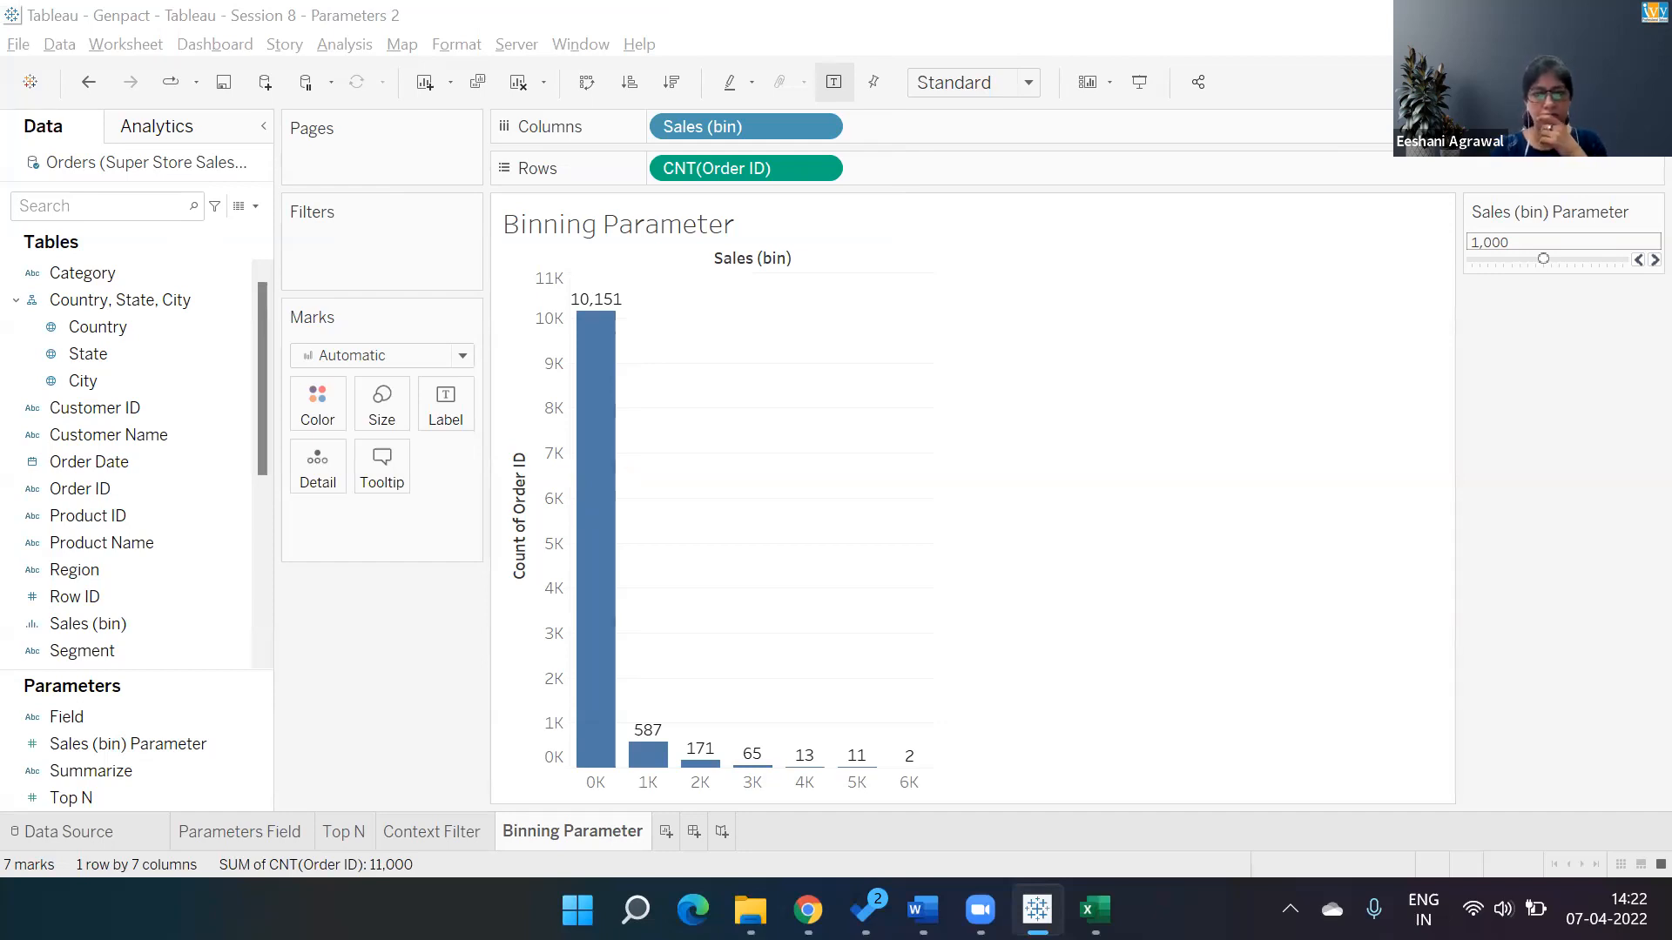
pyautogui.press('XF86AudioLowerVolume')
pyautogui.press('XF86AudioLowerVolume')
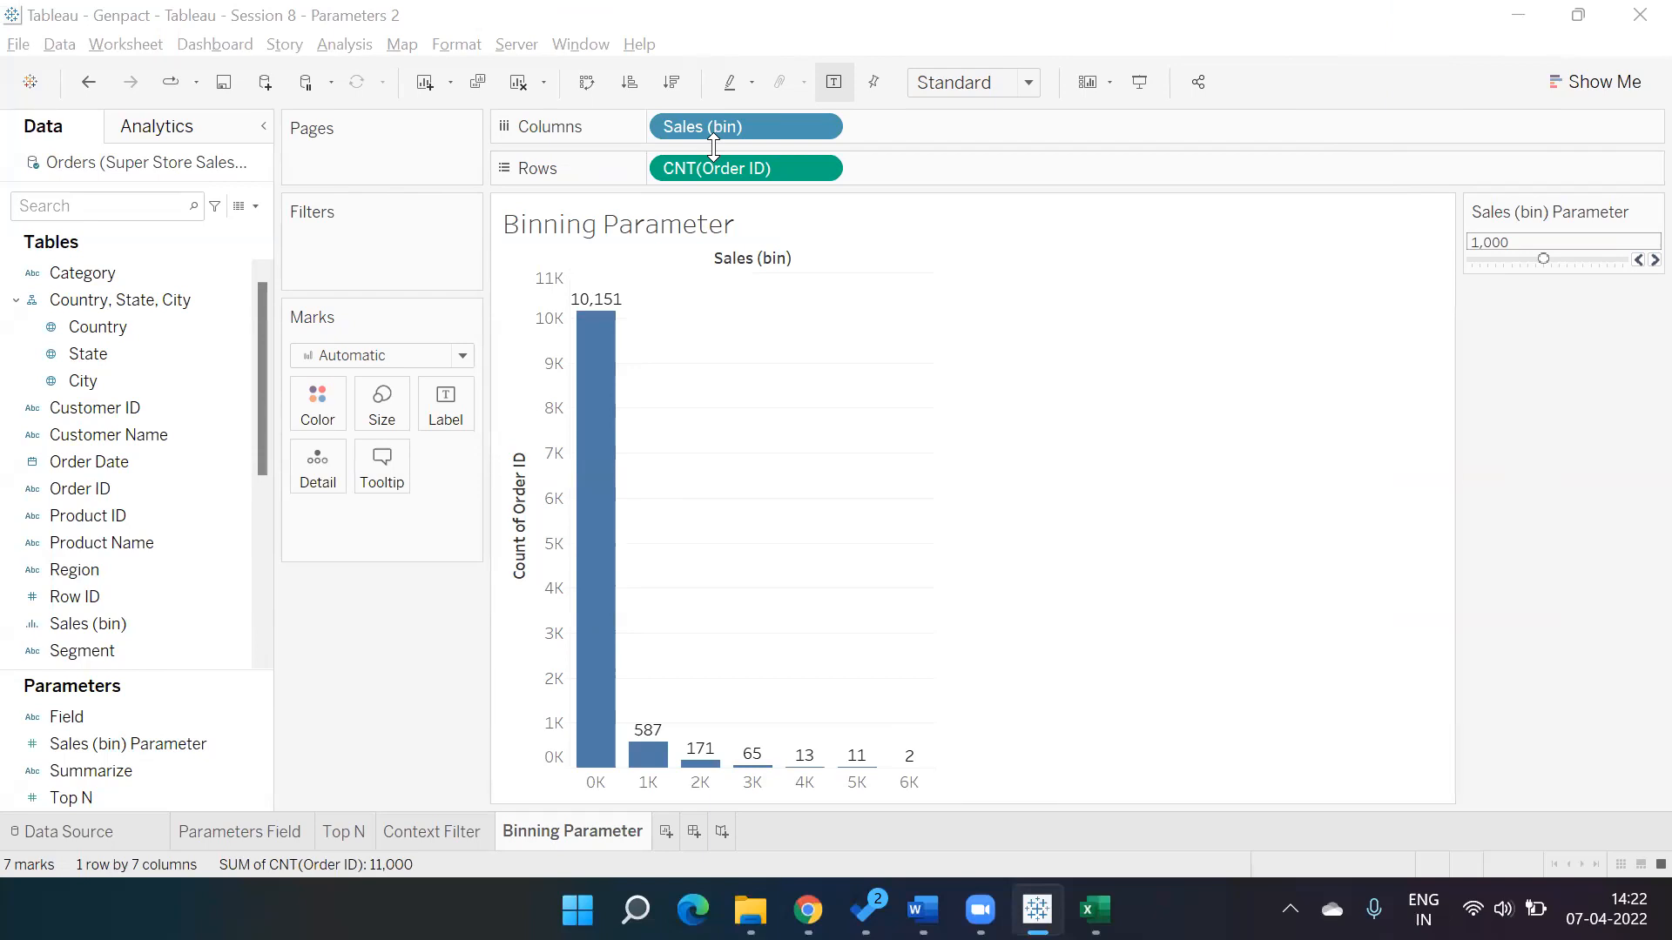
pyautogui.press('XF86AudioRaiseVolume')
pyautogui.press('XF86AudioRaiseVolume')
pyautogui.press('XF86AudioLowerVolume')
pyautogui.press('XF86AudioLowerVolume')
pyautogui.press('XF86AudioLowerVolume')
pyautogui.press('XF86AudioLowerVolume')
pyautogui.press('XF86AudioLowerVolume')
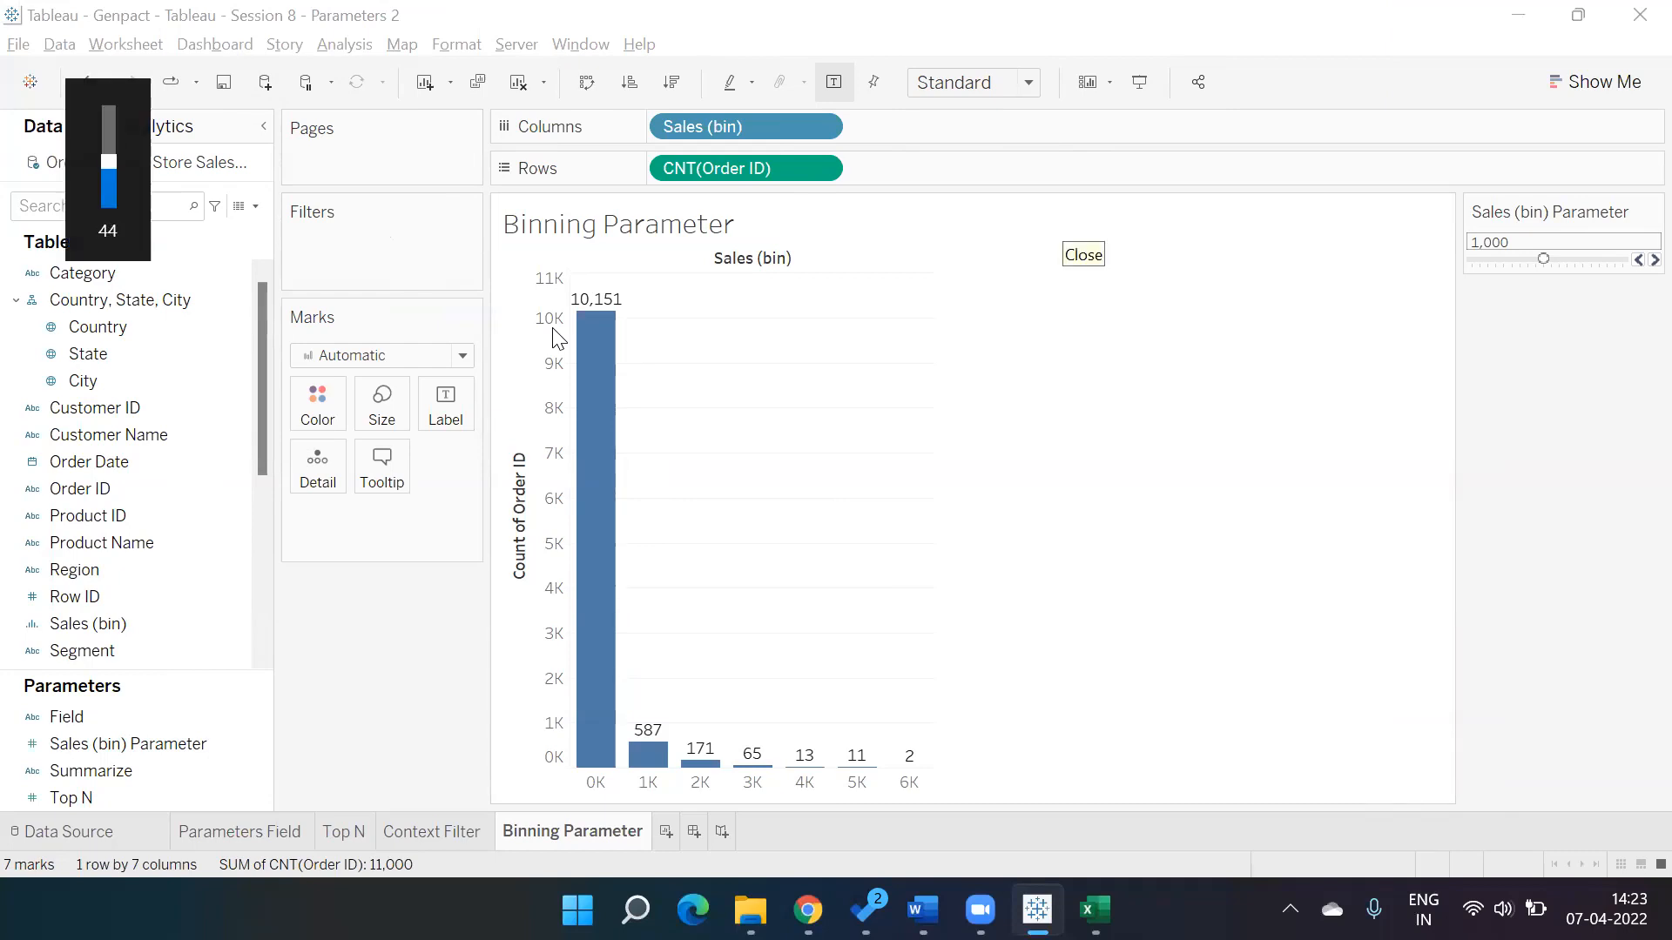
pyautogui.click(751, 910)
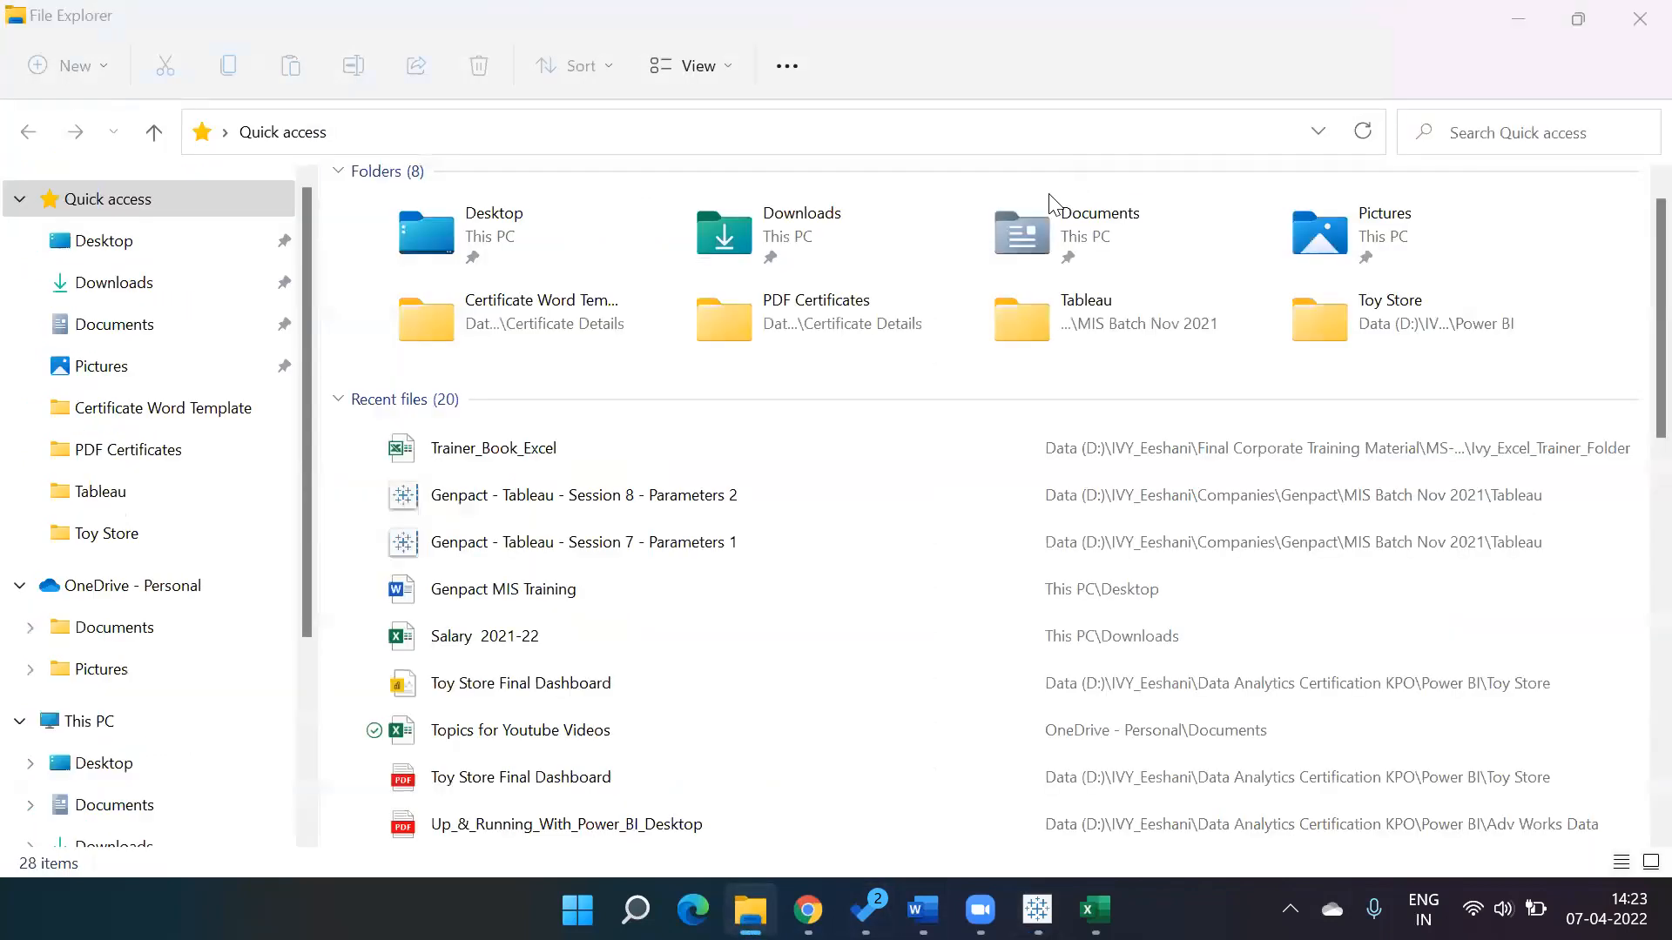
pyautogui.hotkey('alt', 'Tab')
pyautogui.hotkey('alt', 'Tab')
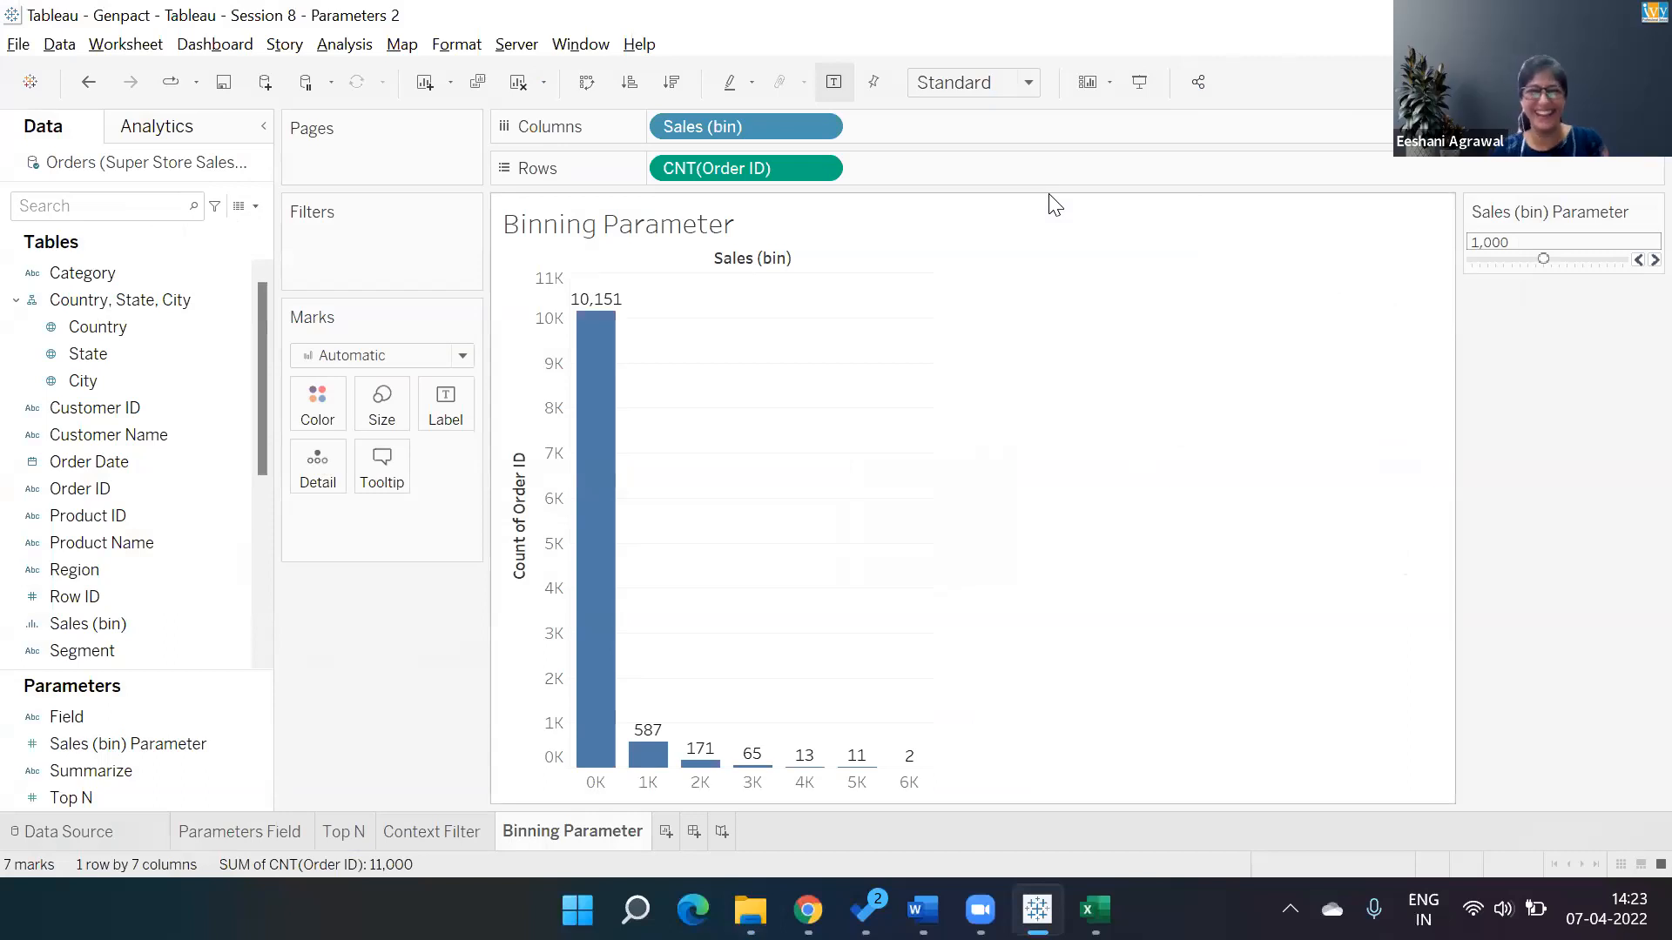
pyautogui.press('XF86AudioLowerVolume')
pyautogui.press('XF86AudioLowerVolume')
pyautogui.press('XF86AudioLowerVolume')
pyautogui.press('XF86AudioLowerVolume')
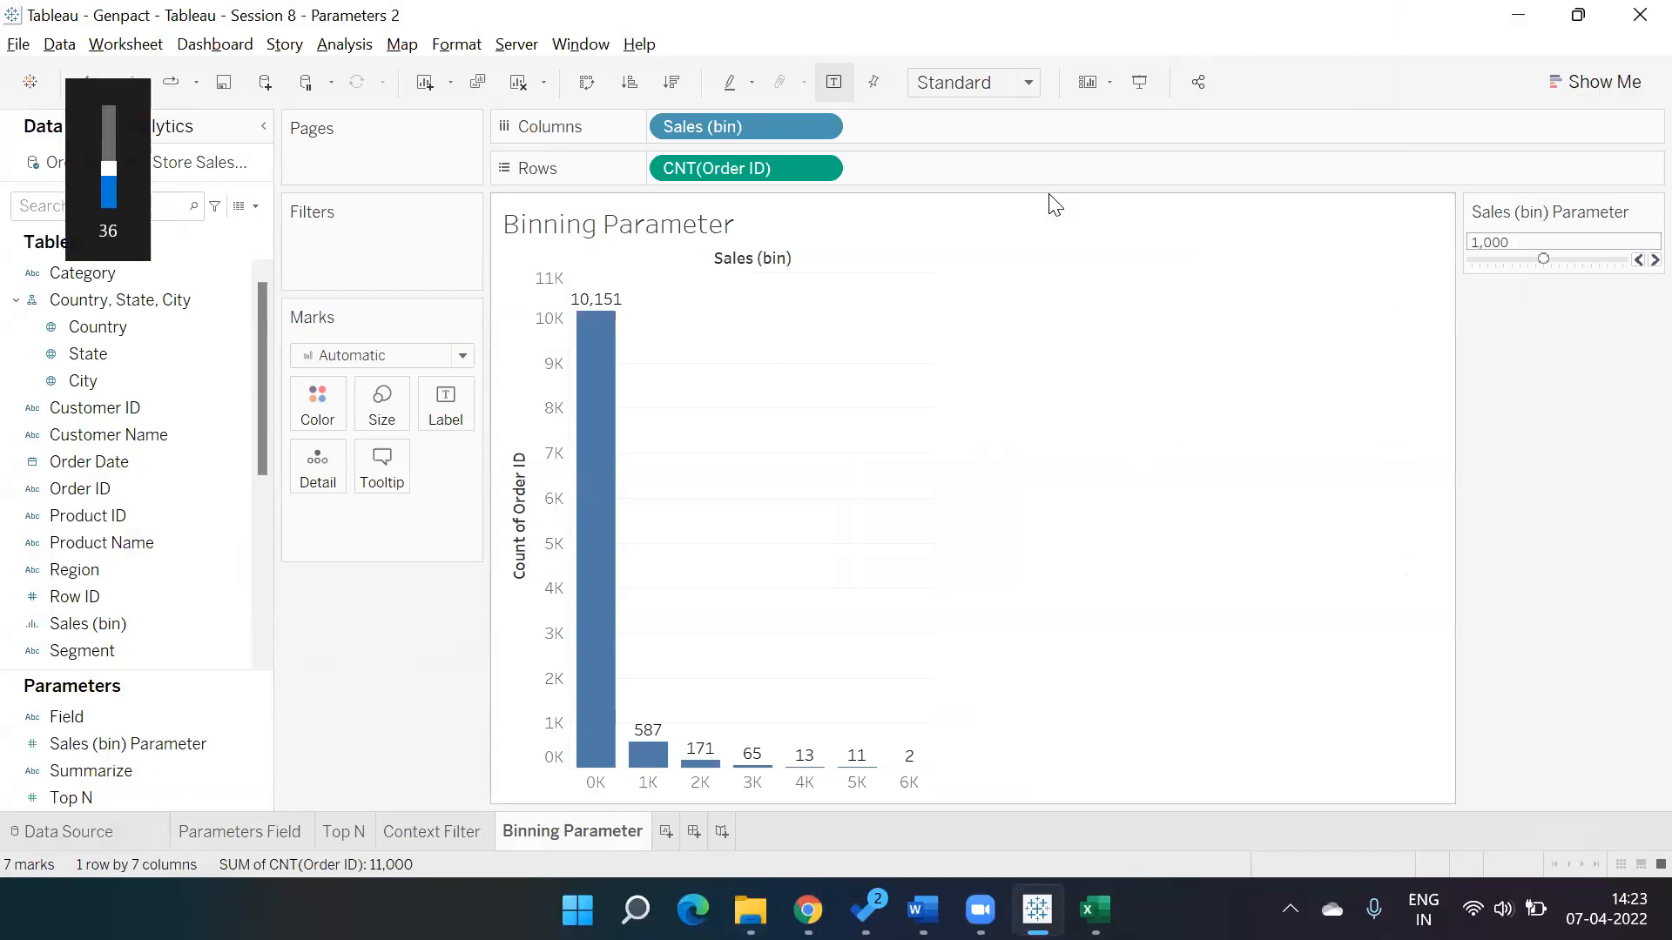
pyautogui.press('XF86AudioRaiseVolume')
pyautogui.press('XF86AudioRaiseVolume')
pyautogui.press('XF86AudioRaiseVolume')
pyautogui.press('XF86AudioRaiseVolume')
pyautogui.press('XF86AudioRaiseVolume')
pyautogui.press('XF86AudioRaiseVolume')
pyautogui.press('XF86AudioRaiseVolume')
pyautogui.press('XF86AudioRaiseVolume')
pyautogui.press('XF86AudioRaiseVolume')
pyautogui.press('XF86AudioRaiseVolume')
pyautogui.press('XF86AudioRaiseVolume')
pyautogui.press('XF86AudioRaiseVolume')
pyautogui.press('XF86AudioRaiseVolume')
pyautogui.press('XF86AudioRaiseVolume')
pyautogui.press('XF86AudioRaiseVolume')
pyautogui.press('XF86AudioRaiseVolume')
pyautogui.press('XF86AudioRaiseVolume')
pyautogui.press('XF86AudioRaiseVolume')
pyautogui.press('XF86AudioRaiseVolume')
pyautogui.press('XF86AudioRaiseVolume')
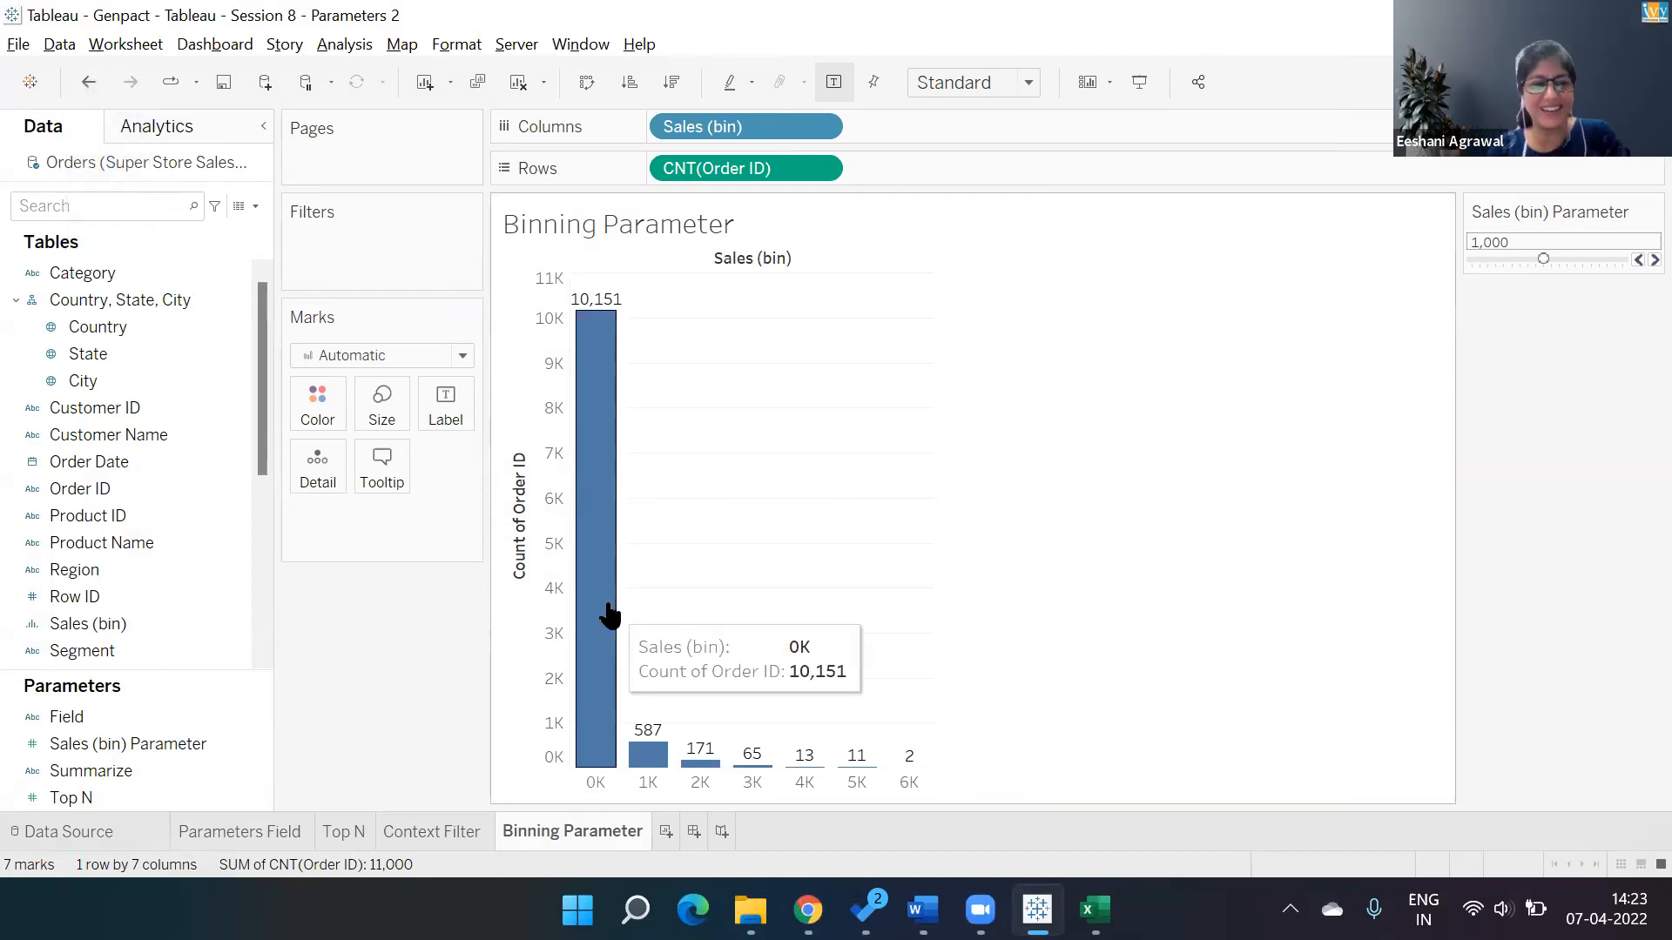
# Open the Sales (bin) Parameter's settings to review them, and cancel the dialog.
pyautogui.click(115, 776)
pyautogui.click(228, 745)
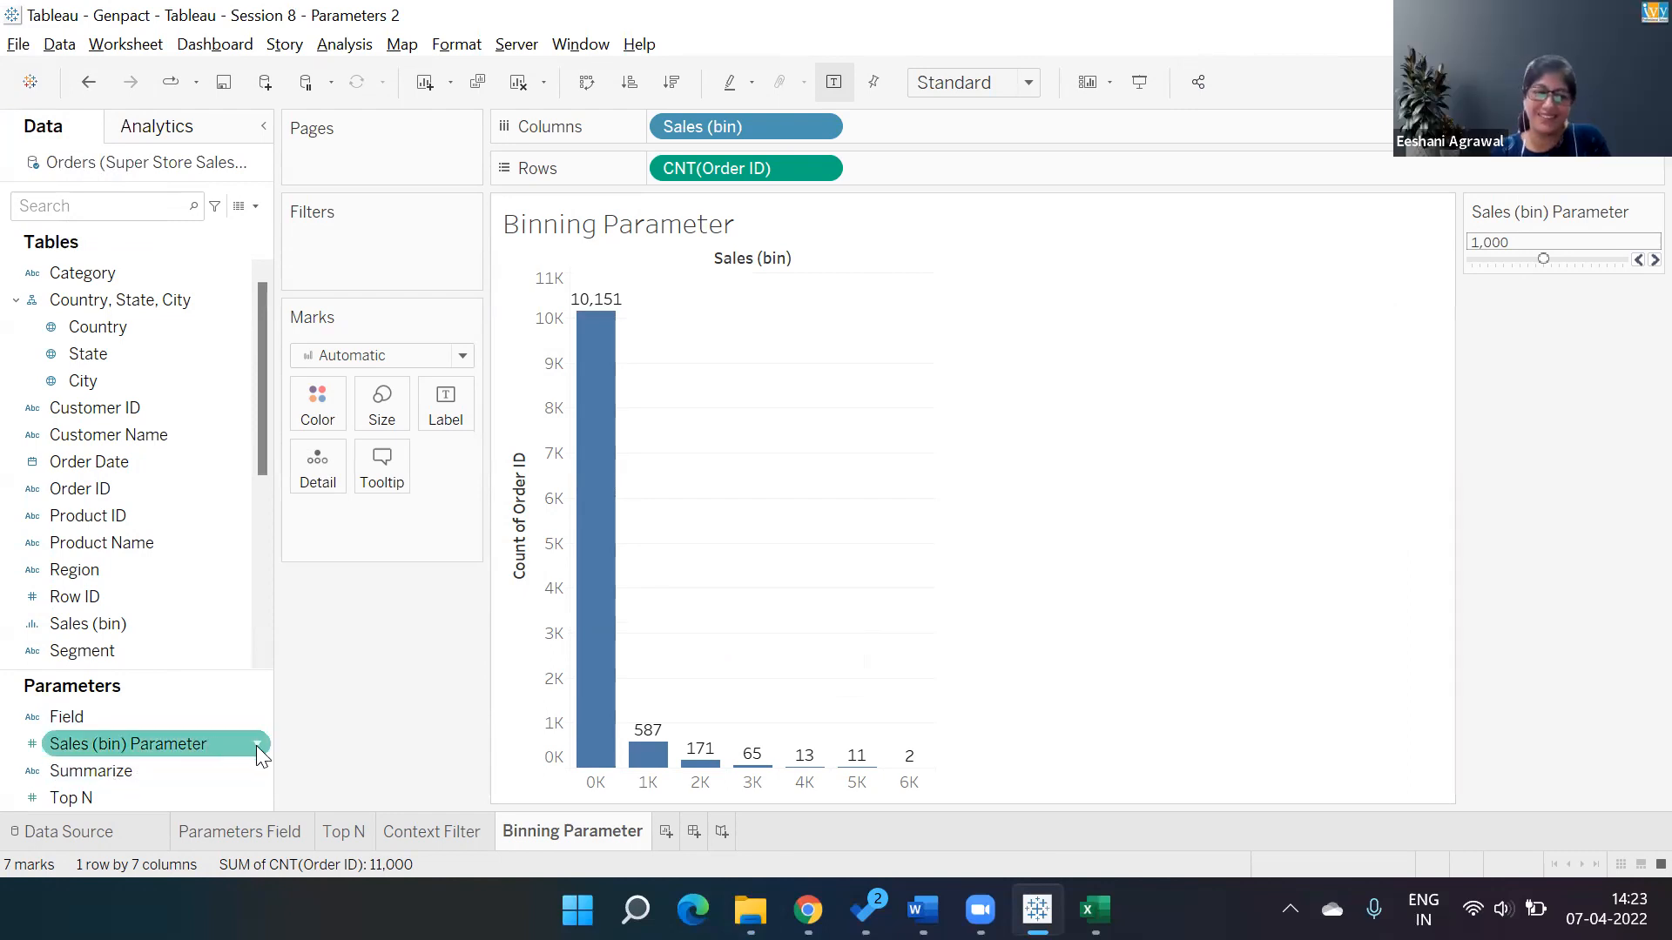
pyautogui.click(257, 744)
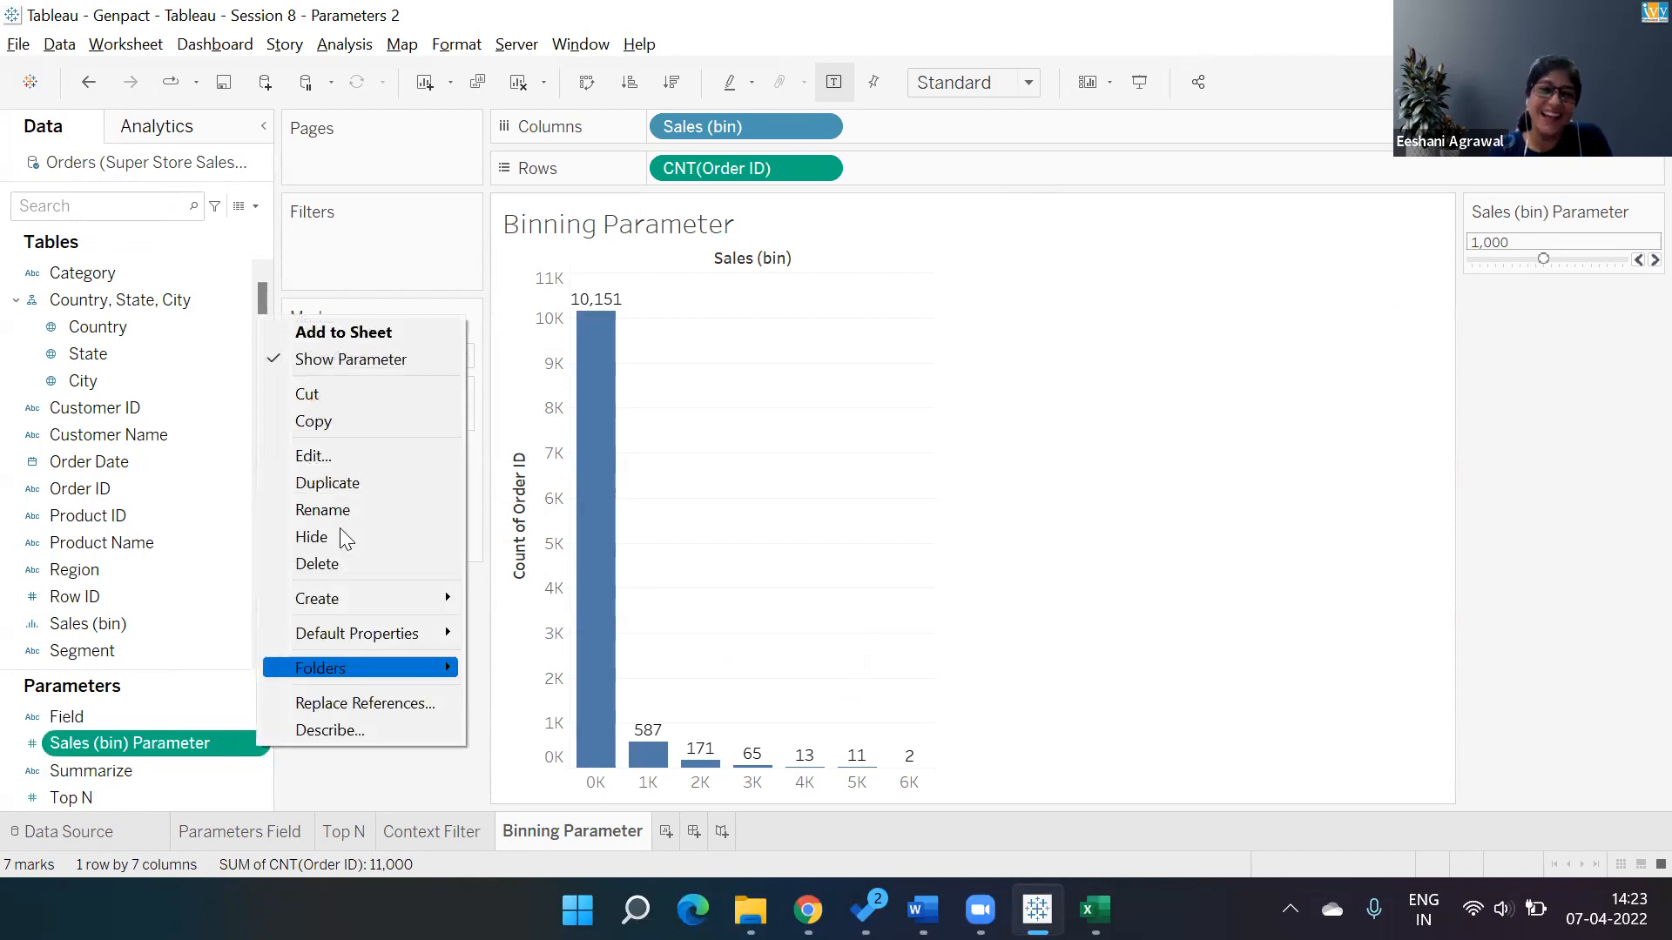
pyautogui.click(357, 461)
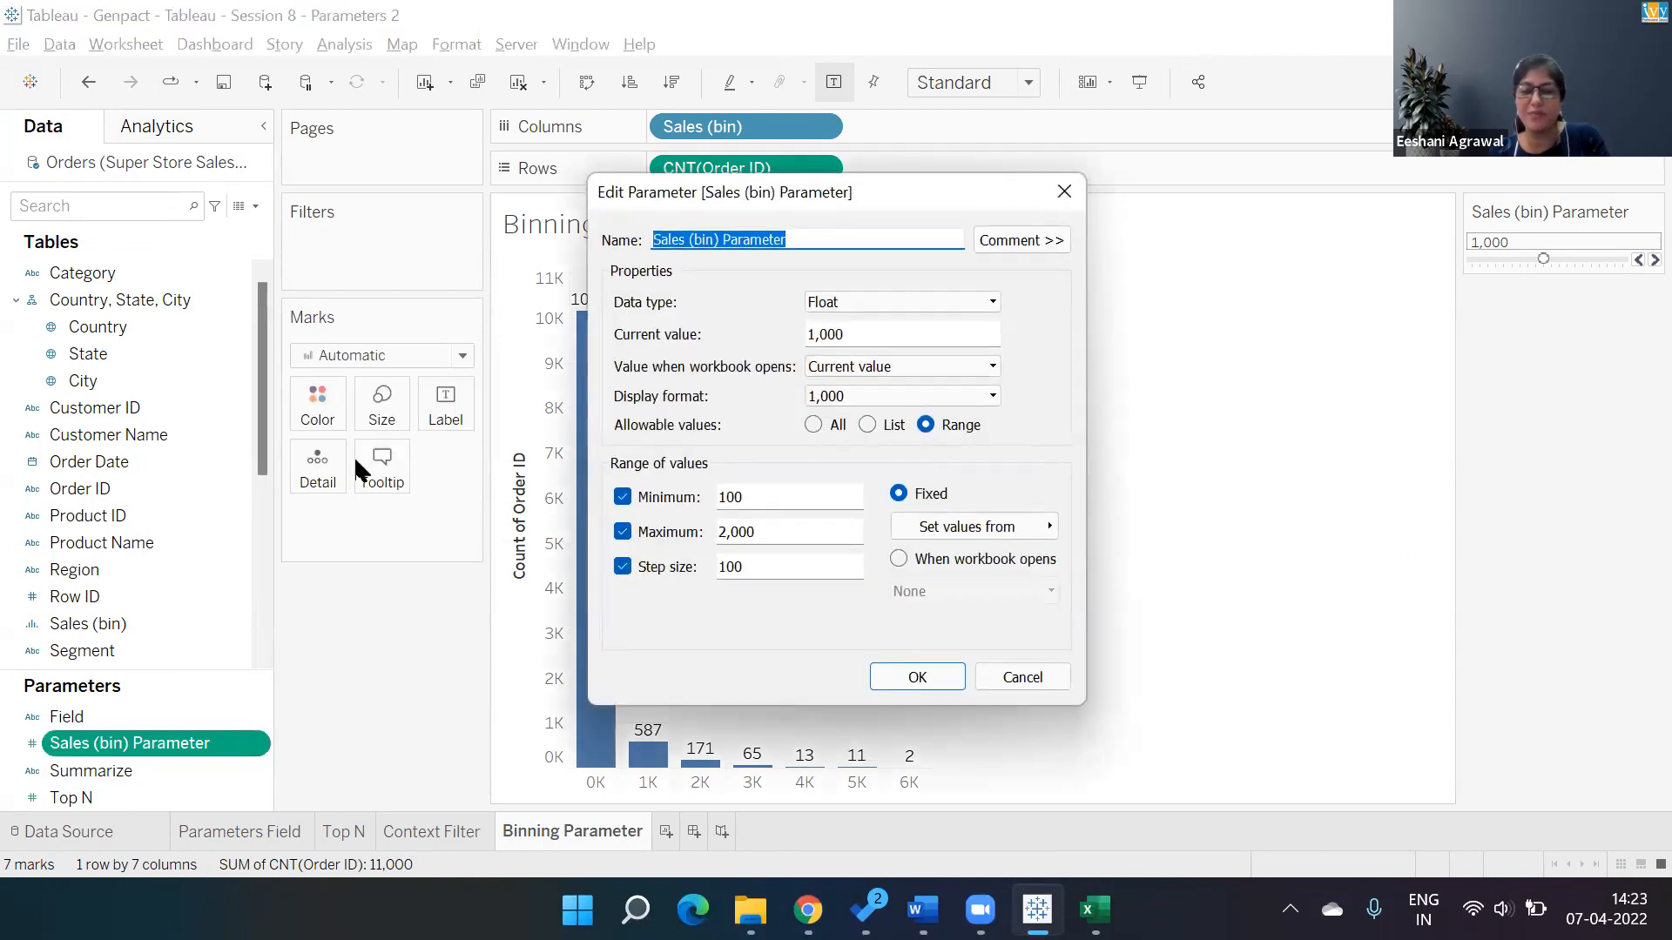
pyautogui.click(1038, 678)
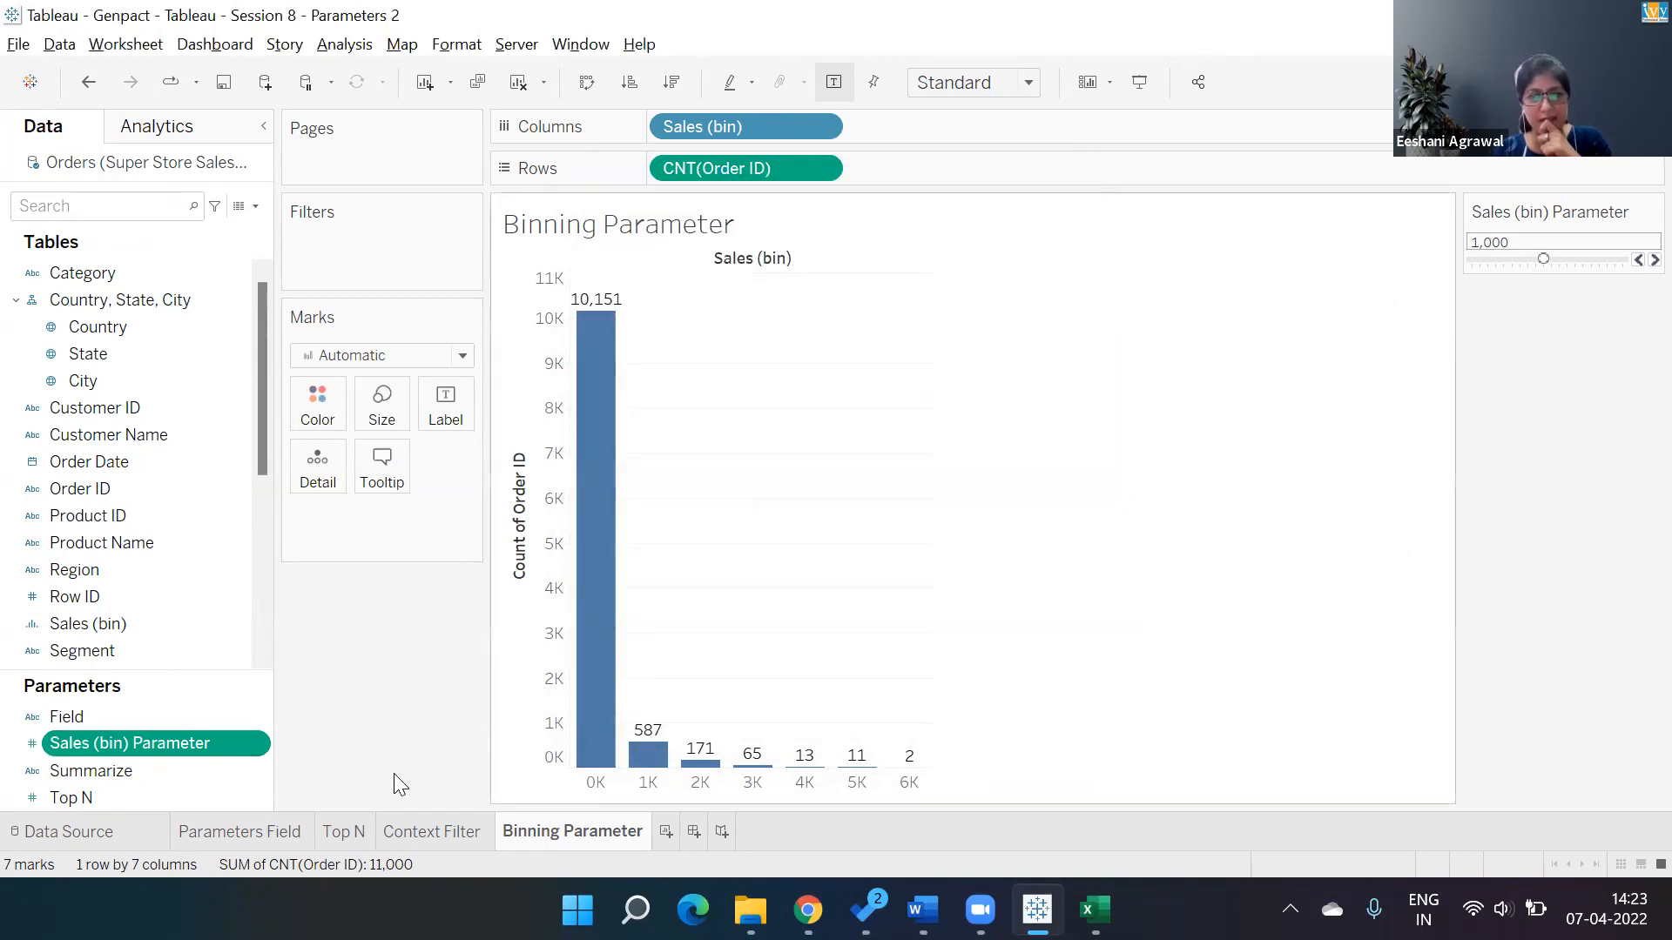
# Delete the Sales (bin) Parameter.
pyautogui.rightClick(226, 740)
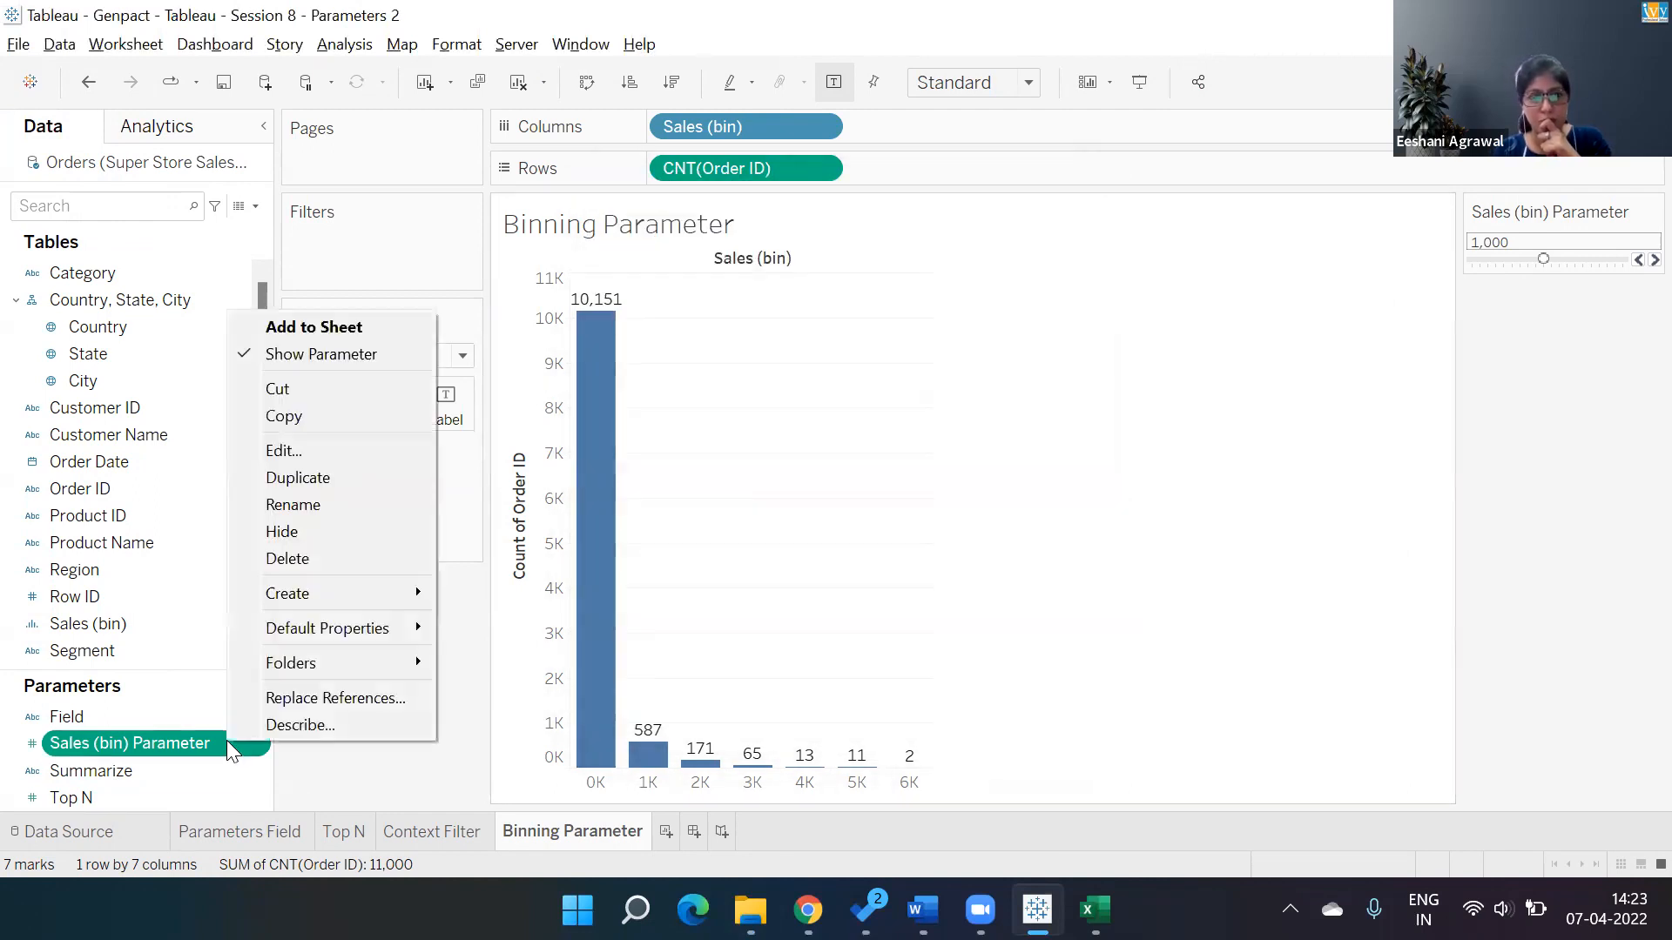
pyautogui.click(332, 564)
pyautogui.click(896, 591)
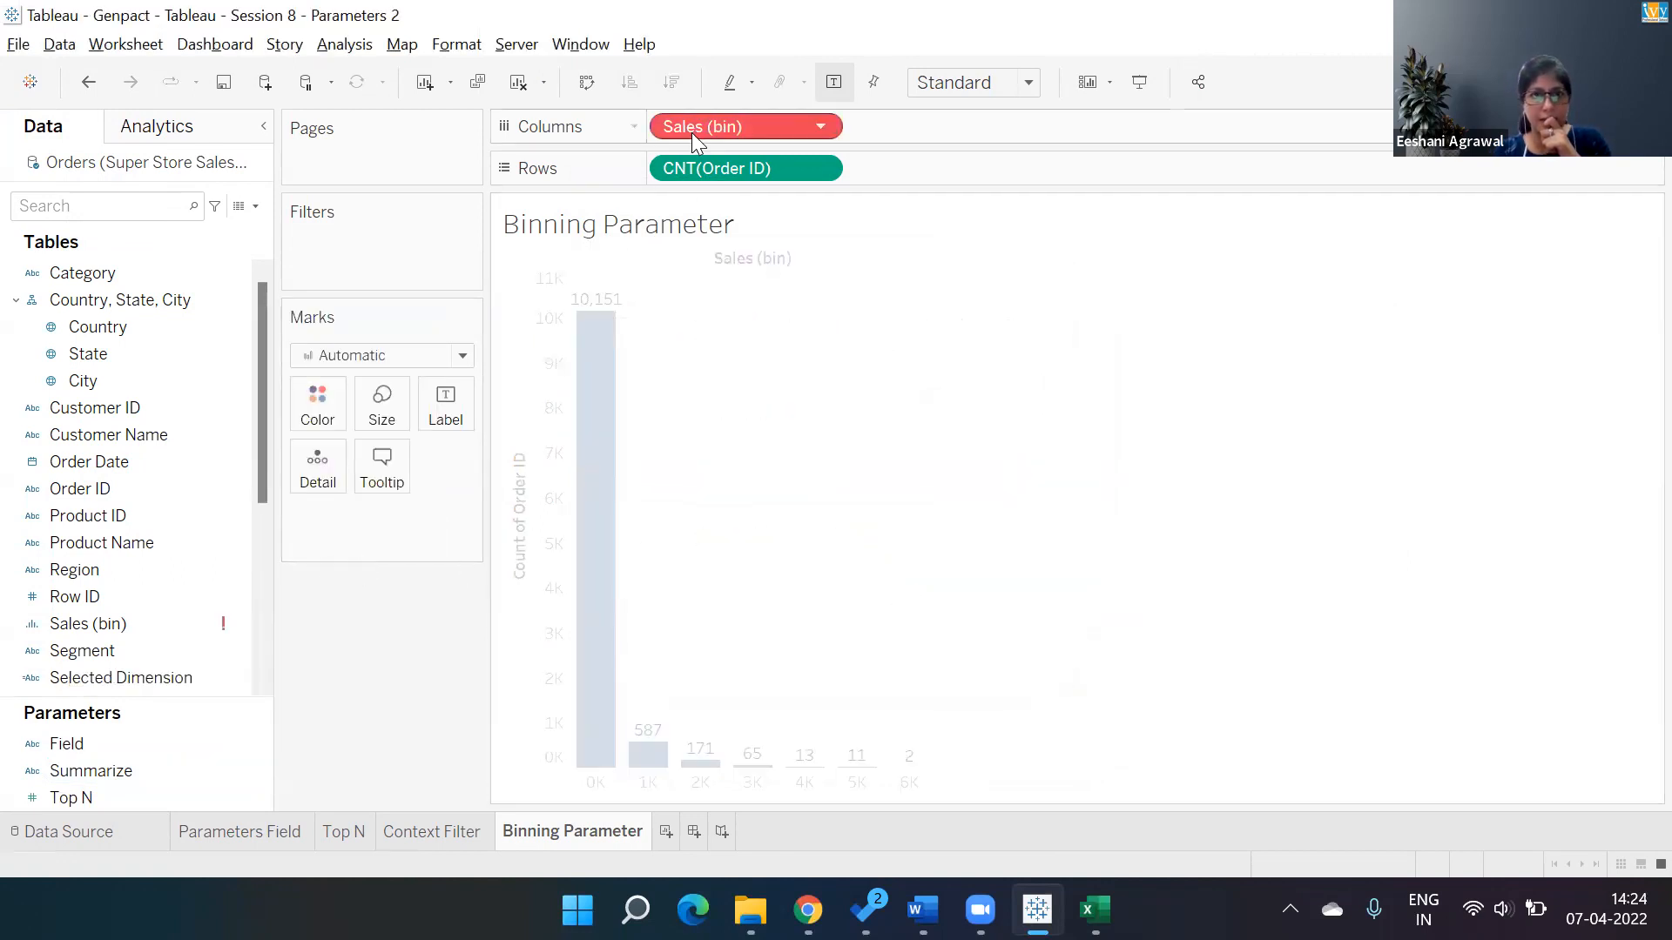
# Remove Sales (bin) from Columns and delete the Sales (bin) field.
pyautogui.moveTo(682, 136); pyautogui.dragTo(390, 609)
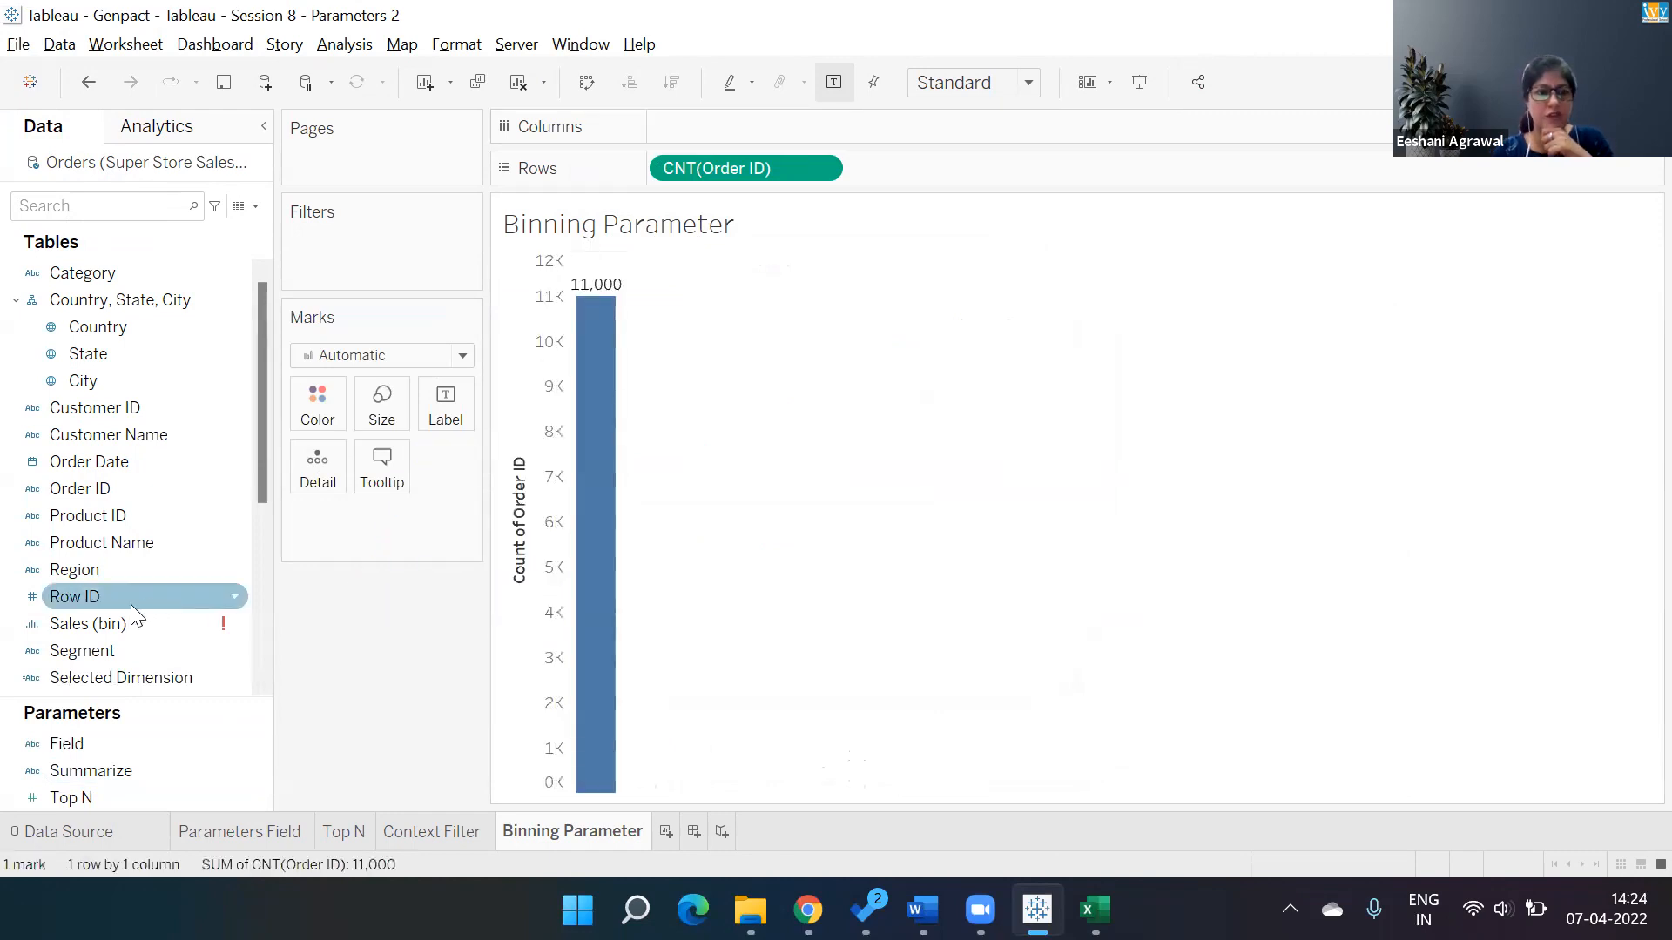
pyautogui.click(226, 623)
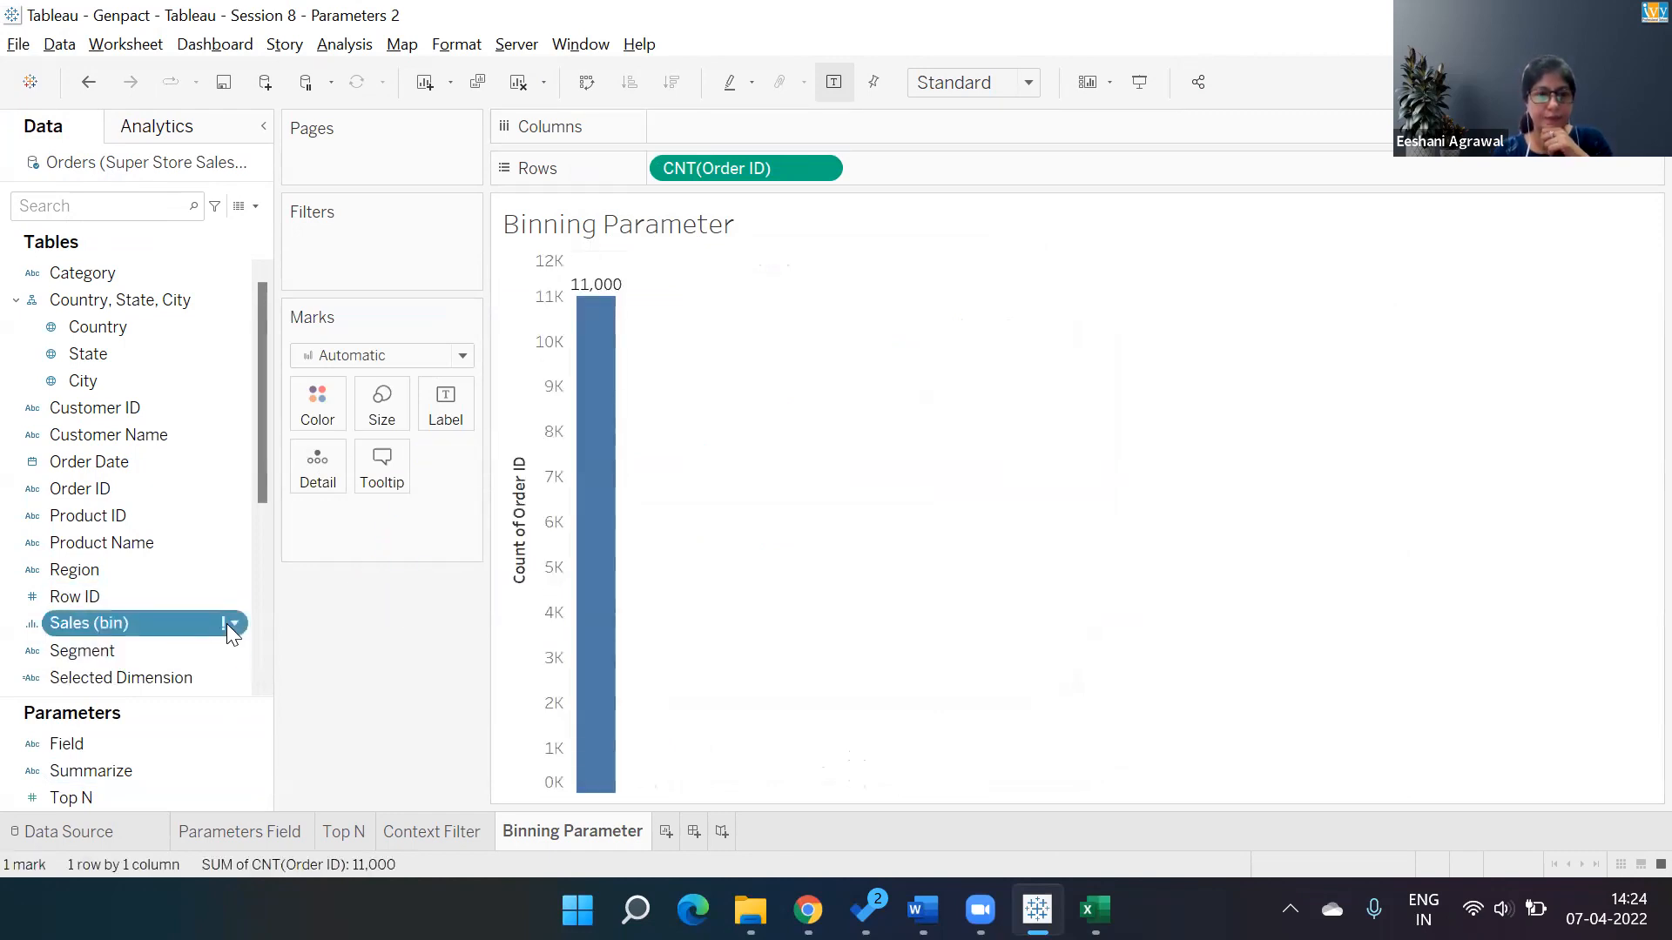
pyautogui.click(304, 333)
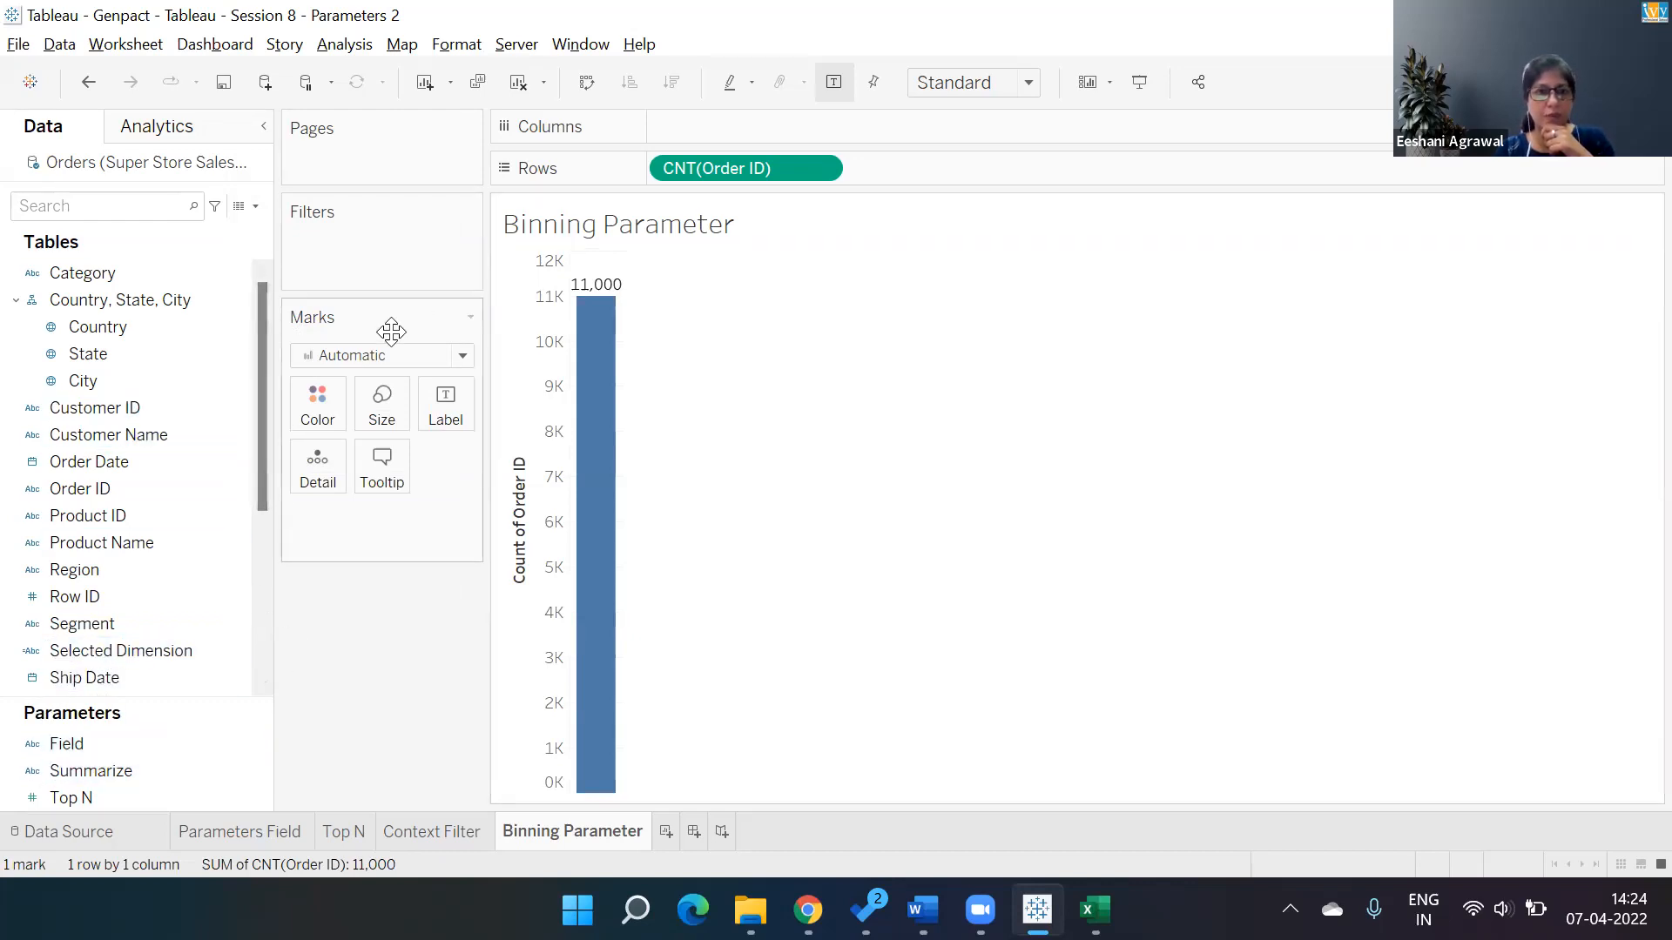
# Create bins on Sales with a bin size of 1000 and add Sales (bin) to Columns.
pyautogui.moveTo(261, 373); pyautogui.dragTo(272, 500)
pyautogui.rightClick(238, 629)
pyautogui.moveTo(310, 324)
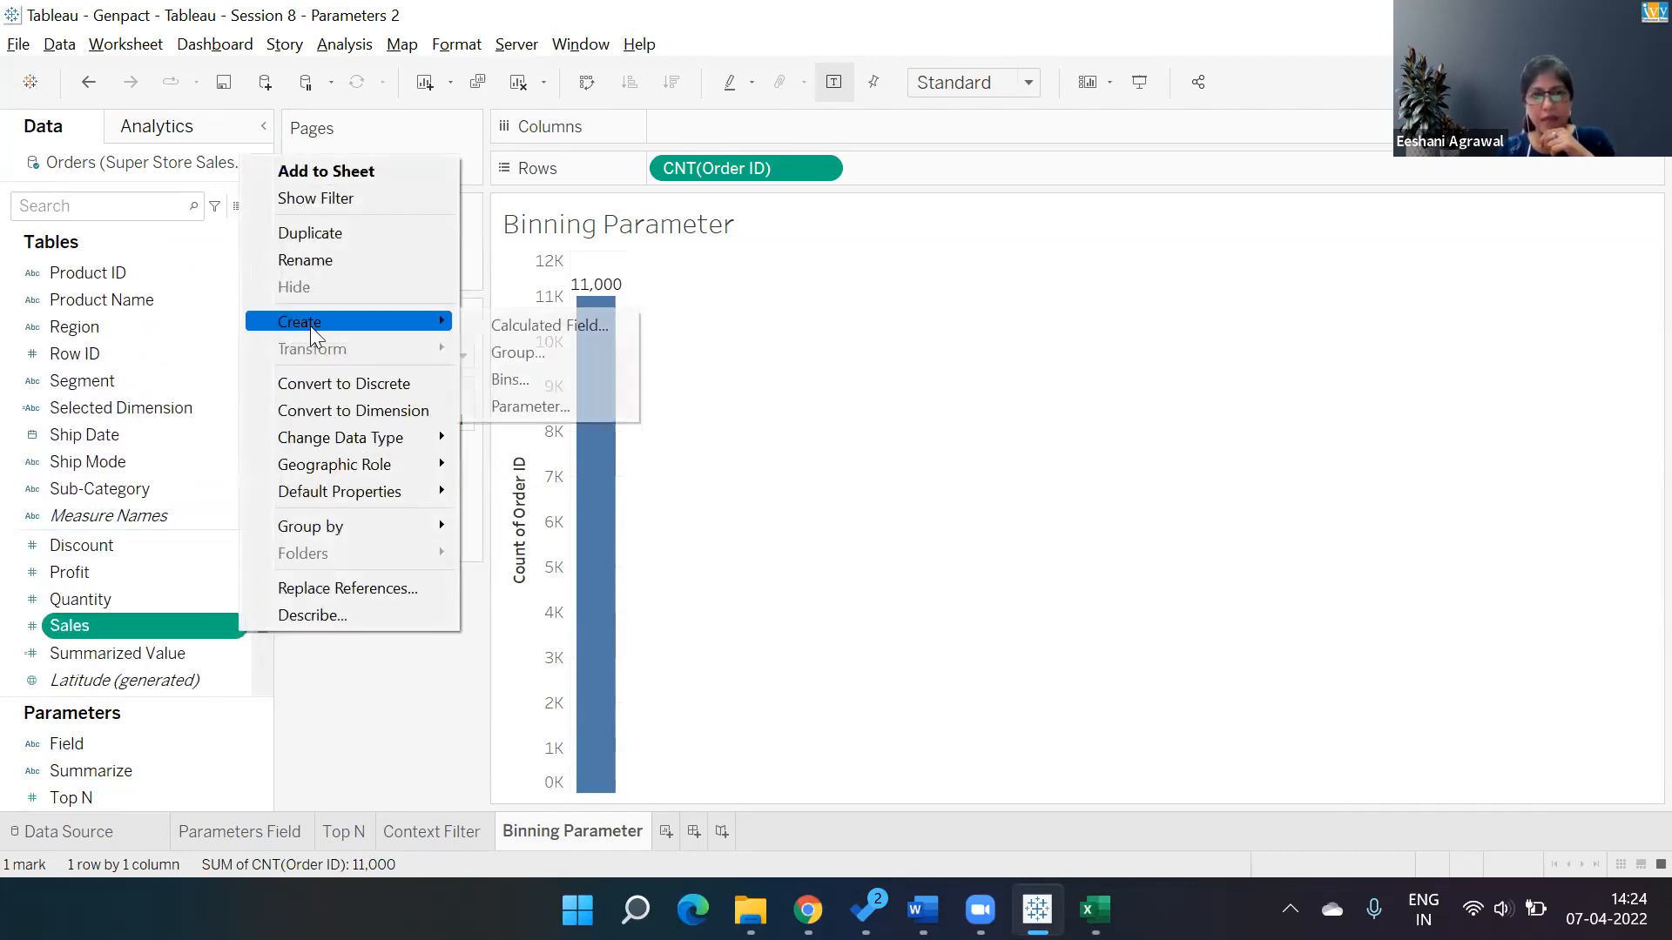
pyautogui.click(554, 379)
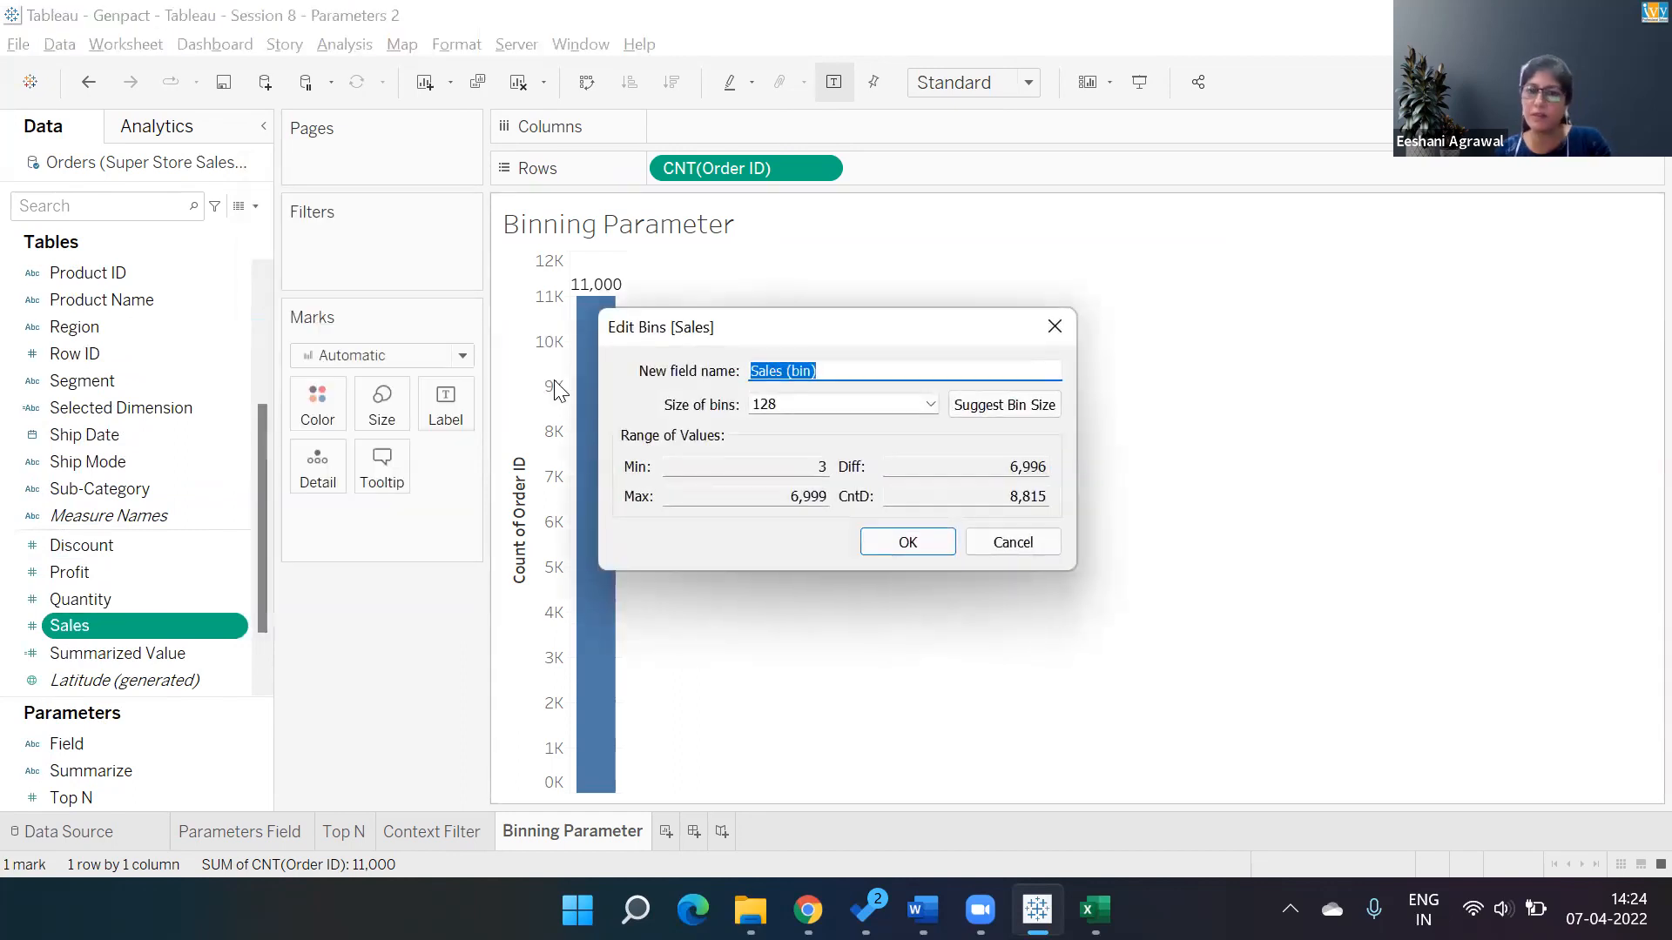
pyautogui.press('Tab')
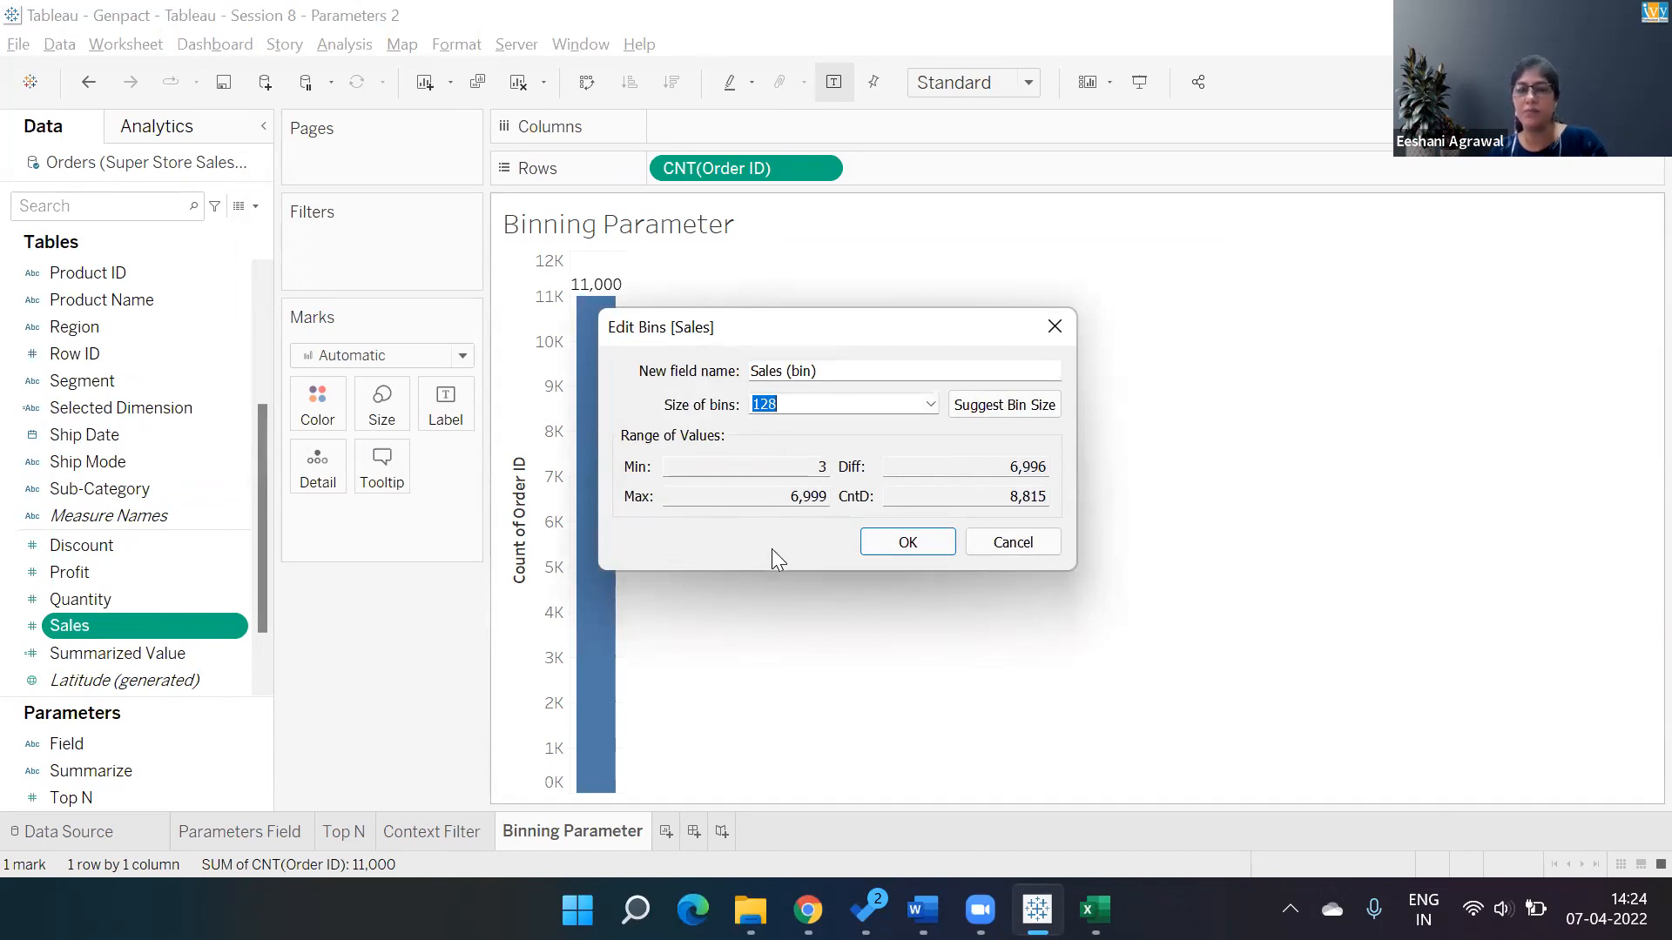
pyautogui.write('1000')
pyautogui.press('Tab')
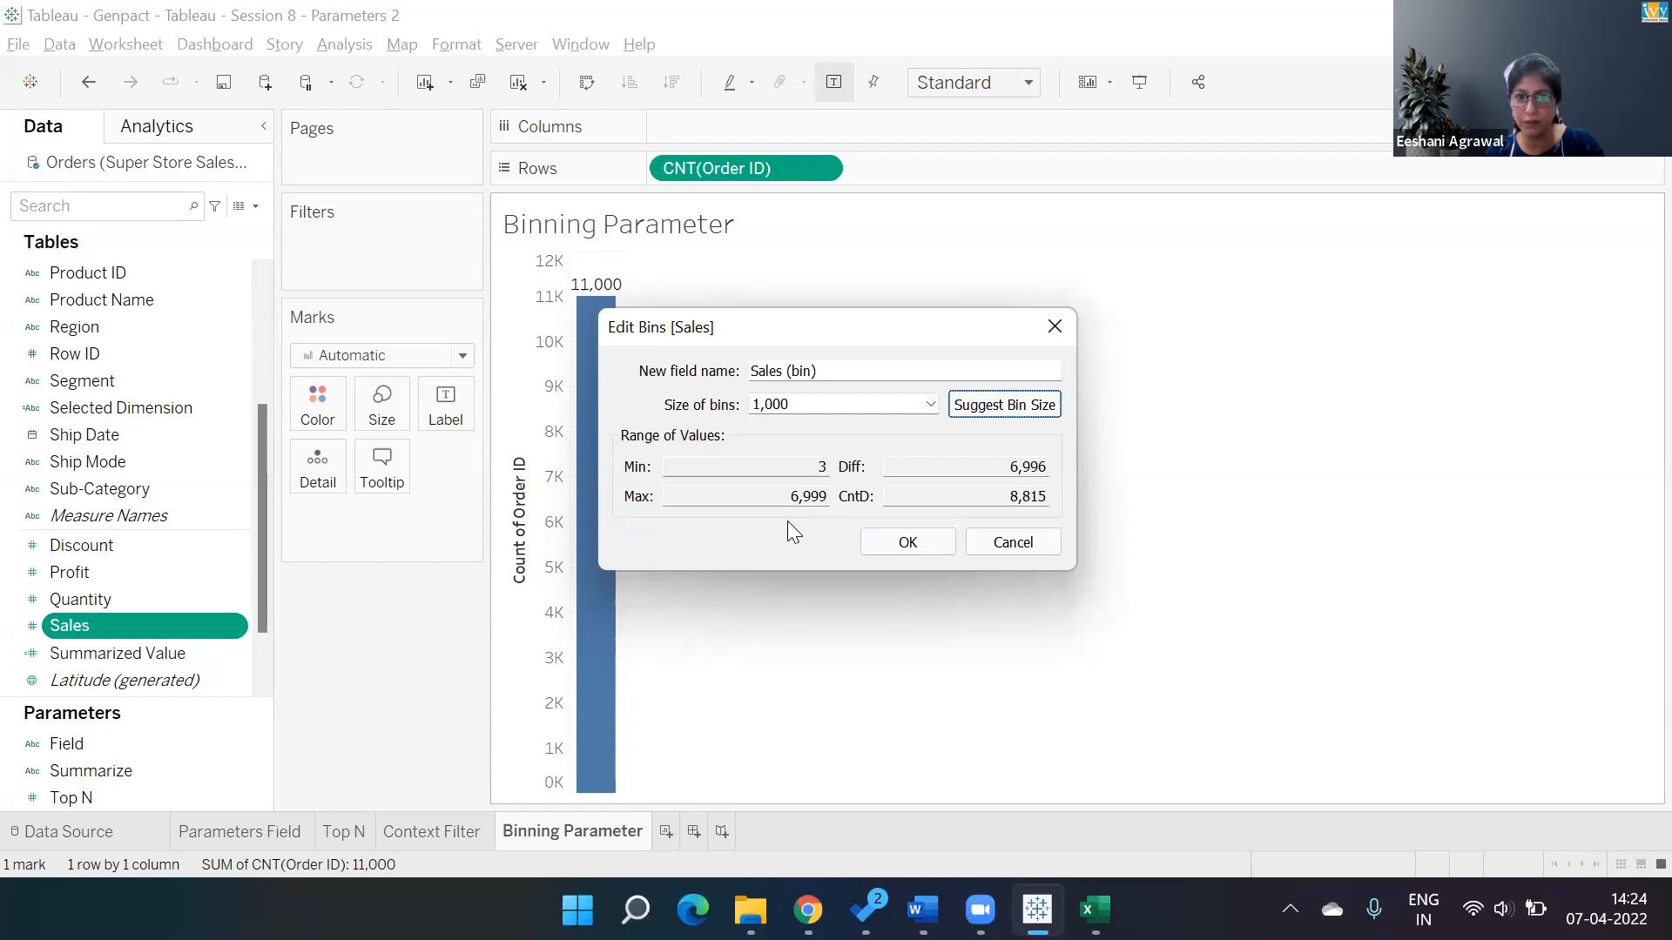
pyautogui.click(890, 542)
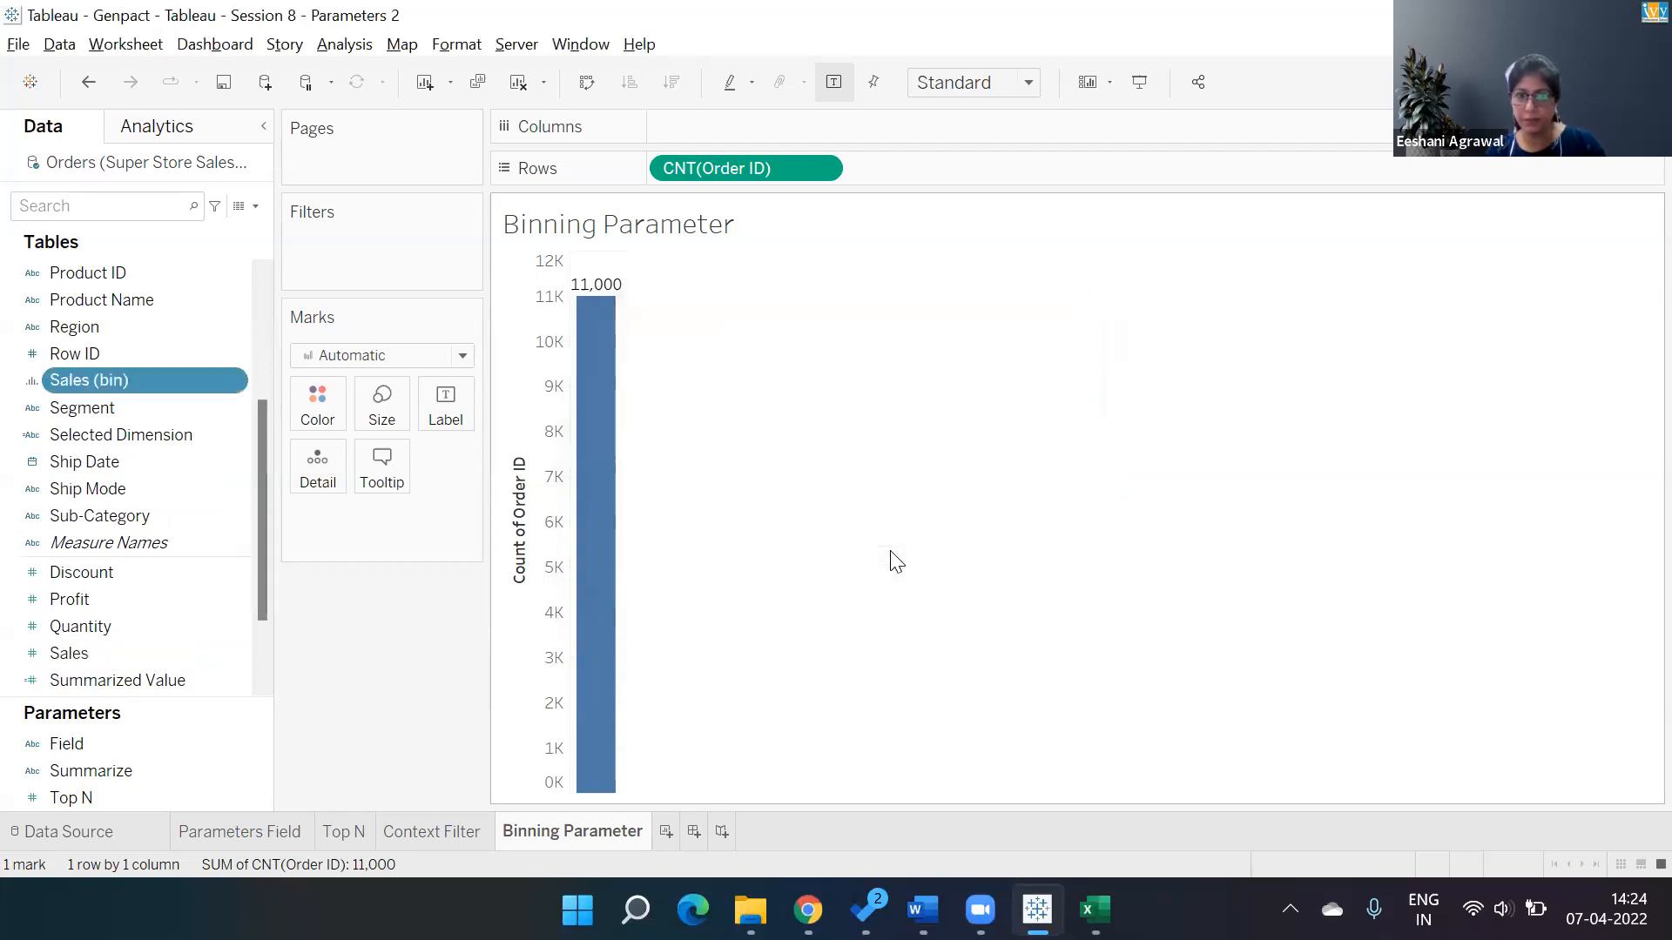
pyautogui.doubleClick(146, 373)
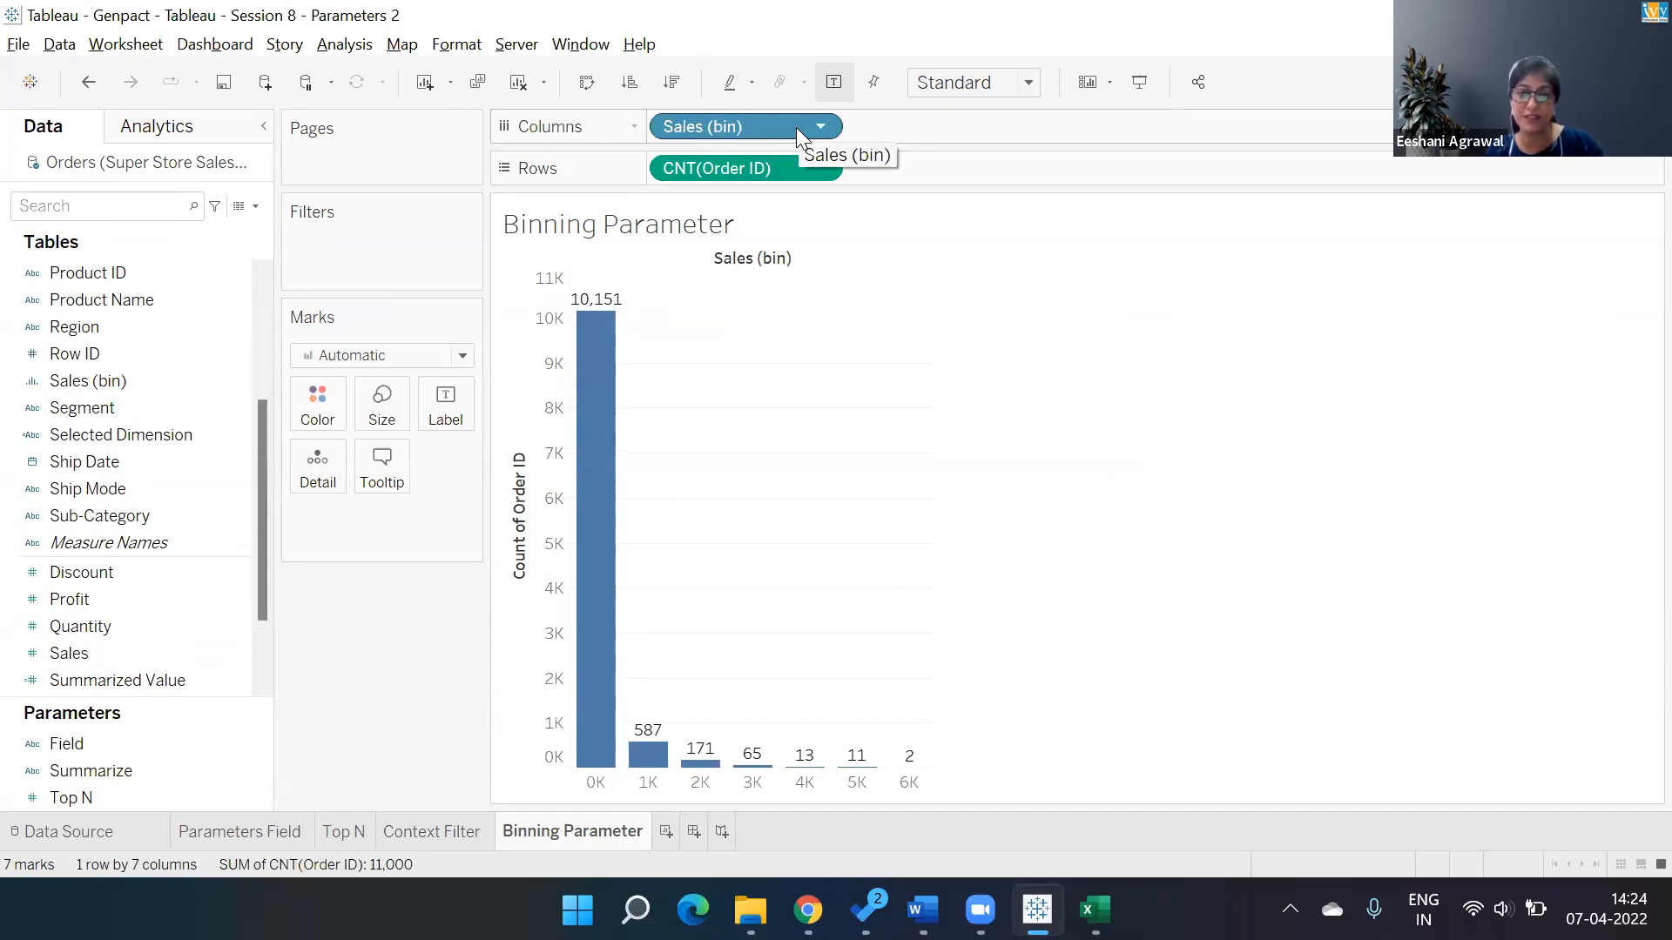
# Edit the Sales (bin) bins, create a new parameter for the bin size, and set its minimum to 100.
pyautogui.click(232, 389)
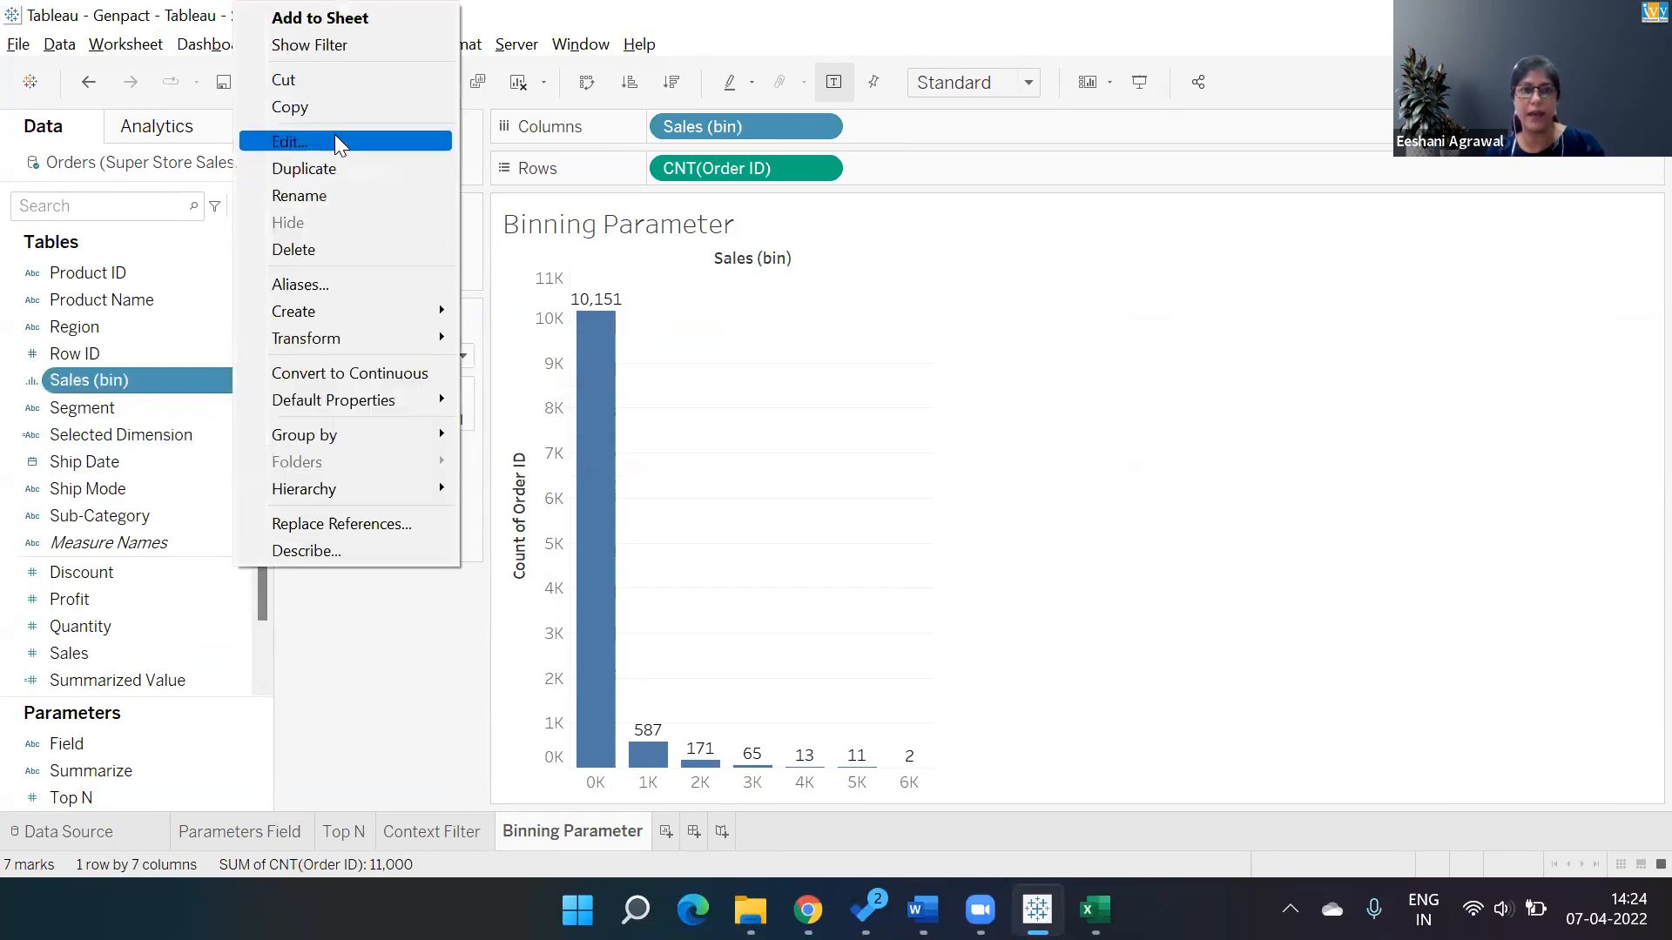
pyautogui.click(335, 141)
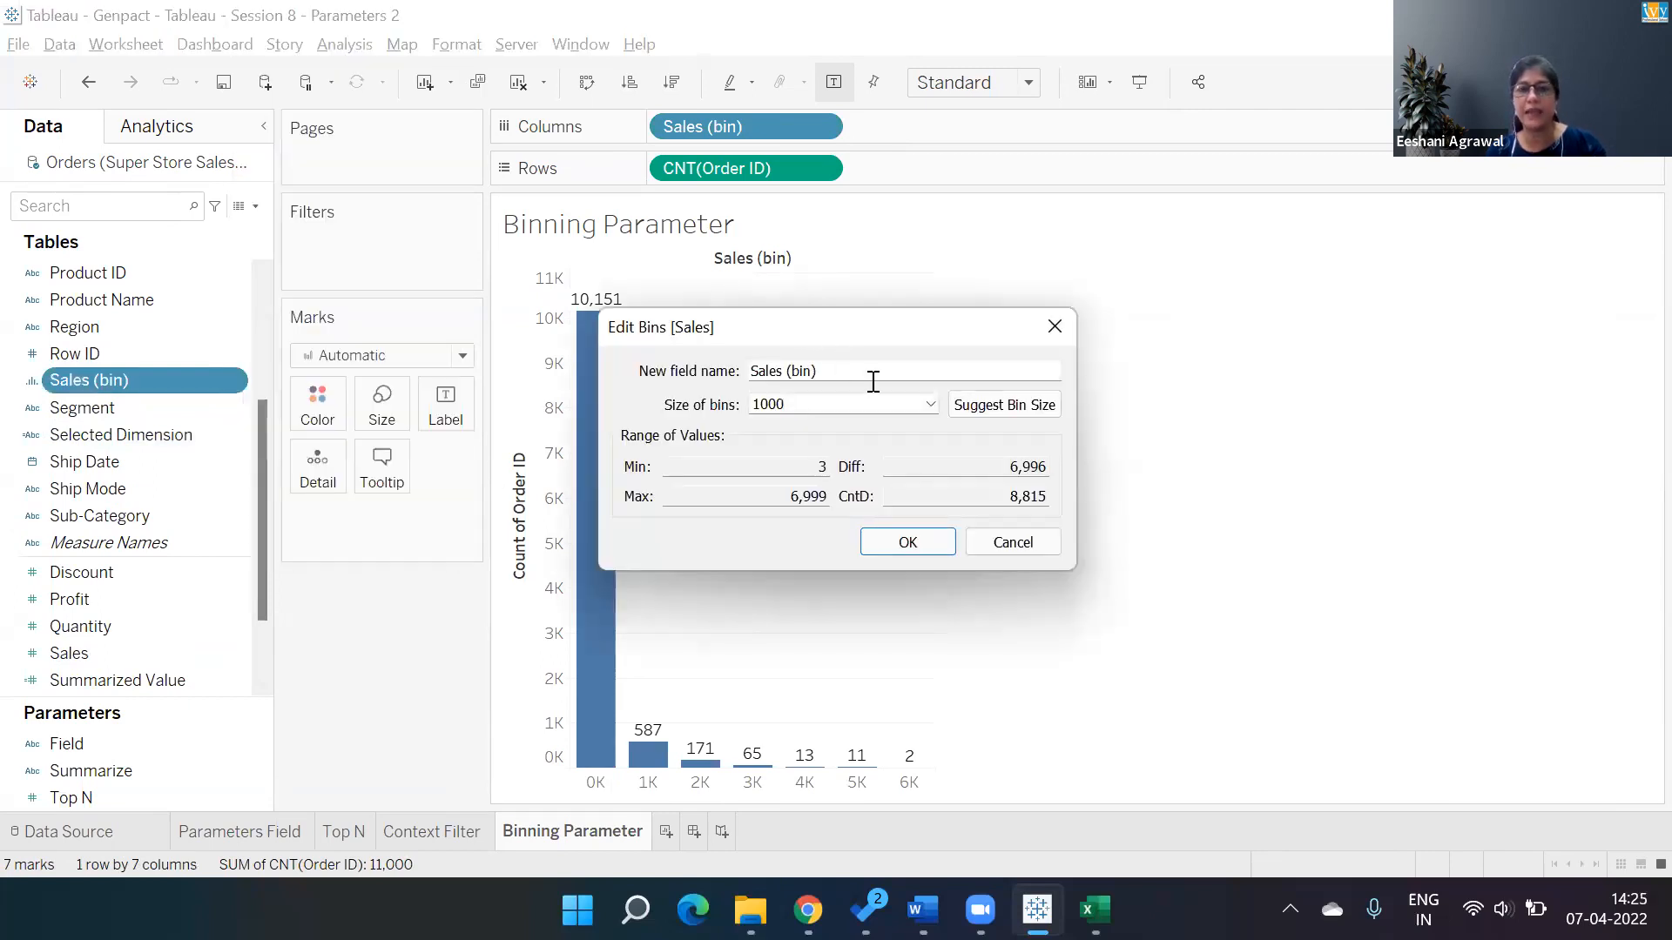
pyautogui.click(930, 405)
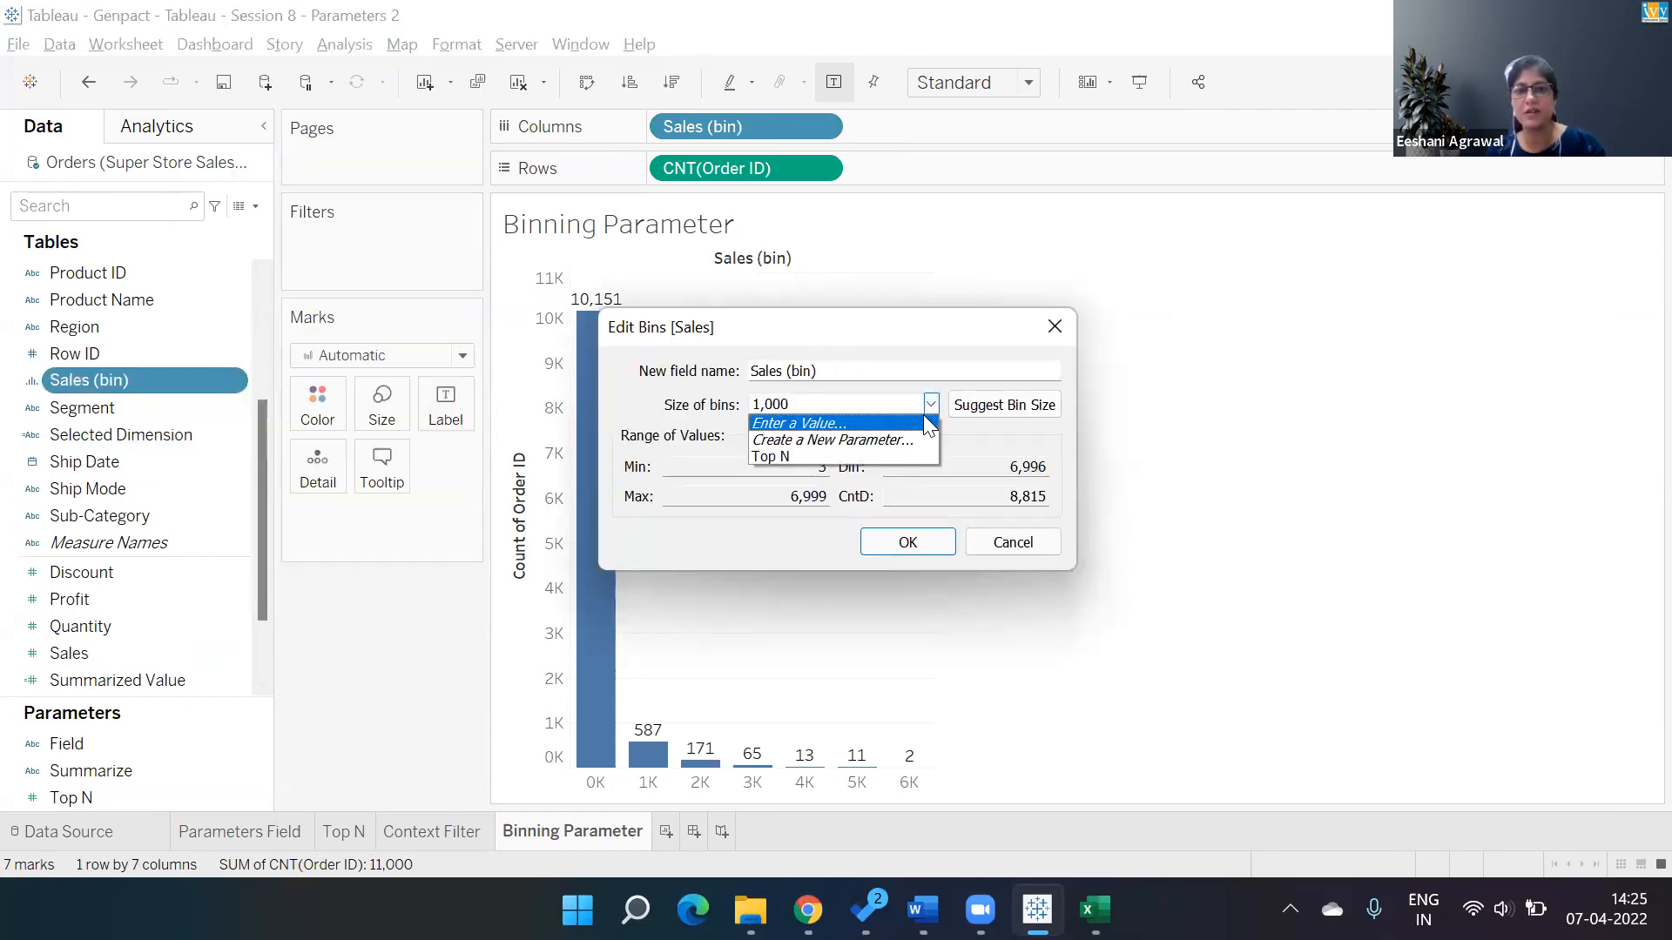
pyautogui.click(854, 439)
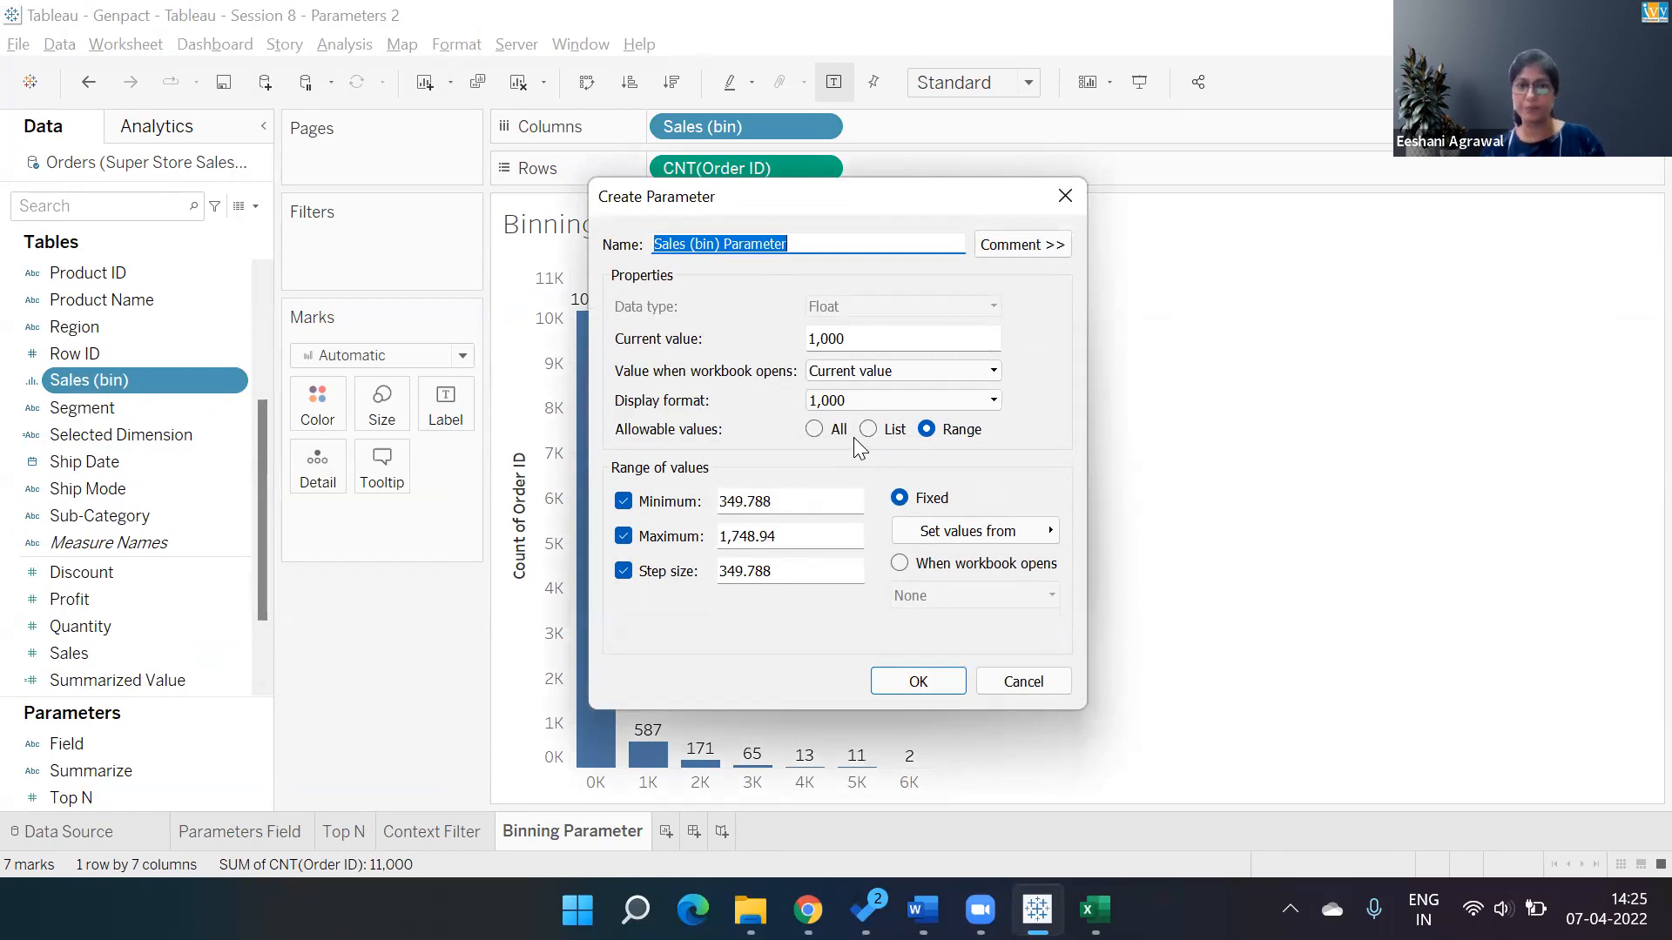
pyautogui.click(804, 502)
pyautogui.moveTo(804, 502); pyautogui.dragTo(644, 503)
pyautogui.write('100')
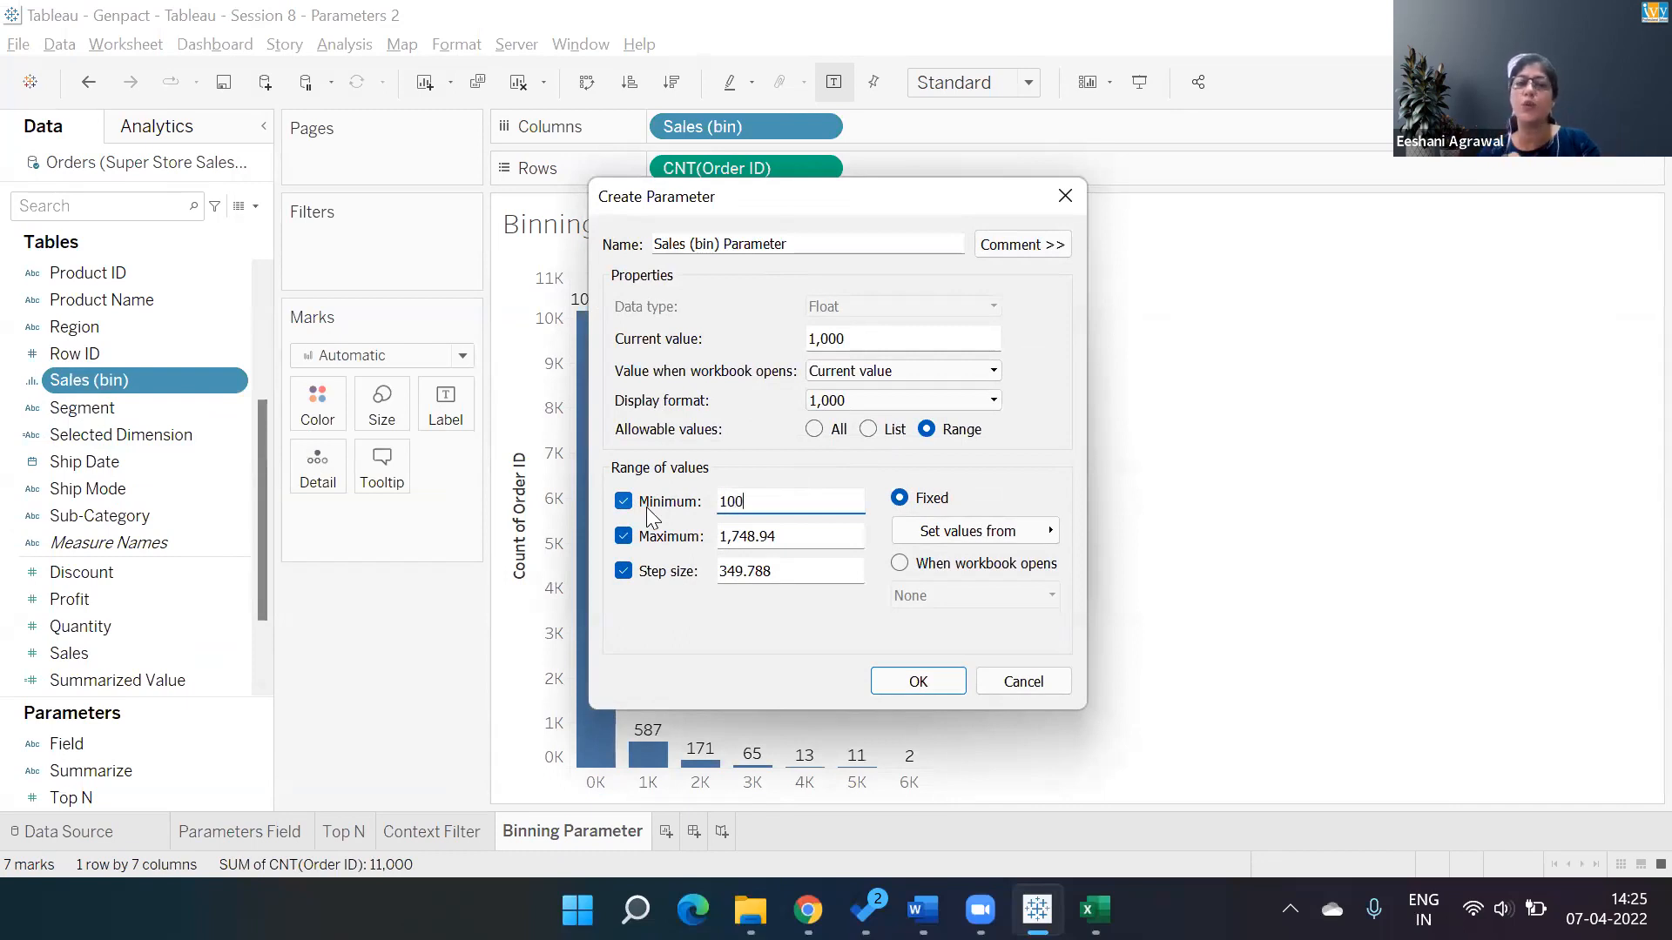
pyautogui.press('Tab')
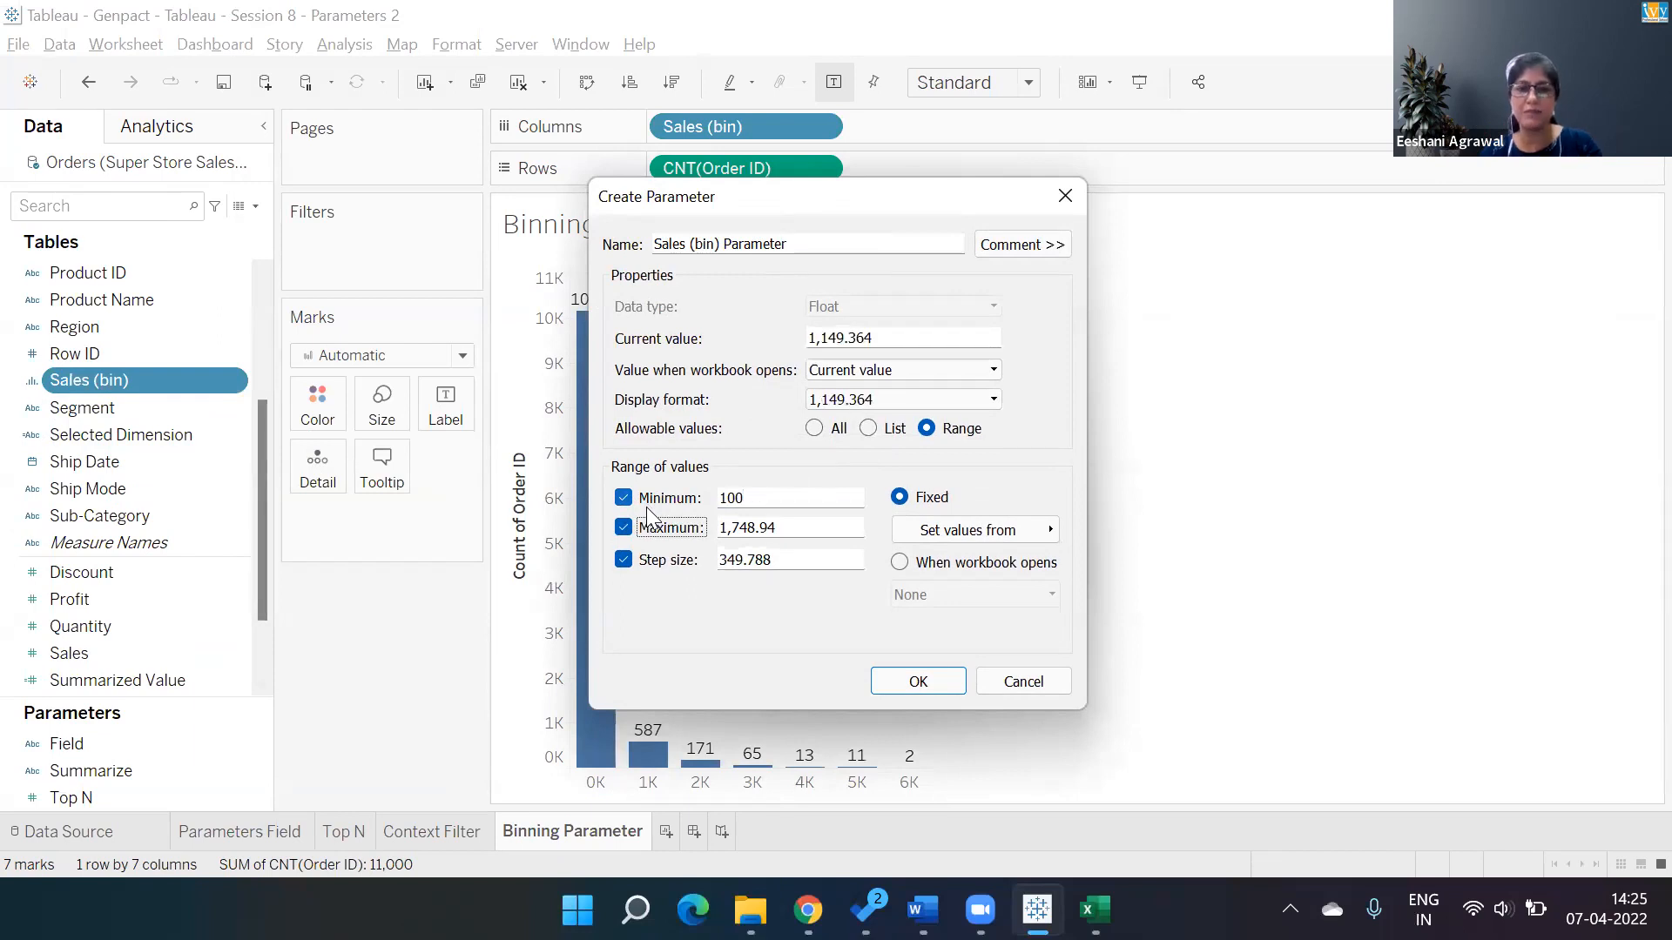
# Set the bin-size parameter's maximum value to 2000.
pyautogui.click(793, 529)
pyautogui.press('BackSpace')
pyautogui.press('BackSpace')
pyautogui.press('BackSpace')
pyautogui.press('BackSpace')
pyautogui.press('BackSpace')
pyautogui.press('BackSpace')
pyautogui.press('BackSpace')
pyautogui.press('BackSpace')
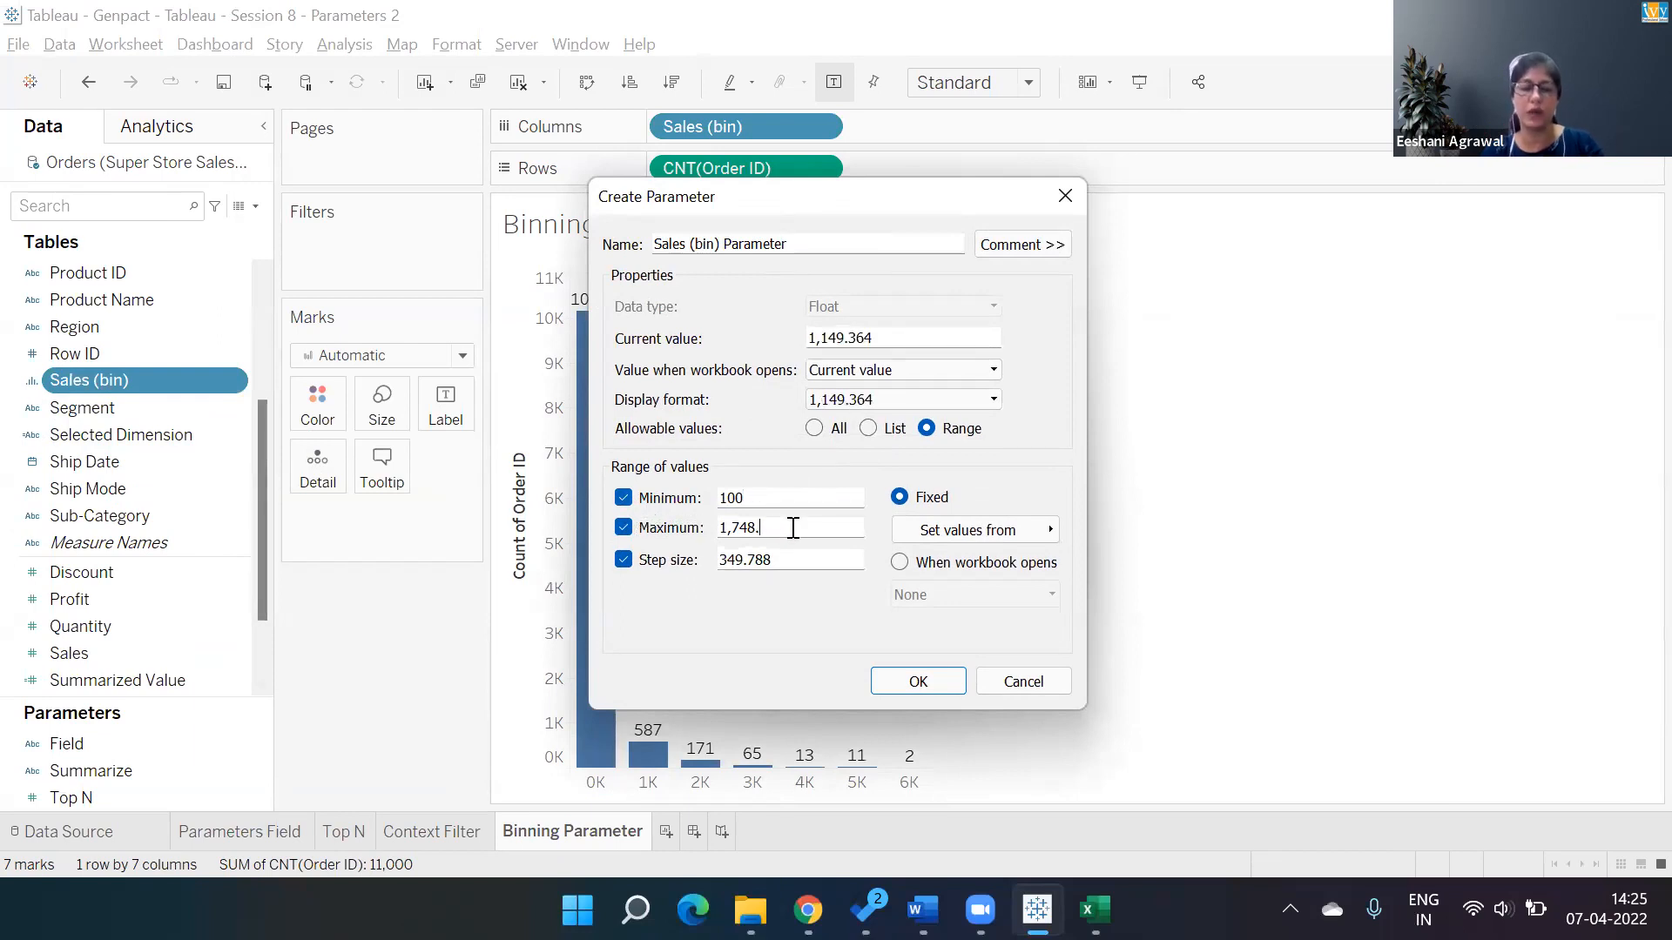
pyautogui.write('2000')
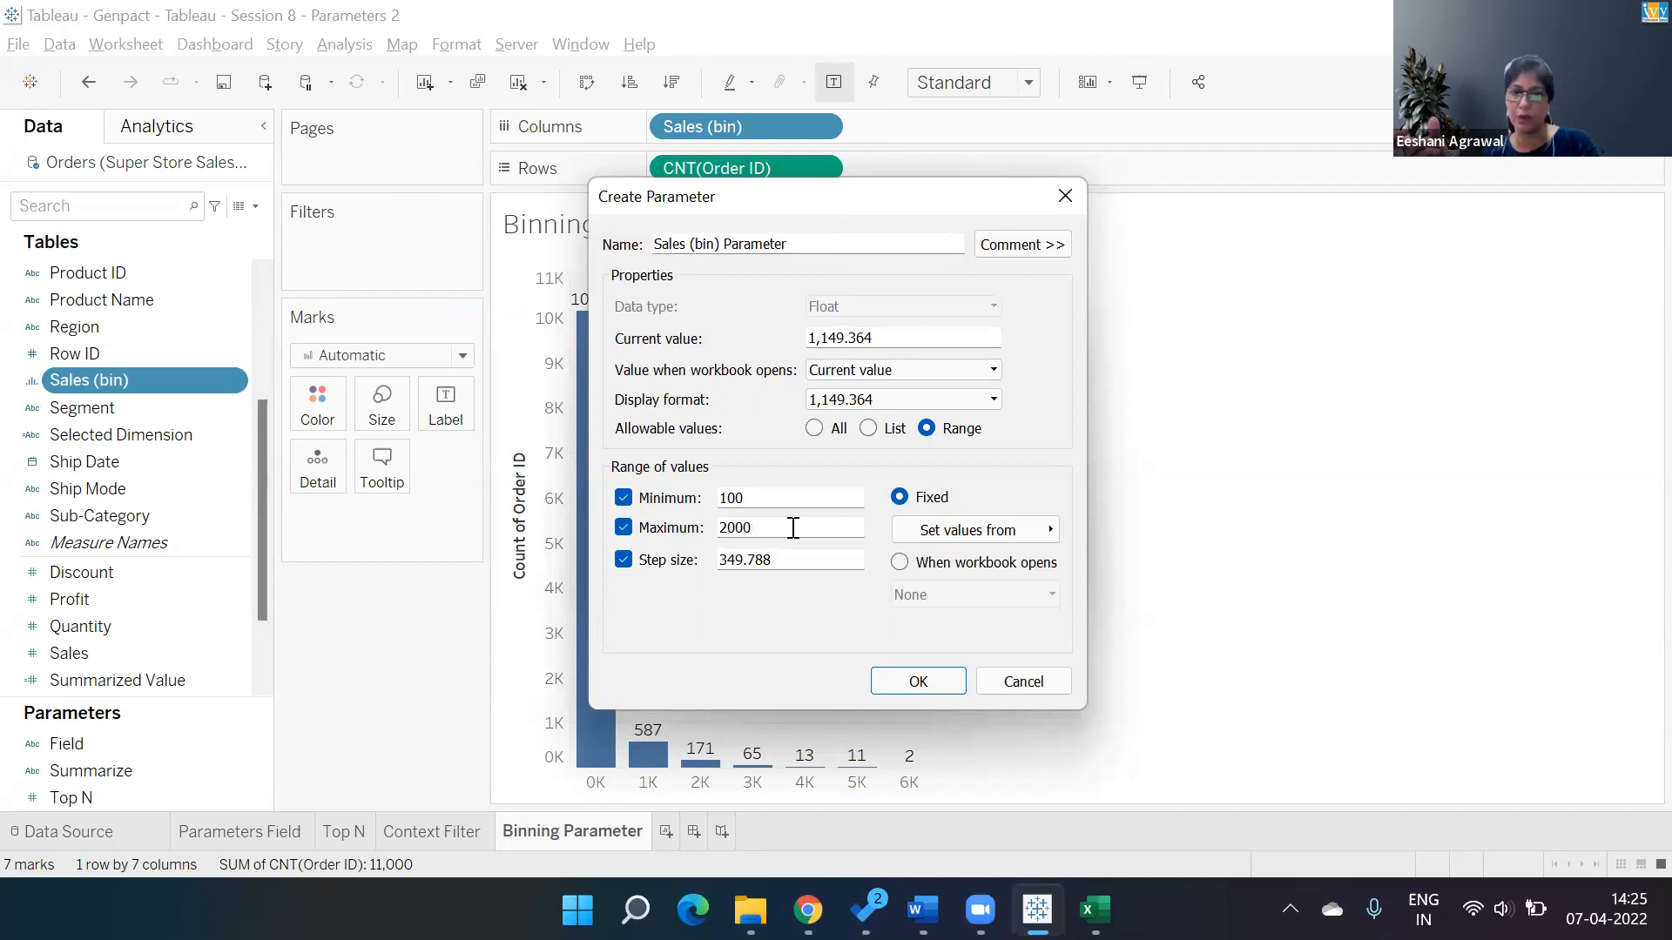
pyautogui.press('Tab')
pyautogui.press('Tab')
pyautogui.press('Tab')
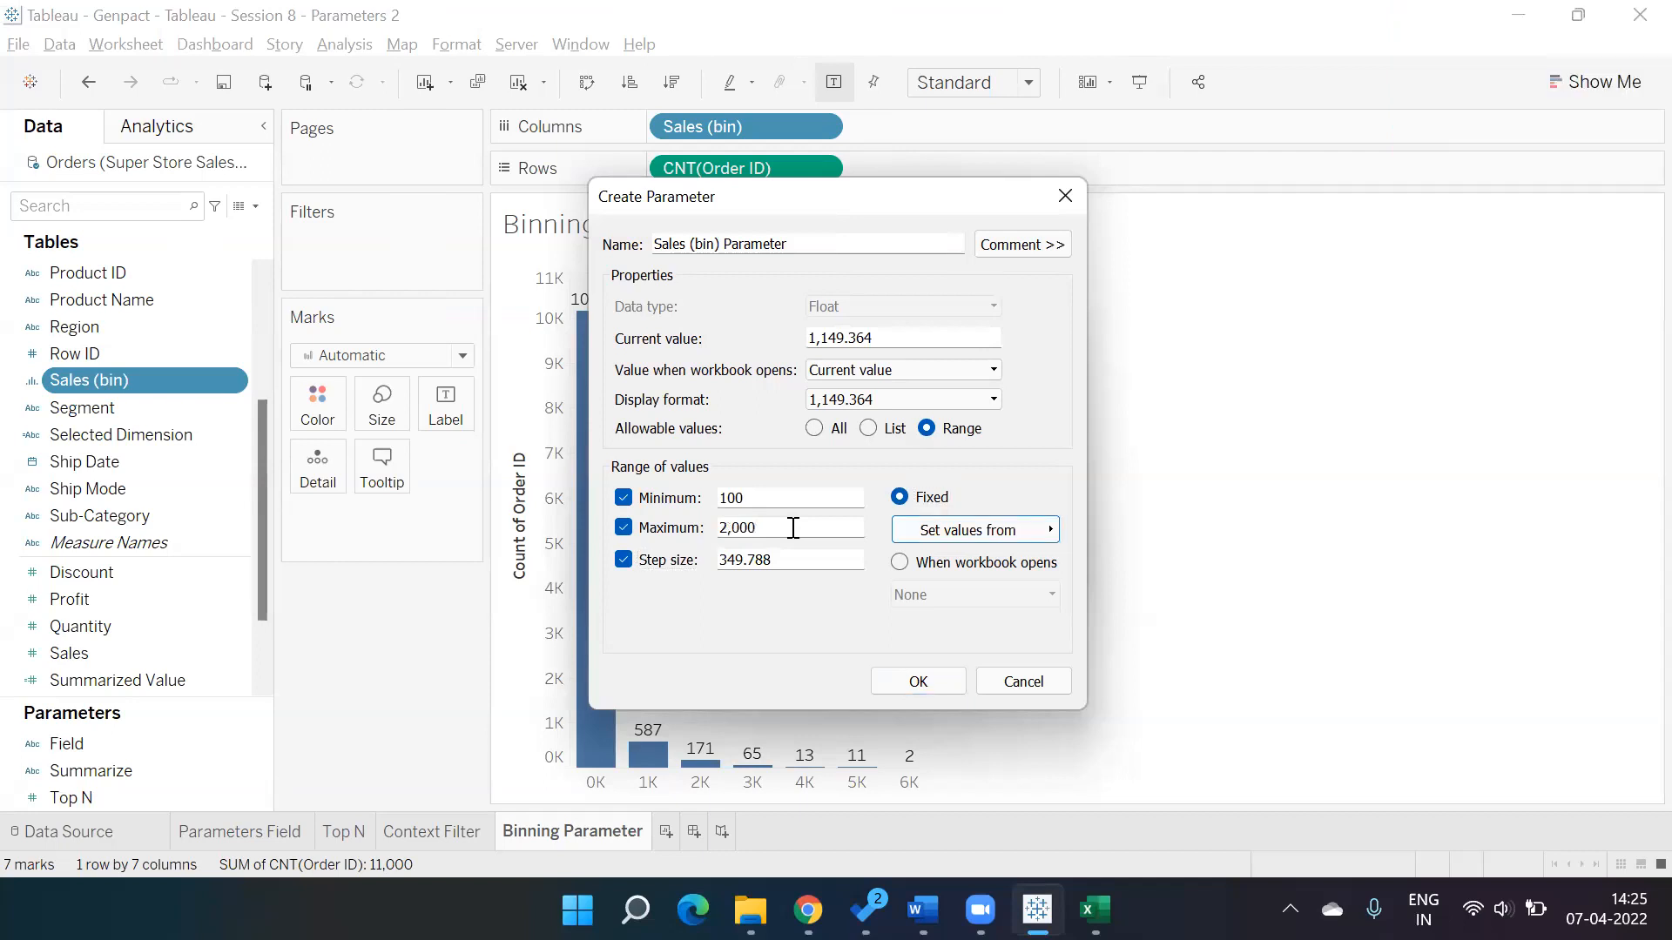
# Set the bin-size parameter's step size to 500.
pyautogui.click(794, 559)
pyautogui.press('BackSpace')
pyautogui.press('BackSpace')
pyautogui.press('BackSpace')
pyautogui.press('BackSpace')
pyautogui.press('BackSpace')
pyautogui.press('BackSpace')
pyautogui.press('BackSpace')
pyautogui.write('500')
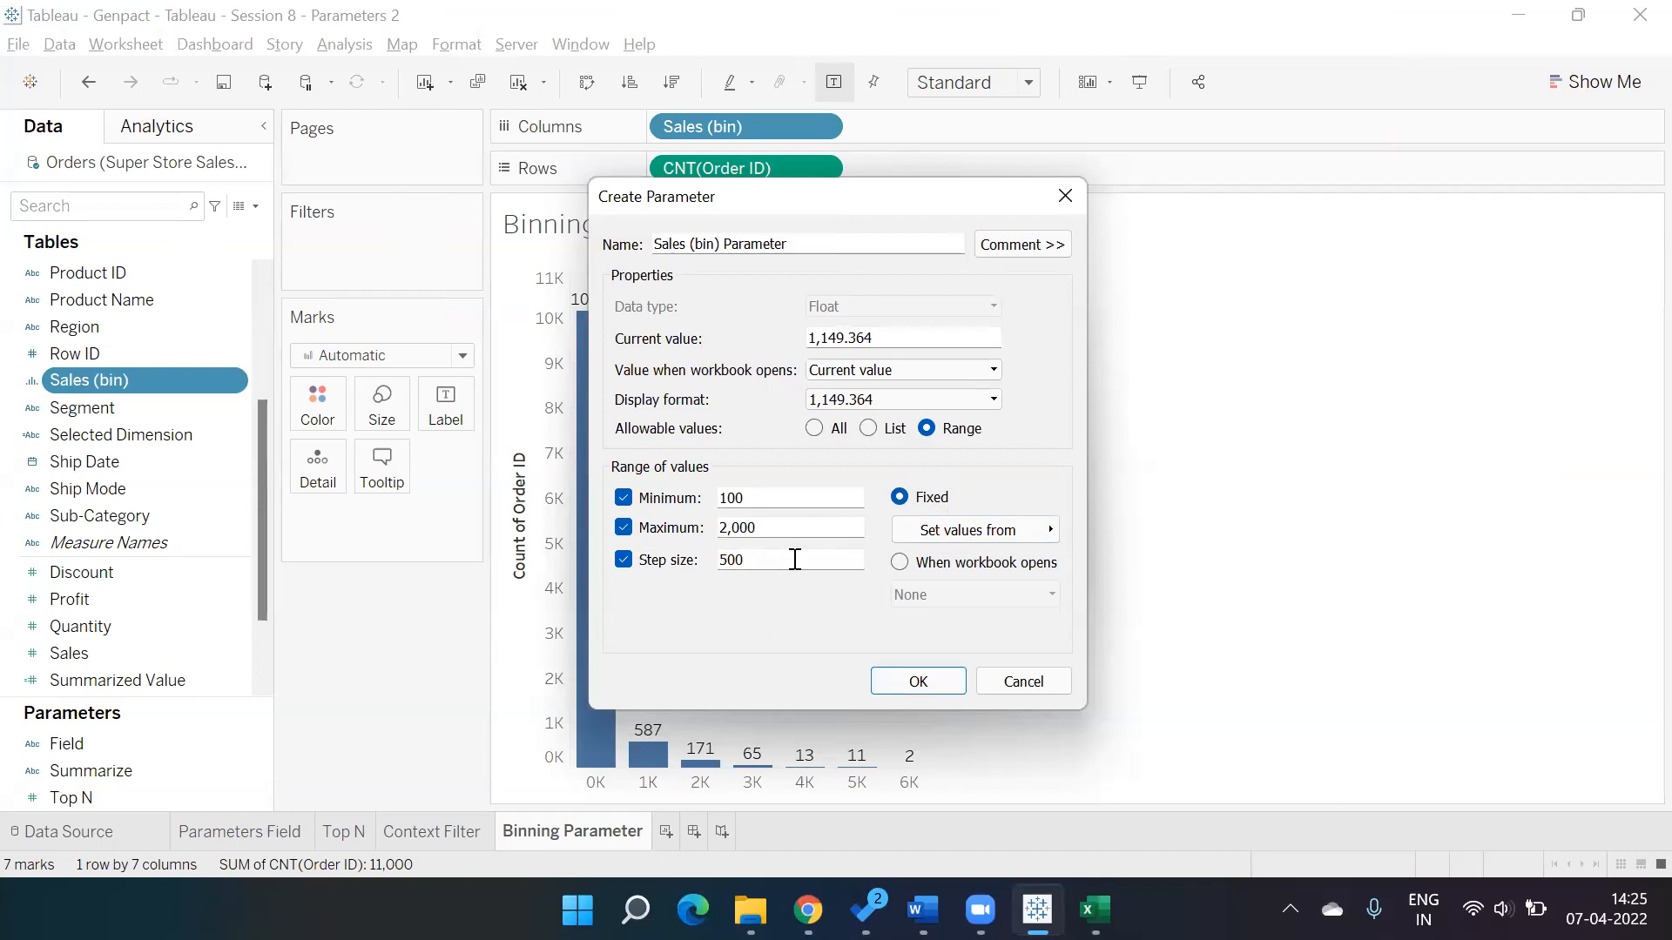
# Try to set the parameter's current value to 1000, then confirm the parameter as the Sales bin size.
pyautogui.click(896, 338)
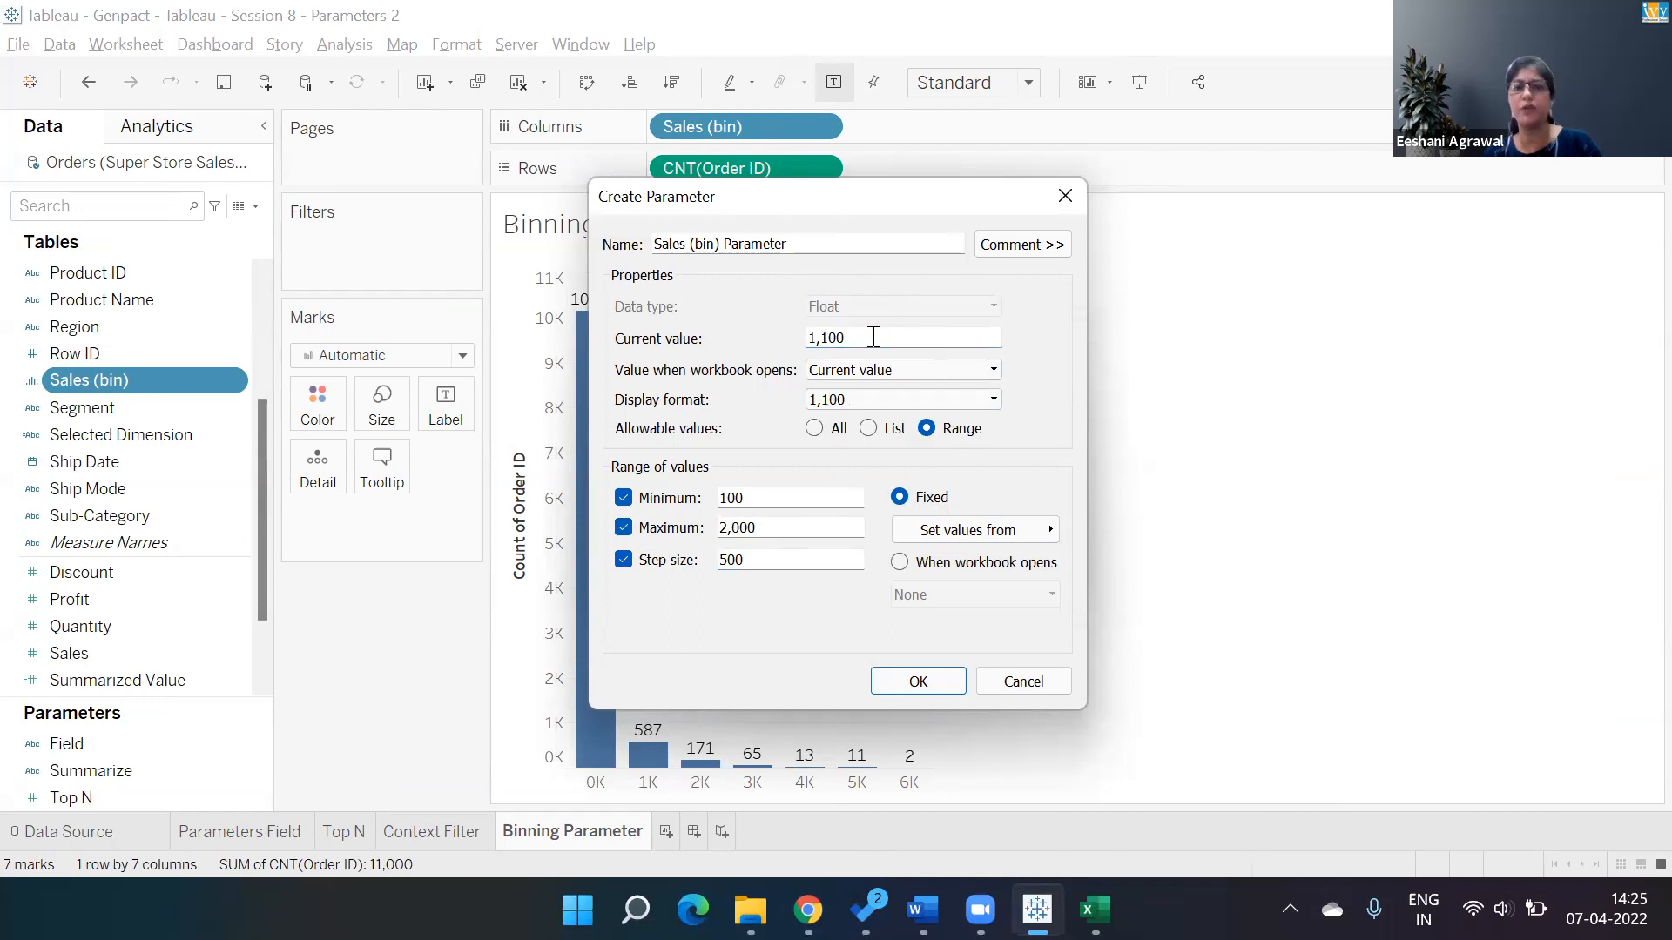
pyautogui.moveTo(873, 337); pyautogui.dragTo(698, 333)
pyautogui.write('1000')
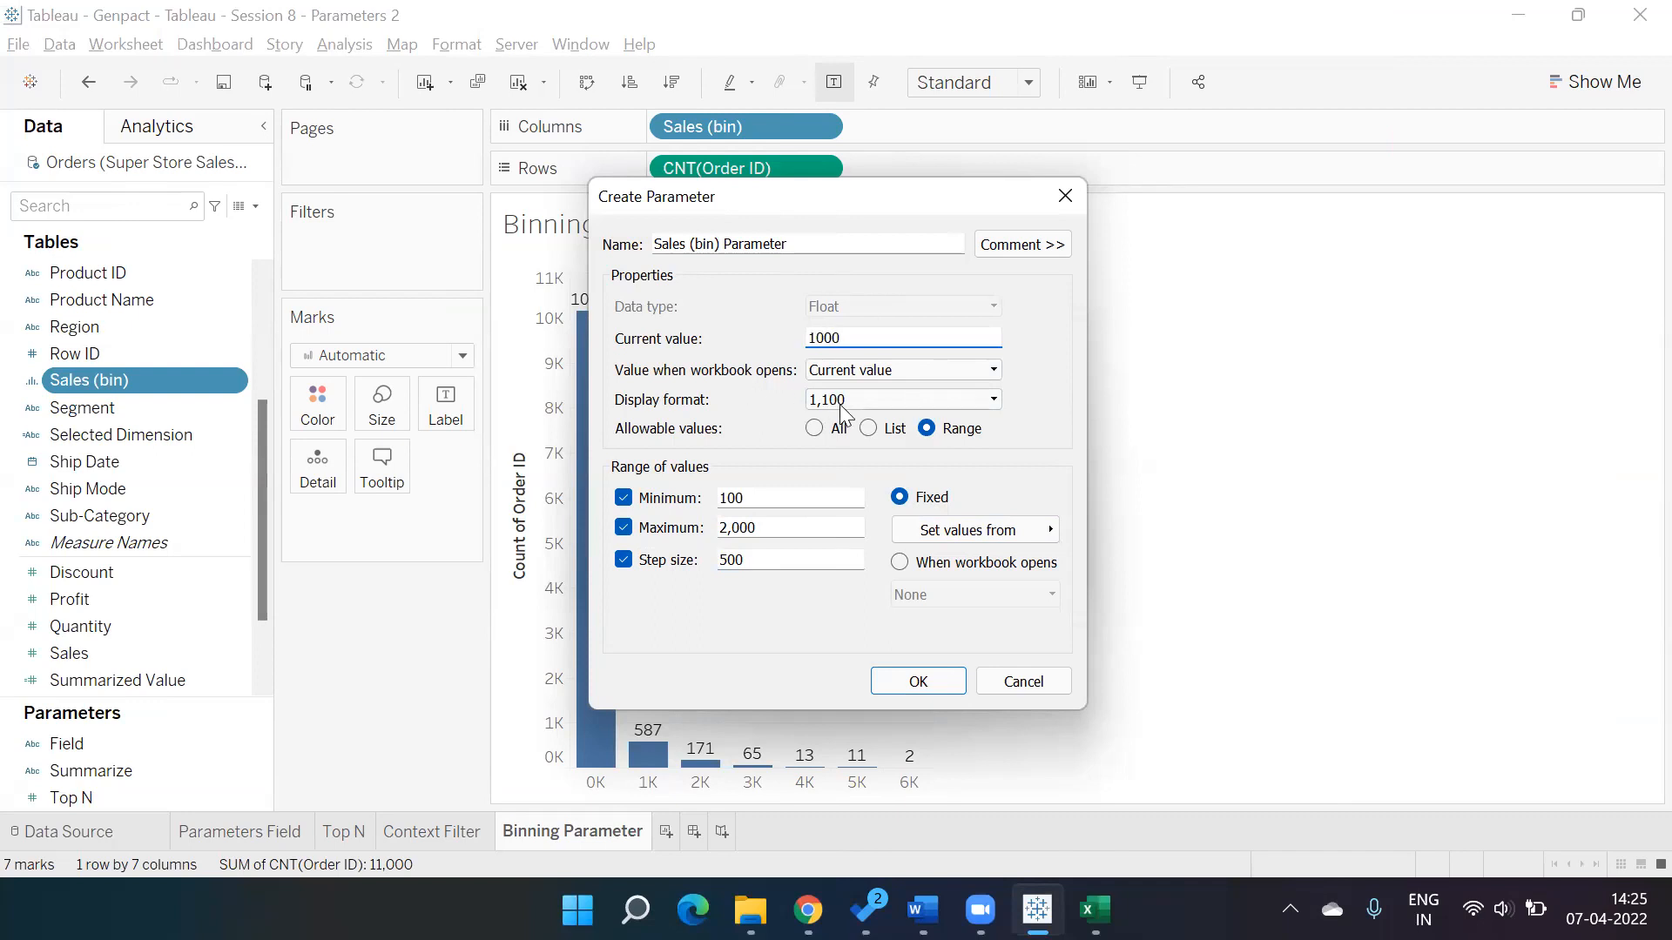
pyautogui.click(881, 399)
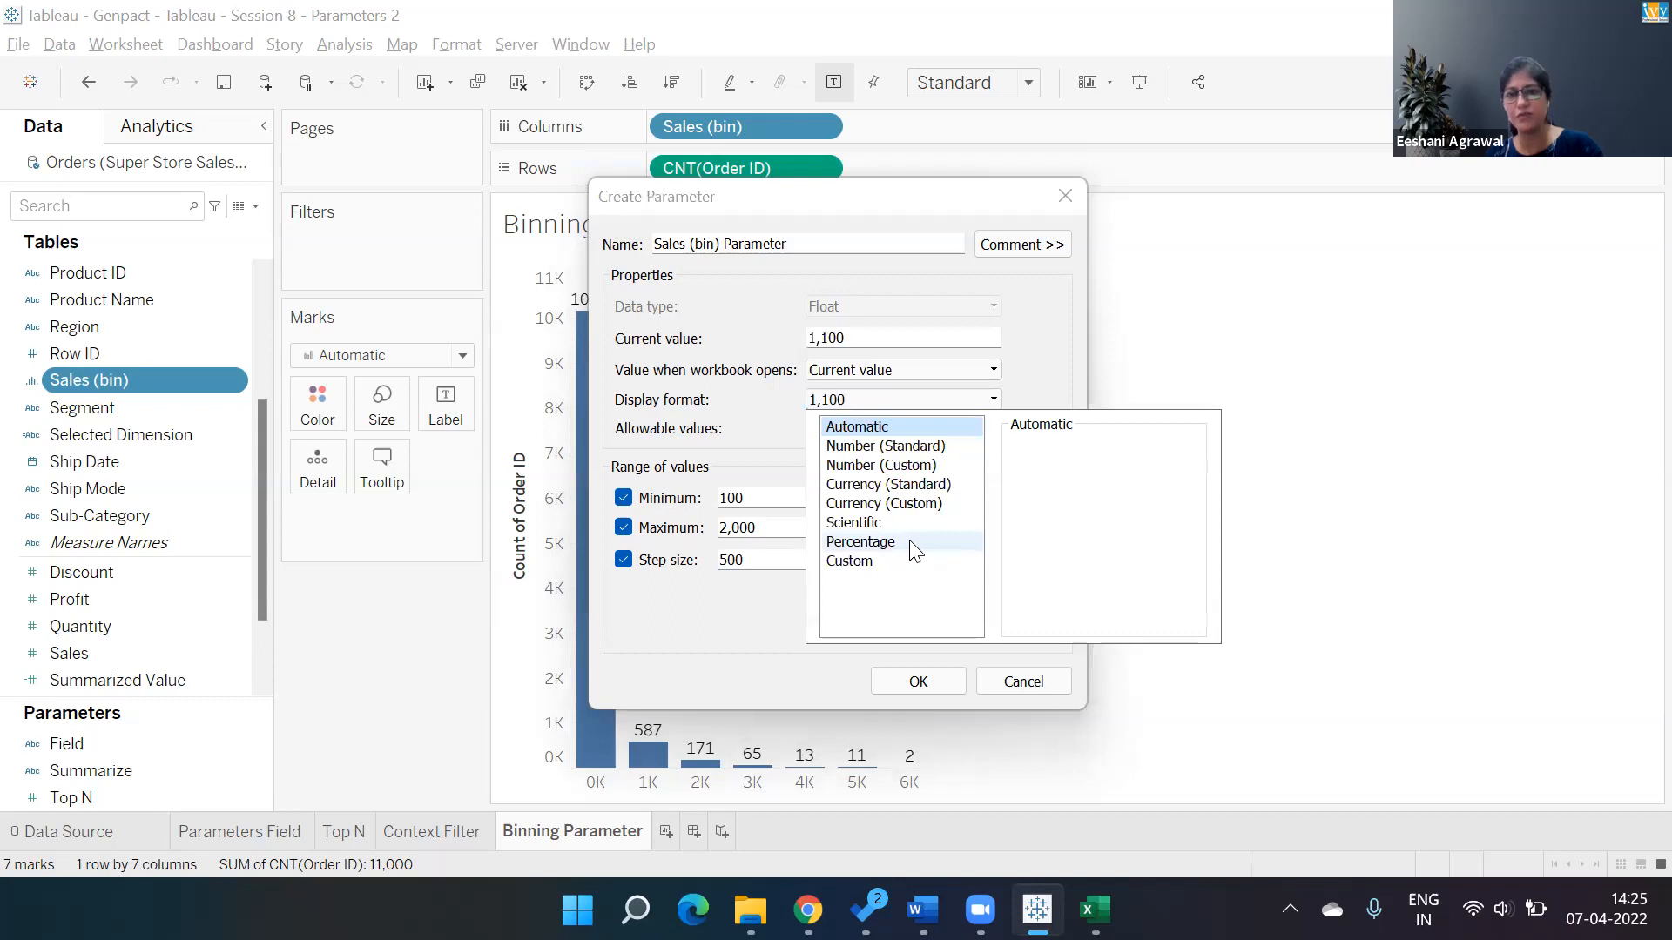
pyautogui.click(1029, 350)
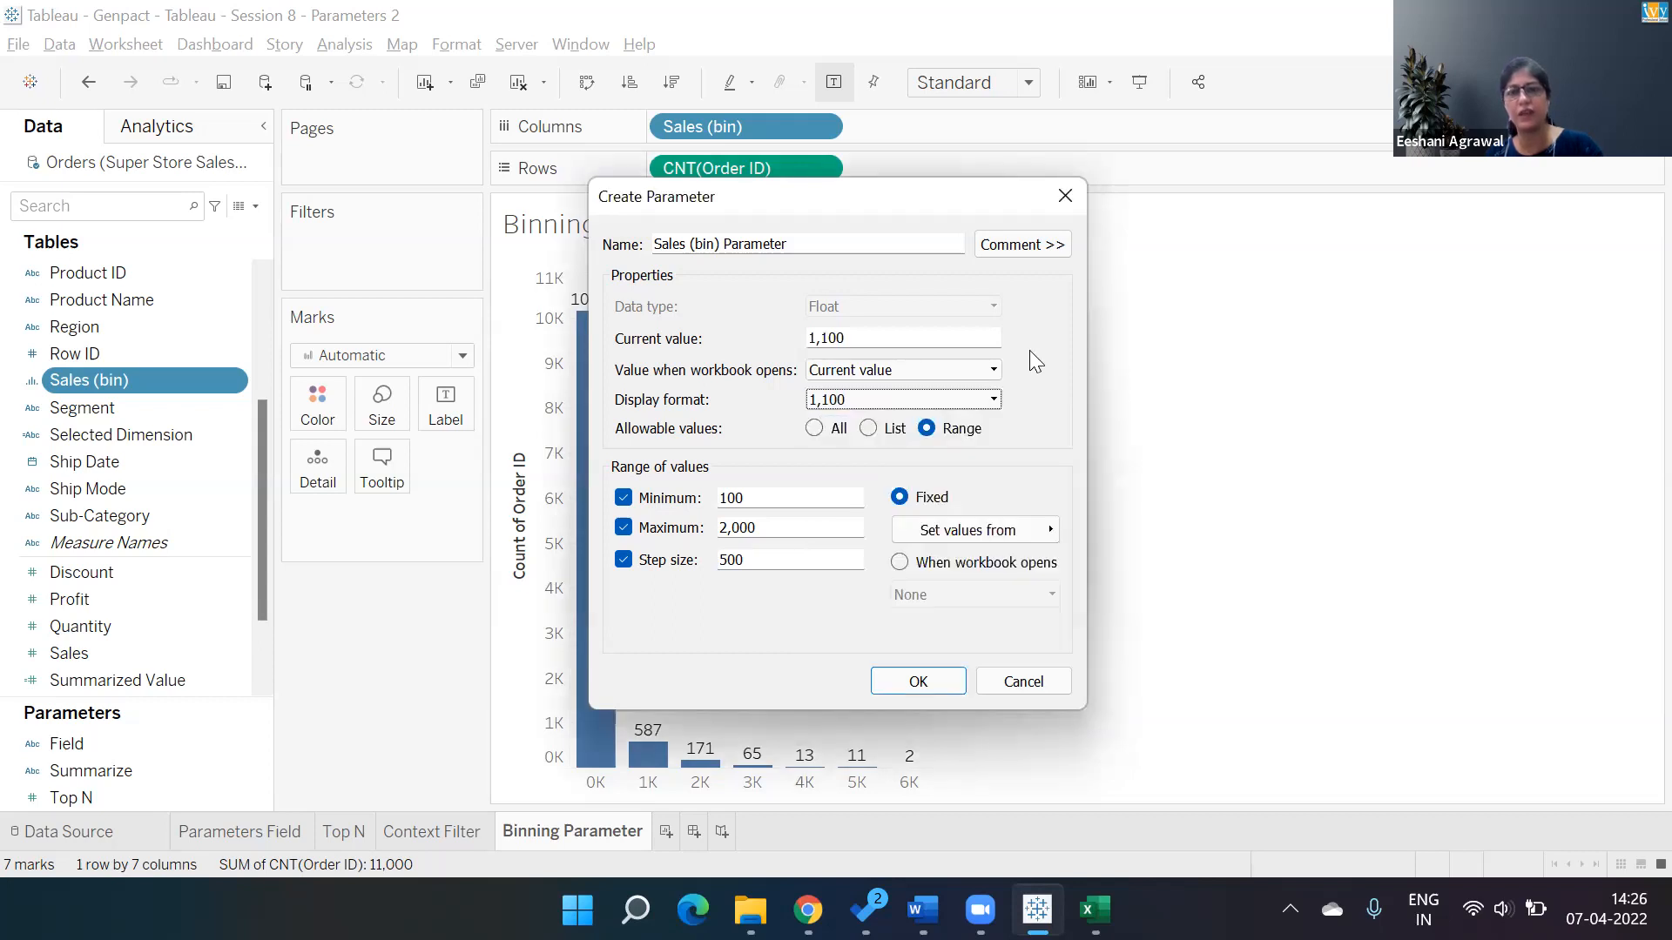
pyautogui.click(908, 340)
pyautogui.press('BackSpace')
pyautogui.press('BackSpace')
pyautogui.press('BackSpace')
pyautogui.press('BackSpace')
pyautogui.write('000')
pyautogui.press('Tab')
pyautogui.press('Tab')
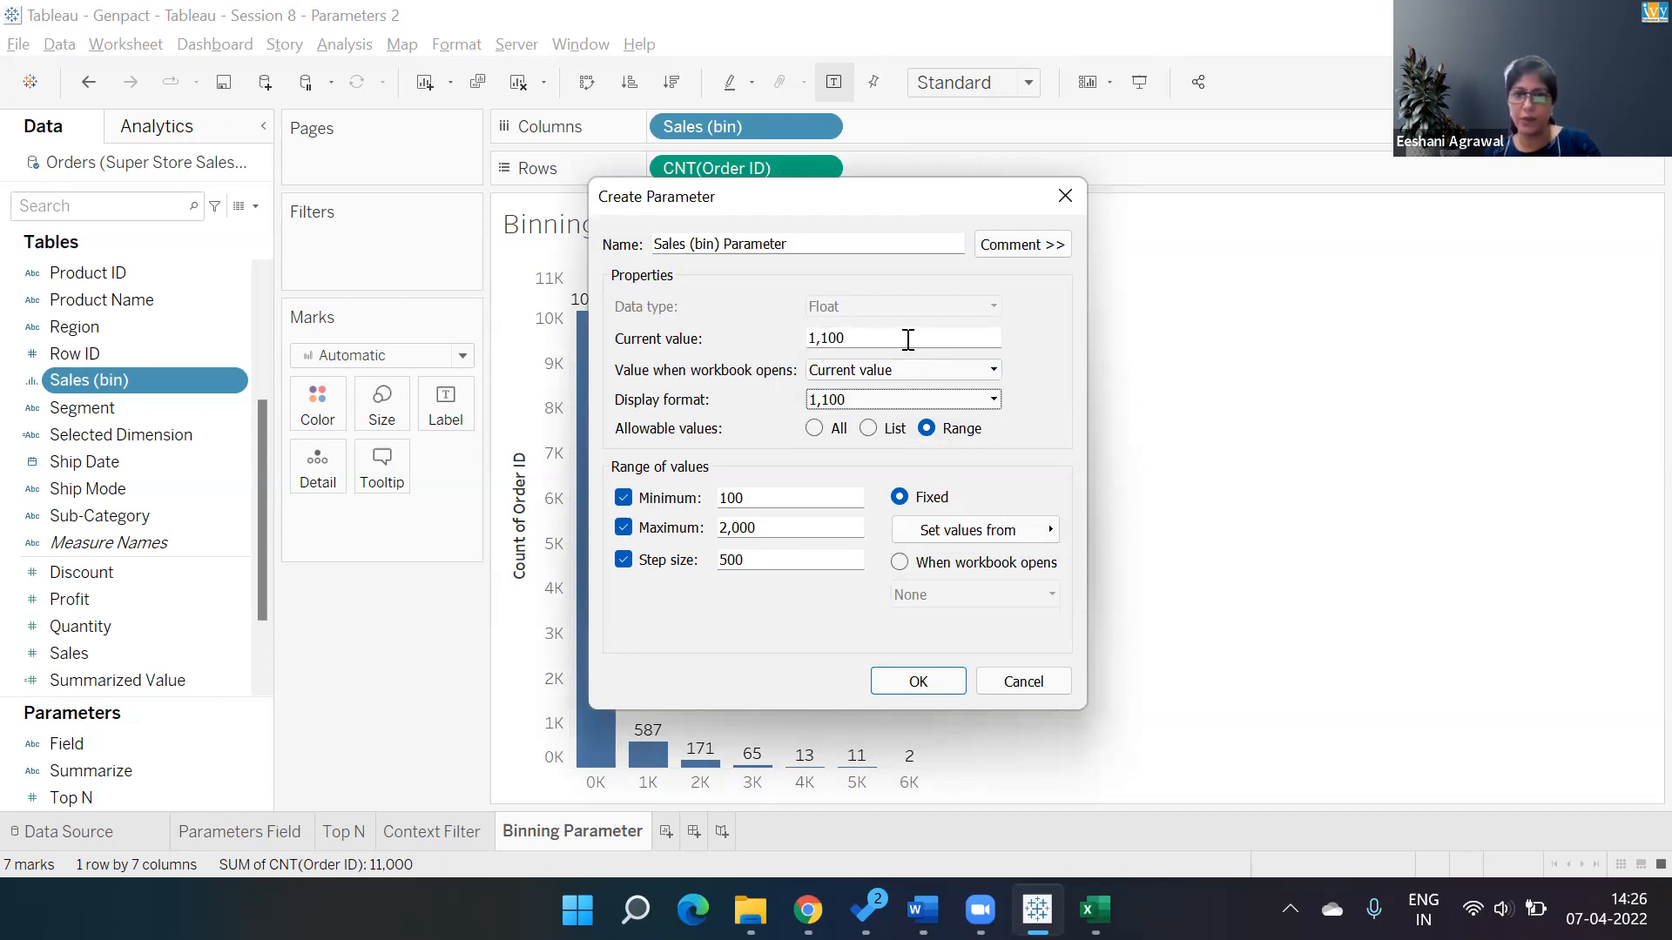
pyautogui.click(914, 681)
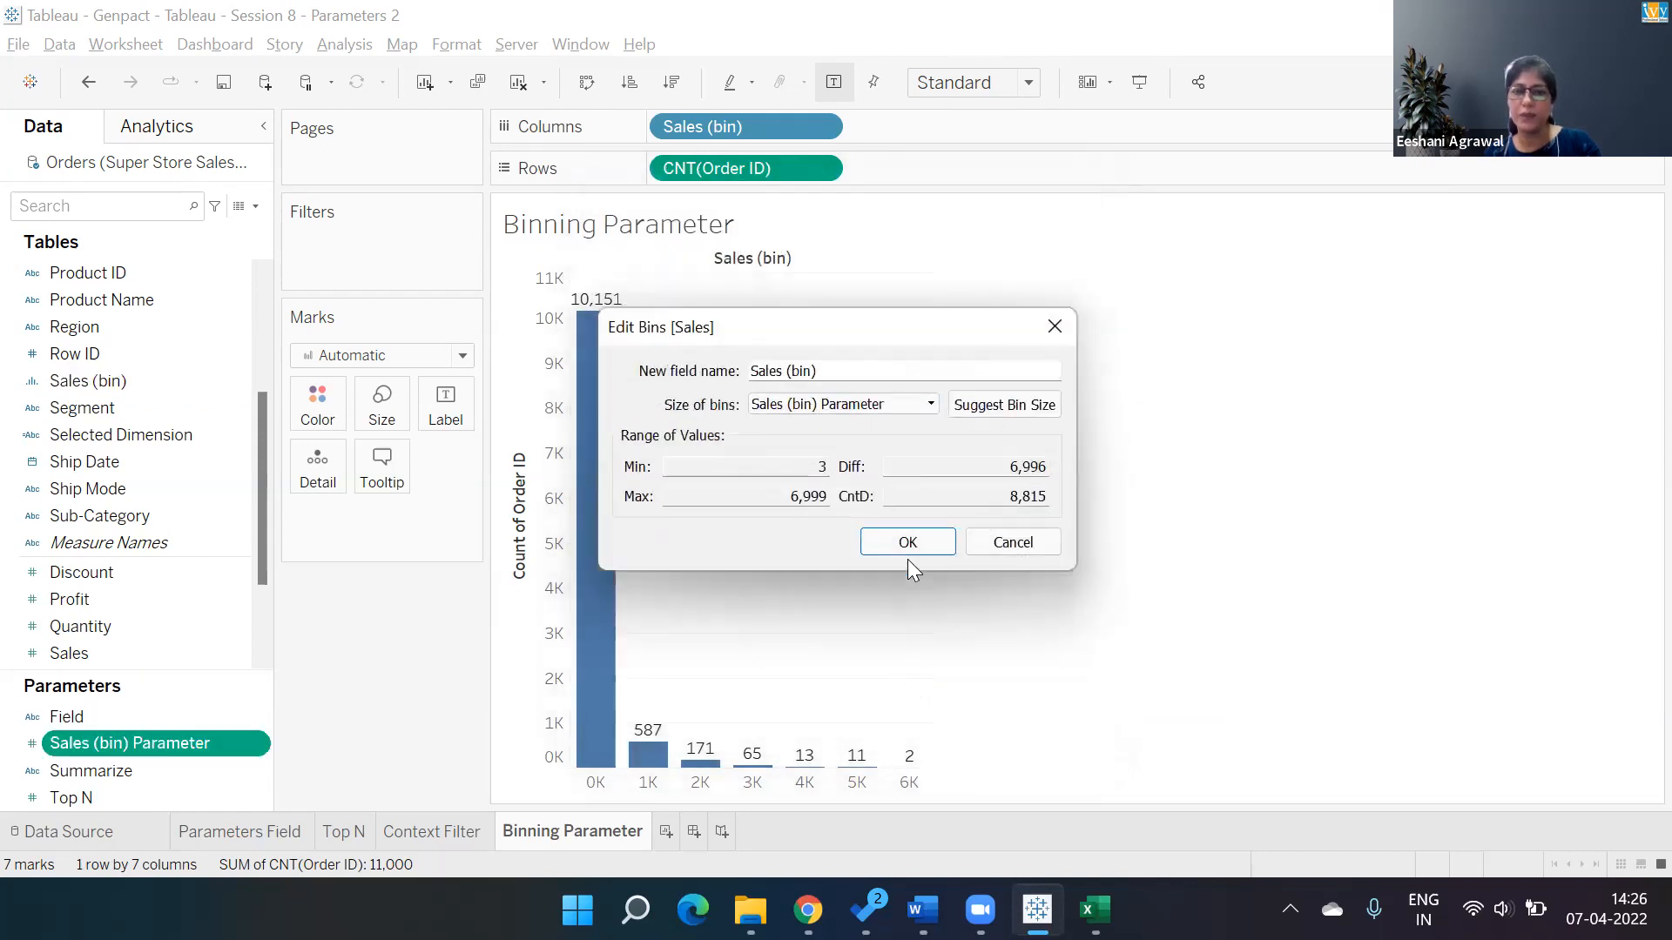
pyautogui.click(907, 553)
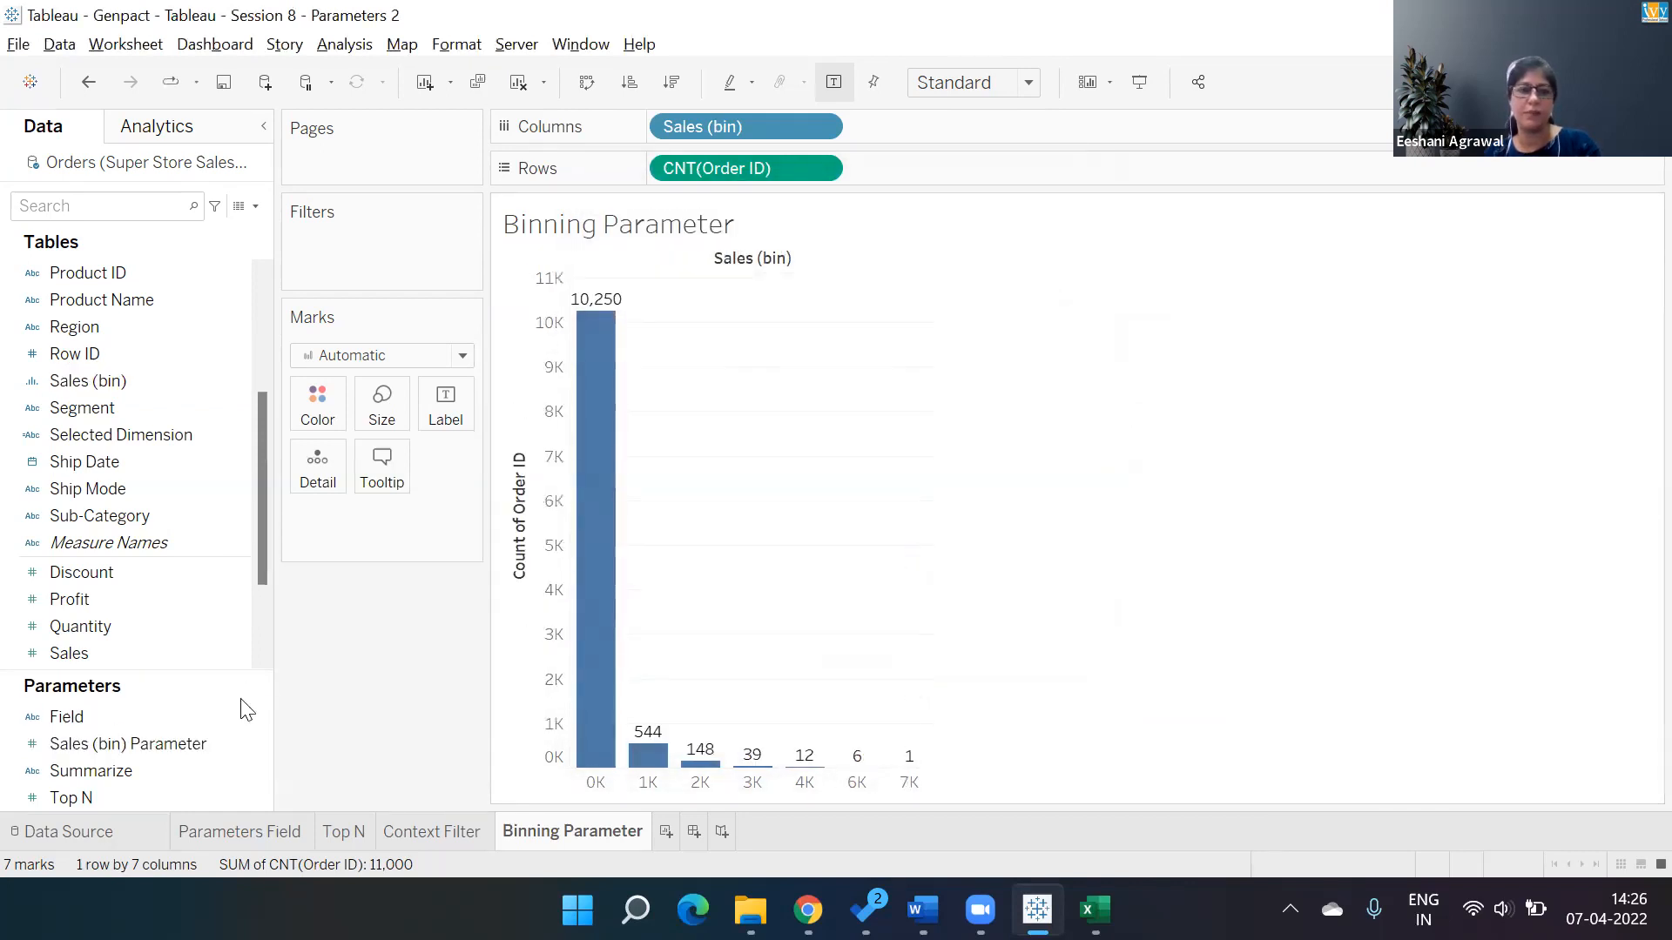
# Show the Sales (bin) Parameter control and set the bin size to 600 with its slider.
pyautogui.rightClick(115, 742)
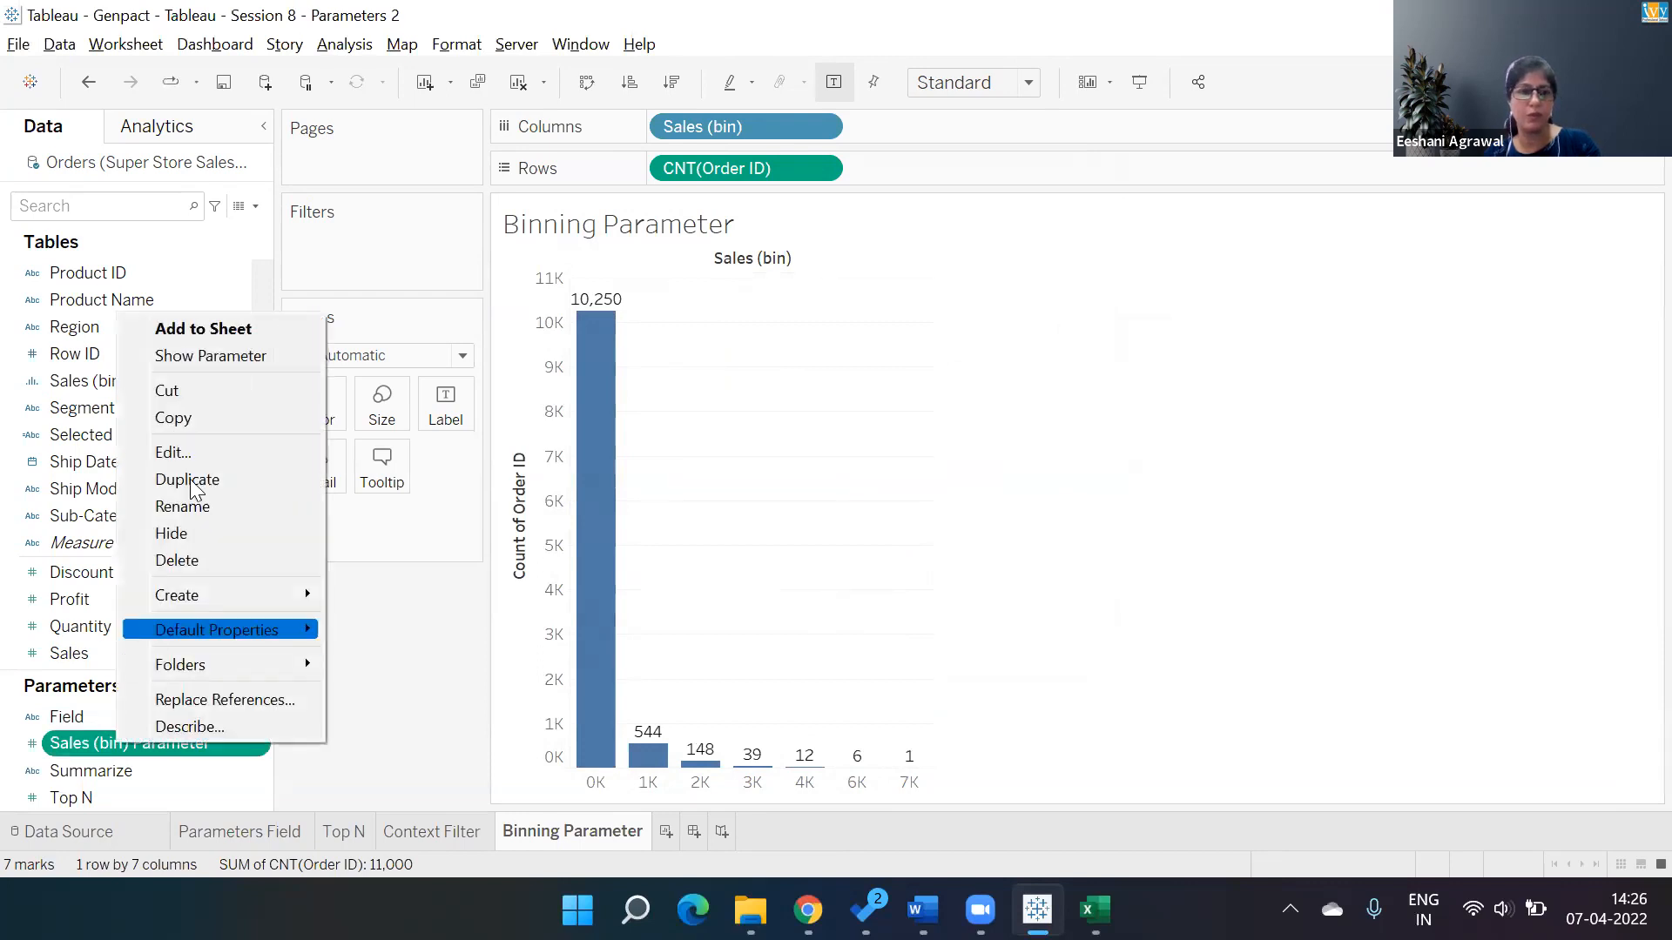
pyautogui.click(221, 348)
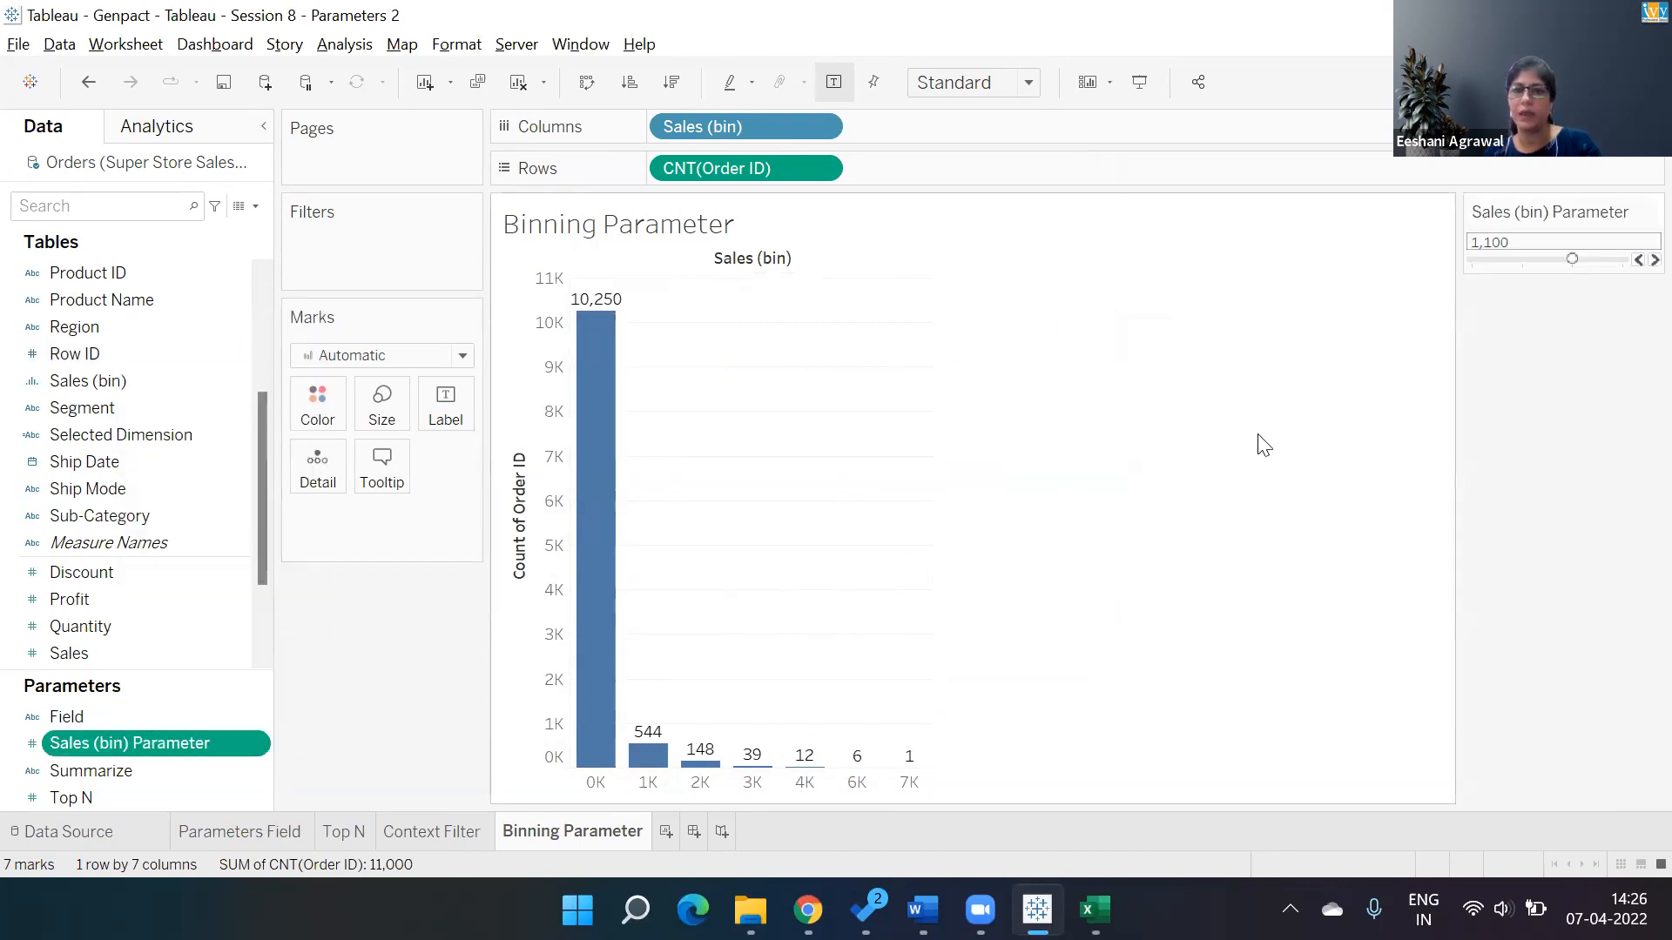
pyautogui.moveTo(1596, 263); pyautogui.dragTo(1545, 263)
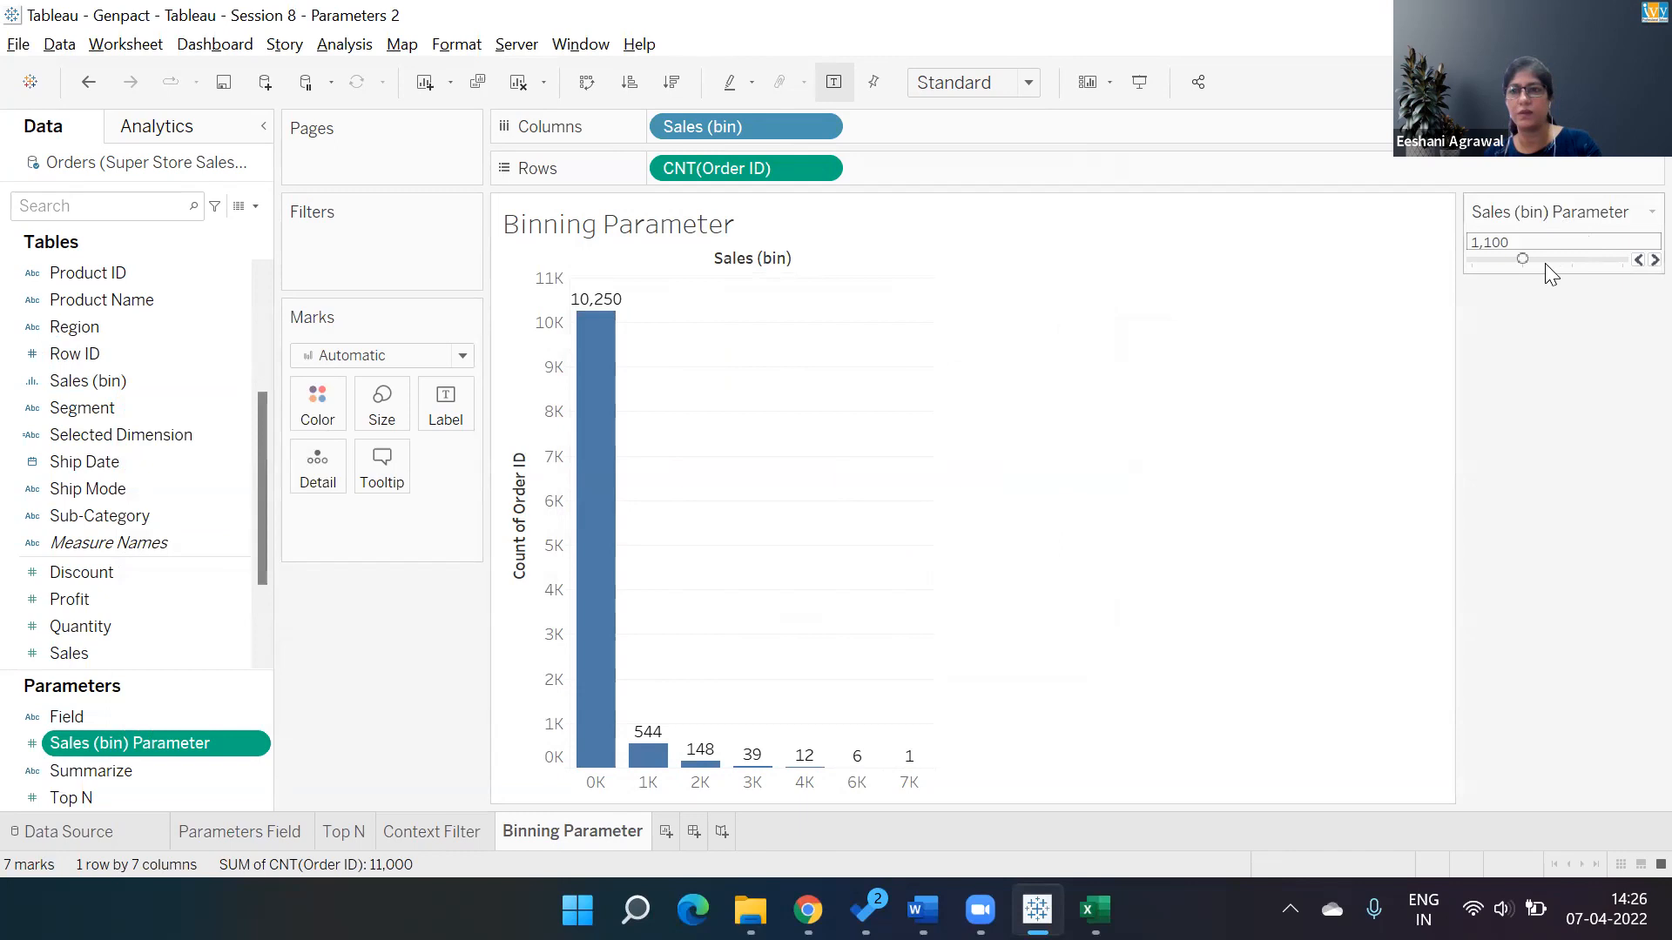
pyautogui.click(1491, 261)
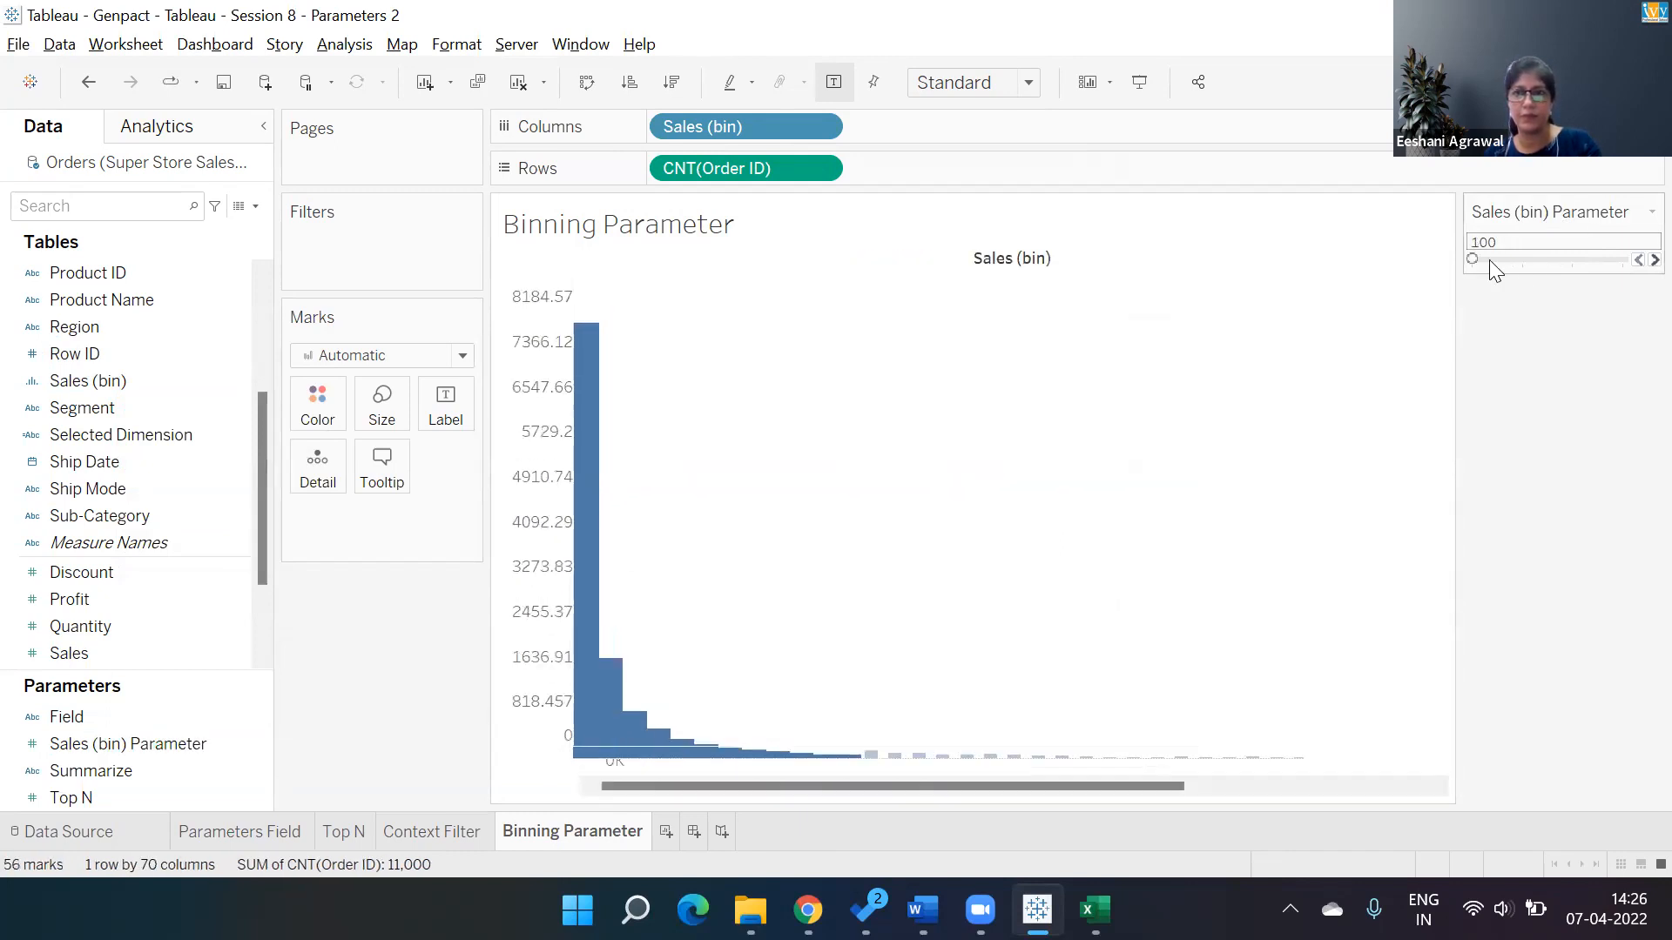
pyautogui.click(1571, 259)
pyautogui.click(1534, 260)
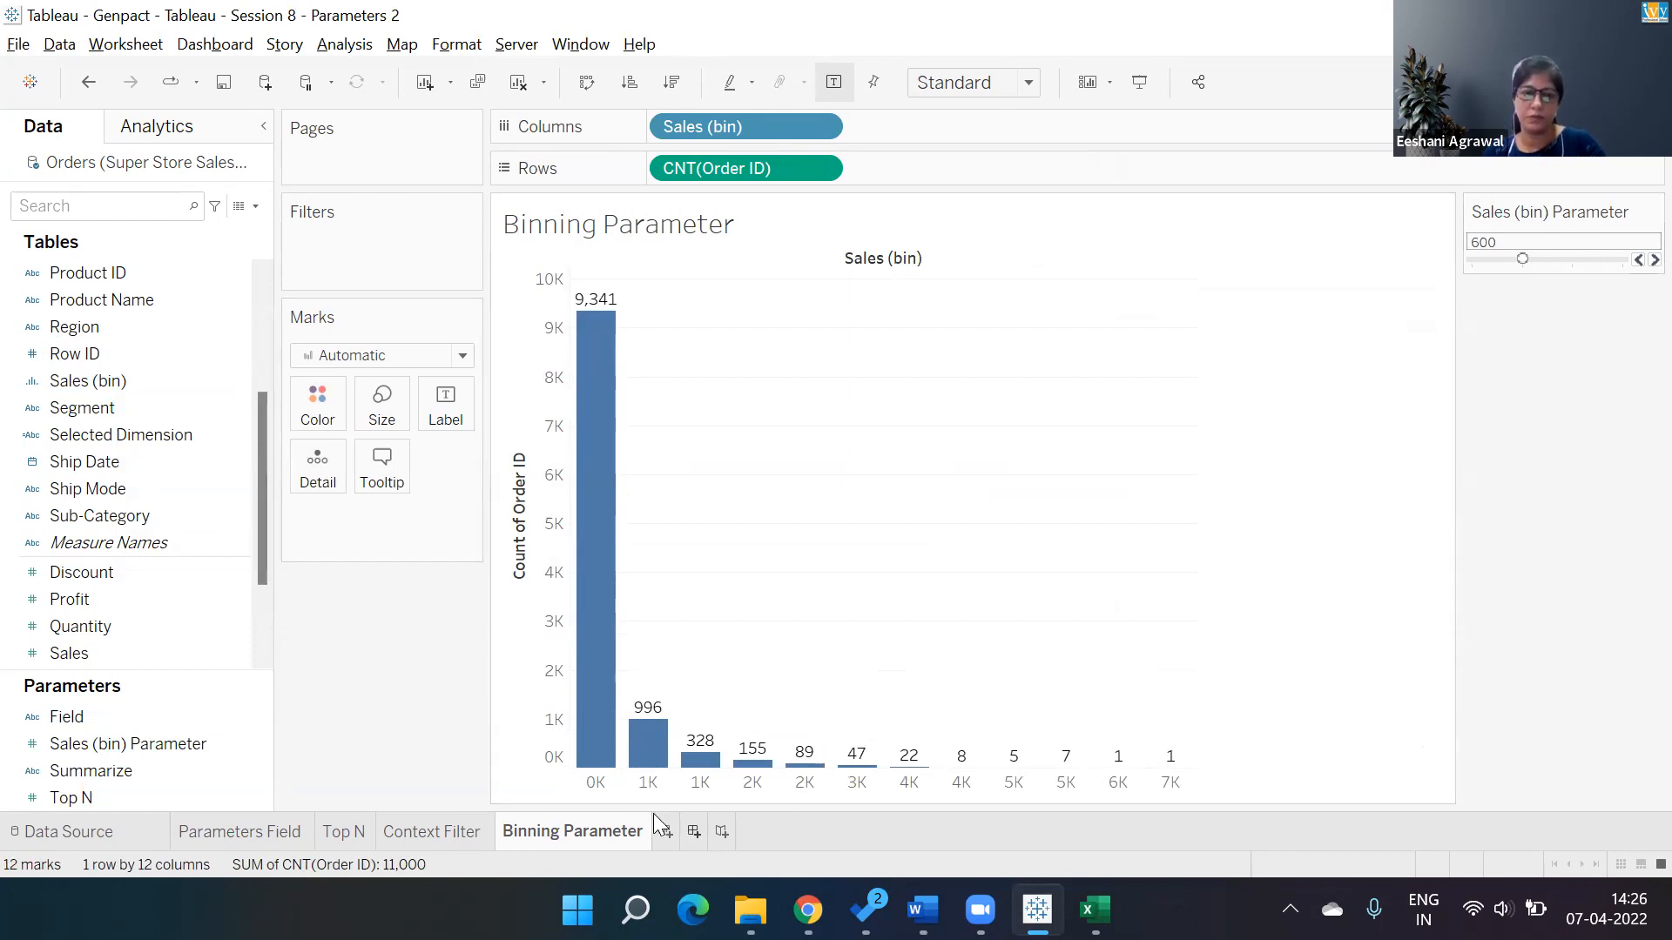
# Format the Sales (bin) header labels as custom numbers with 0 decimal places and close the format pane.
pyautogui.rightClick(596, 782)
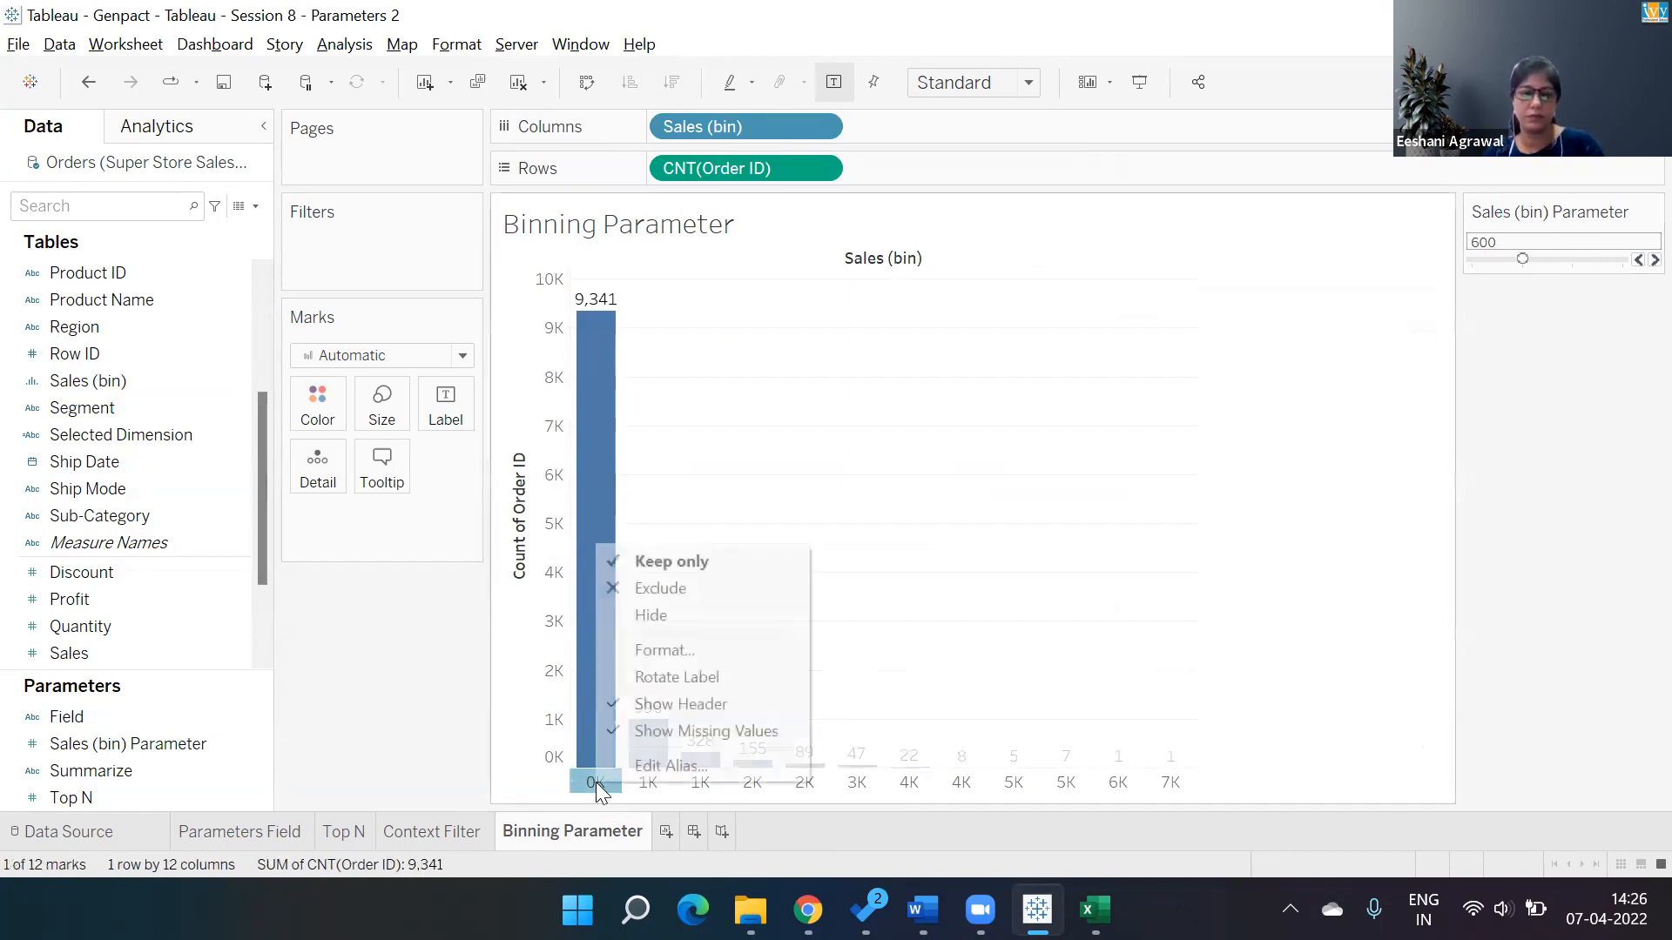
pyautogui.click(660, 650)
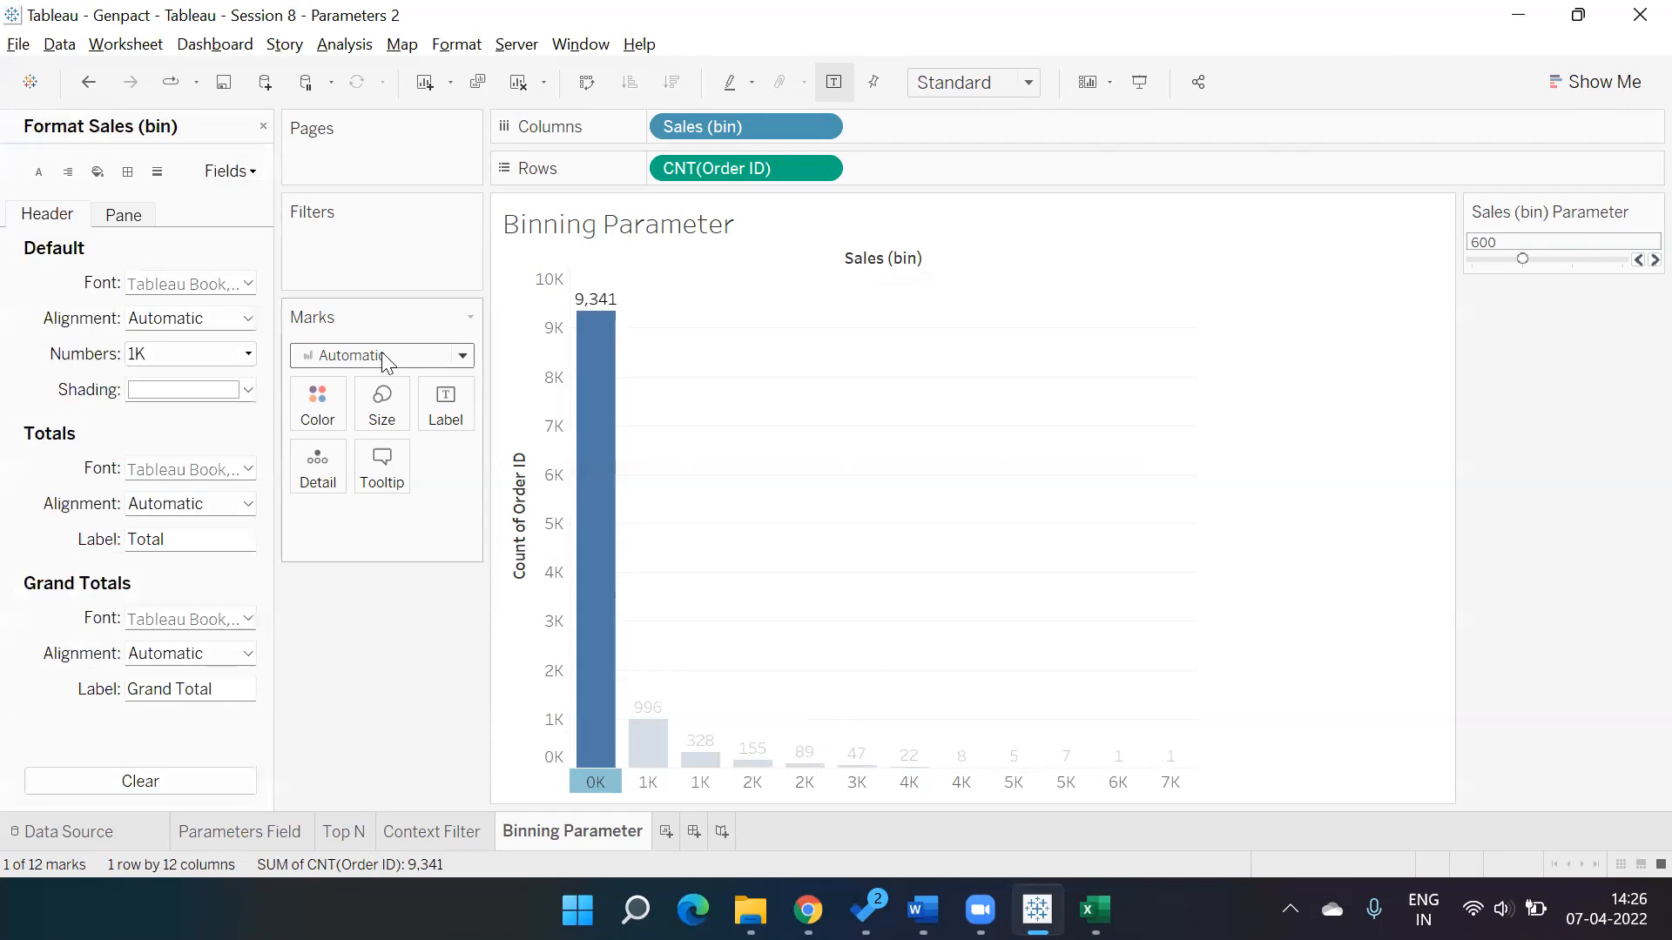
pyautogui.click(251, 357)
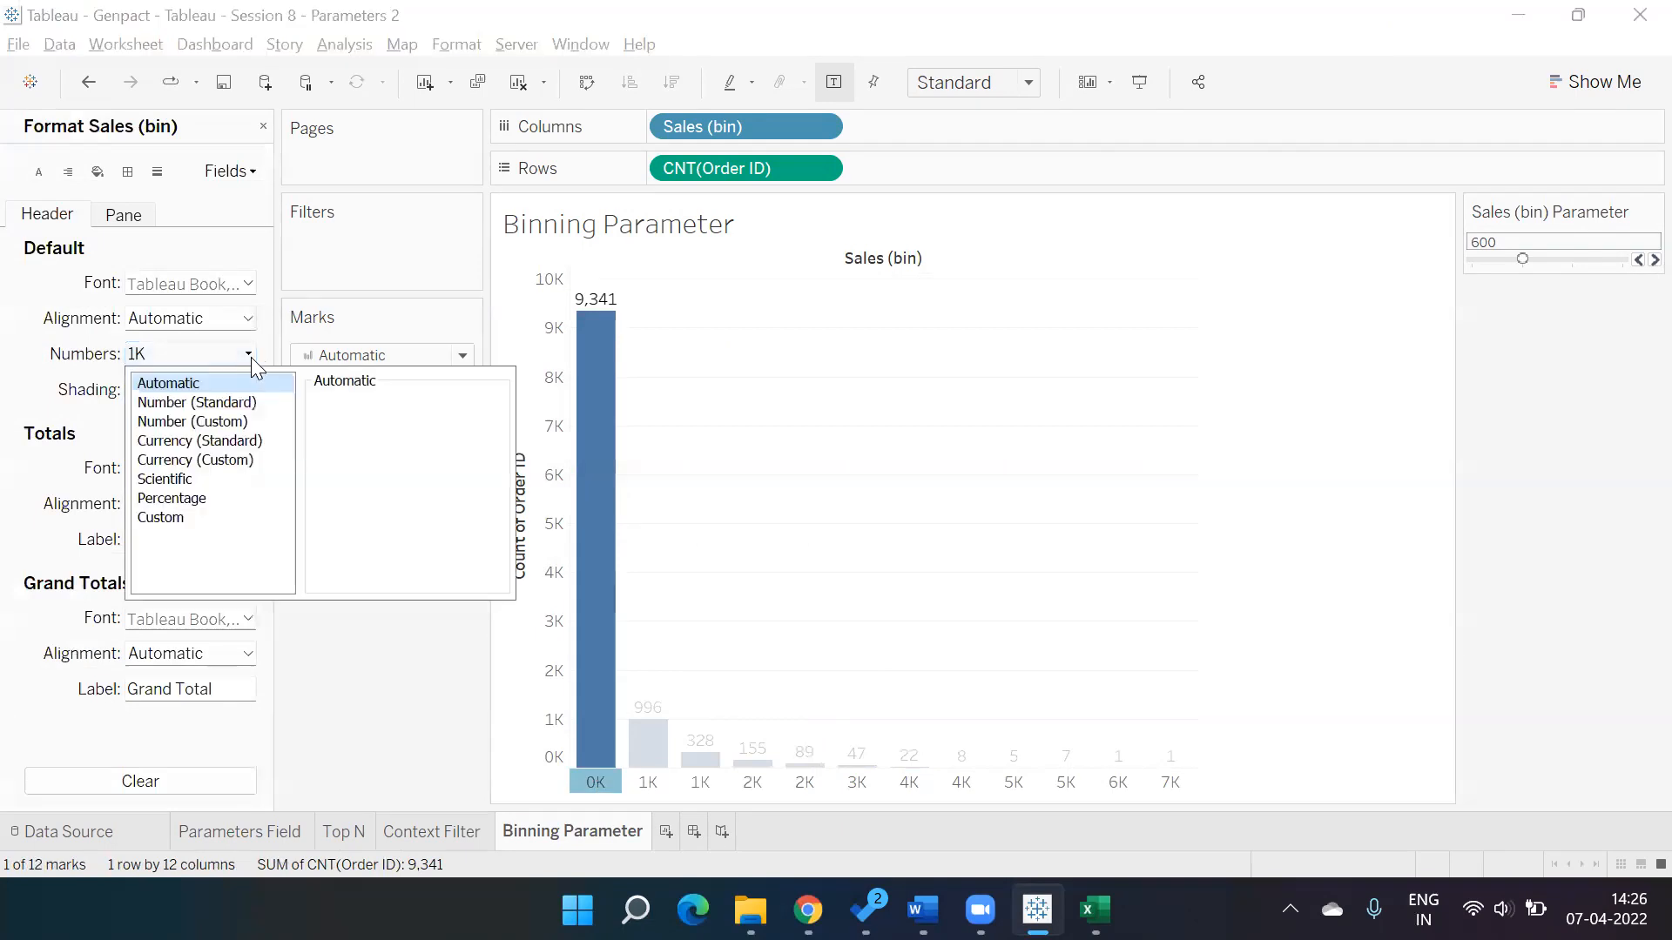
pyautogui.click(228, 426)
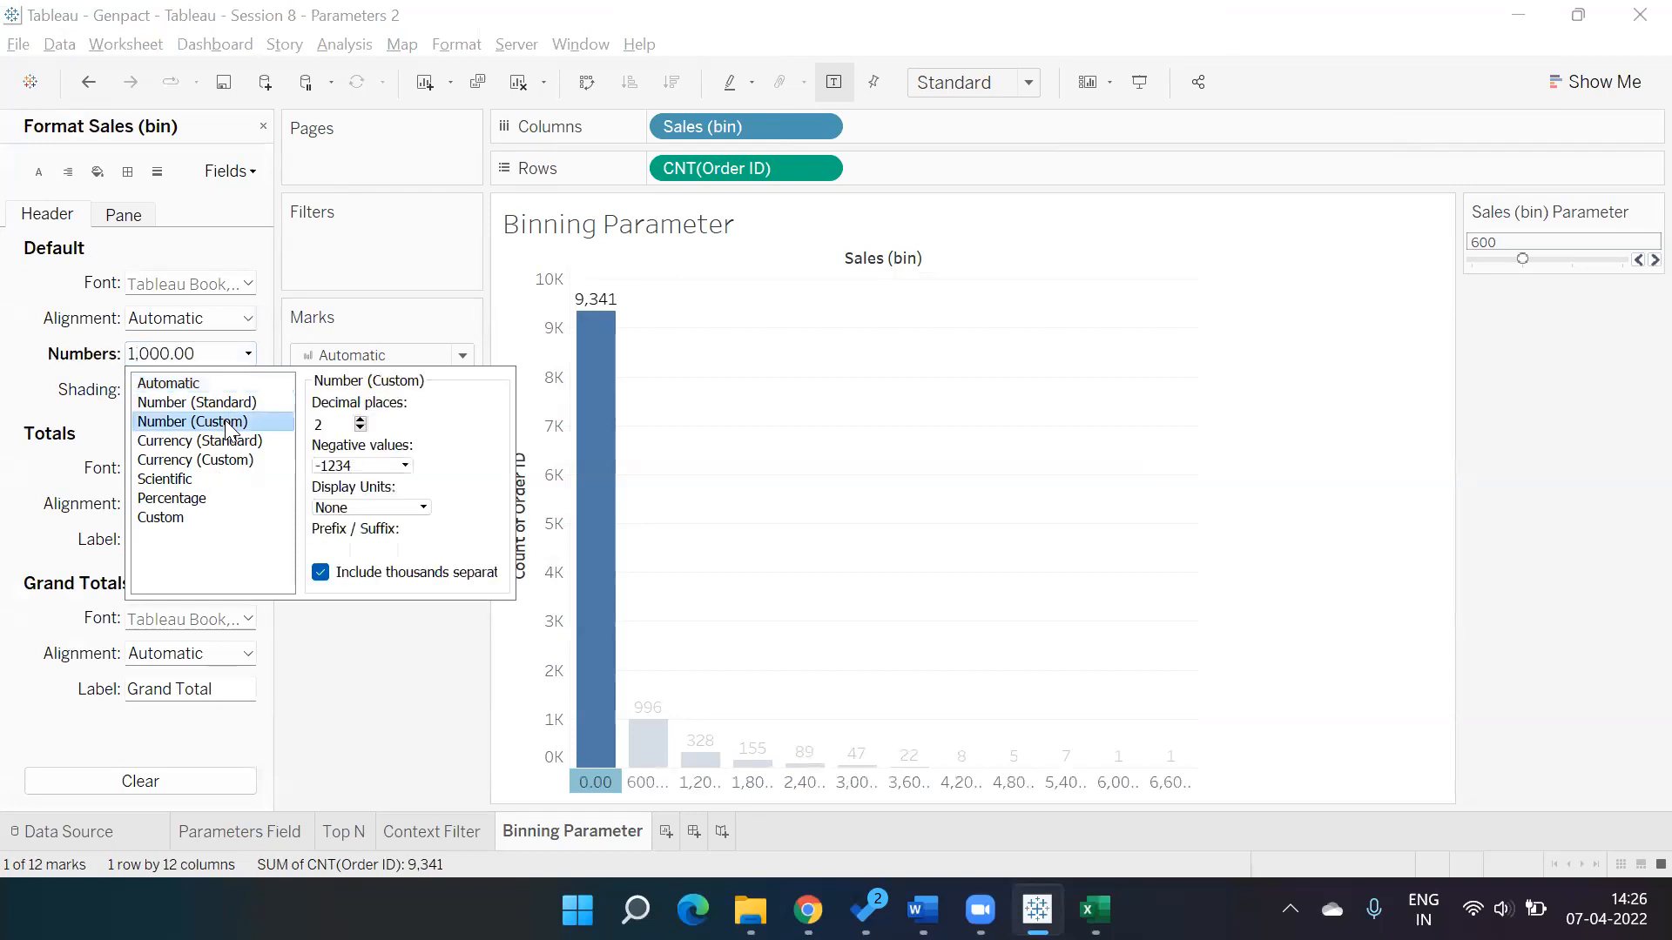
pyautogui.press('BackSpace')
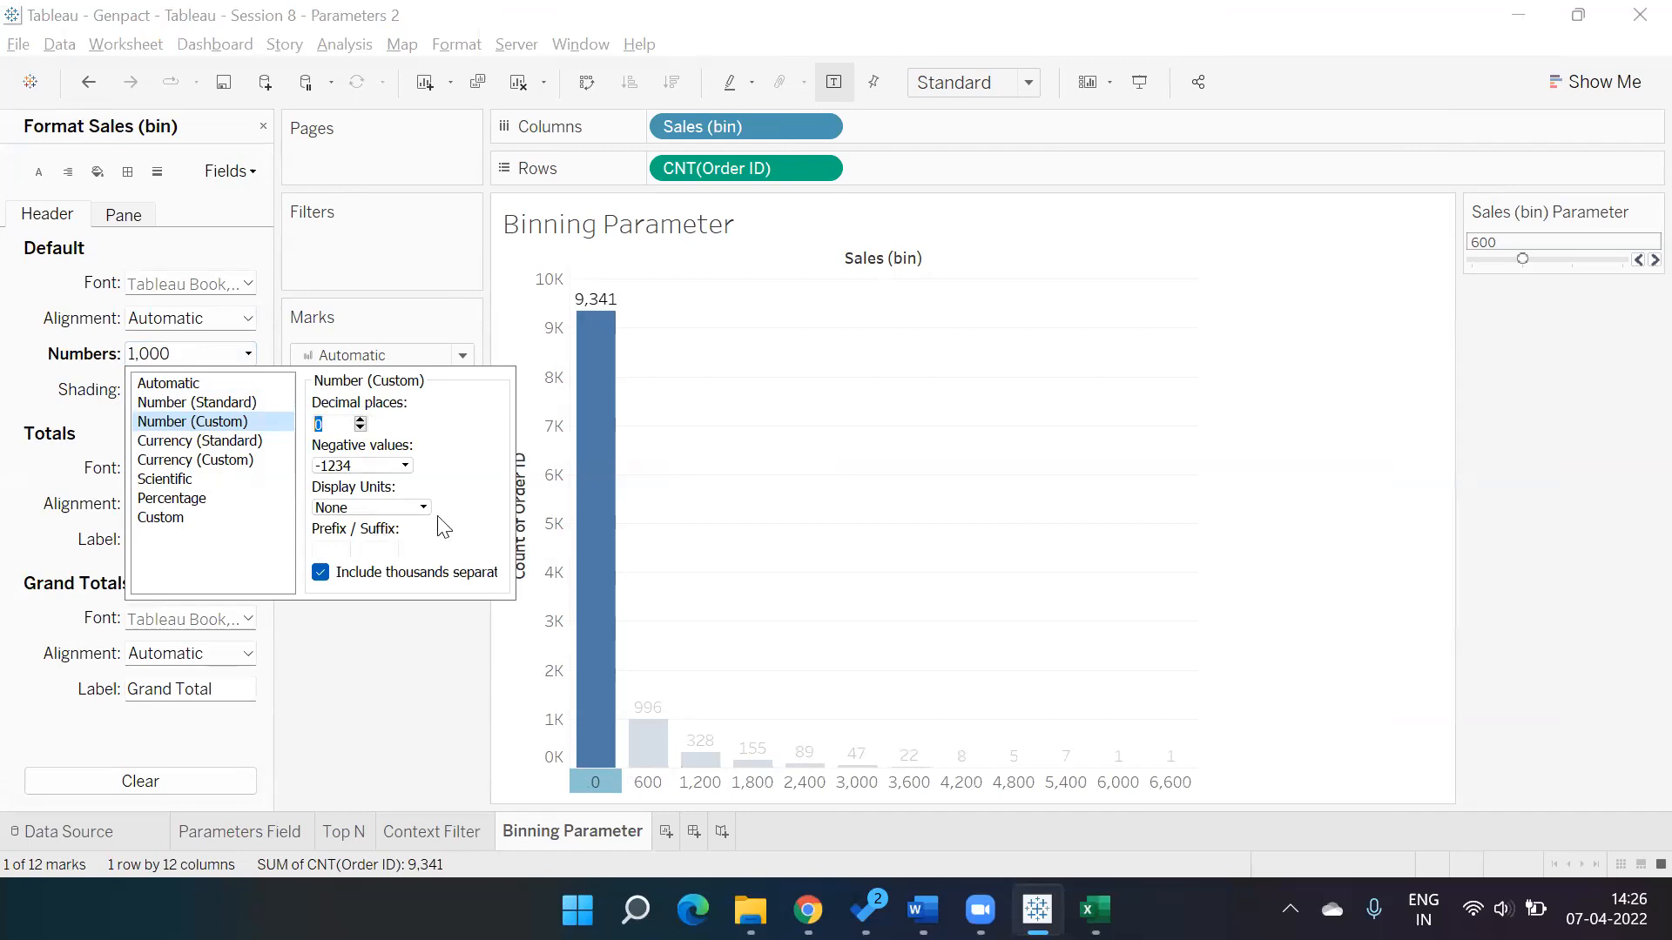
pyautogui.click(424, 815)
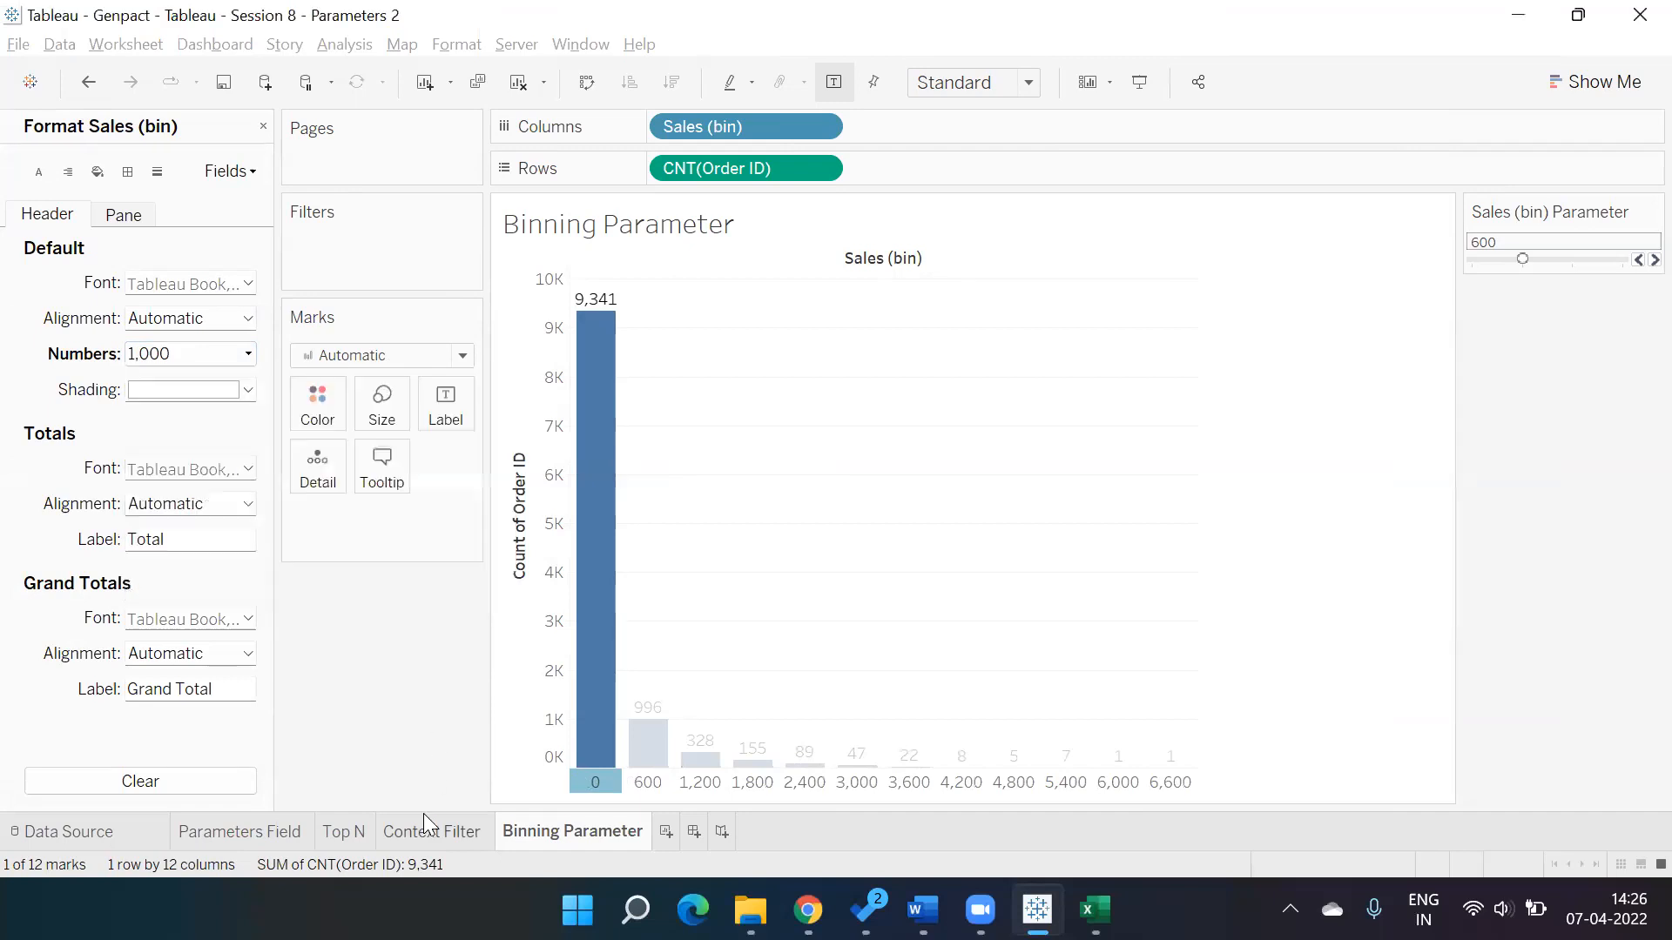
pyautogui.click(554, 827)
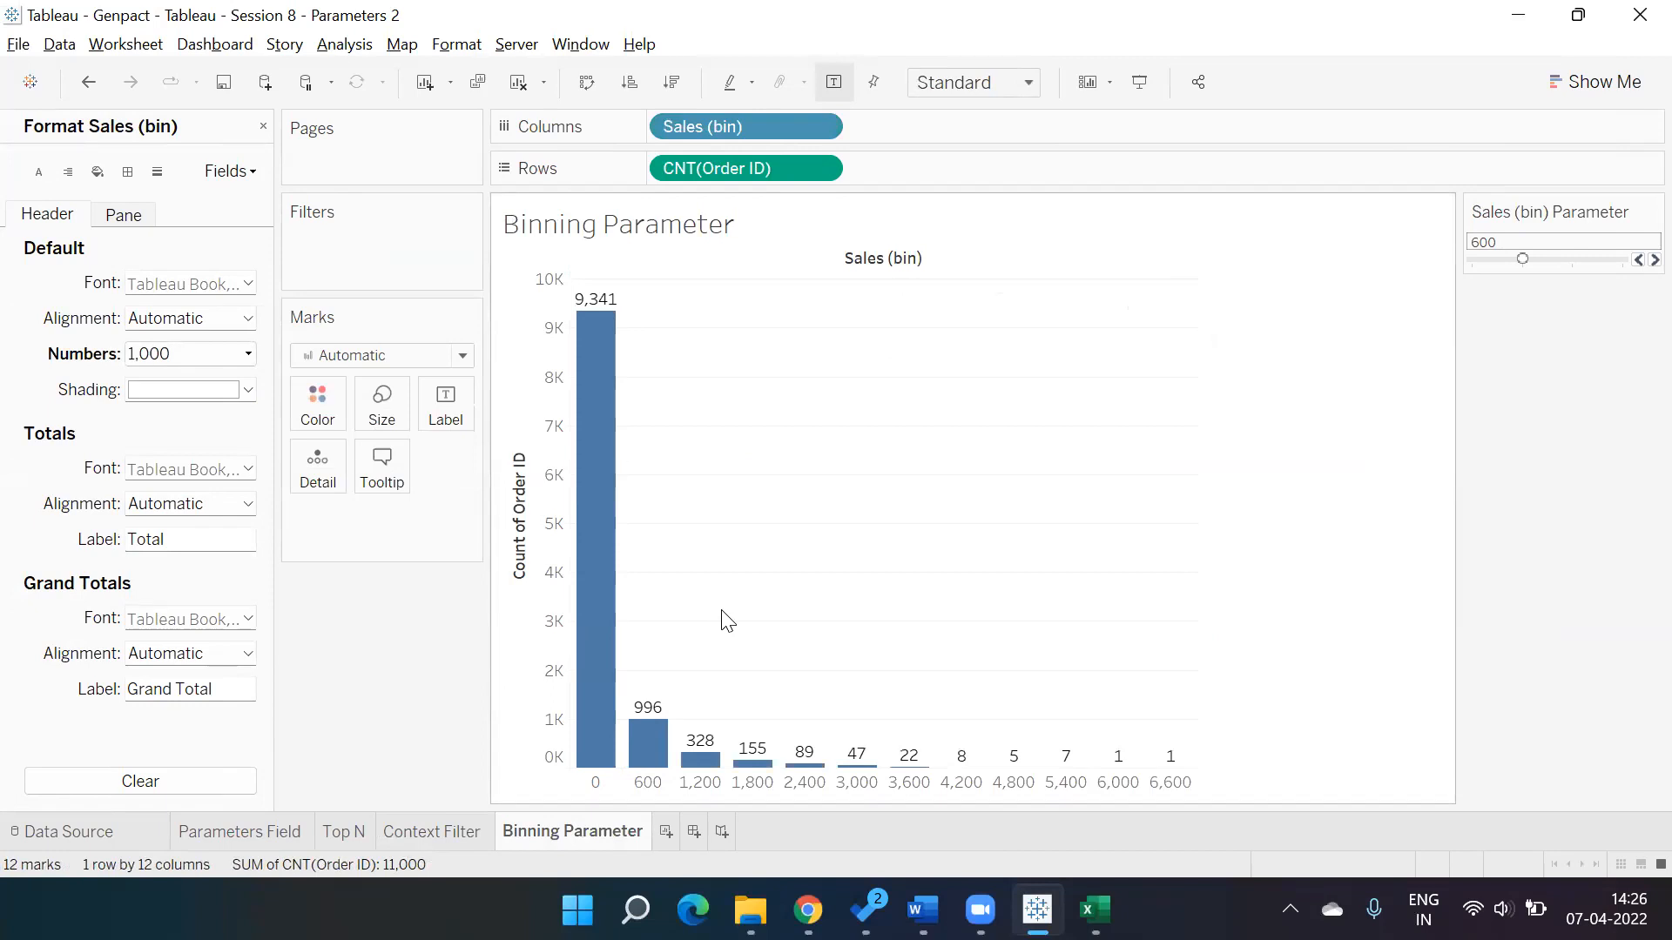
pyautogui.click(263, 128)
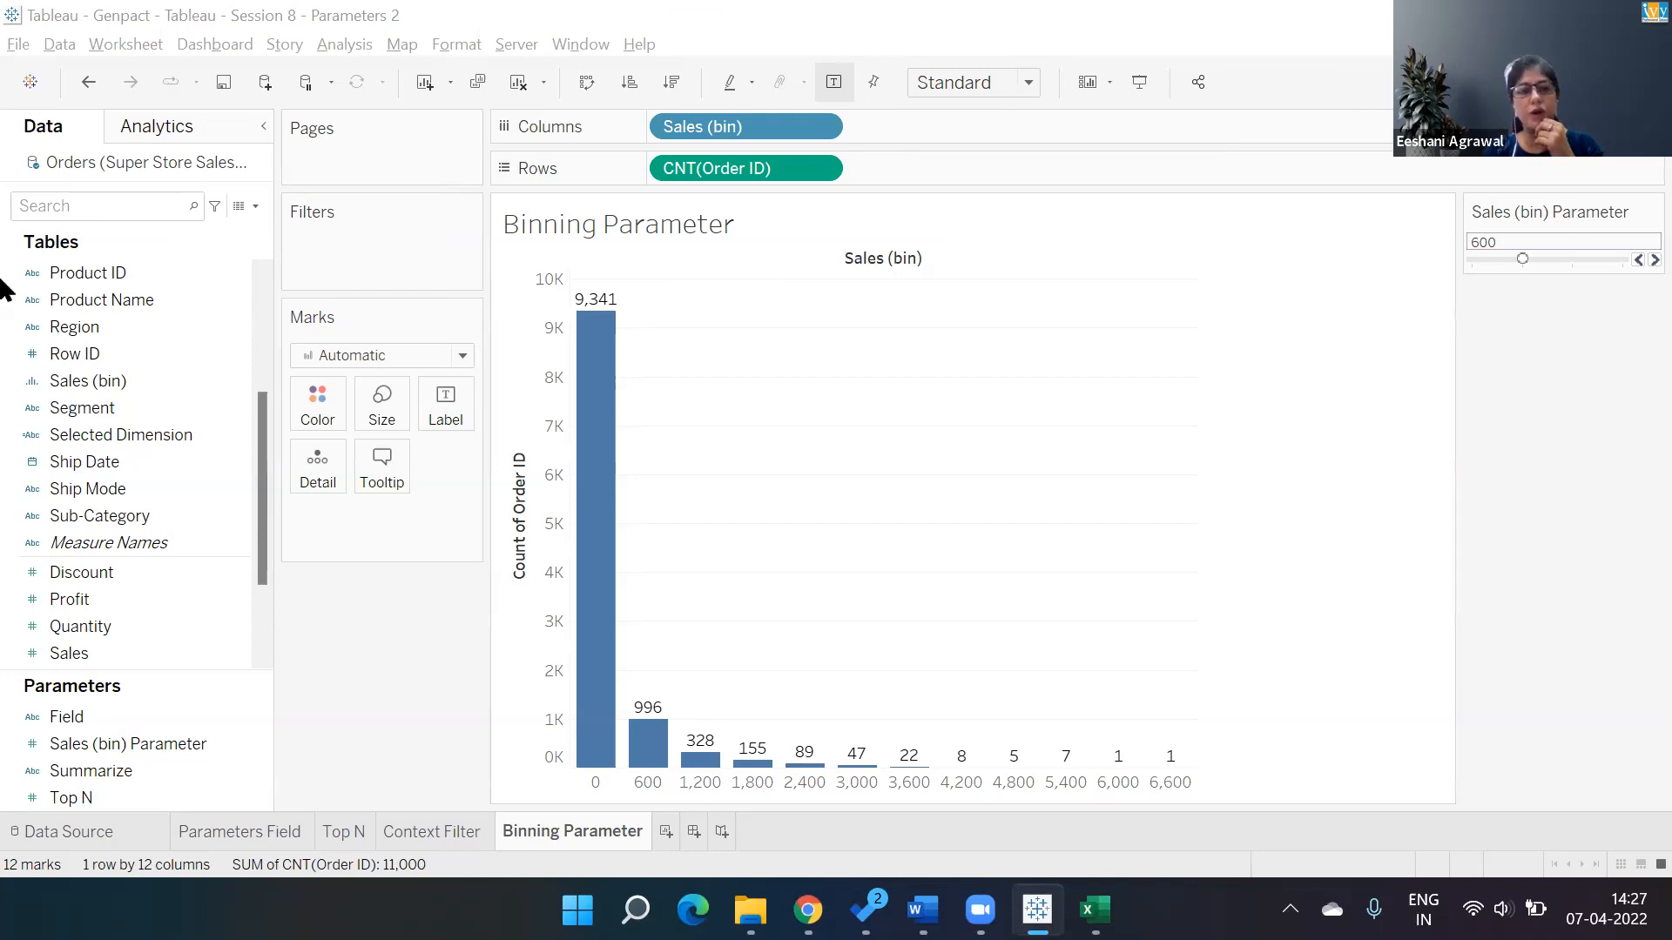
# Open the data source and browse across the Orders table's columns and values.
pyautogui.click(80, 832)
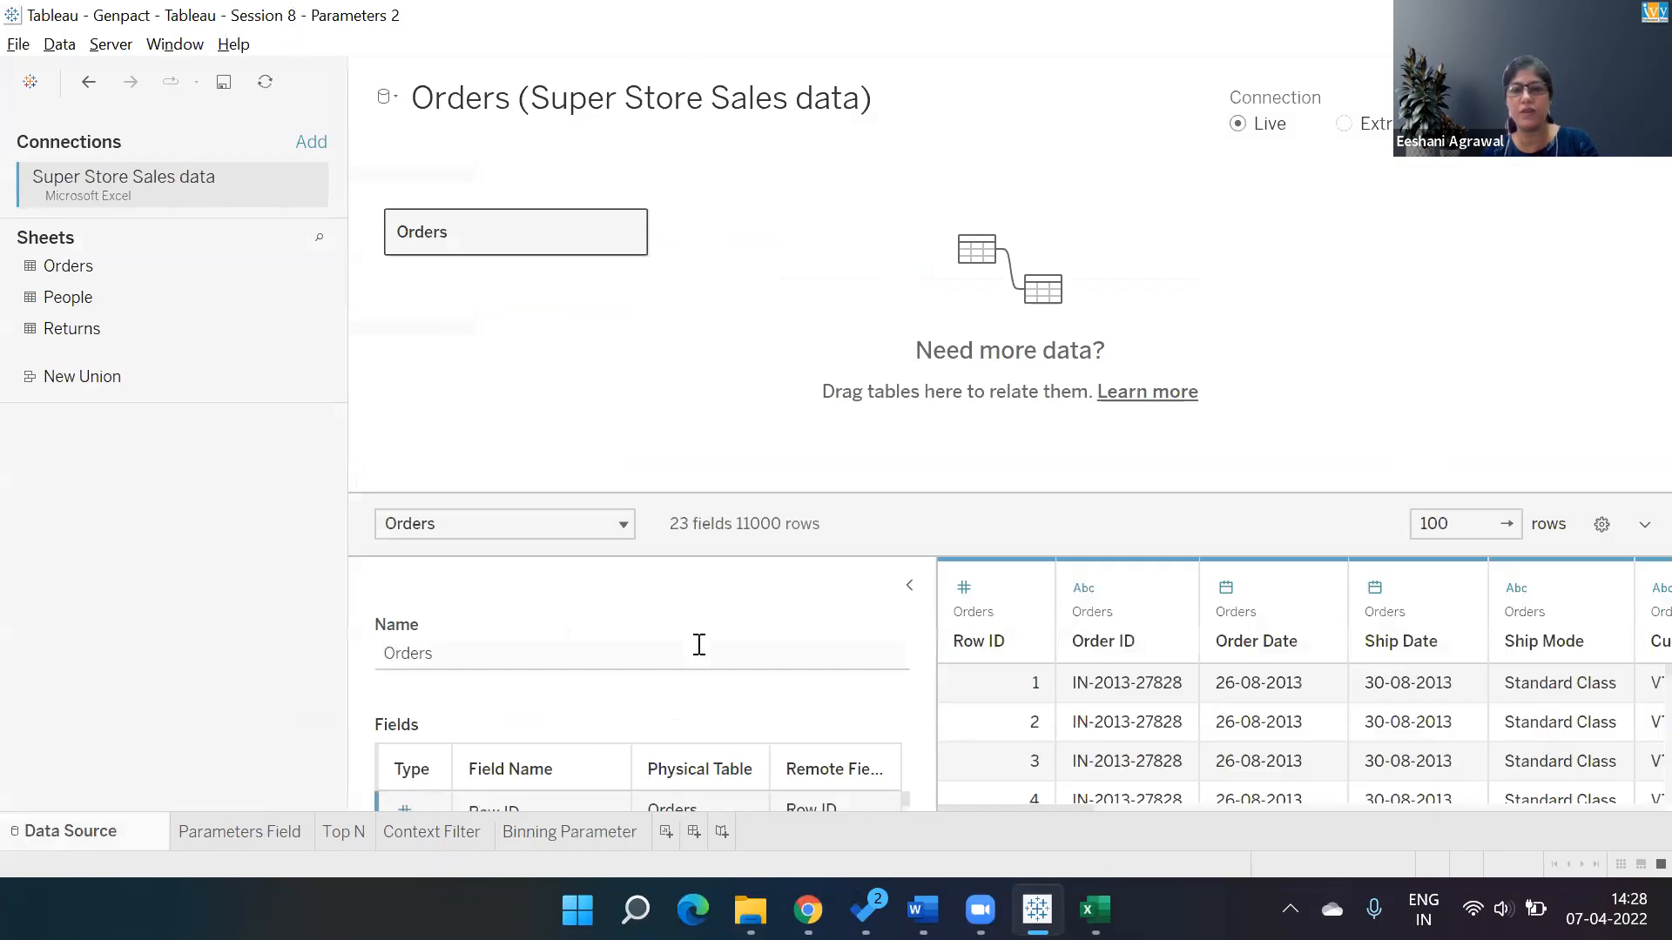
pyautogui.click(909, 585)
pyautogui.click(582, 688)
pyautogui.press('Right')
pyautogui.press('Right')
pyautogui.press('Right')
pyautogui.press('Right')
pyautogui.press('Right')
pyautogui.press('Right')
pyautogui.press('Right')
pyautogui.press('Right')
pyautogui.press('Right')
pyautogui.press('Right')
pyautogui.press('Right')
pyautogui.press('Right')
pyautogui.press('Right')
pyautogui.press('Right')
pyautogui.press('Right')
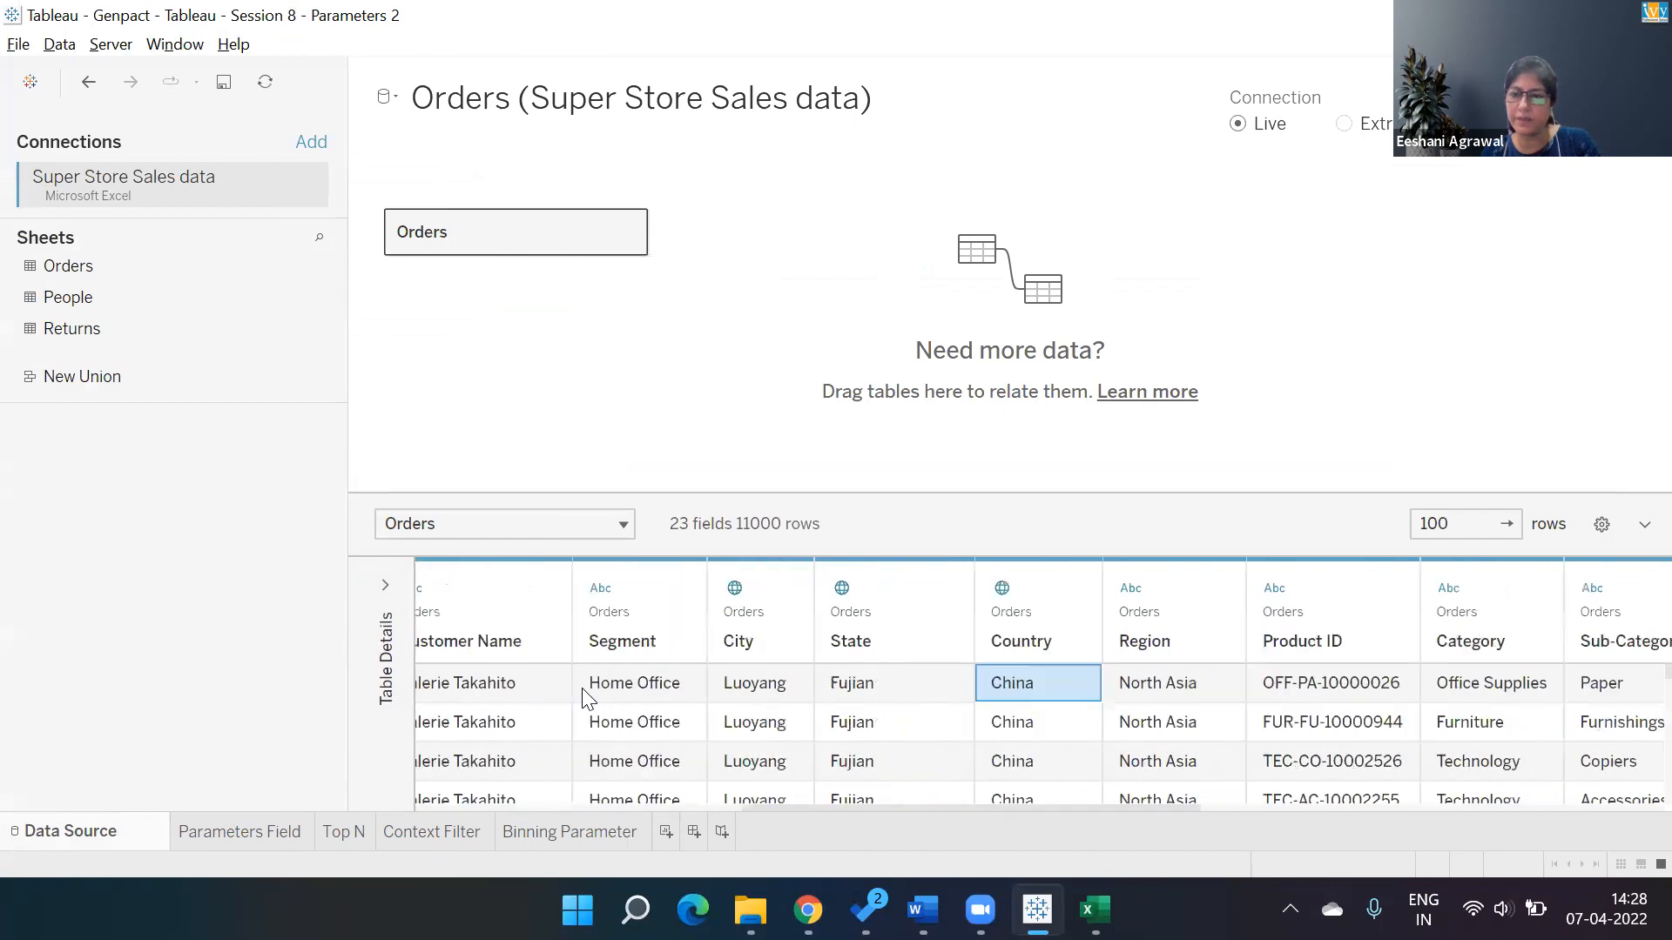
pyautogui.press('Right')
pyautogui.press('Right')
pyautogui.press('Right')
pyautogui.press('Right')
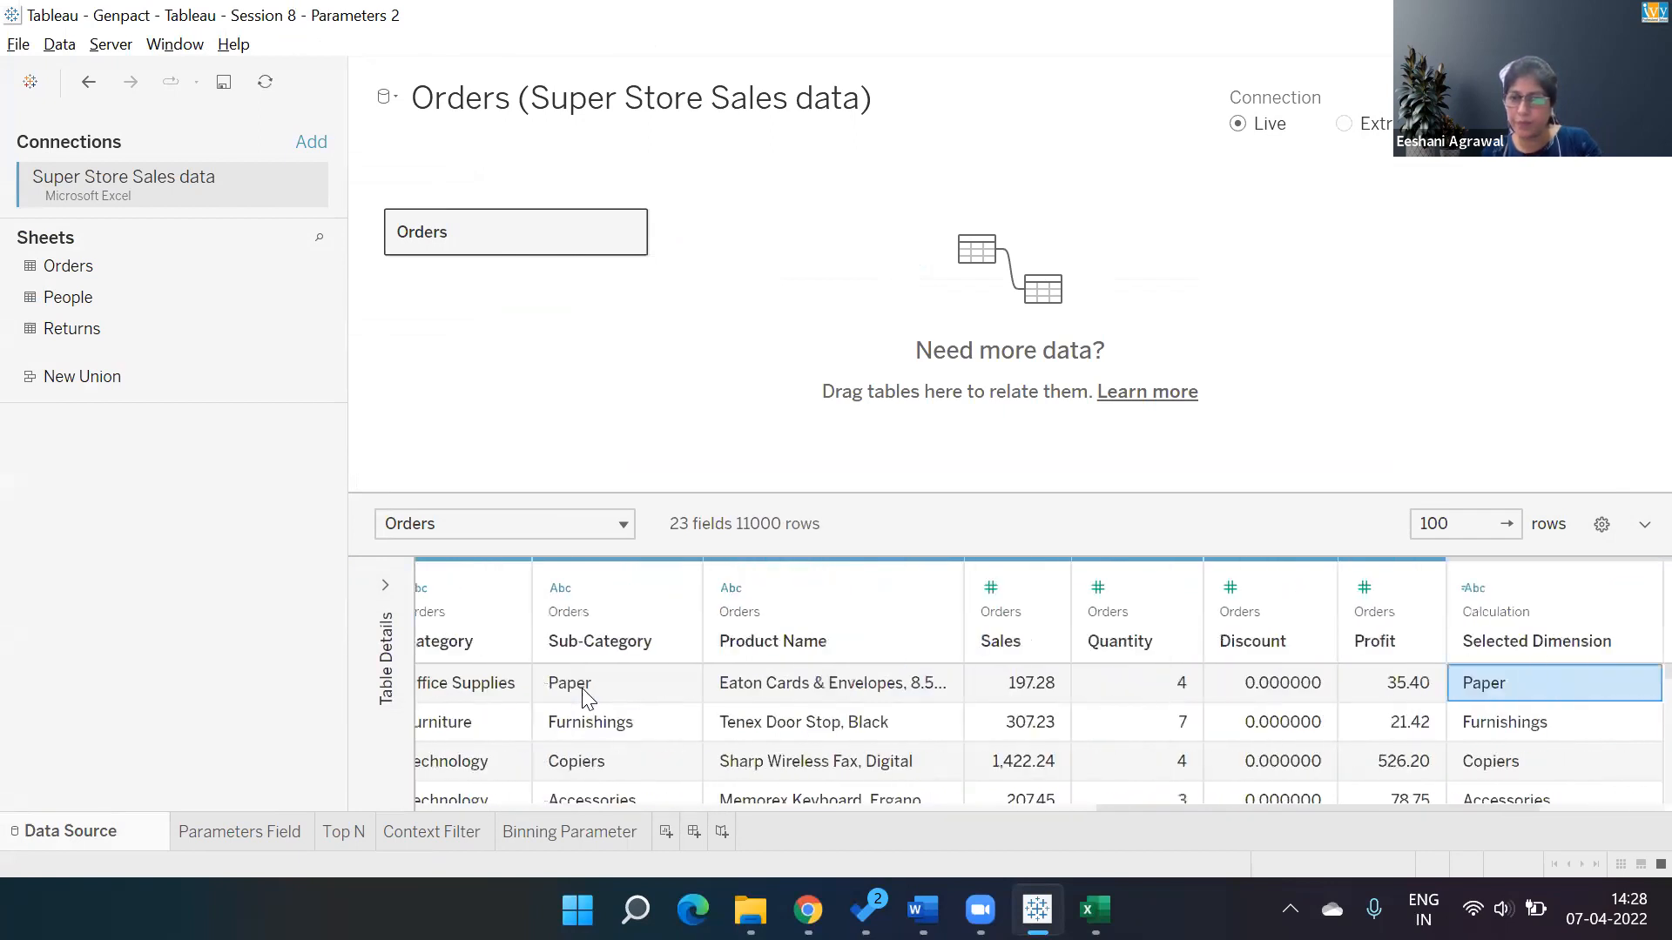
pyautogui.press('Left')
pyautogui.press('Left')
pyautogui.press('Left')
pyautogui.press('Left')
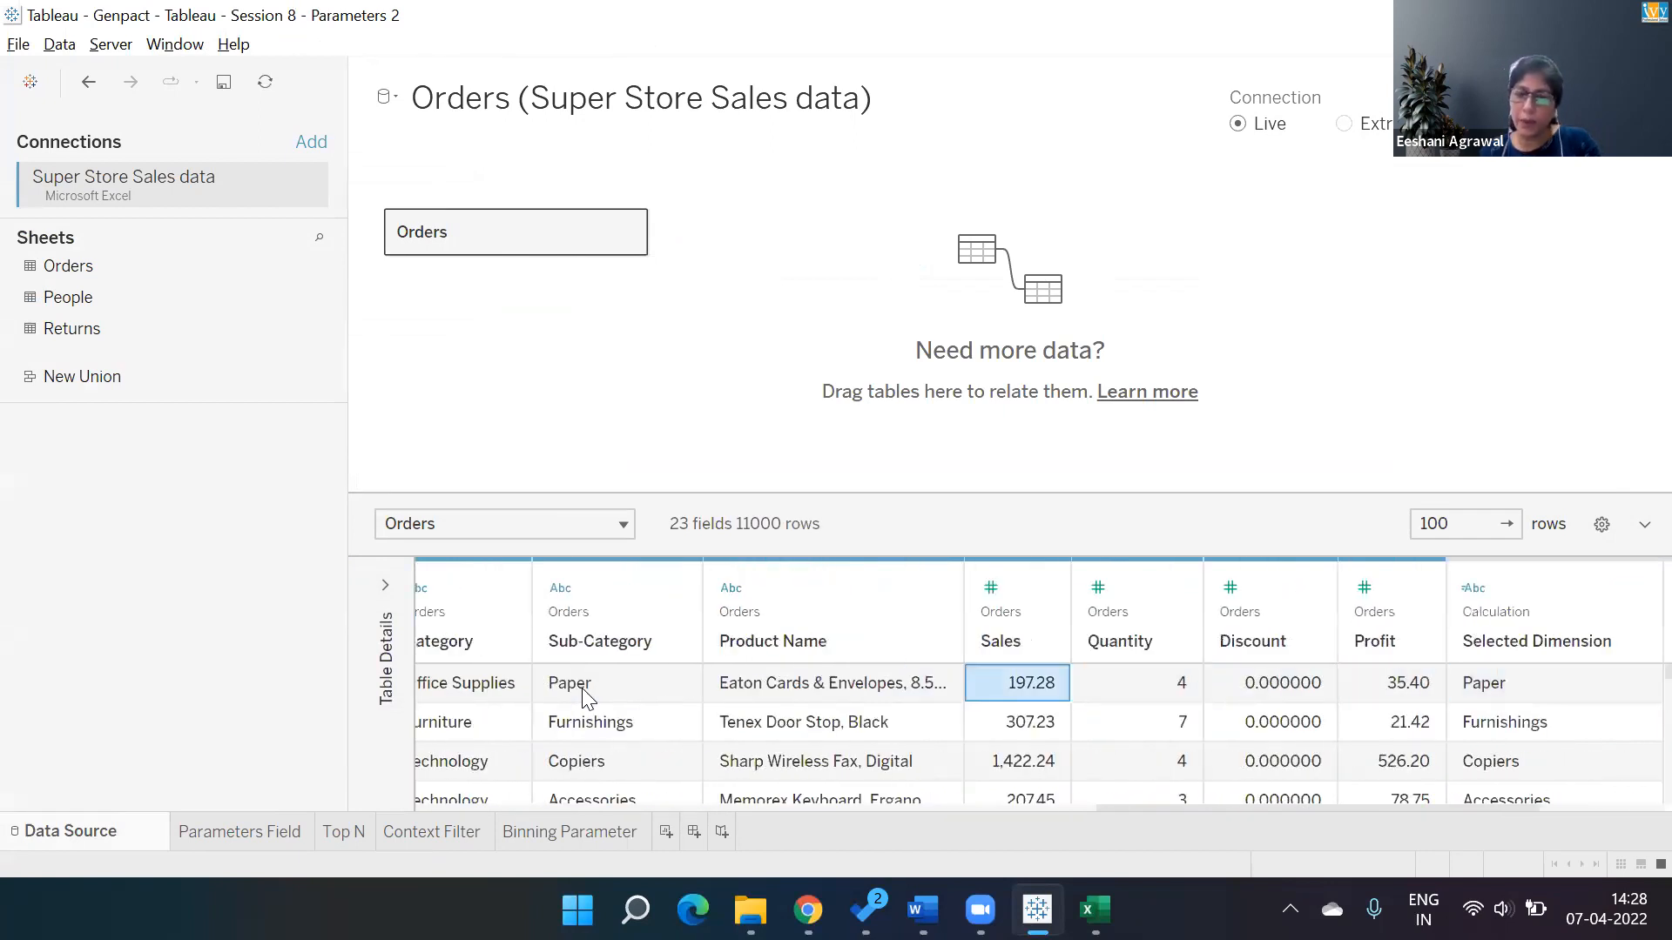
pyautogui.press('Left')
pyautogui.press('Left')
pyautogui.press('Left')
pyautogui.press('Left')
pyautogui.press('Left')
pyautogui.press('Left')
pyautogui.press('Left')
pyautogui.press('Left')
pyautogui.press('Left')
pyautogui.press('Left')
pyautogui.press('Left')
pyautogui.press('Left')
pyautogui.press('Left')
pyautogui.press('Left')
pyautogui.press('Left')
pyautogui.press('Left')
pyautogui.press('Left')
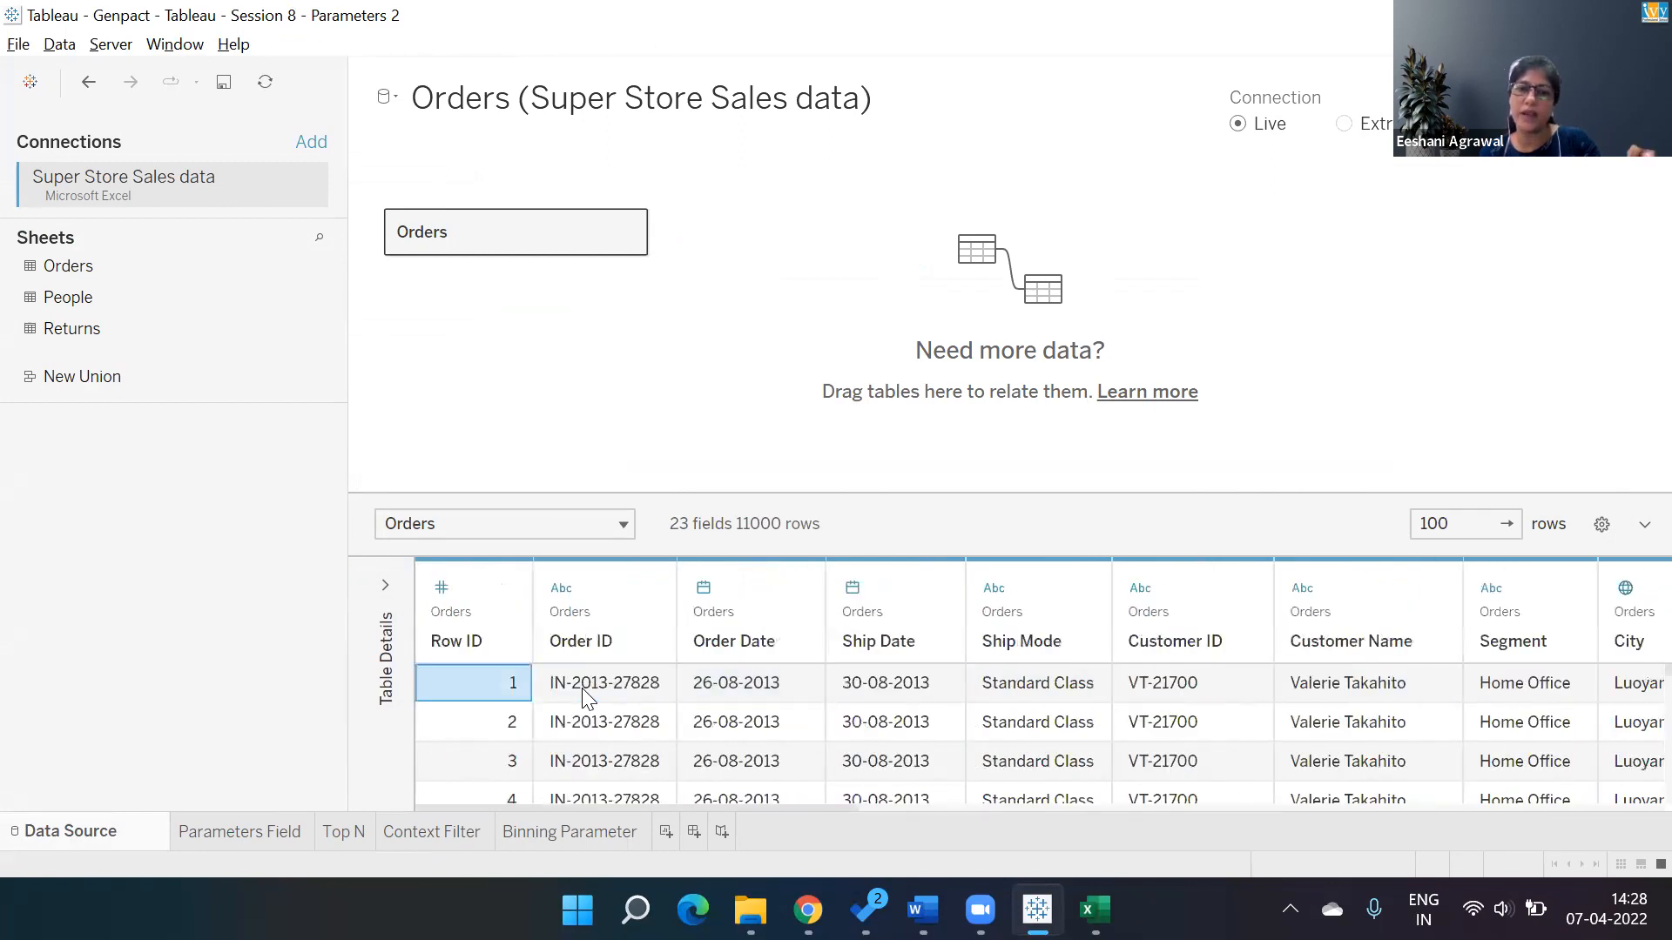
# Scroll across the Orders table's remaining columns, from Order ID through Category, in the data grid.
pyautogui.press('Right')
pyautogui.press('Right')
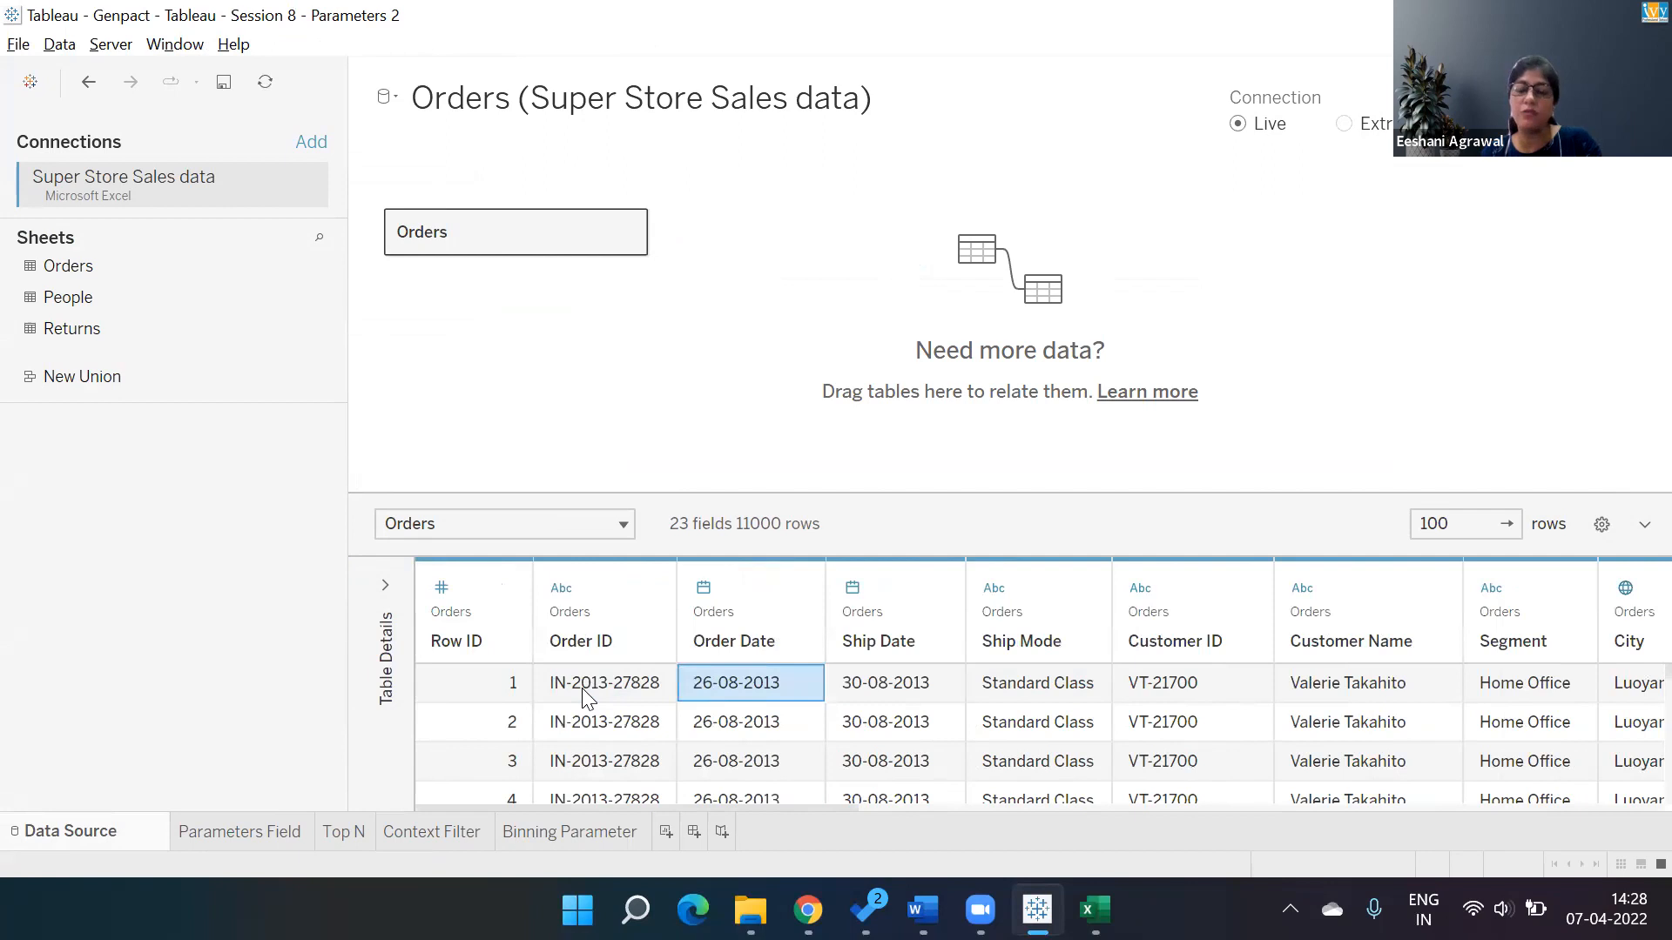
pyautogui.press('Right')
pyautogui.press('Right')
pyautogui.press('Right')
pyautogui.press('Right')
pyautogui.press('Right')
pyautogui.press('Right')
pyautogui.press('Right')
pyautogui.press('Right')
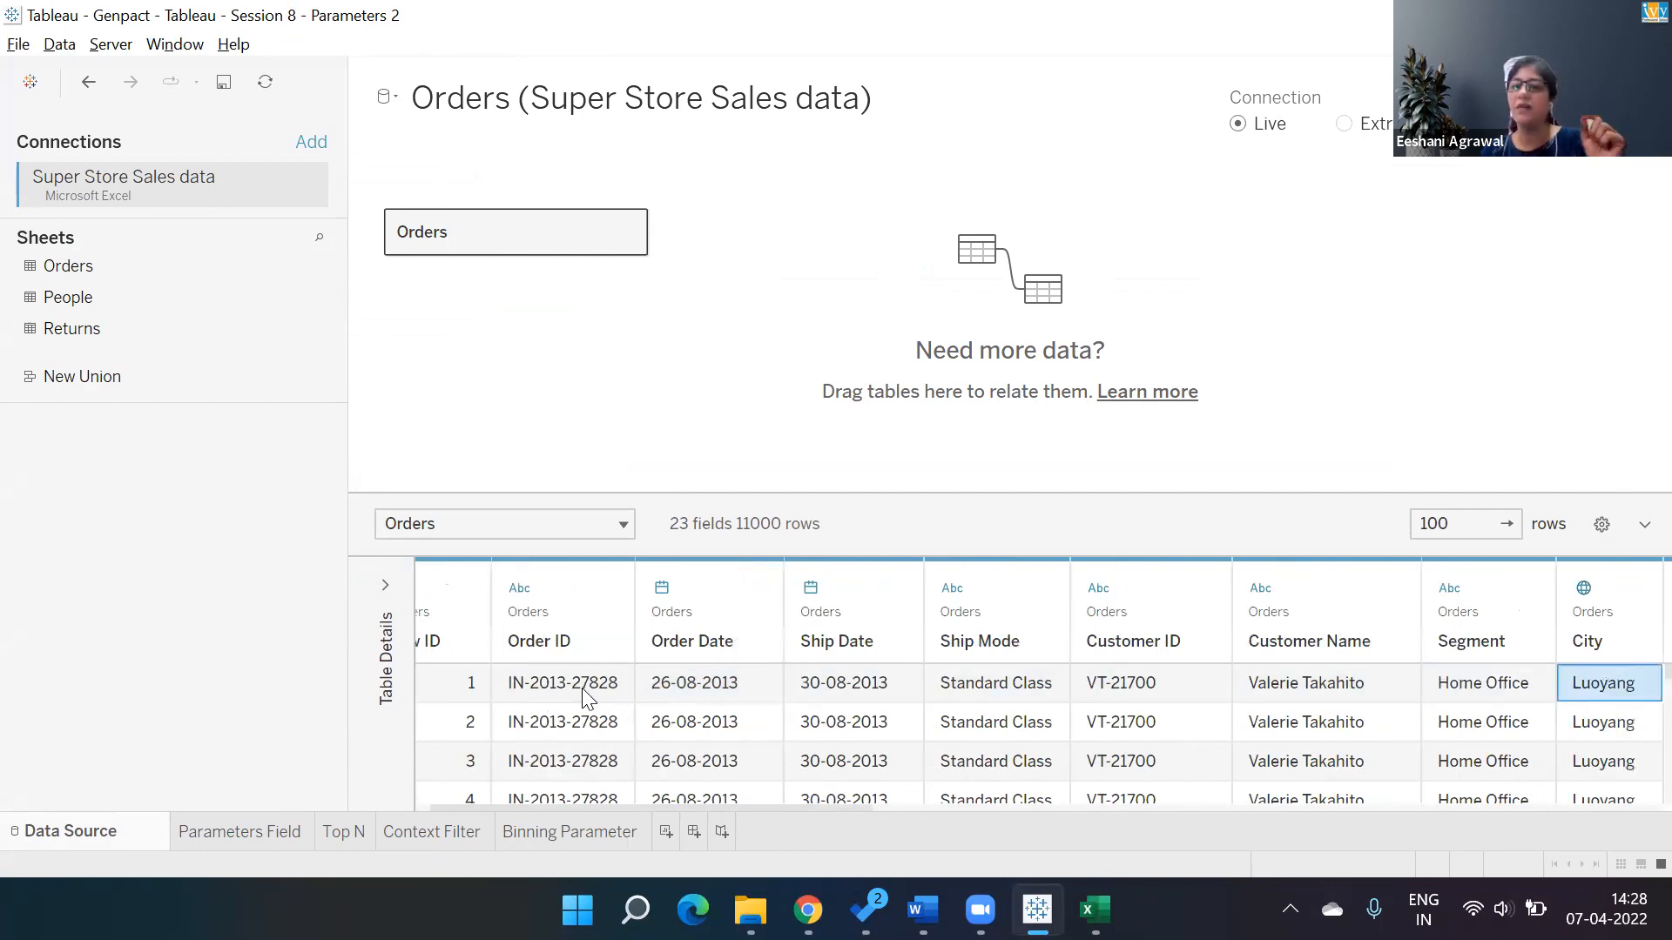
pyautogui.press('Right')
pyautogui.press('Right')
pyautogui.press('Right')
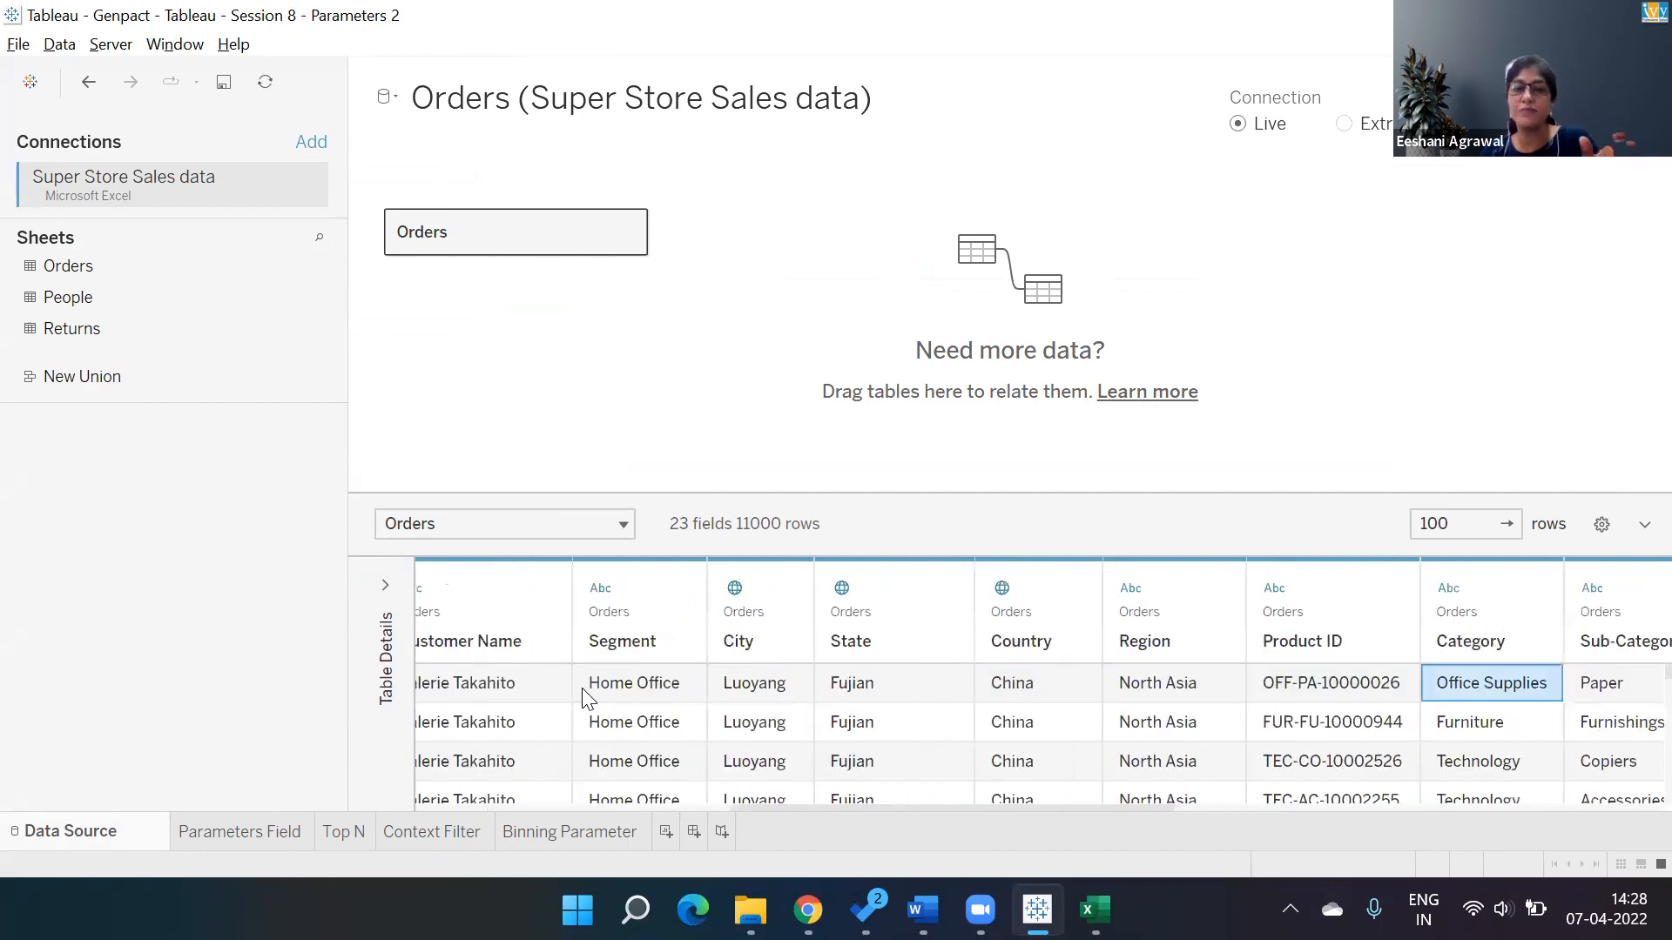
# Return to the Binning Parameter sheet and adjust the Sales (bin) Parameter control until the bin size is 1,100.
pyautogui.click(592, 837)
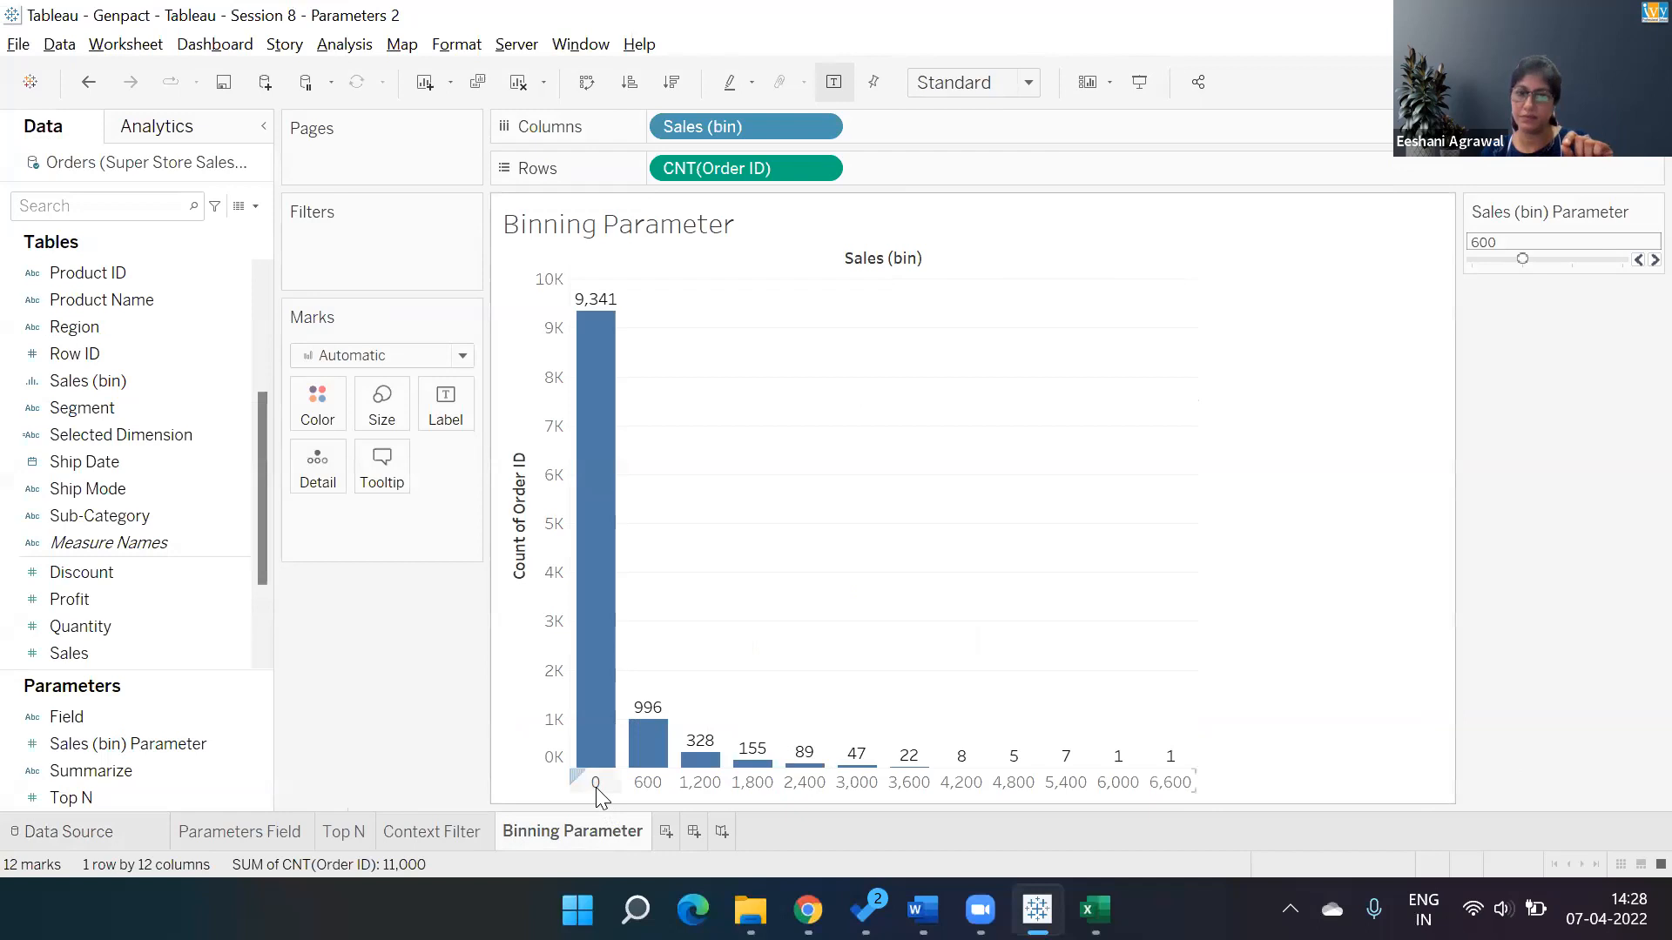
pyautogui.moveTo(578, 335)
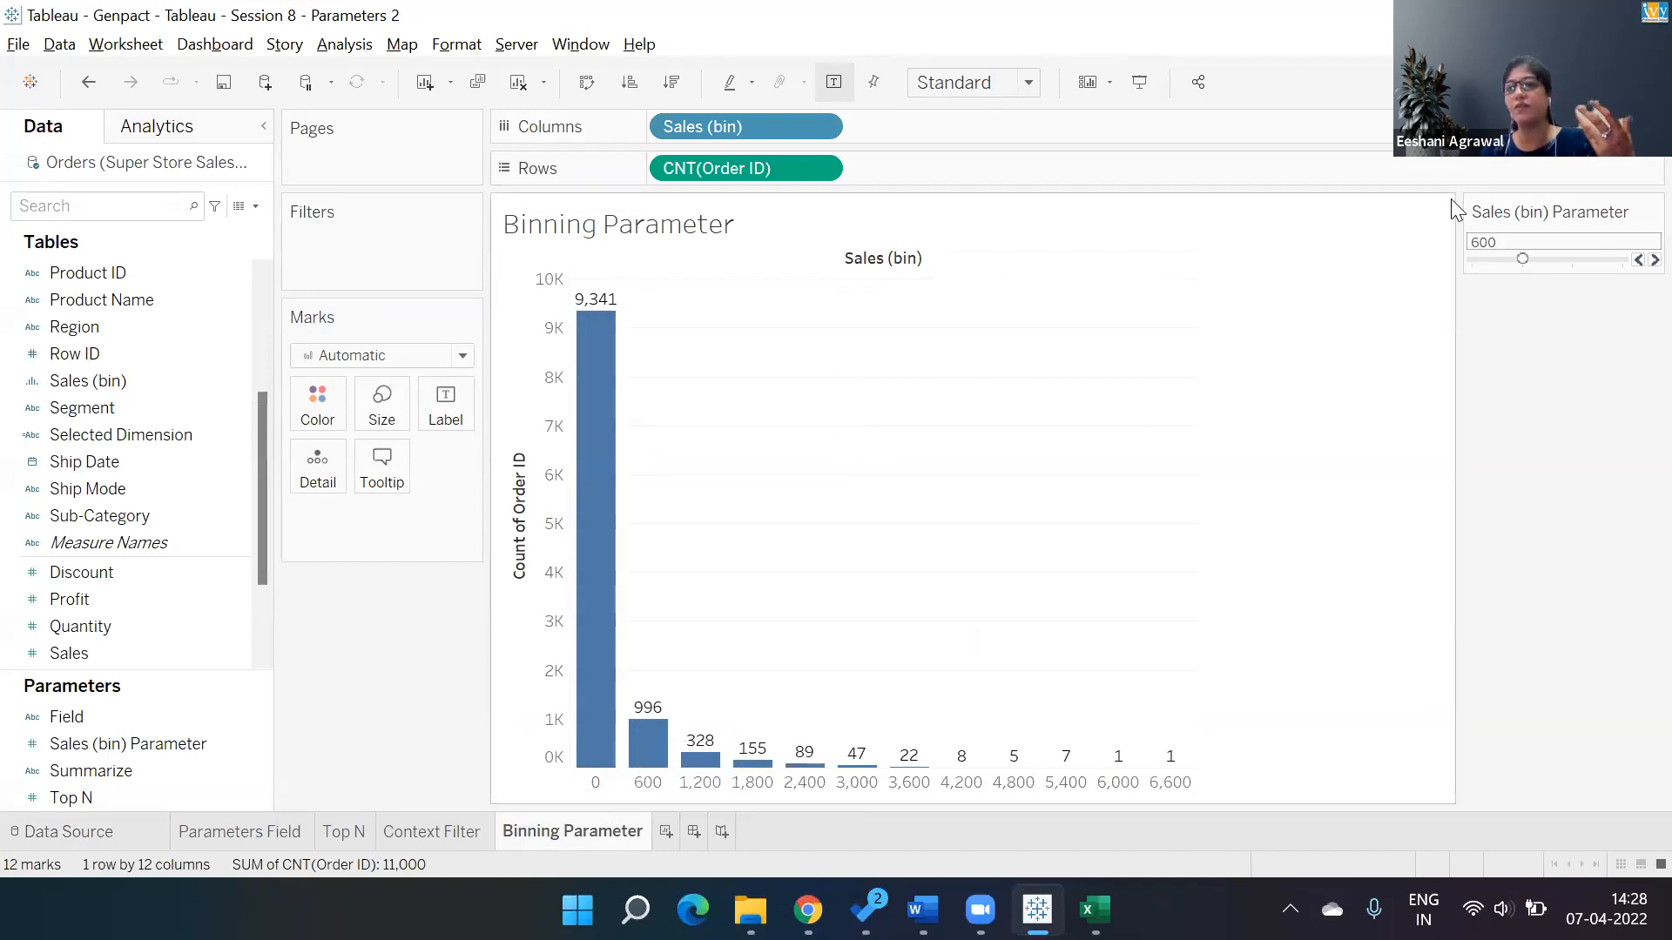
pyautogui.click(1480, 259)
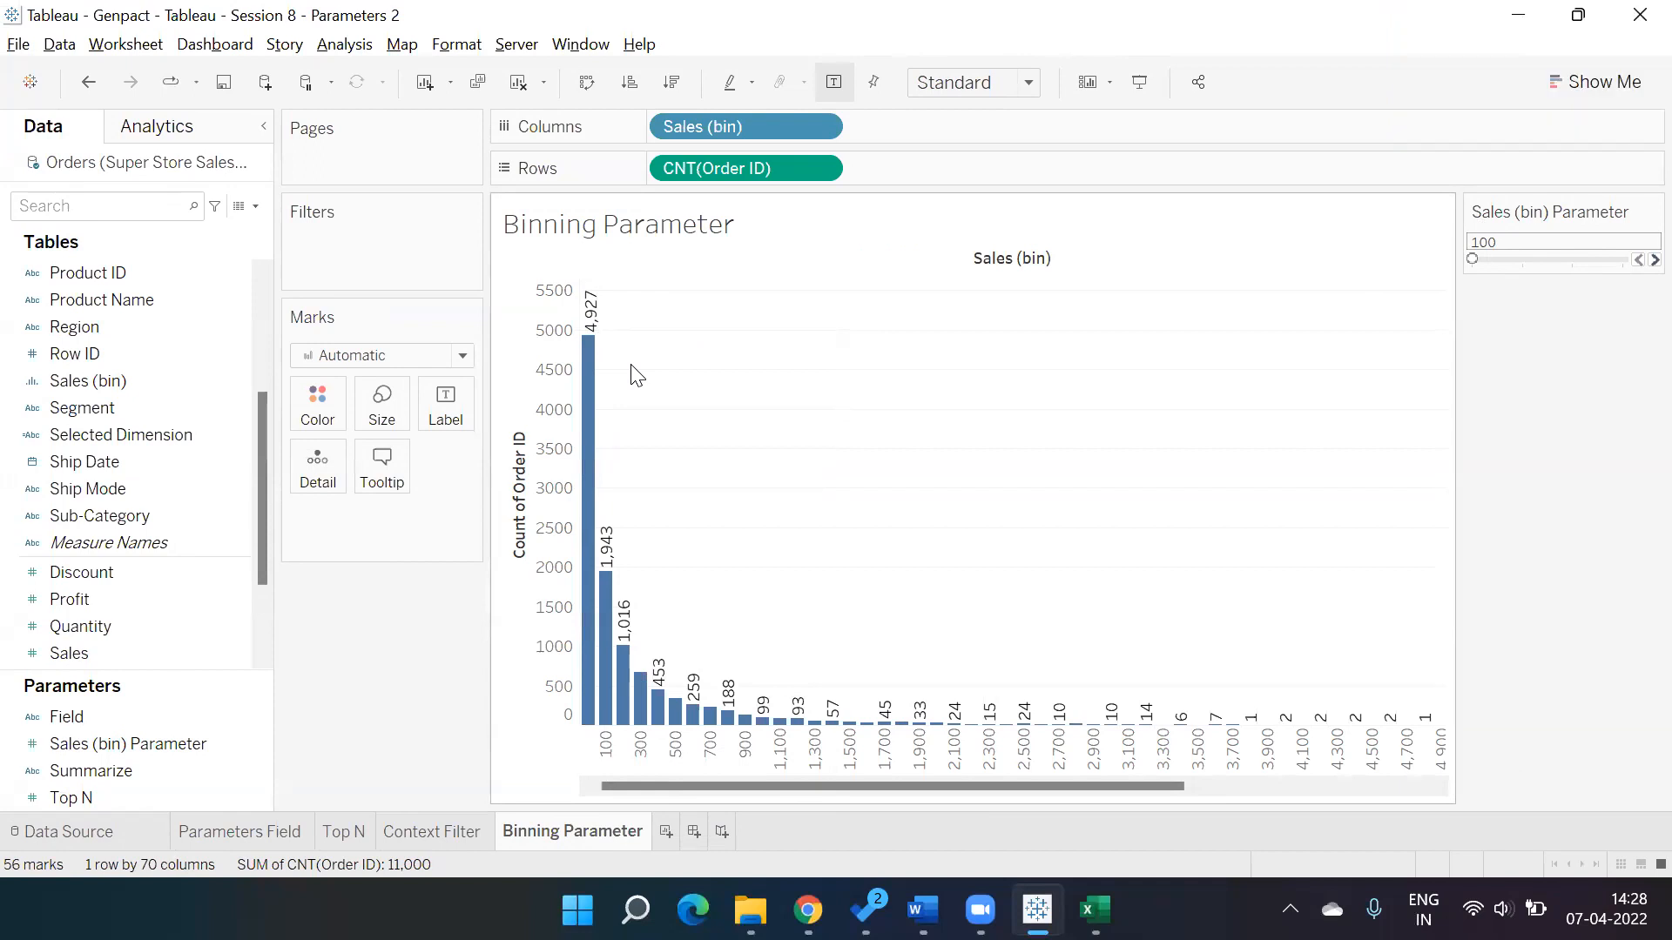
pyautogui.click(1629, 253)
pyautogui.click(1629, 253)
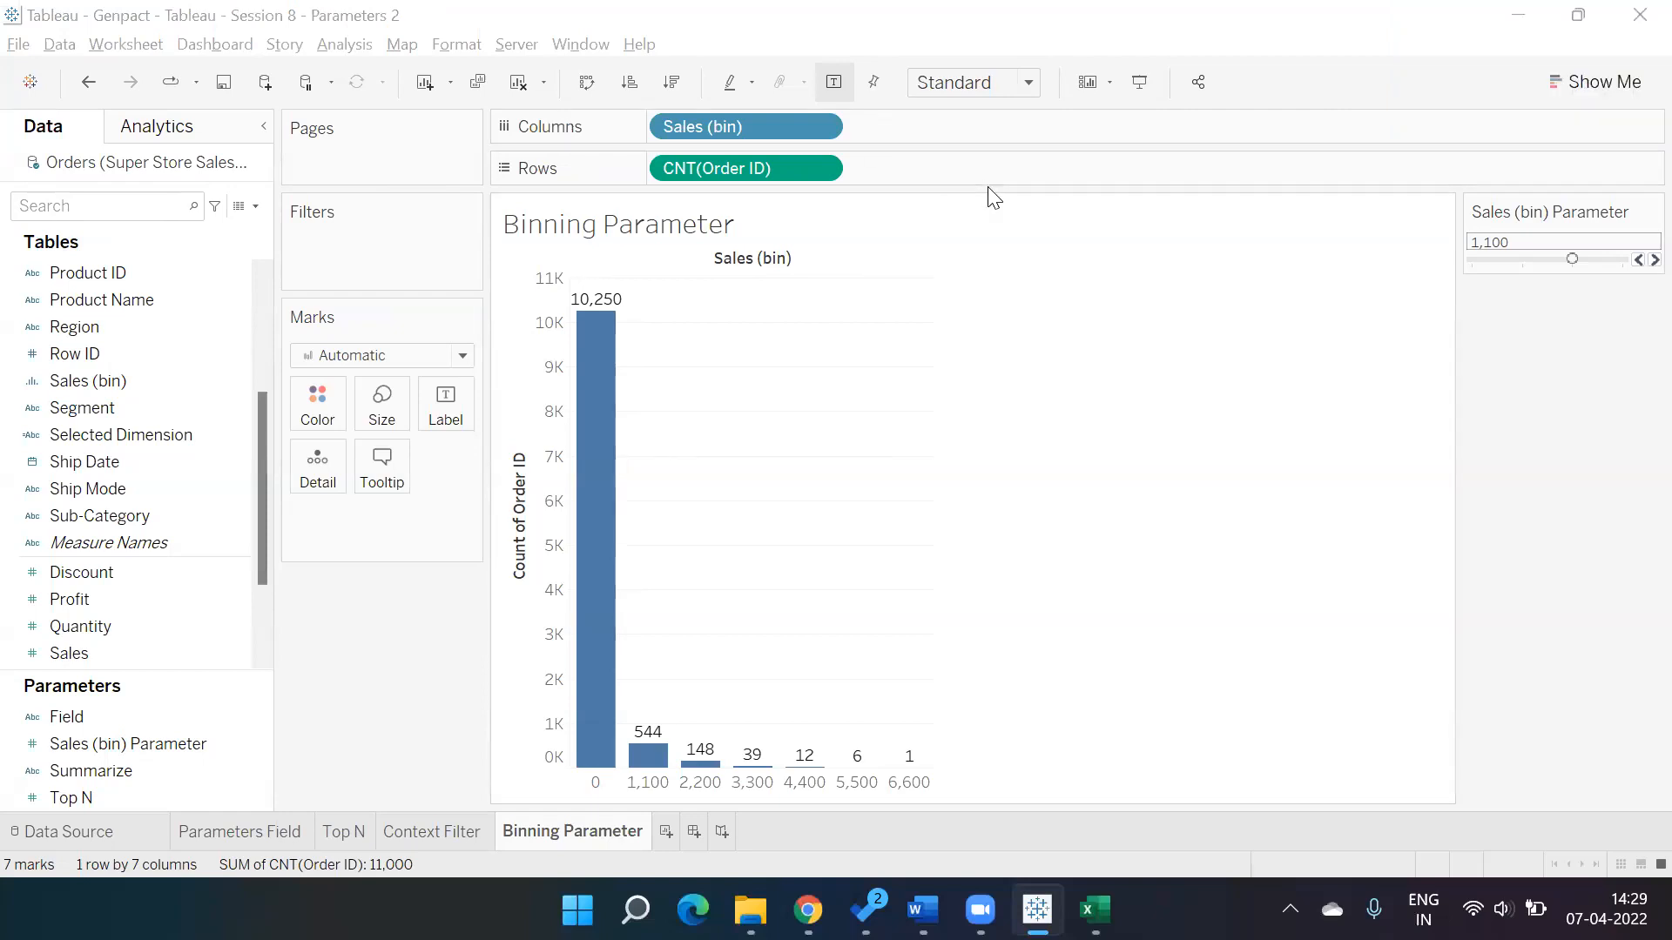
# Add a new worksheet and rename it Date Range.
pyautogui.click(666, 836)
pyautogui.doubleClick(666, 834)
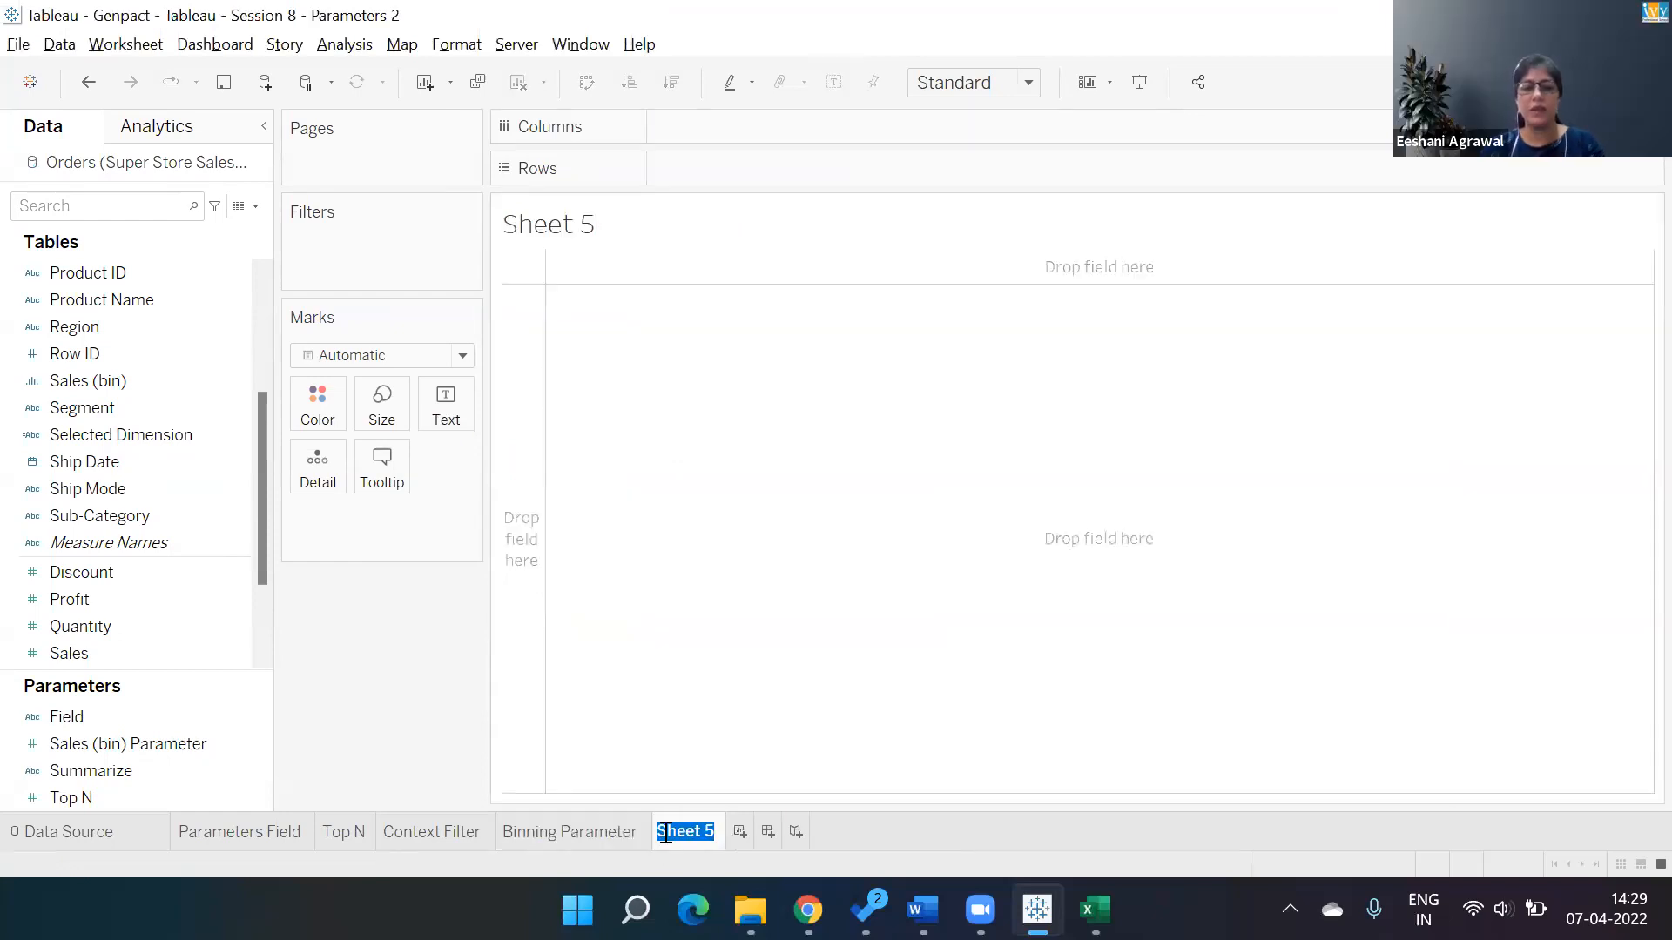
pyautogui.write('Date Range')
pyautogui.press('Return')
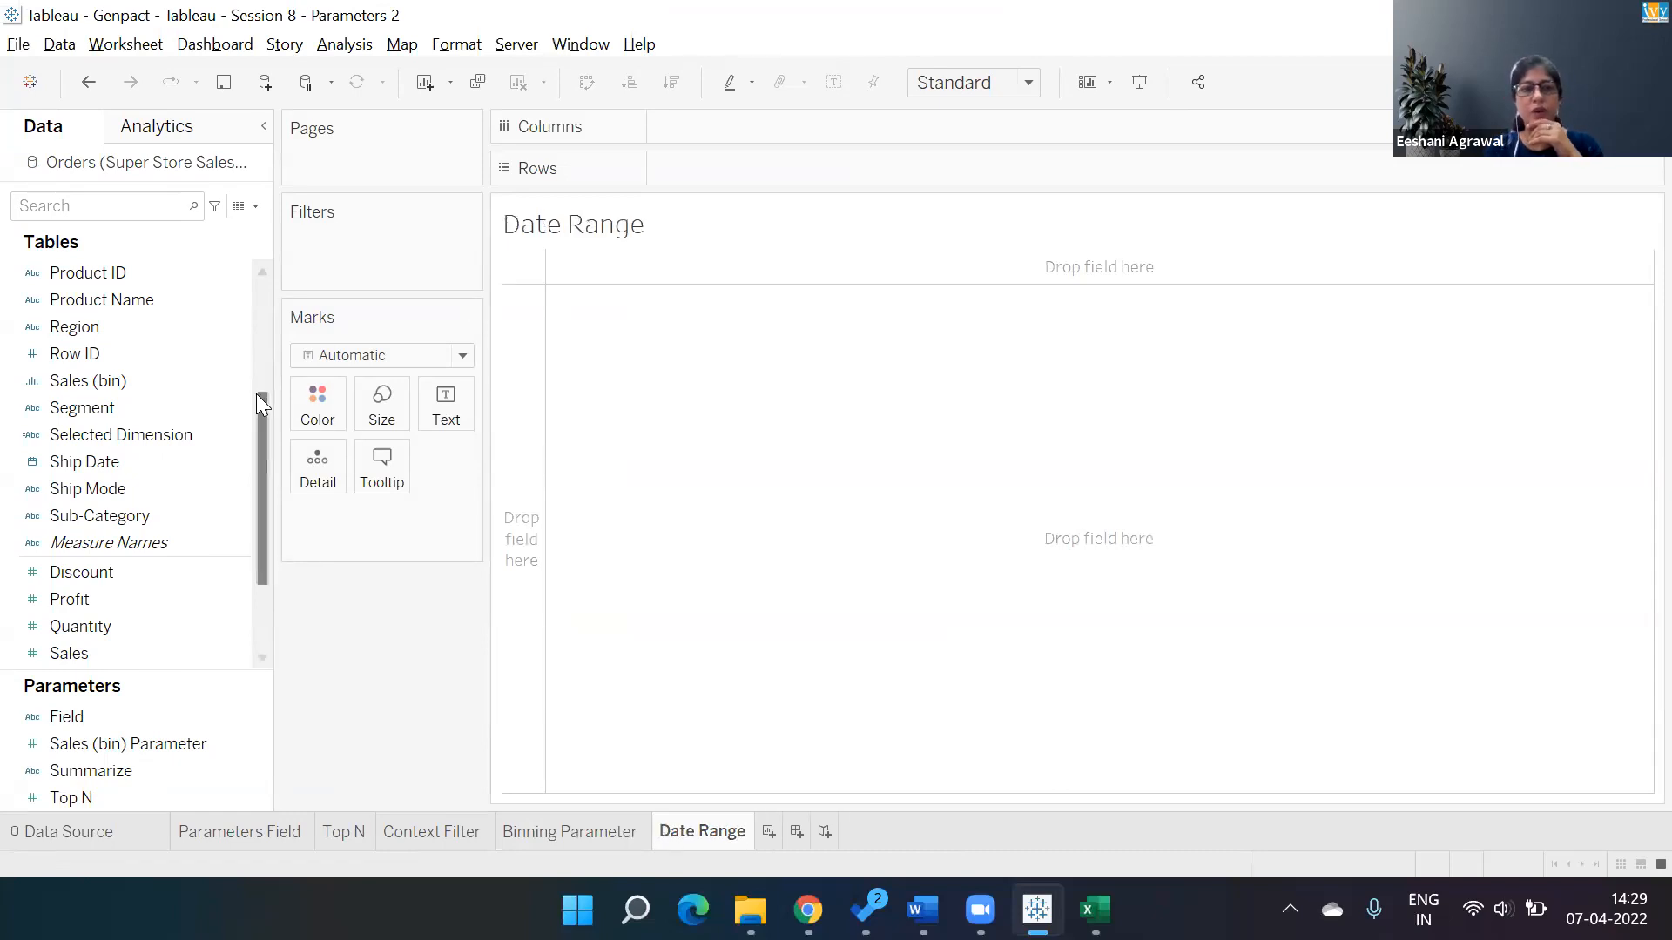
# Add Order Date and Sales to the Date Range view.
pyautogui.scroll(2, 259, 356)
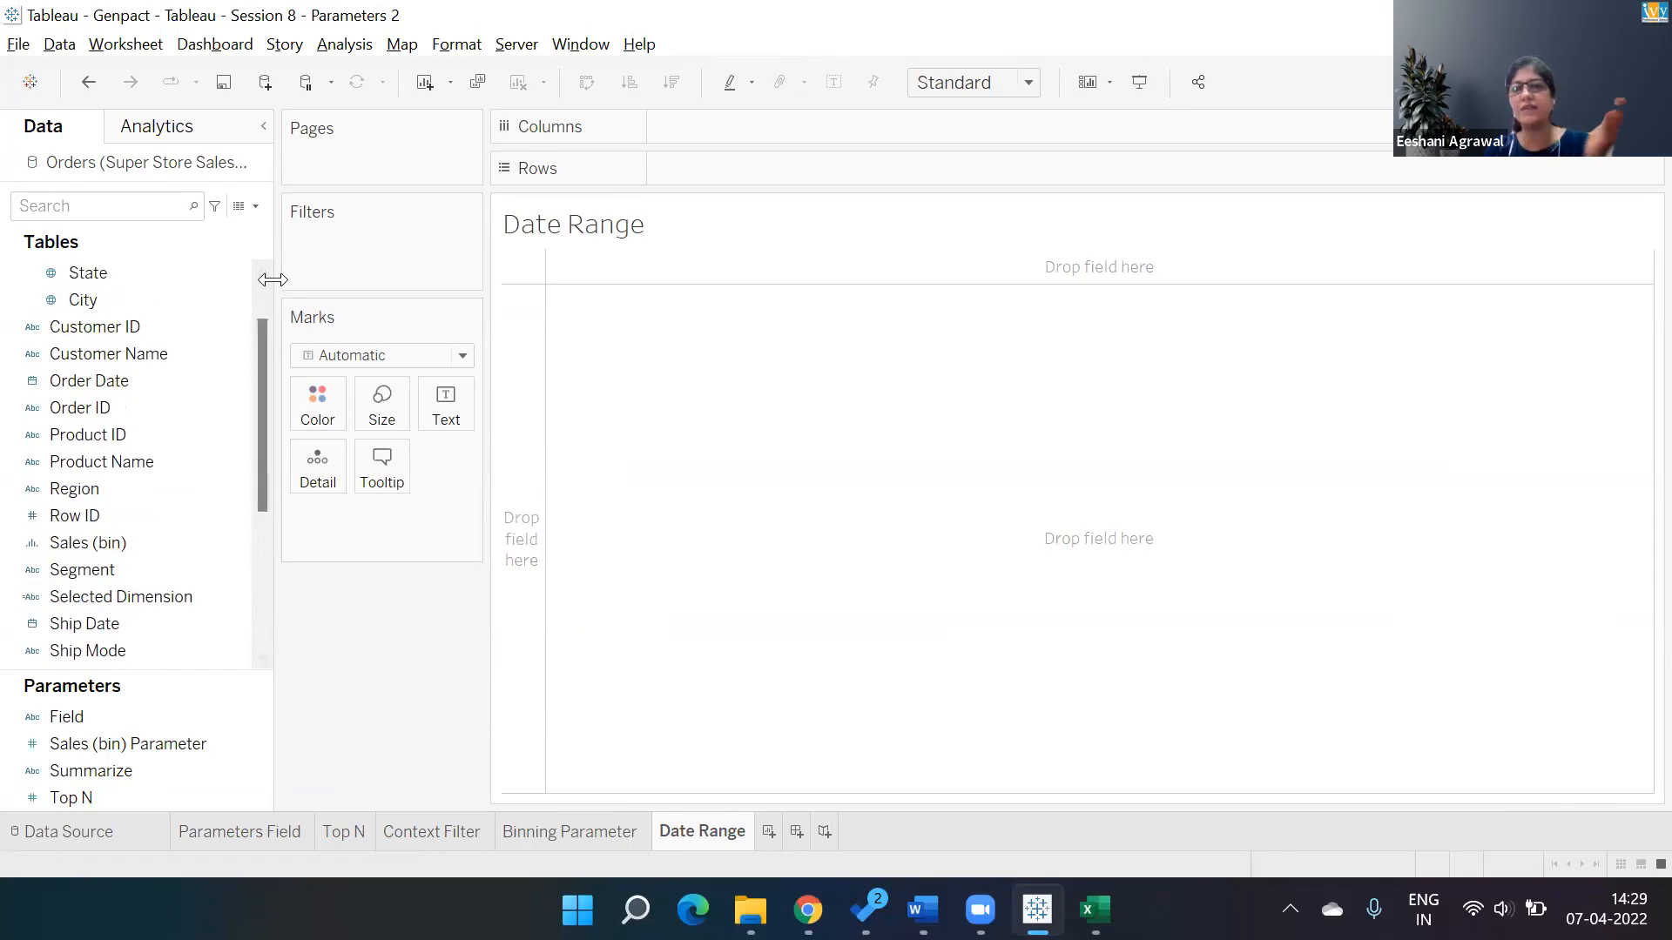
pyautogui.scroll(1, 259, 298)
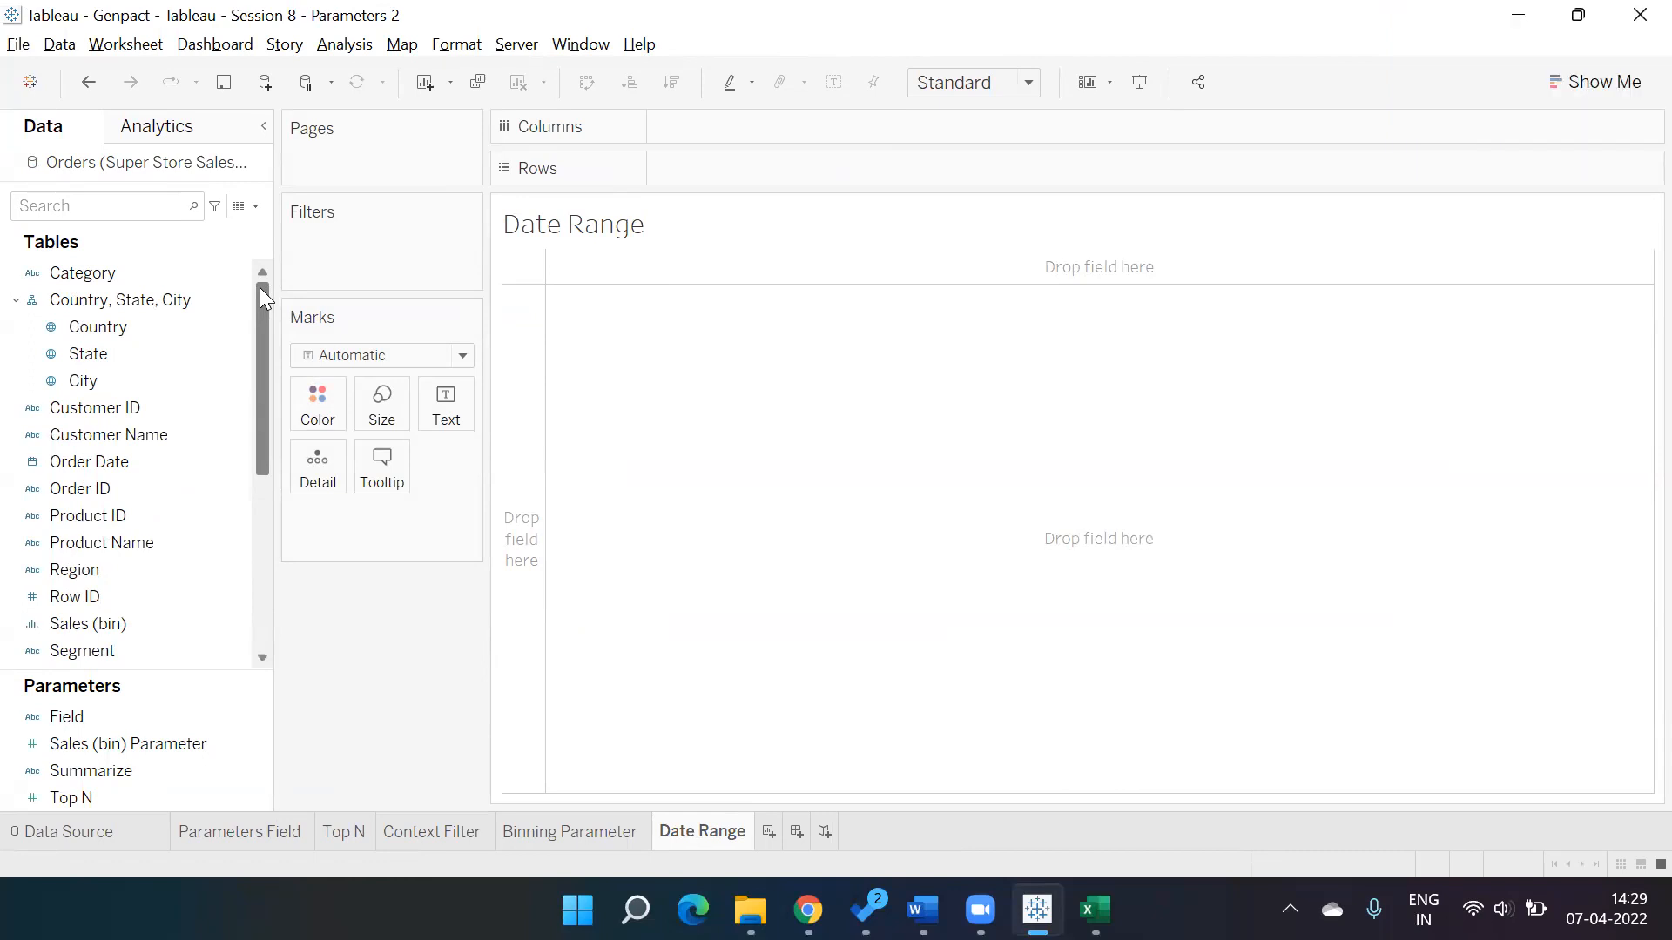
pyautogui.doubleClick(108, 462)
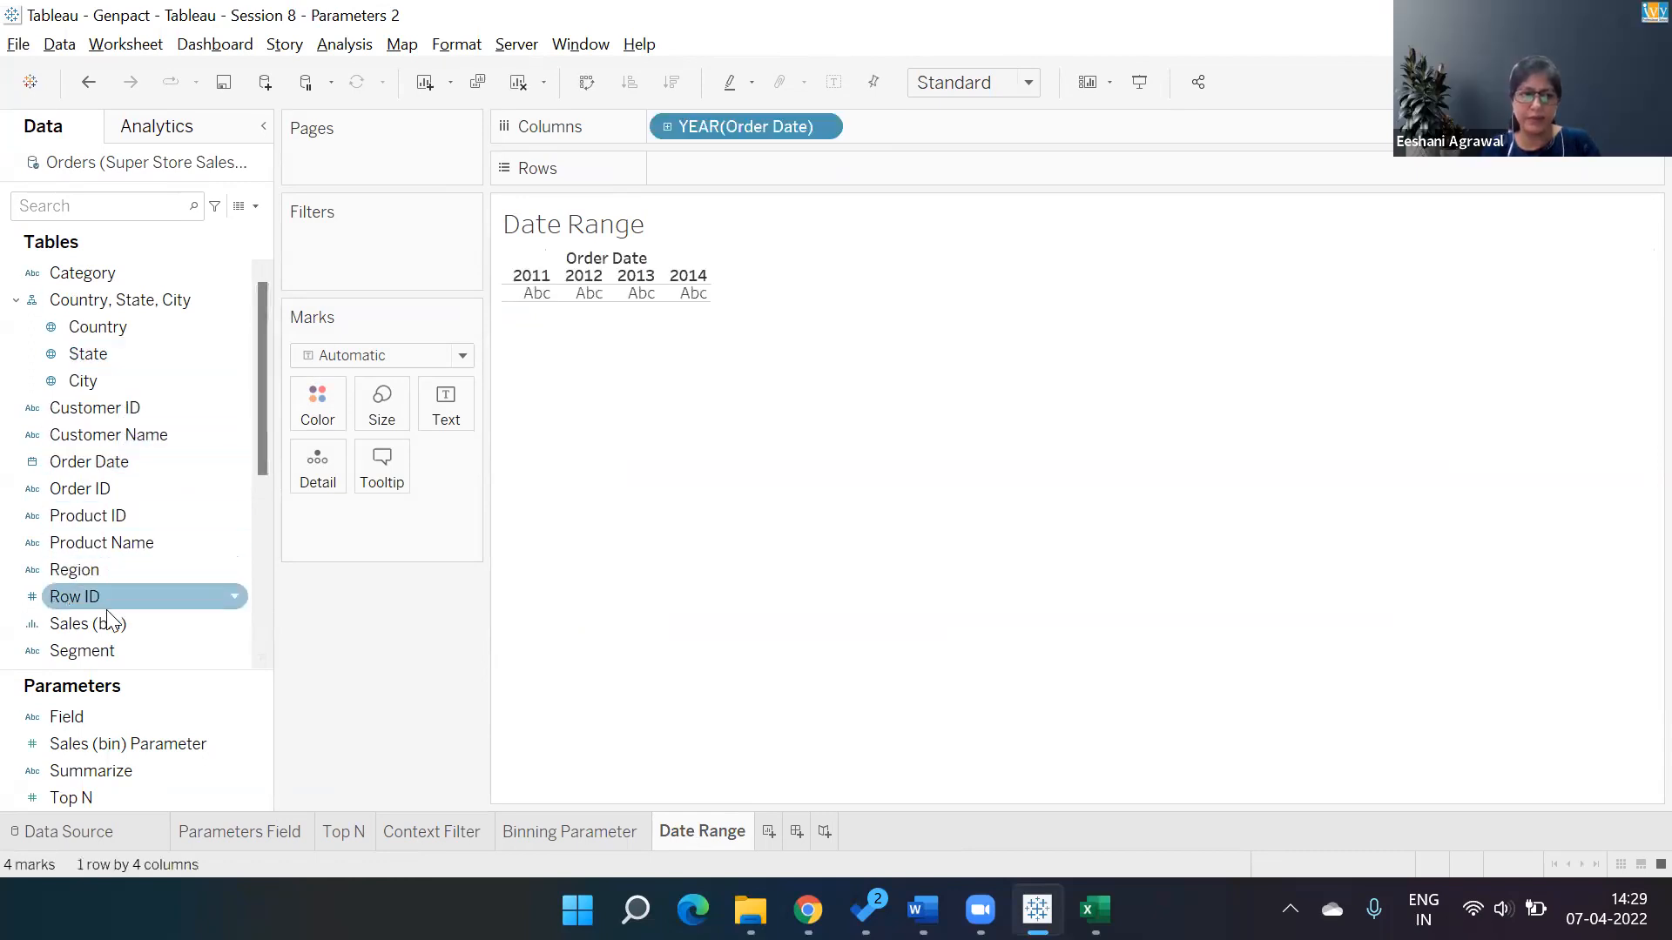
pyautogui.scroll(-5, 259, 454)
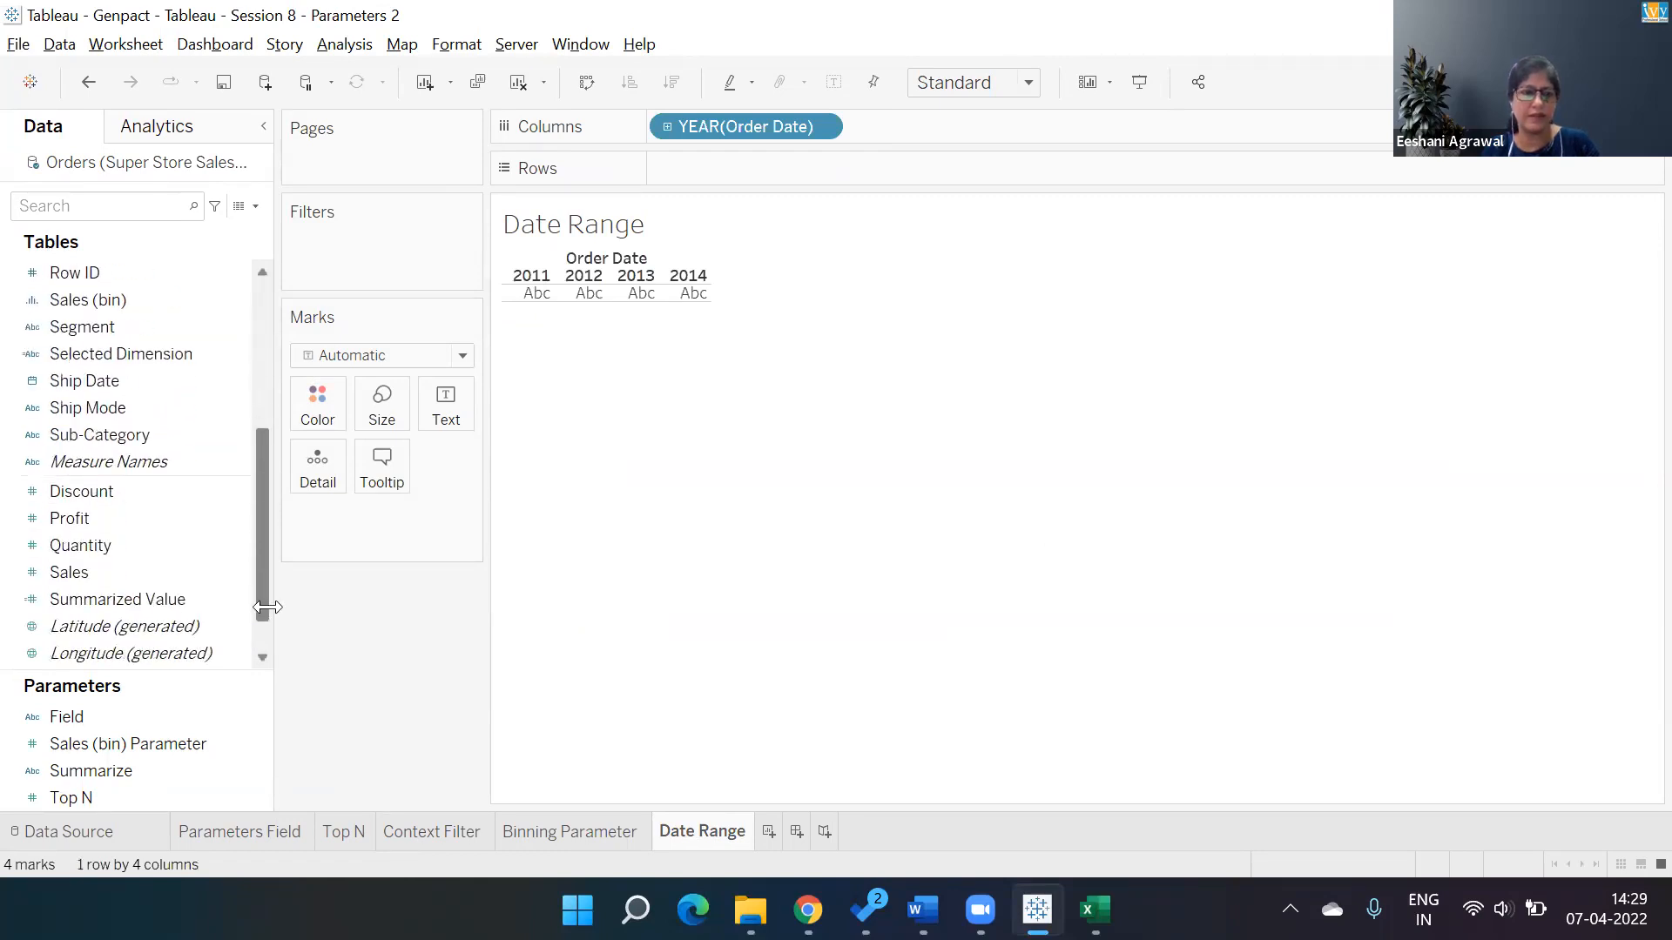
pyautogui.doubleClick(132, 547)
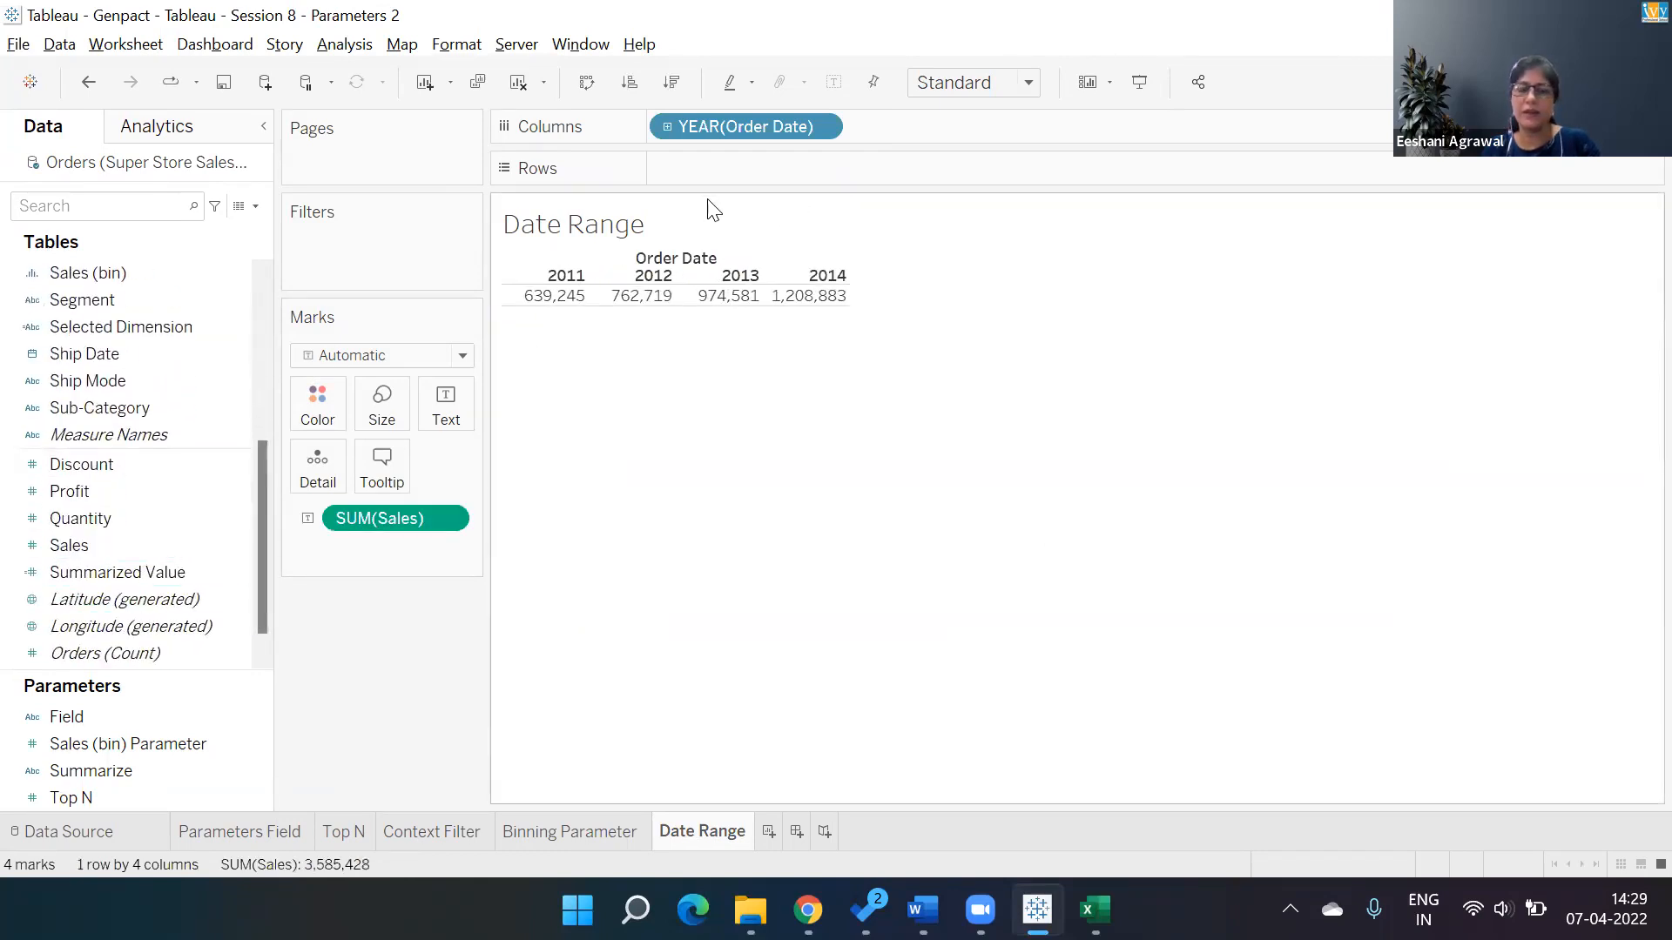
# Change Order Date to continuous Day and display daily sales as a continuous line chart.
pyautogui.click(818, 129)
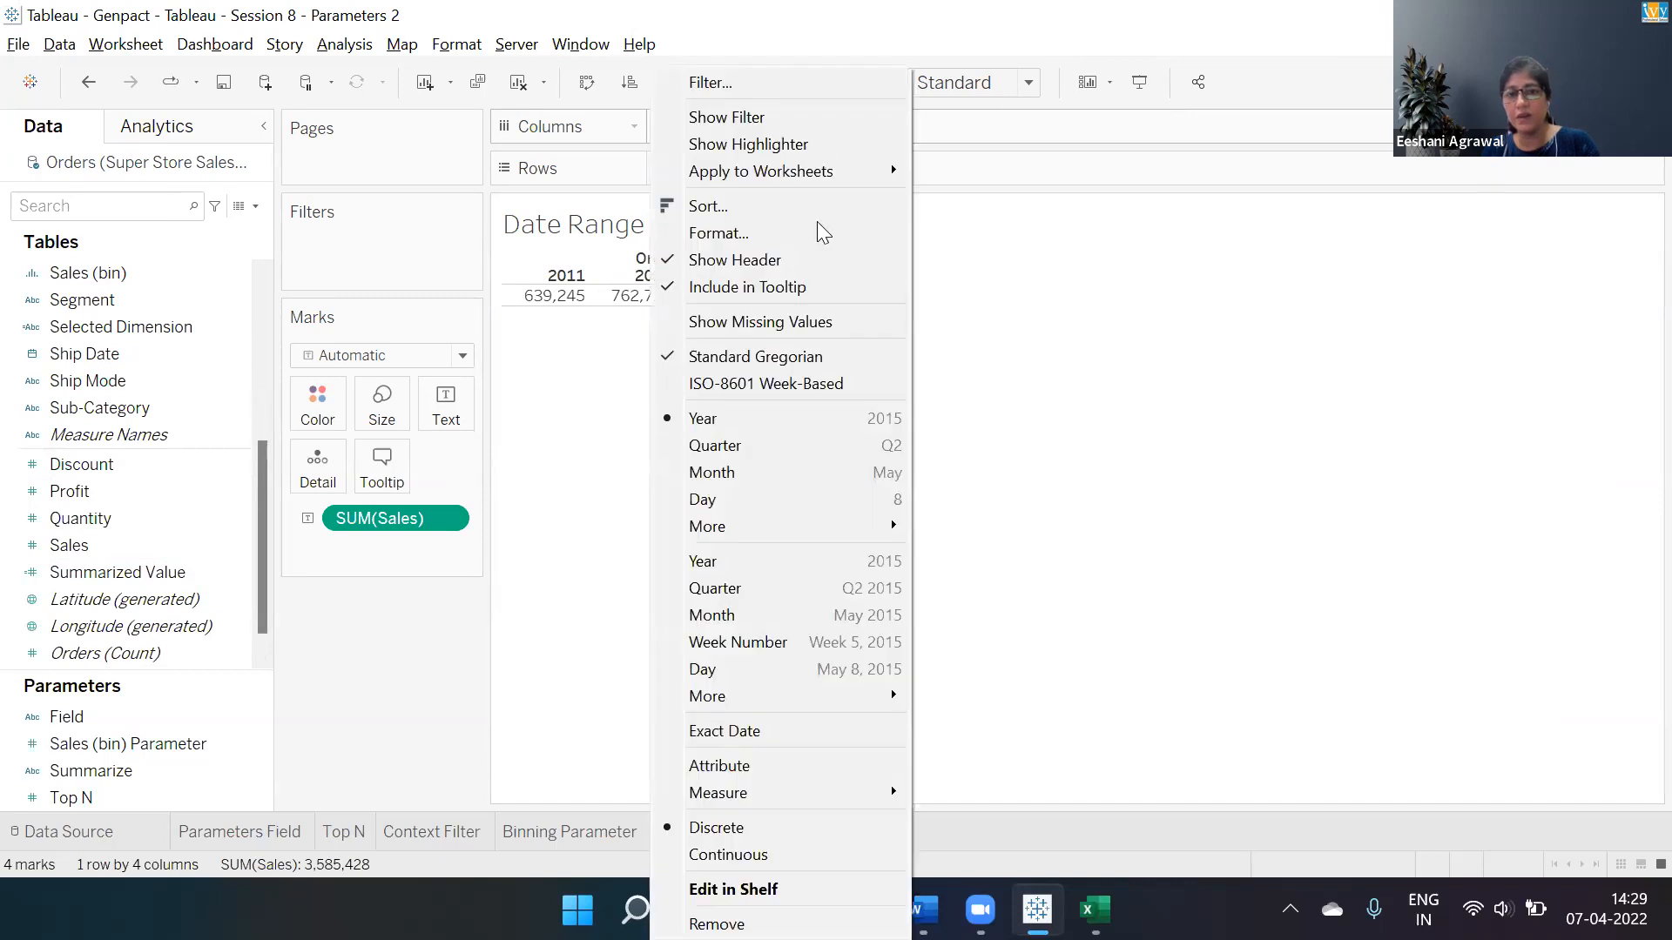
pyautogui.click(756, 678)
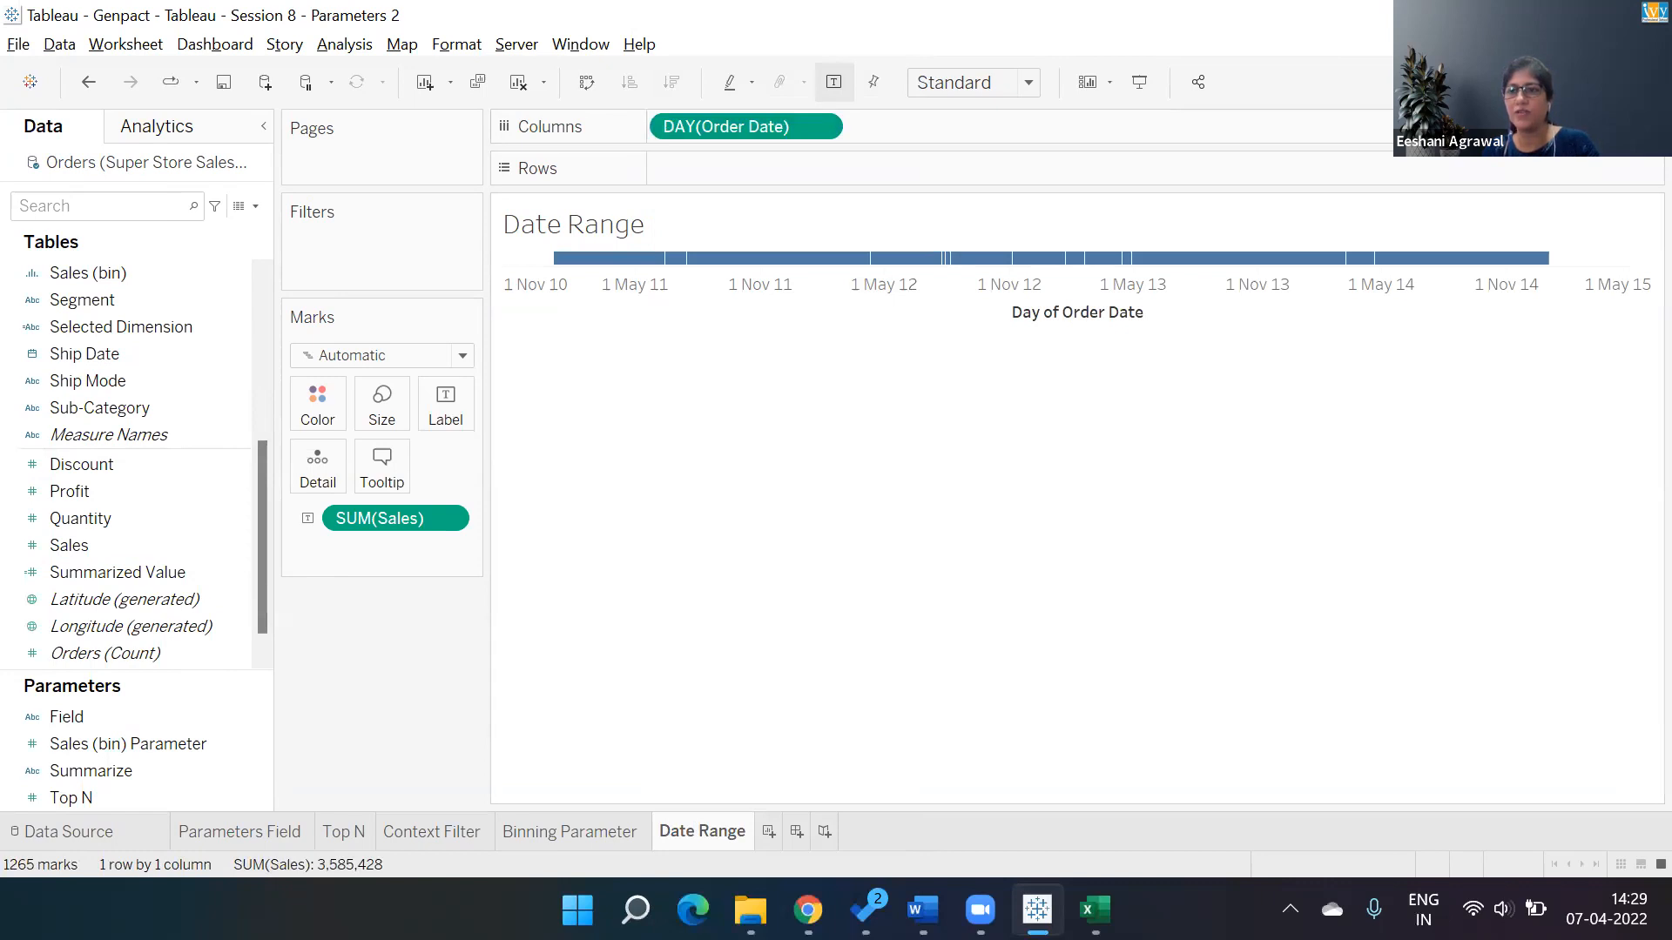
pyautogui.click(1618, 82)
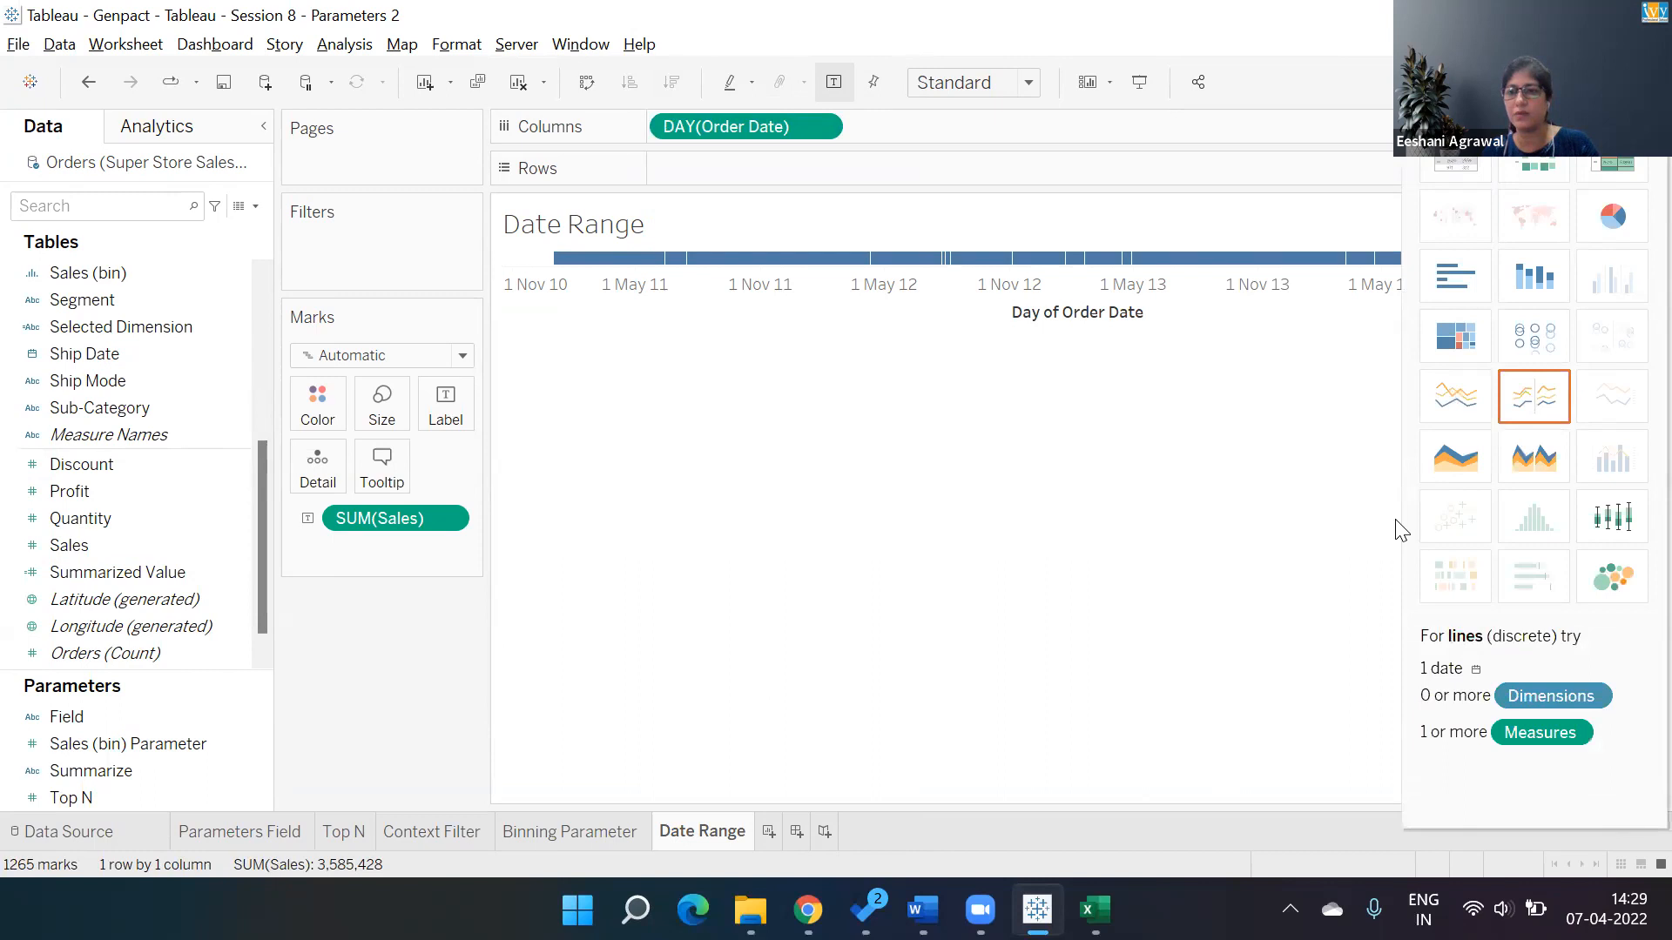
pyautogui.click(1471, 401)
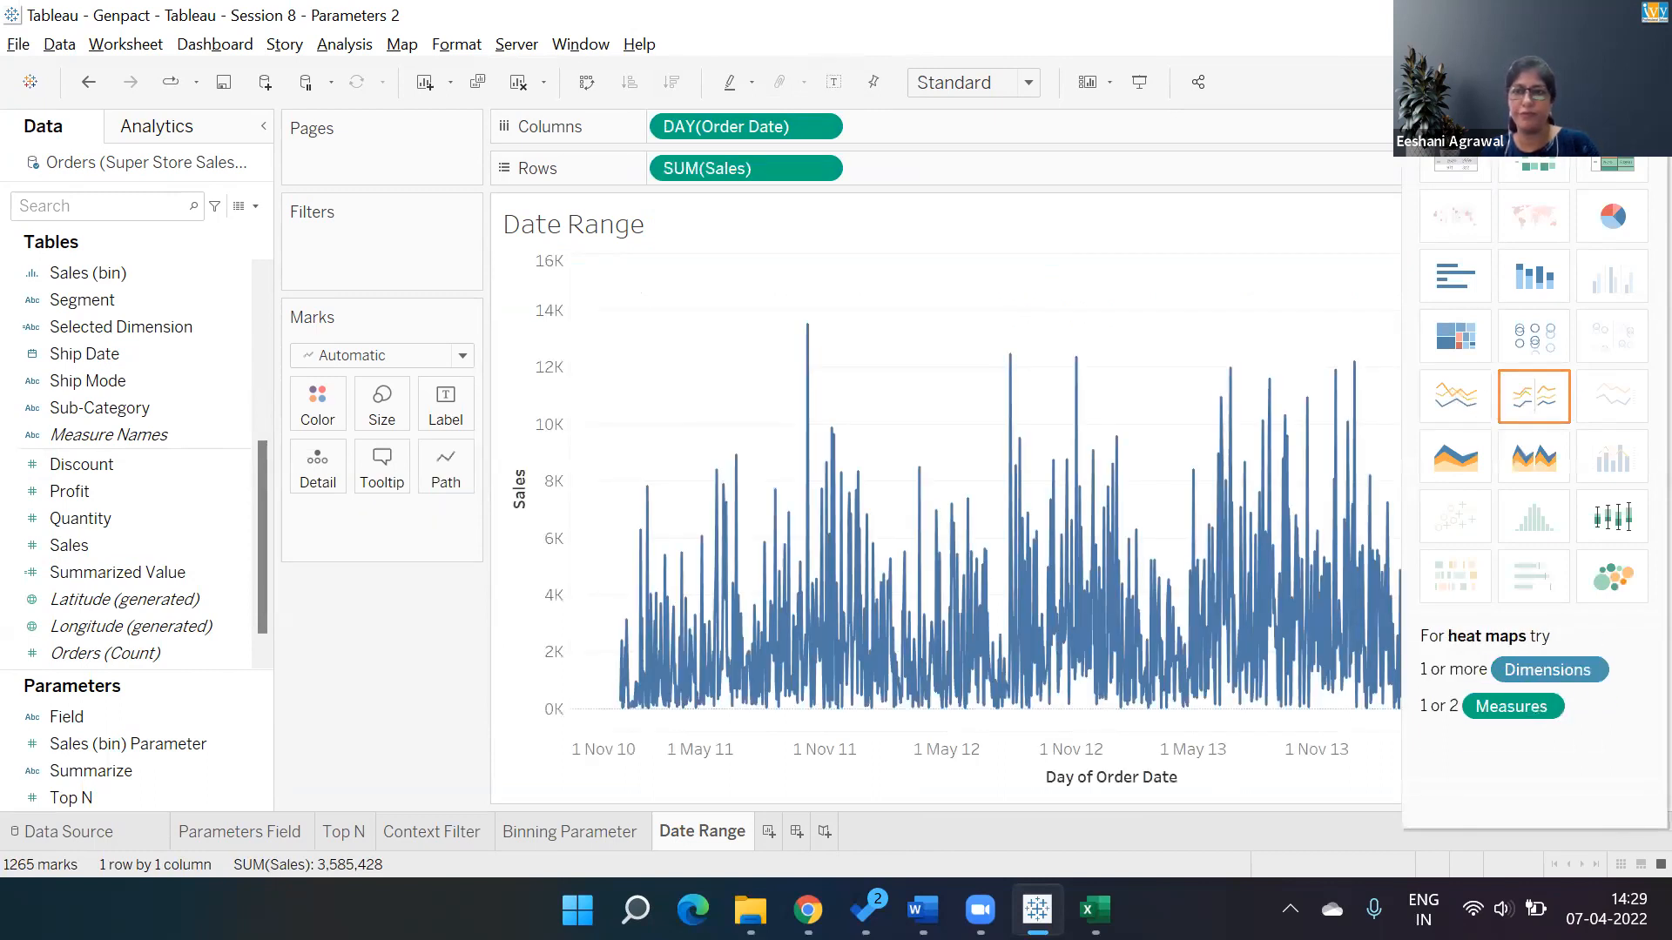
pyautogui.click(1616, 83)
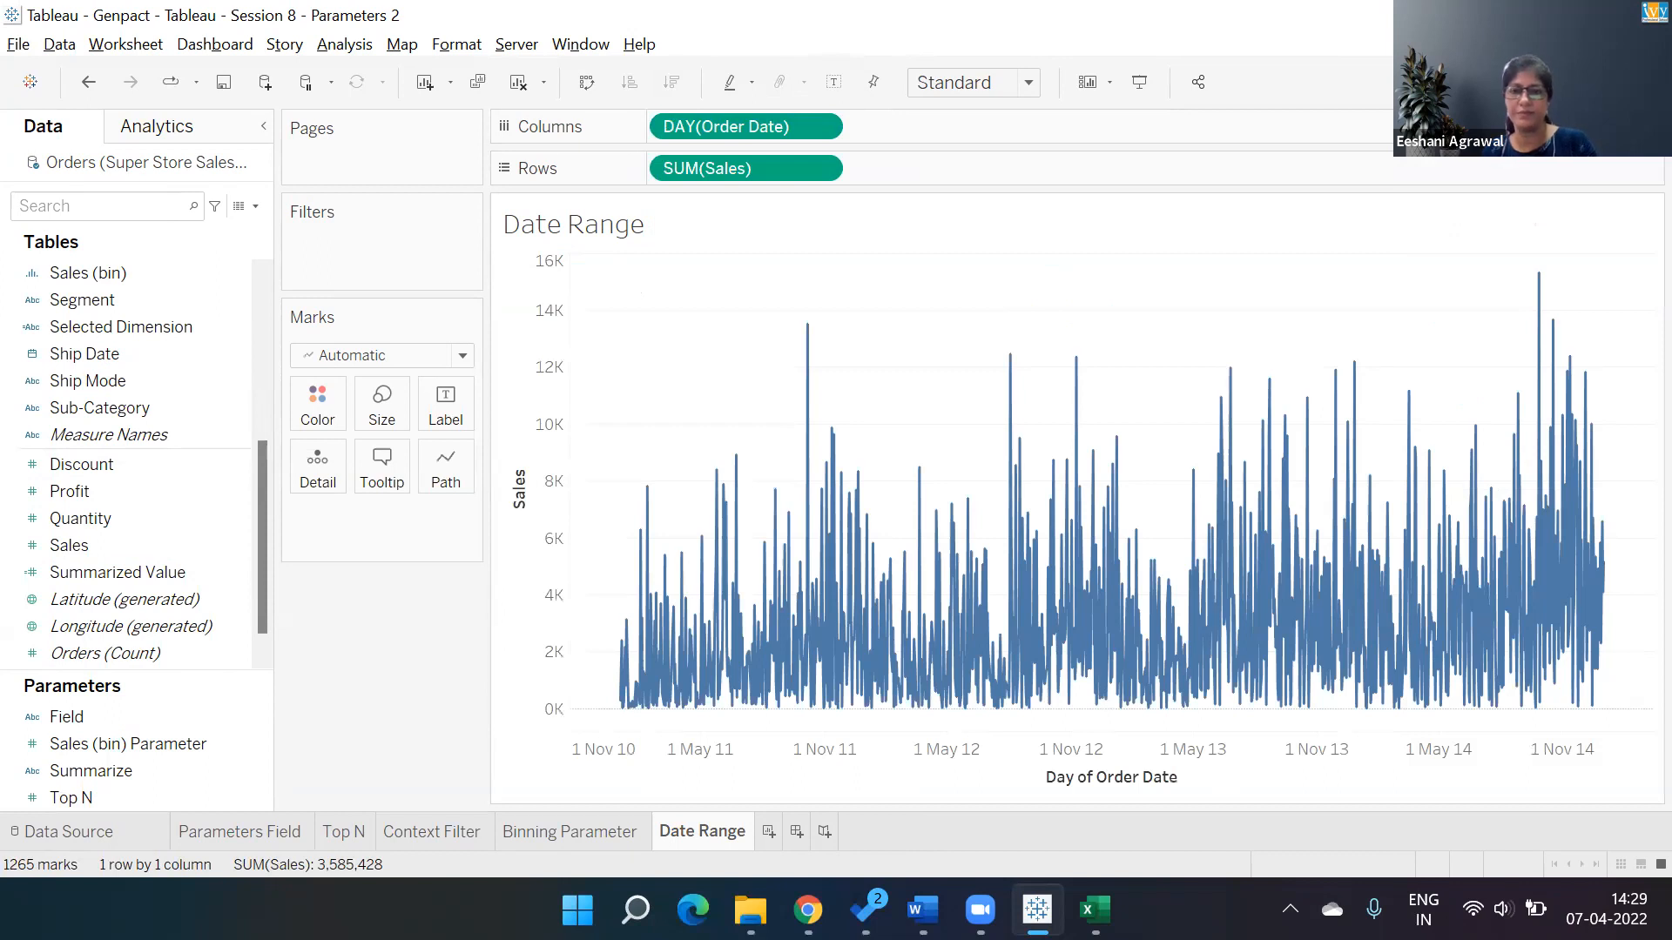
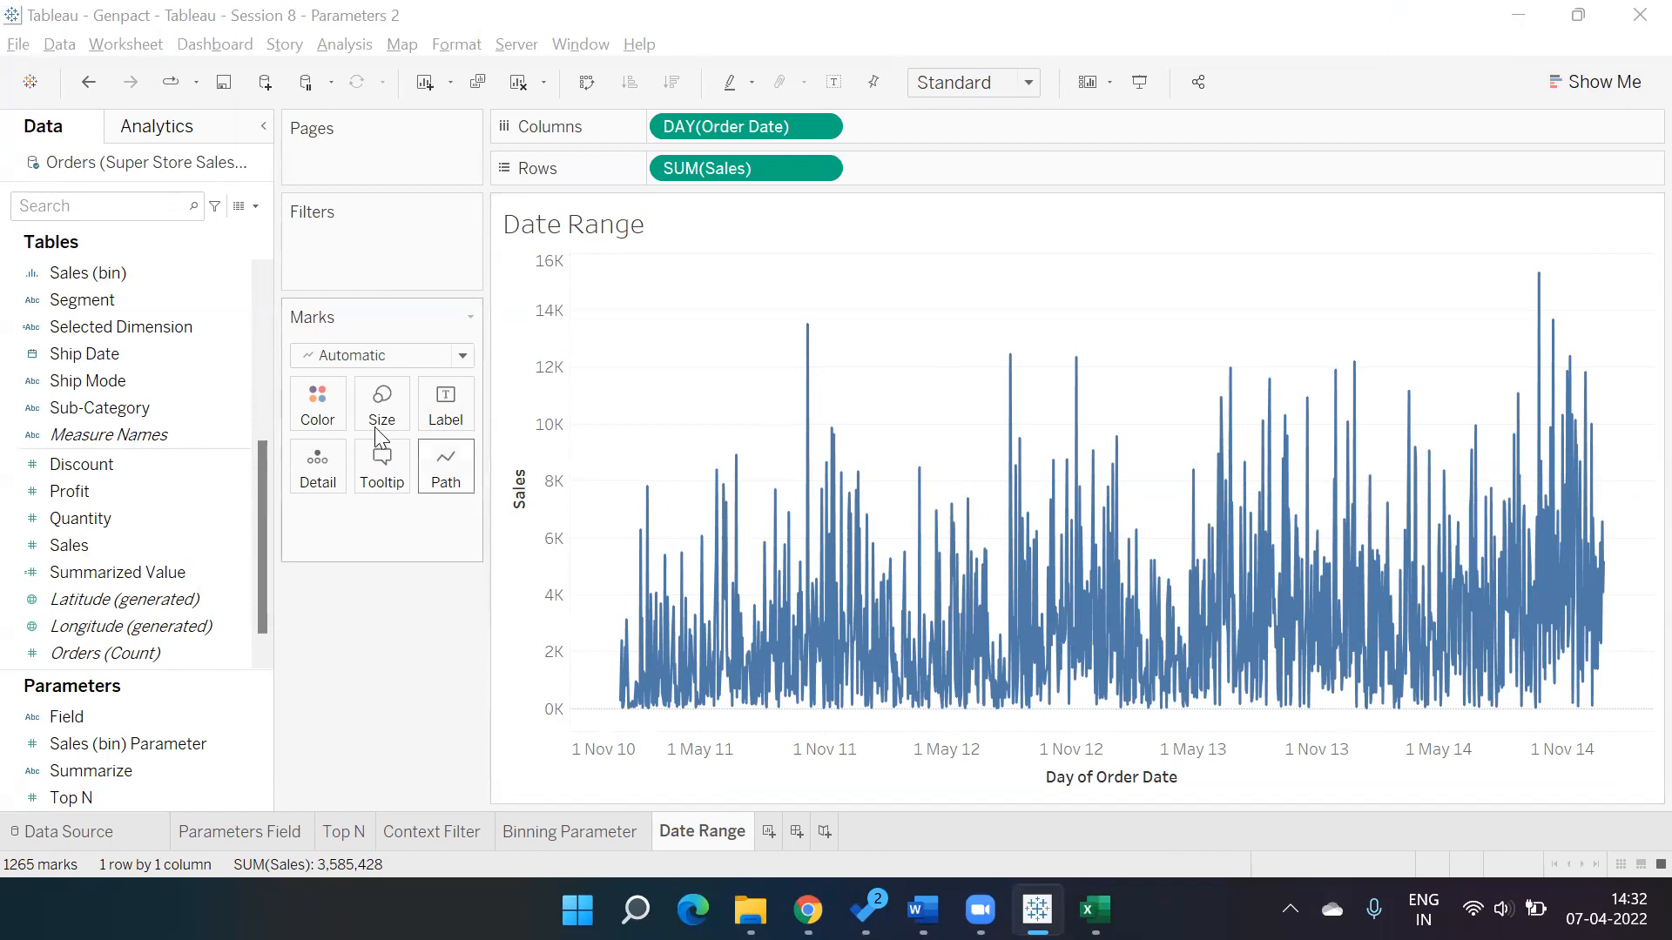
# Create a date parameter from Order Date named Start Date, allowing all values.
pyautogui.click(135, 716)
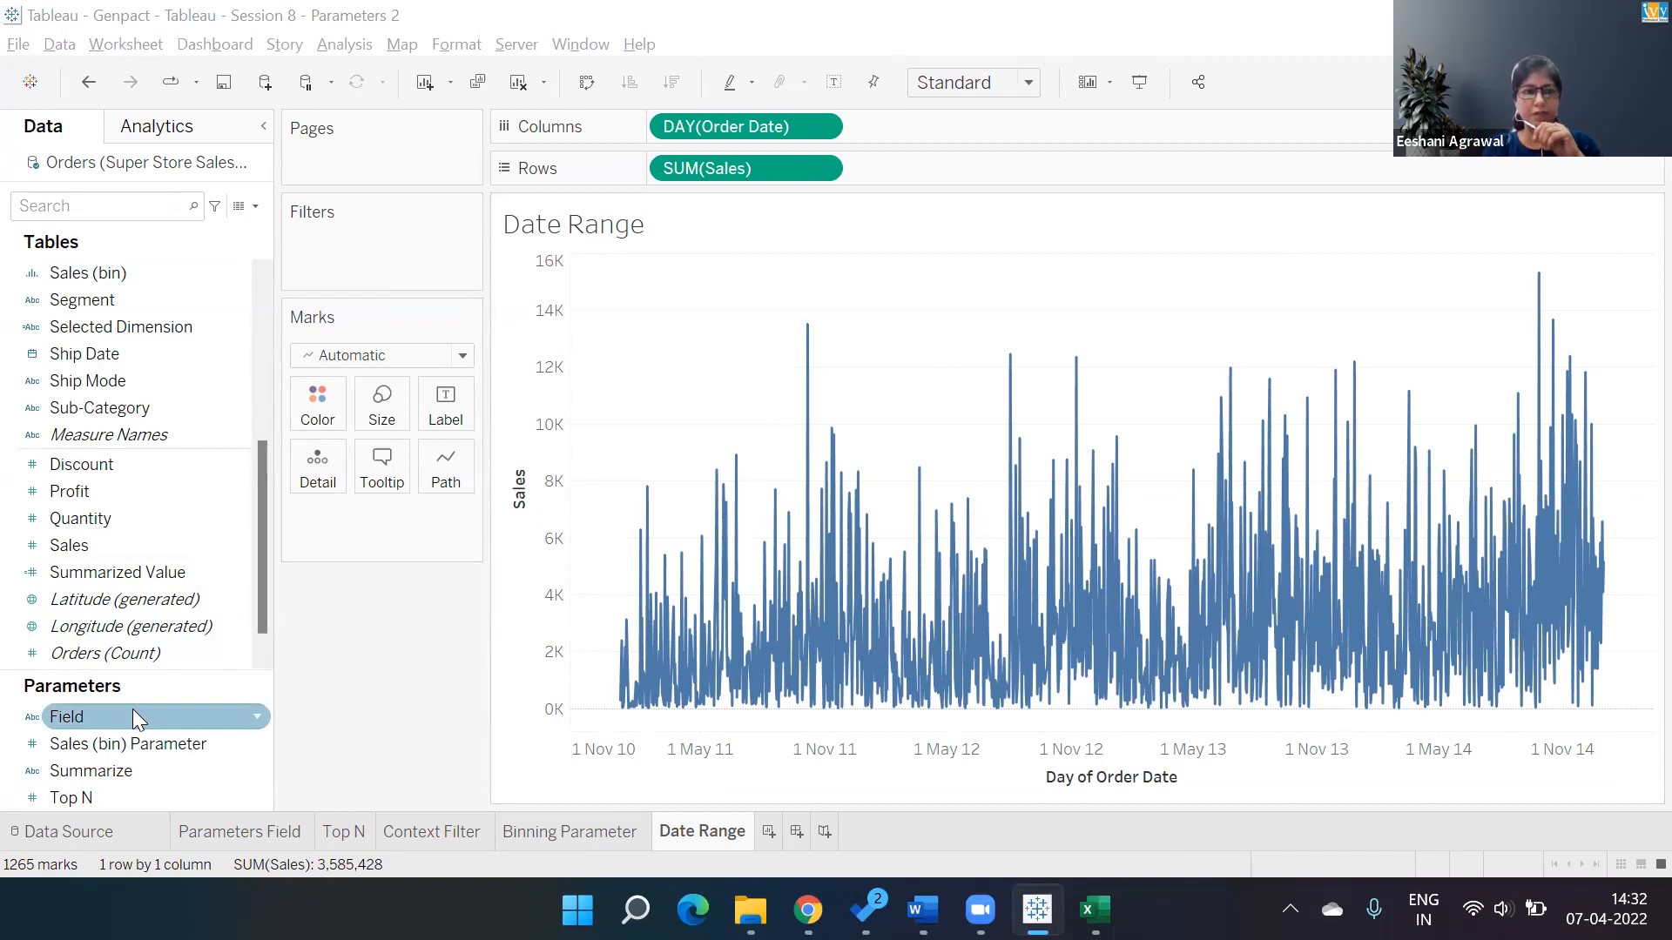
pyautogui.moveTo(259, 508); pyautogui.dragTo(261, 333)
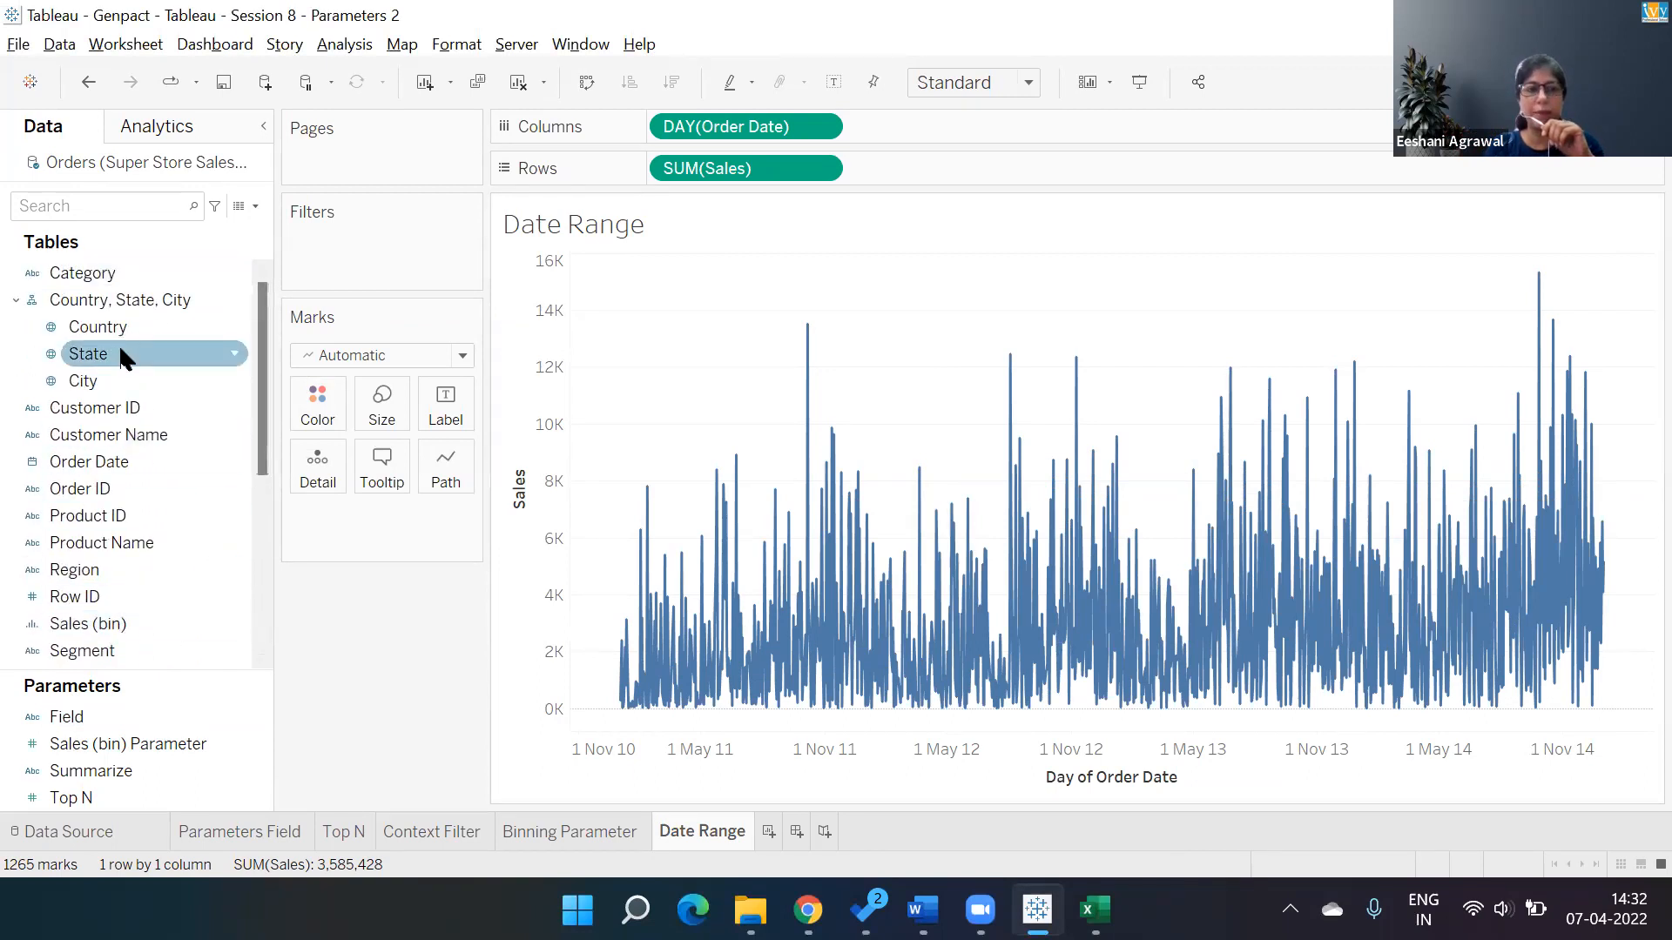
pyautogui.click(237, 461)
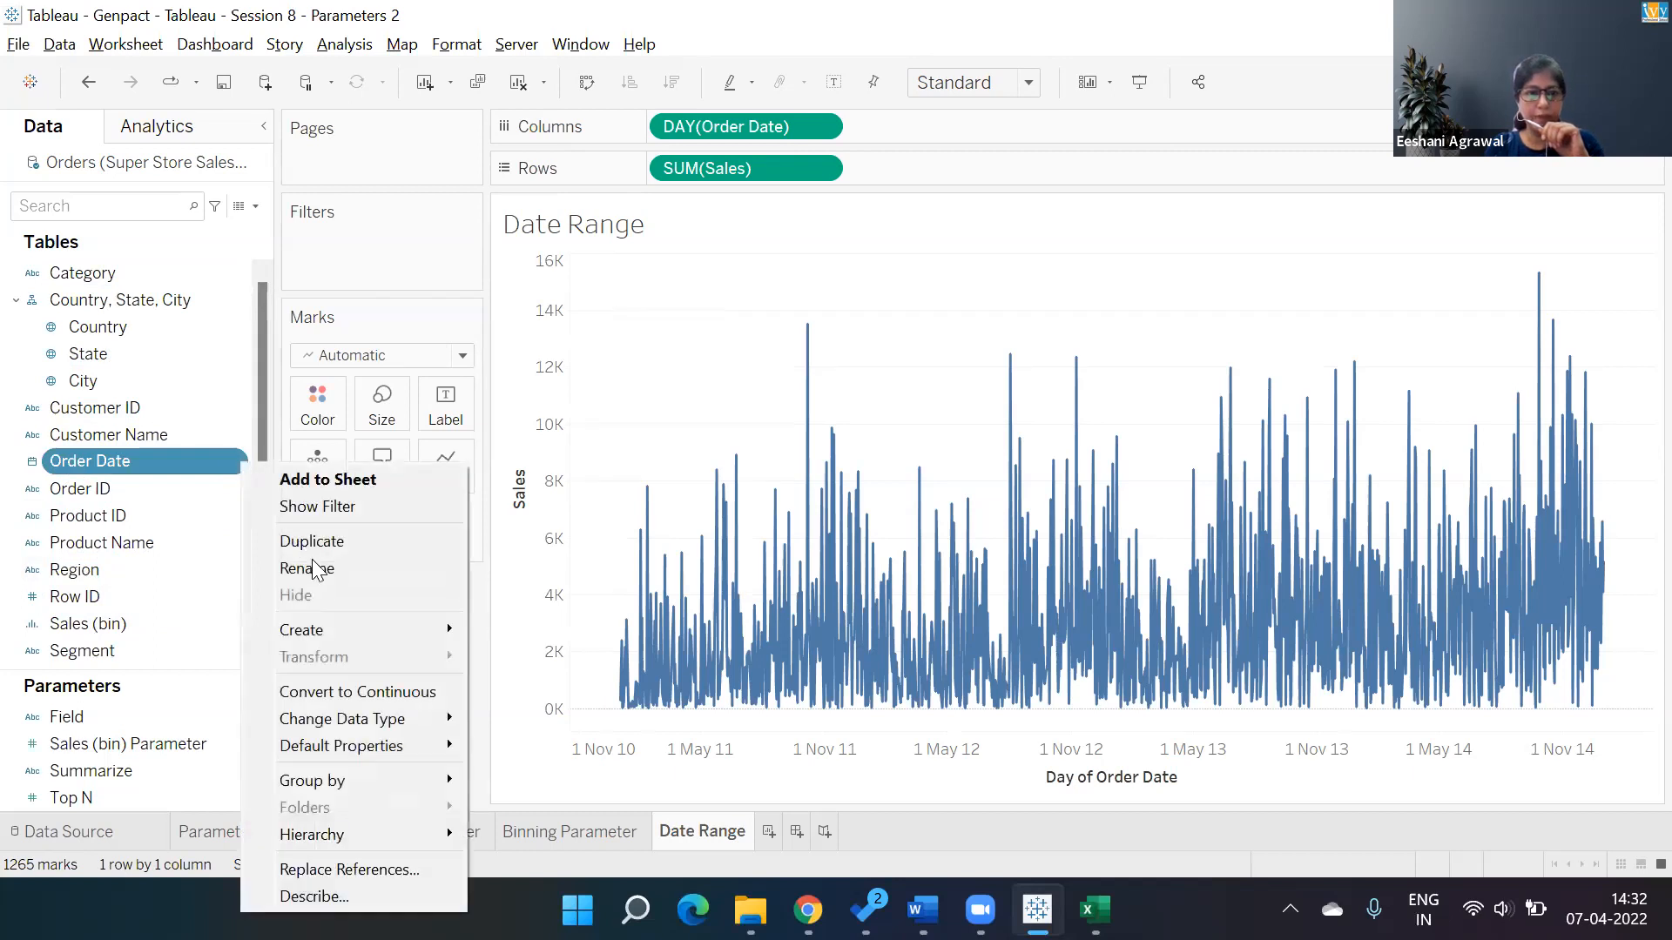
pyautogui.moveTo(329, 629)
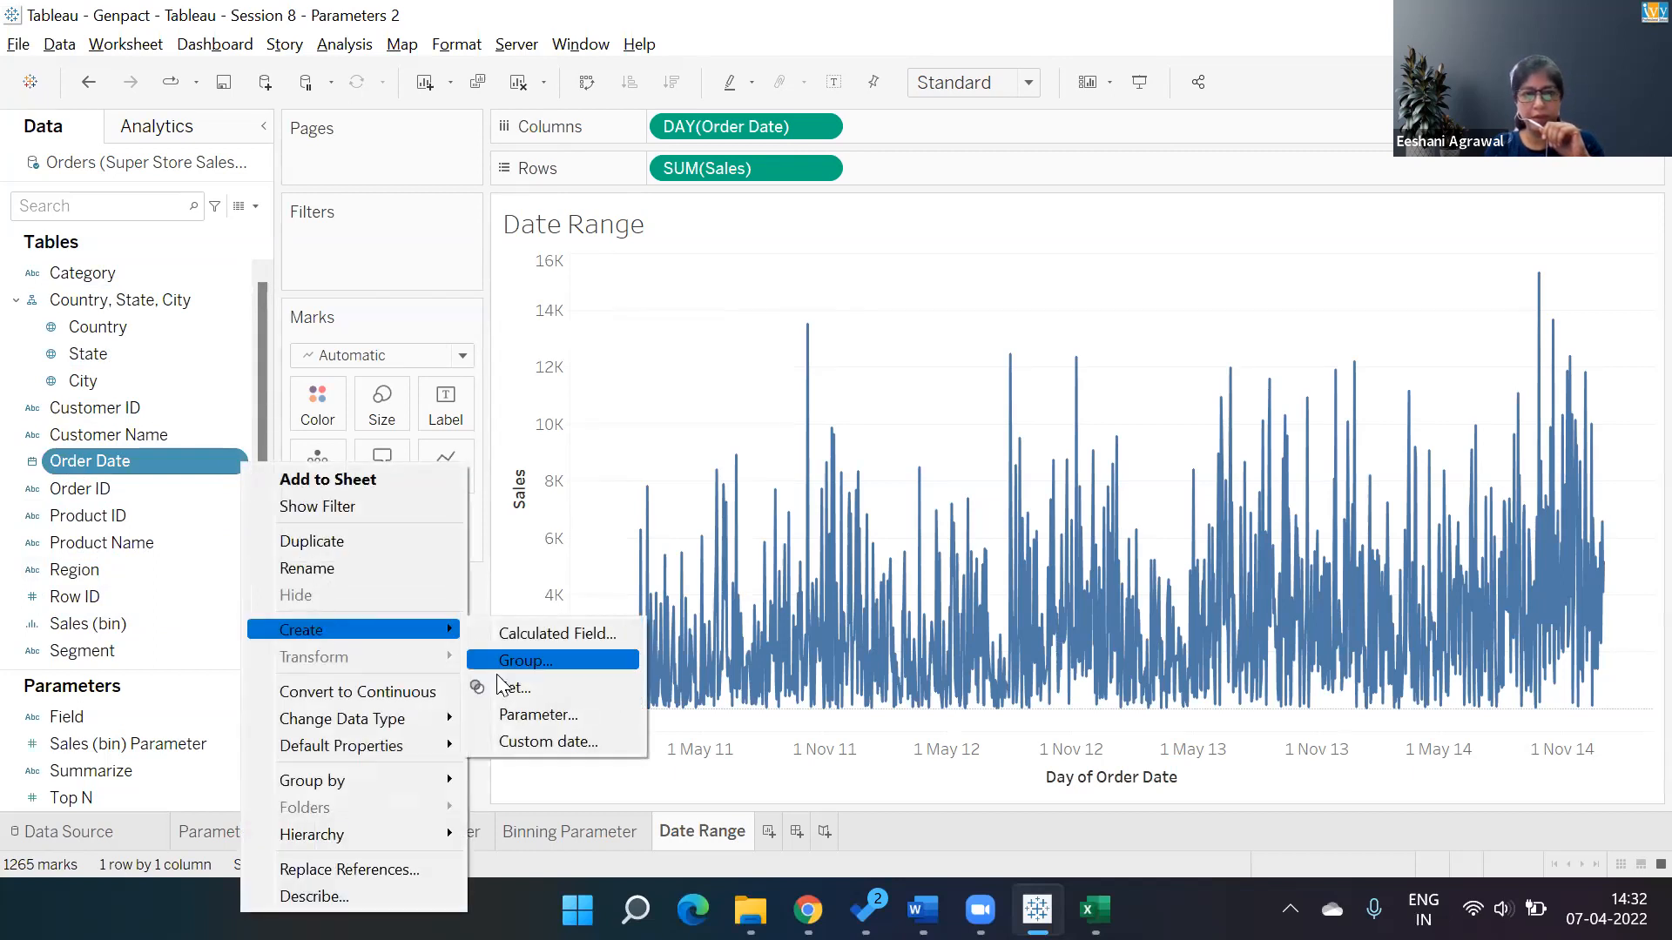
pyautogui.click(523, 716)
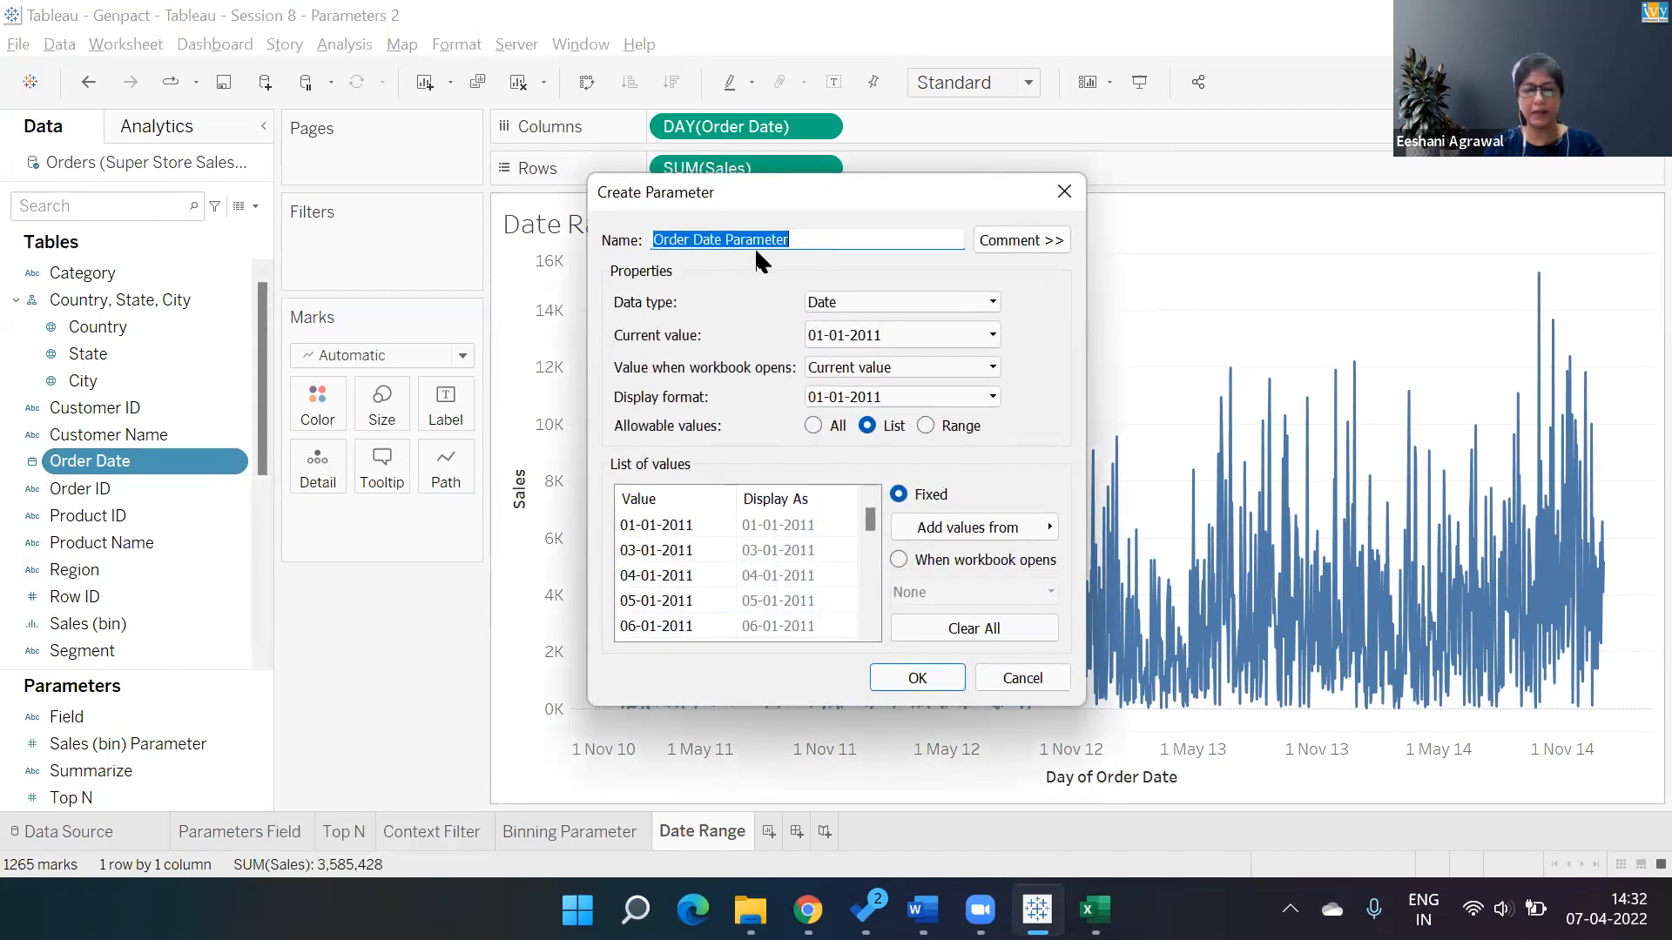
pyautogui.write('Start ')
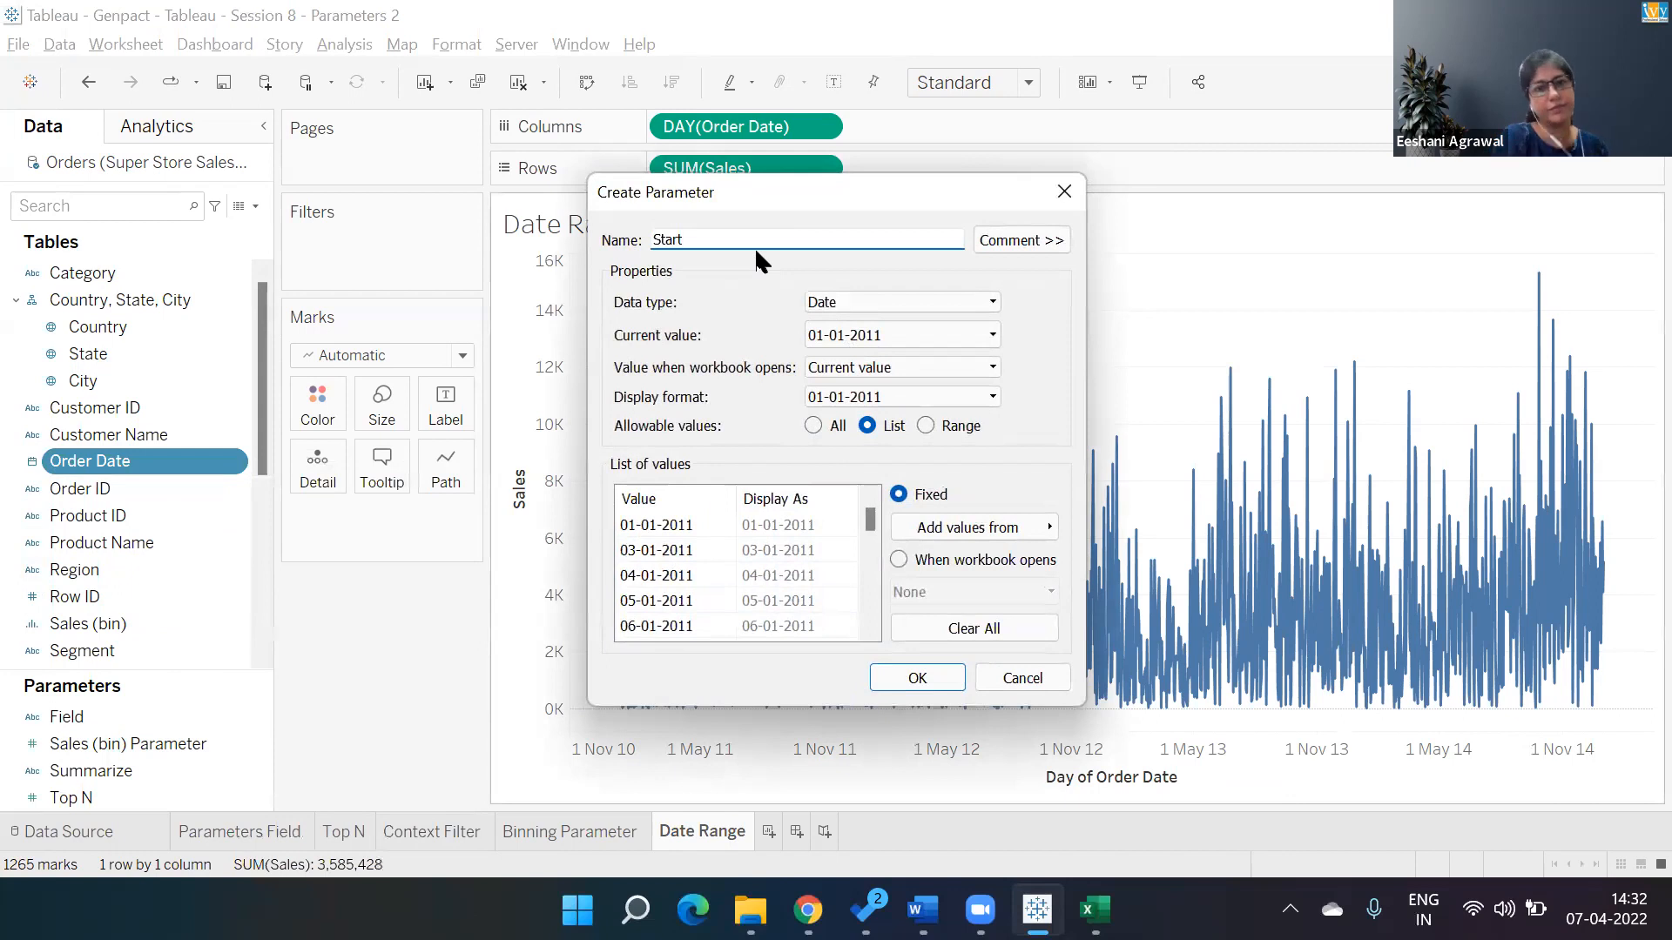
pyautogui.write('Date')
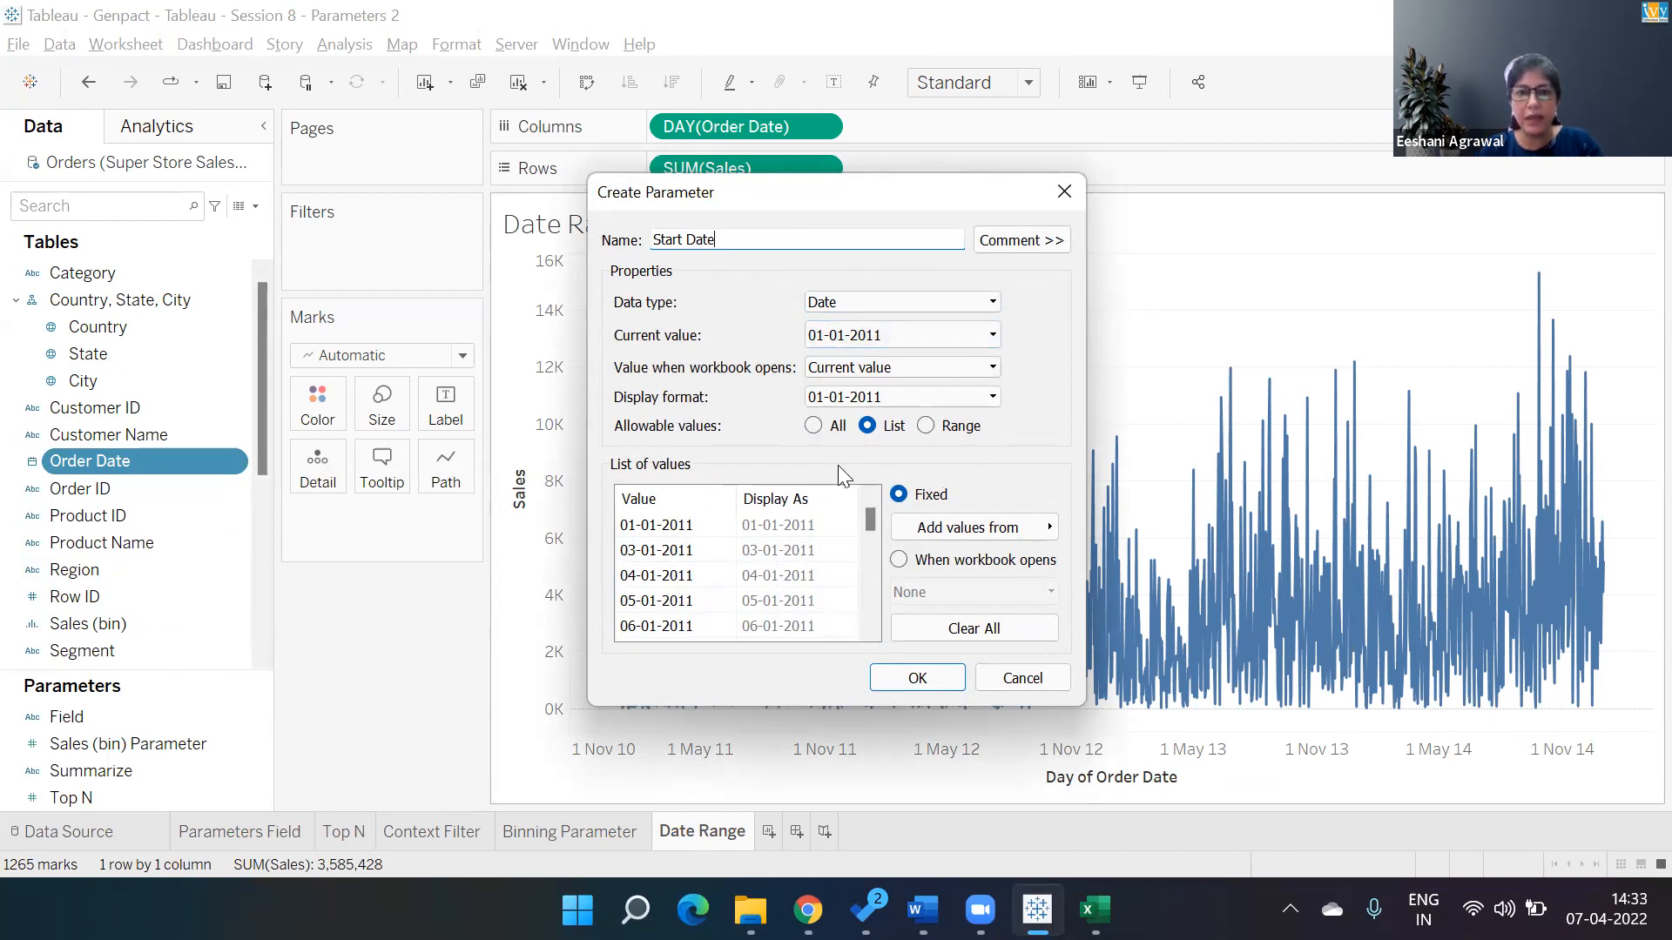
pyautogui.click(815, 431)
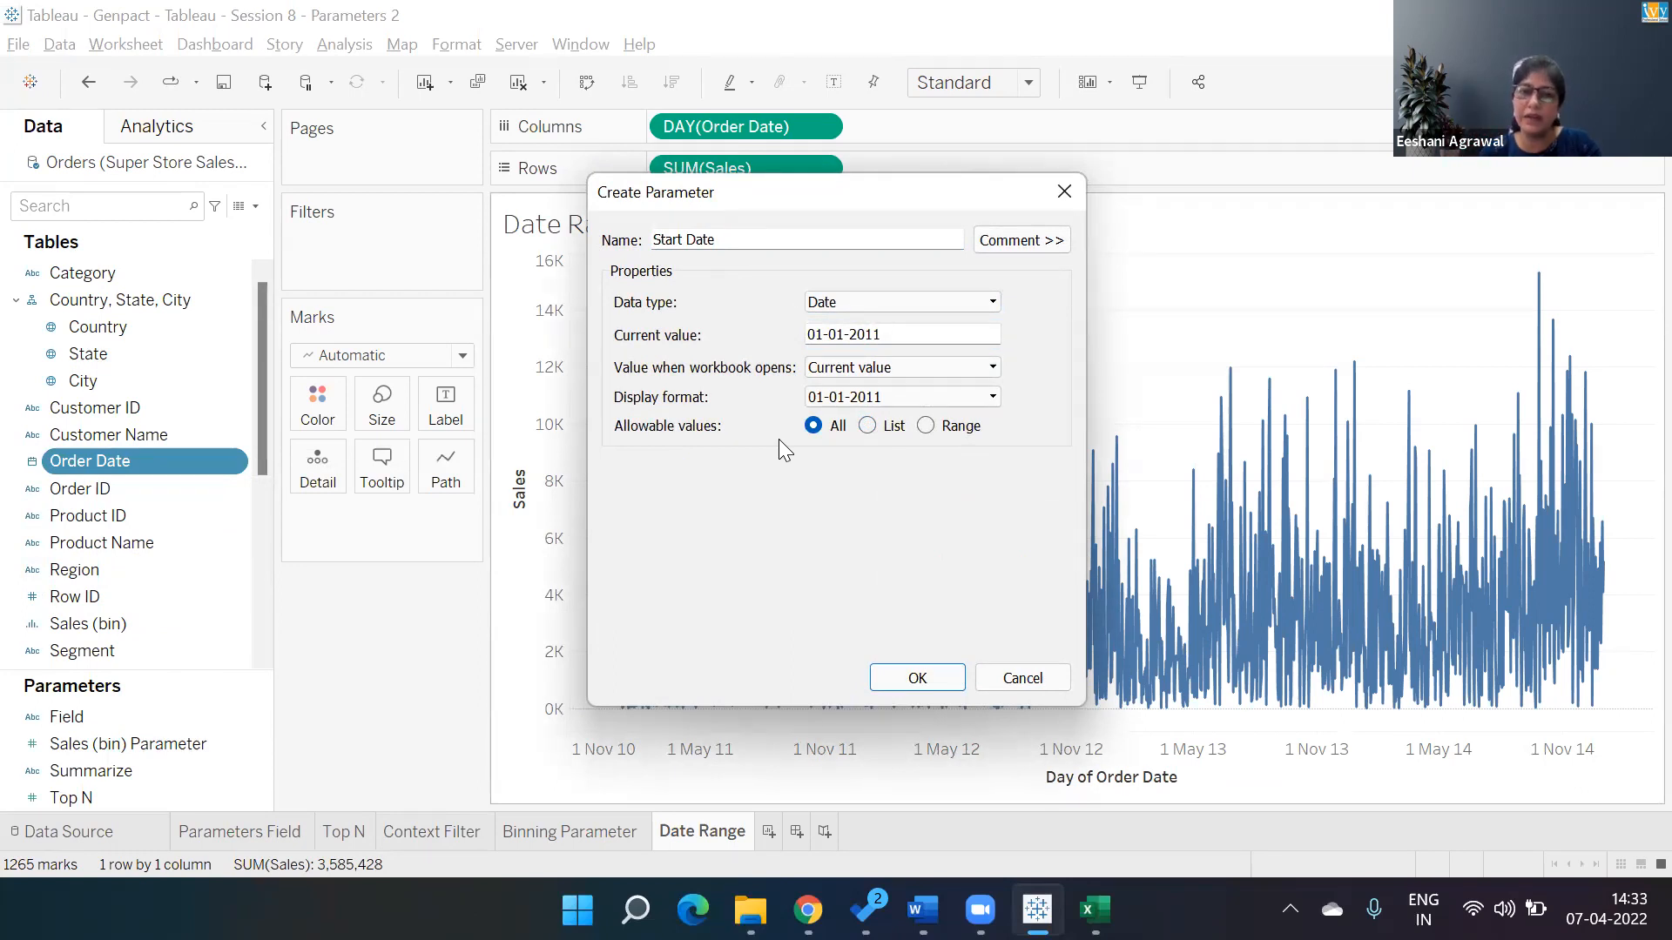
pyautogui.click(916, 677)
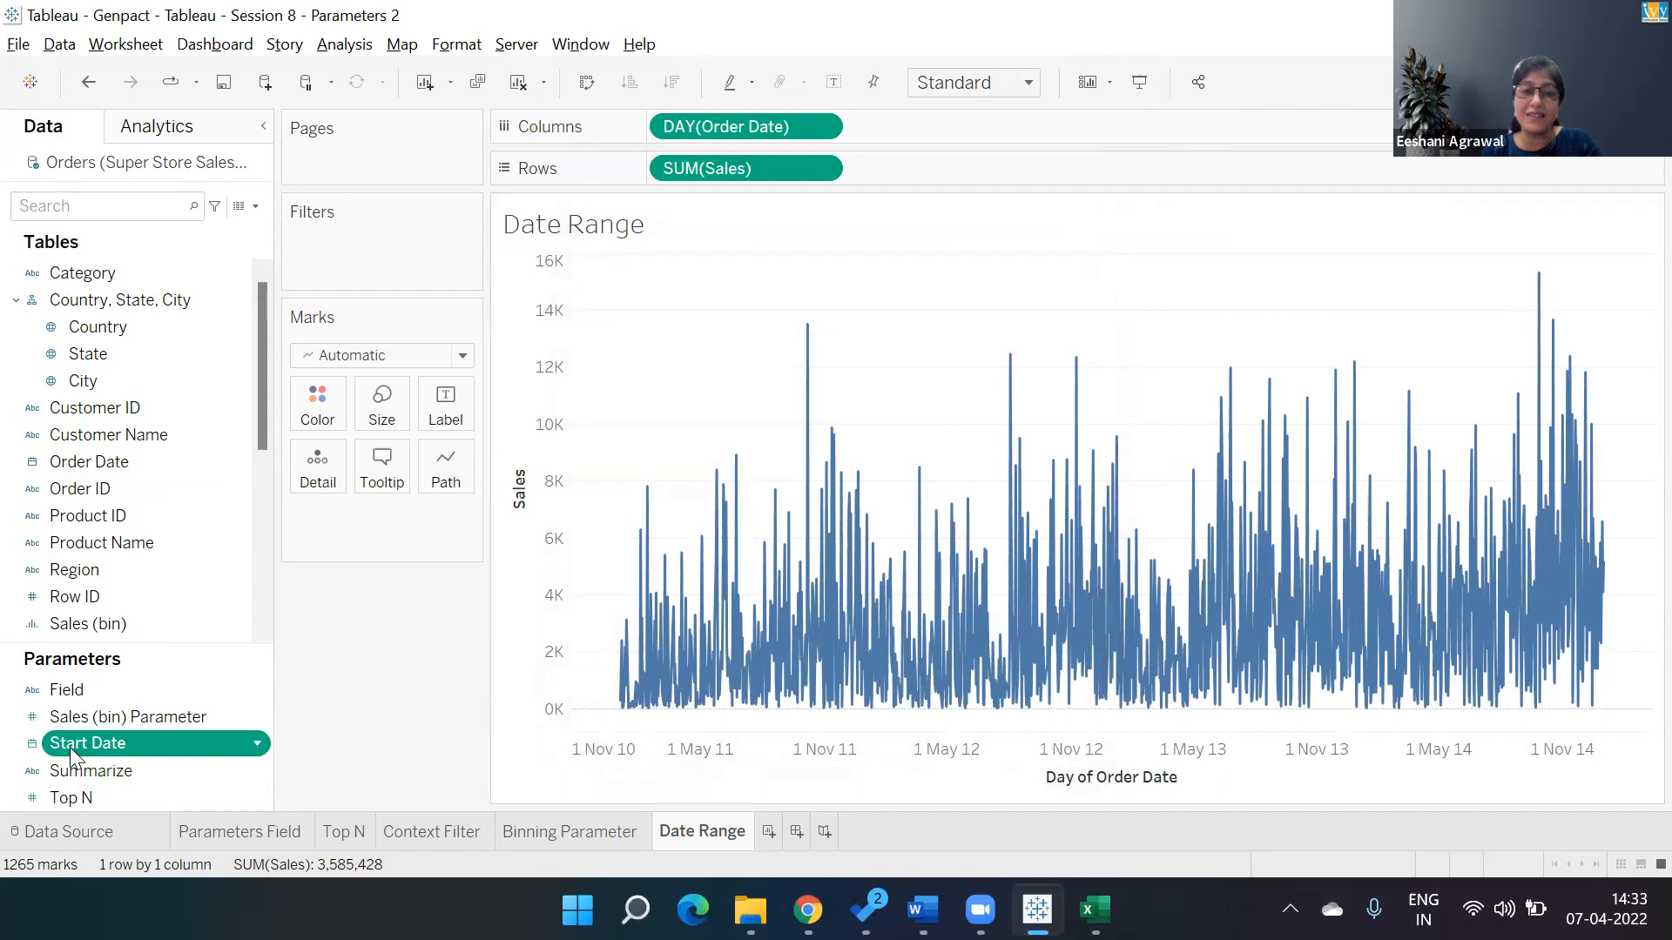
# Duplicate the Start Date parameter.
pyautogui.press('XF86AudioRaiseVolume')
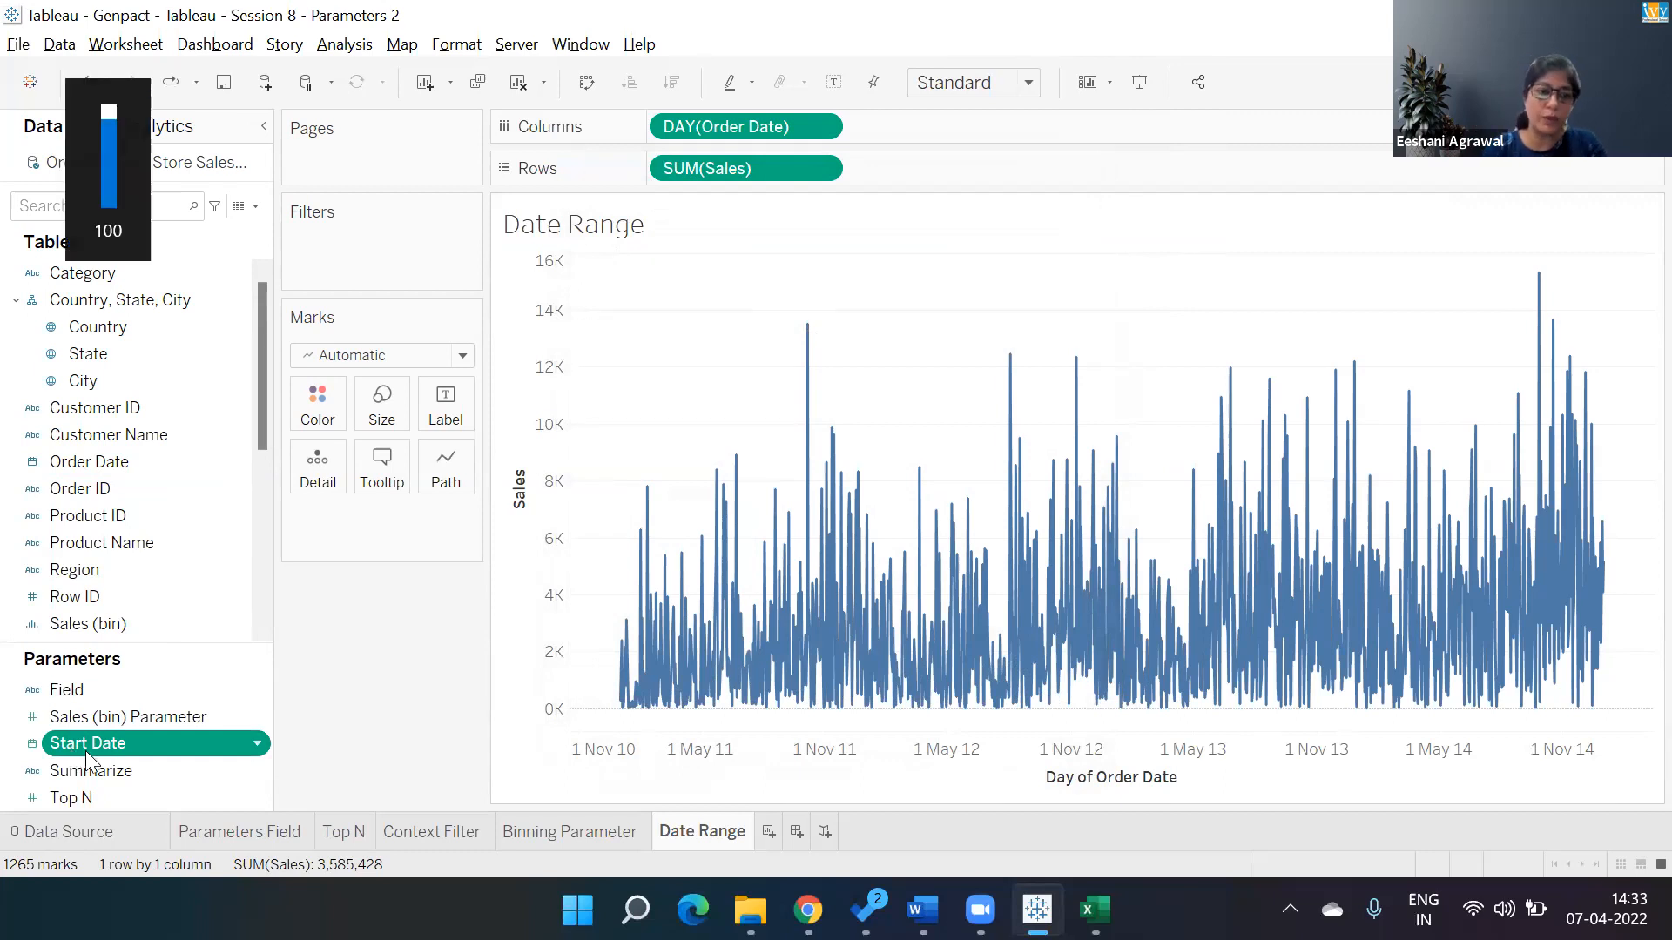
pyautogui.rightClick(226, 751)
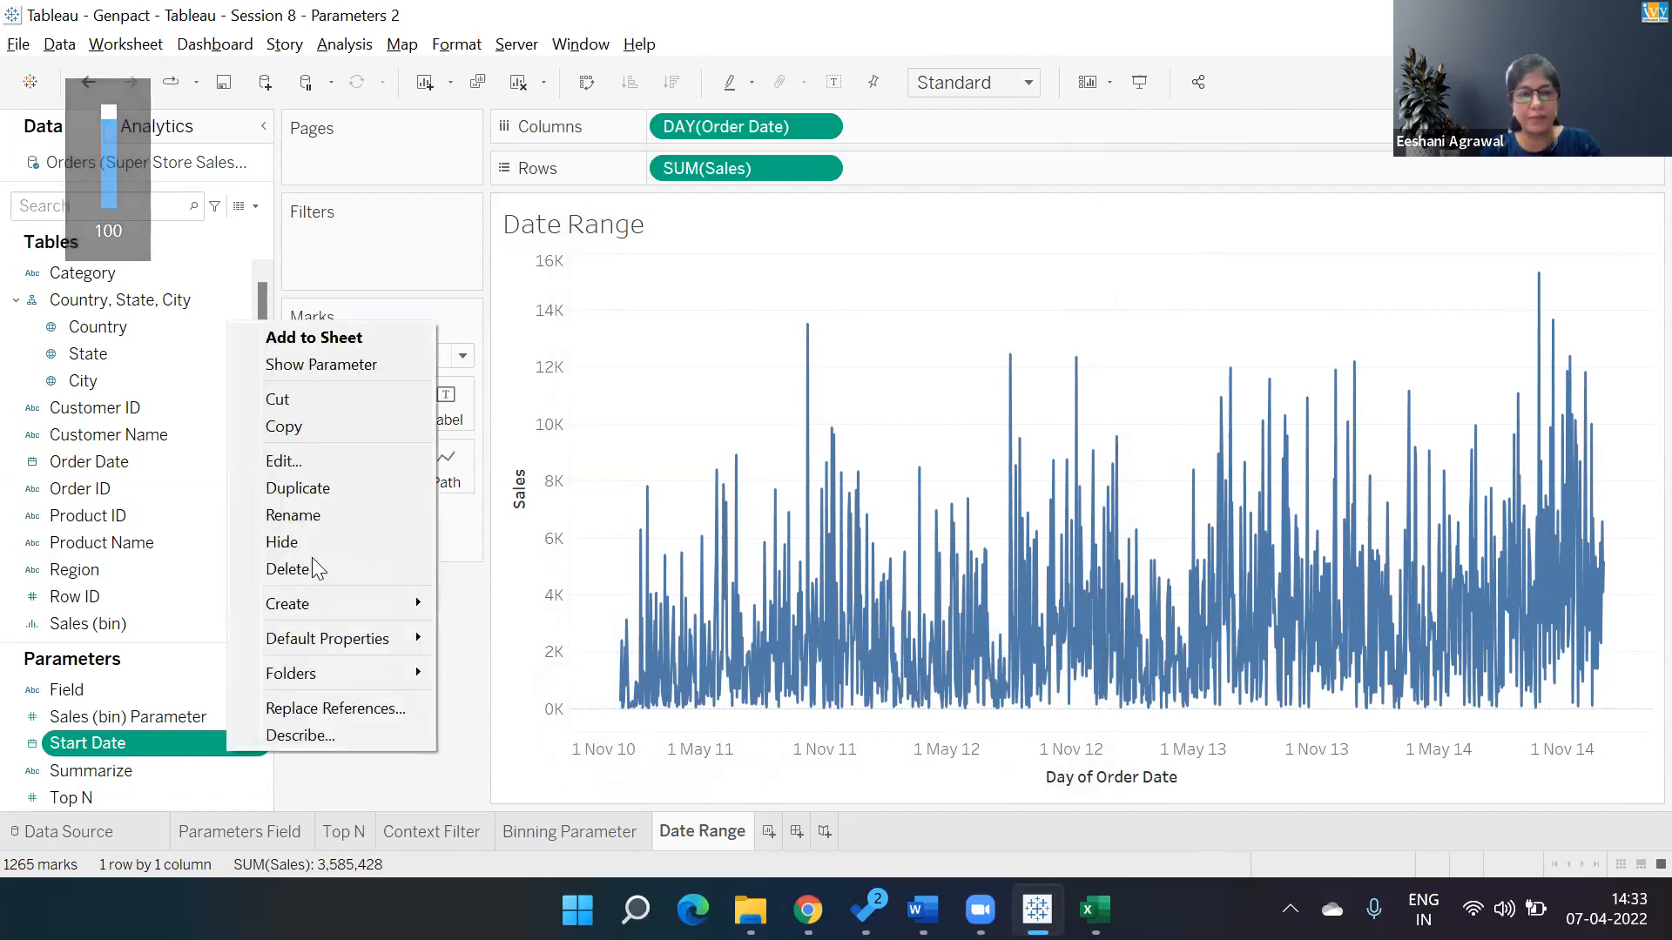
pyautogui.click(328, 494)
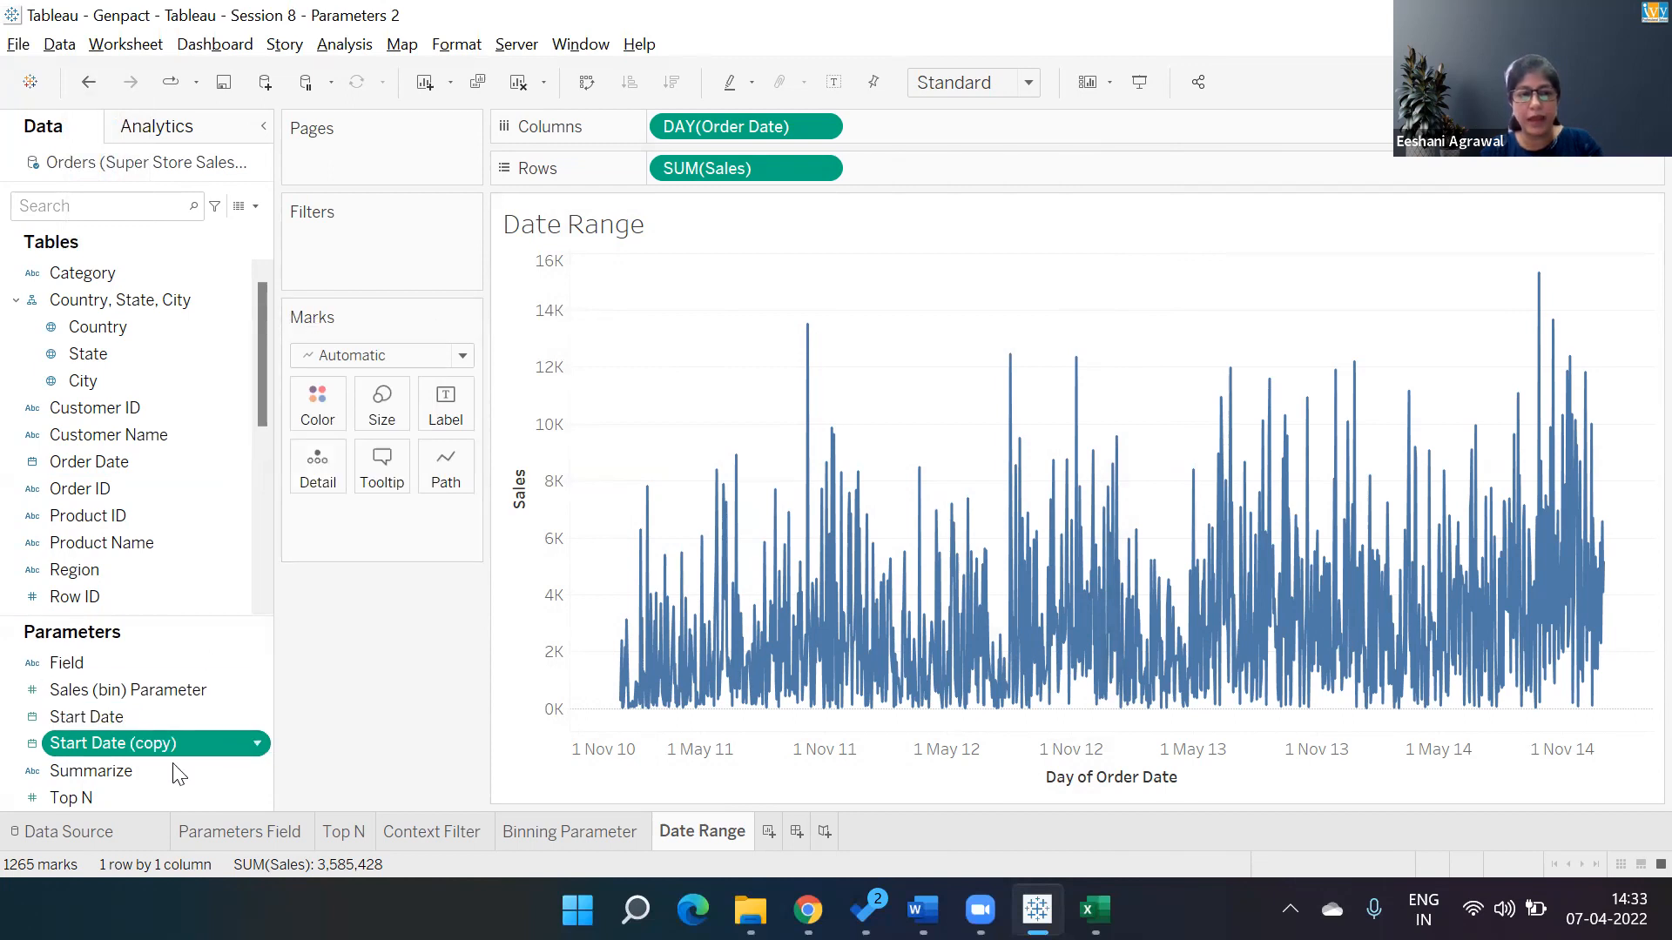
# Edit the duplicated parameter, renaming it End Date and setting its current value to 04-01-2011.
pyautogui.rightClick(207, 744)
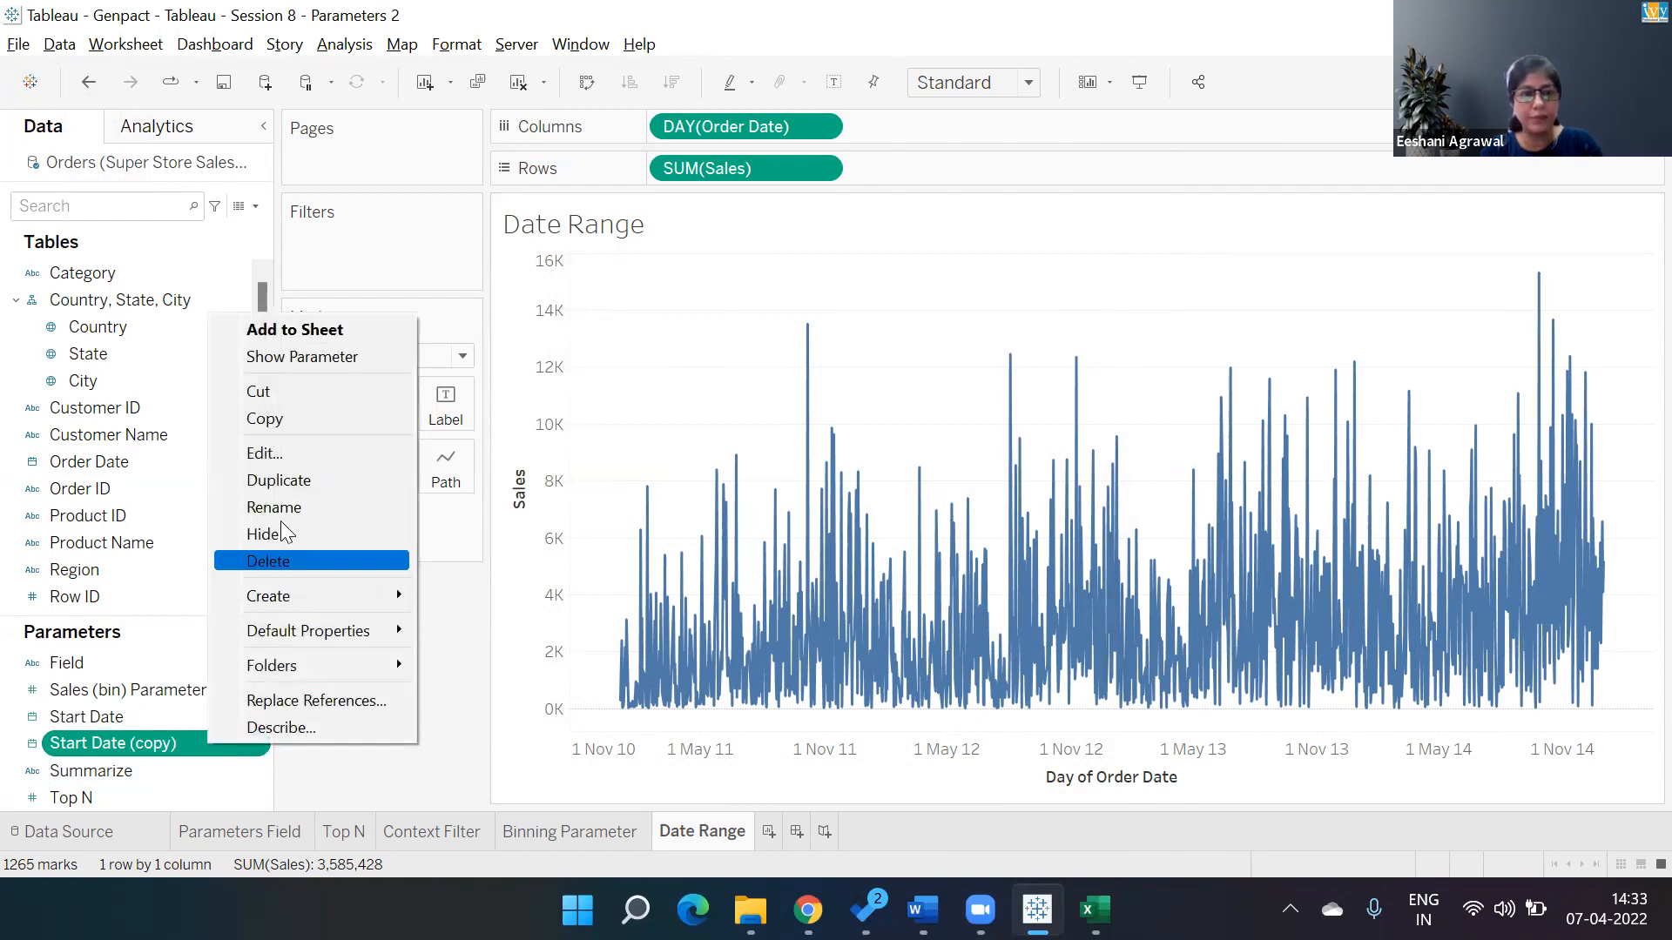
pyautogui.click(286, 452)
pyautogui.press('End')
pyautogui.press('BackSpace')
pyautogui.press('BackSpace')
pyautogui.press('BackSpace')
pyautogui.press('BackSpace')
pyautogui.press('BackSpace')
pyautogui.press('BackSpace')
pyautogui.press('BackSpace')
pyautogui.press('Home')
pyautogui.hotkey('shift', 'Right')
pyautogui.hotkey('shift', 'Right')
pyautogui.hotkey('shift', 'Right')
pyautogui.hotkey('shift', 'Right')
pyautogui.hotkey('shift', 'Right')
pyautogui.write('End')
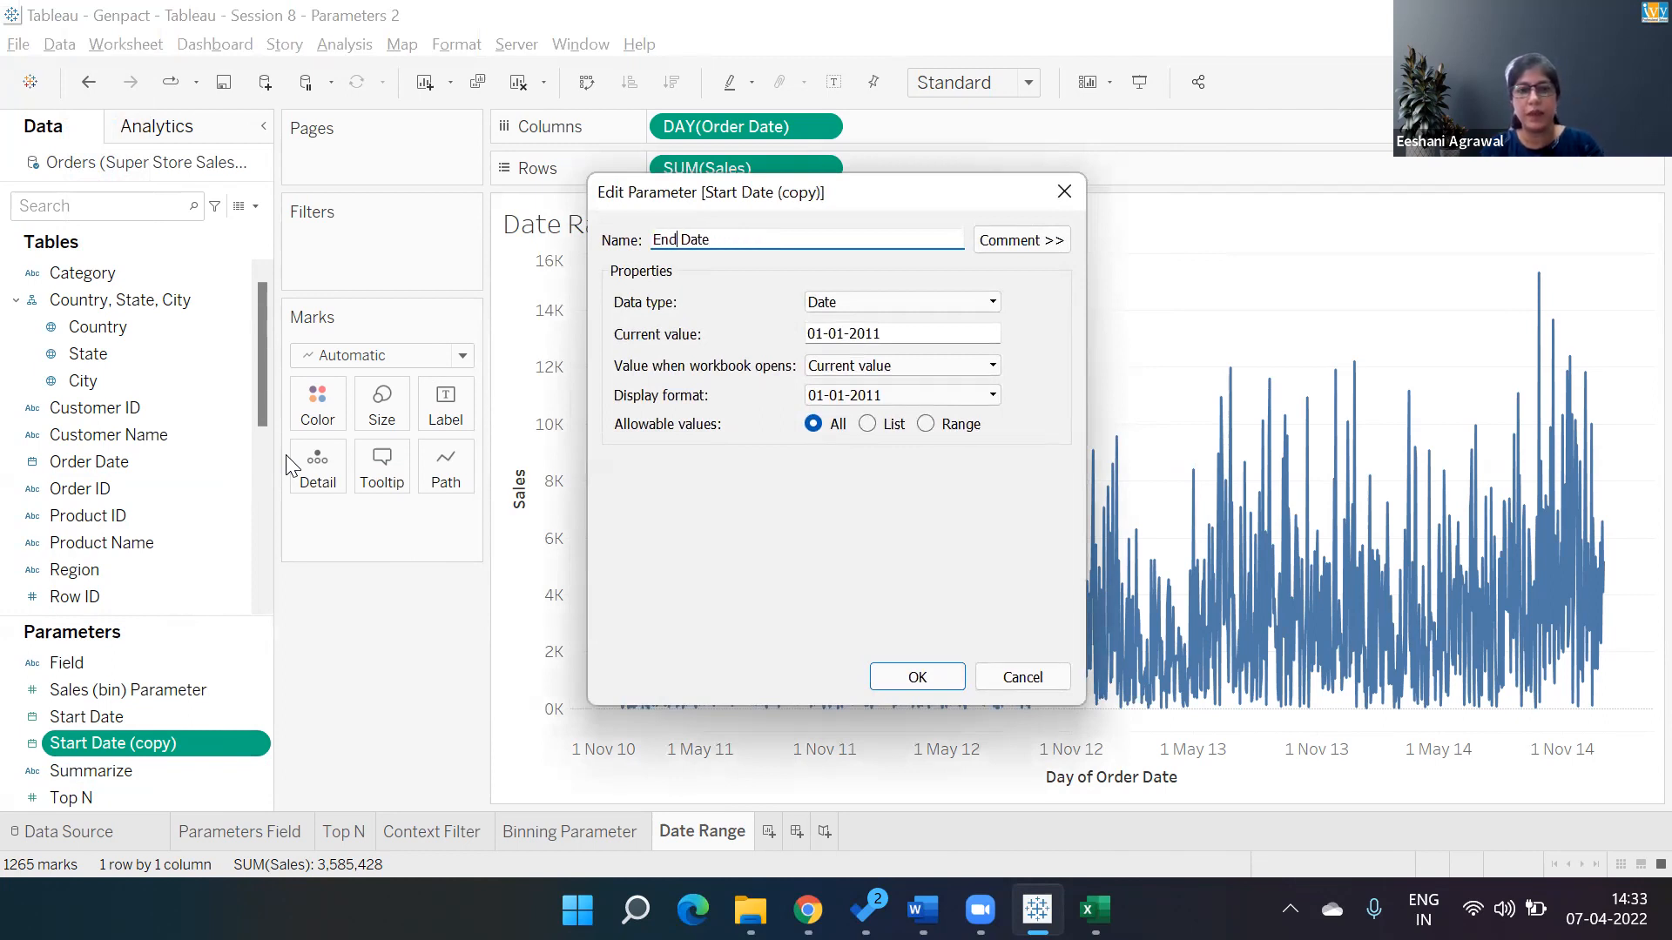
pyautogui.click(818, 334)
pyautogui.click(869, 480)
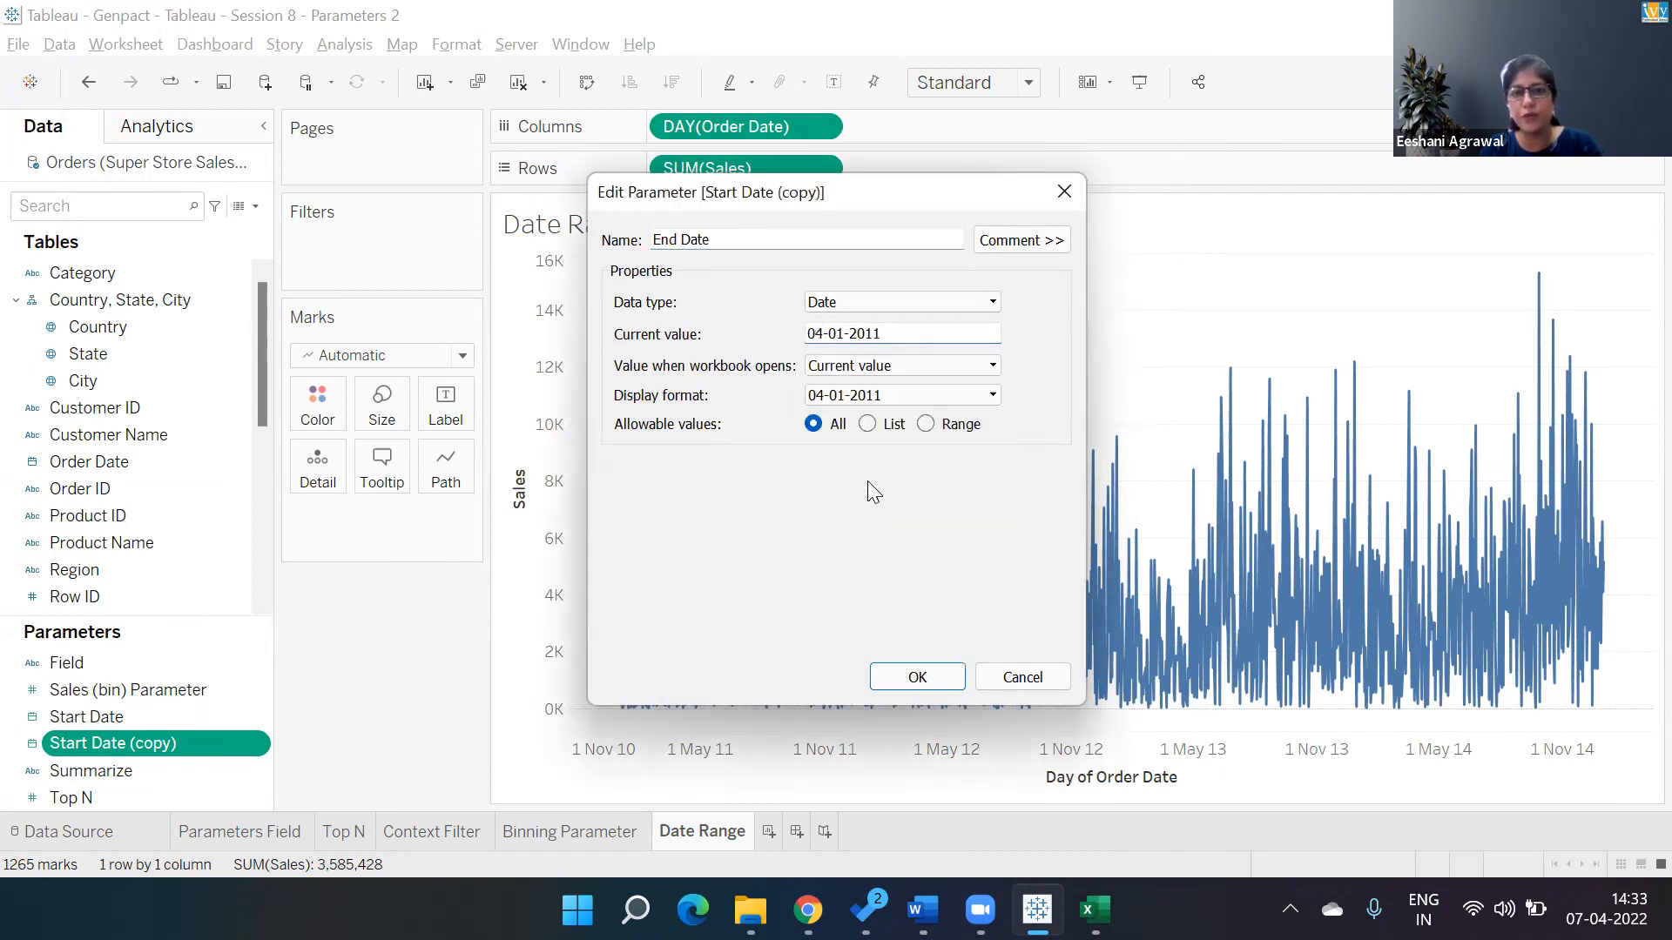
pyautogui.click(897, 677)
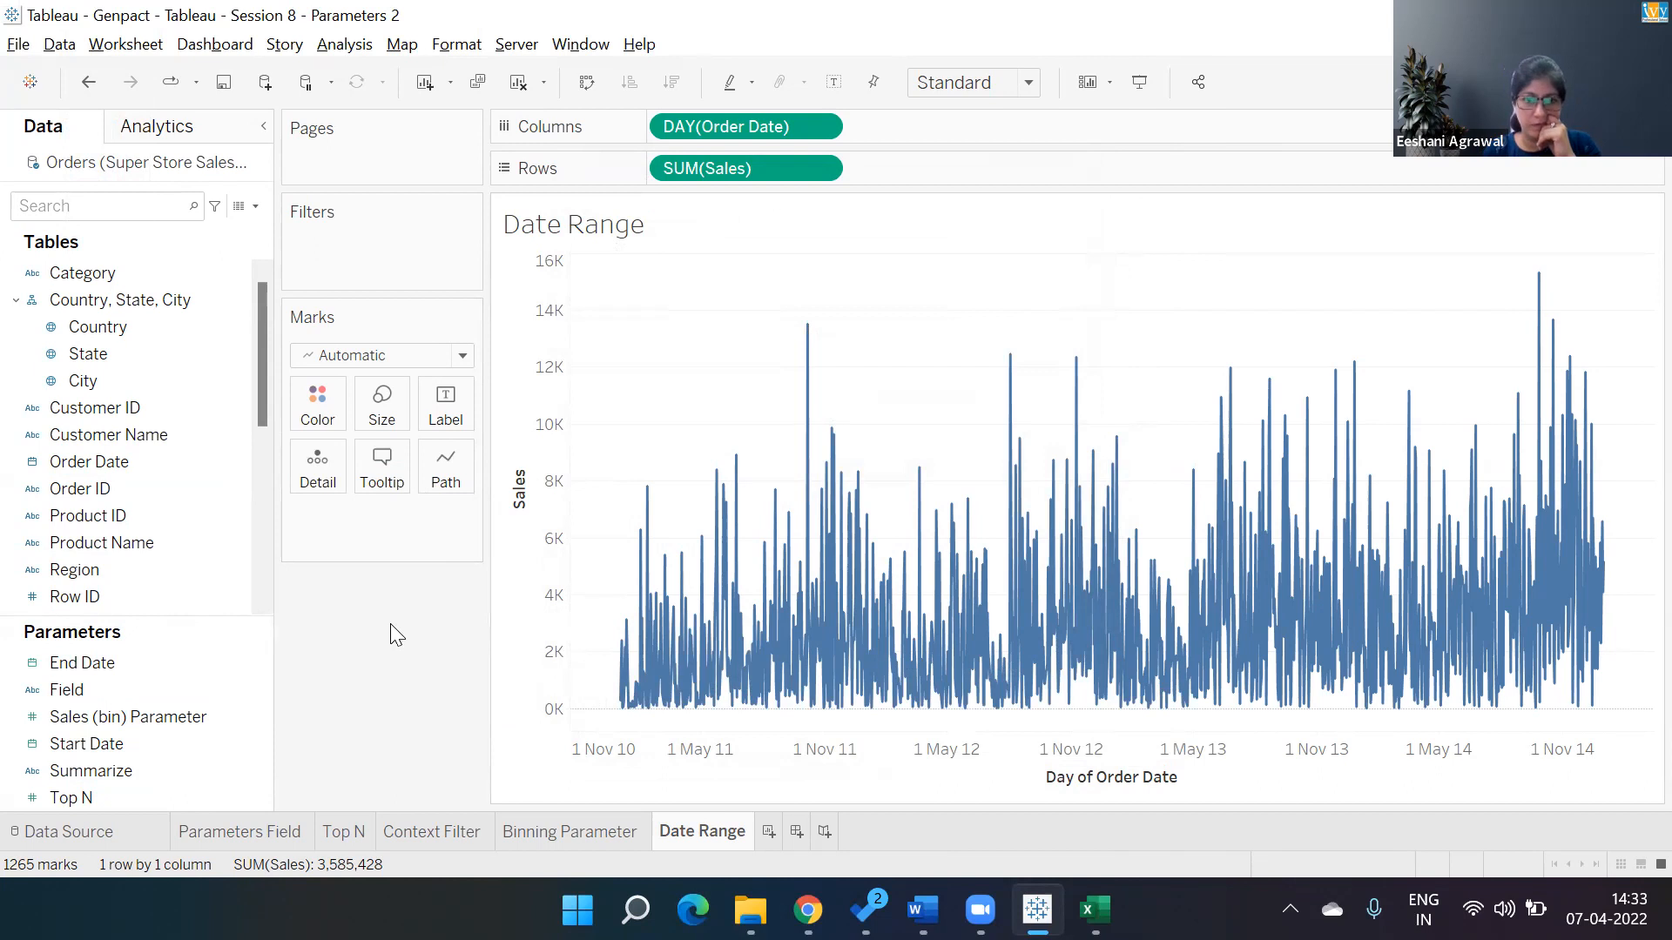
# Show the parameter controls for Start Date and End Date on the sheet.
pyautogui.rightClick(172, 742)
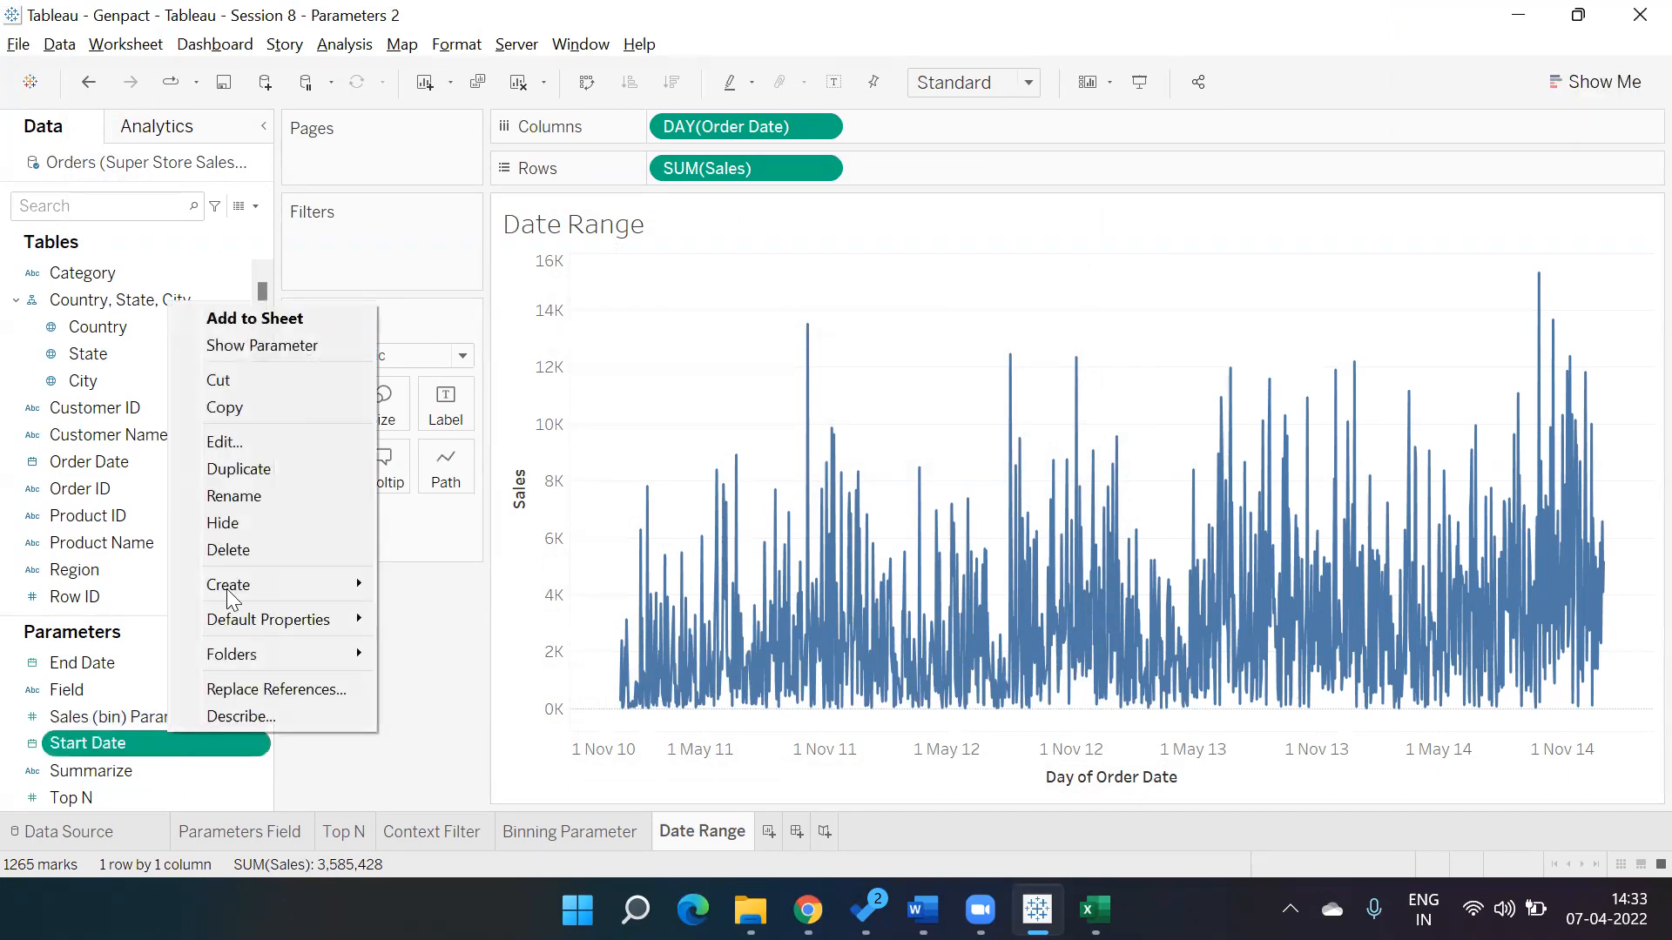
pyautogui.click(329, 349)
pyautogui.rightClick(205, 663)
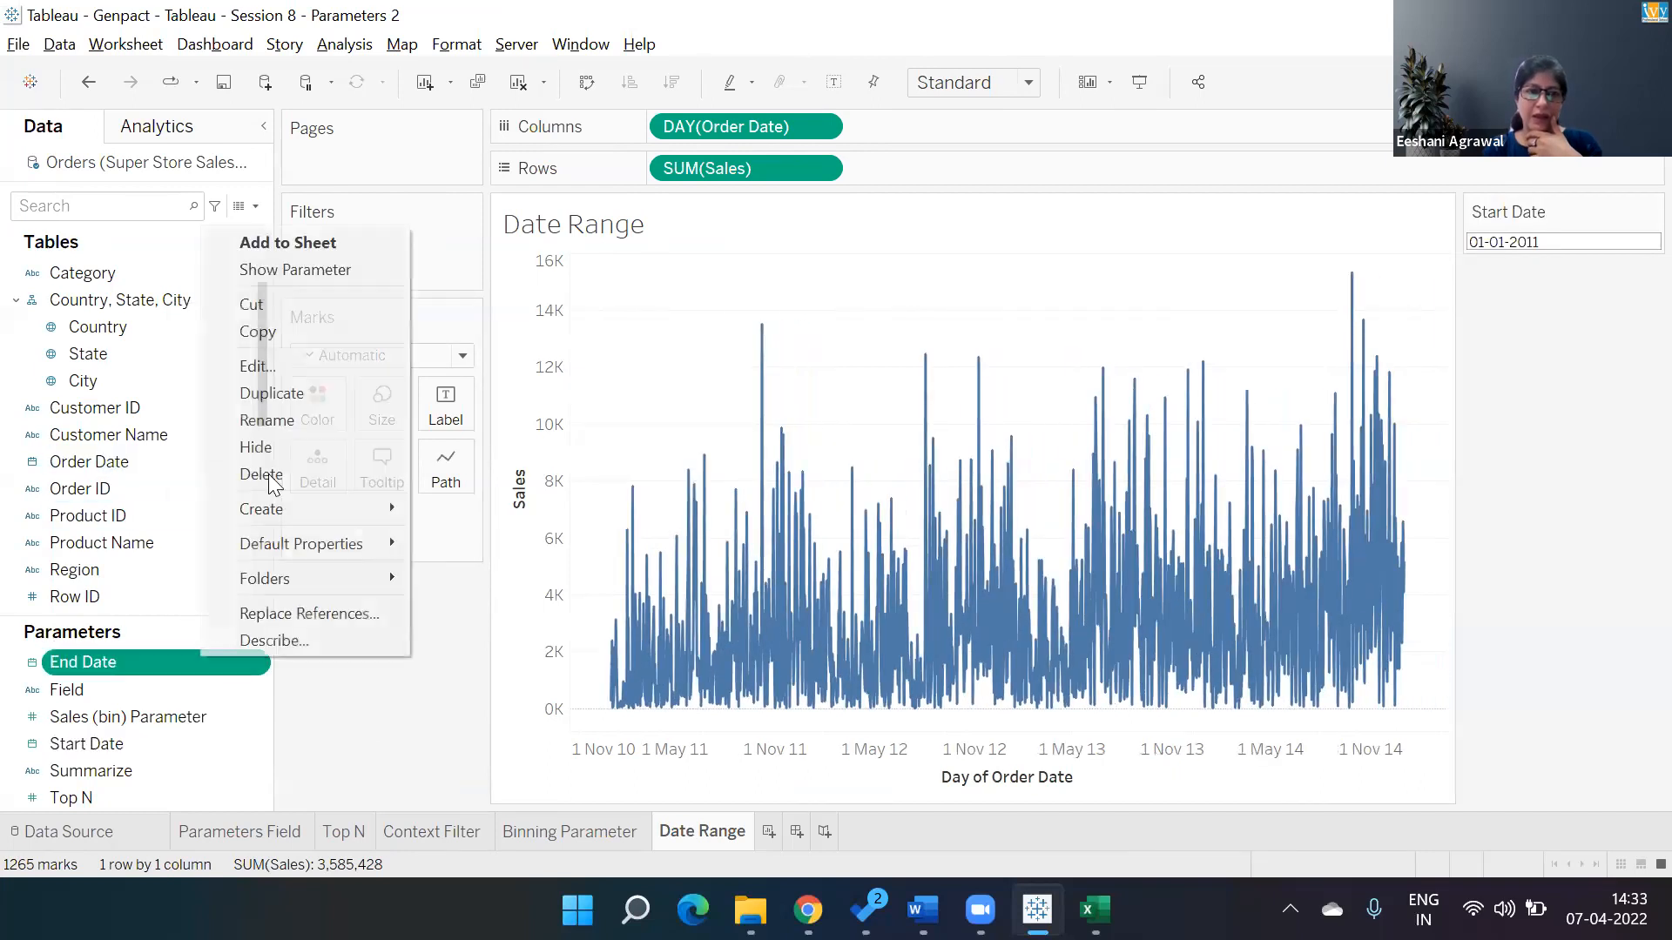
pyautogui.click(328, 270)
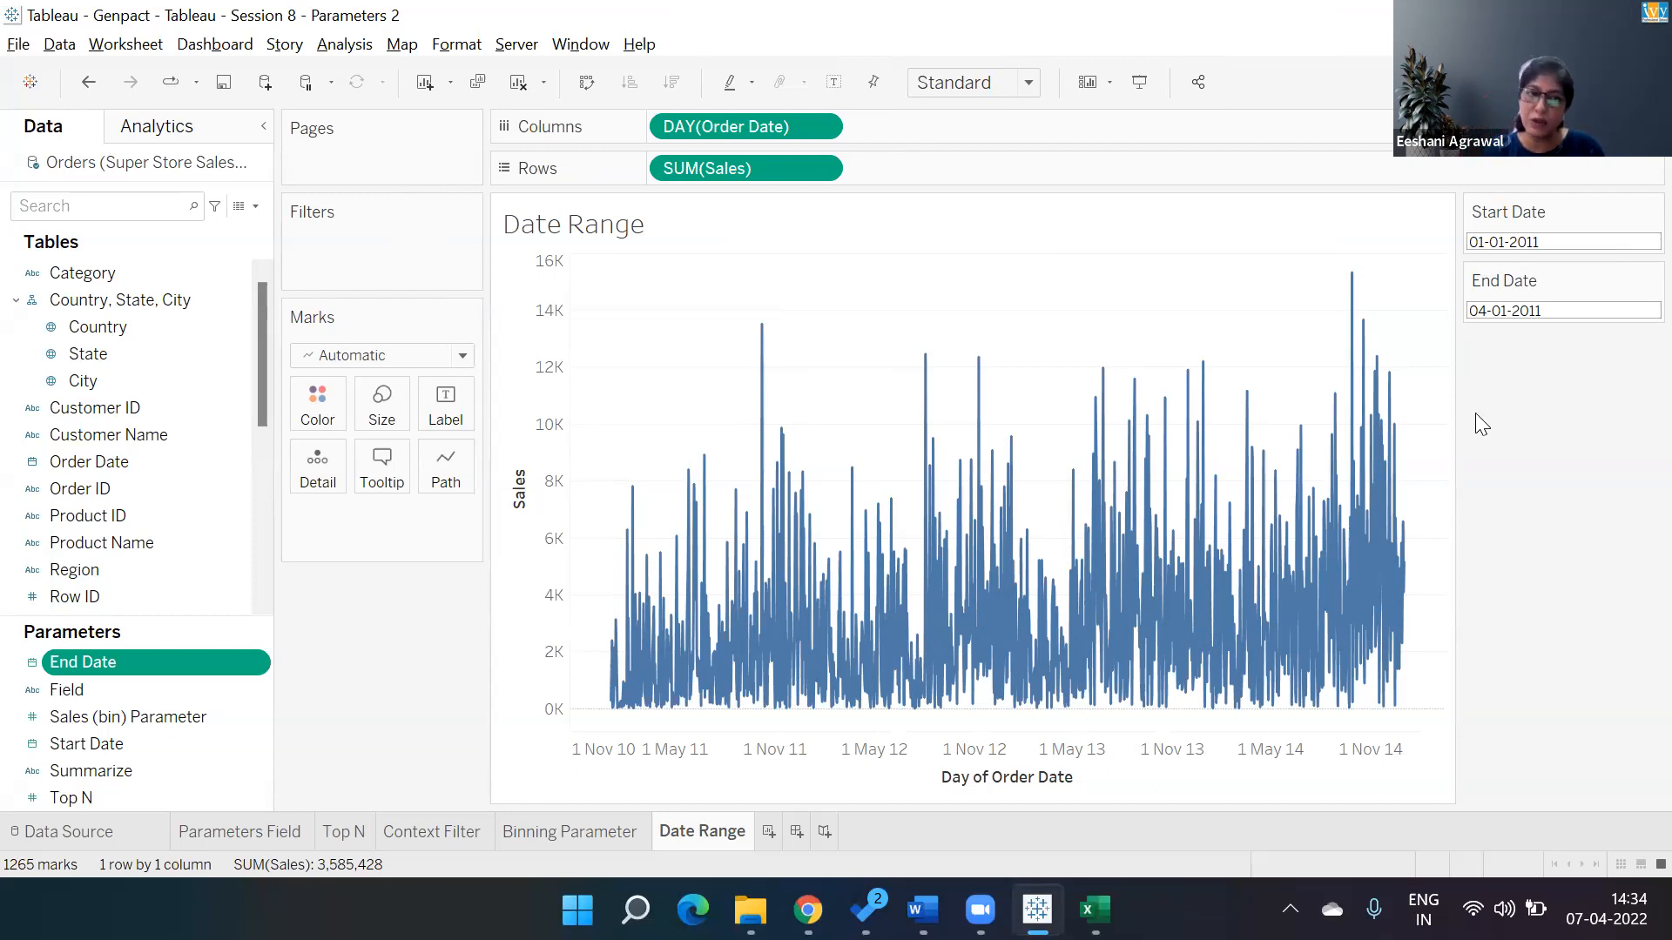
# Create a calculated field named Date Range with formula [Order Date]>=[Start Date] AND [Order Date]<=[End Date].
pyautogui.click(255, 205)
pyautogui.click(233, 232)
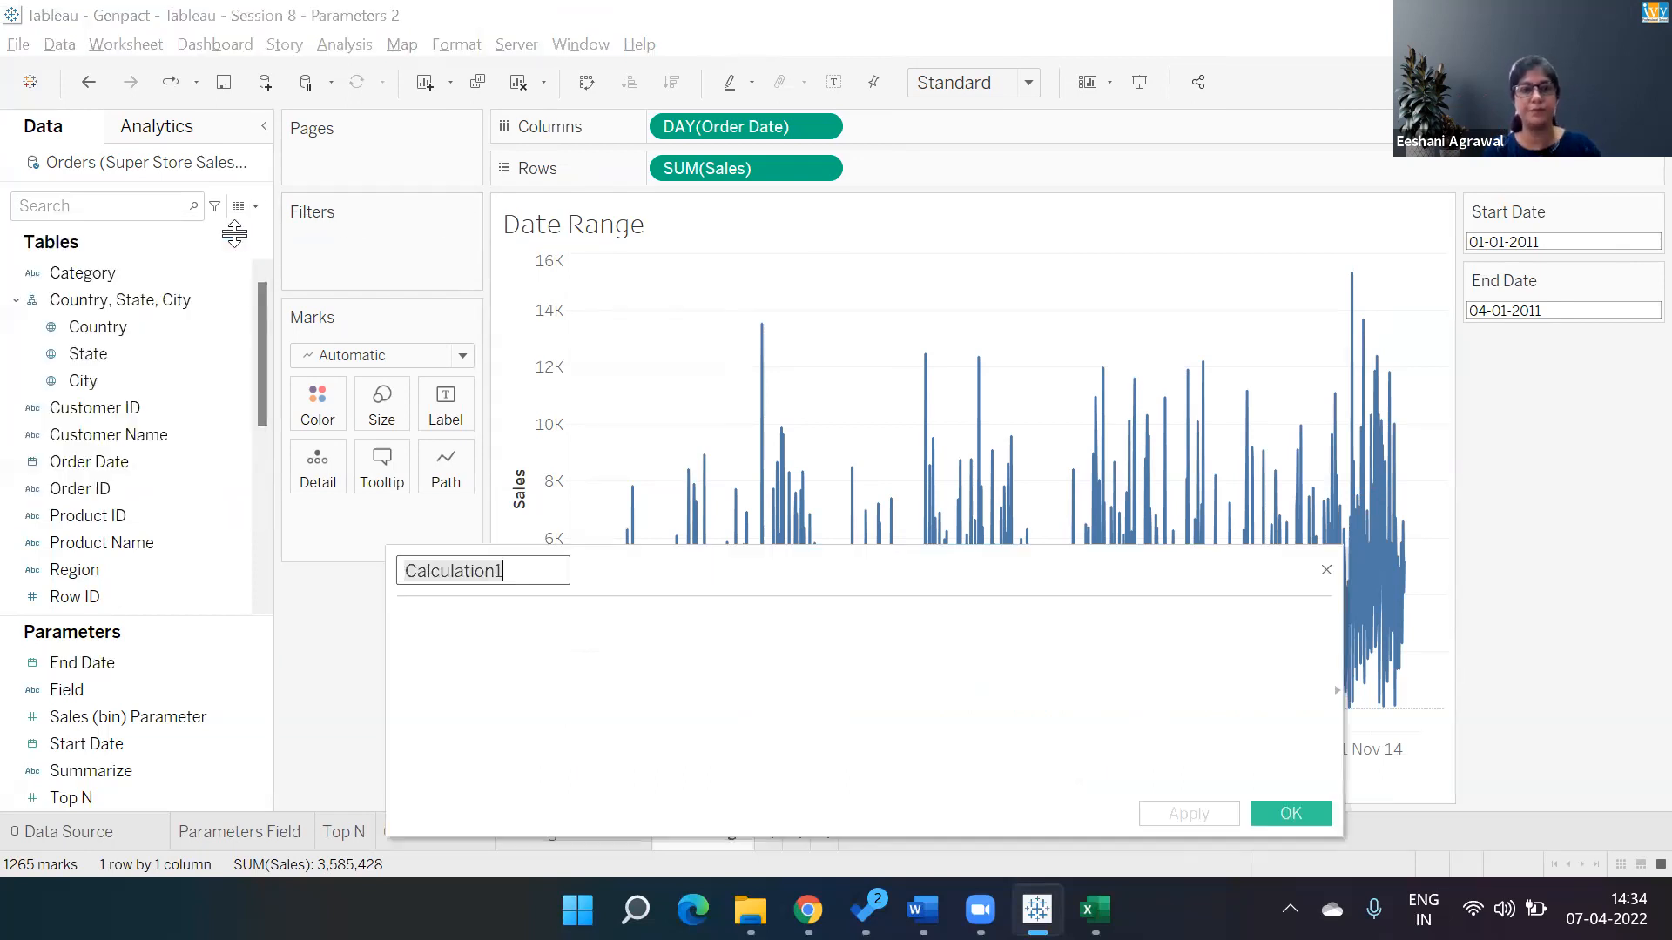
pyautogui.write('Date Range')
pyautogui.press('Tab')
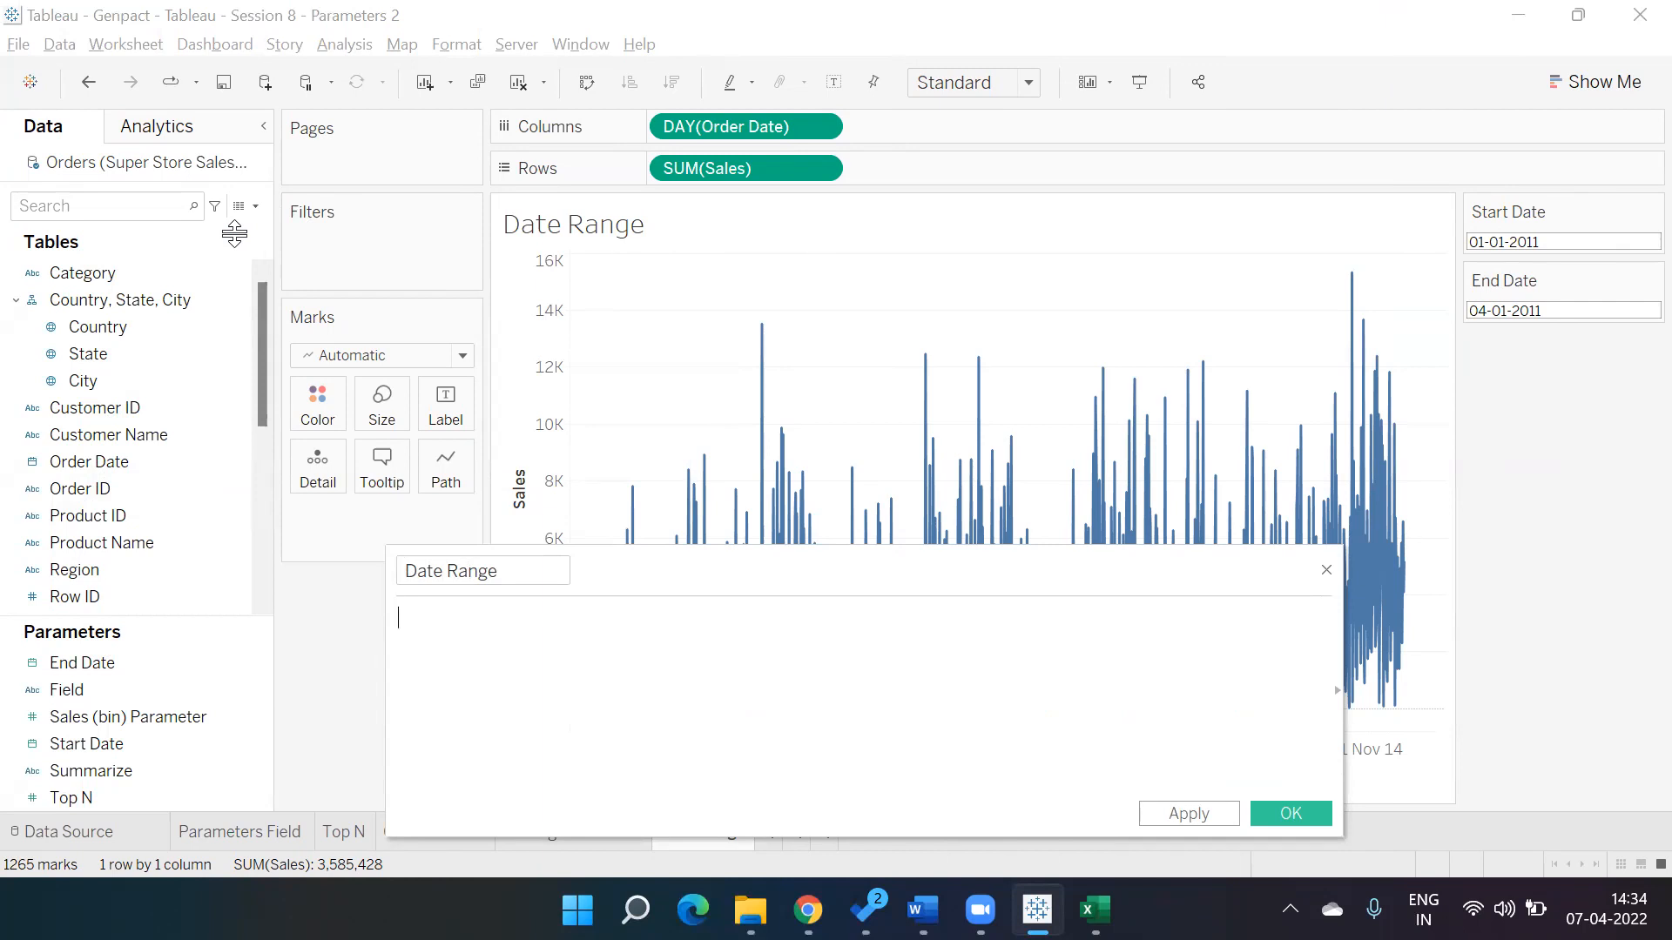
pyautogui.write('betw')
pyautogui.press('BackSpace')
pyautogui.press('BackSpace')
pyautogui.press('BackSpace')
pyautogui.press('BackSpace')
pyautogui.write('order')
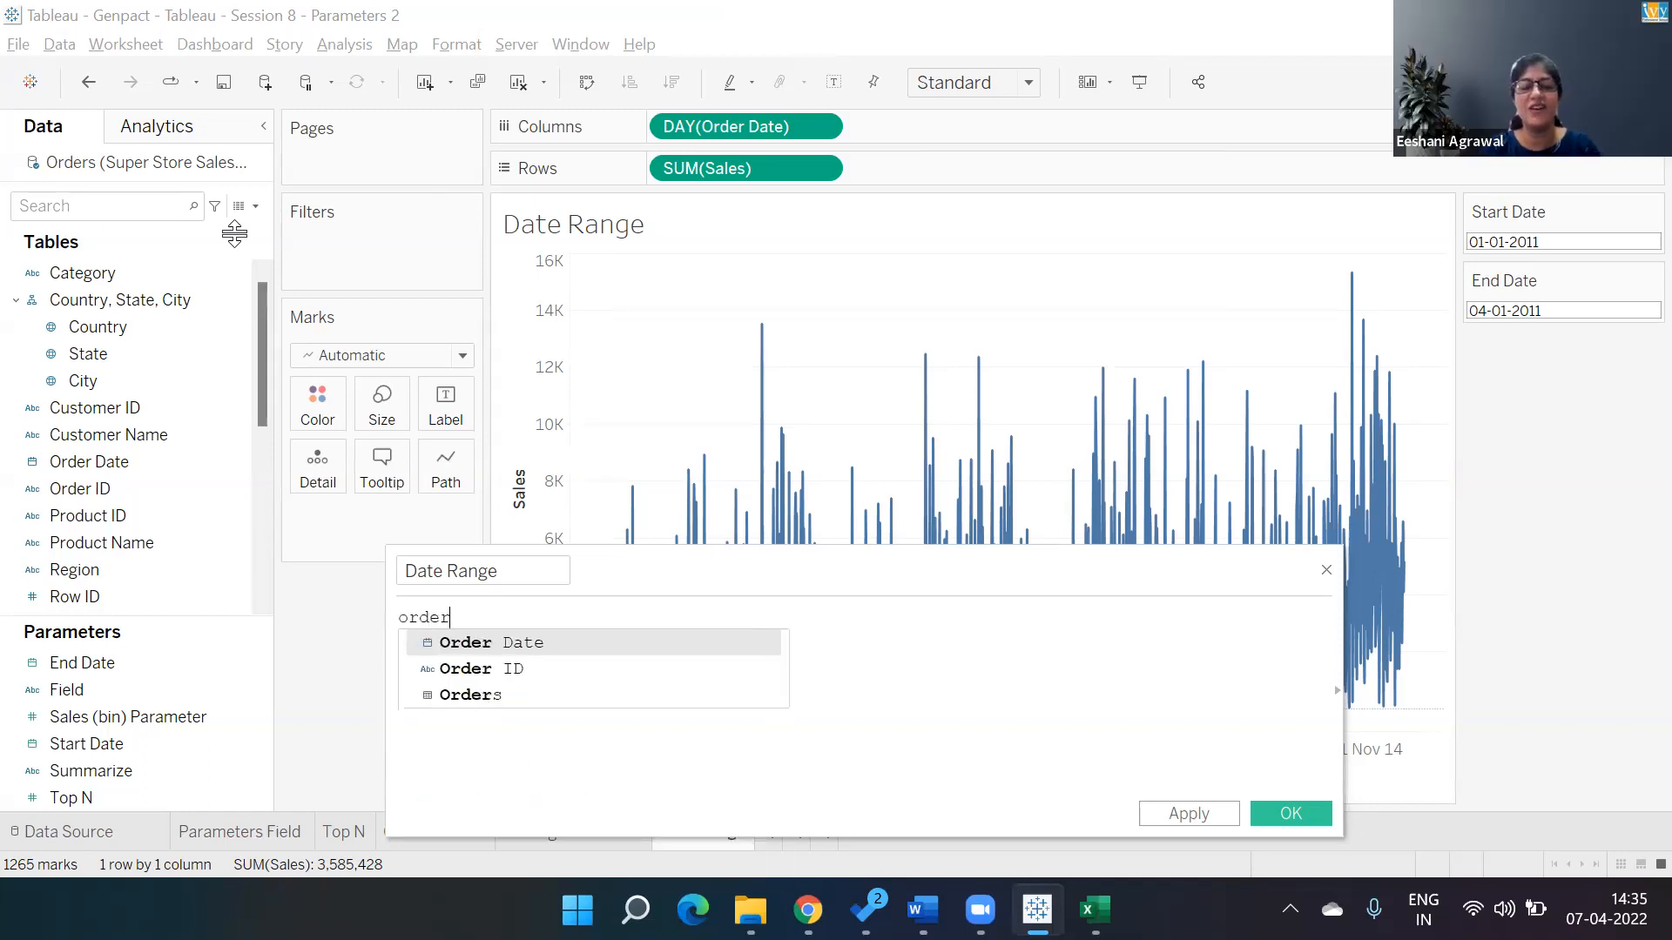
pyautogui.press('Return')
pyautogui.write('>=')
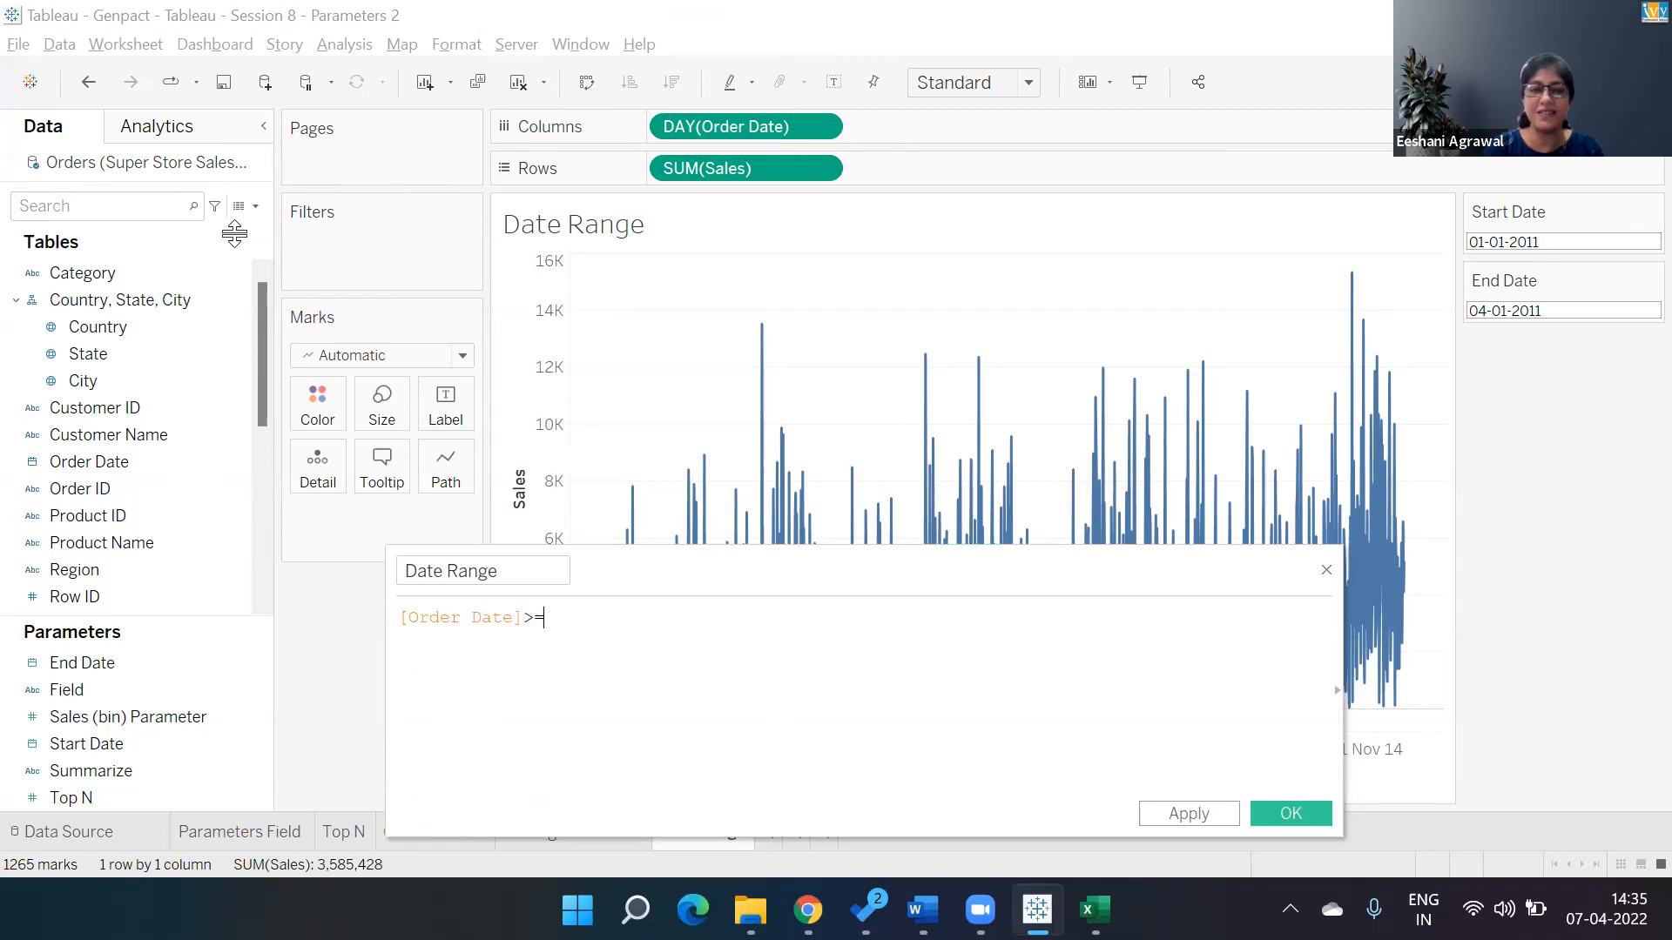
pyautogui.write('star')
pyautogui.press('Return')
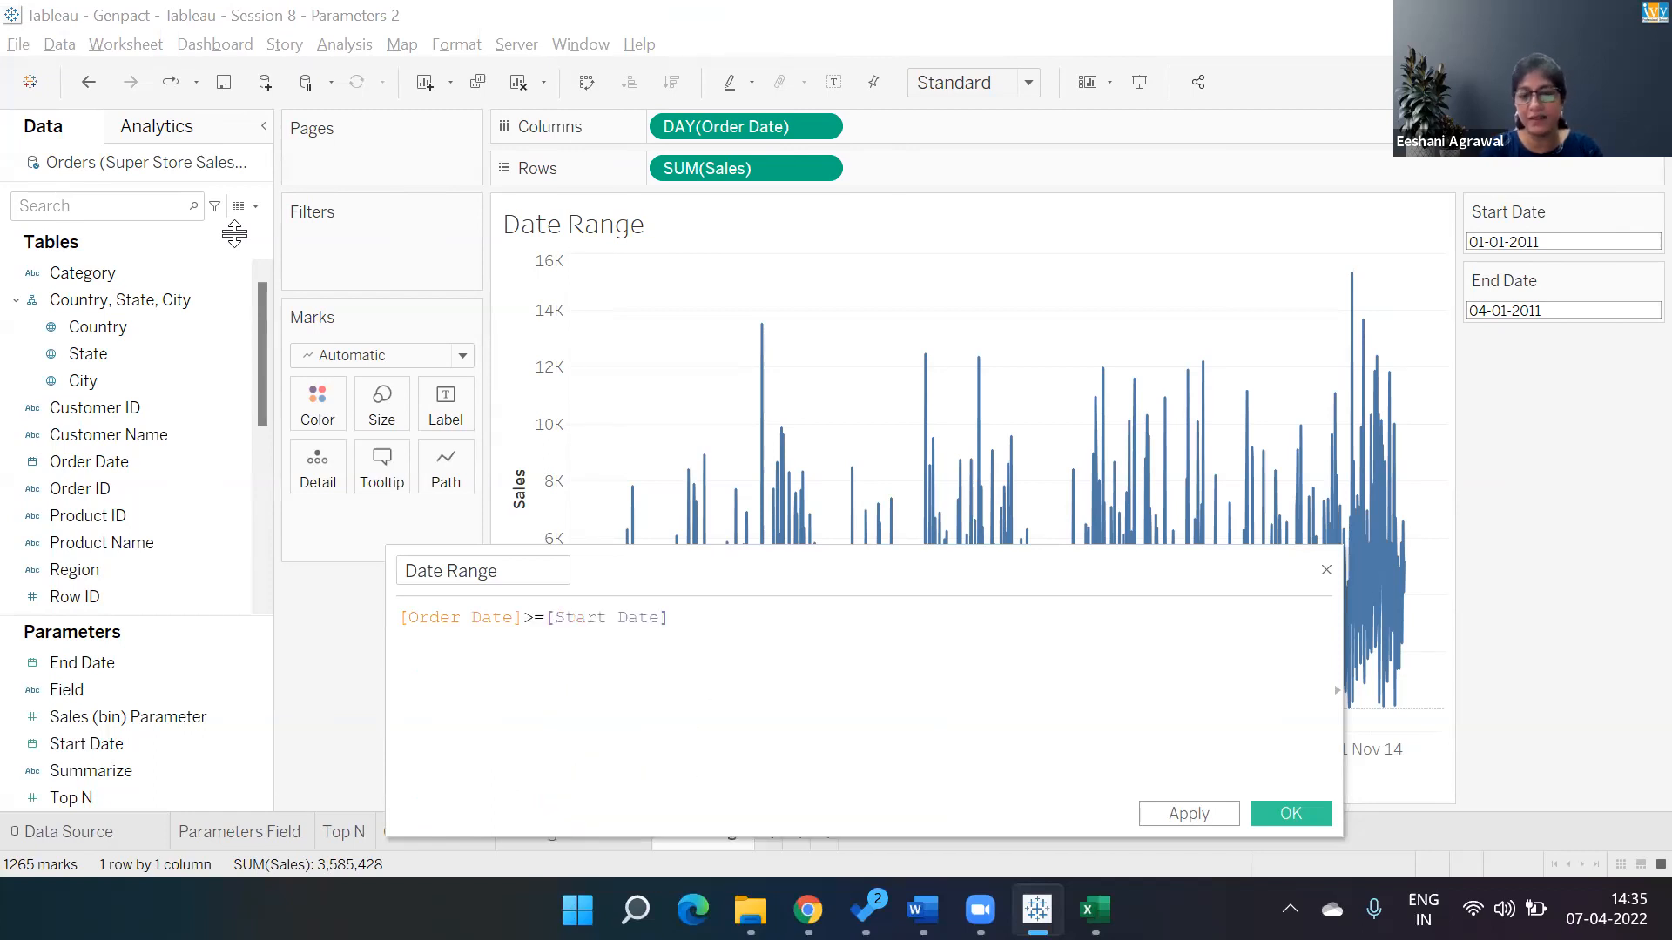
pyautogui.write('and')
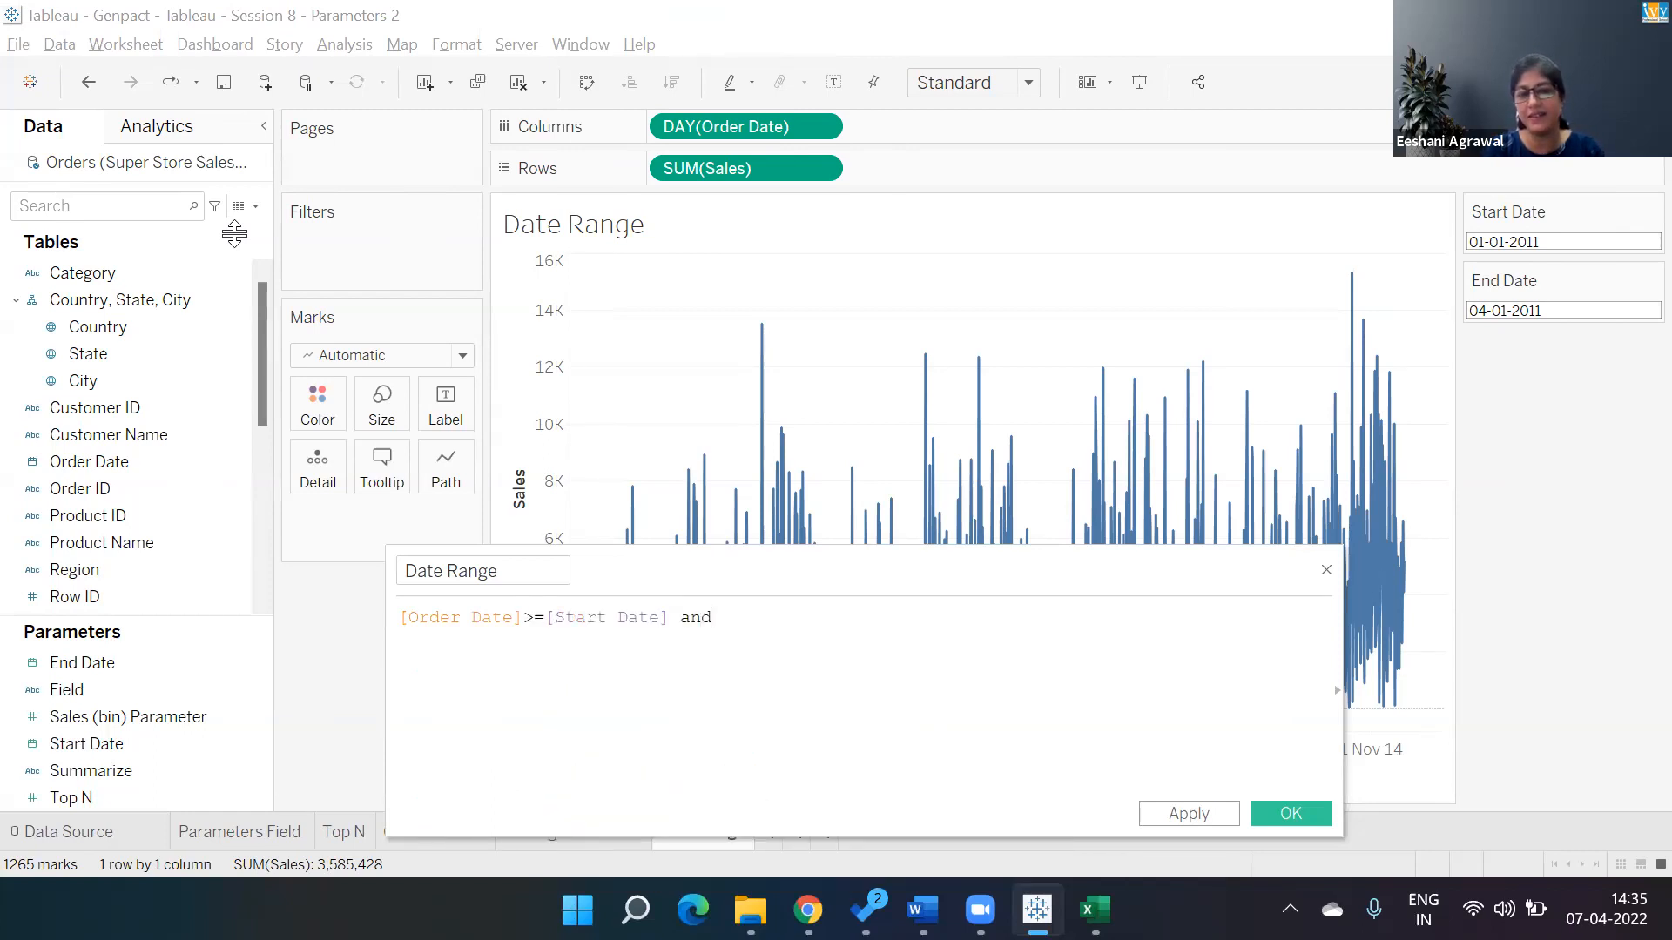
pyautogui.press('Return')
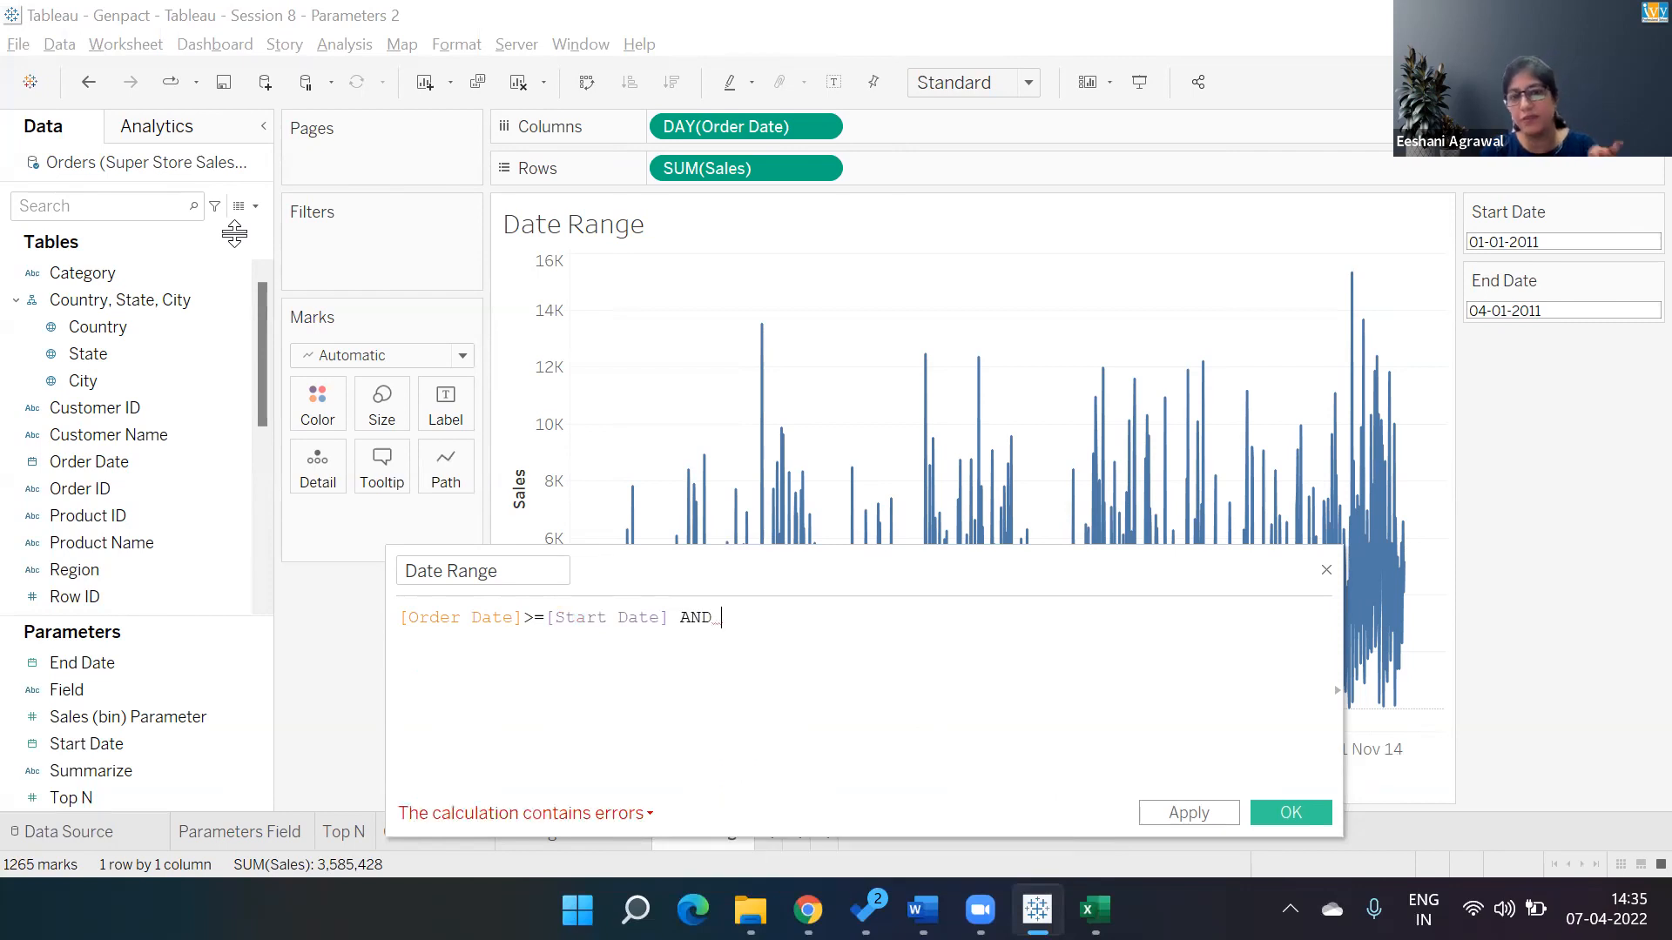
pyautogui.write('order')
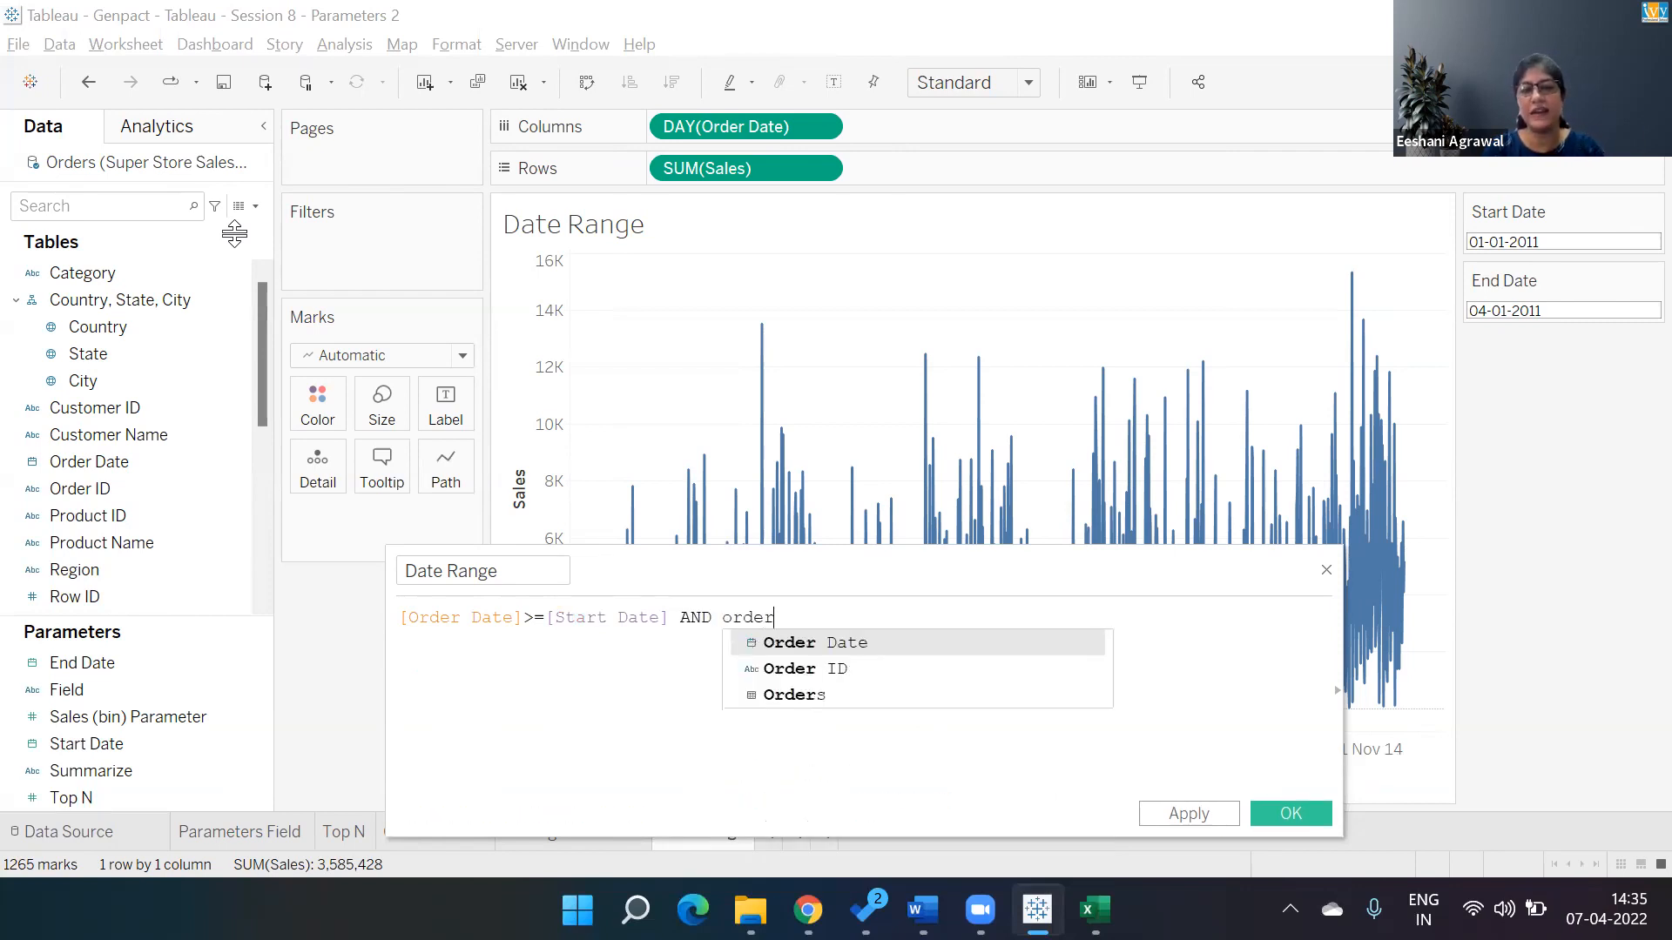
pyautogui.press('Return')
pyautogui.write('<=end')
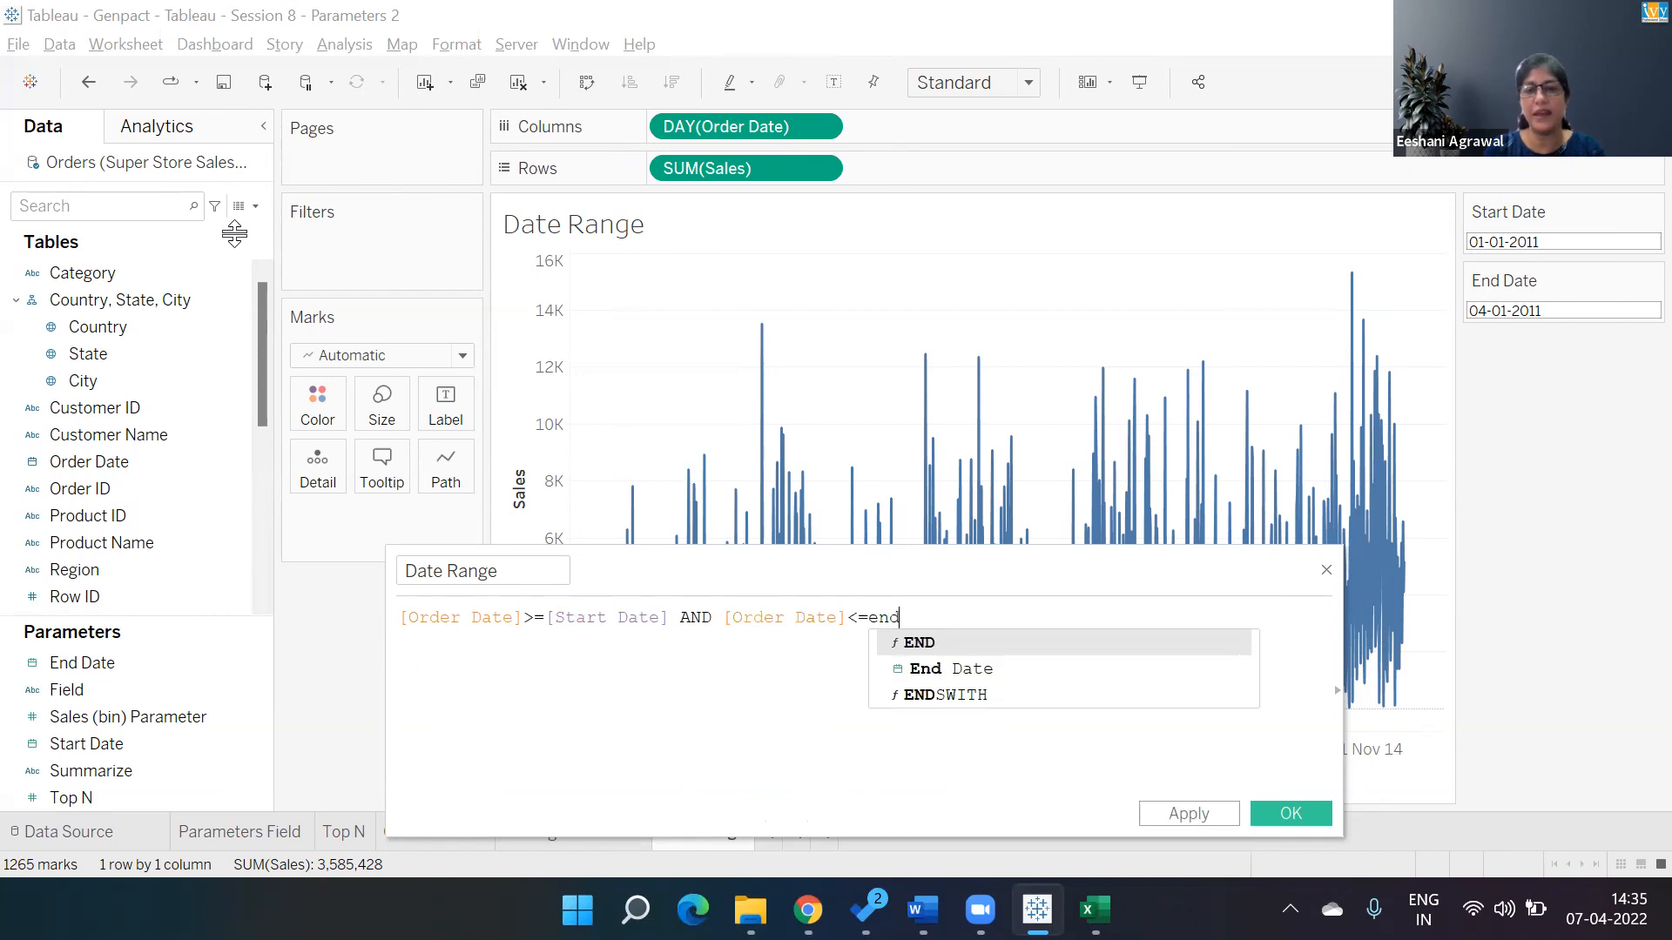
pyautogui.press('Down')
pyautogui.press('Return')
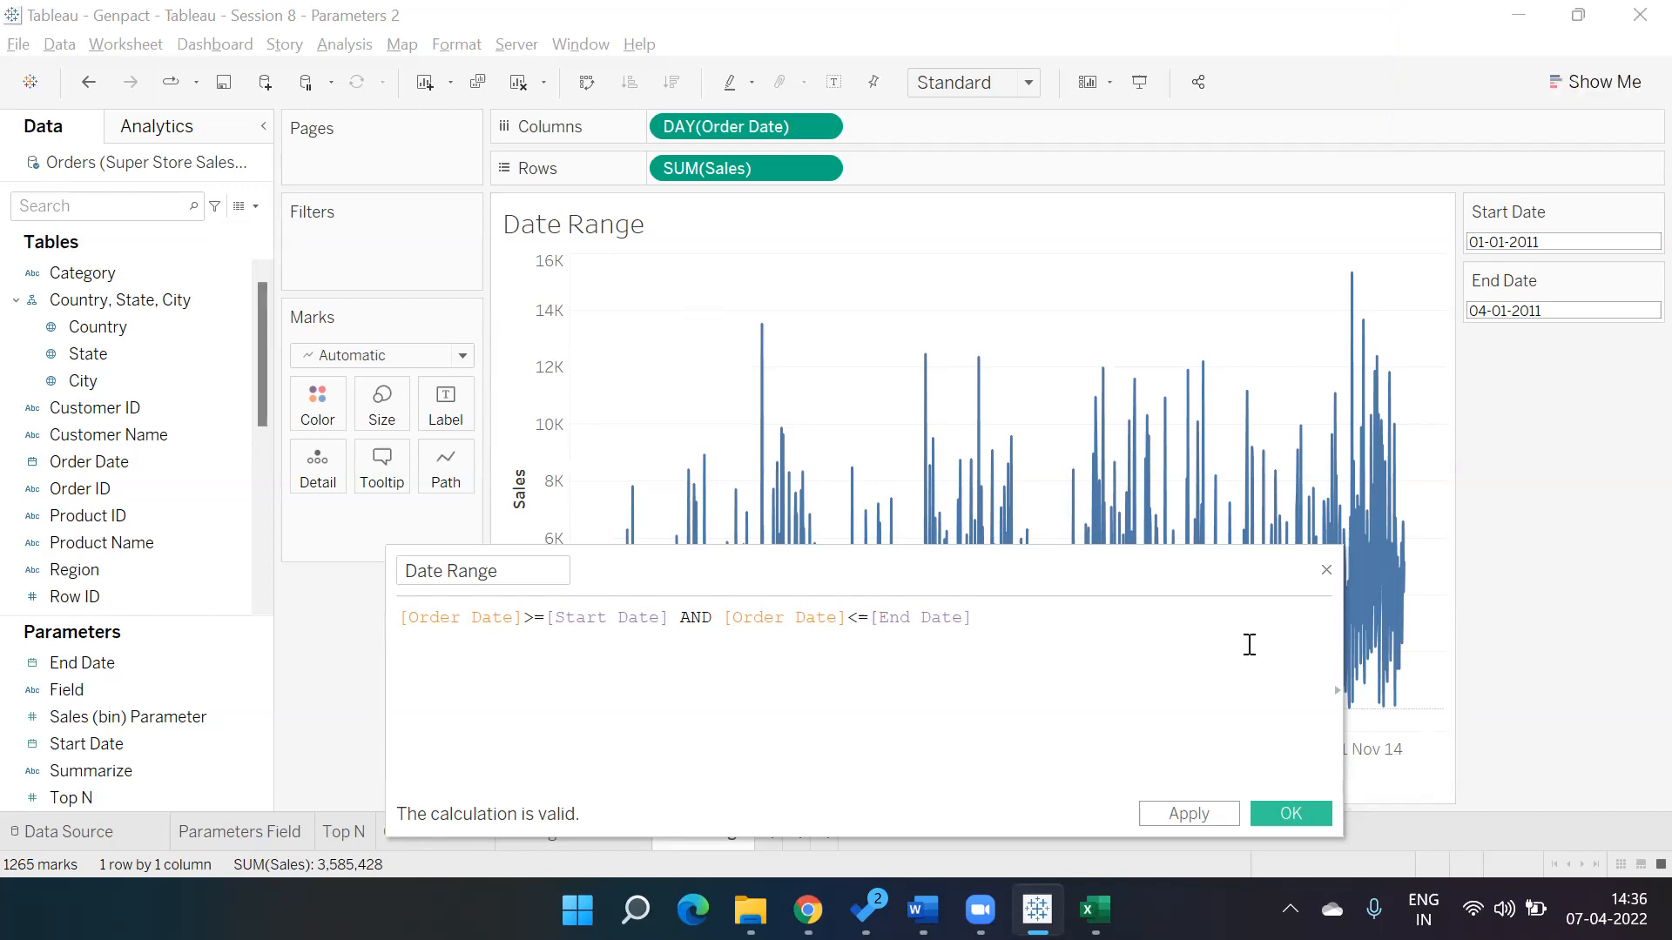
pyautogui.click(1290, 813)
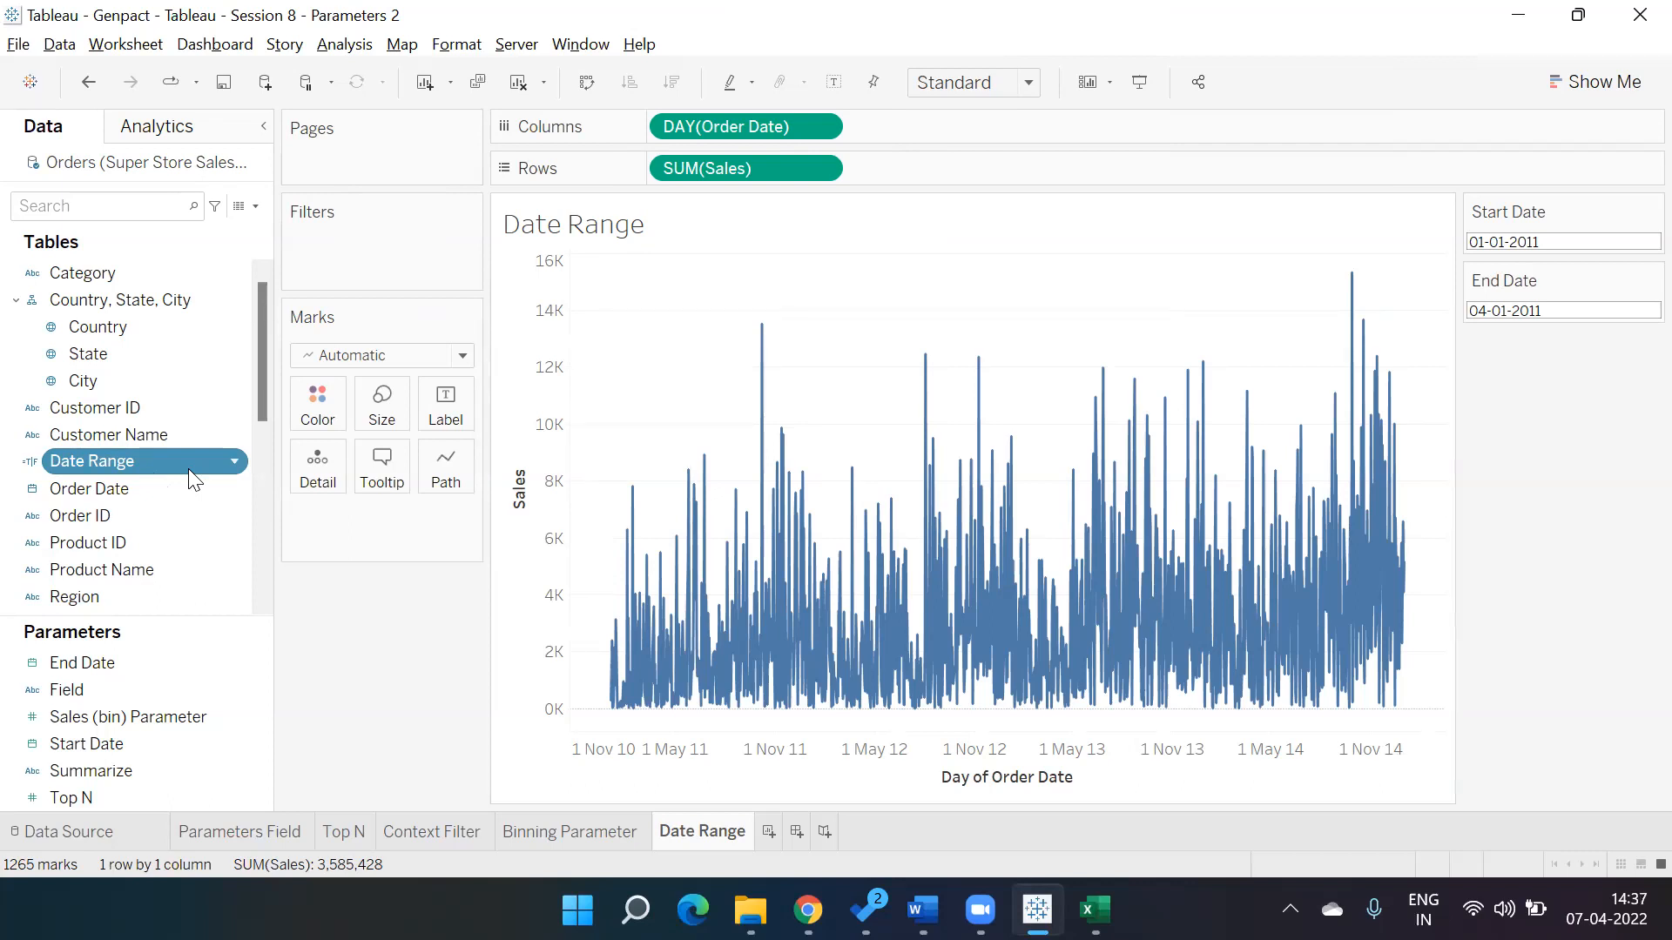
# Add Date Range as a filter keeping only True values.
pyautogui.moveTo(189, 468); pyautogui.dragTo(372, 260)
pyautogui.click(632, 291)
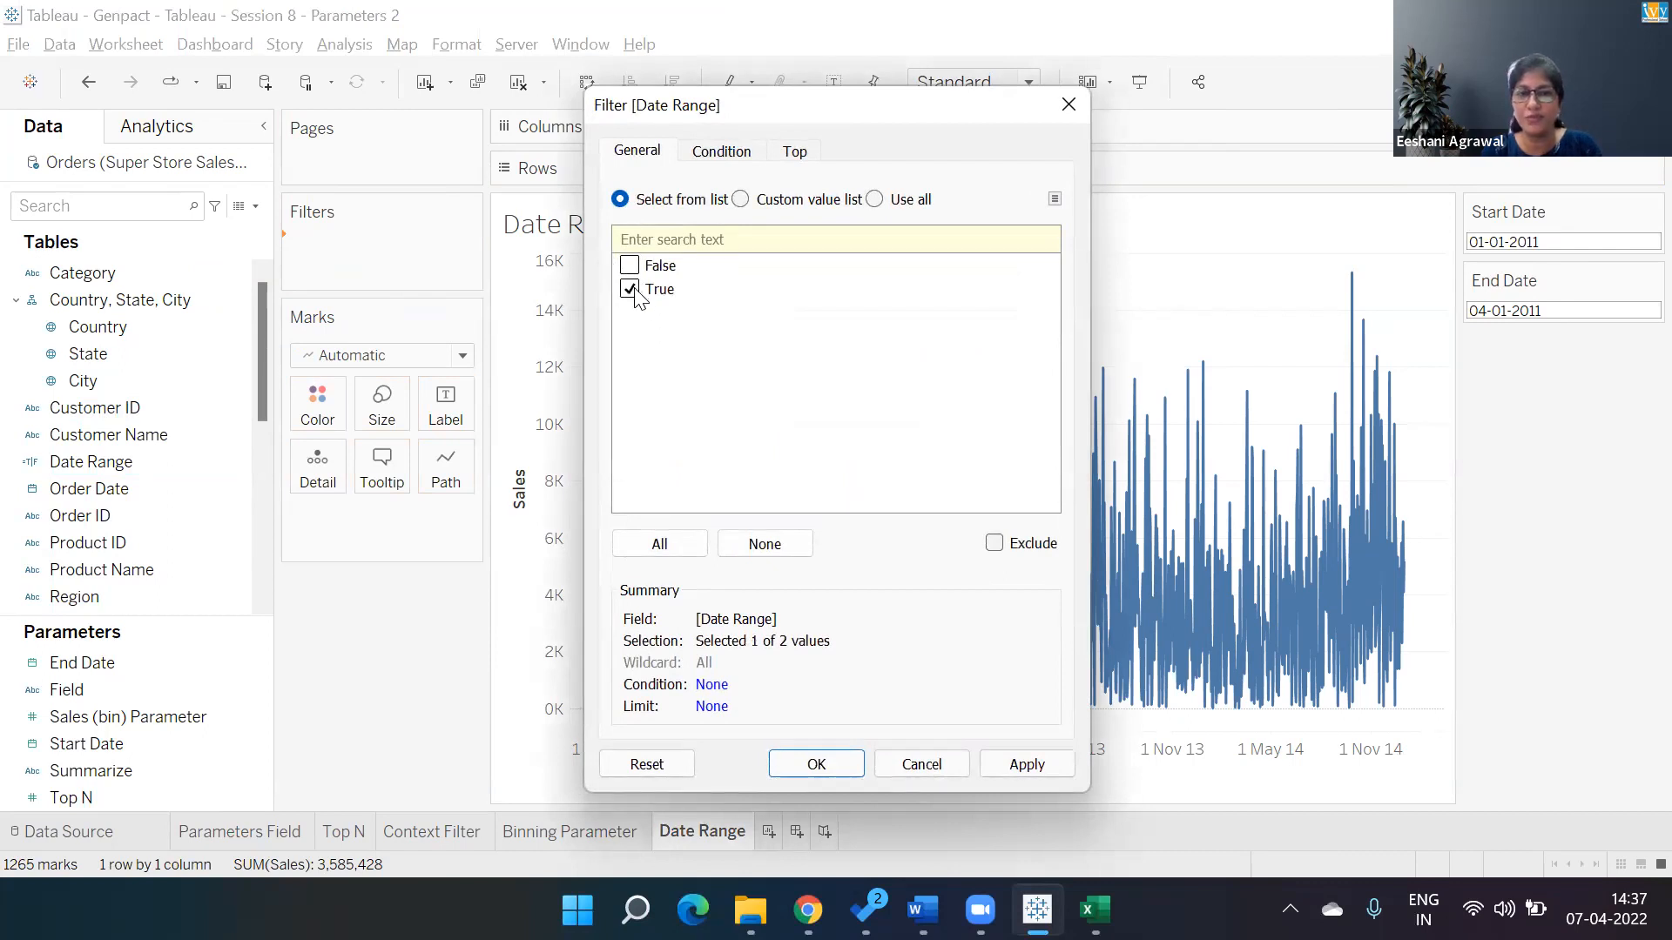
pyautogui.click(817, 767)
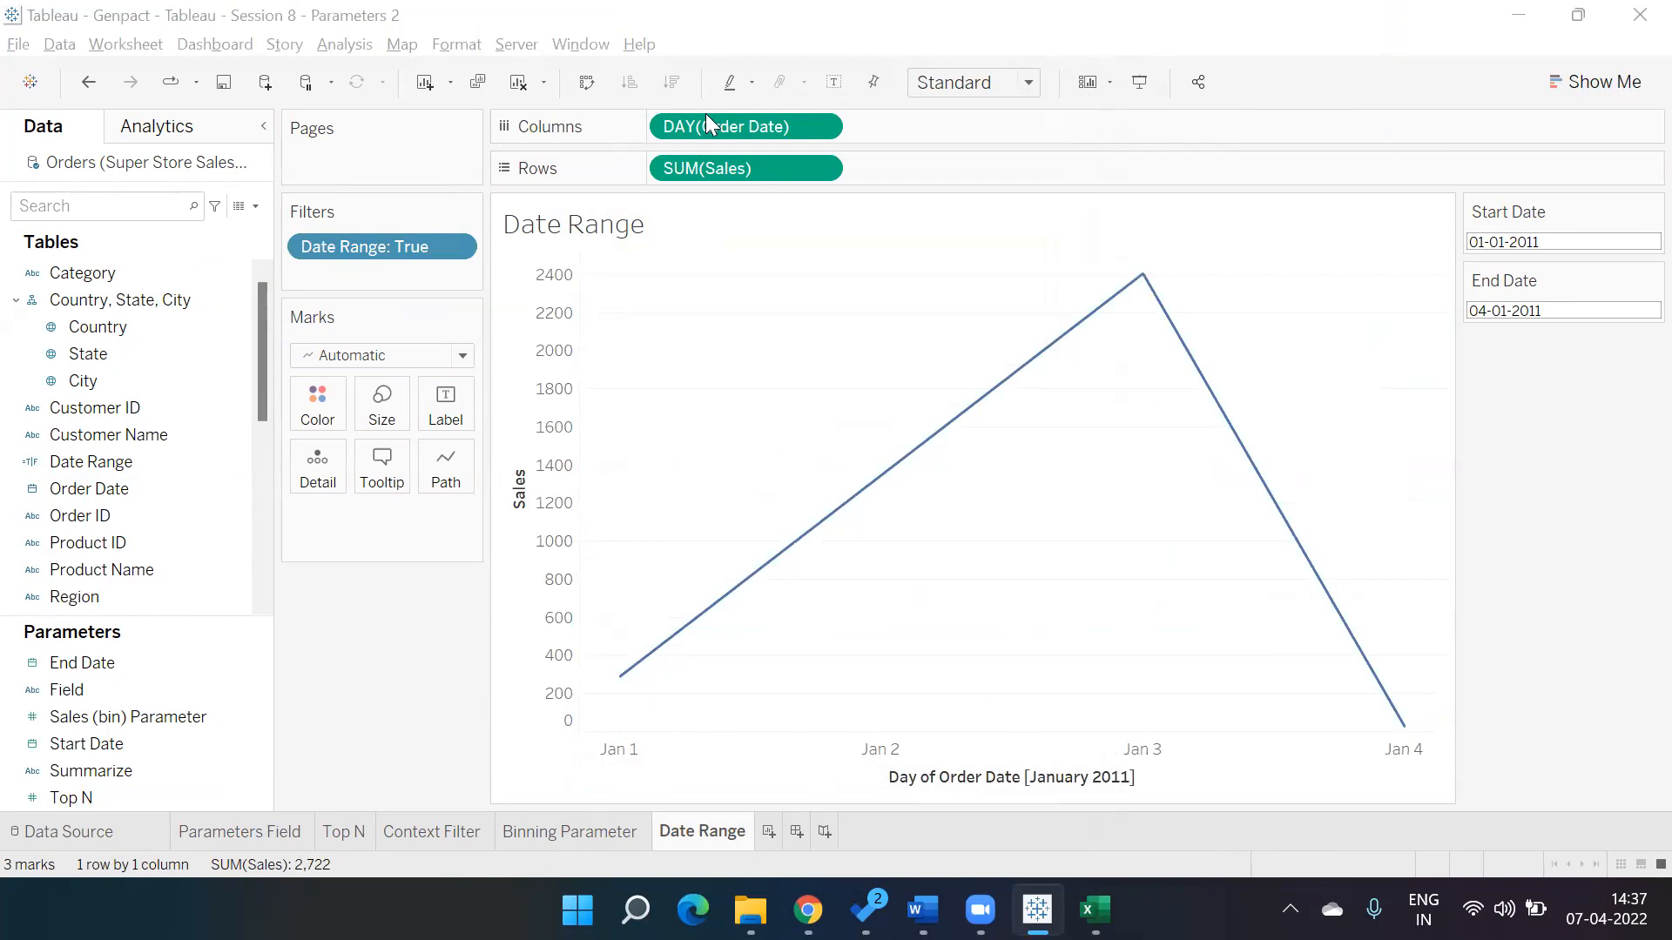
# Use the parameter controls to set Start Date to 04-01-2011 and End Date to 26-01-2011.
pyautogui.click(1627, 311)
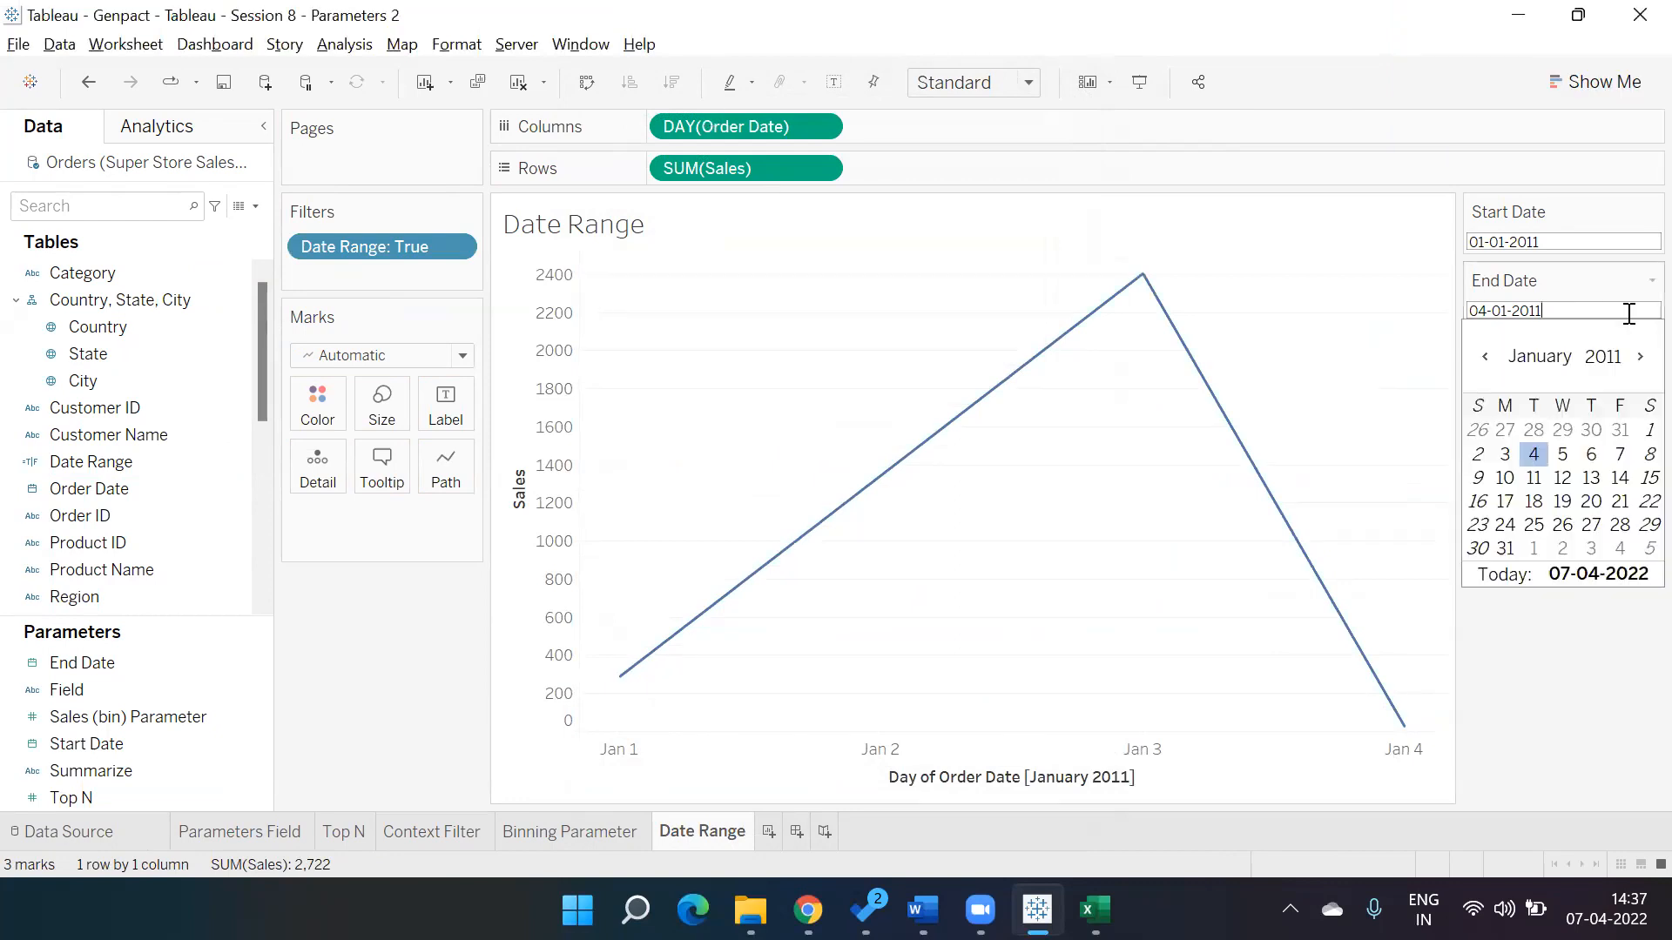
pyautogui.click(1564, 478)
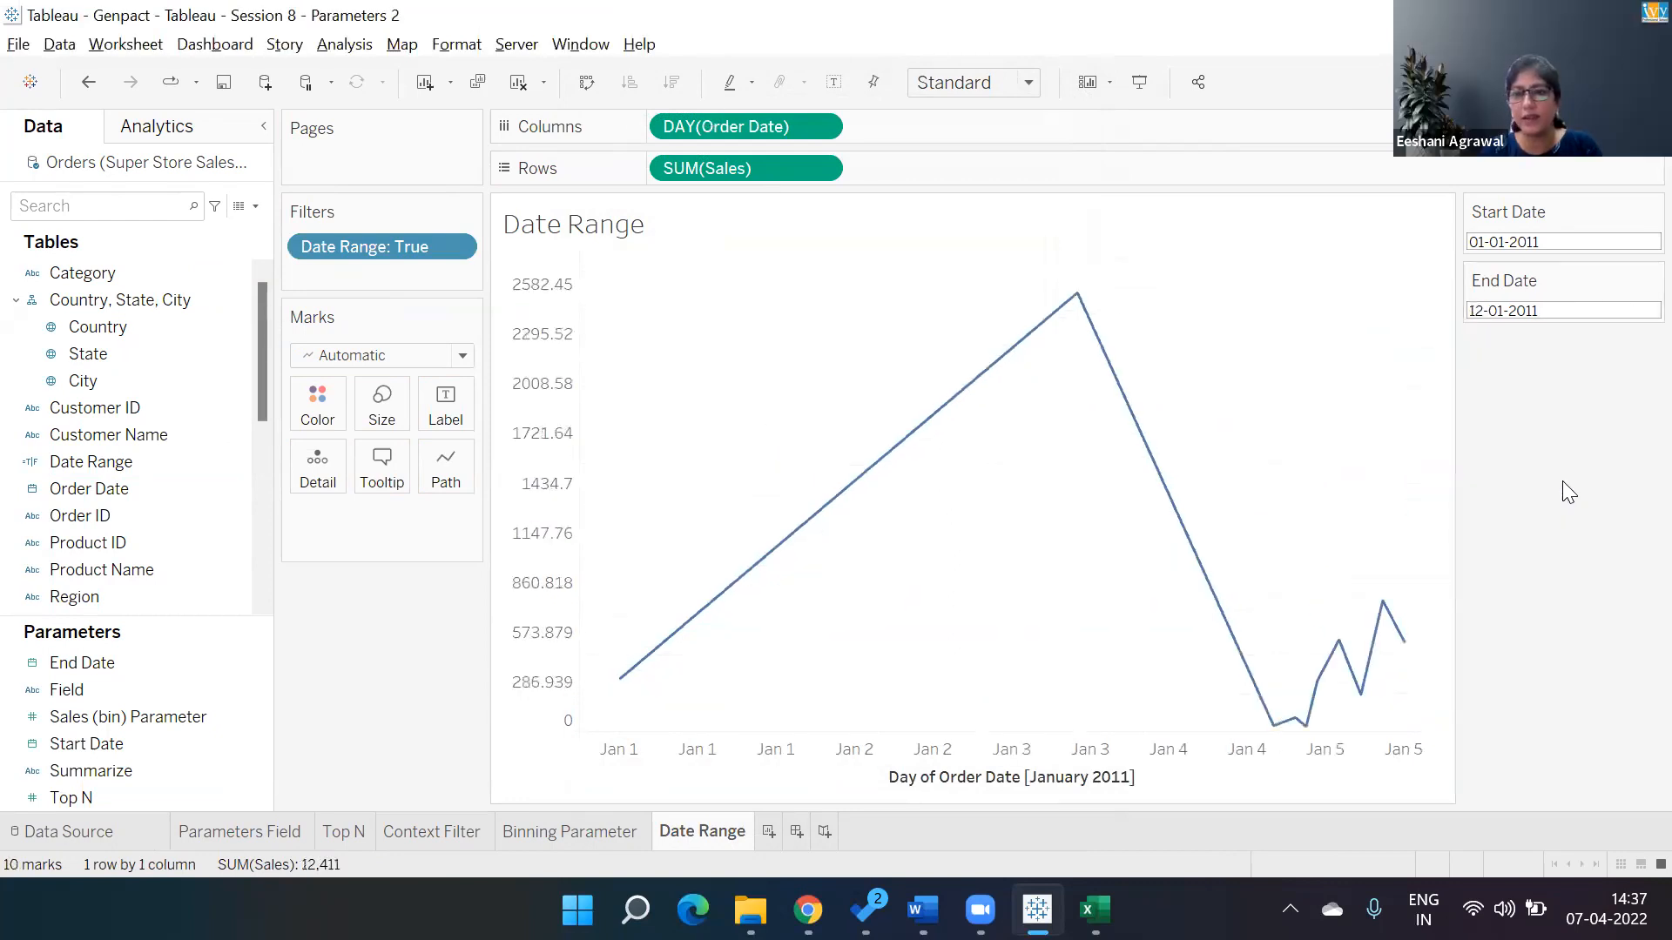
pyautogui.click(1509, 244)
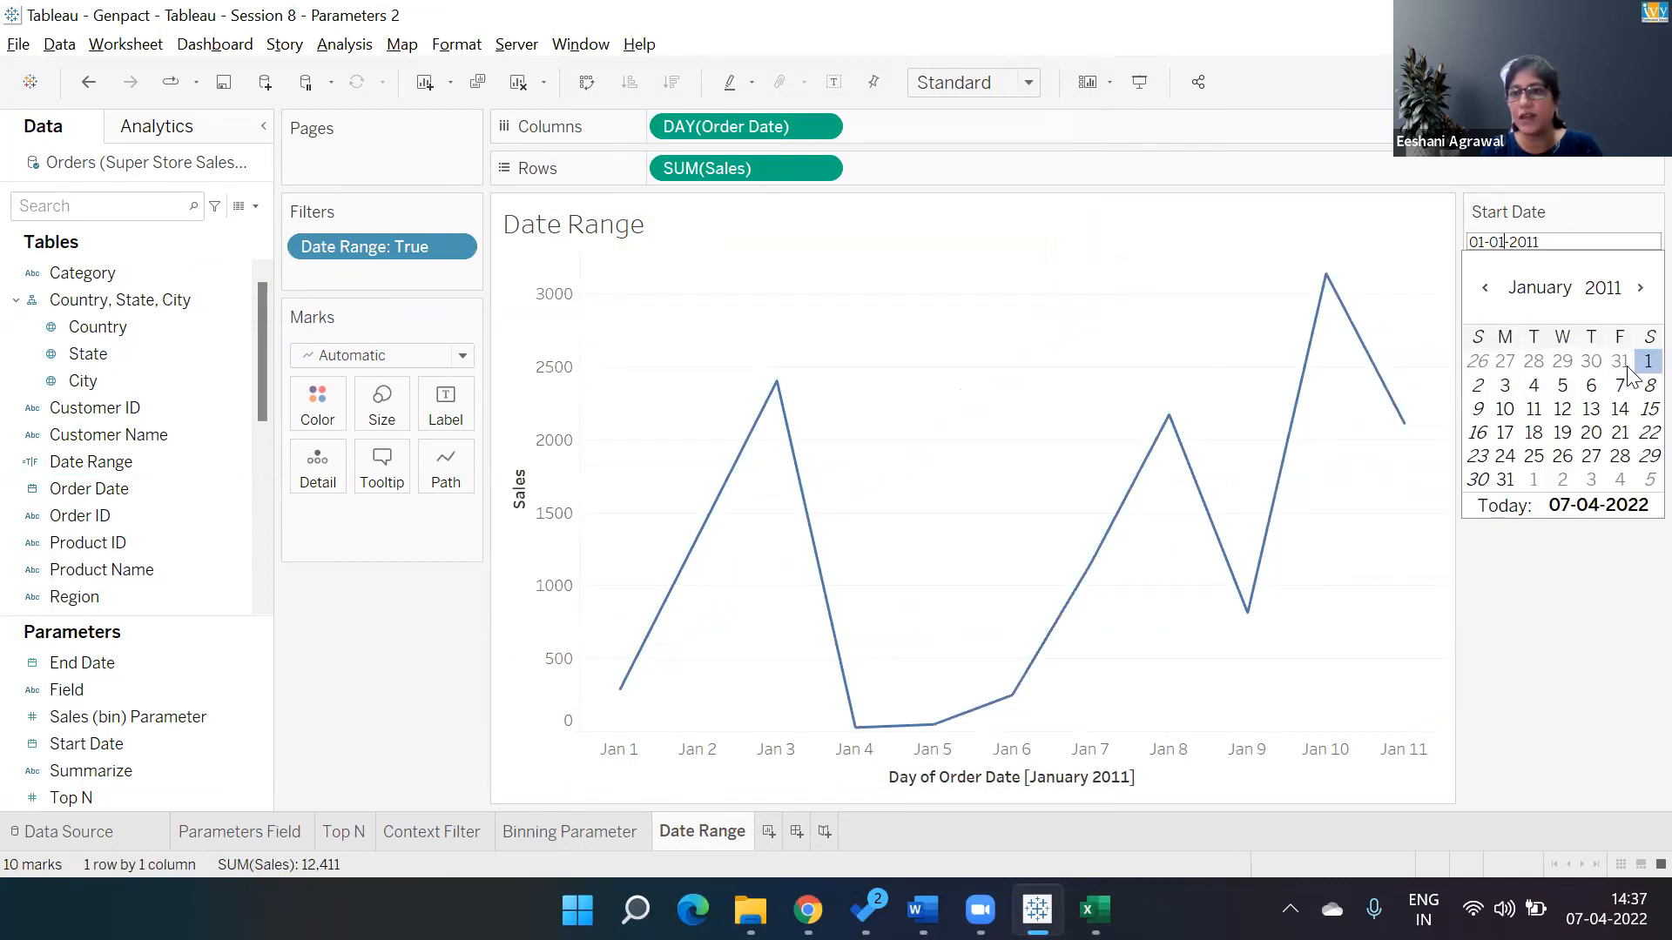
pyautogui.click(1534, 385)
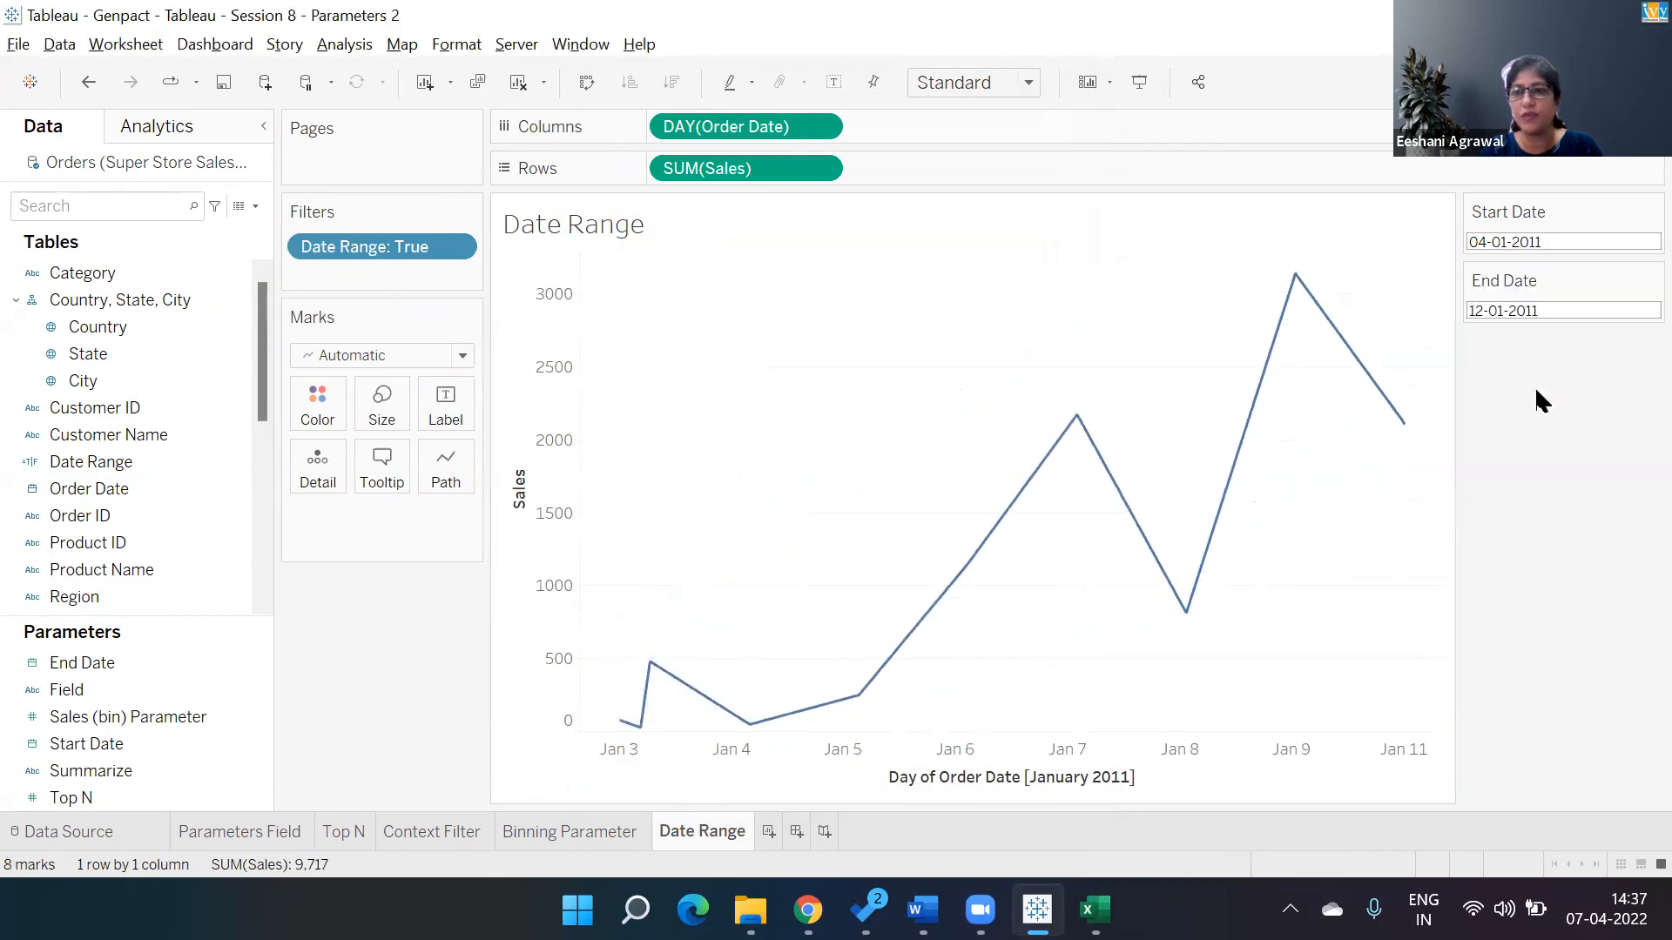
pyautogui.click(1594, 306)
pyautogui.click(1568, 527)
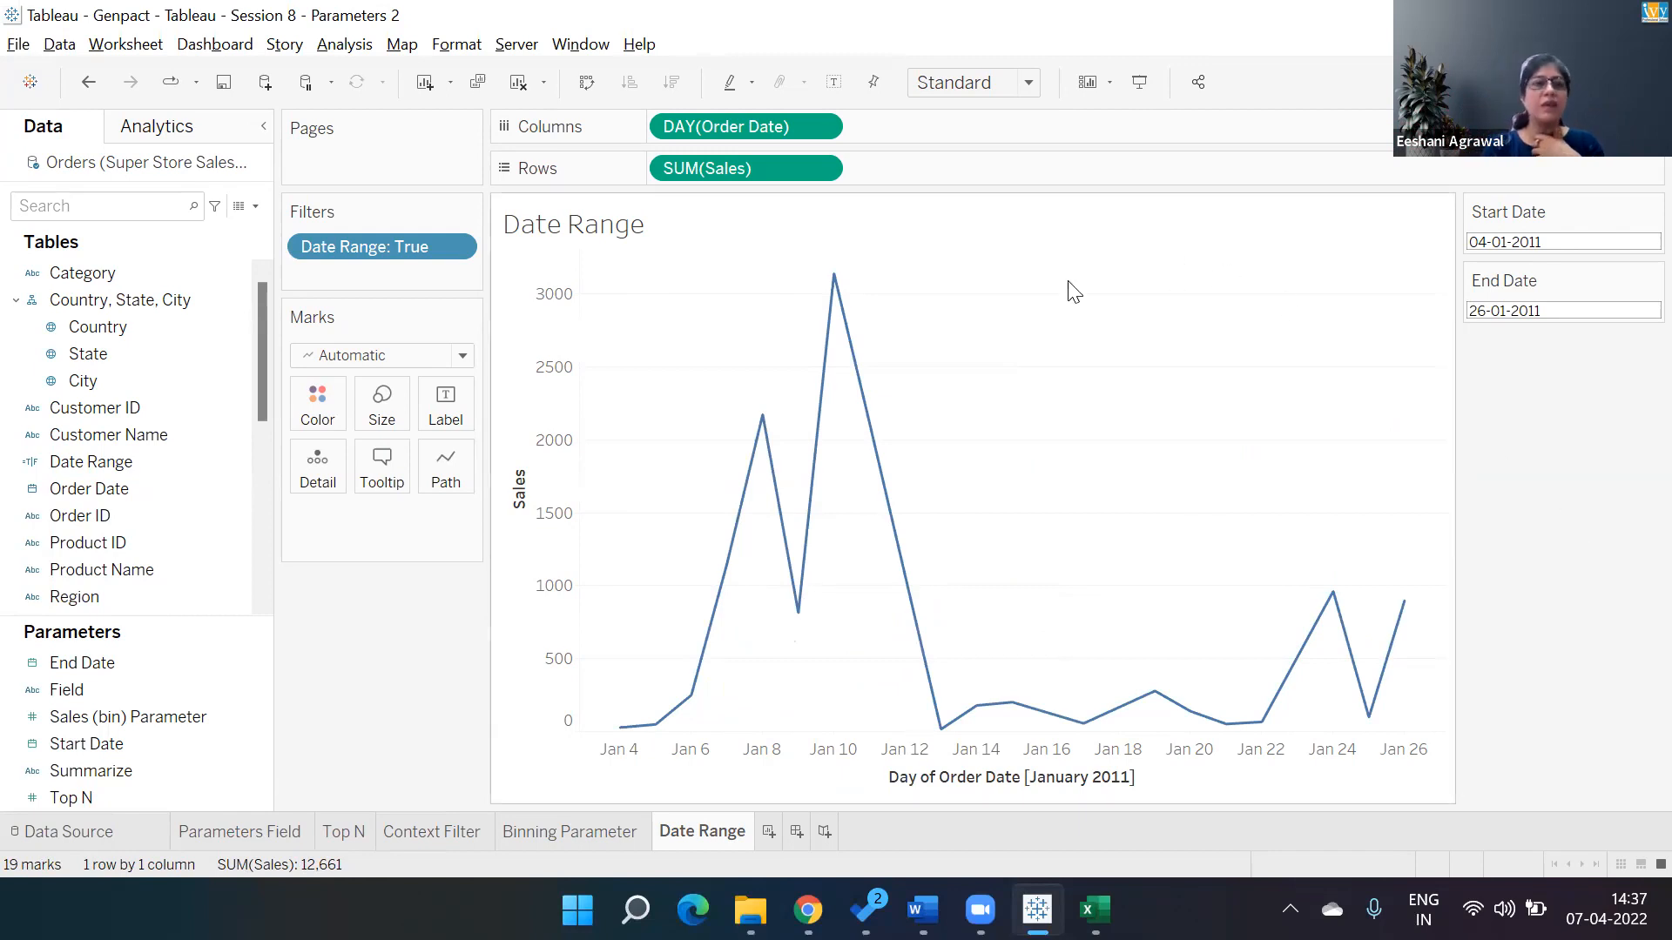
# Open the Date Range calculated field to review its formula, then close the editor.
pyautogui.click(216, 463)
pyautogui.rightClick(216, 463)
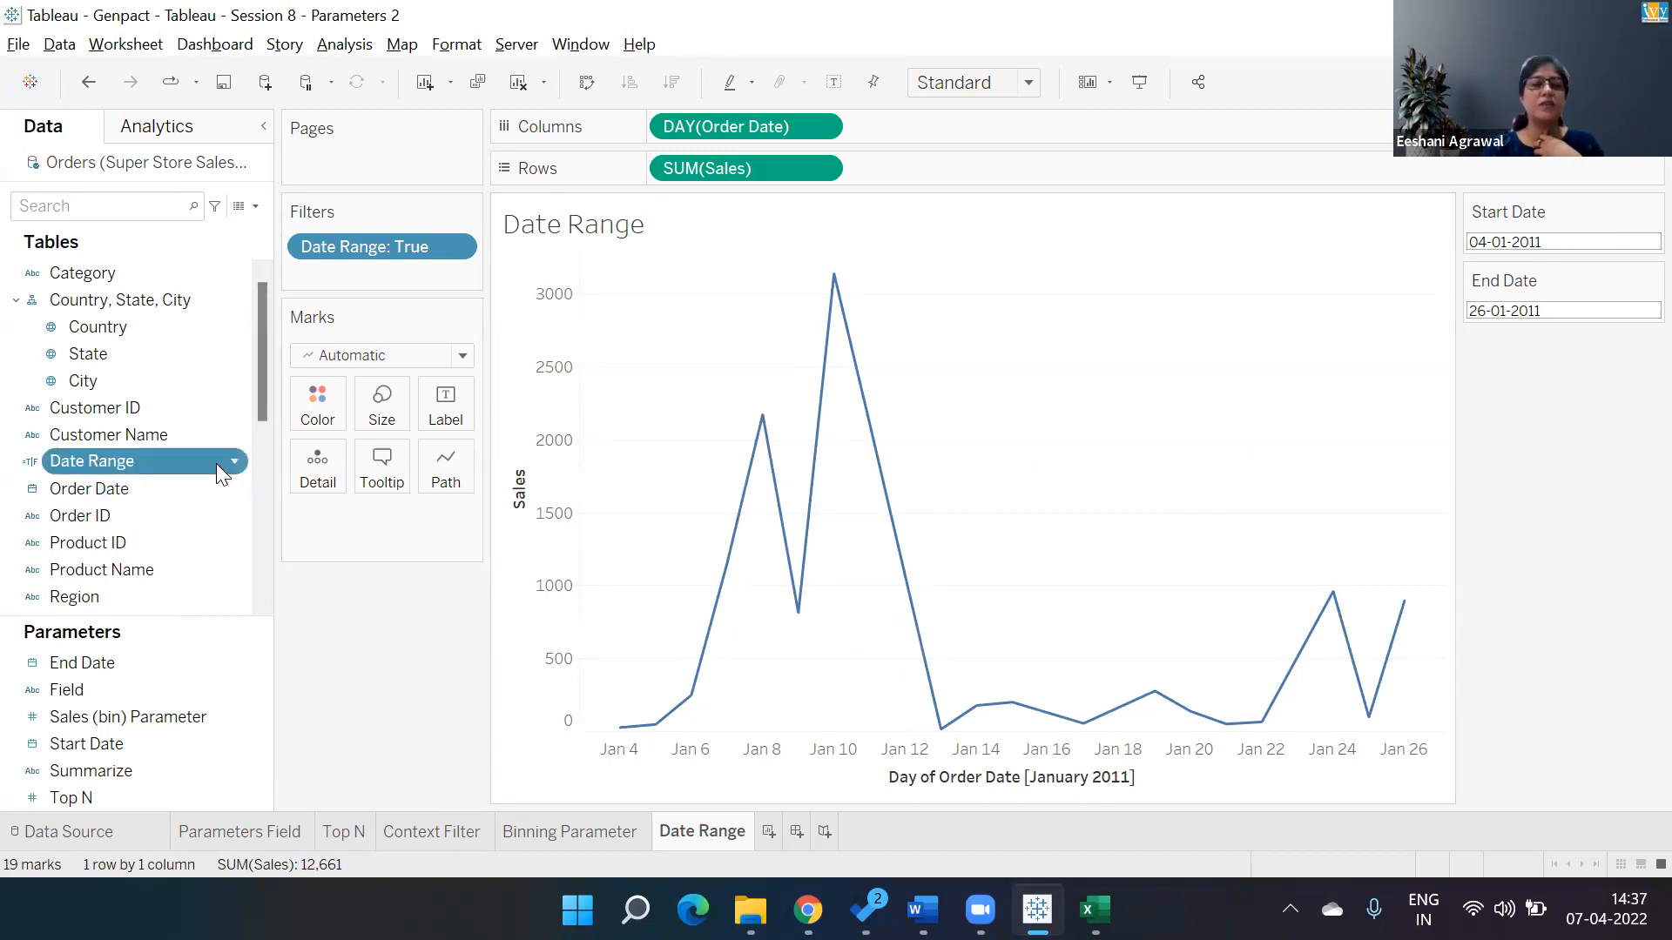
pyautogui.click(326, 142)
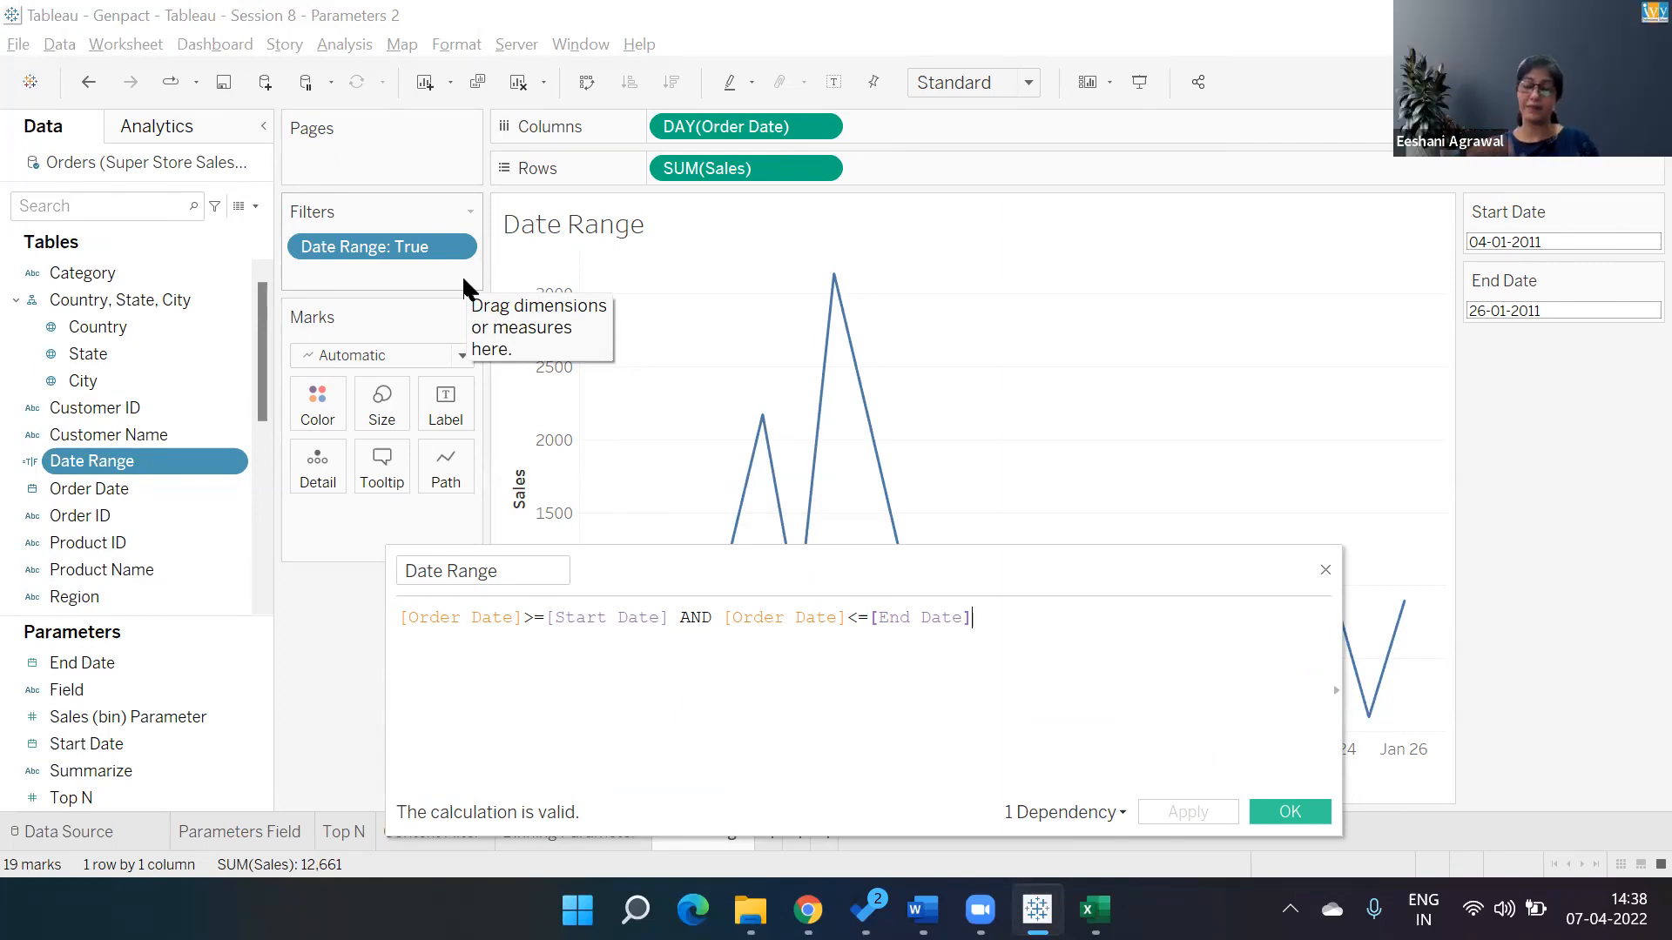
pyautogui.click(1325, 570)
# Examine the Start Date parameter's calendar control and its edit settings without making changes.
pyautogui.click(1615, 246)
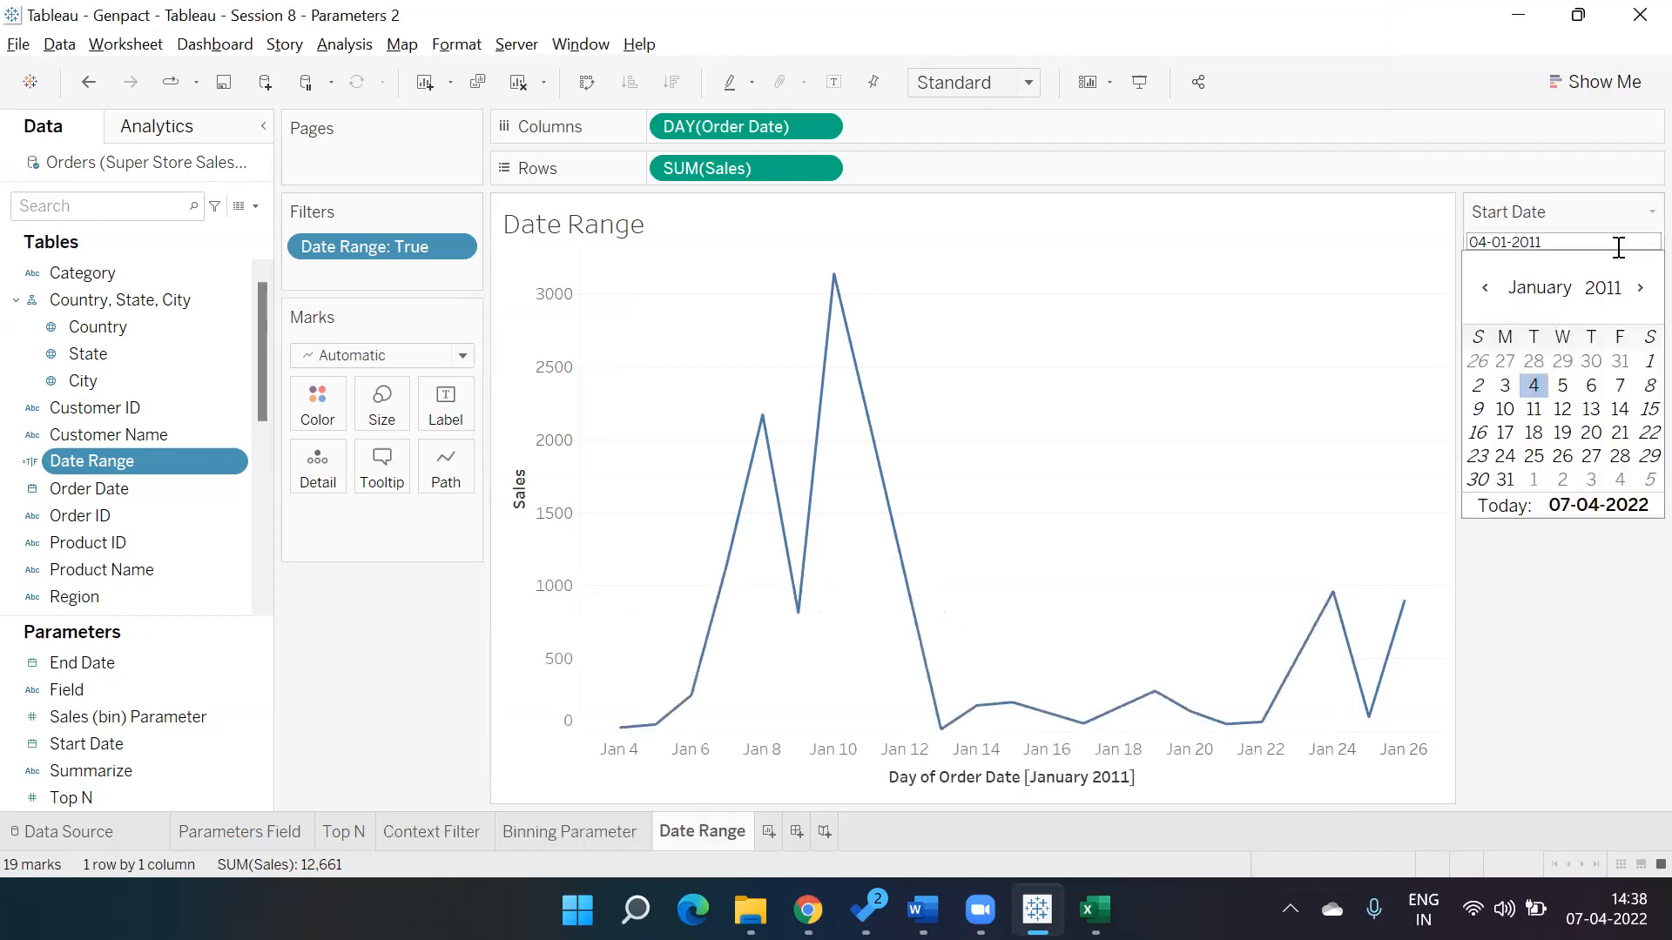
pyautogui.click(1631, 612)
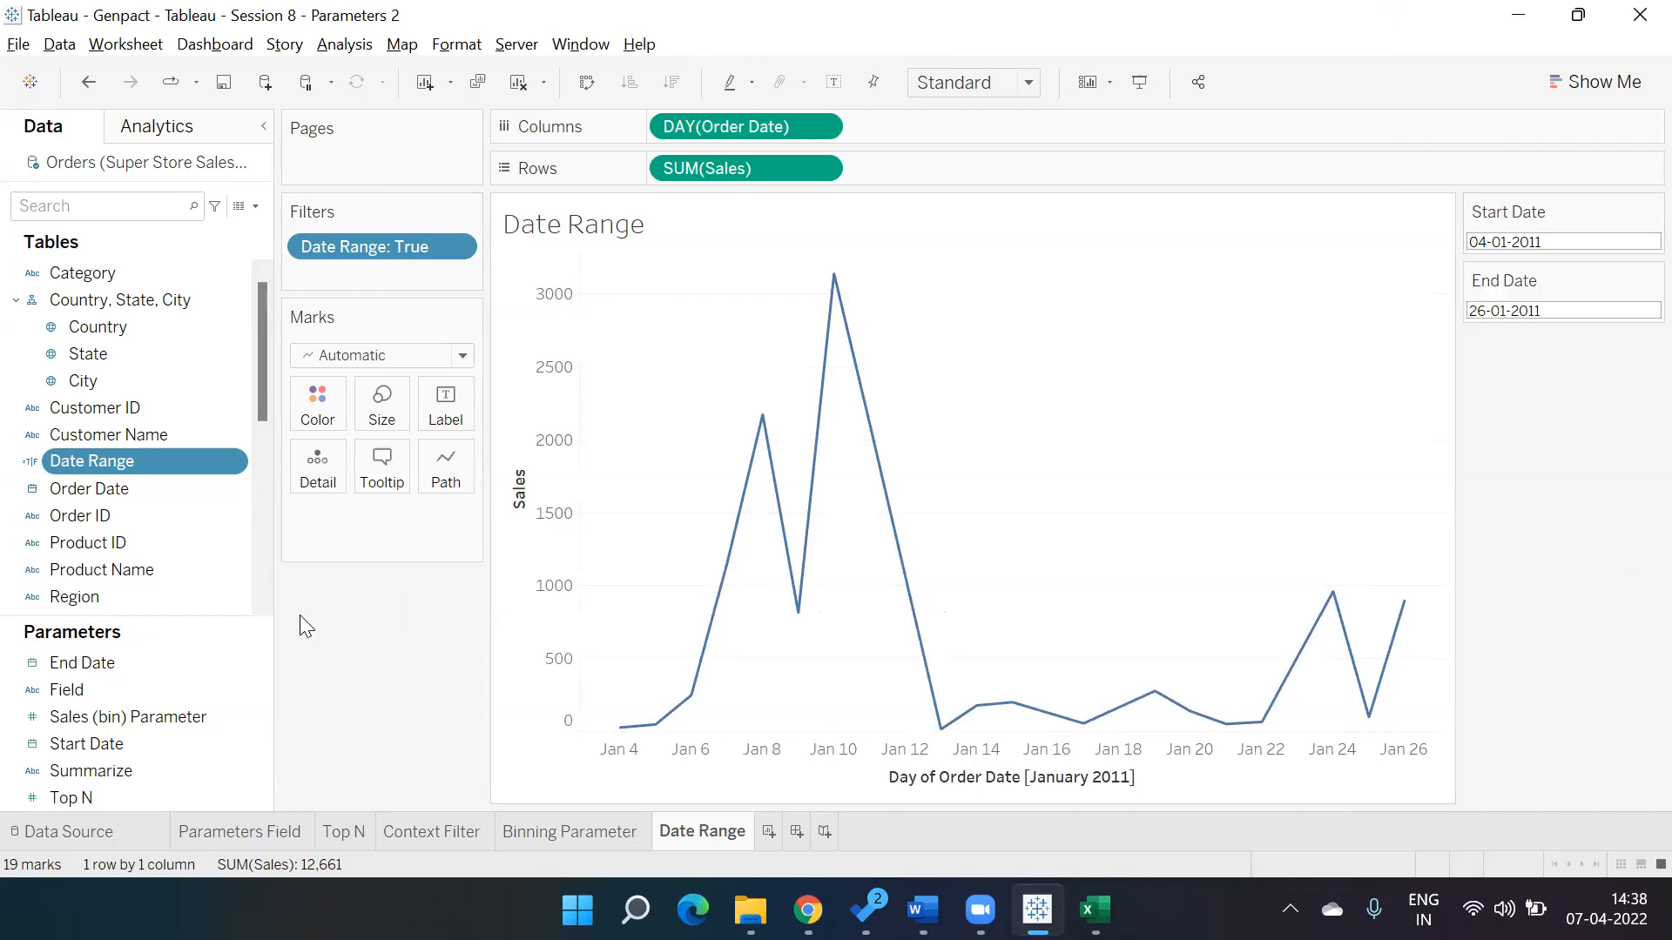
pyautogui.rightClick(197, 742)
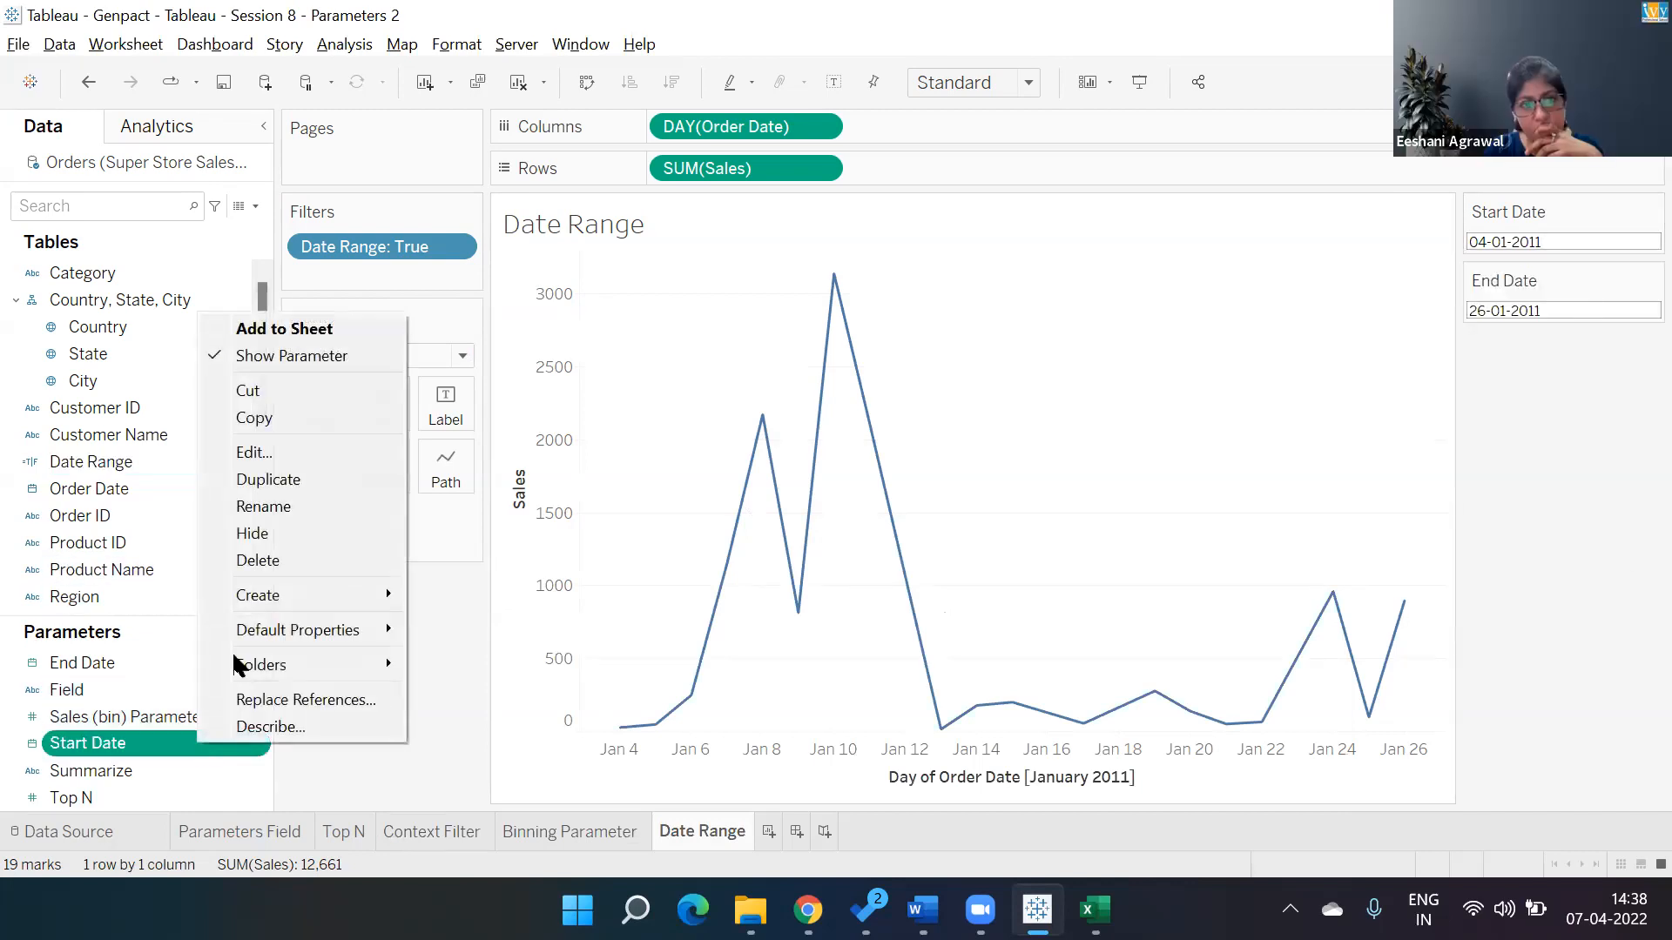
pyautogui.click(258, 452)
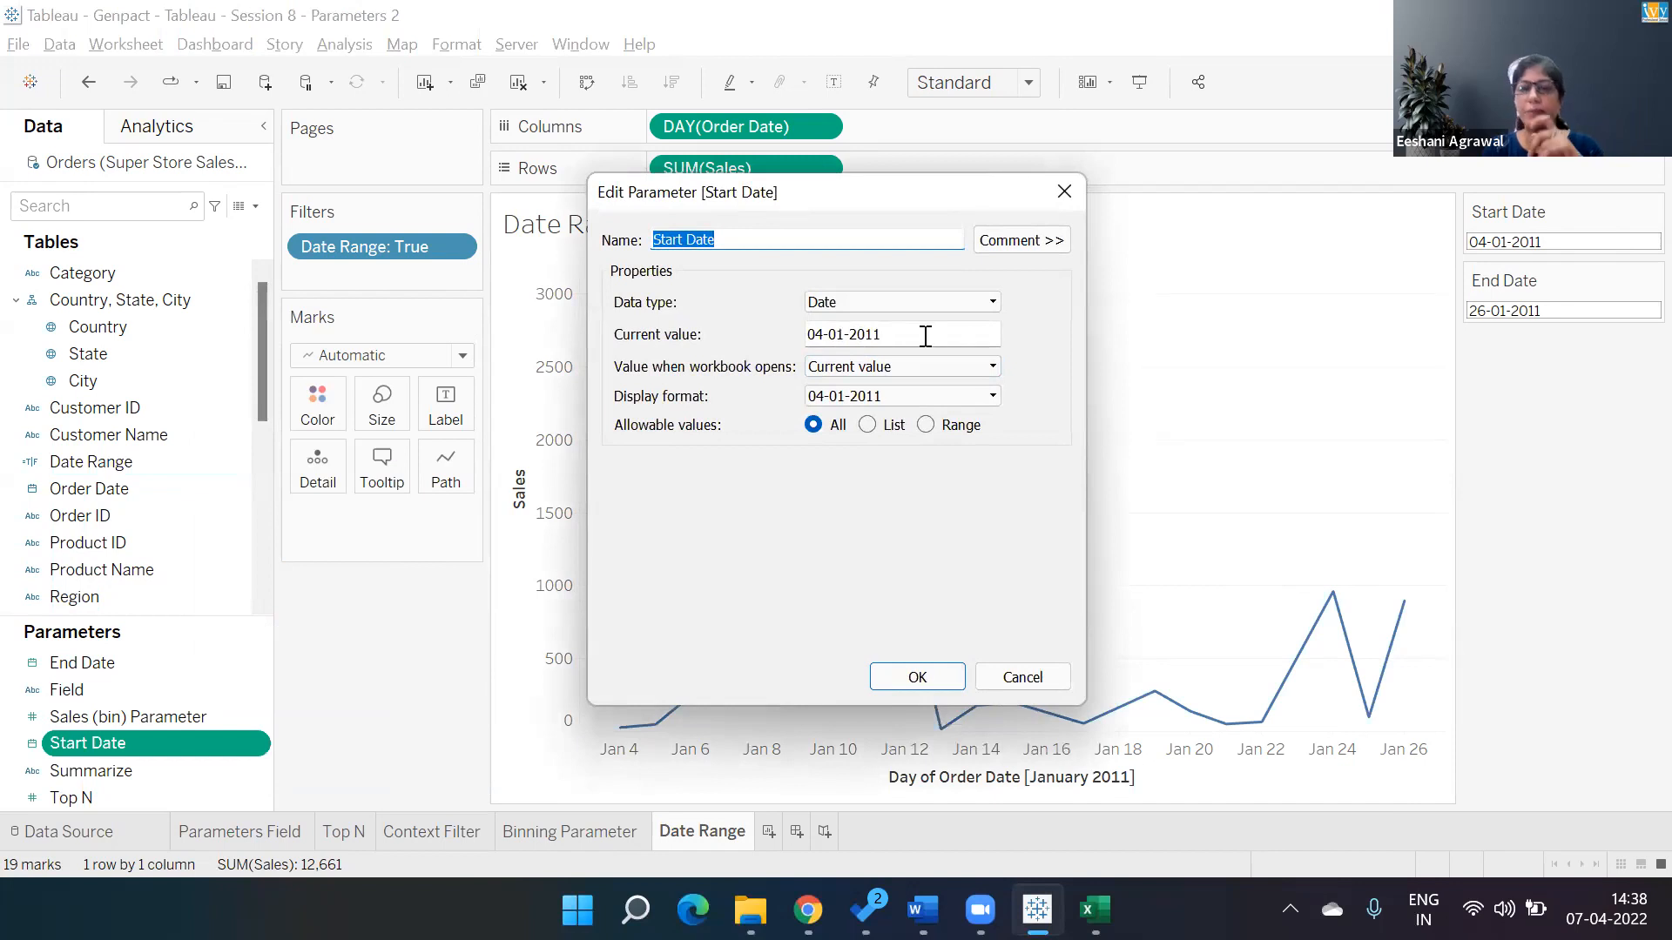
pyautogui.click(1064, 193)
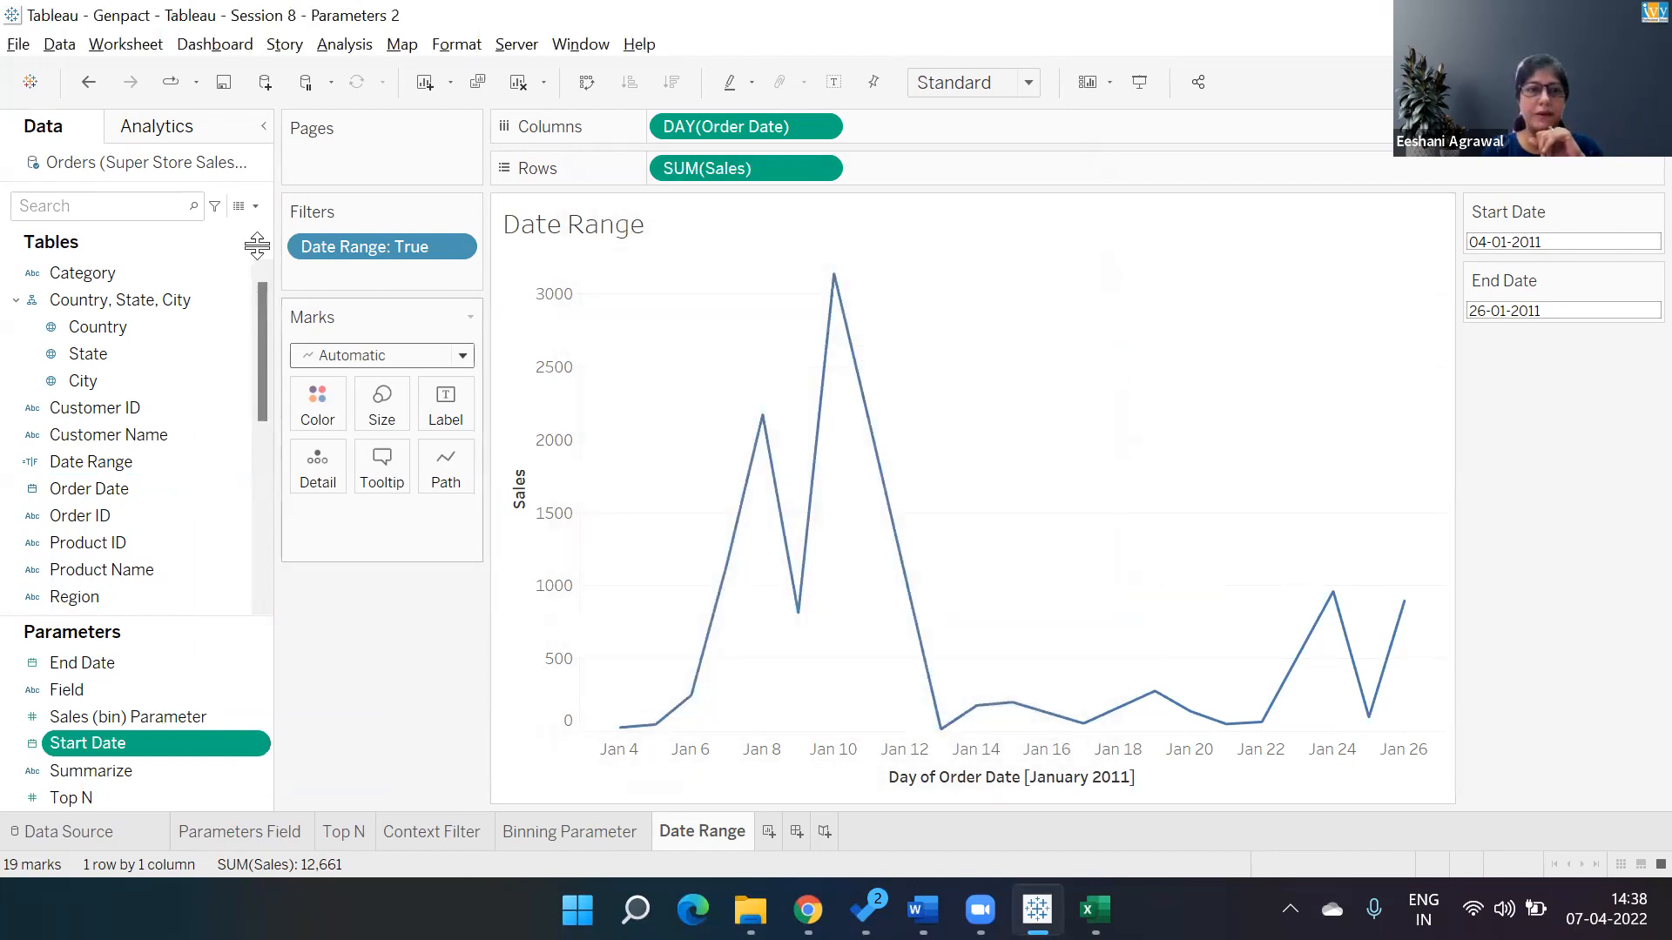
# Create a new parameter named Date with the Date data type.
pyautogui.click(255, 206)
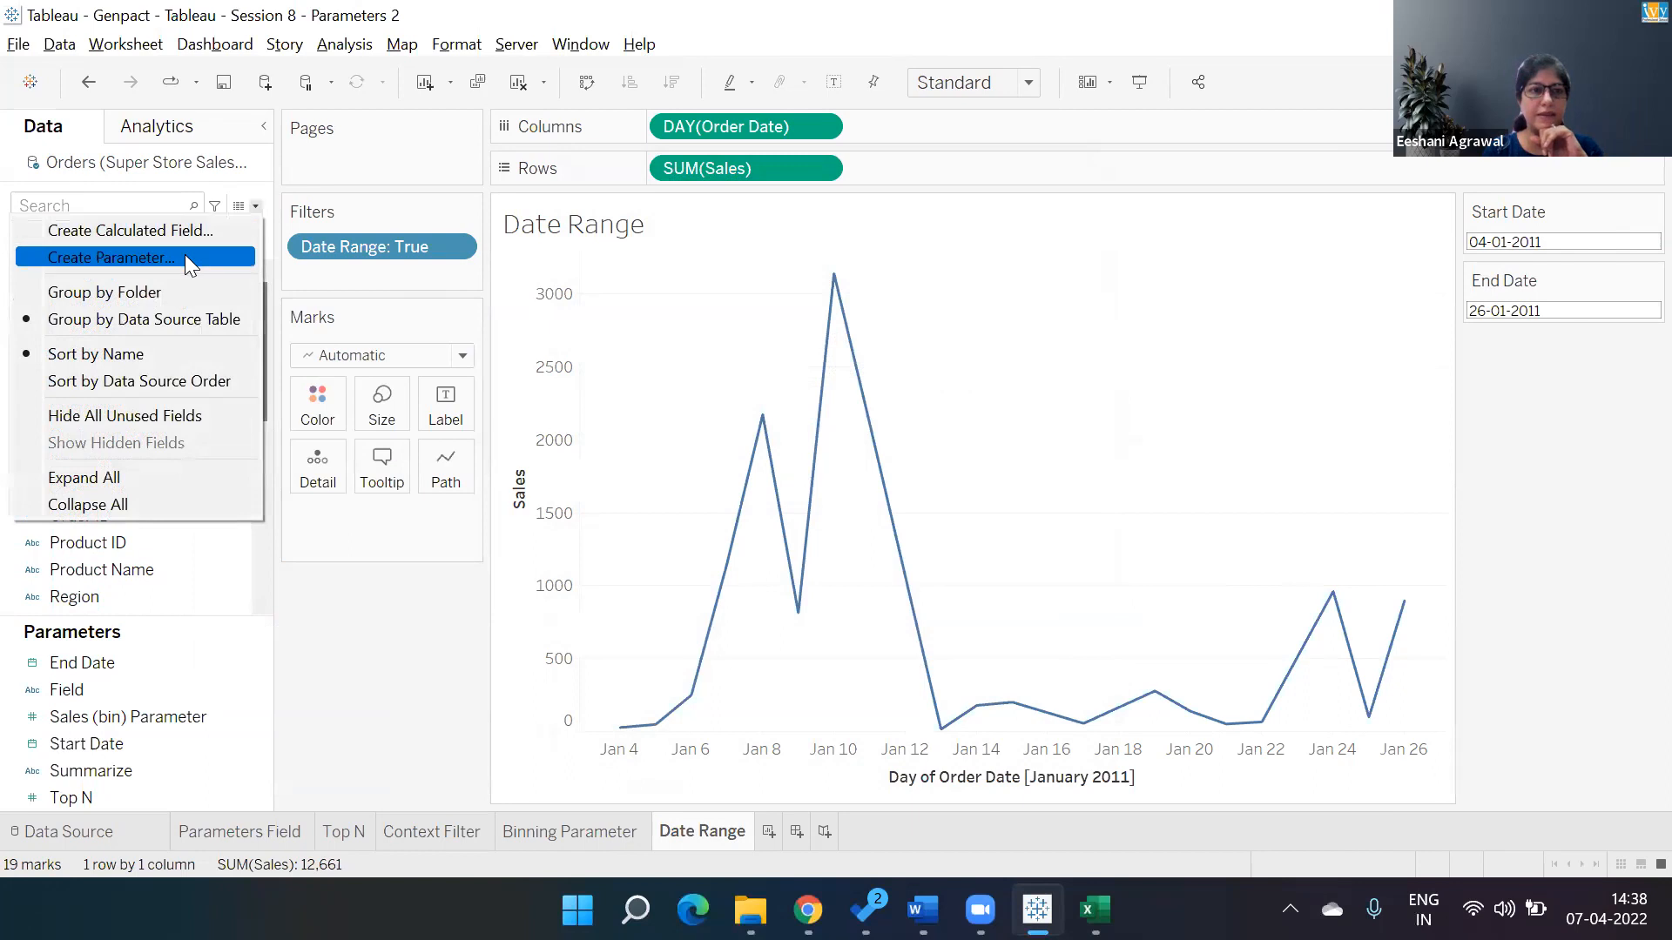
pyautogui.click(185, 255)
pyautogui.write('Date')
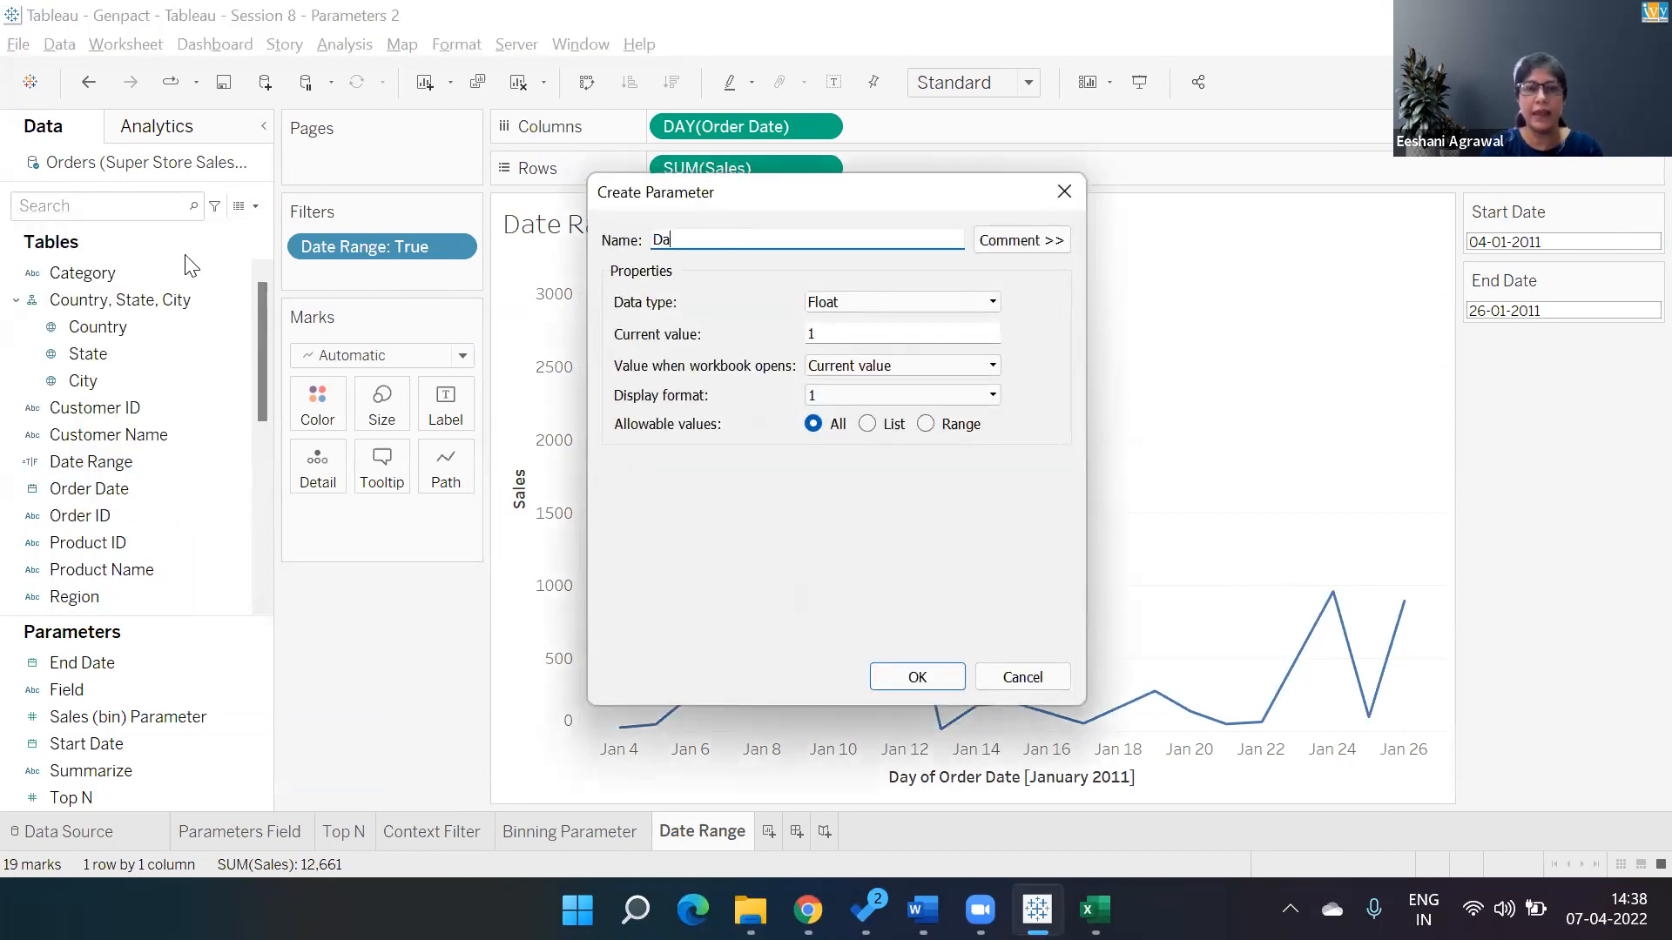
pyautogui.click(888, 298)
pyautogui.press('d')
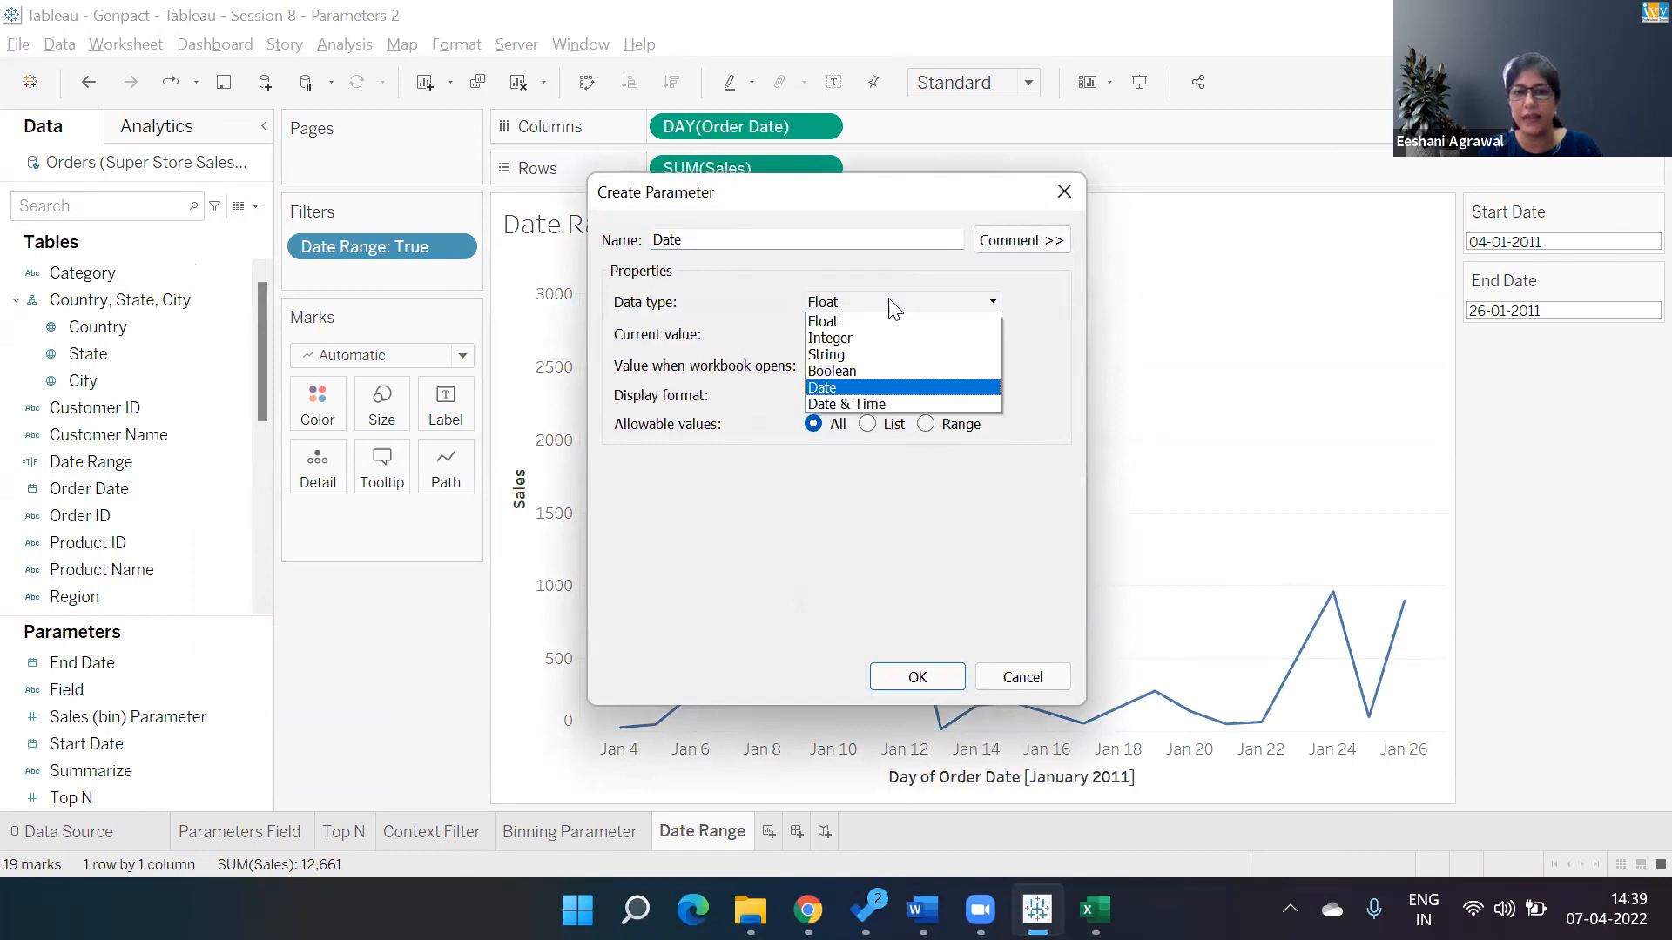
pyautogui.click(858, 388)
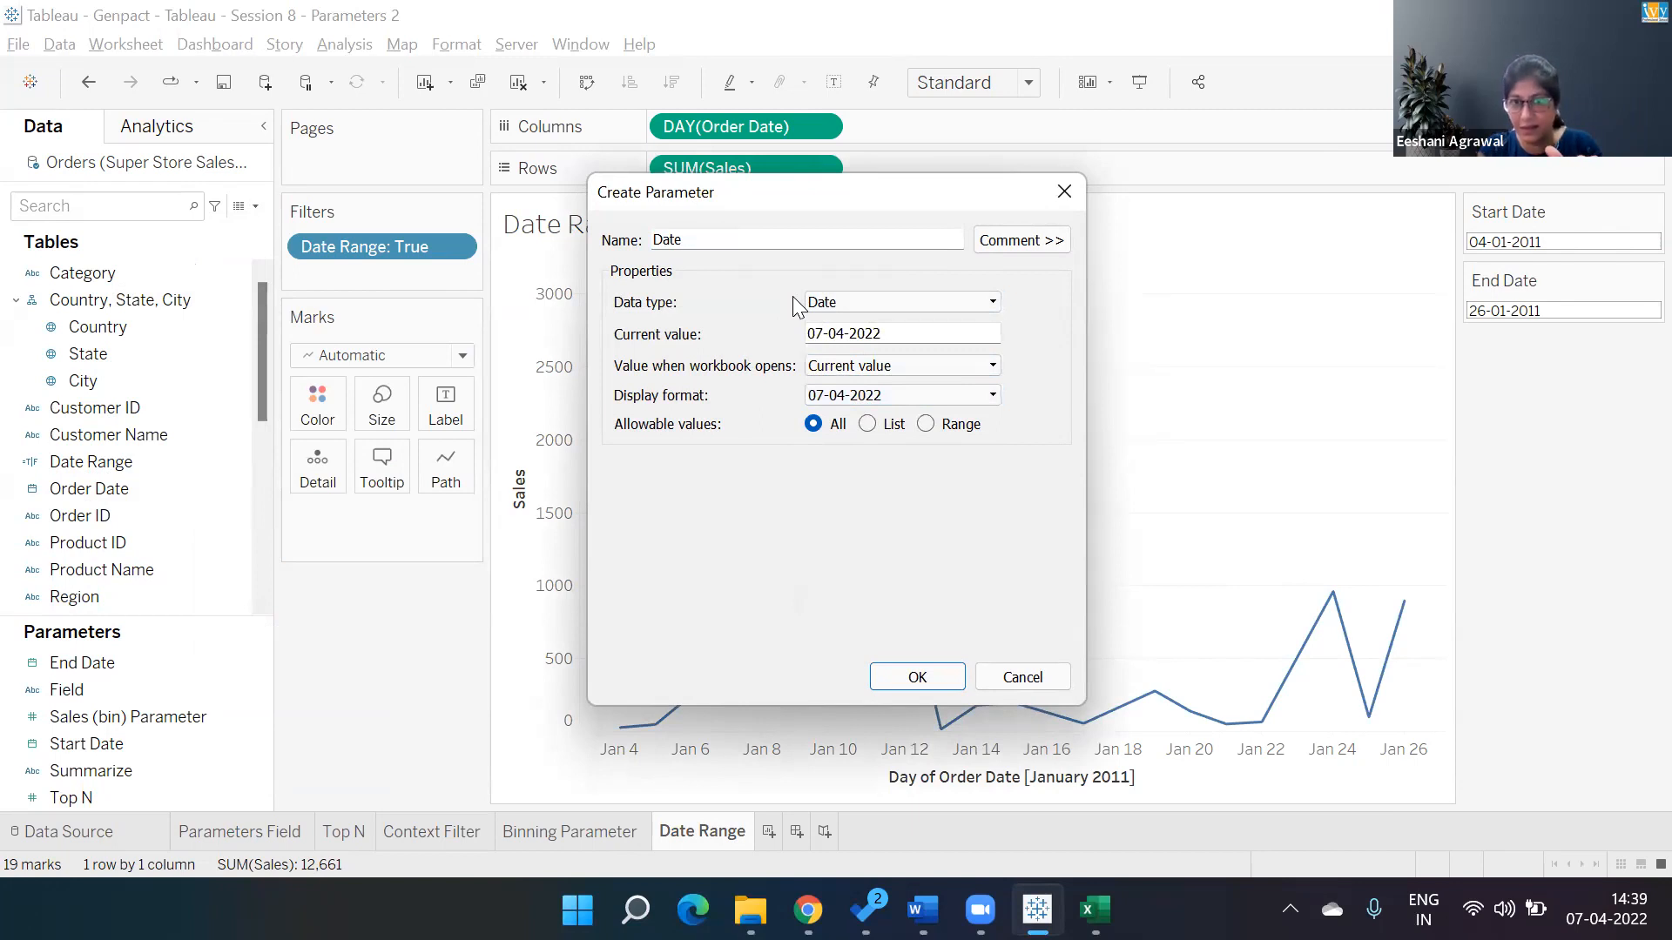
pyautogui.click(917, 675)
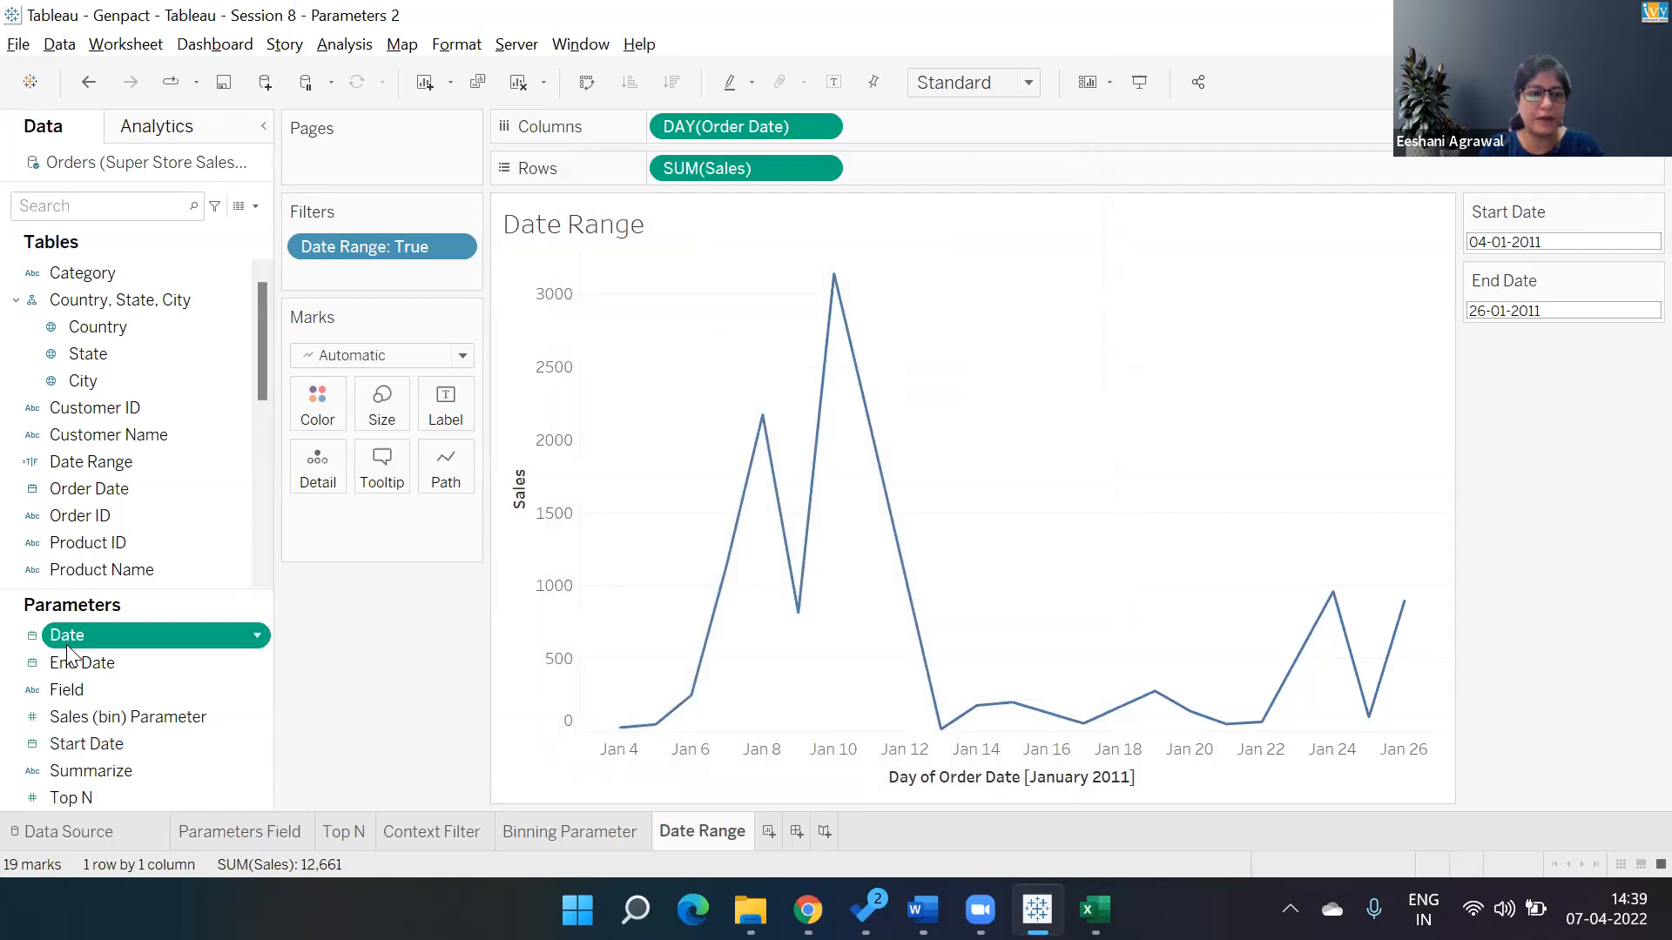
# Show the Date parameter control on the sheet and navigate its calendar to March 2011.
pyautogui.rightClick(68, 653)
pyautogui.click(194, 252)
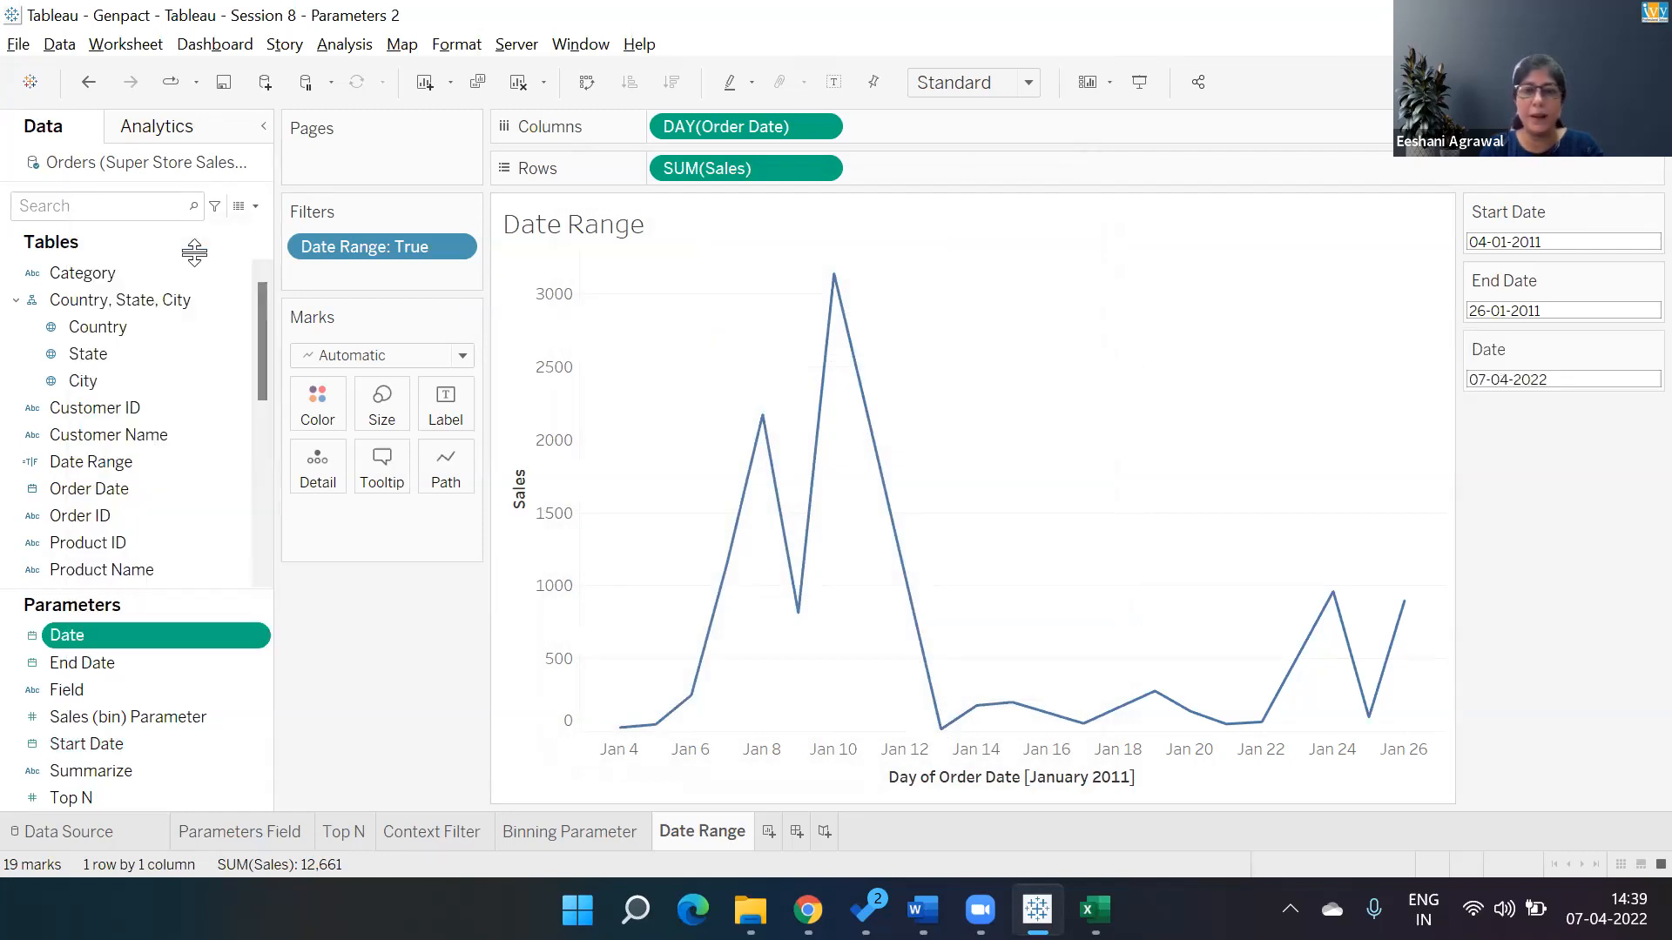
pyautogui.click(1572, 381)
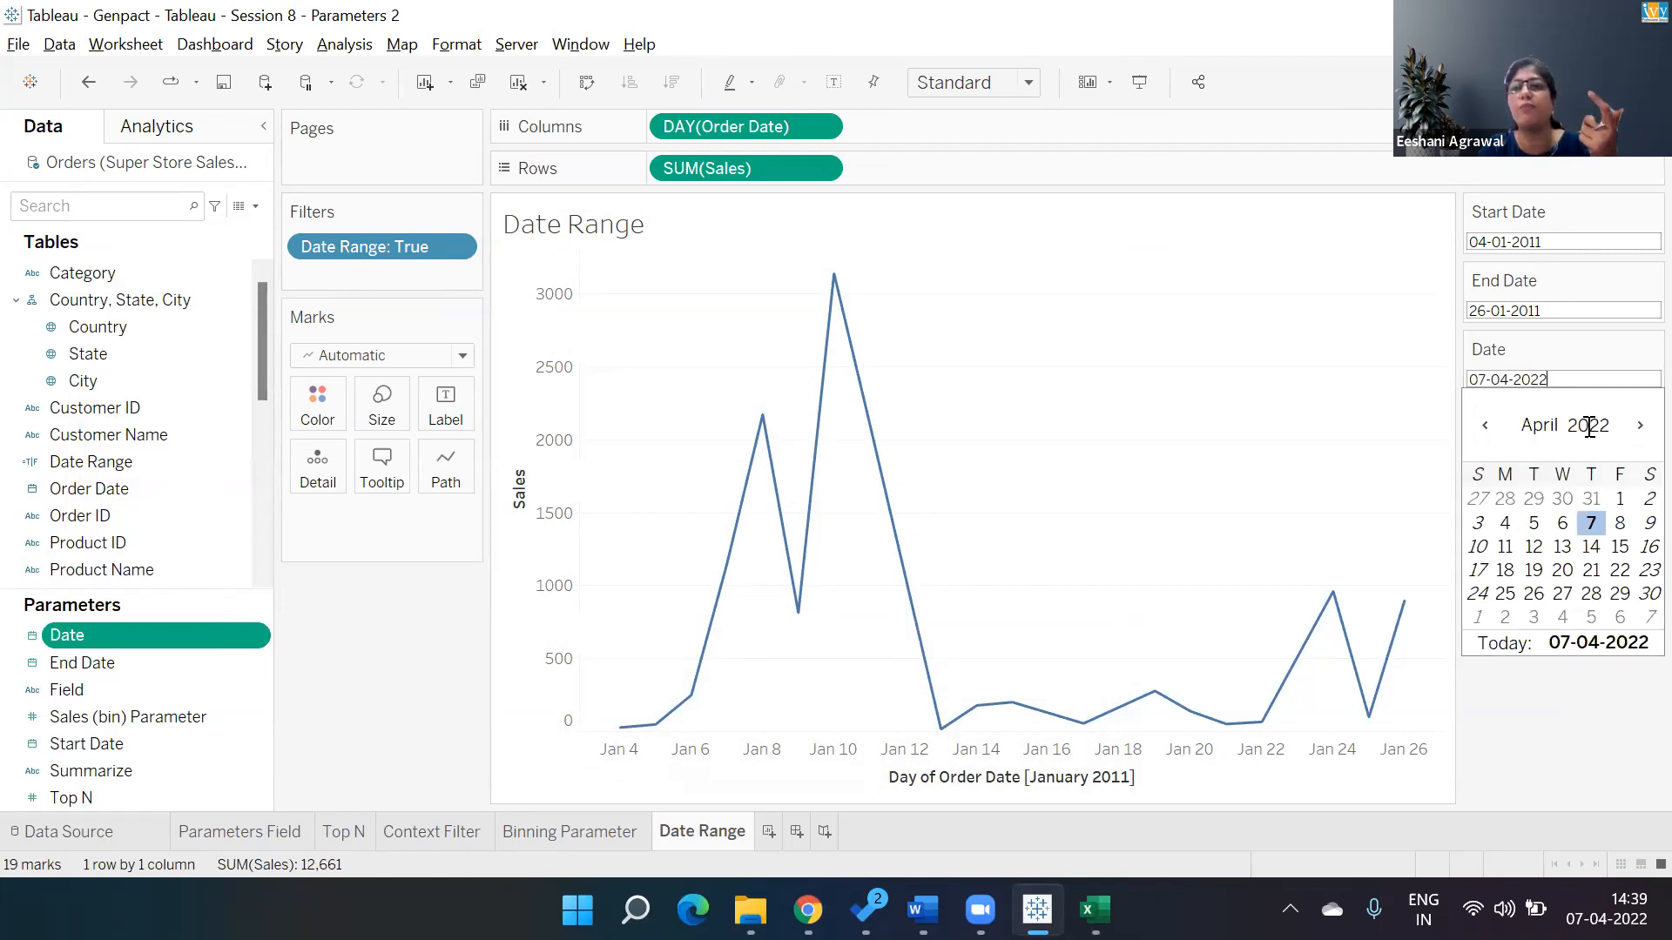
pyautogui.click(1485, 427)
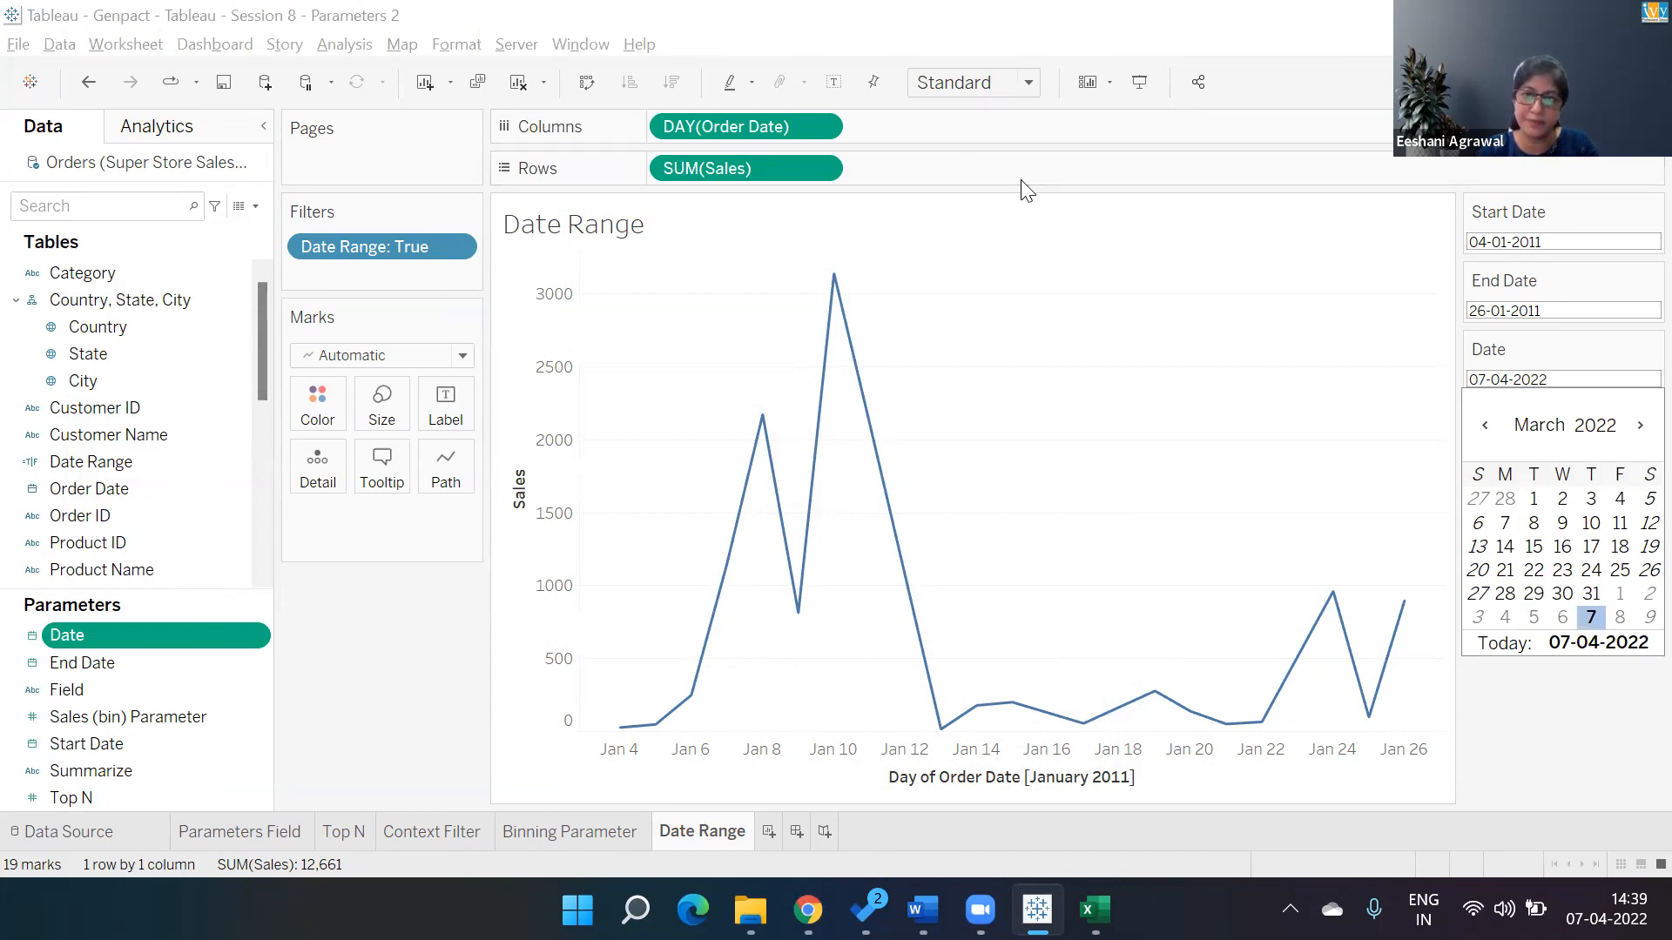
pyautogui.click(1611, 652)
pyautogui.click(1551, 426)
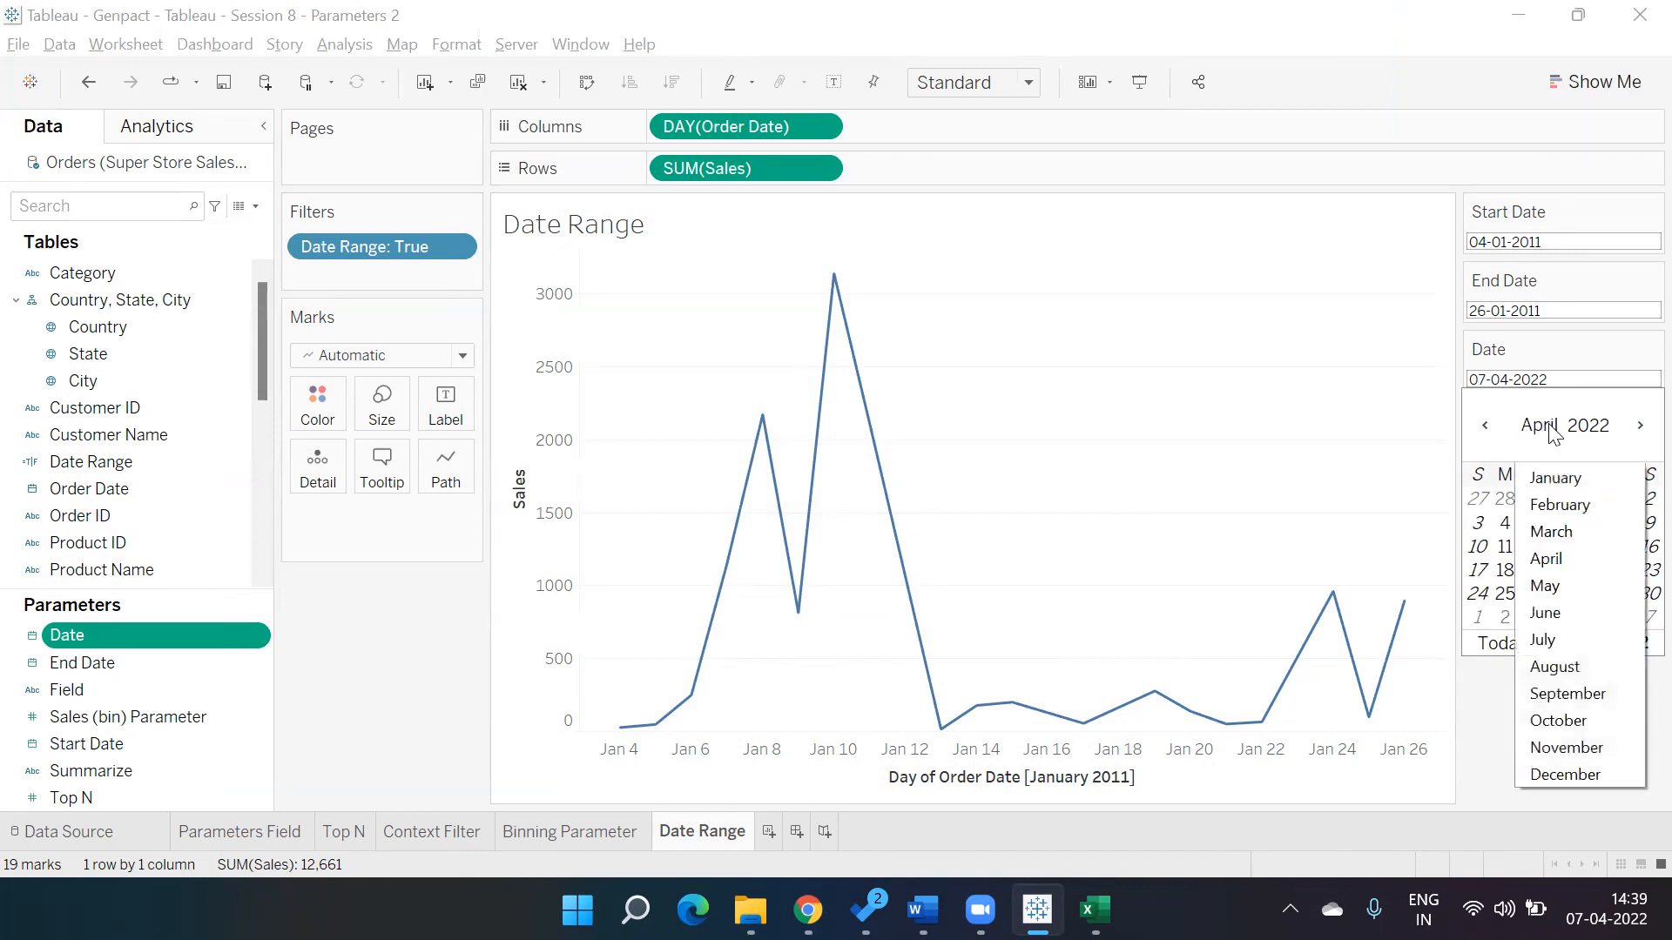
pyautogui.click(1598, 425)
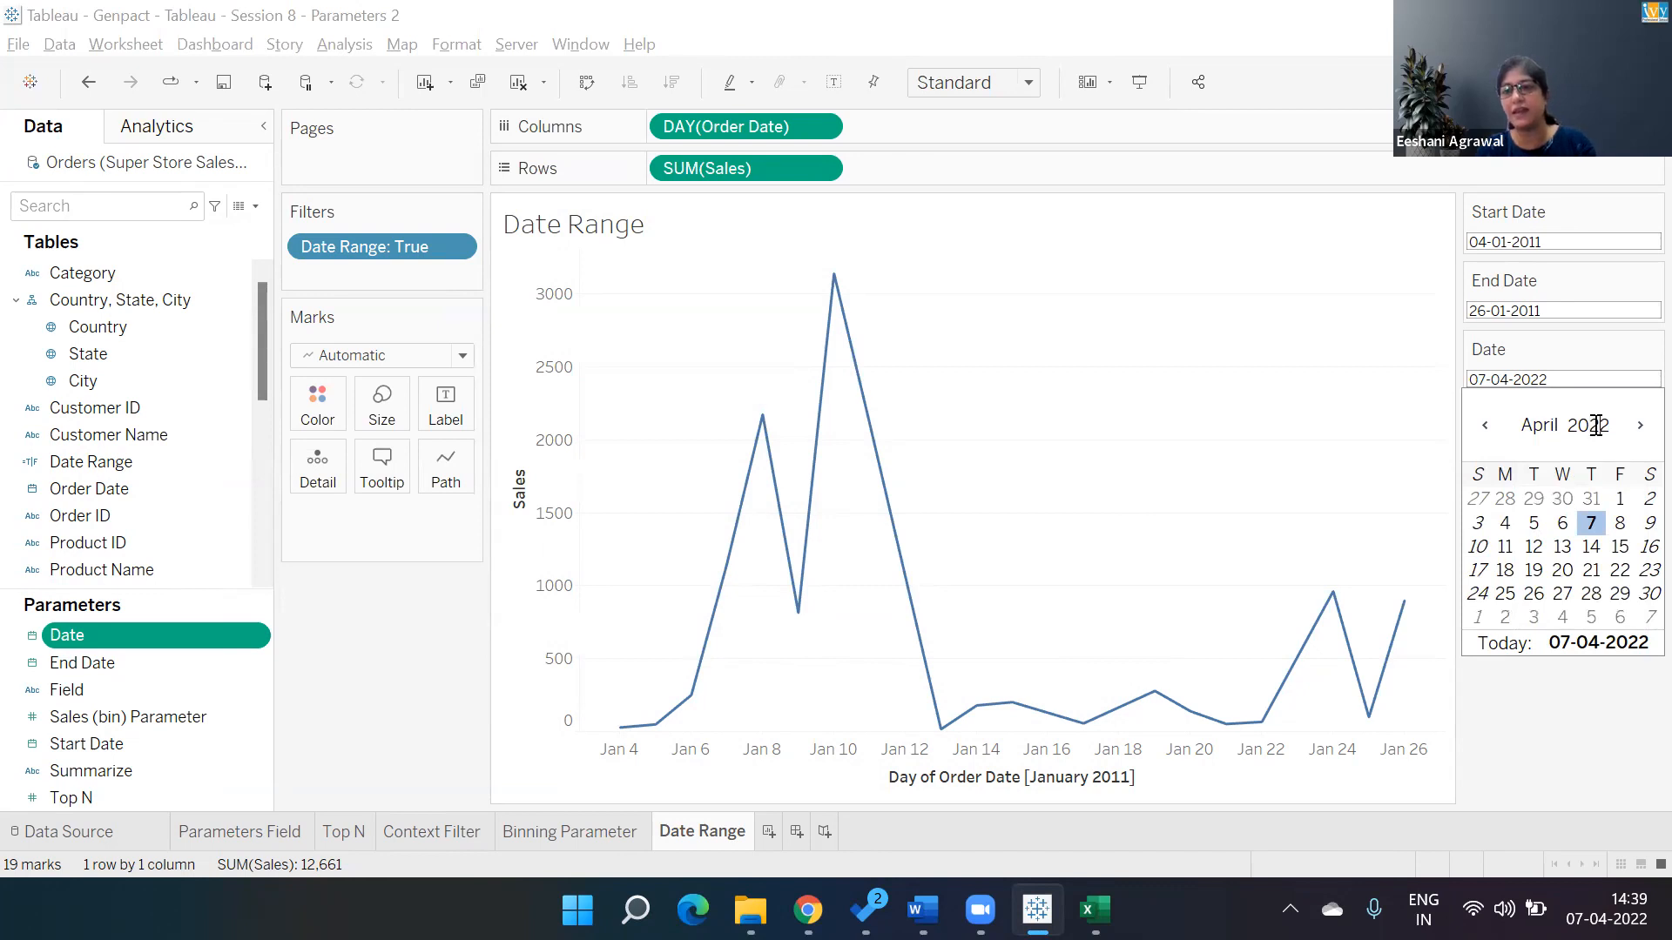
pyautogui.doubleClick(1596, 425)
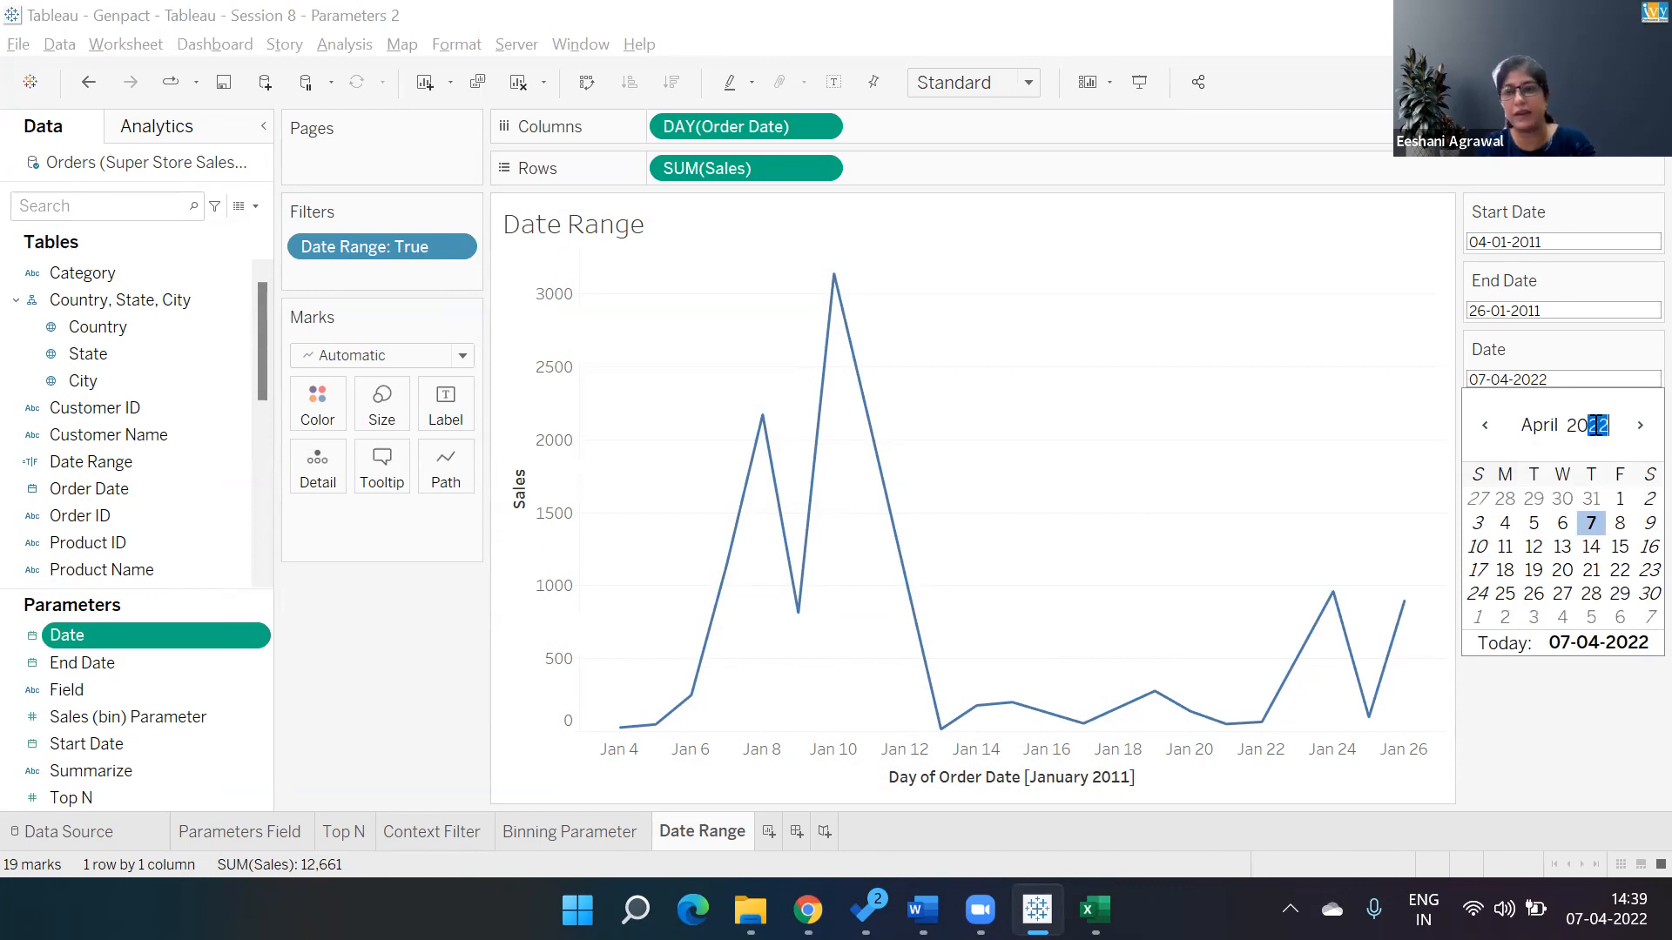
pyautogui.write('2011')
pyautogui.click(1549, 426)
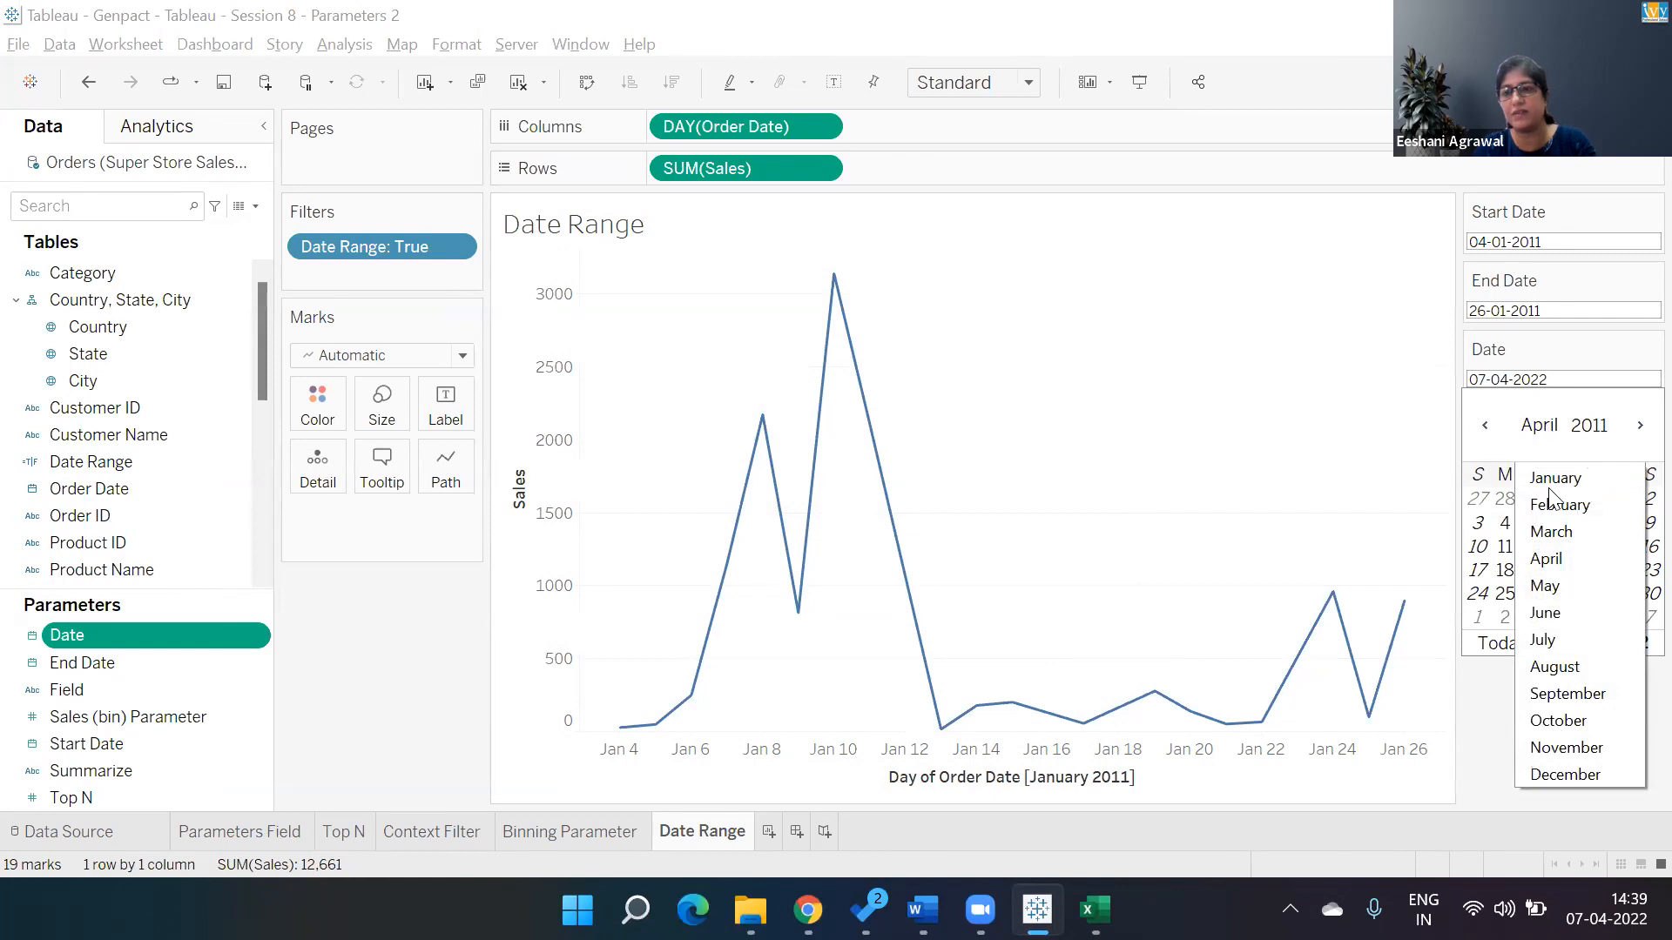
pyautogui.click(1551, 532)
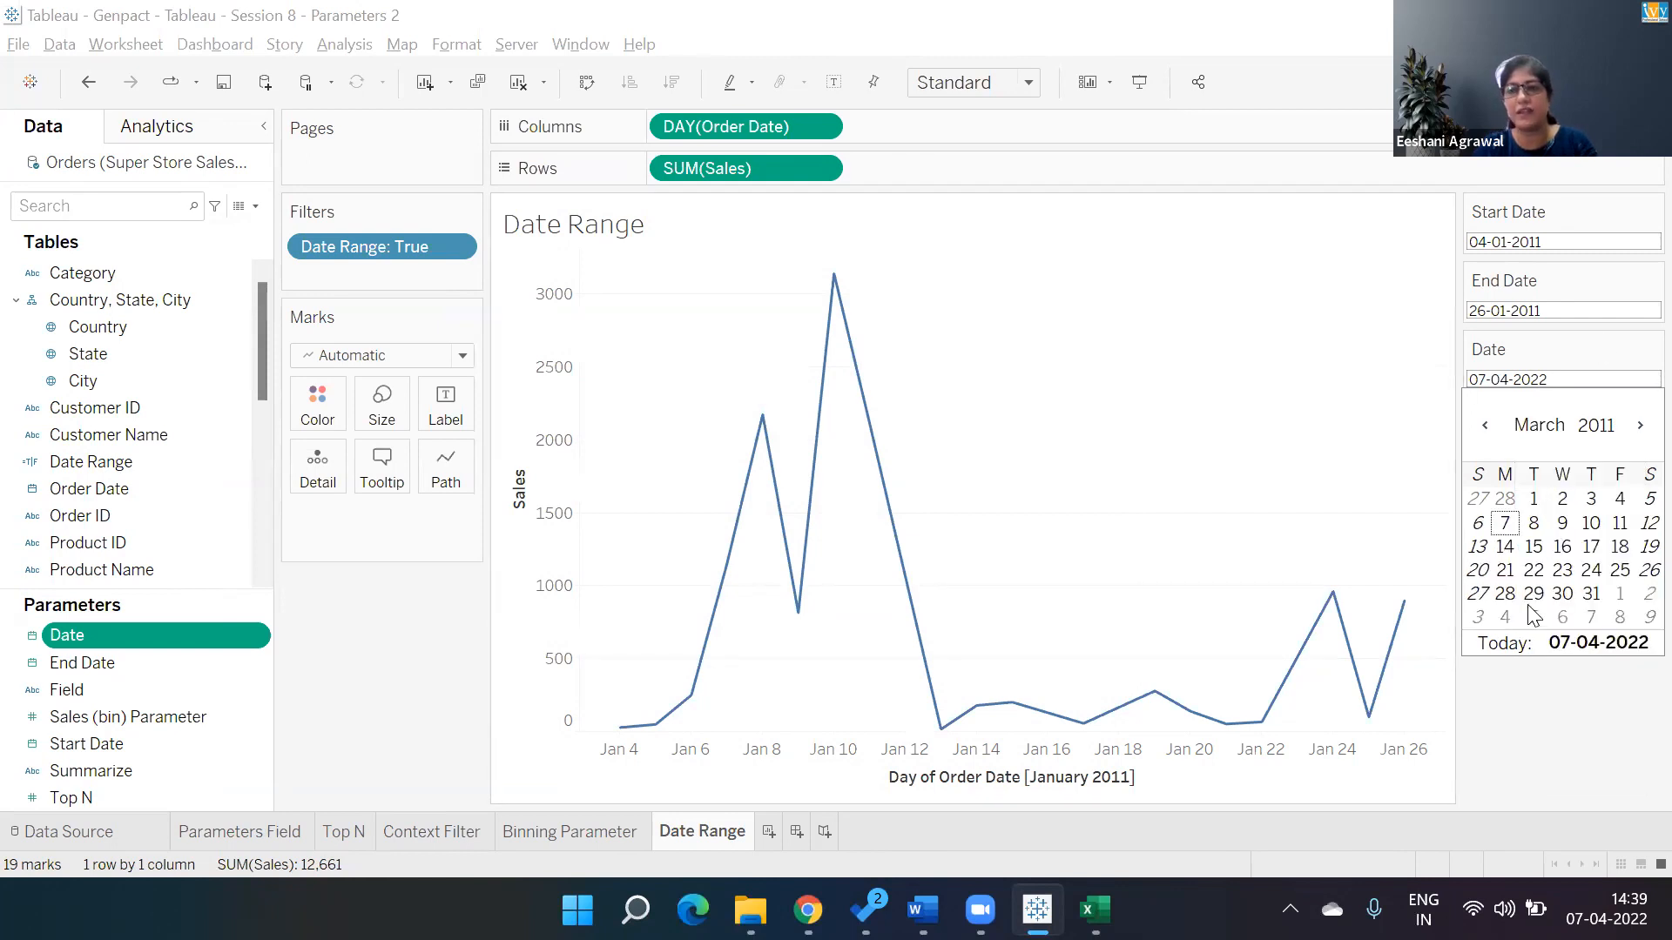
pyautogui.click(1587, 765)
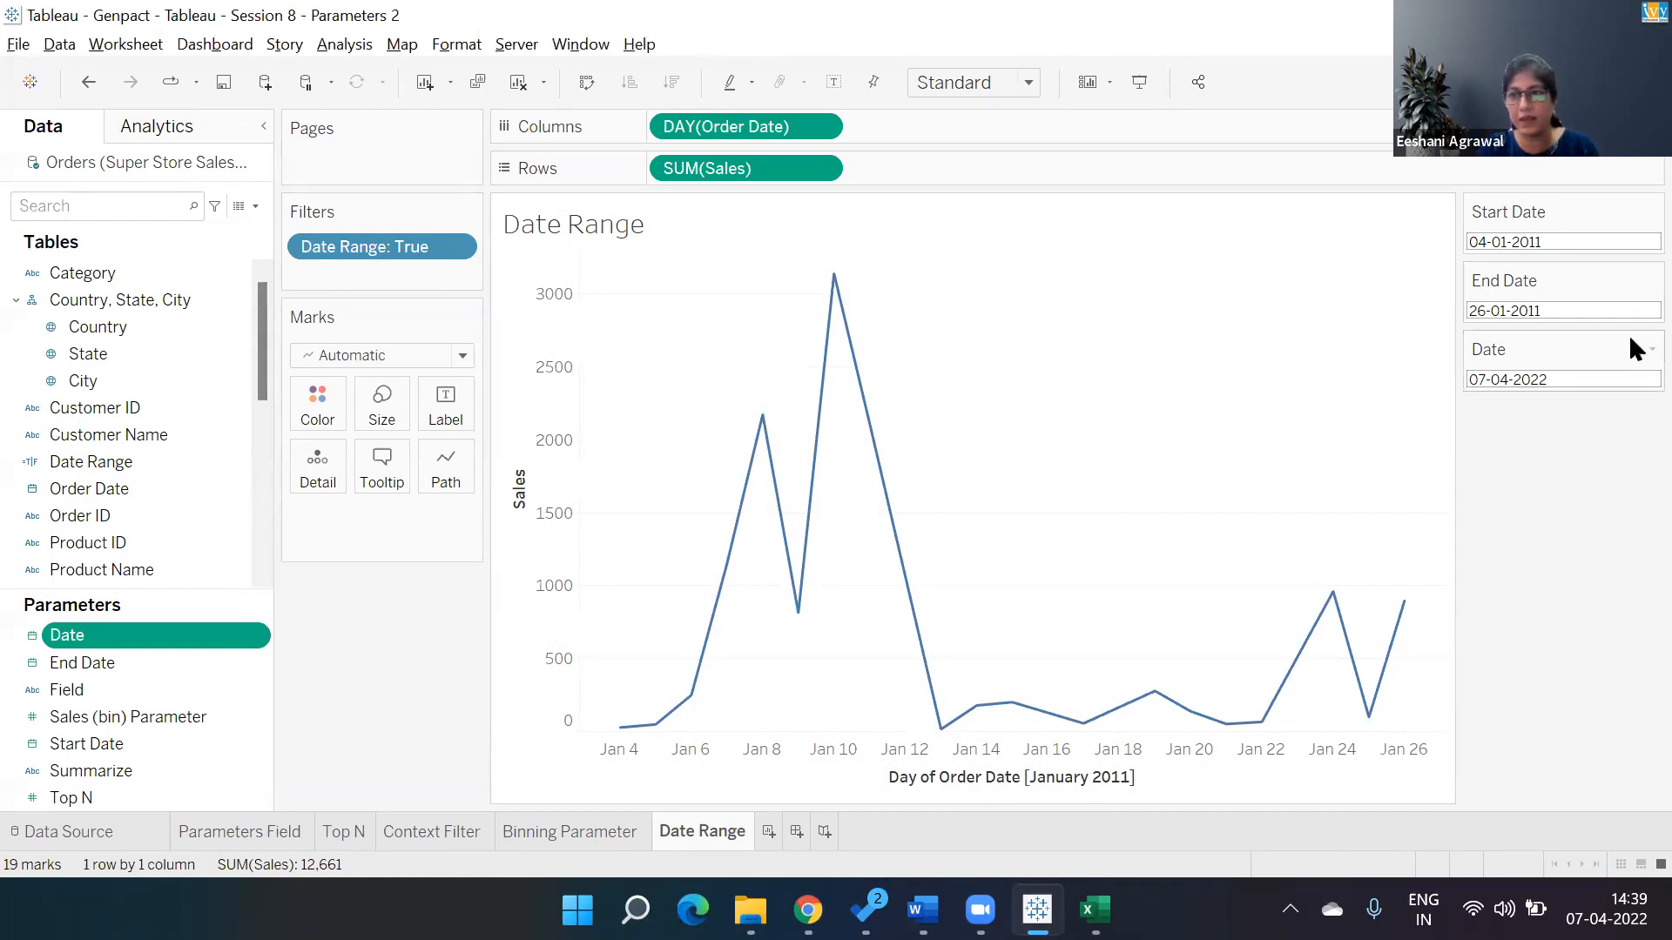
# Hide the Date parameter card and delete the Date parameter.
pyautogui.click(1650, 349)
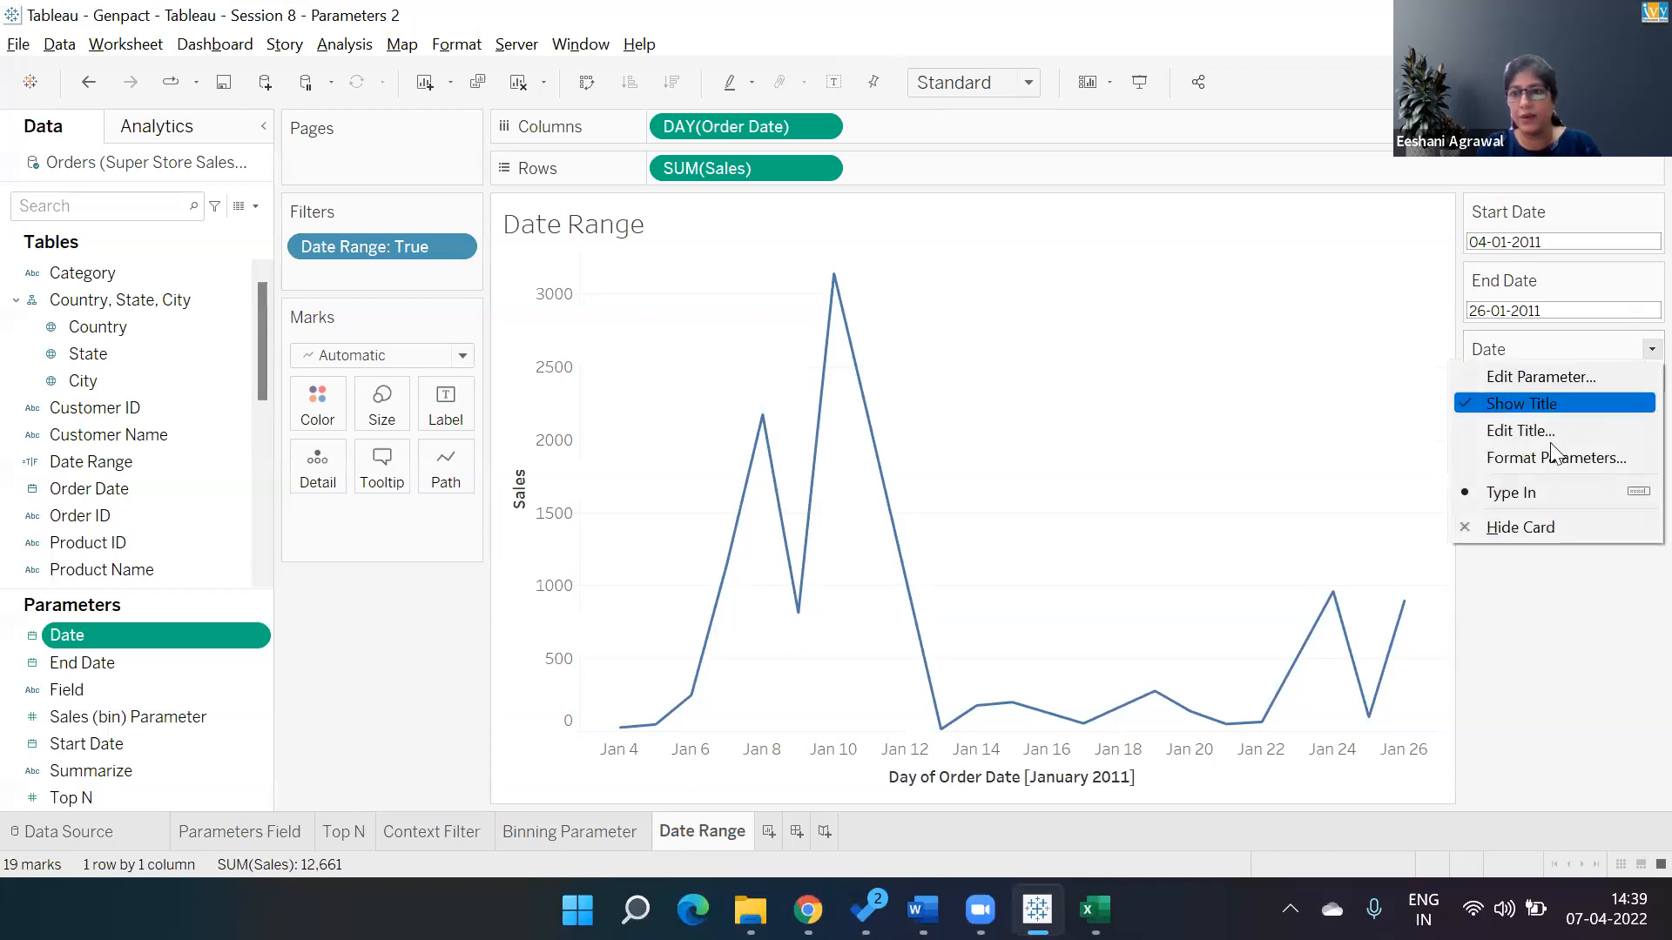
pyautogui.click(1519, 527)
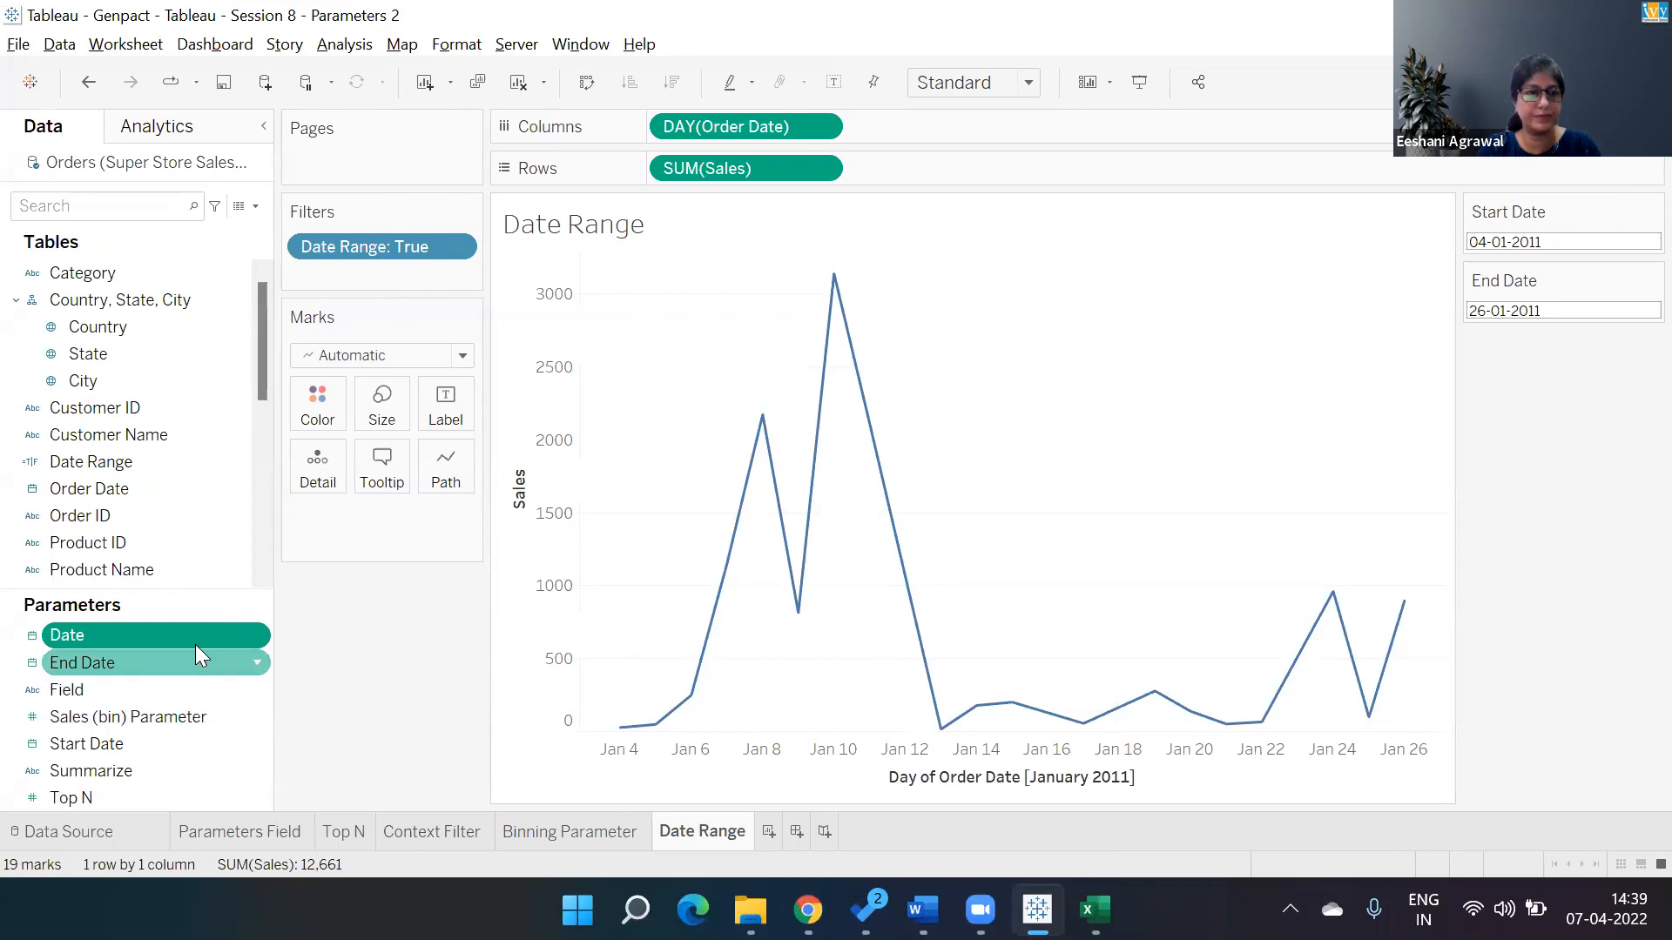
pyautogui.click(254, 637)
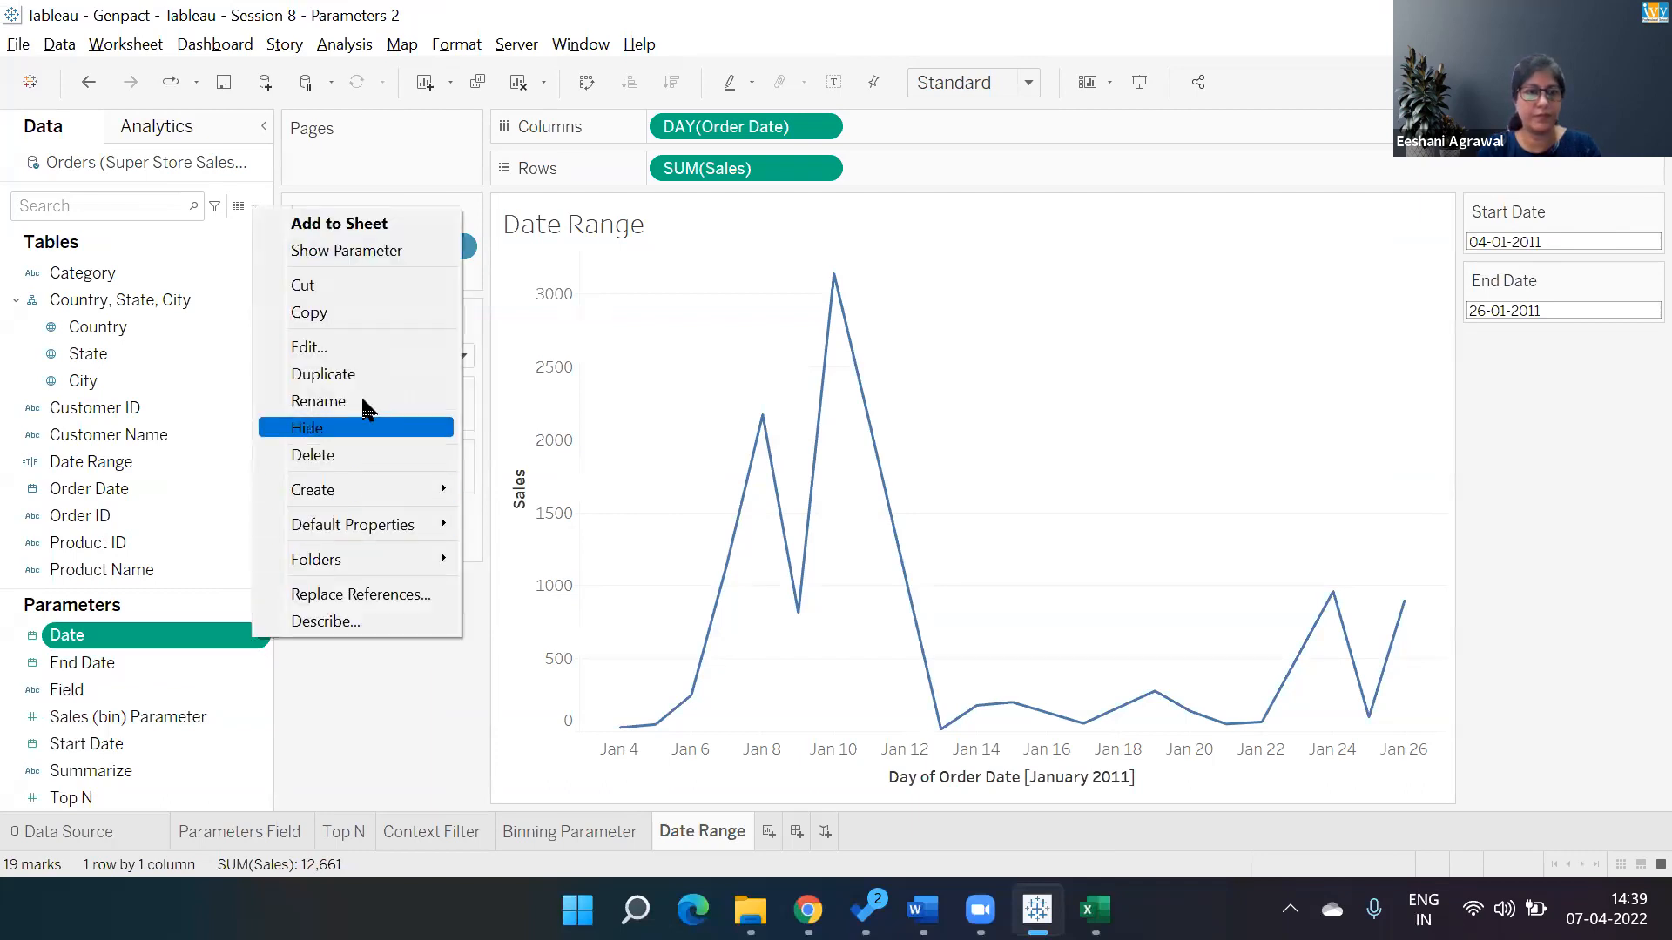
pyautogui.click(332, 459)
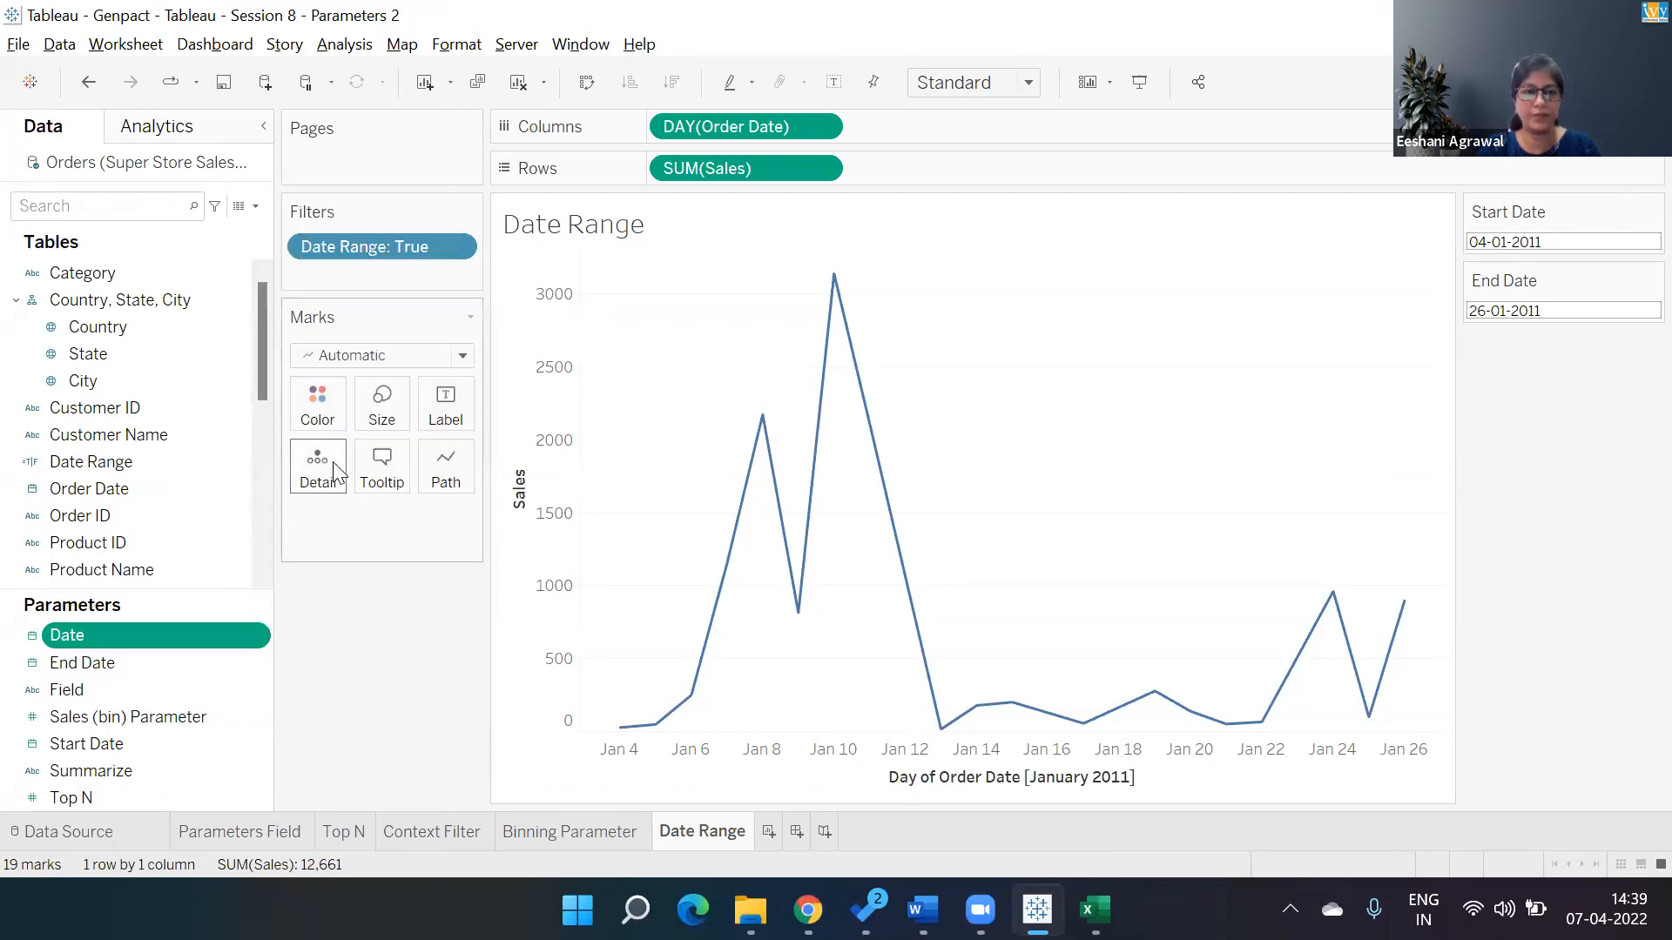
# Add a new worksheet and rename it Sorting Parameter.
pyautogui.click(754, 118)
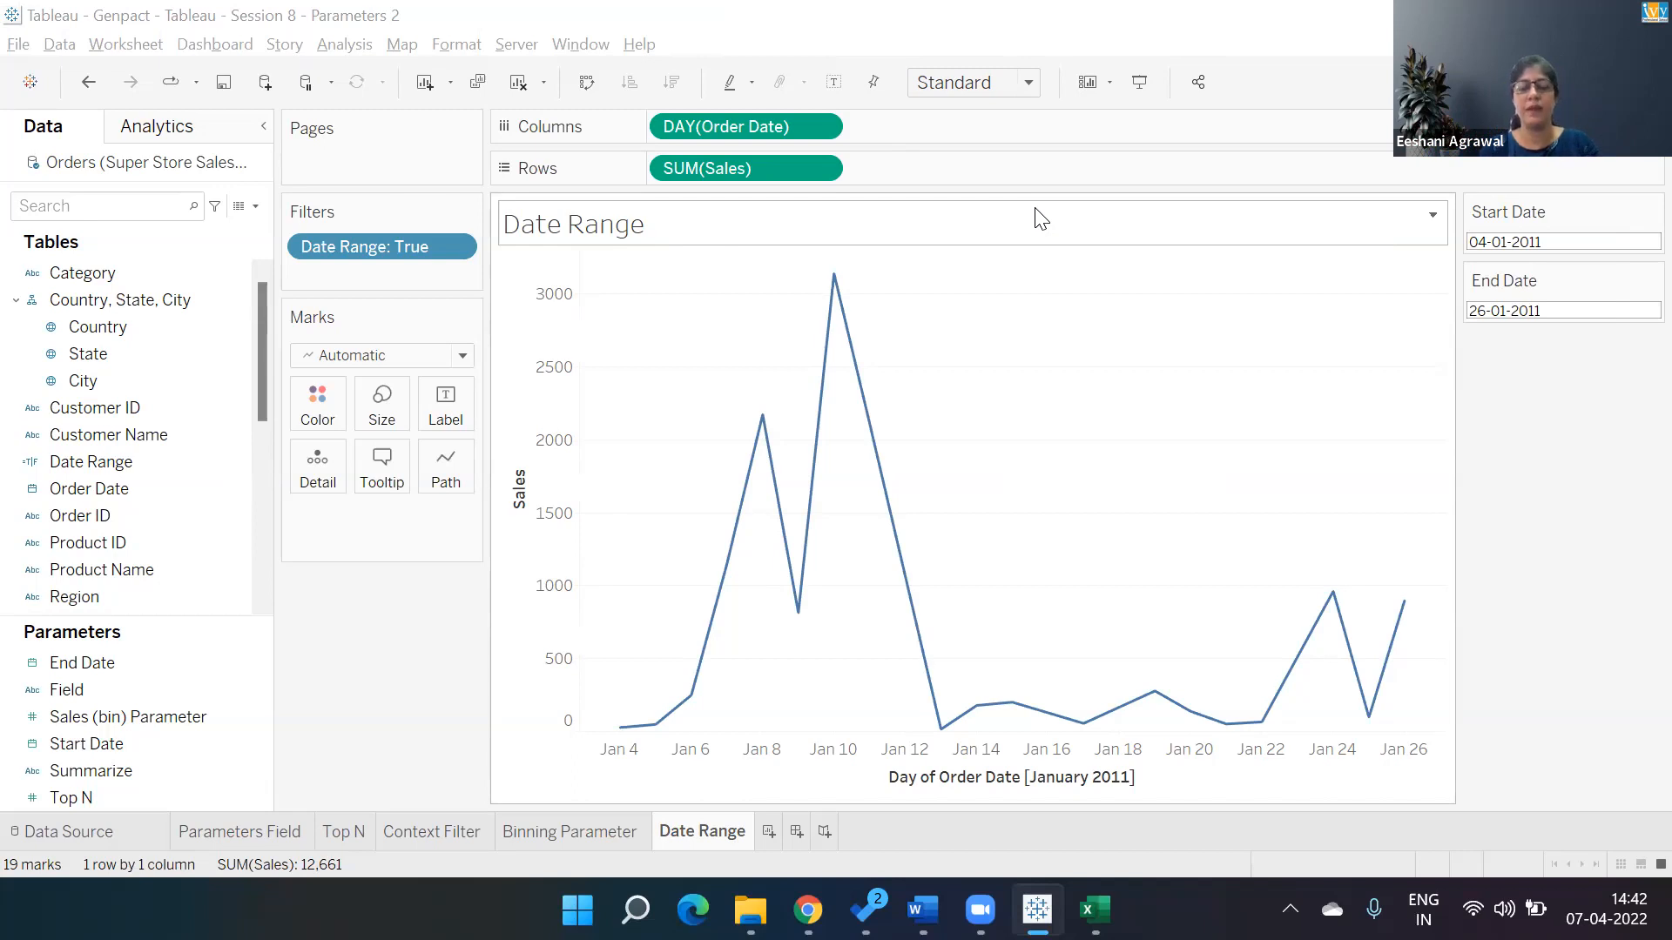
pyautogui.click(777, 830)
pyautogui.doubleClick(777, 831)
pyautogui.write('Sorting Para')
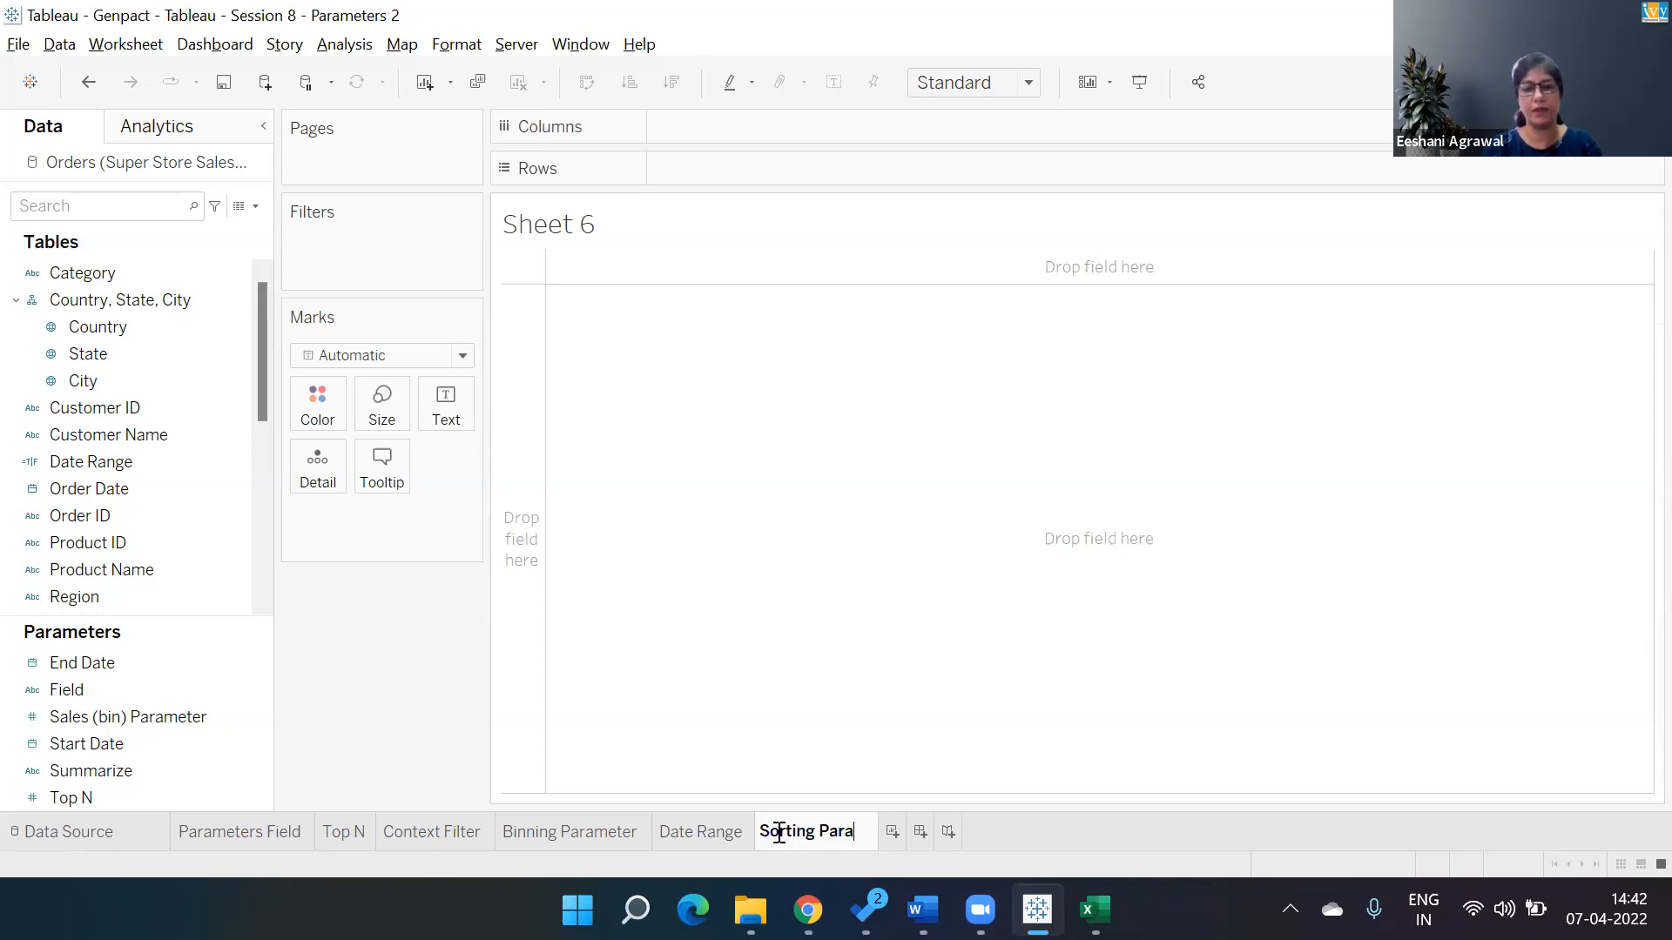
pyautogui.write('meter')
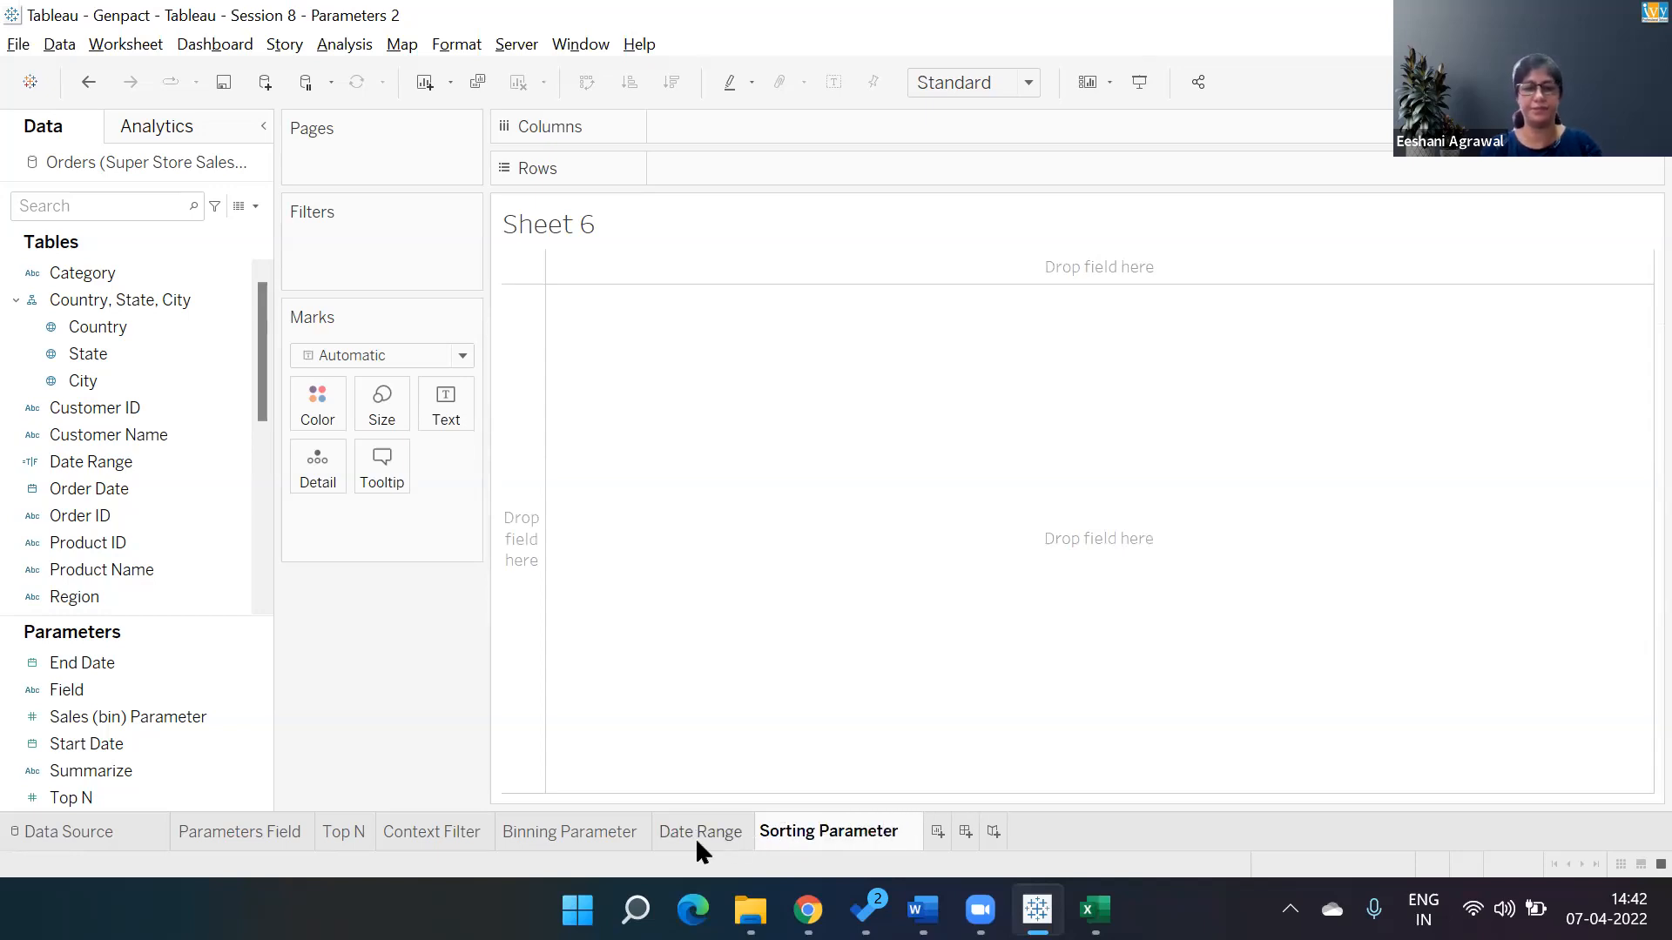
# Switch to the Date Range sheet and open the Date Range calculated field's formula for review.
pyautogui.click(695, 834)
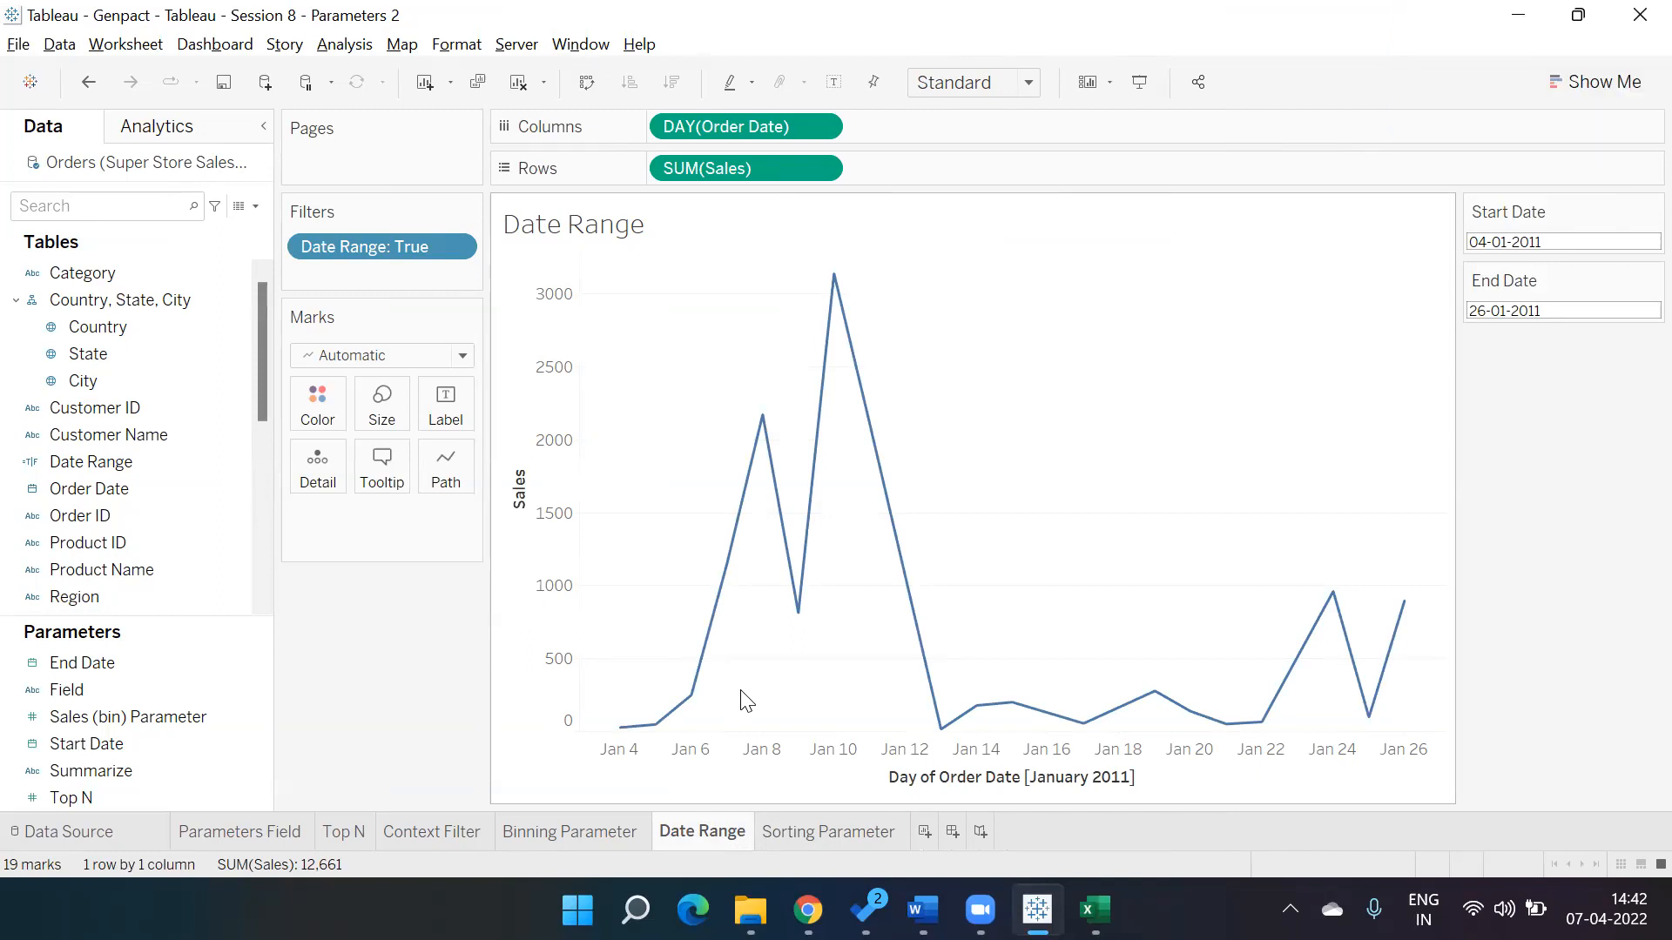
pyautogui.rightClick(122, 467)
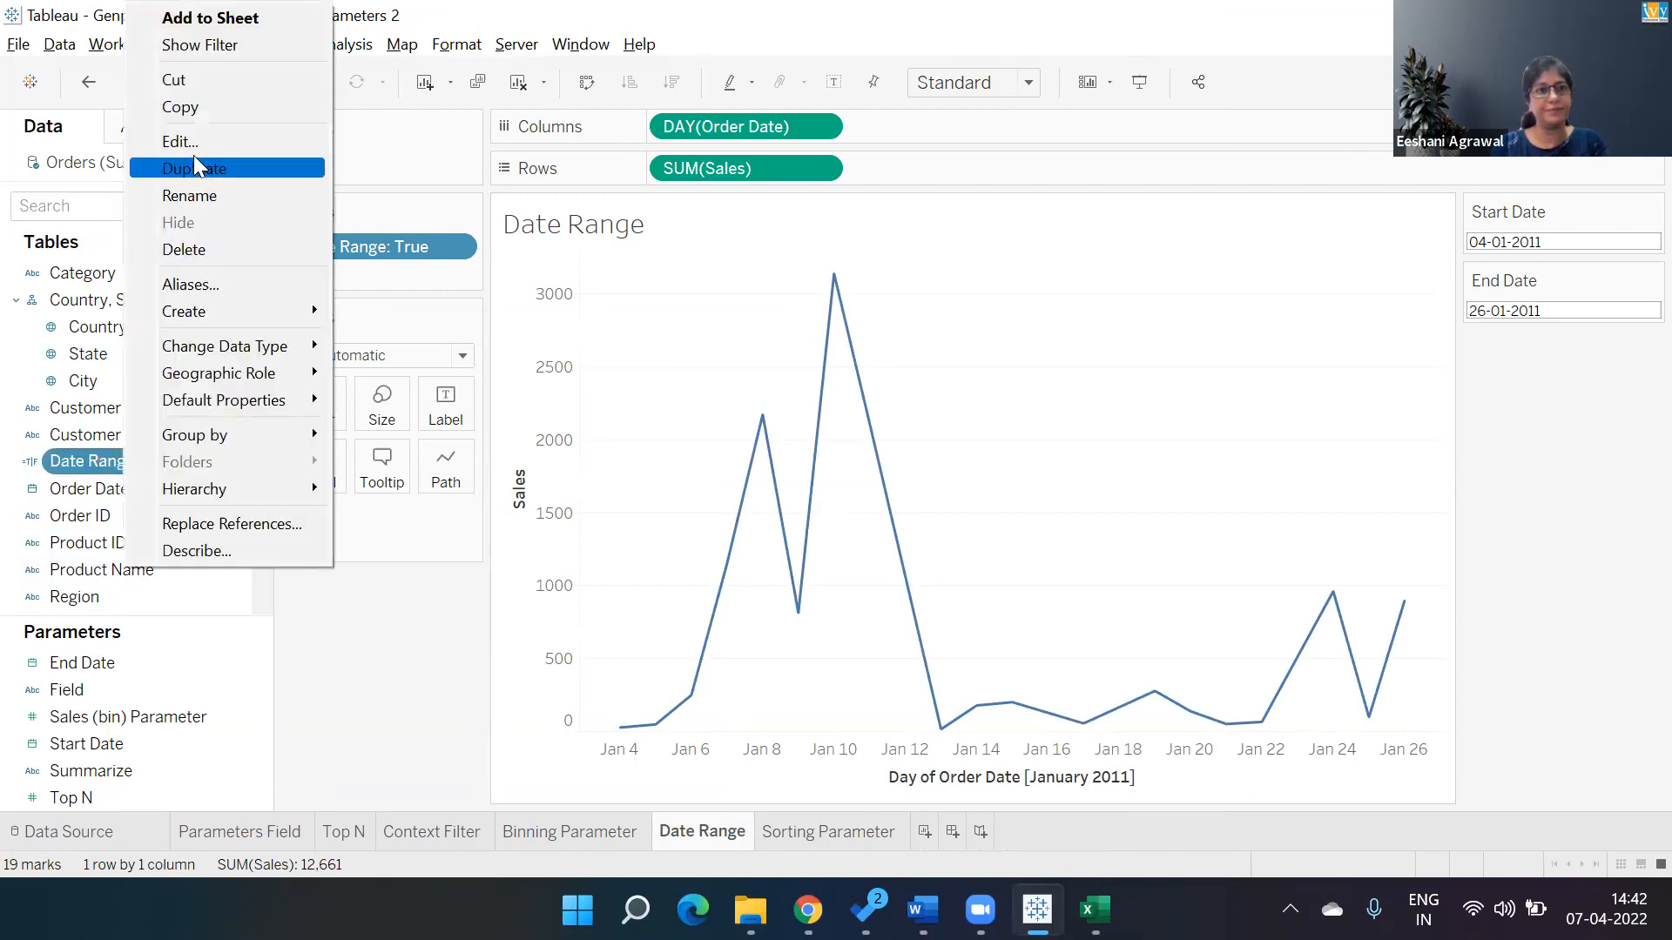
pyautogui.click(193, 150)
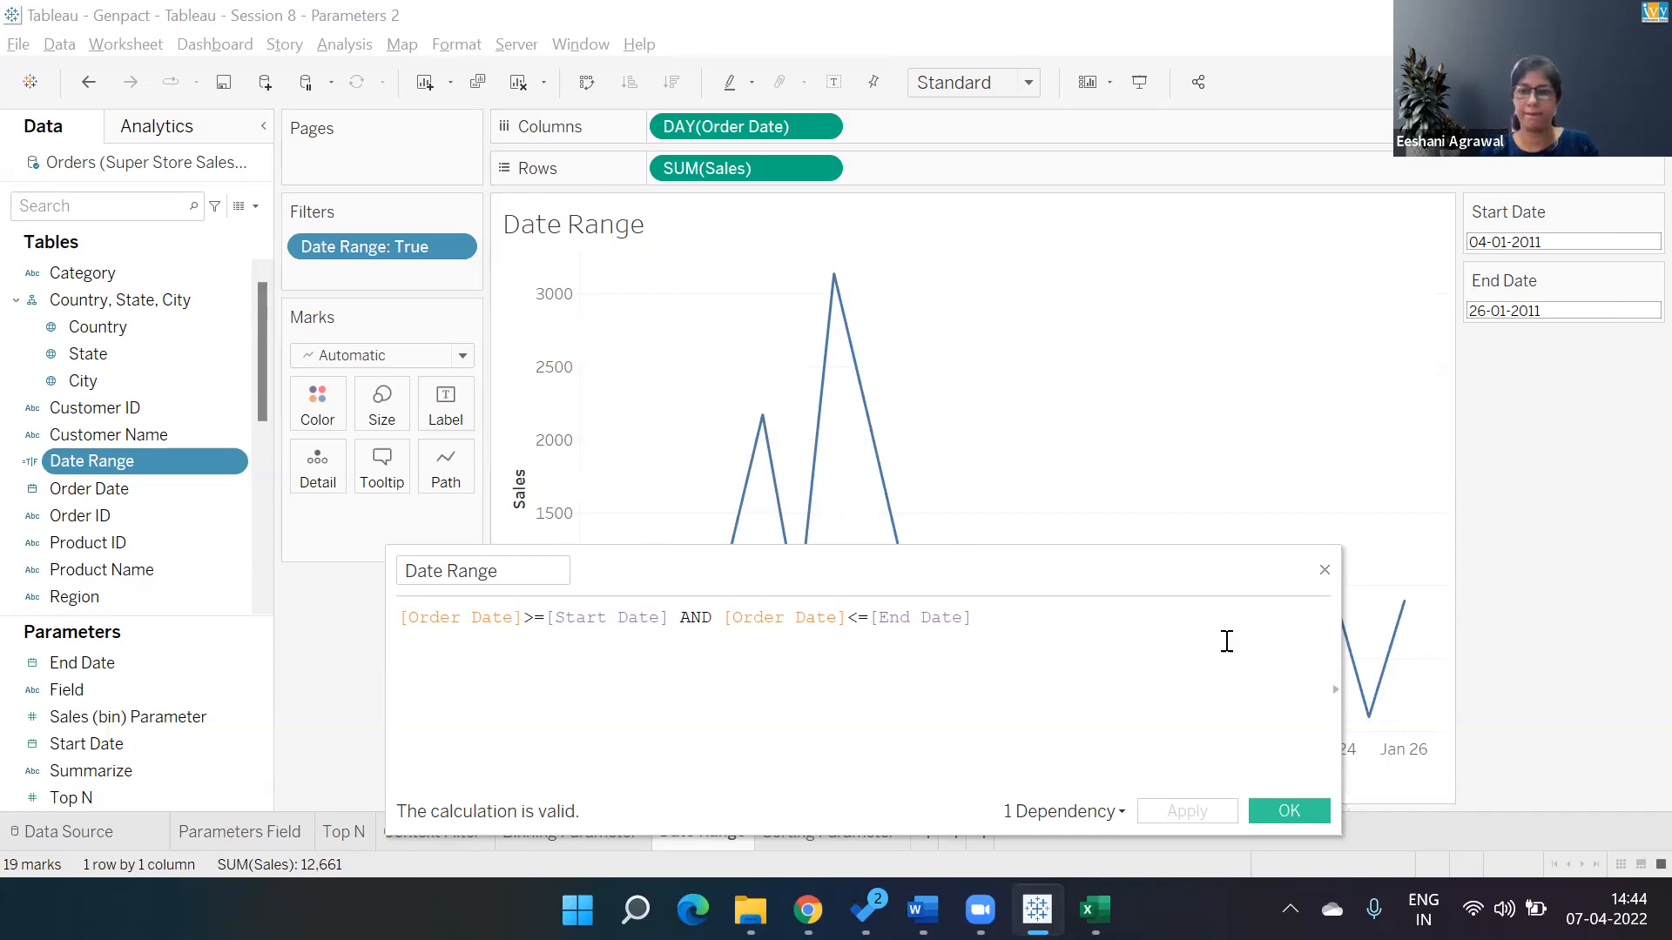
pyautogui.click(1324, 571)
# Remove the Date Range filter and add it back to Filters, keeping only the True value.
pyautogui.click(454, 250)
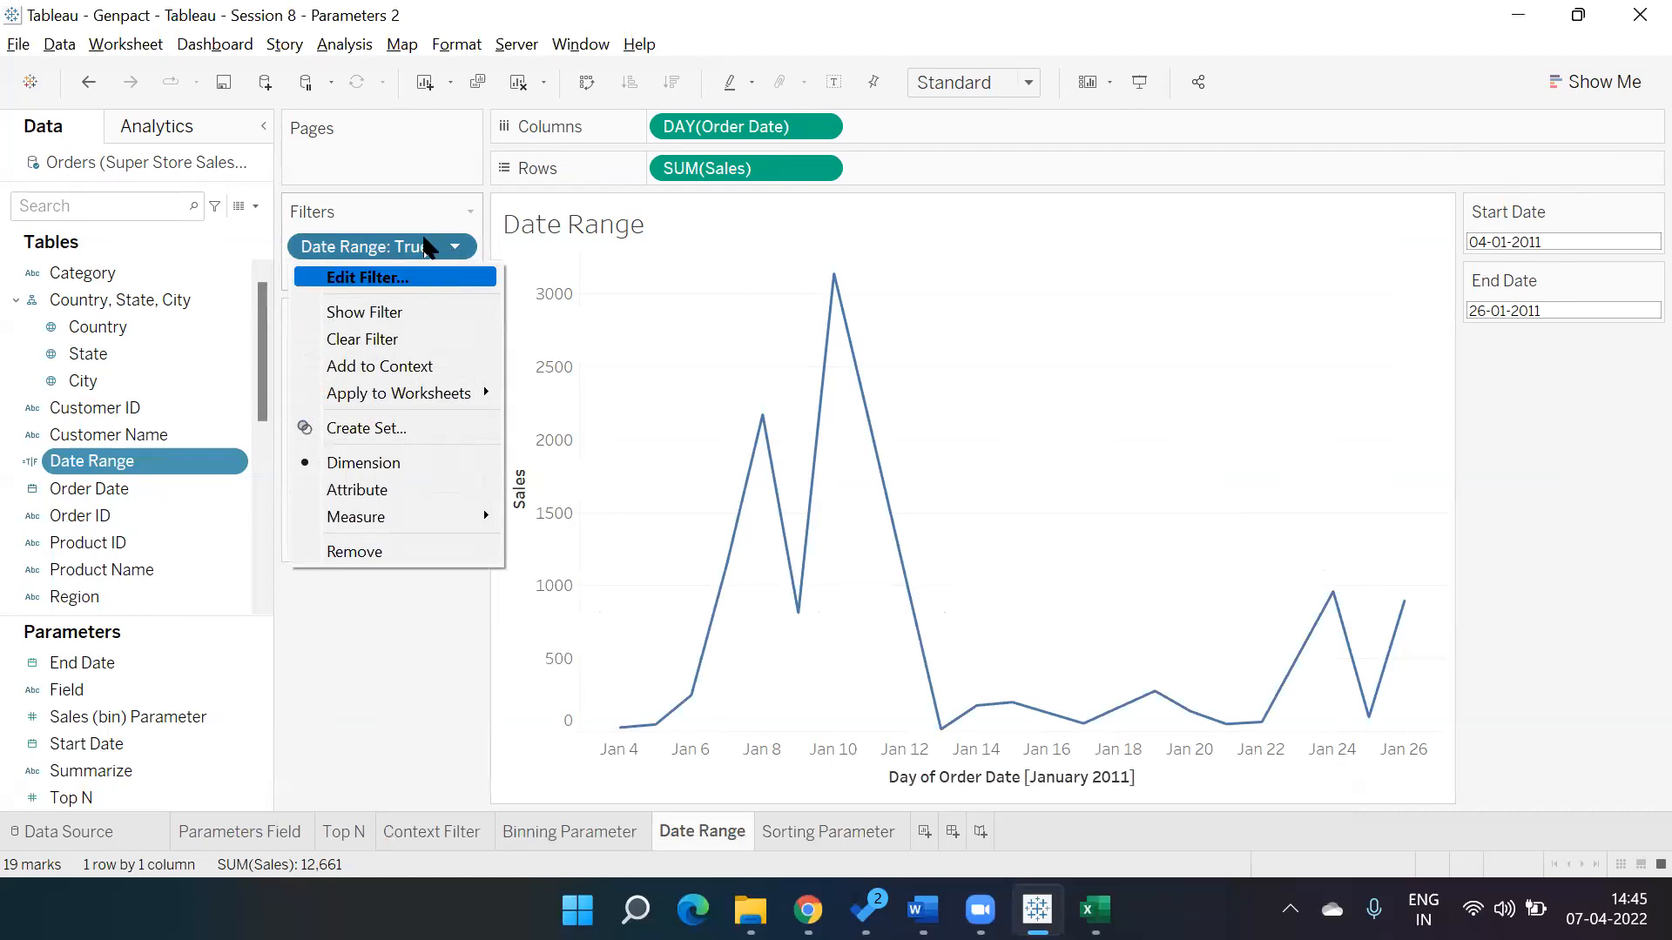
pyautogui.click(421, 601)
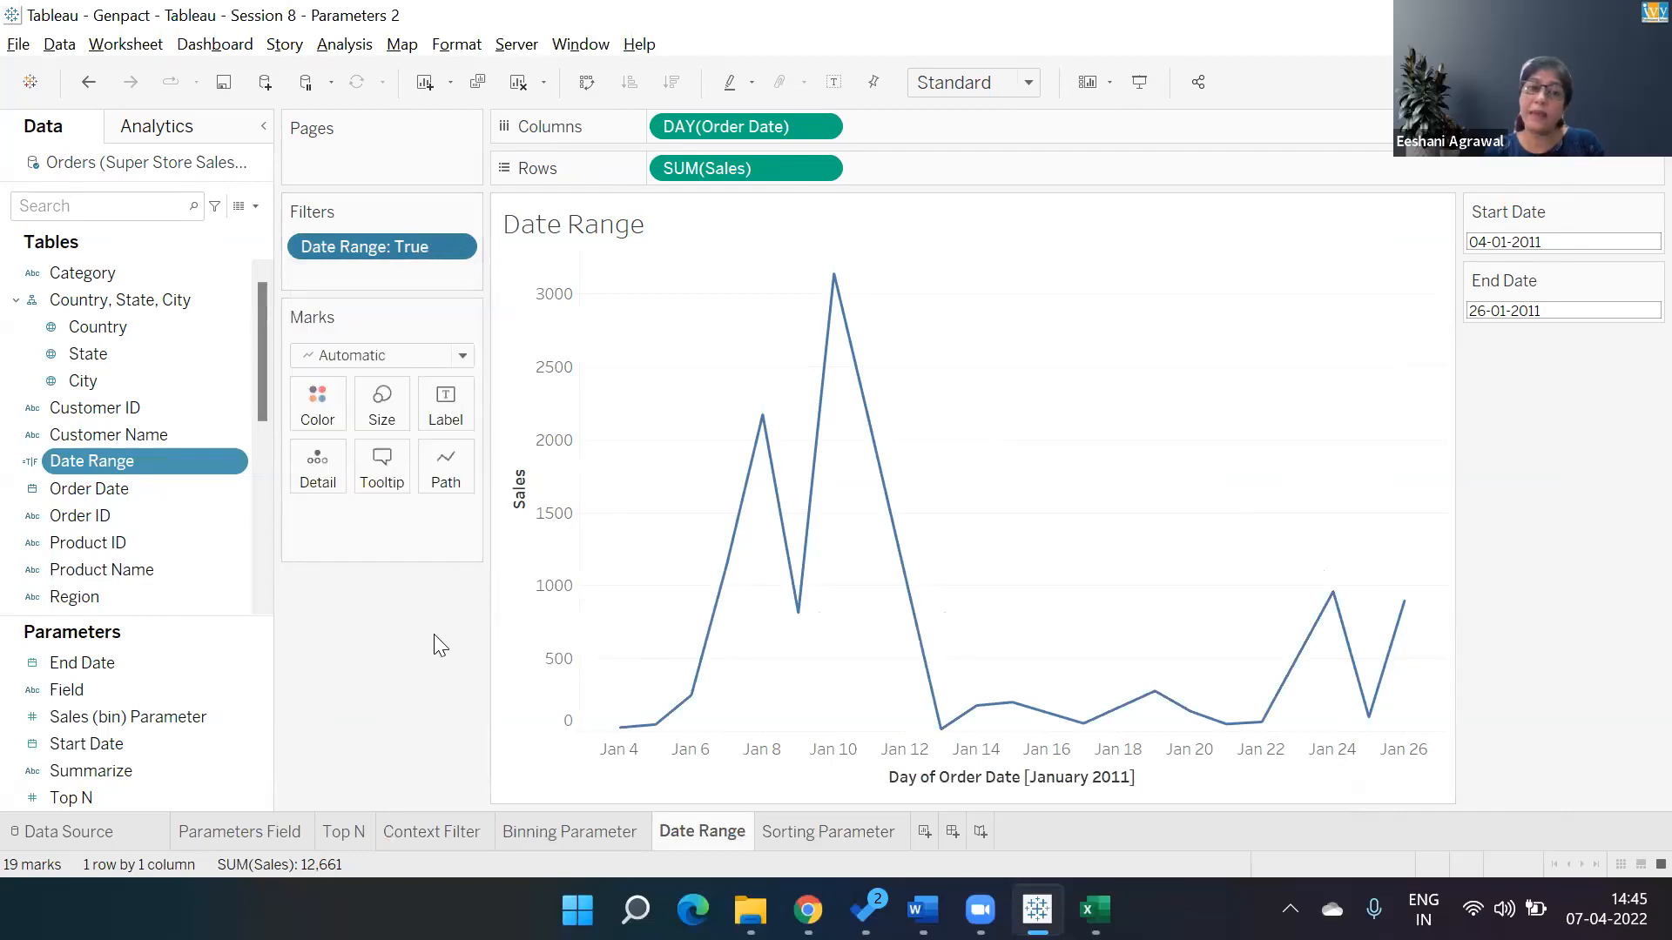
pyautogui.moveTo(370, 253); pyautogui.dragTo(305, 626)
pyautogui.moveTo(118, 464)
pyautogui.mouseDown()
pyautogui.moveTo(383, 209)
pyautogui.moveTo(359, 254)
pyautogui.mouseUp()
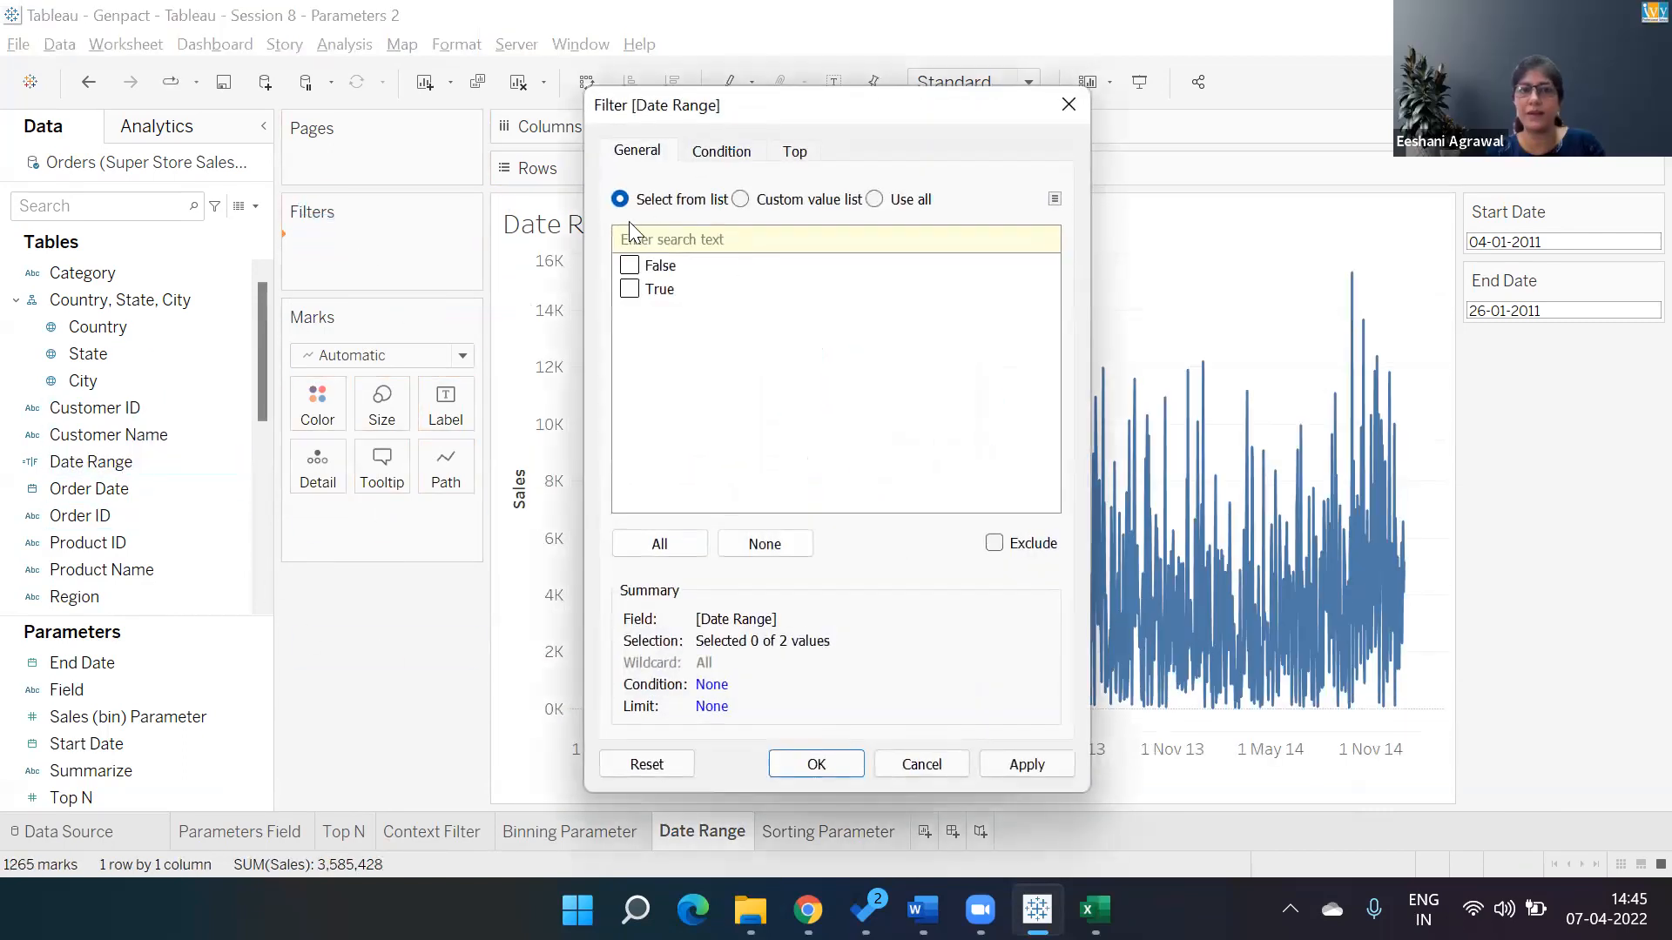
pyautogui.click(629, 290)
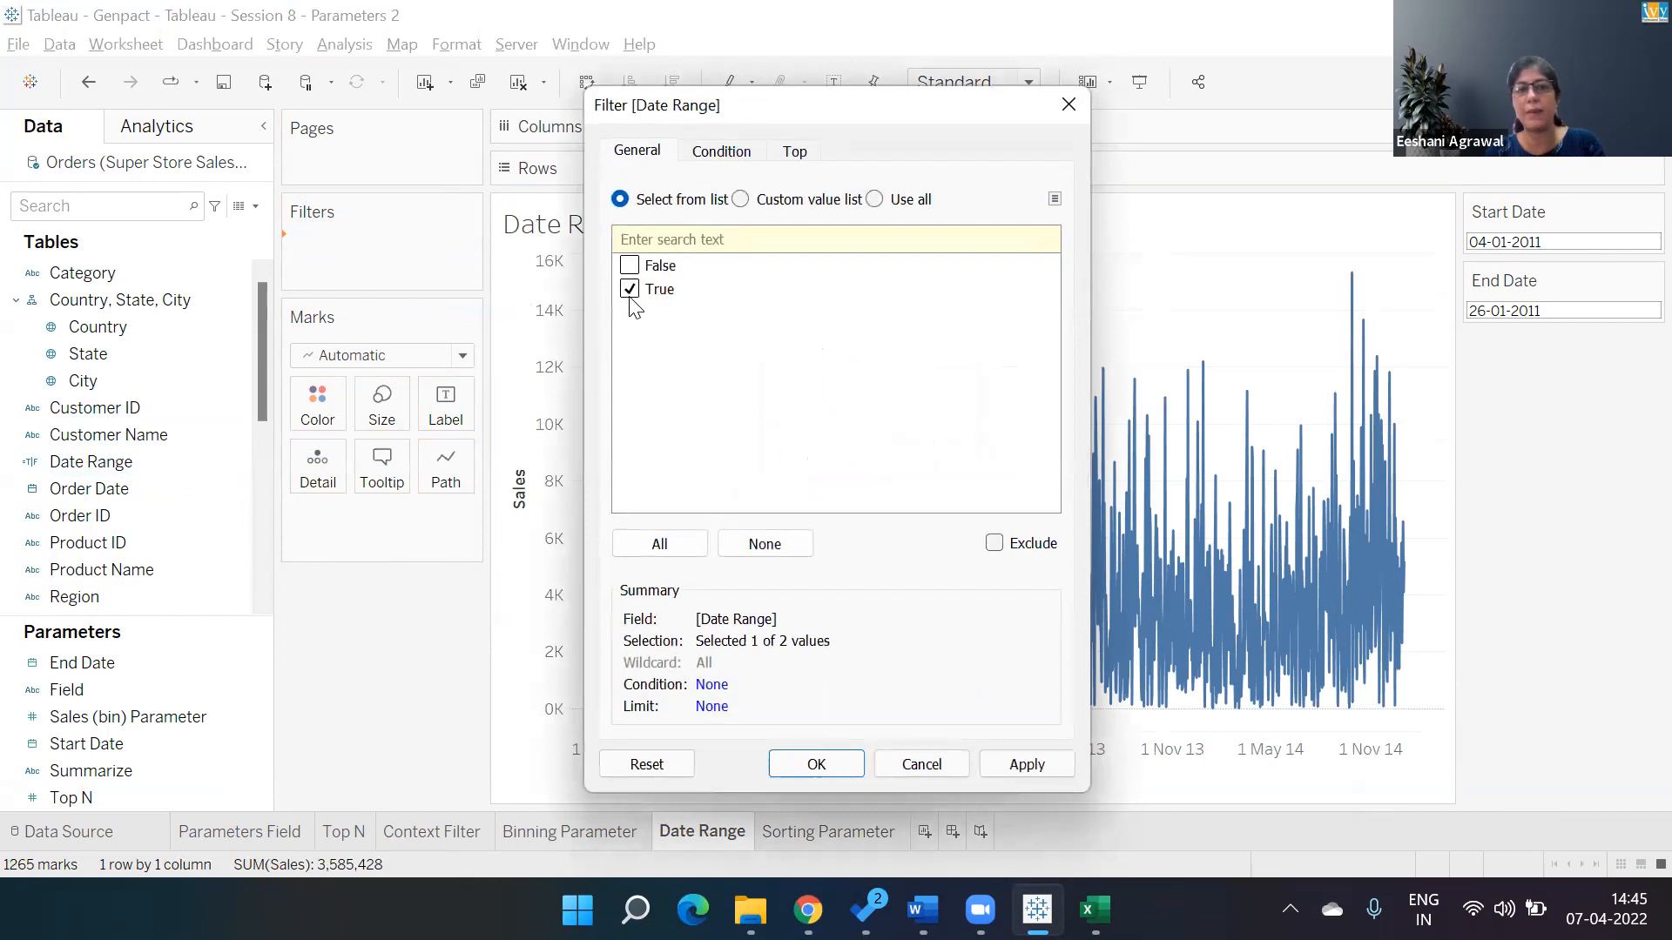
pyautogui.click(850, 770)
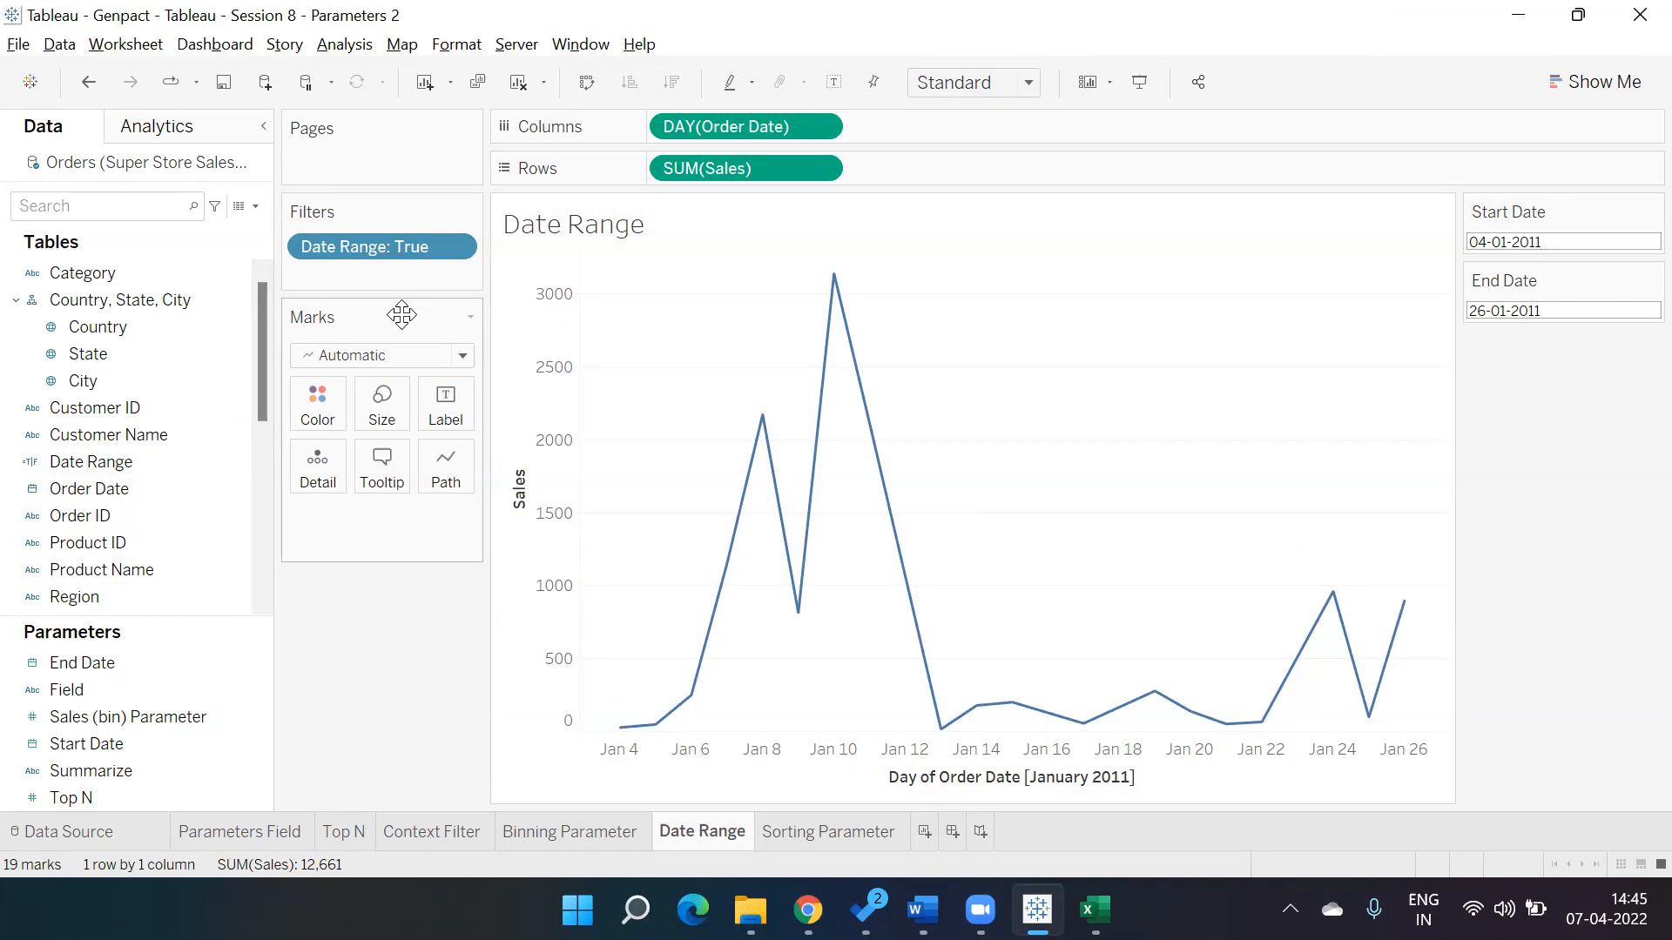
# Reopen the Date Range calculated field to review its formula once more, then close it.
pyautogui.rightClick(207, 460)
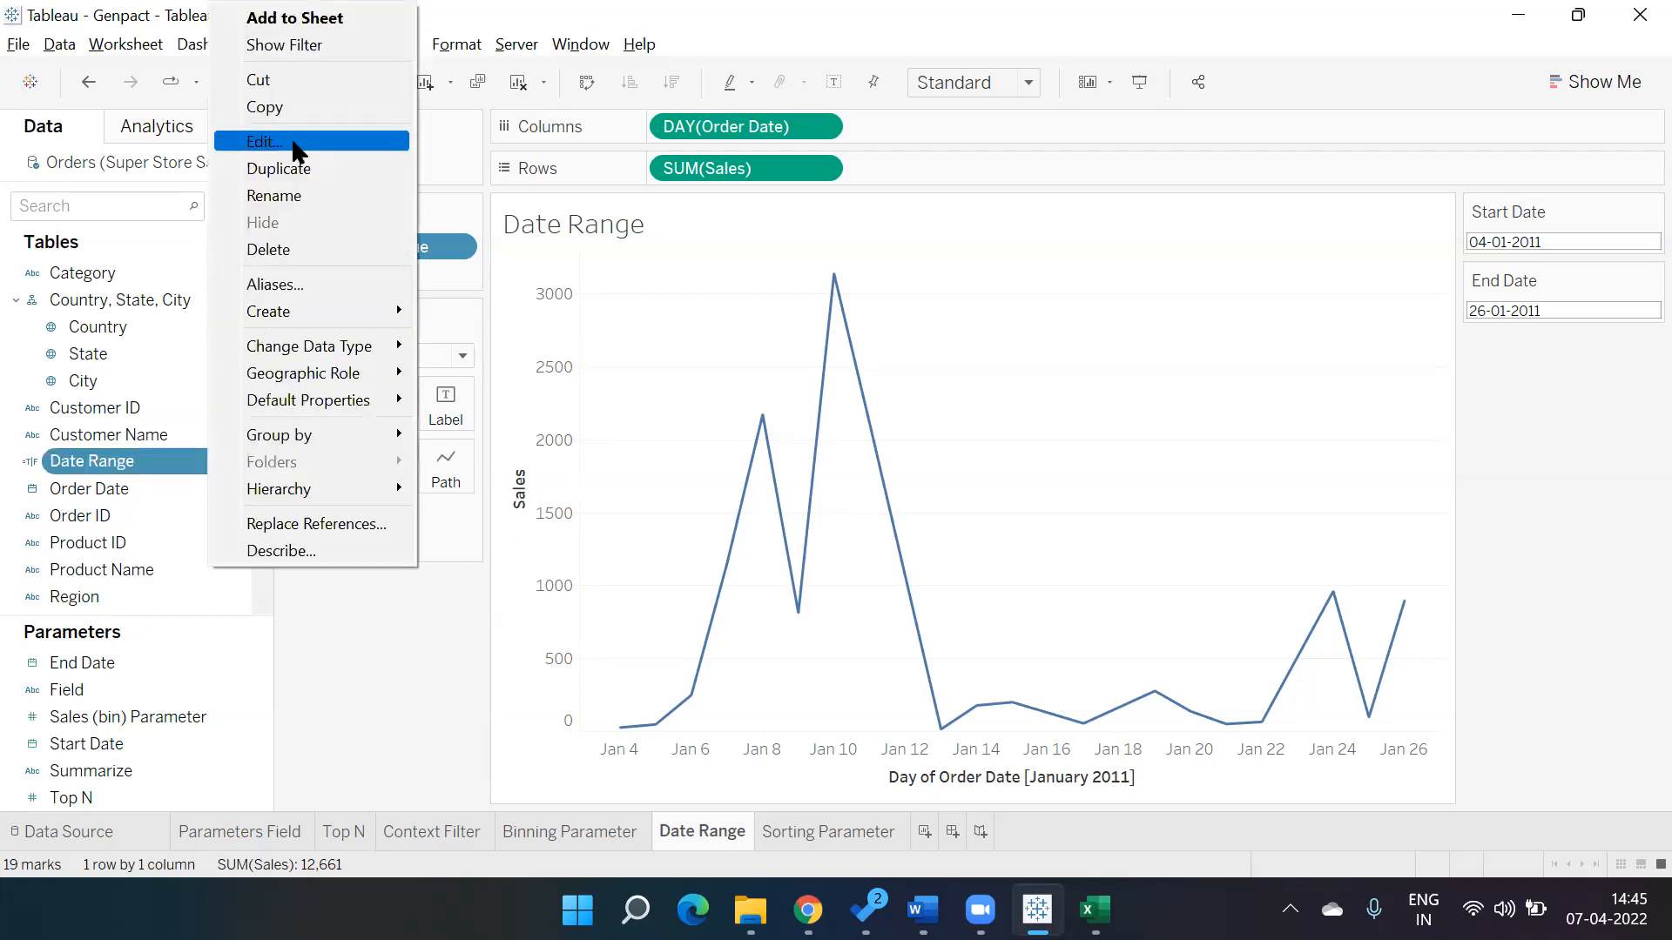
pyautogui.click(296, 144)
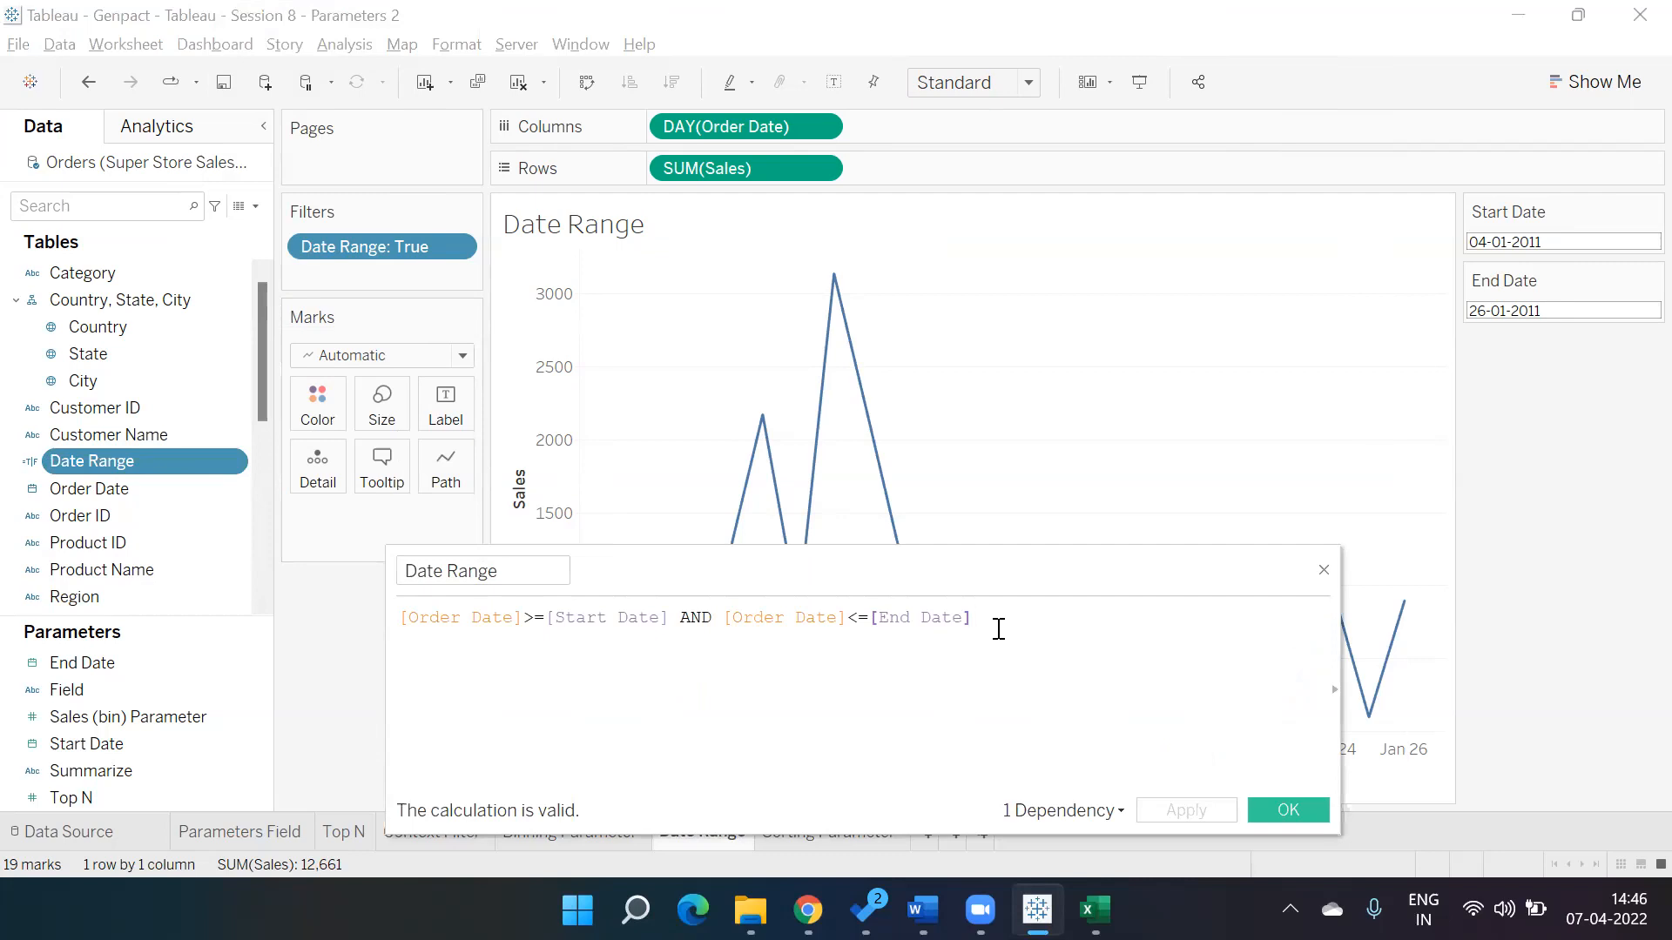
pyautogui.click(1322, 570)
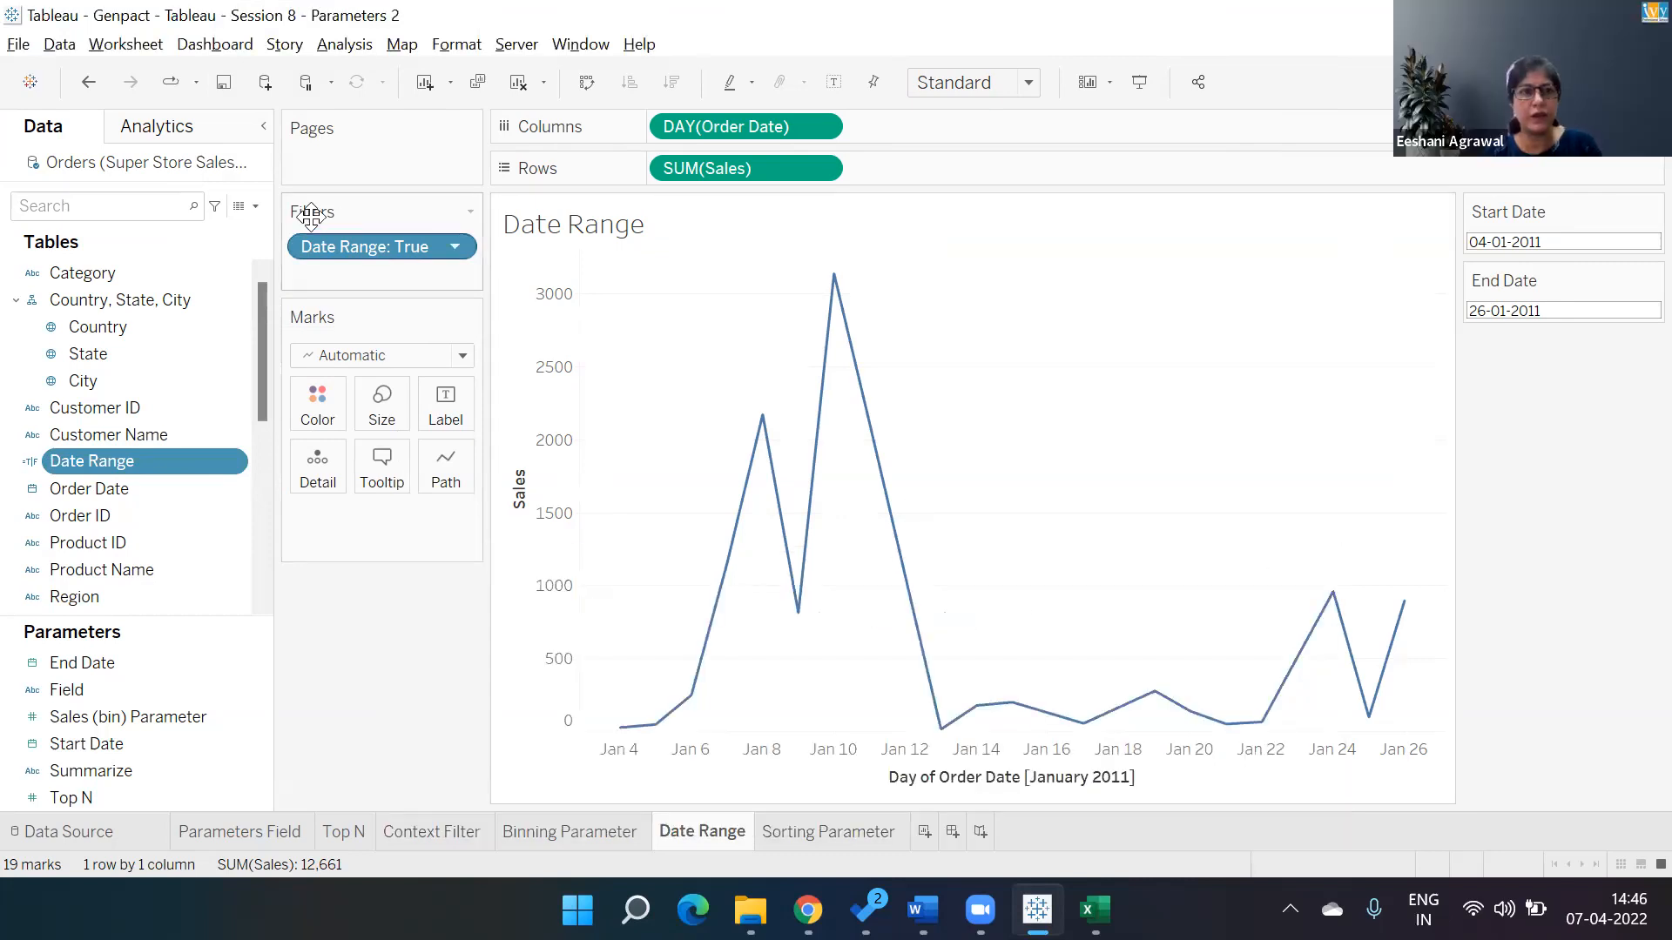
pyautogui.click(255, 206)
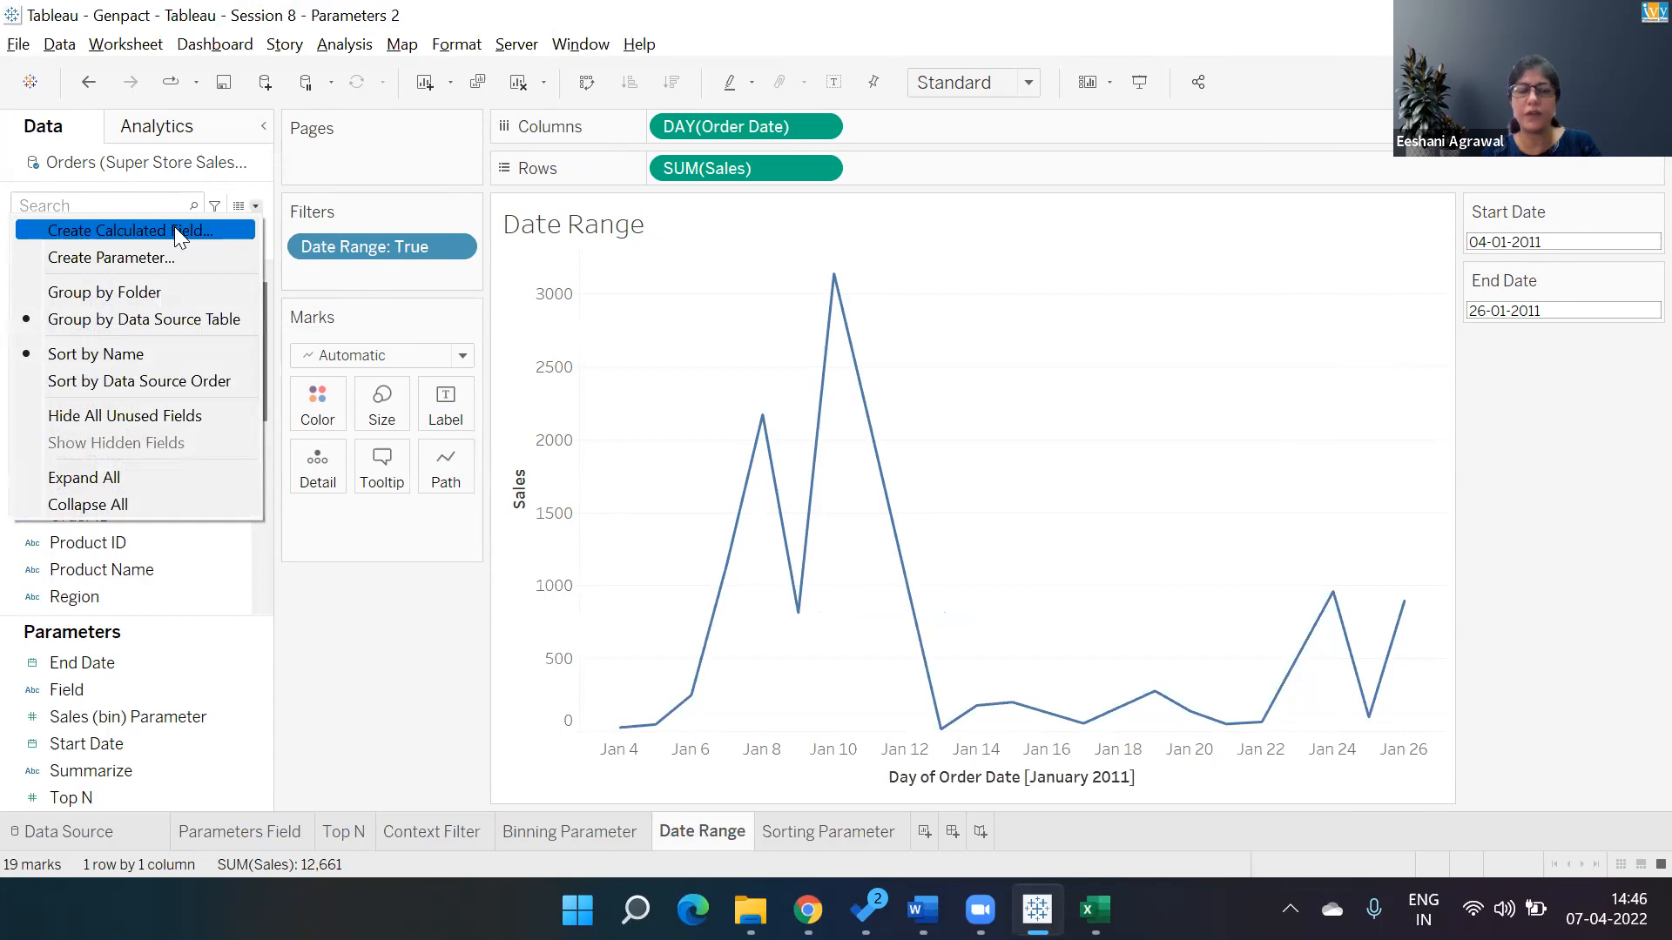
pyautogui.click(180, 232)
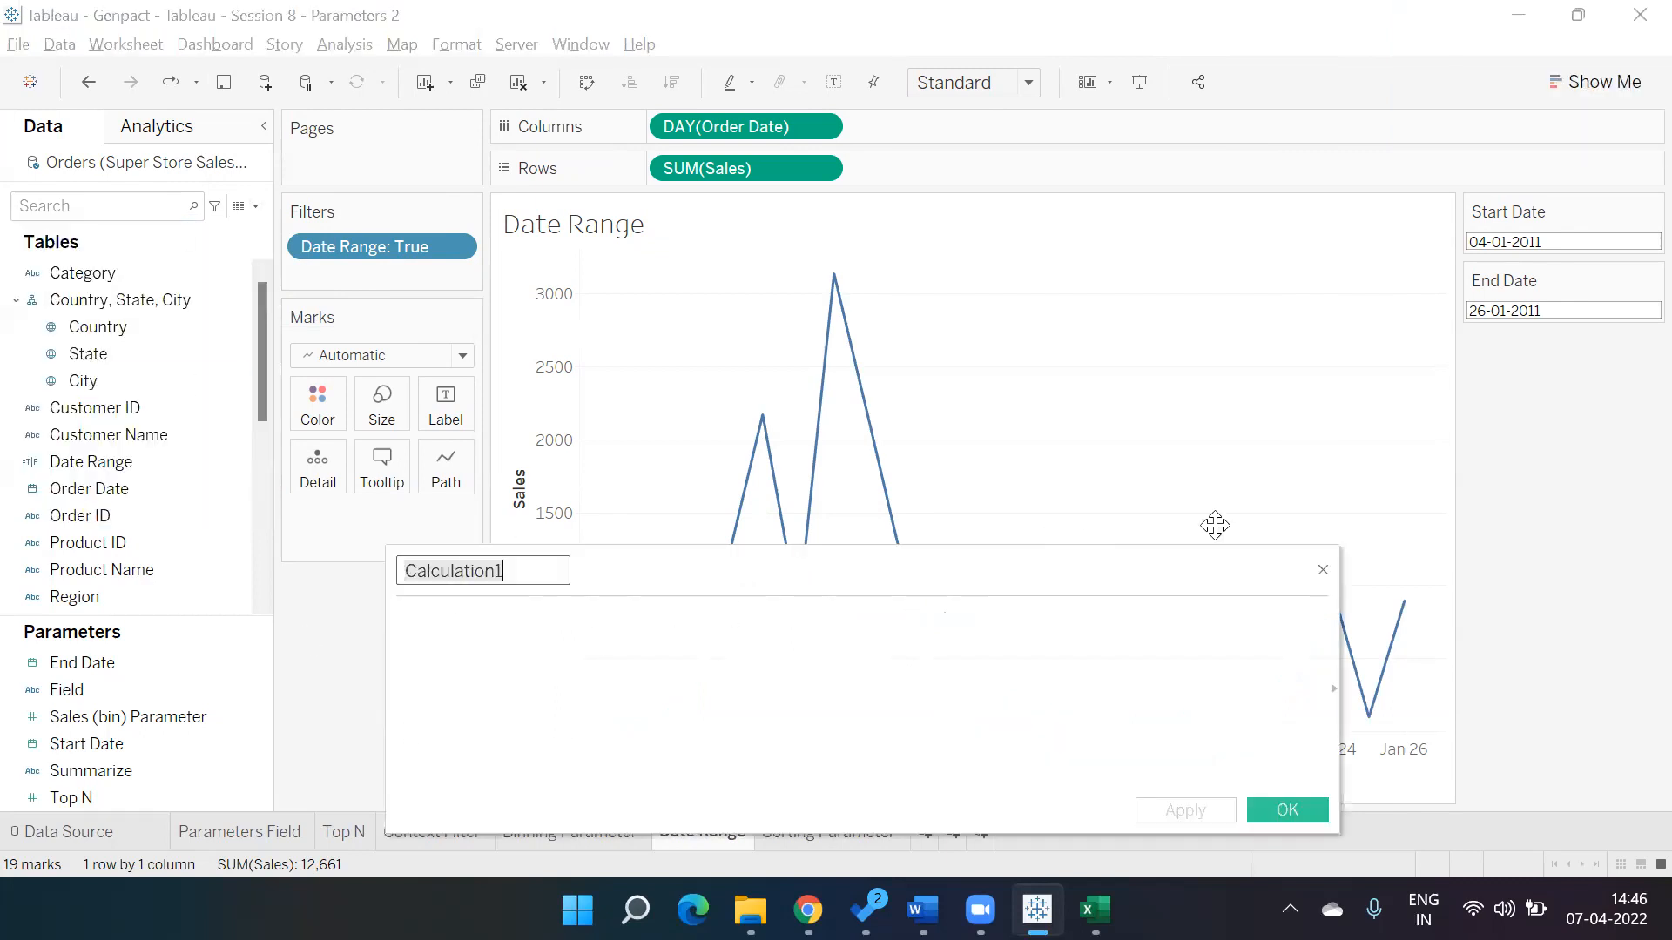
pyautogui.click(1322, 571)
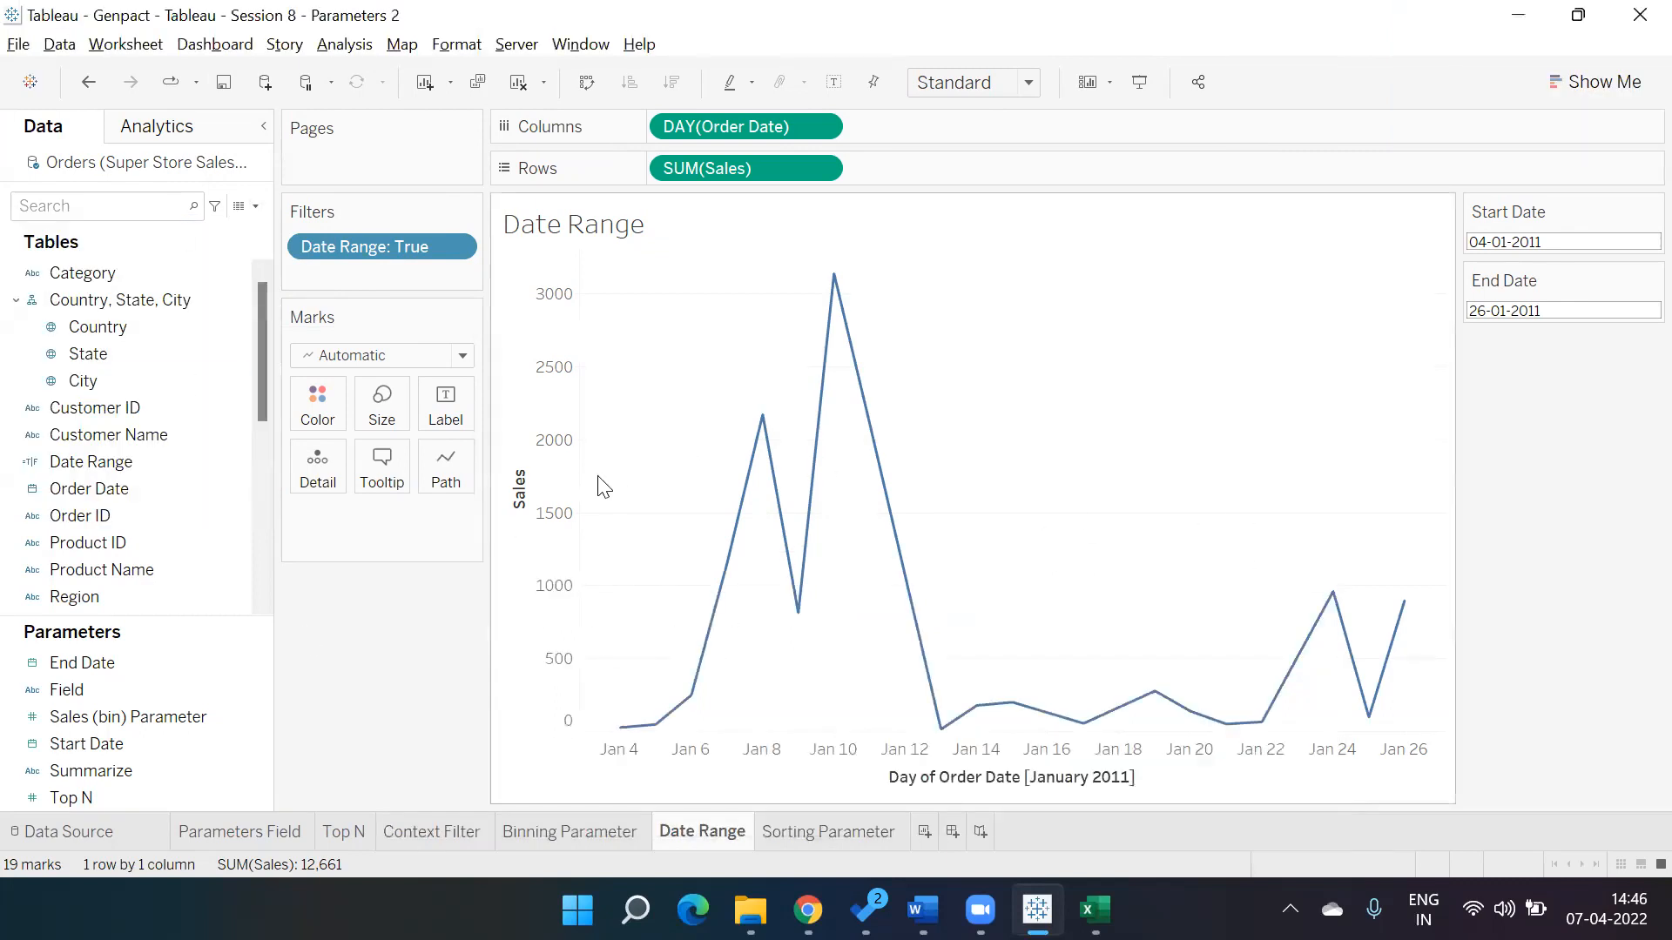
# On the Sorting Parameter sheet, build a horizontal bar chart of Quantity and Sales by Sub-Category.
pyautogui.click(812, 841)
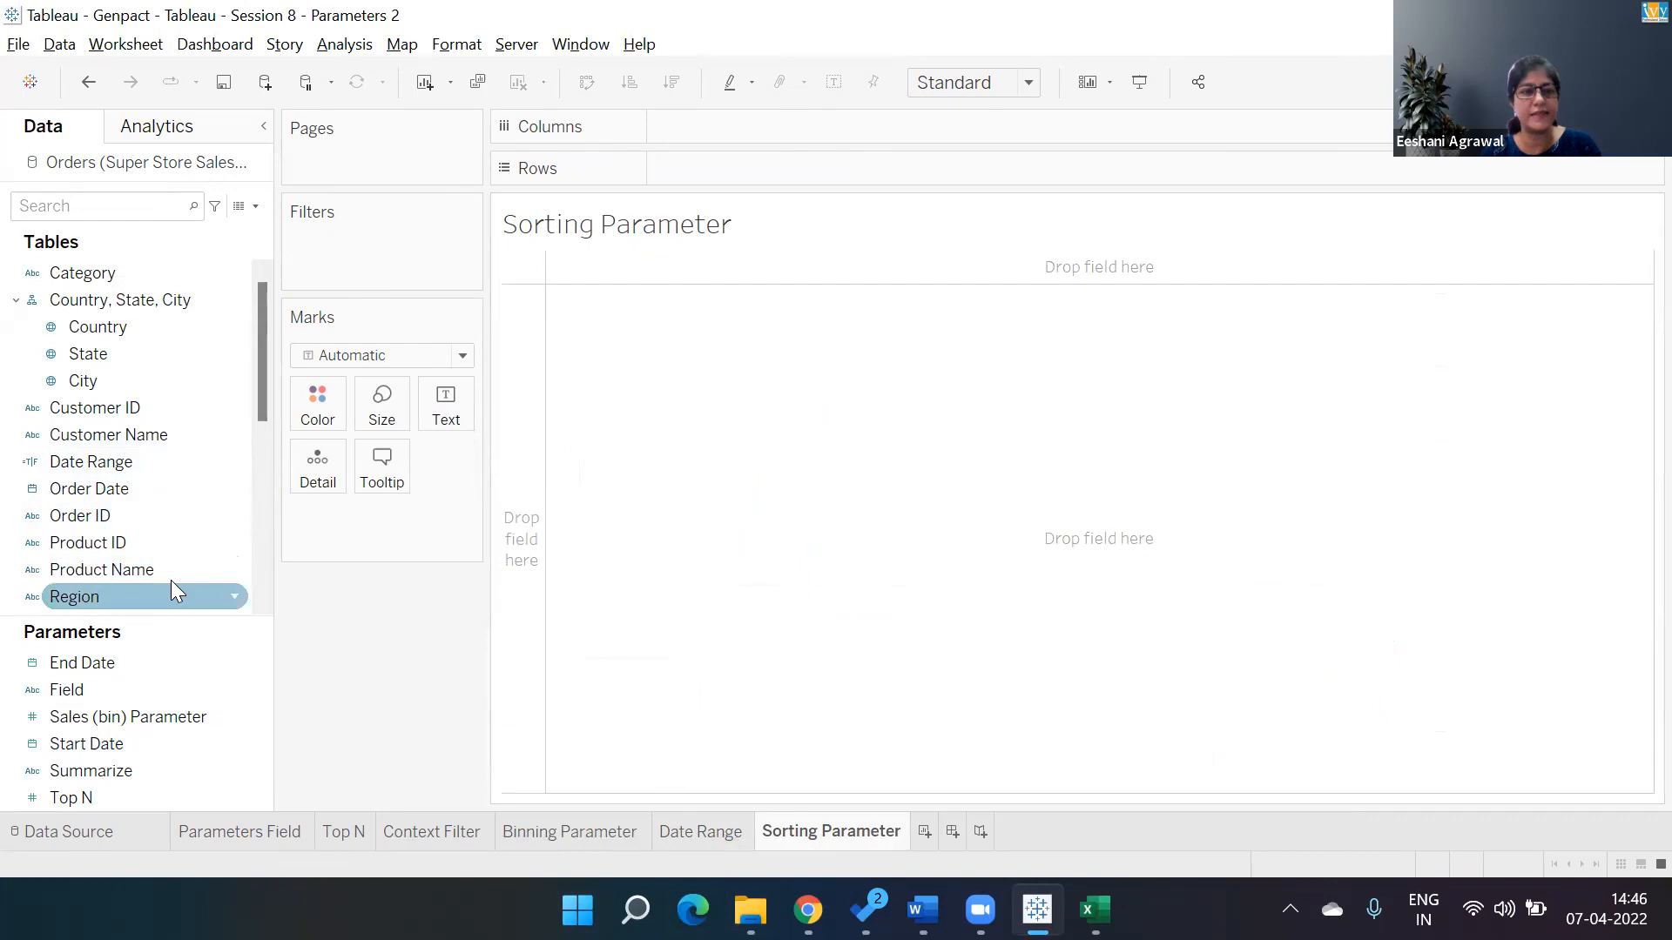
pyautogui.moveTo(261, 374); pyautogui.dragTo(261, 447)
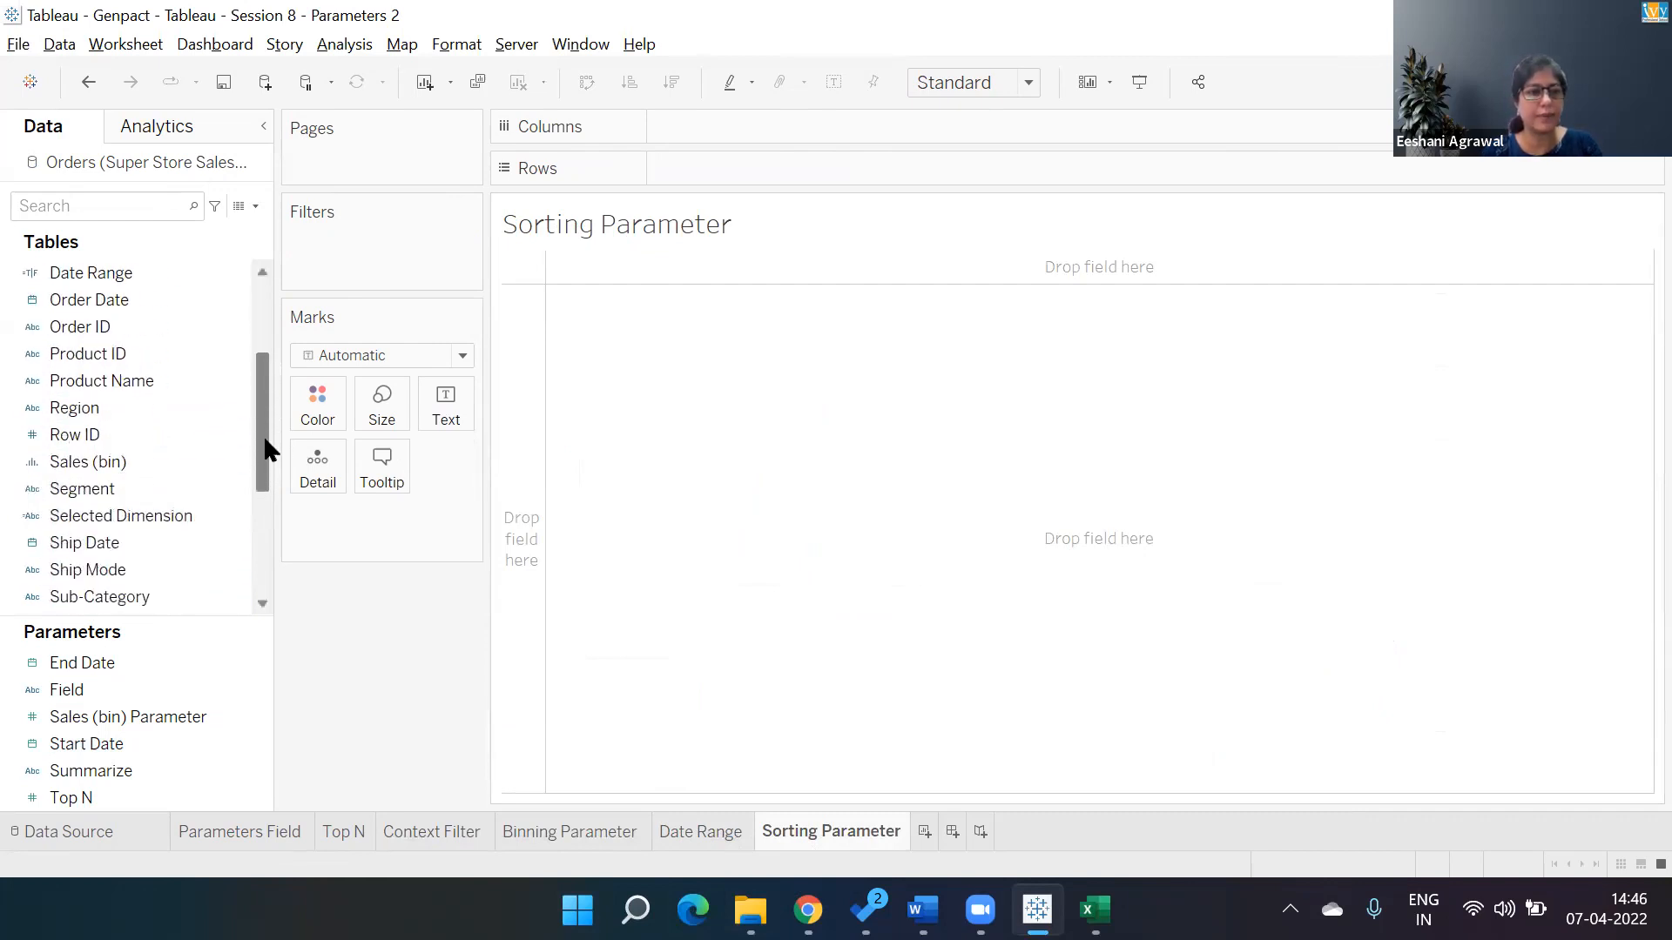
pyautogui.doubleClick(98, 591)
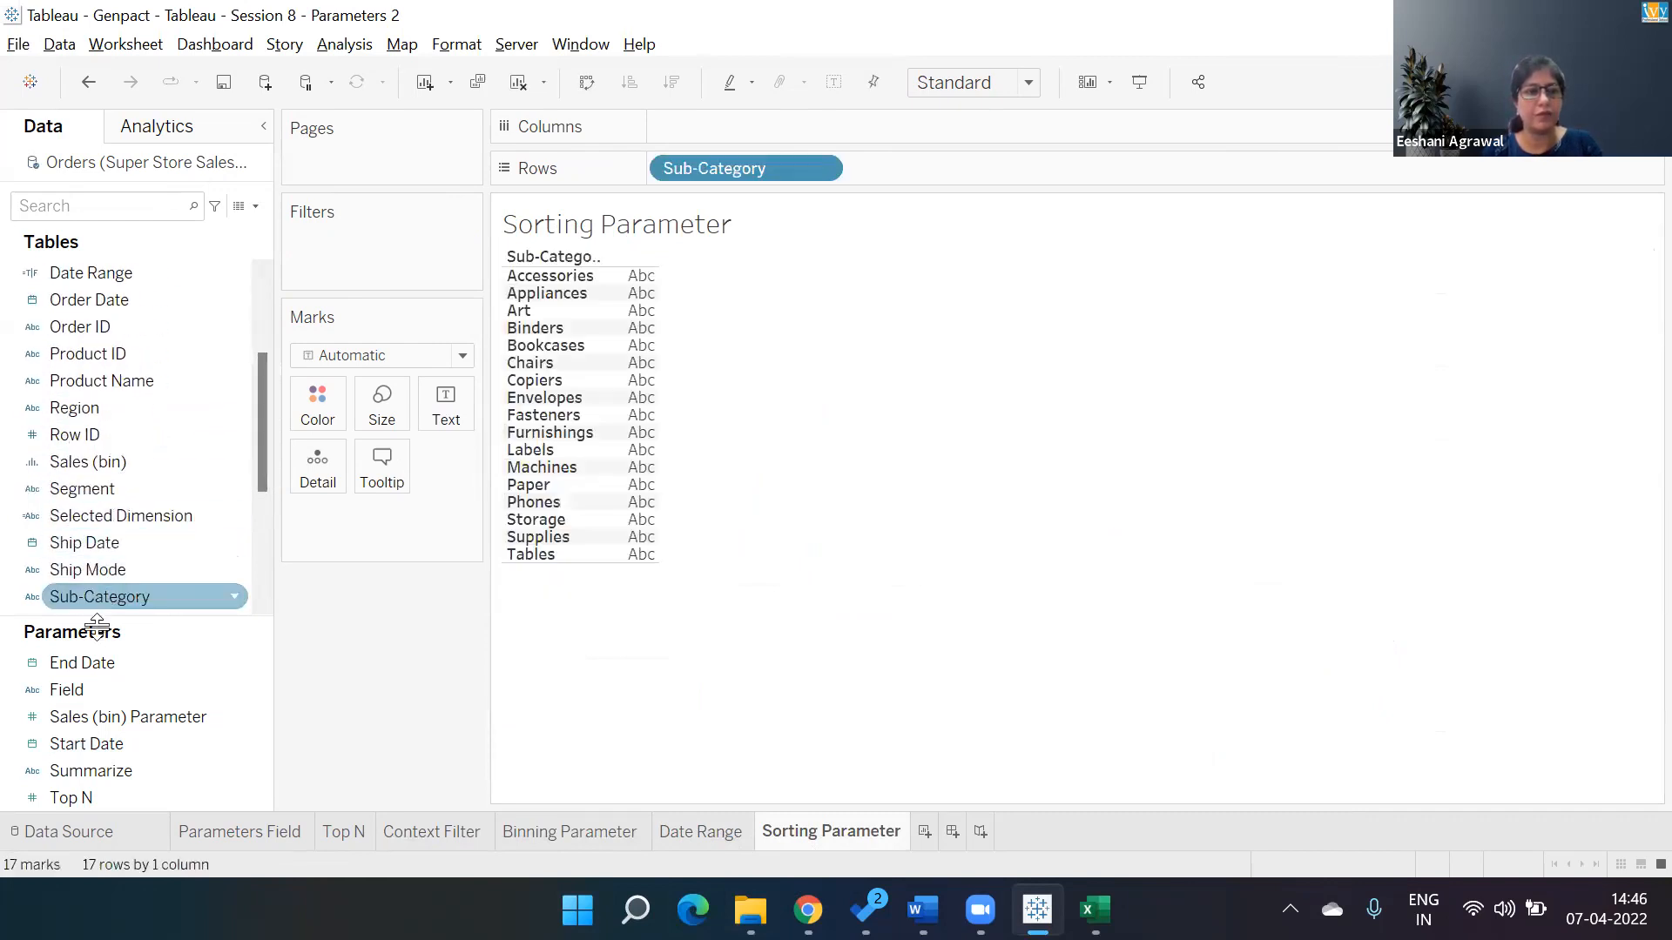
pyautogui.moveTo(266, 440); pyautogui.dragTo(263, 505)
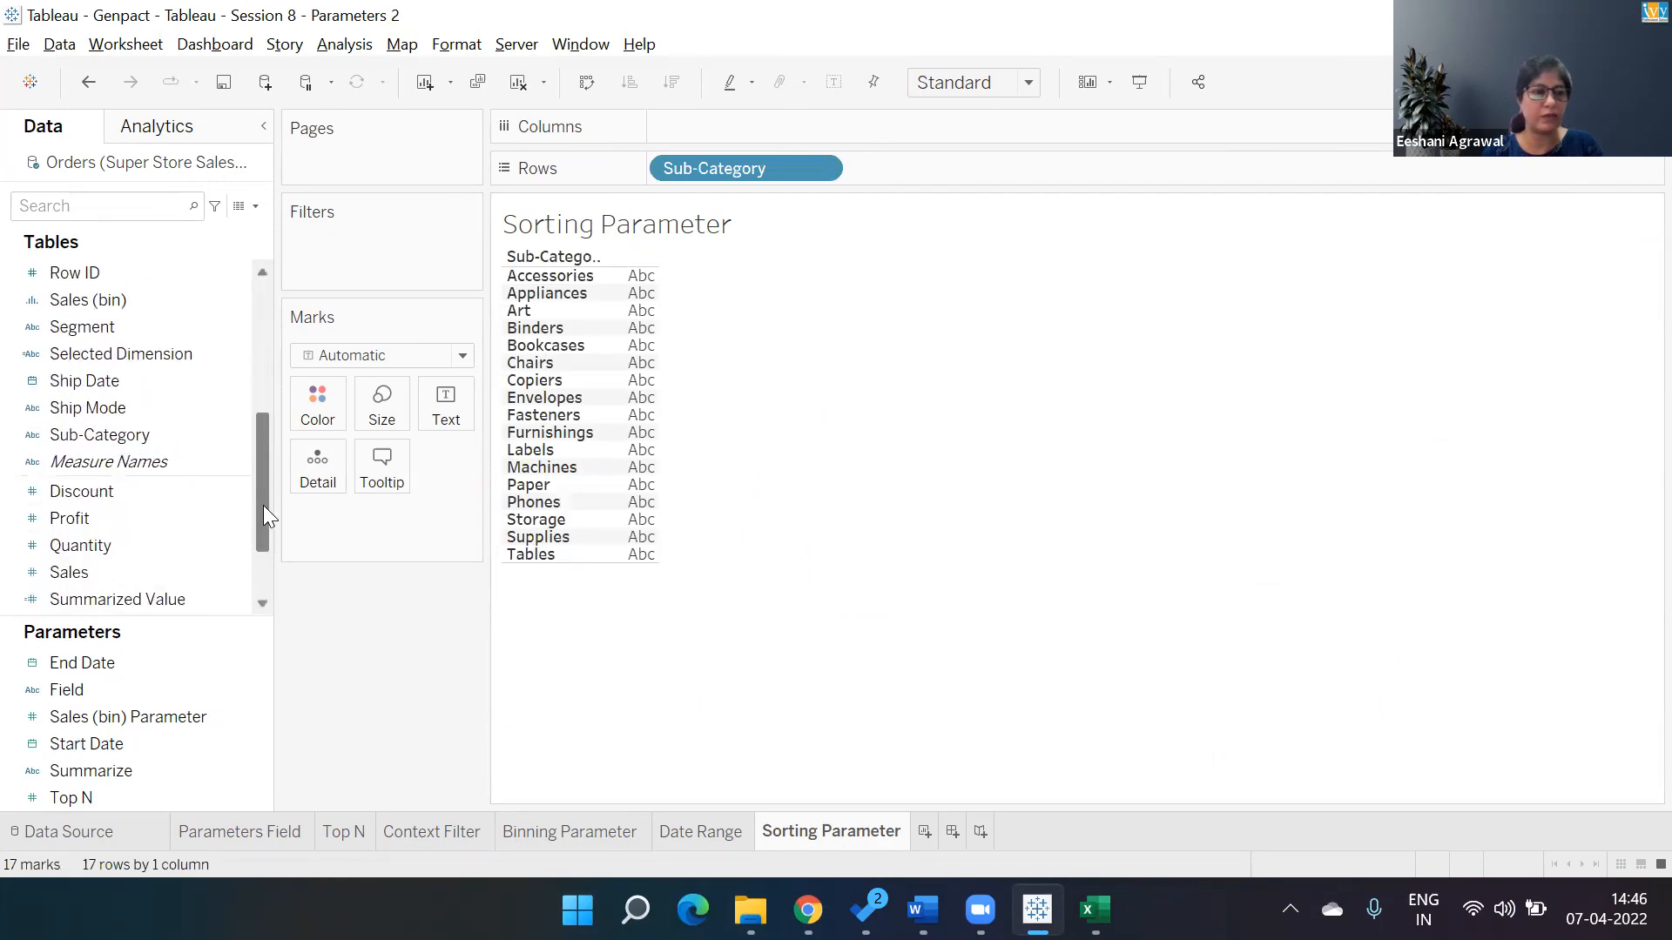
pyautogui.doubleClick(132, 569)
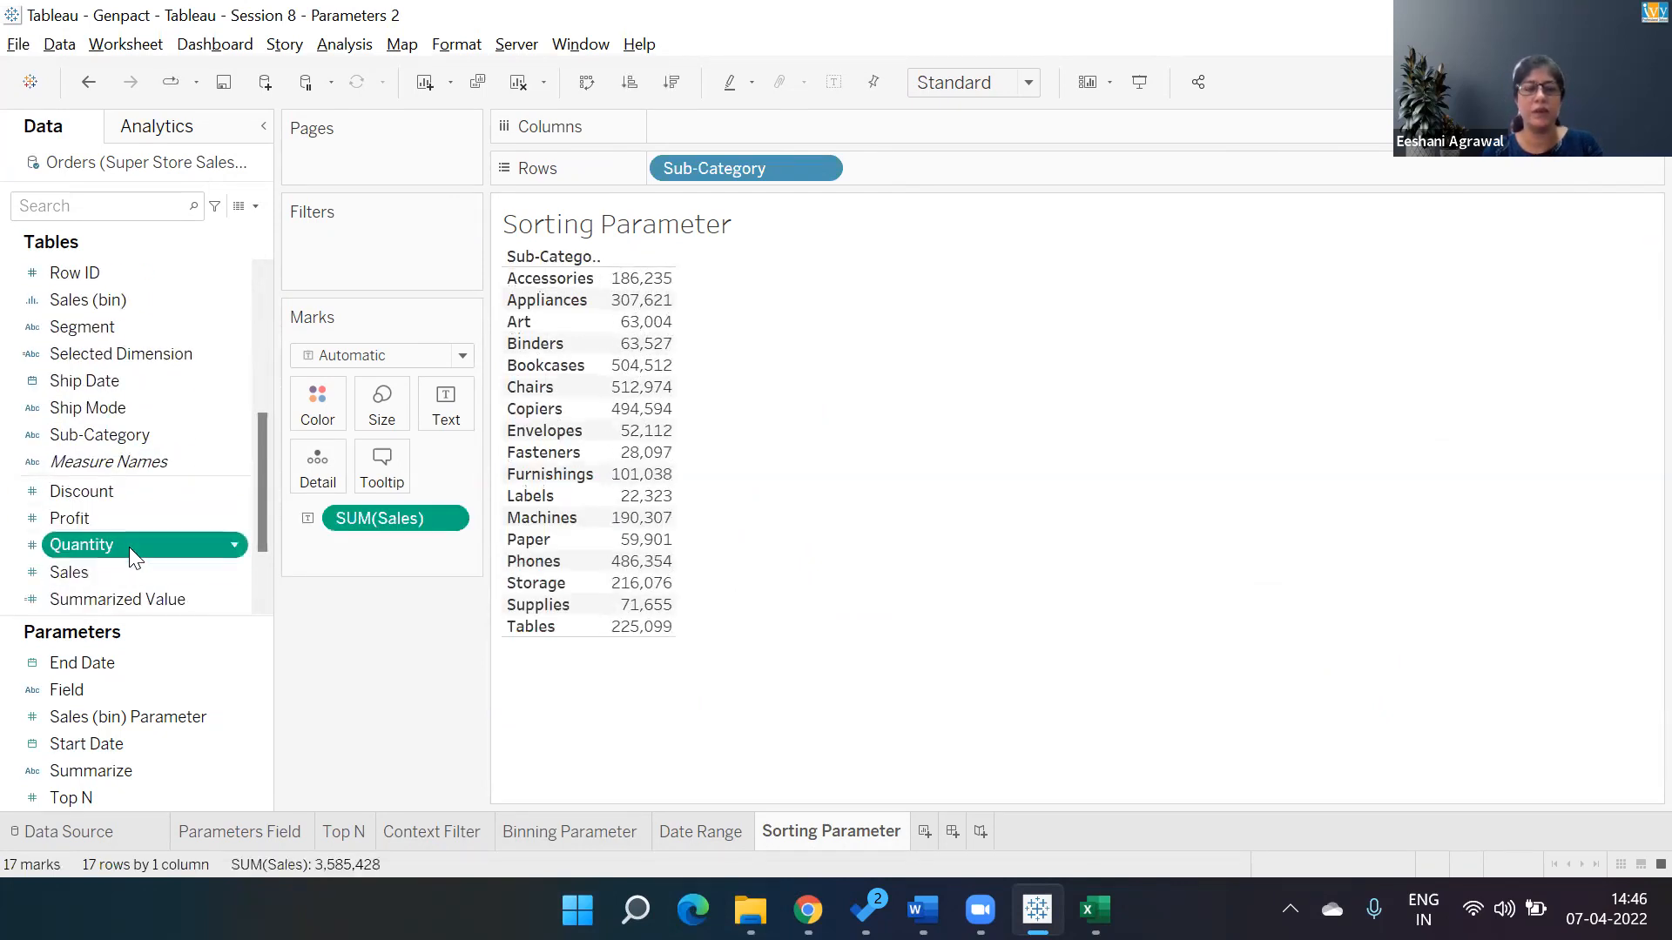
pyautogui.doubleClick(129, 547)
pyautogui.click(1616, 82)
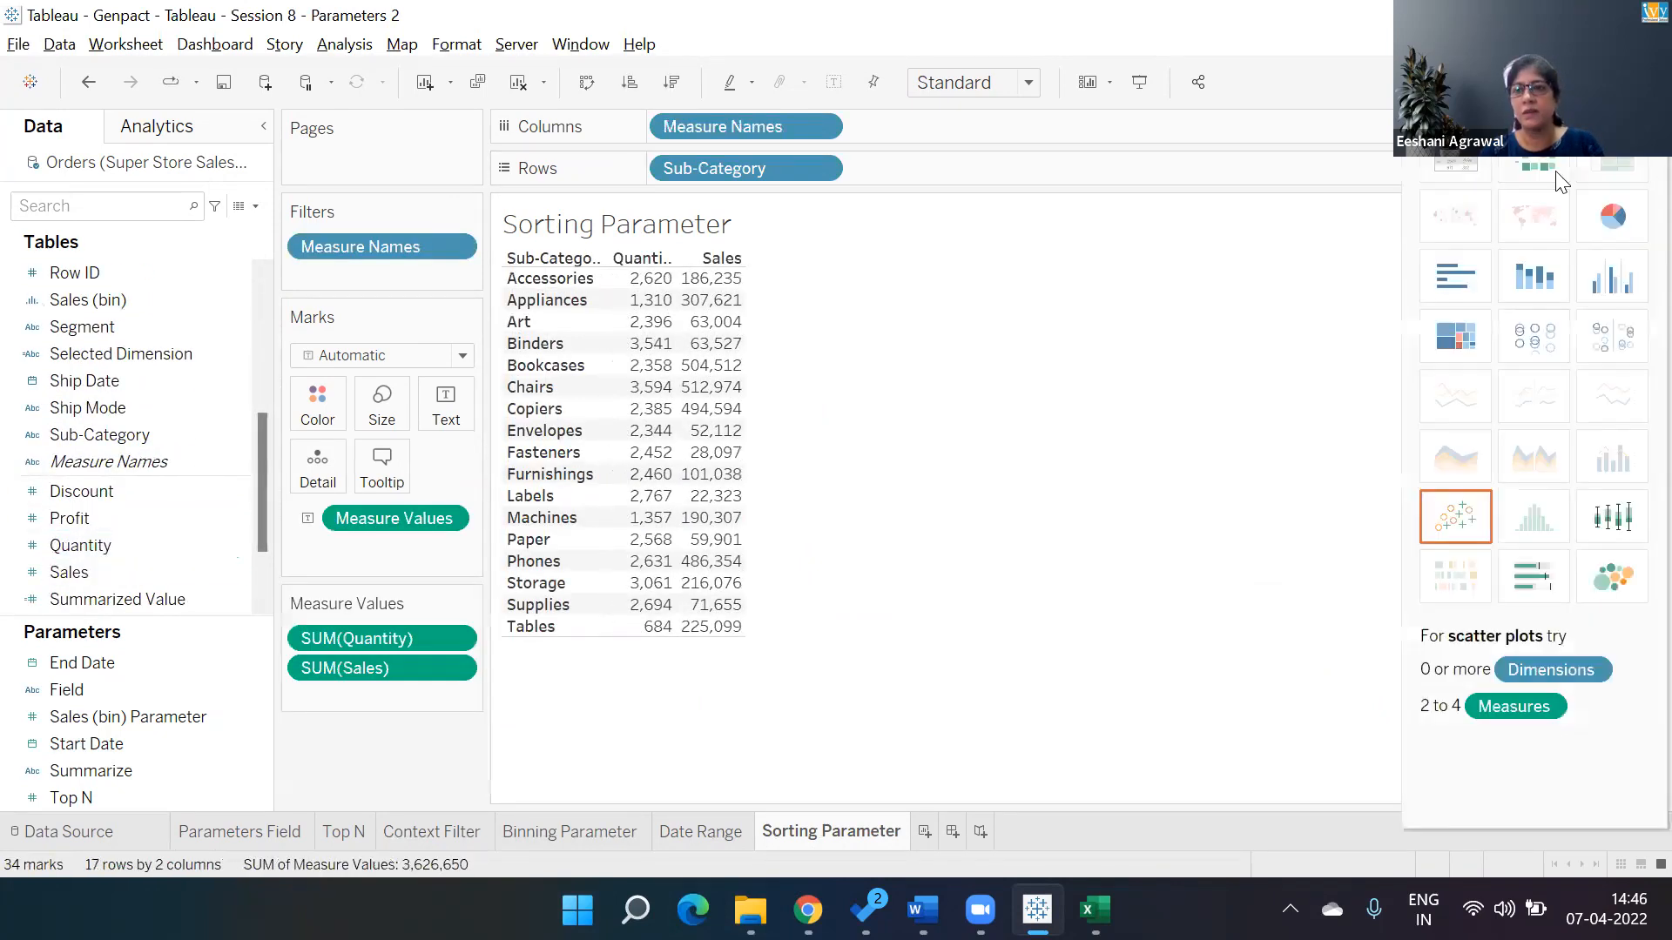
pyautogui.click(1474, 281)
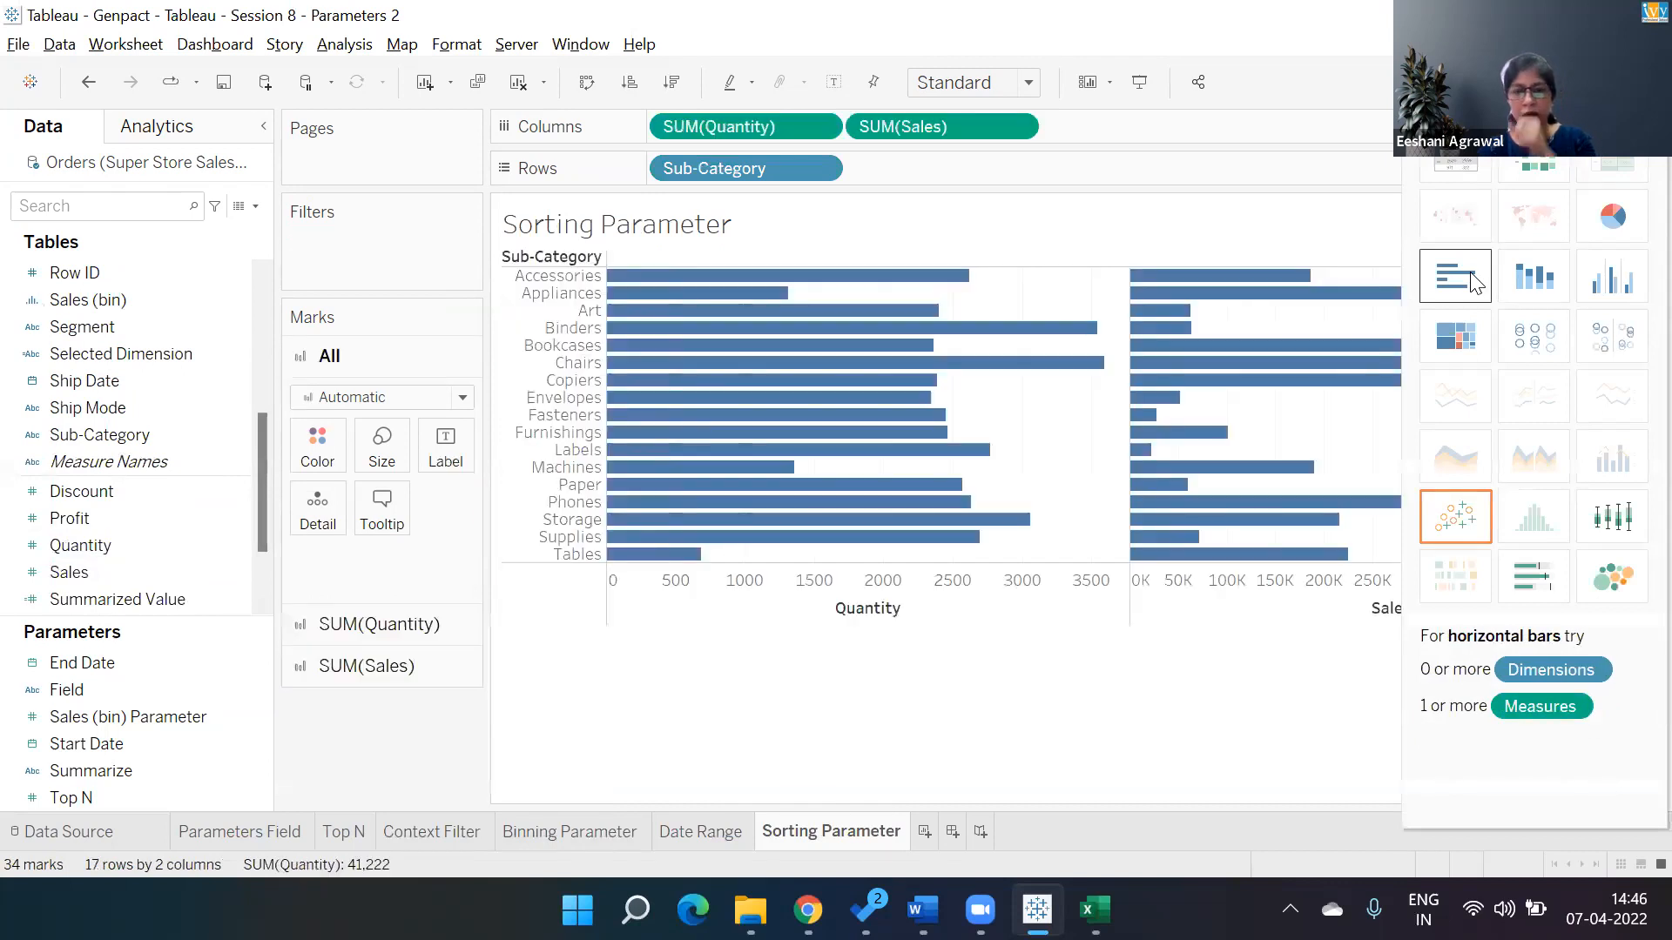
pyautogui.click(1616, 82)
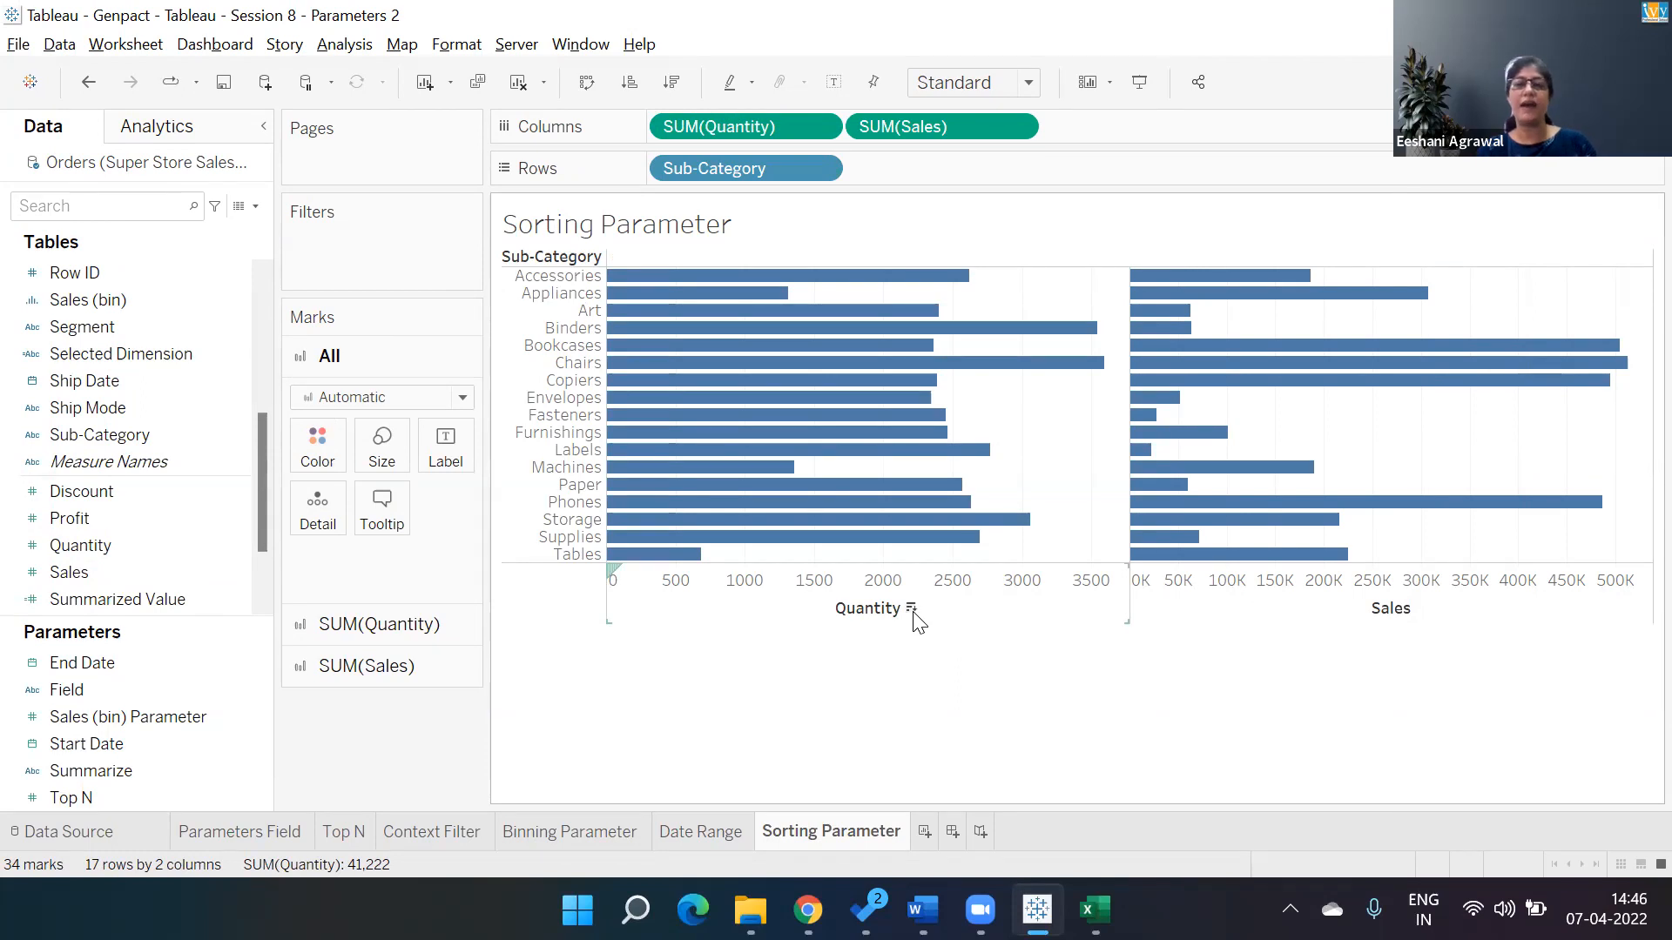
# Sort the sub-categories descending by Quantity and by Sales in turn, finishing with the Sales sort.
pyautogui.click(911, 610)
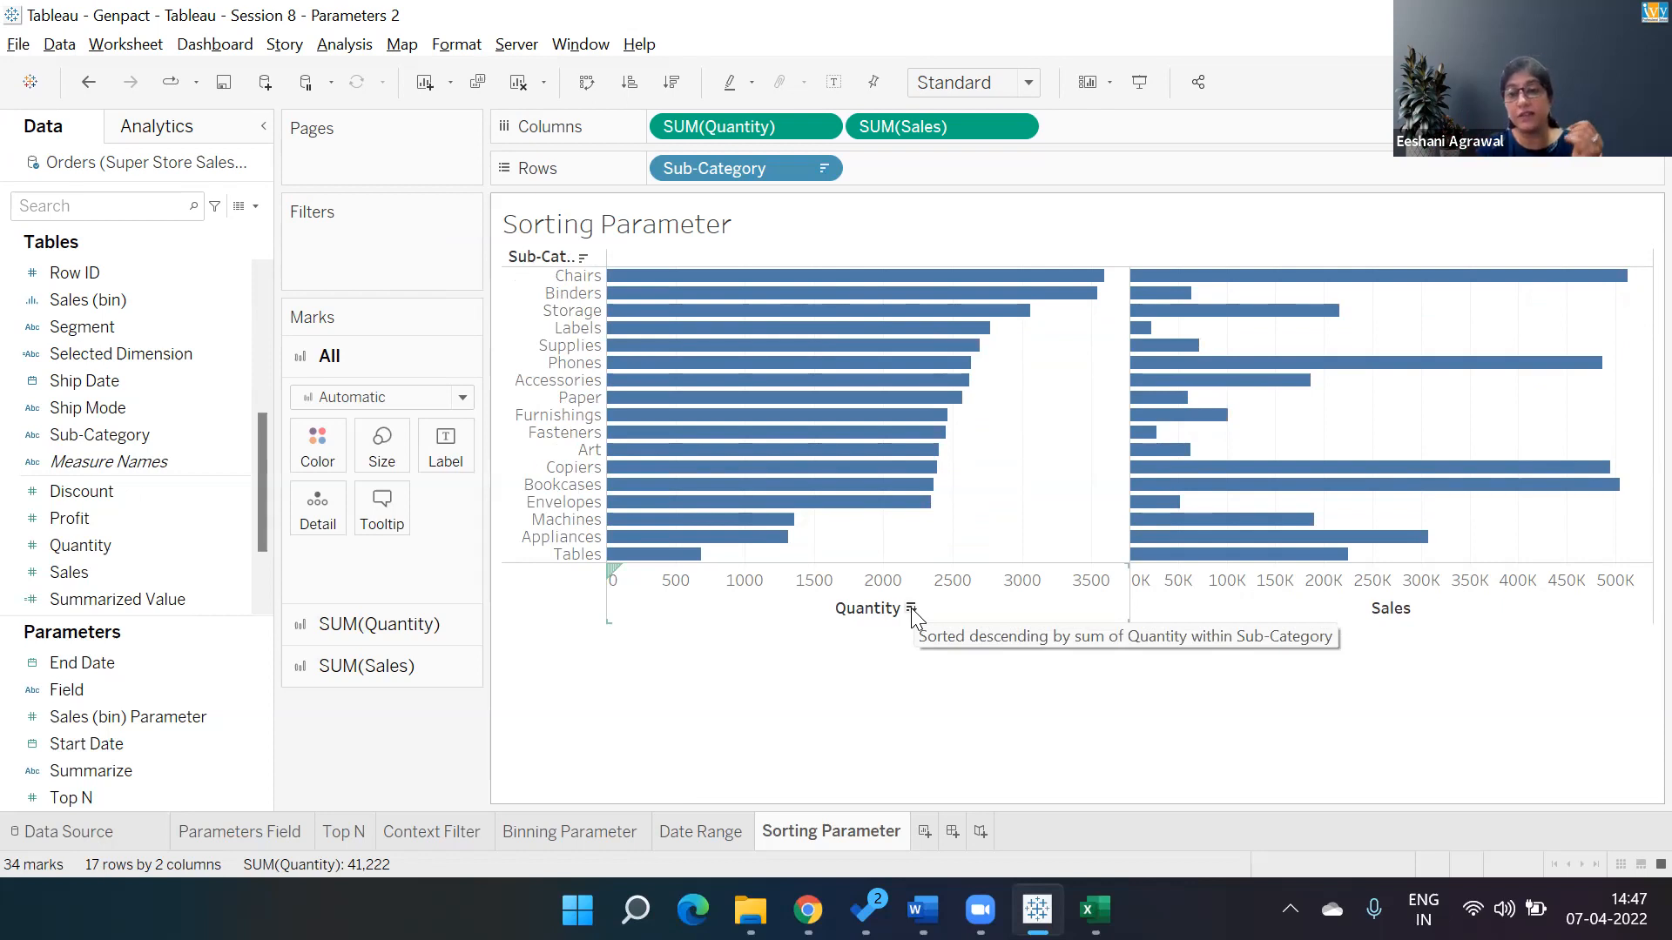
pyautogui.click(1421, 608)
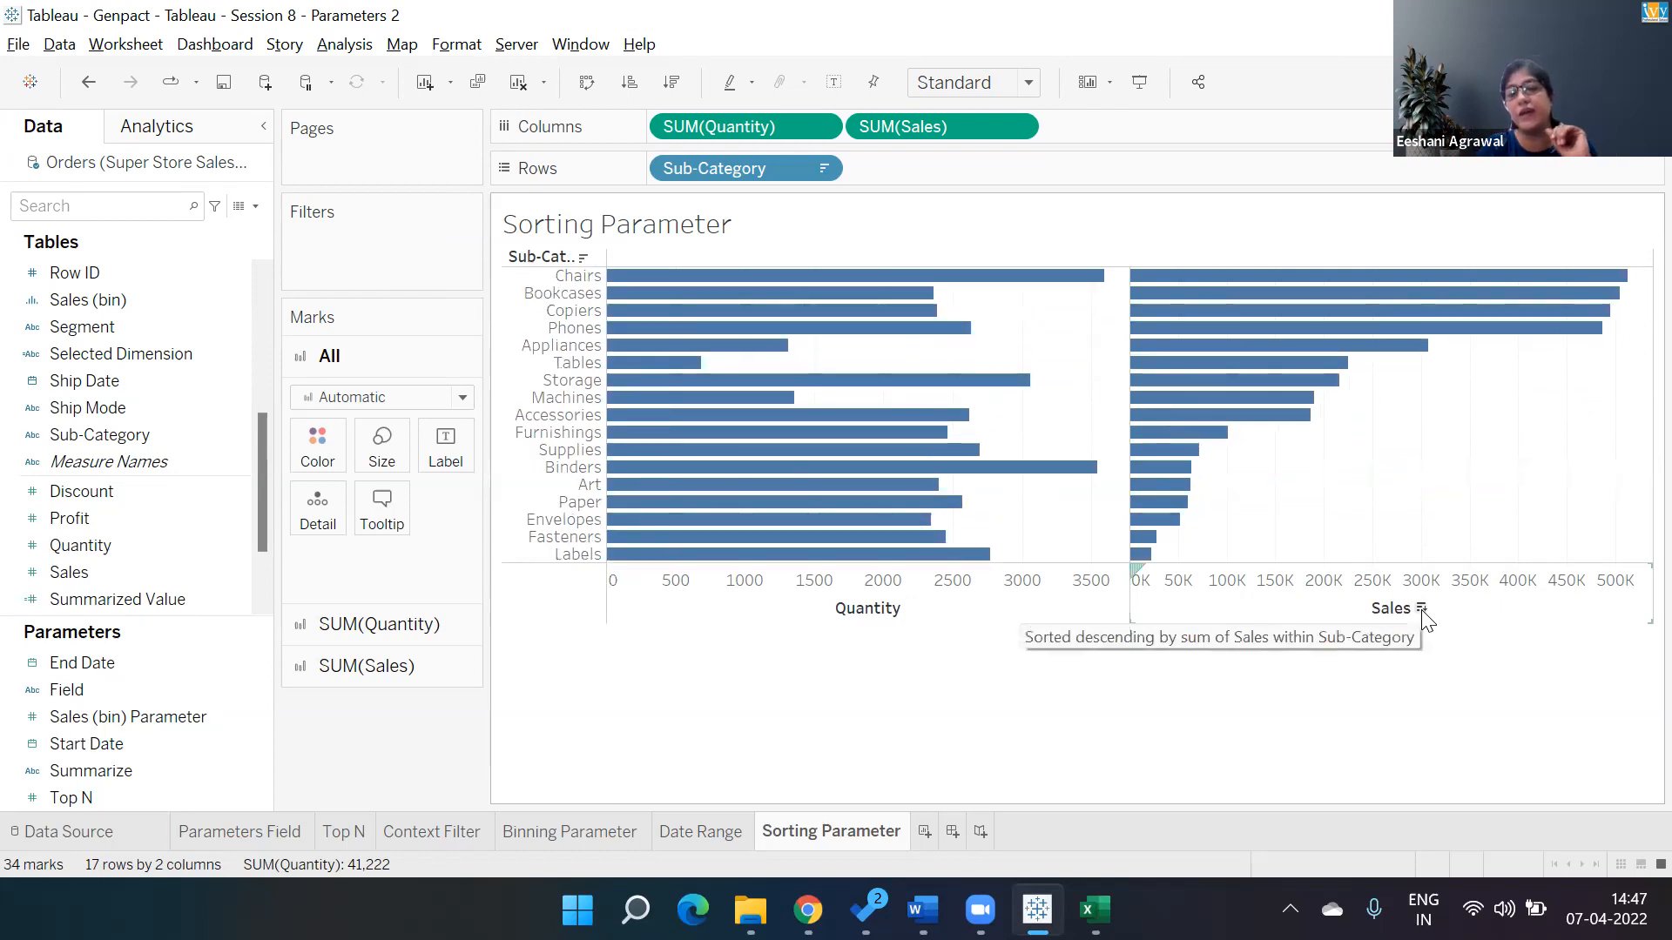
pyautogui.click(912, 608)
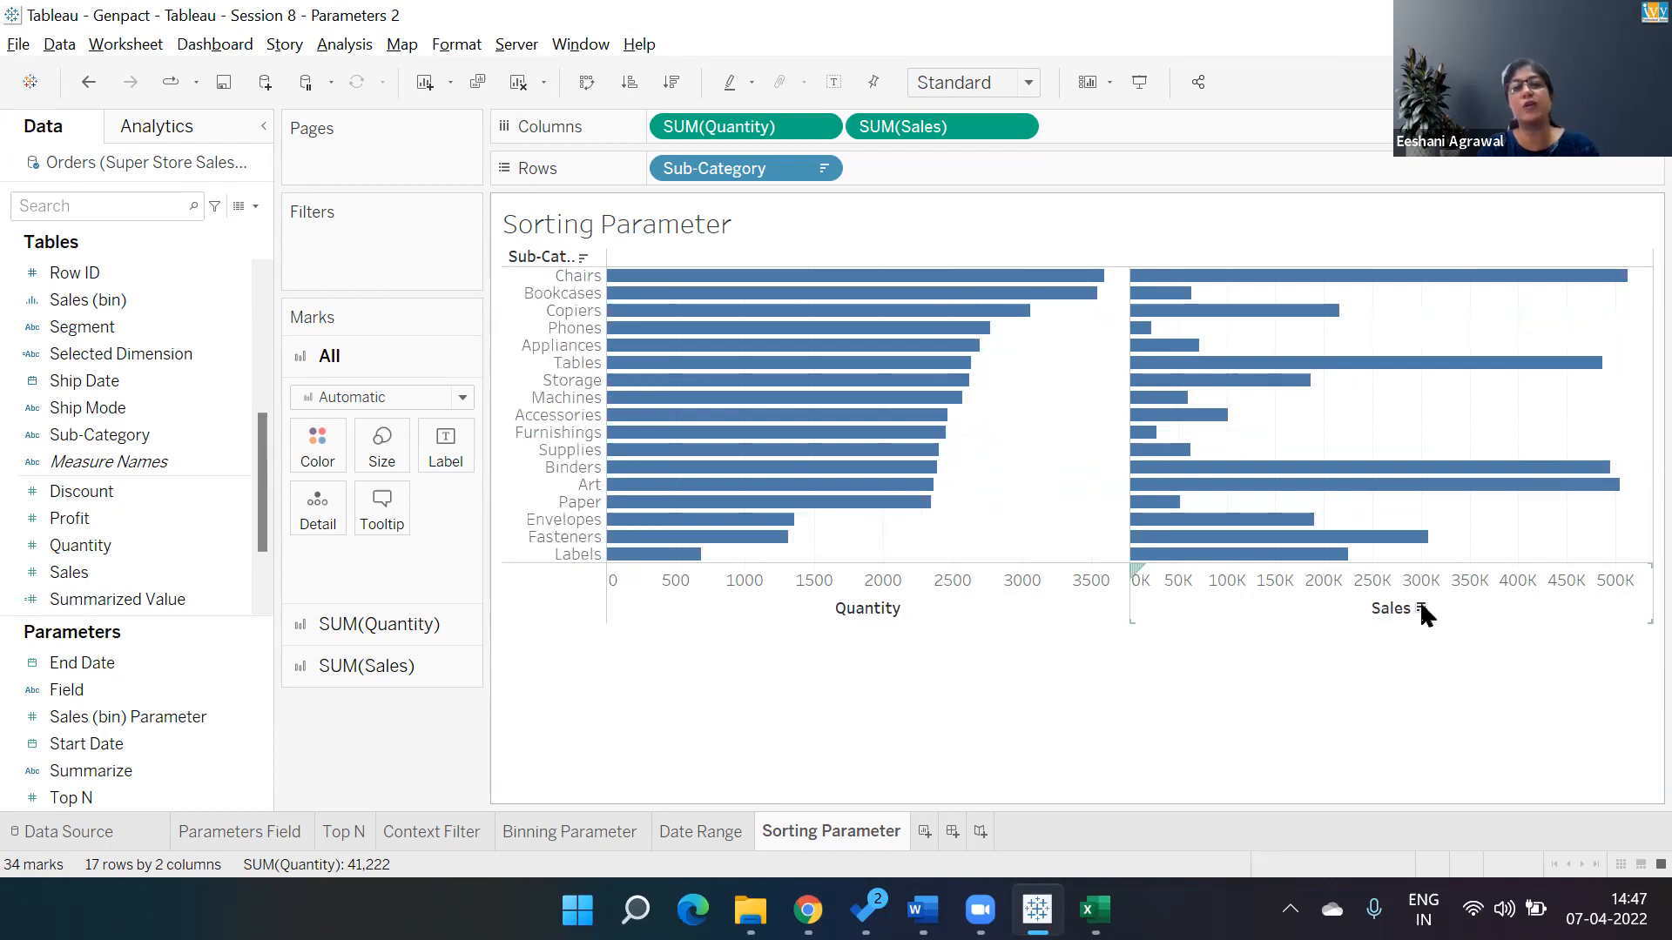
pyautogui.click(1421, 608)
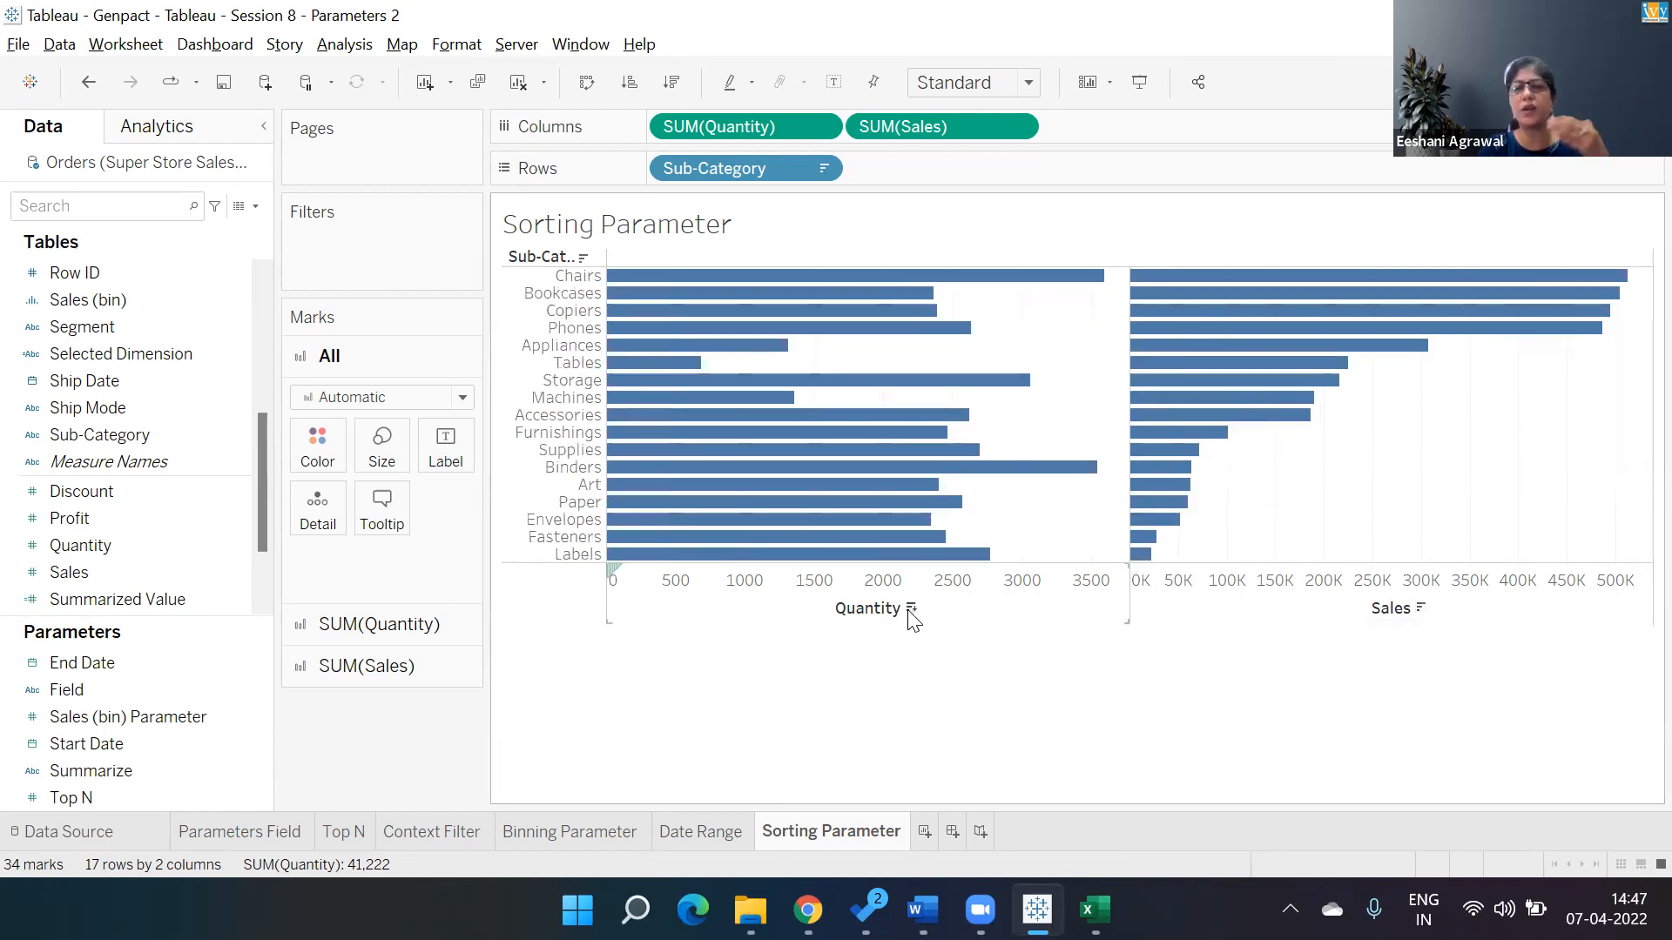
pyautogui.click(911, 608)
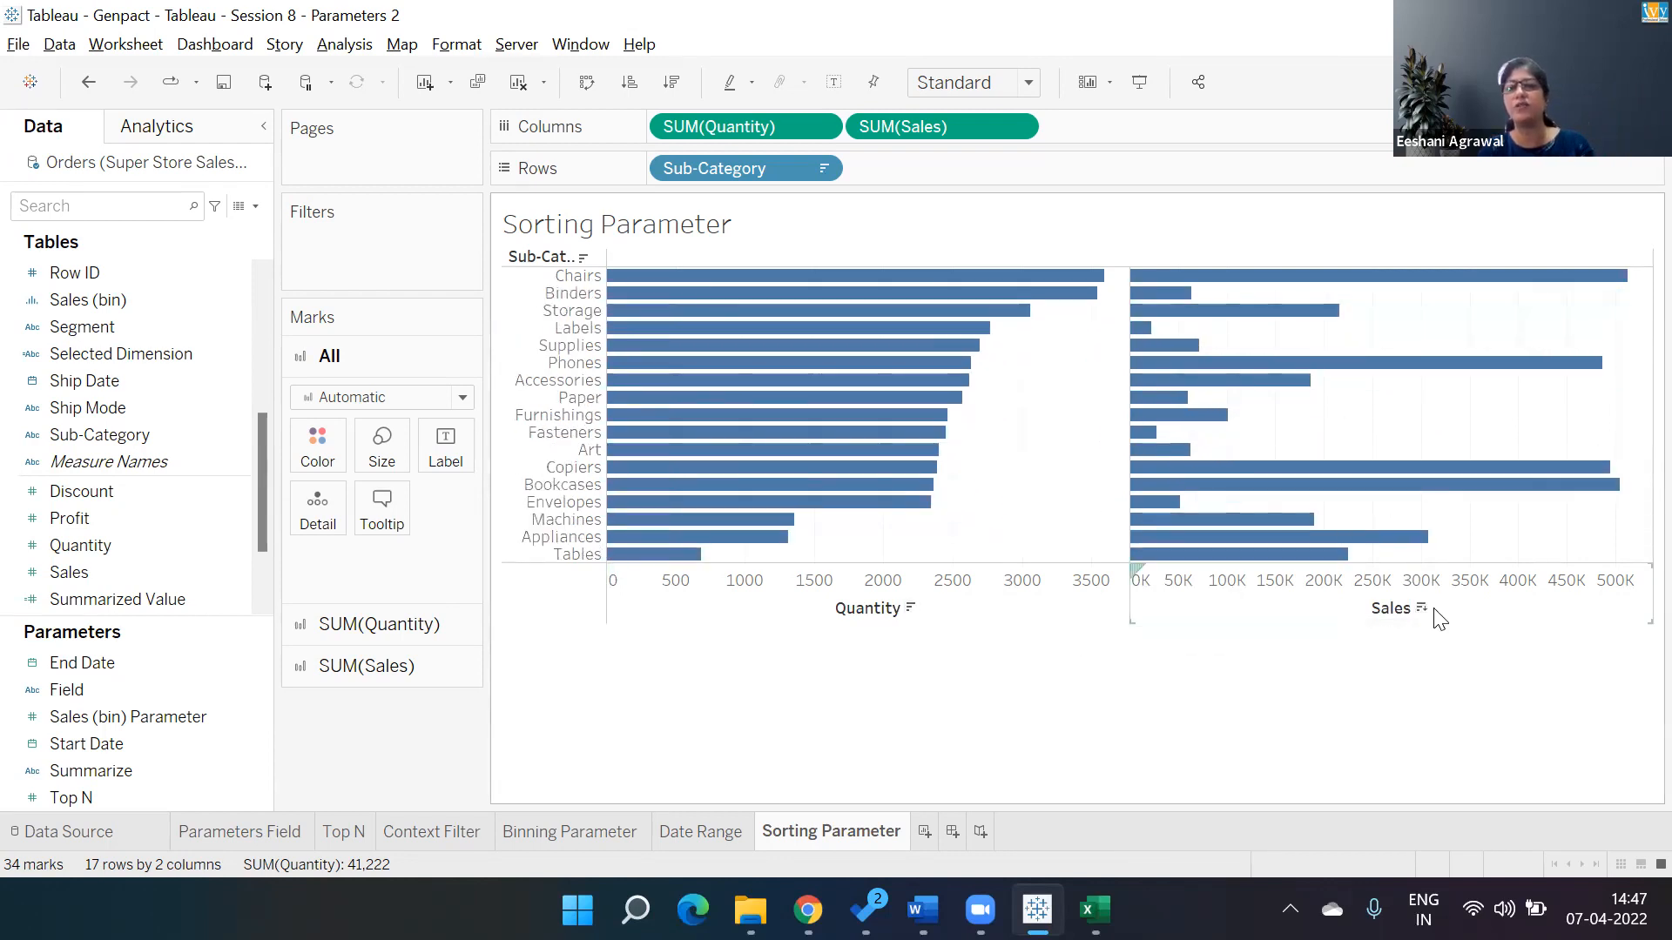
pyautogui.click(1421, 608)
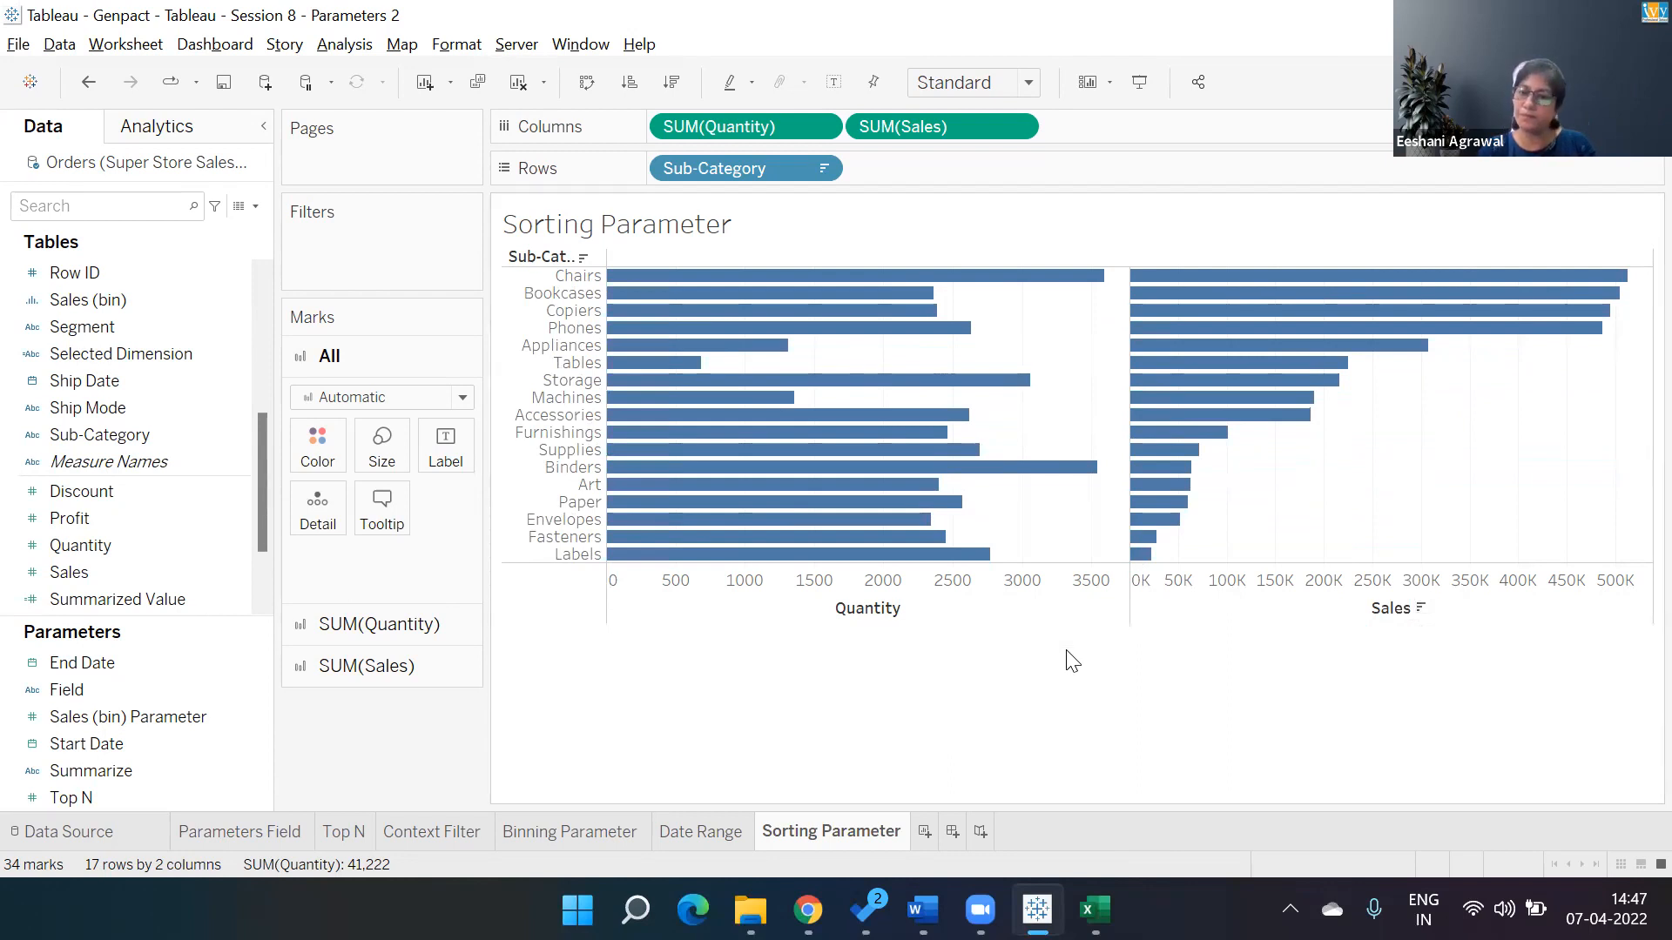
# Create a new parameter named Sort By.
pyautogui.click(259, 211)
pyautogui.click(220, 255)
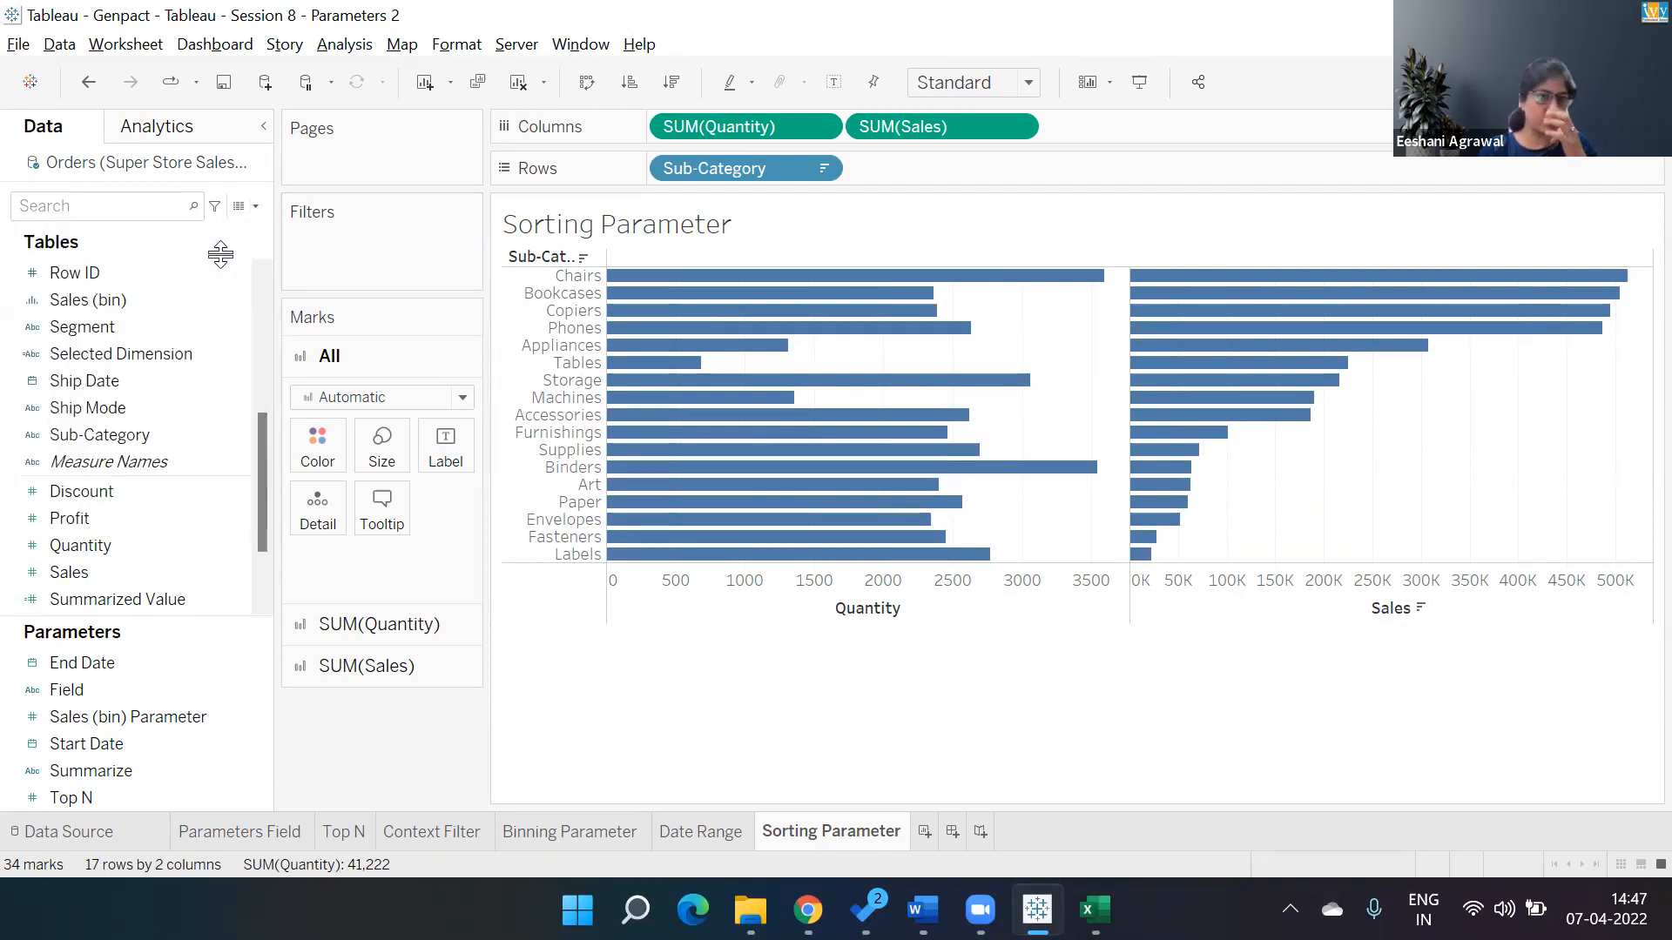
pyautogui.write('Sort By')
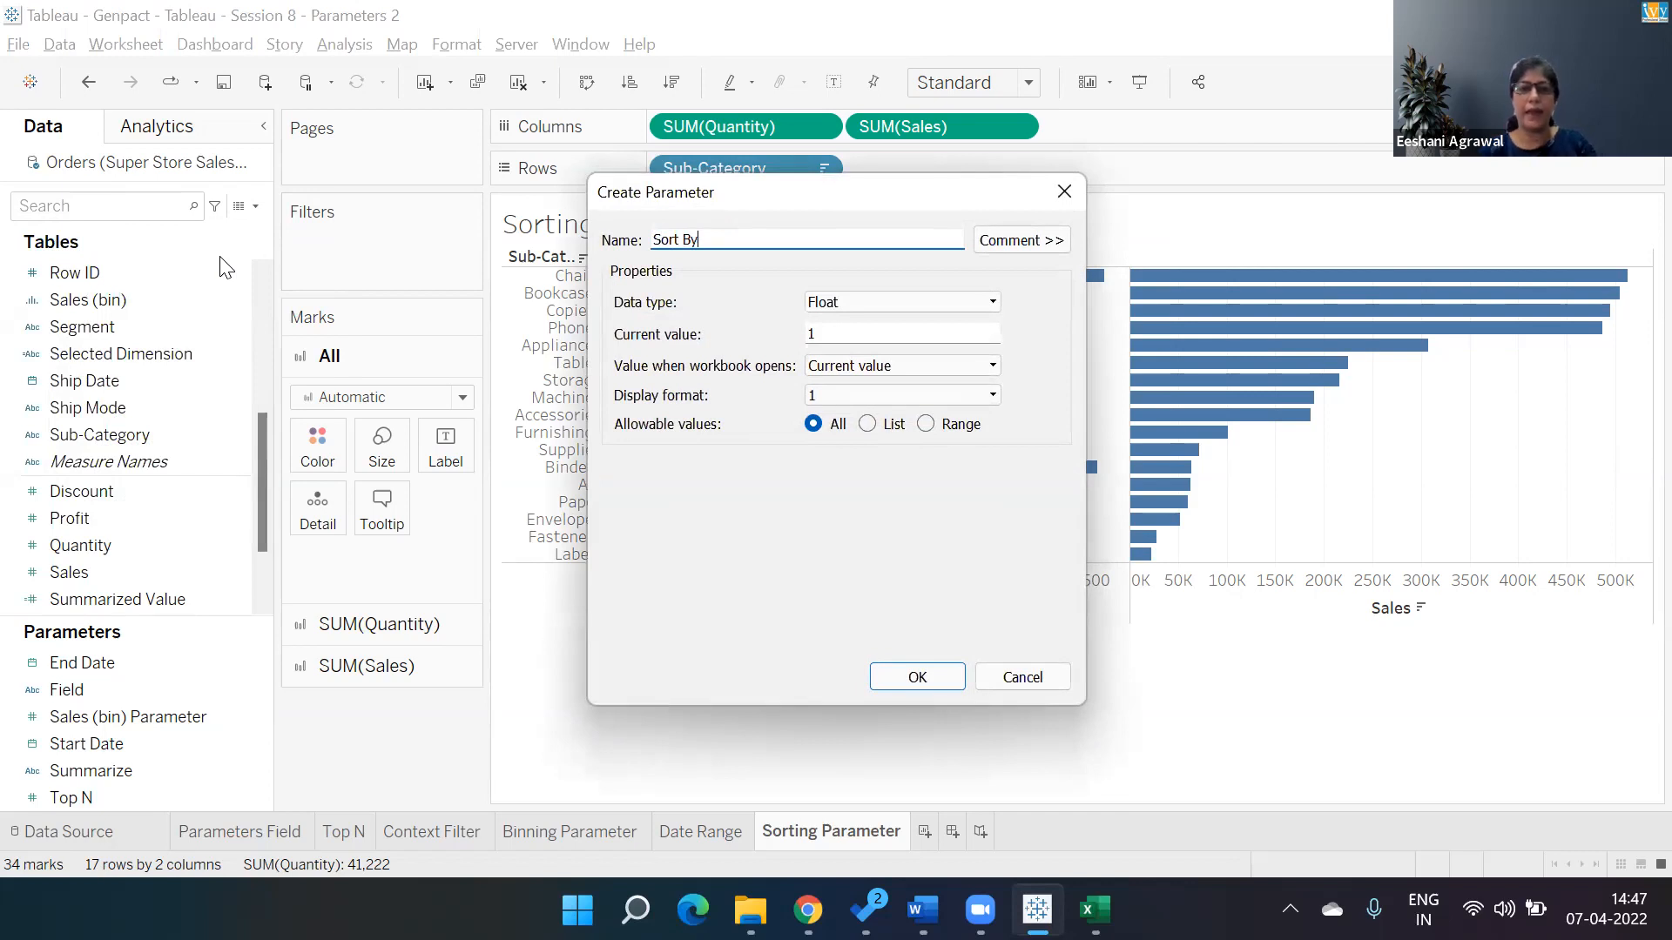
# Set the Sort By parameter's data type to String and its allowable values to List.
pyautogui.click(884, 300)
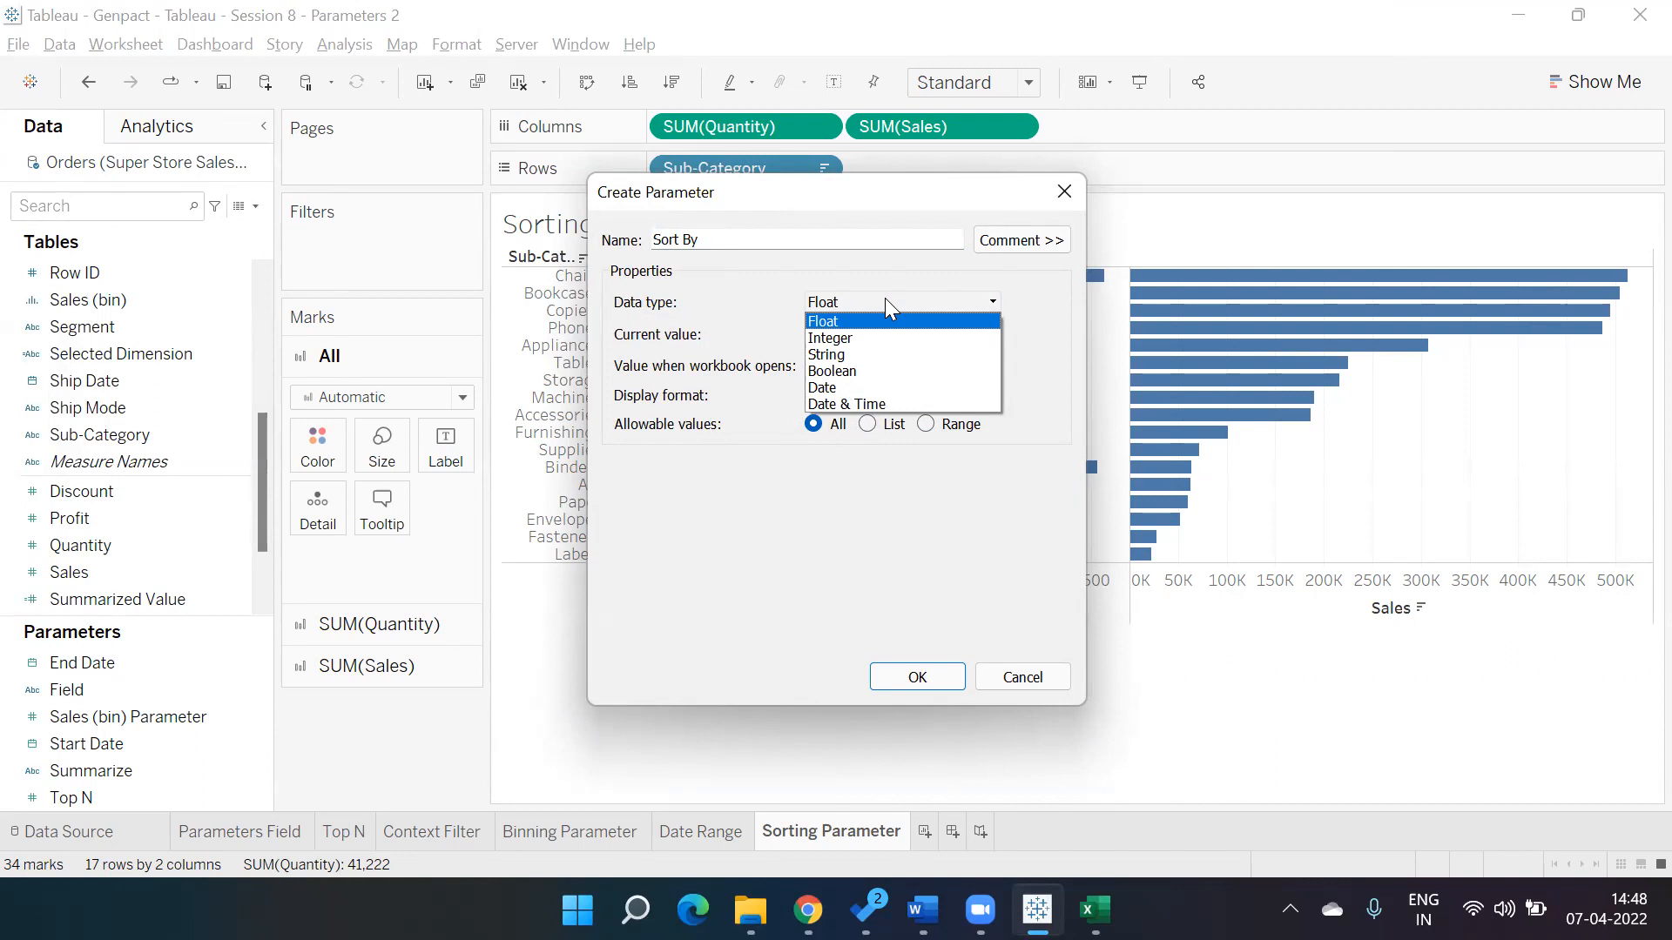
pyautogui.click(775, 113)
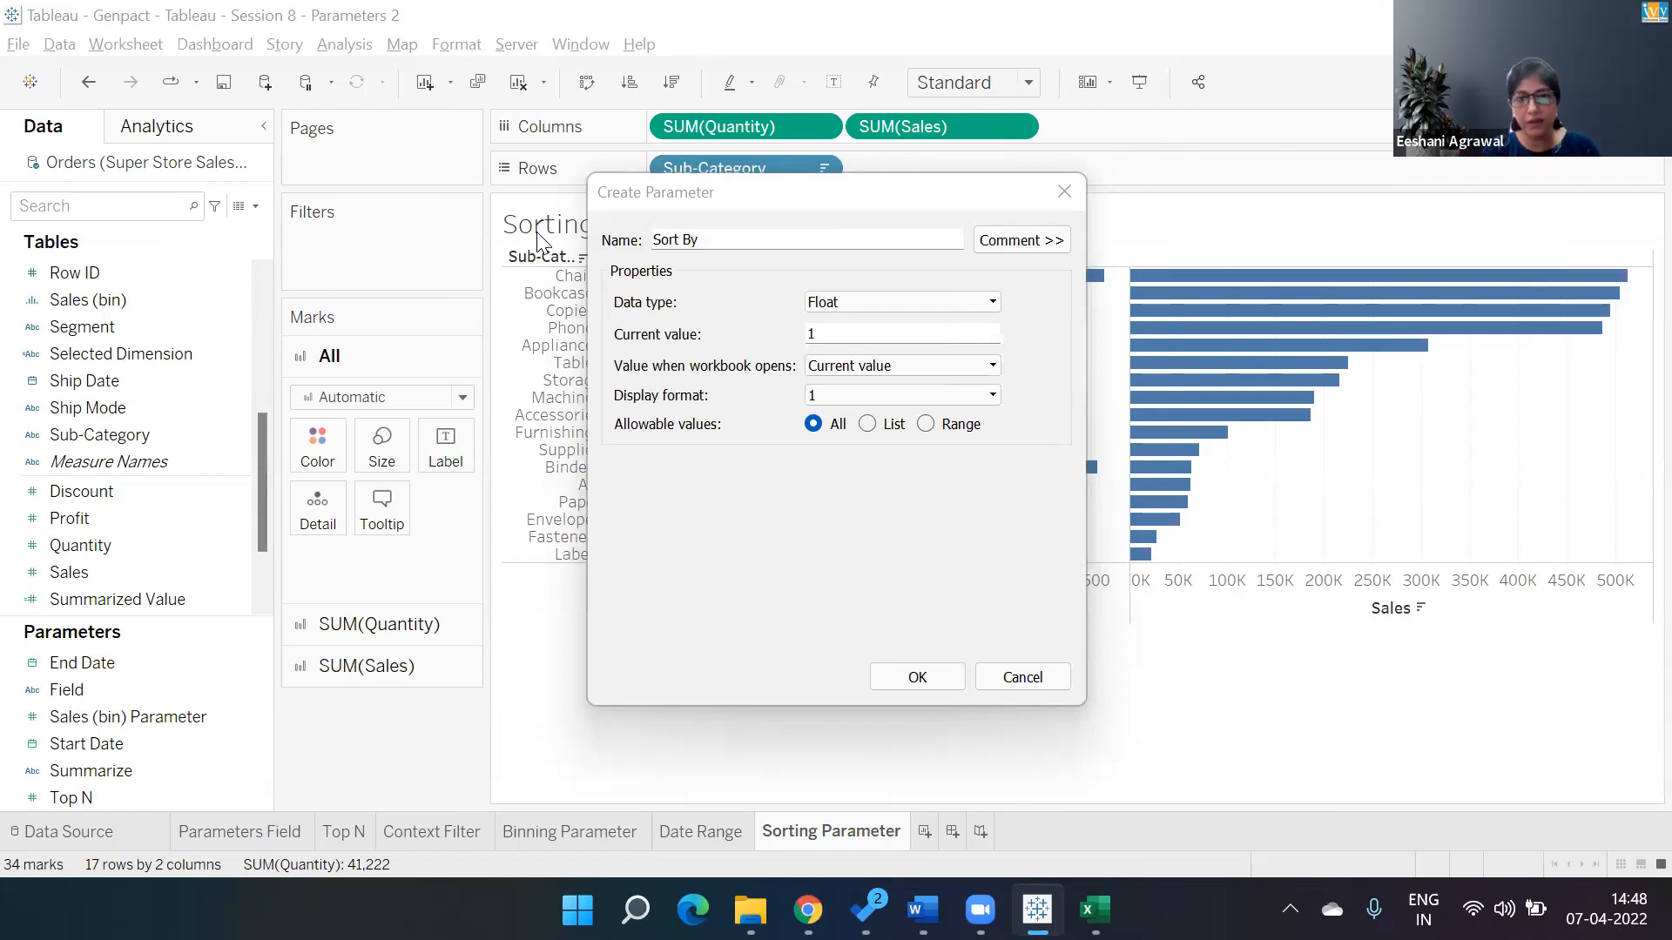
pyautogui.click(855, 427)
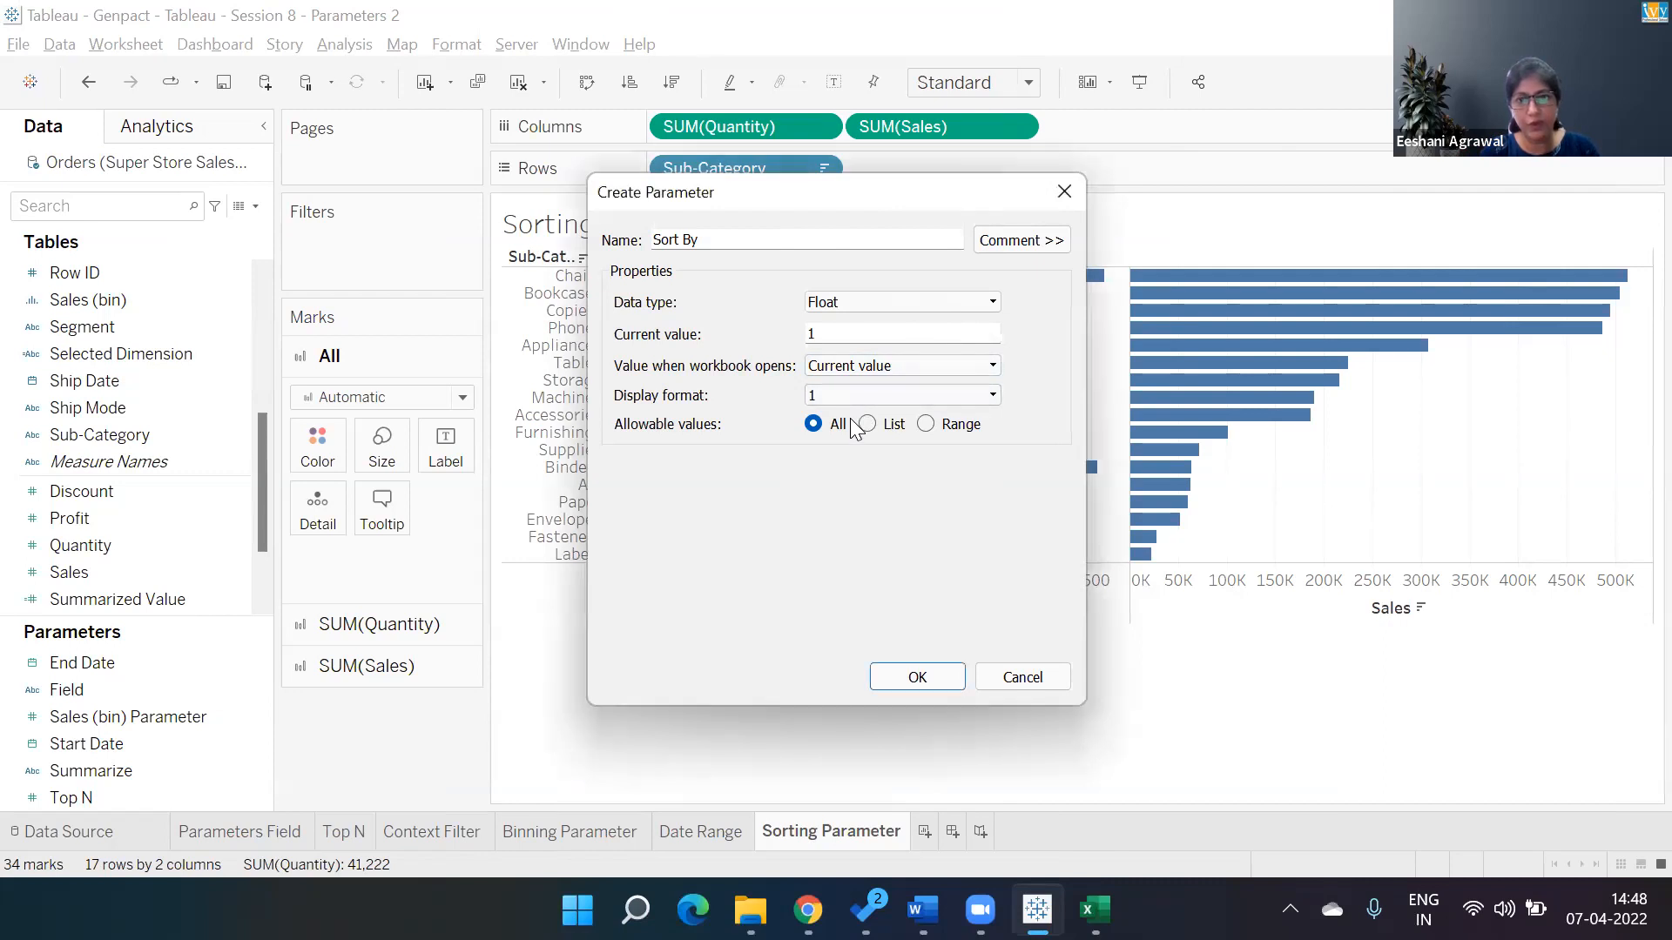
pyautogui.click(867, 424)
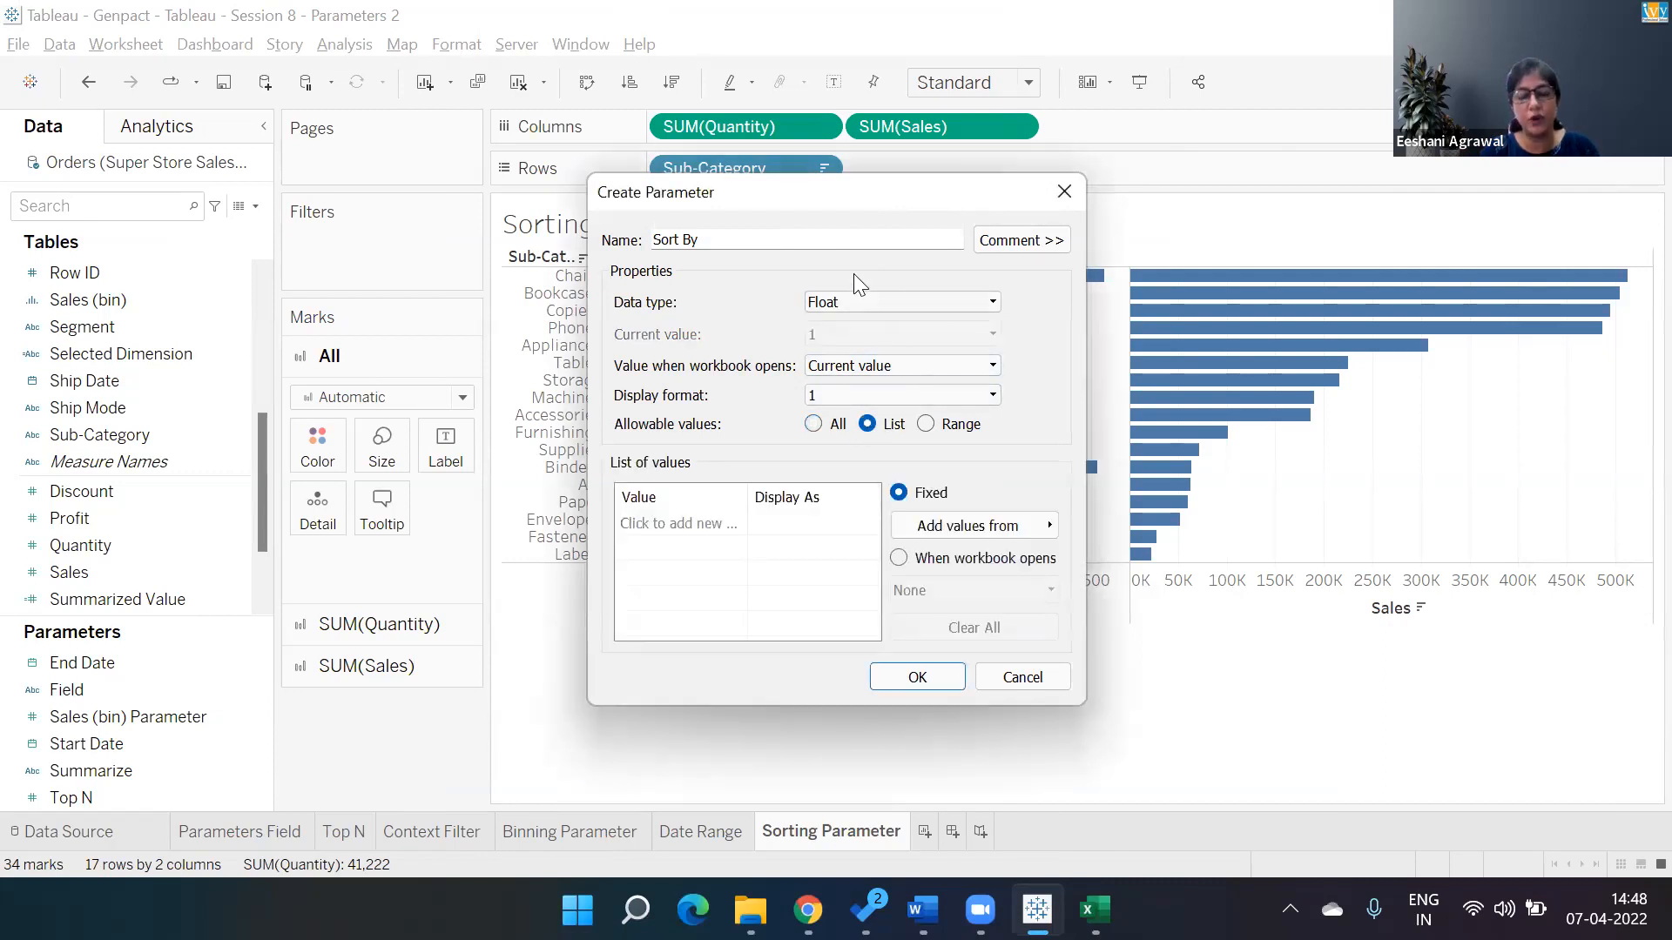
pyautogui.click(861, 301)
pyautogui.click(853, 354)
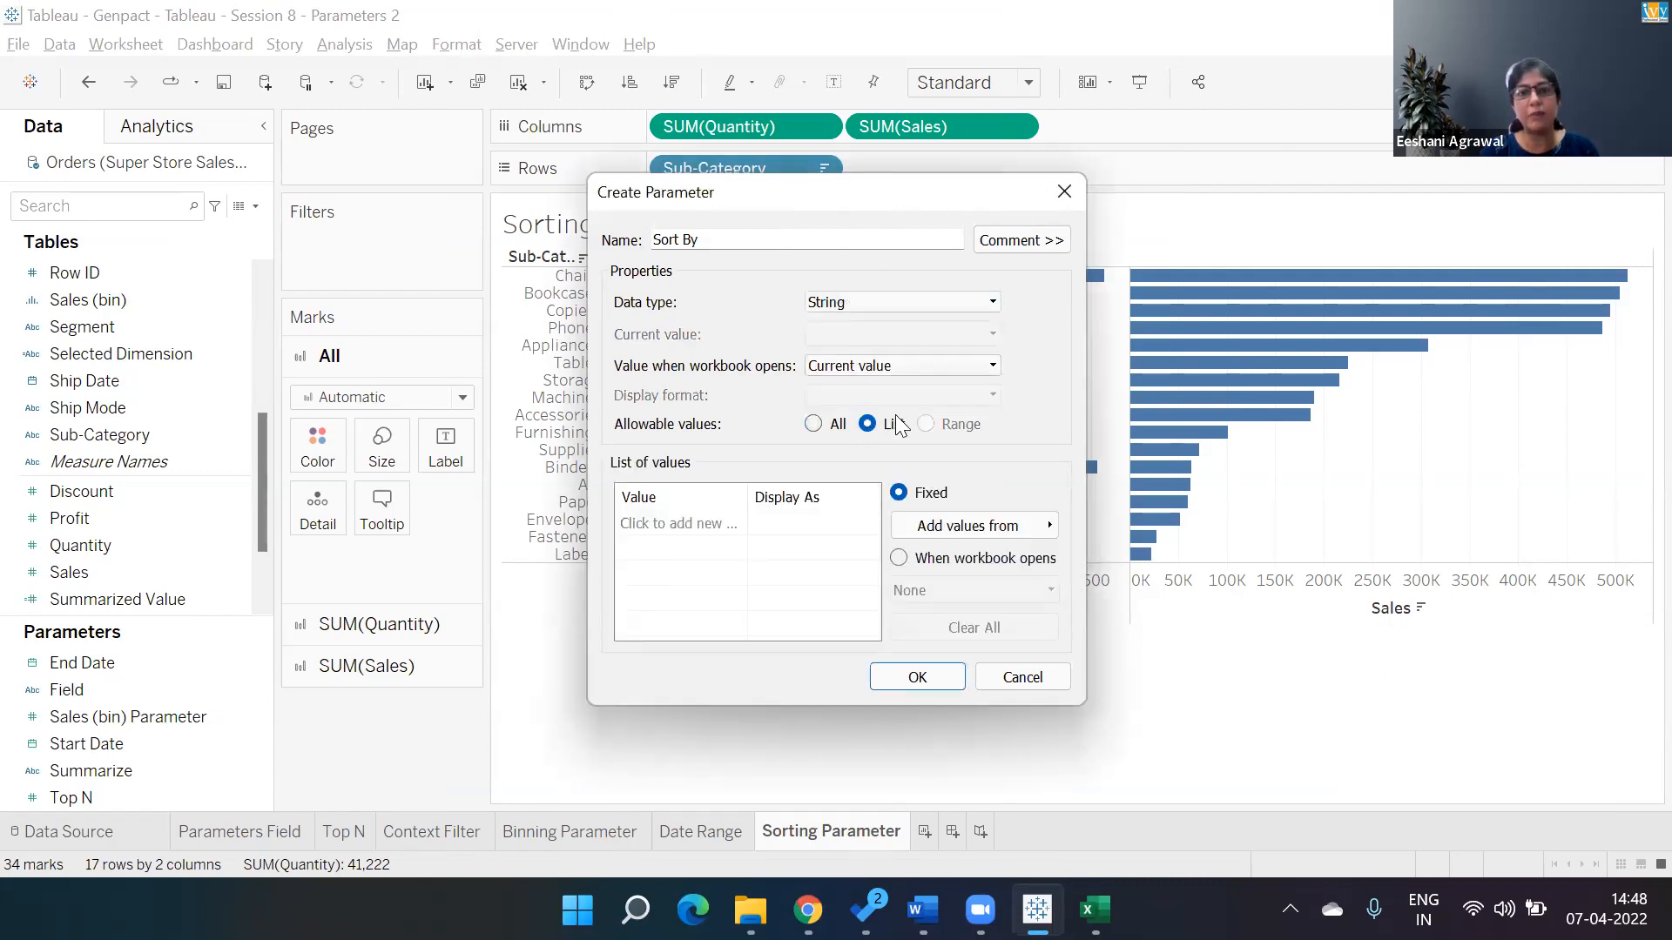
# Add Sales and Quantity as the Sort By parameter's list values and create the parameter.
pyautogui.click(696, 523)
pyautogui.write('Sales')
pyautogui.press('Tab')
pyautogui.press('Tab')
pyautogui.press('Tab')
pyautogui.write('Qua')
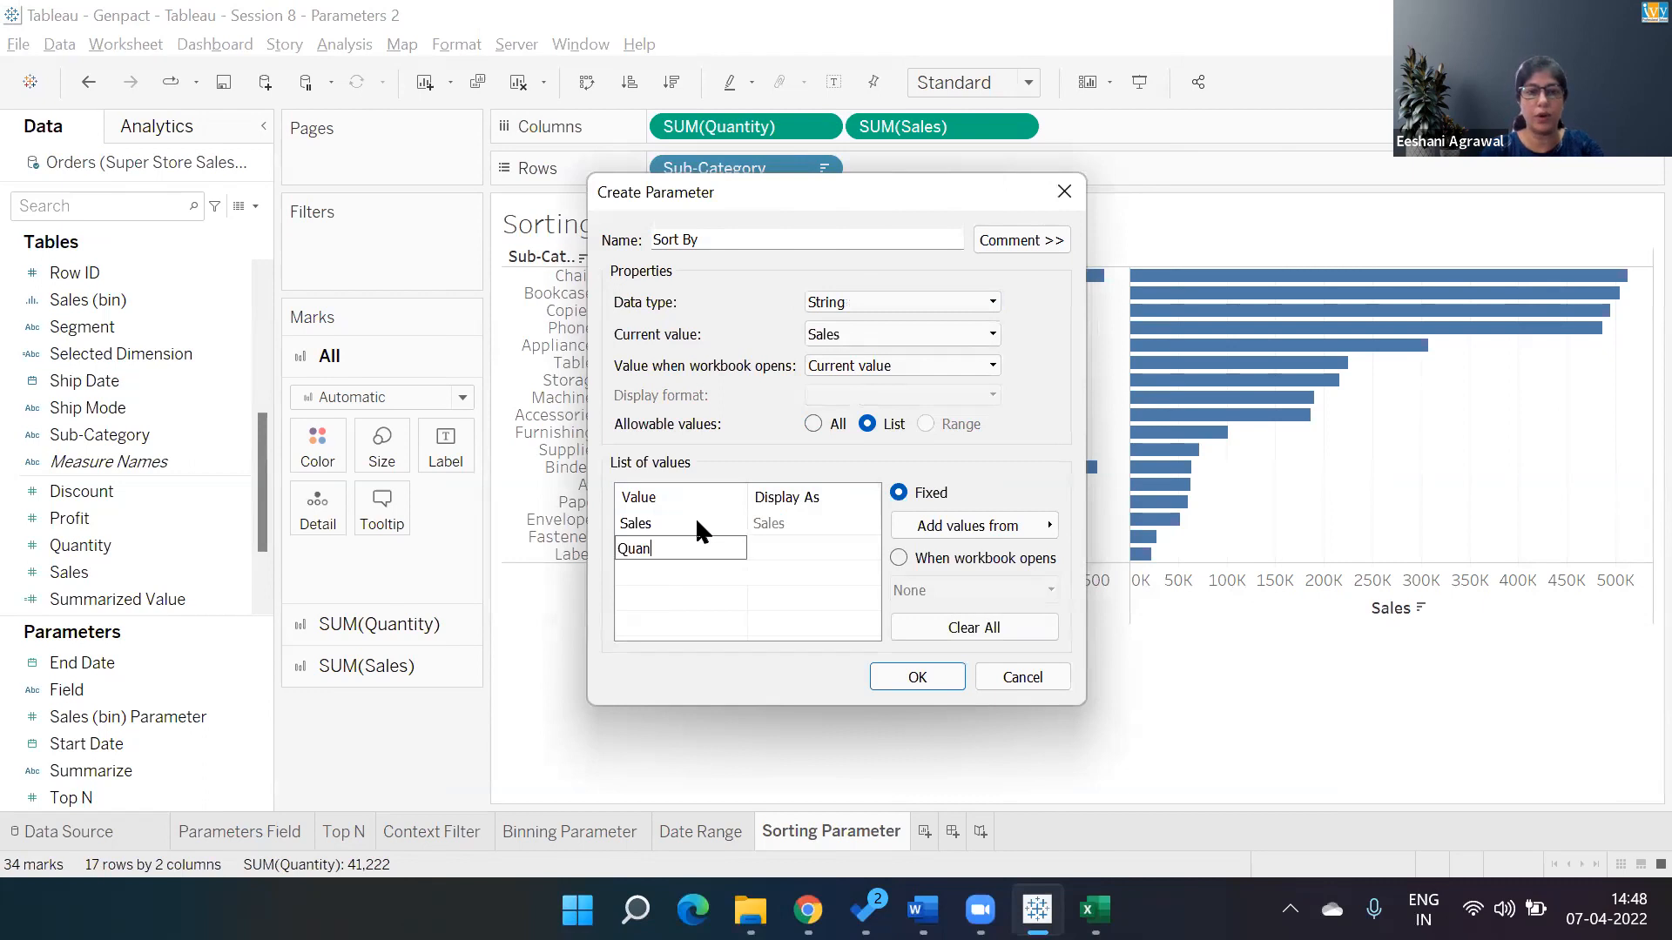
pyautogui.press('Tab')
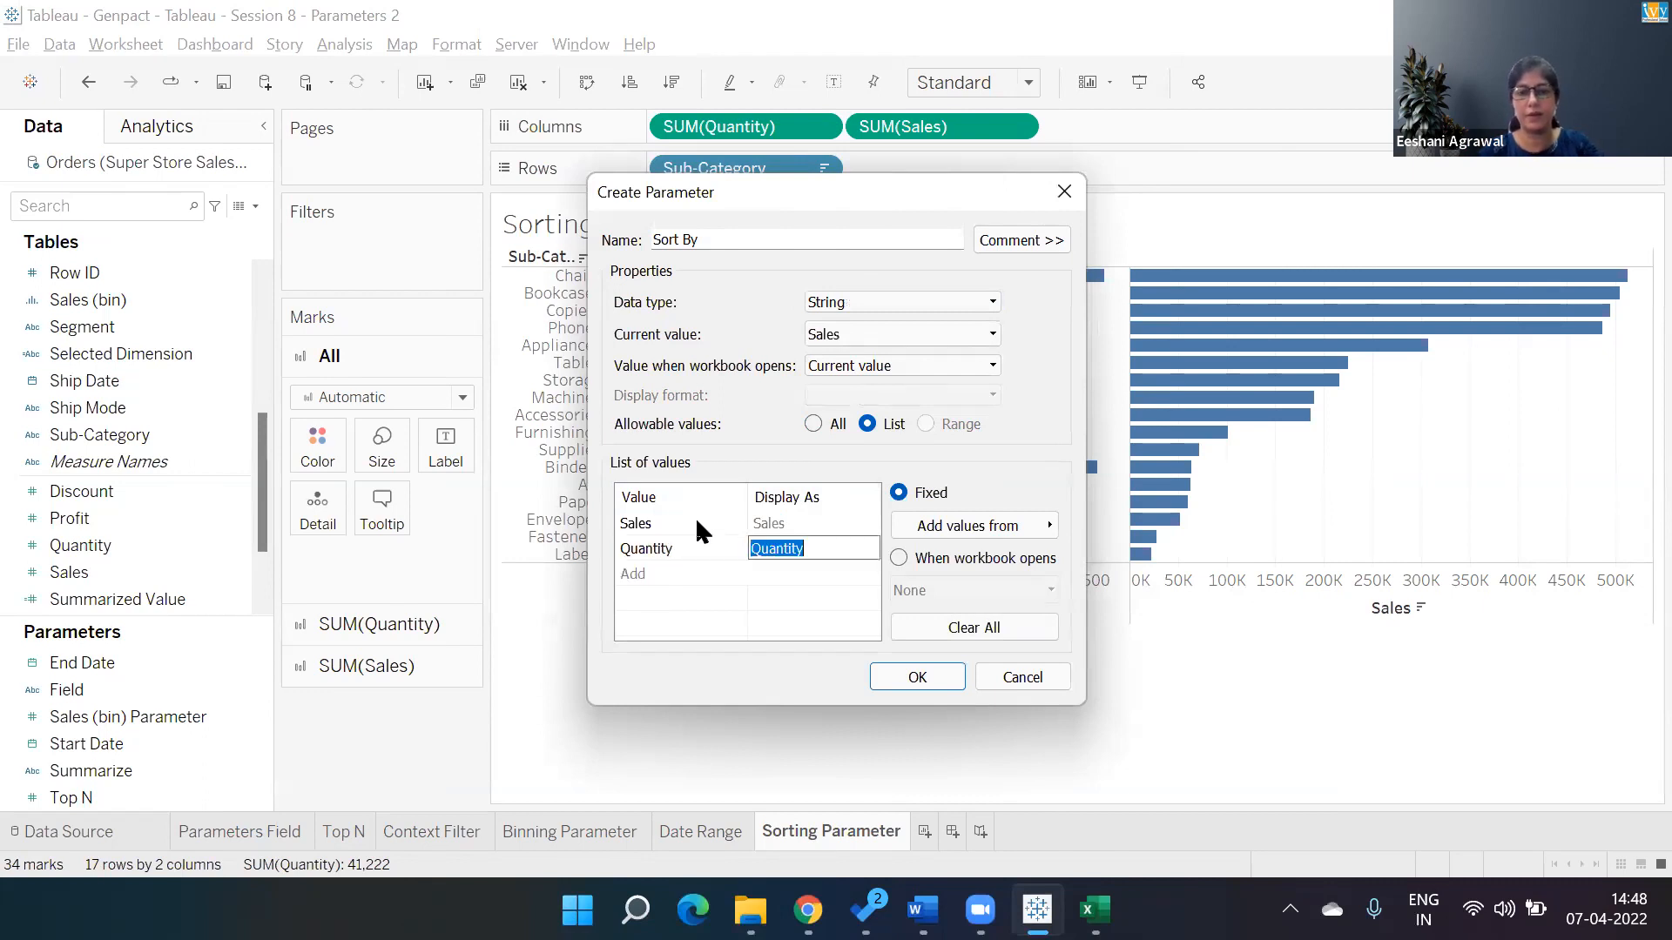
pyautogui.click(914, 680)
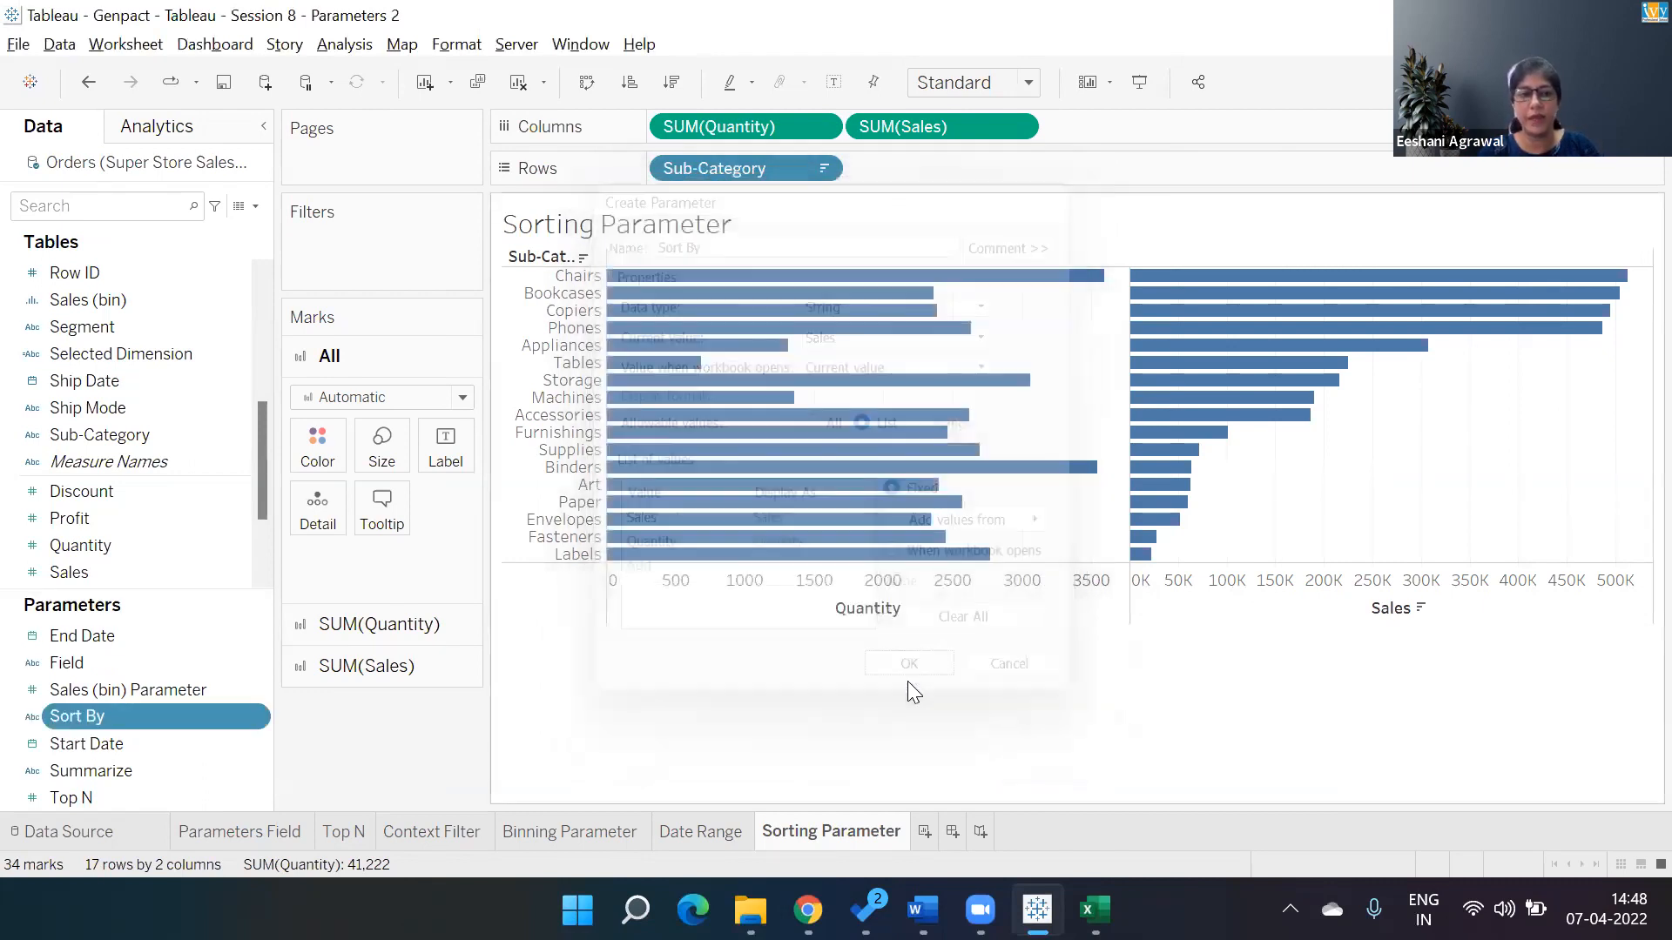
# Show the Sort By parameter control on the sheet and switch its value to Quantity and back to Sales.
pyautogui.rightClick(249, 710)
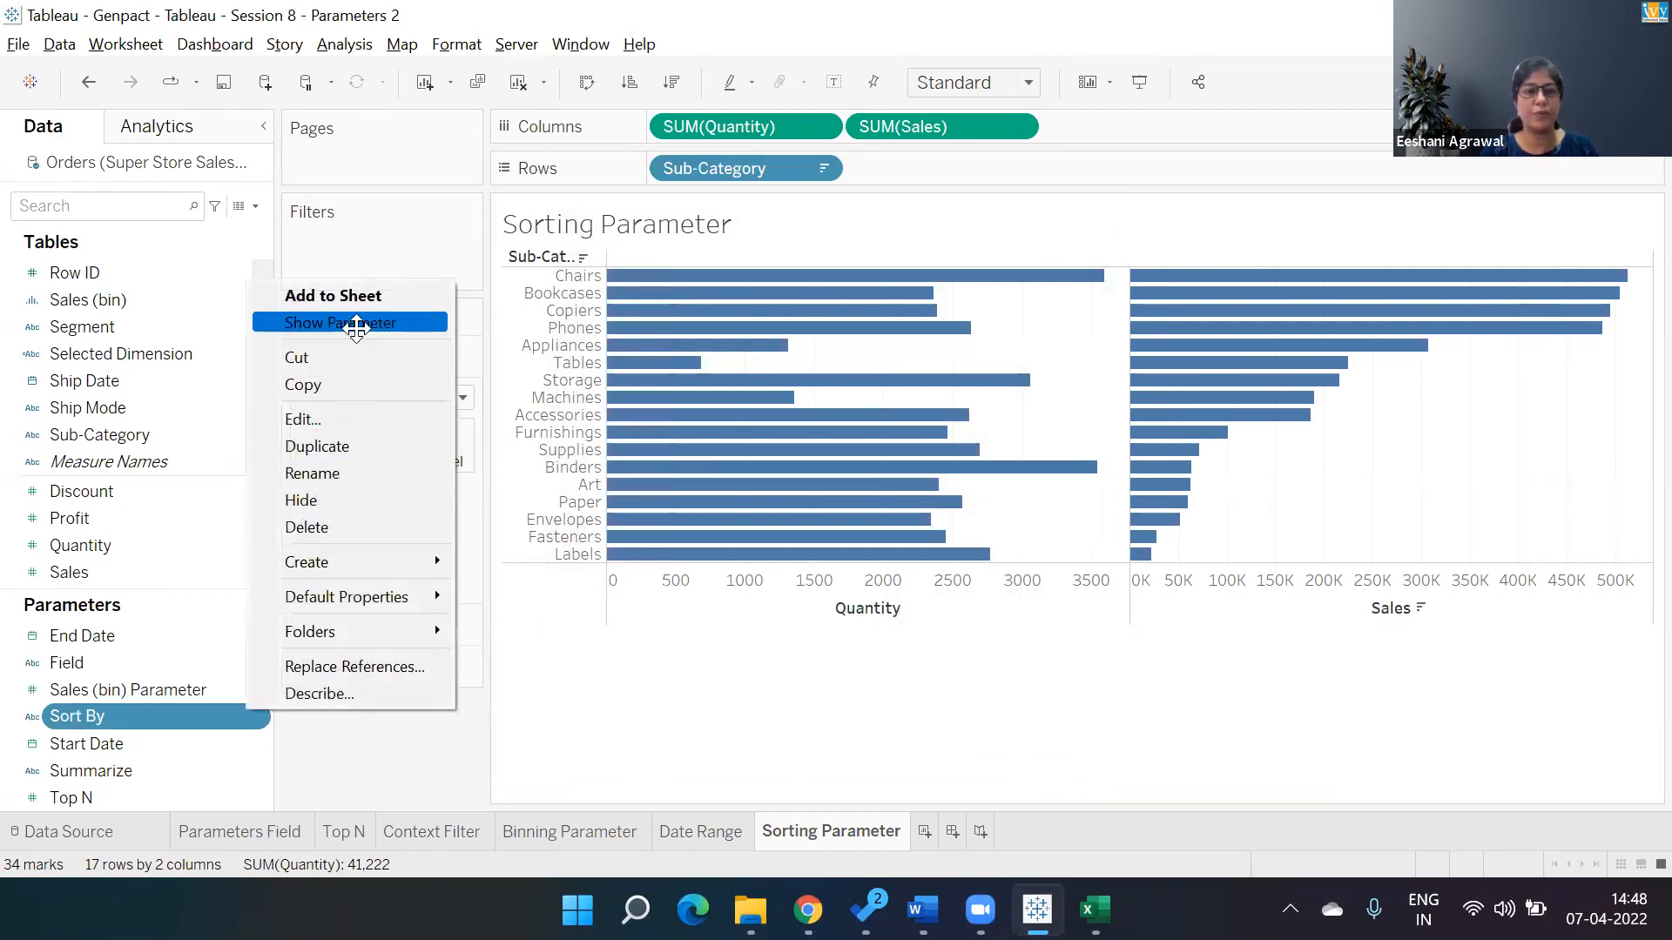
pyautogui.click(355, 327)
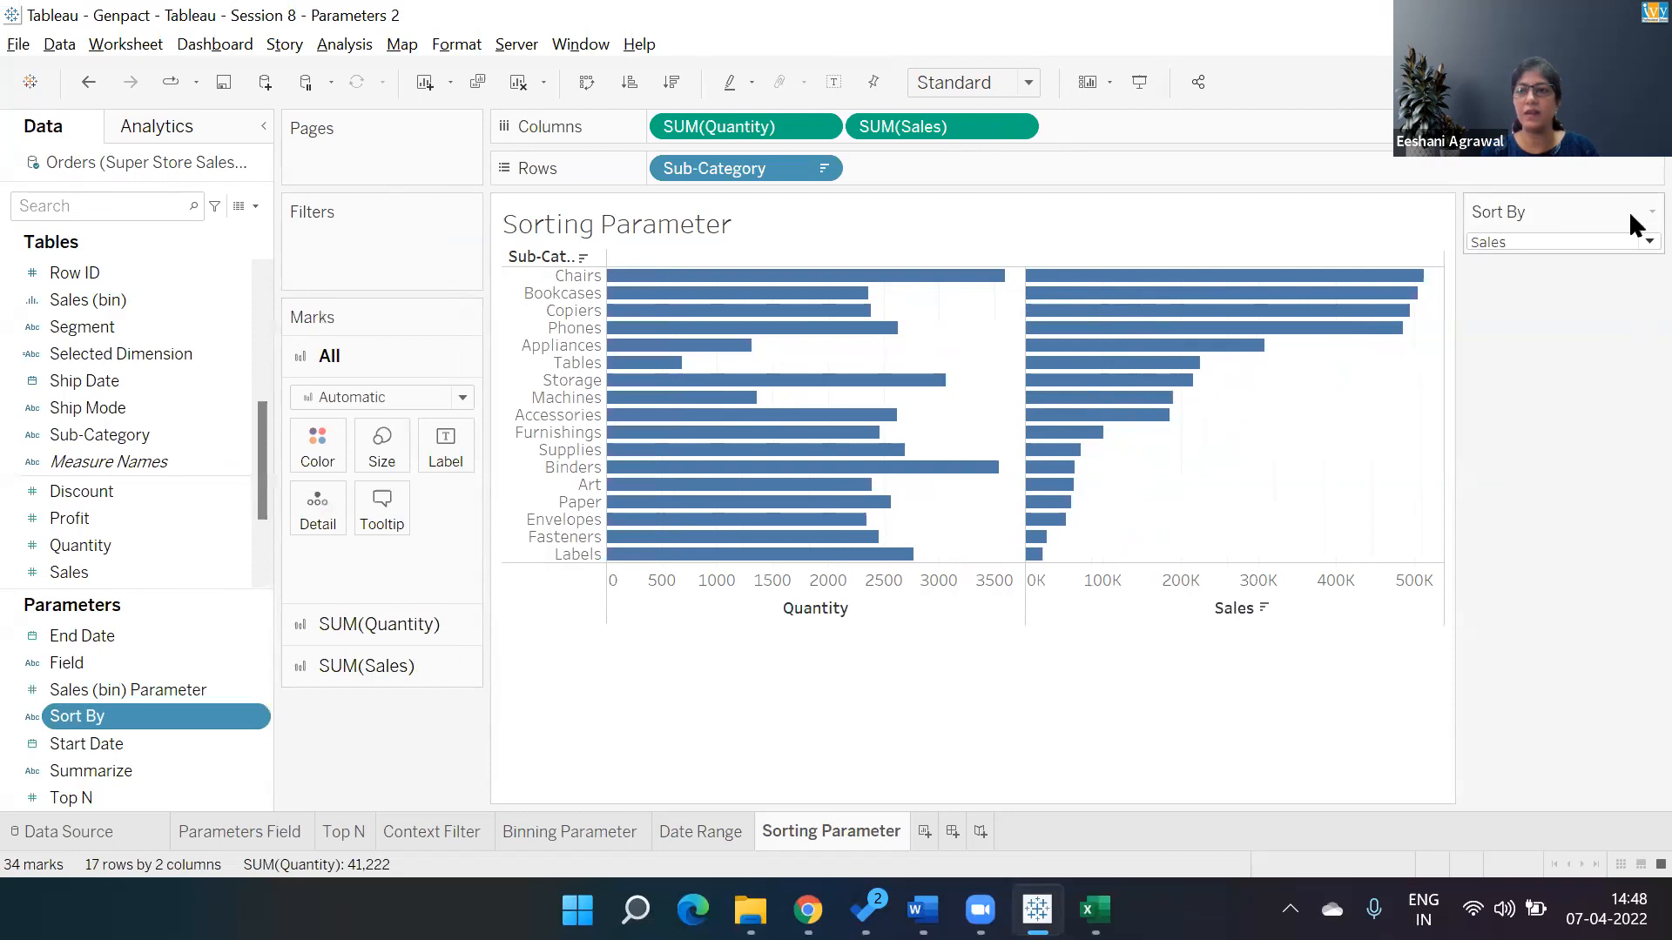
pyautogui.click(1630, 238)
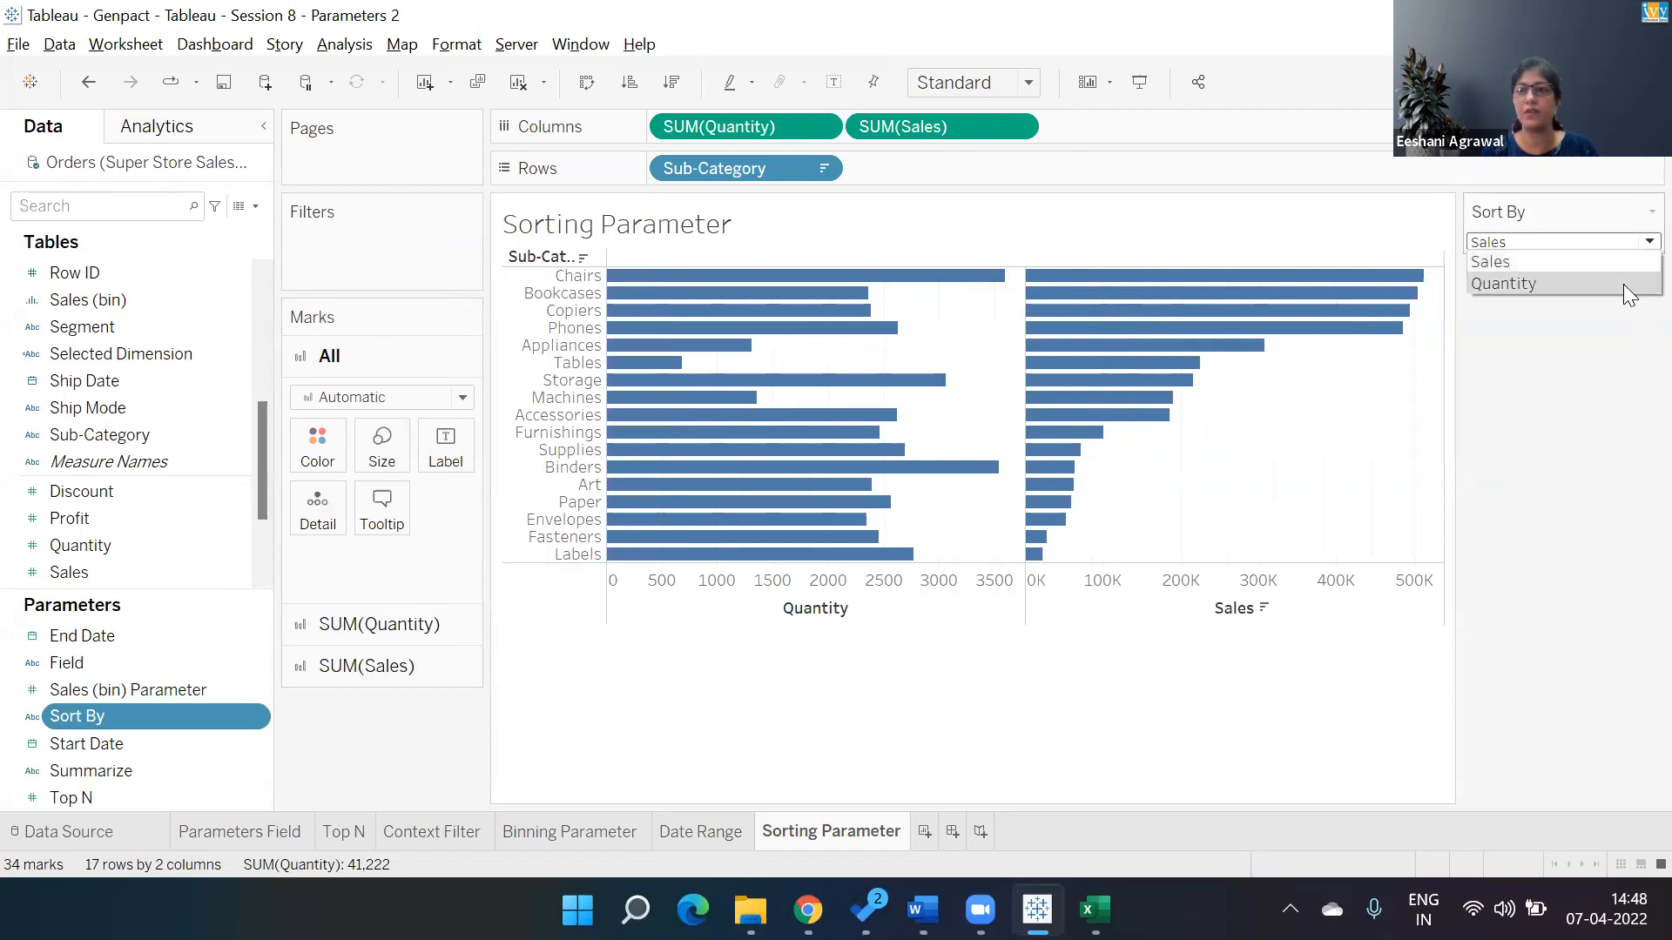
pyautogui.click(1624, 283)
pyautogui.click(1628, 233)
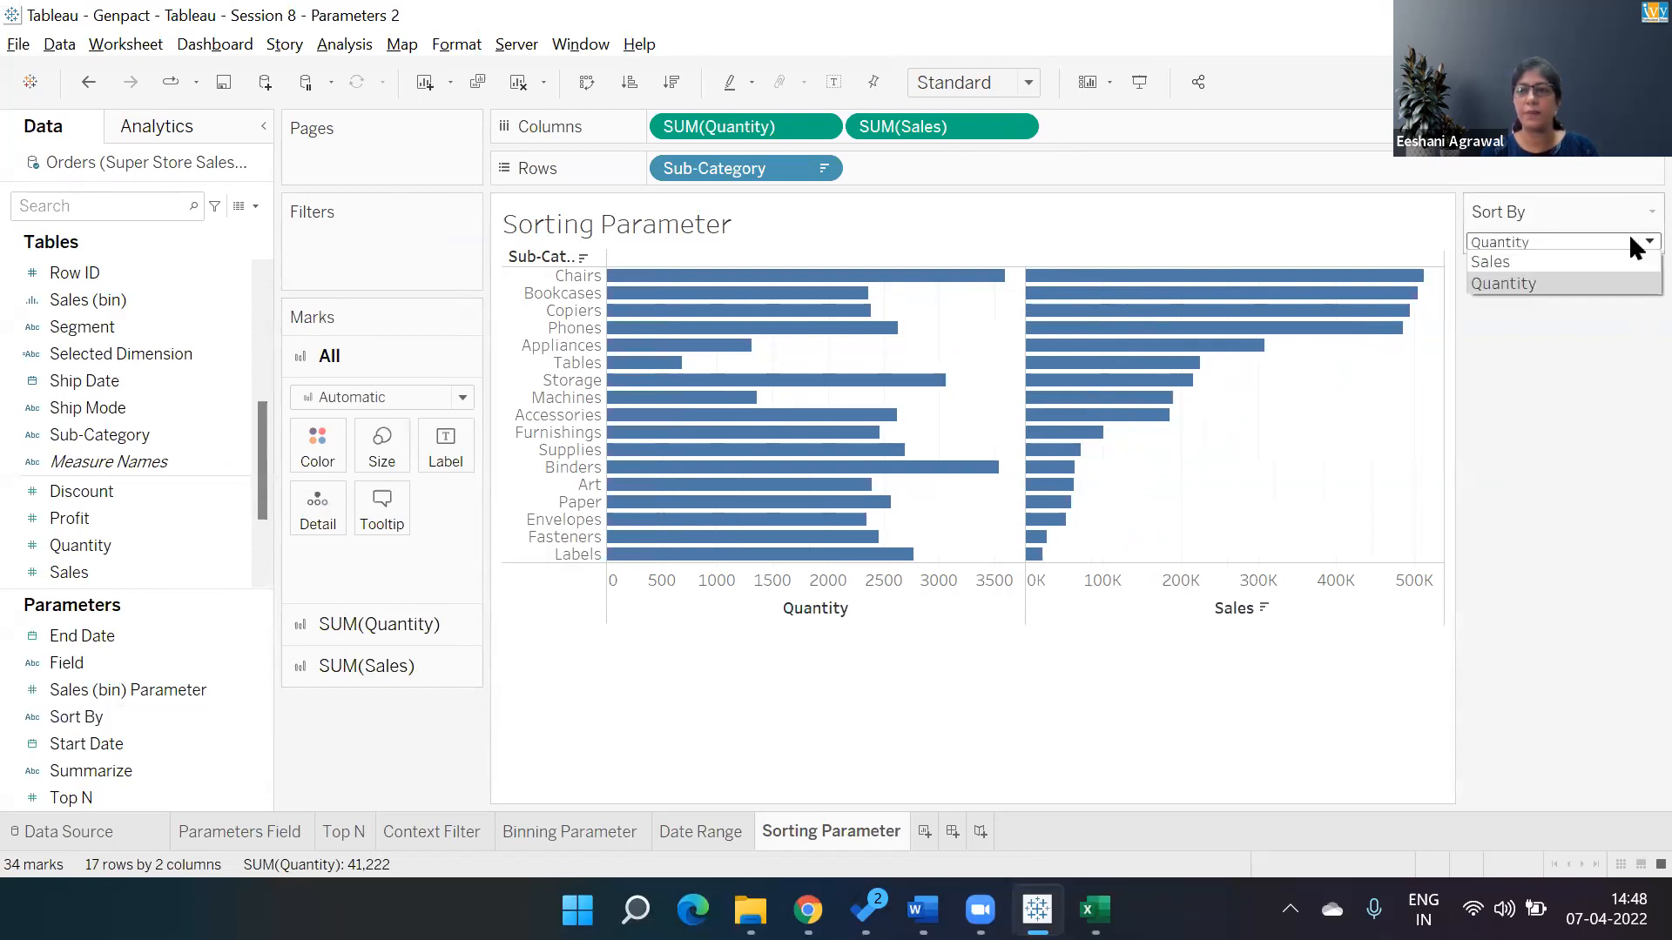
pyautogui.click(1617, 250)
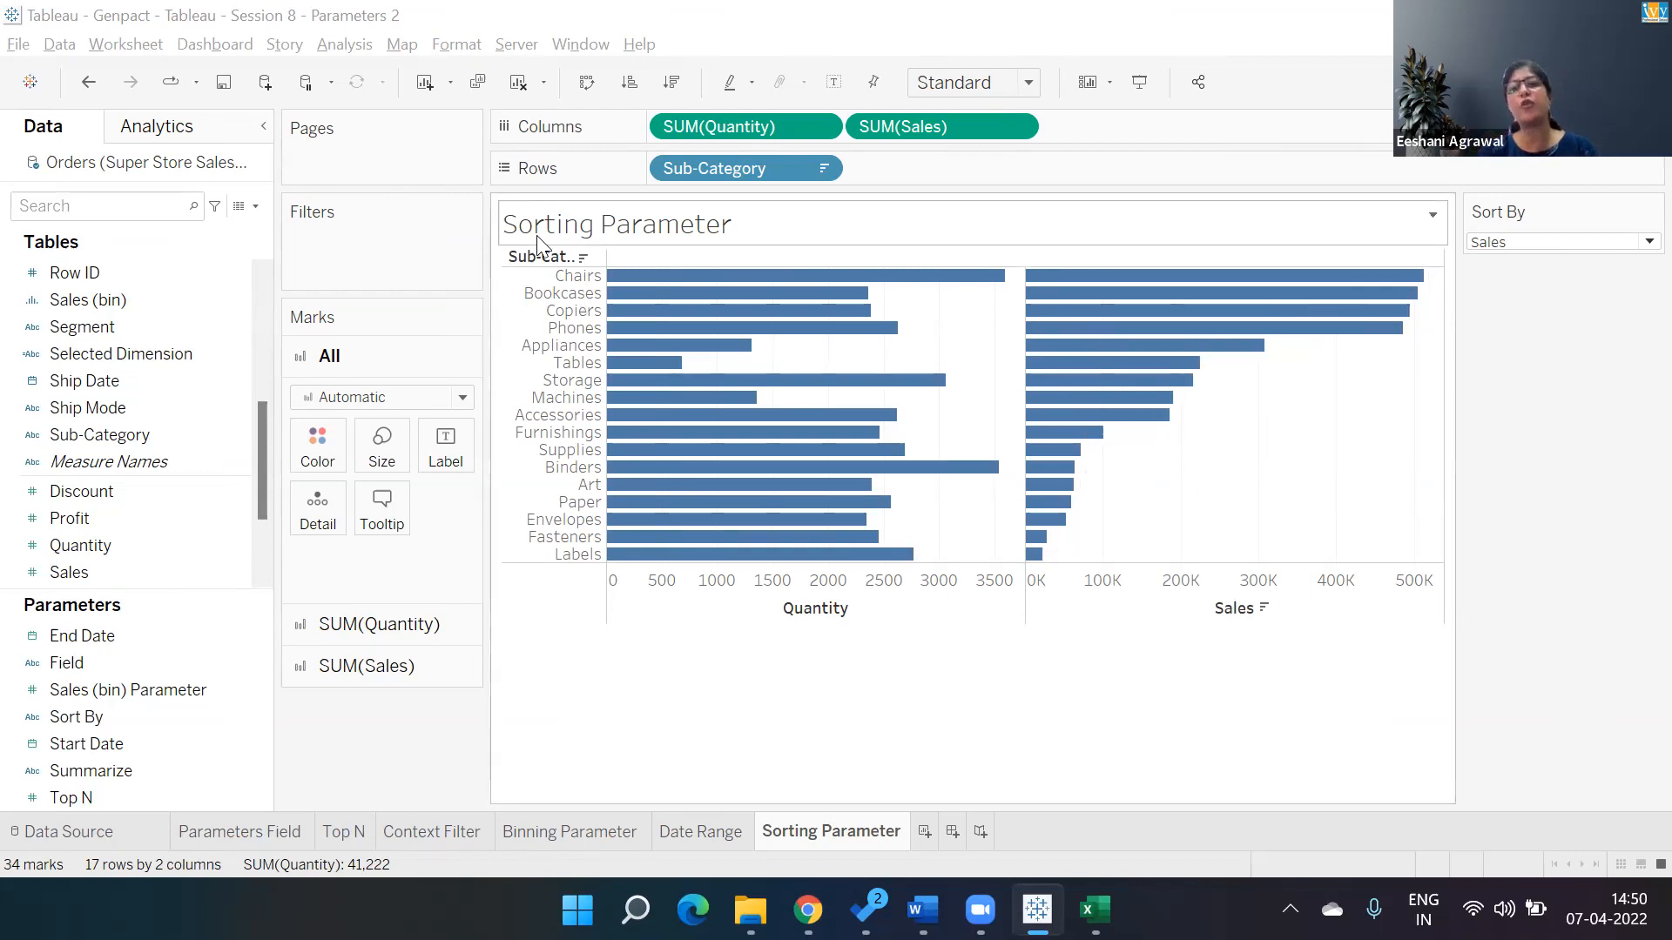
# Review the Sub-Category sort settings and sort the sub-categories descending by Quantity.
pyautogui.click(820, 169)
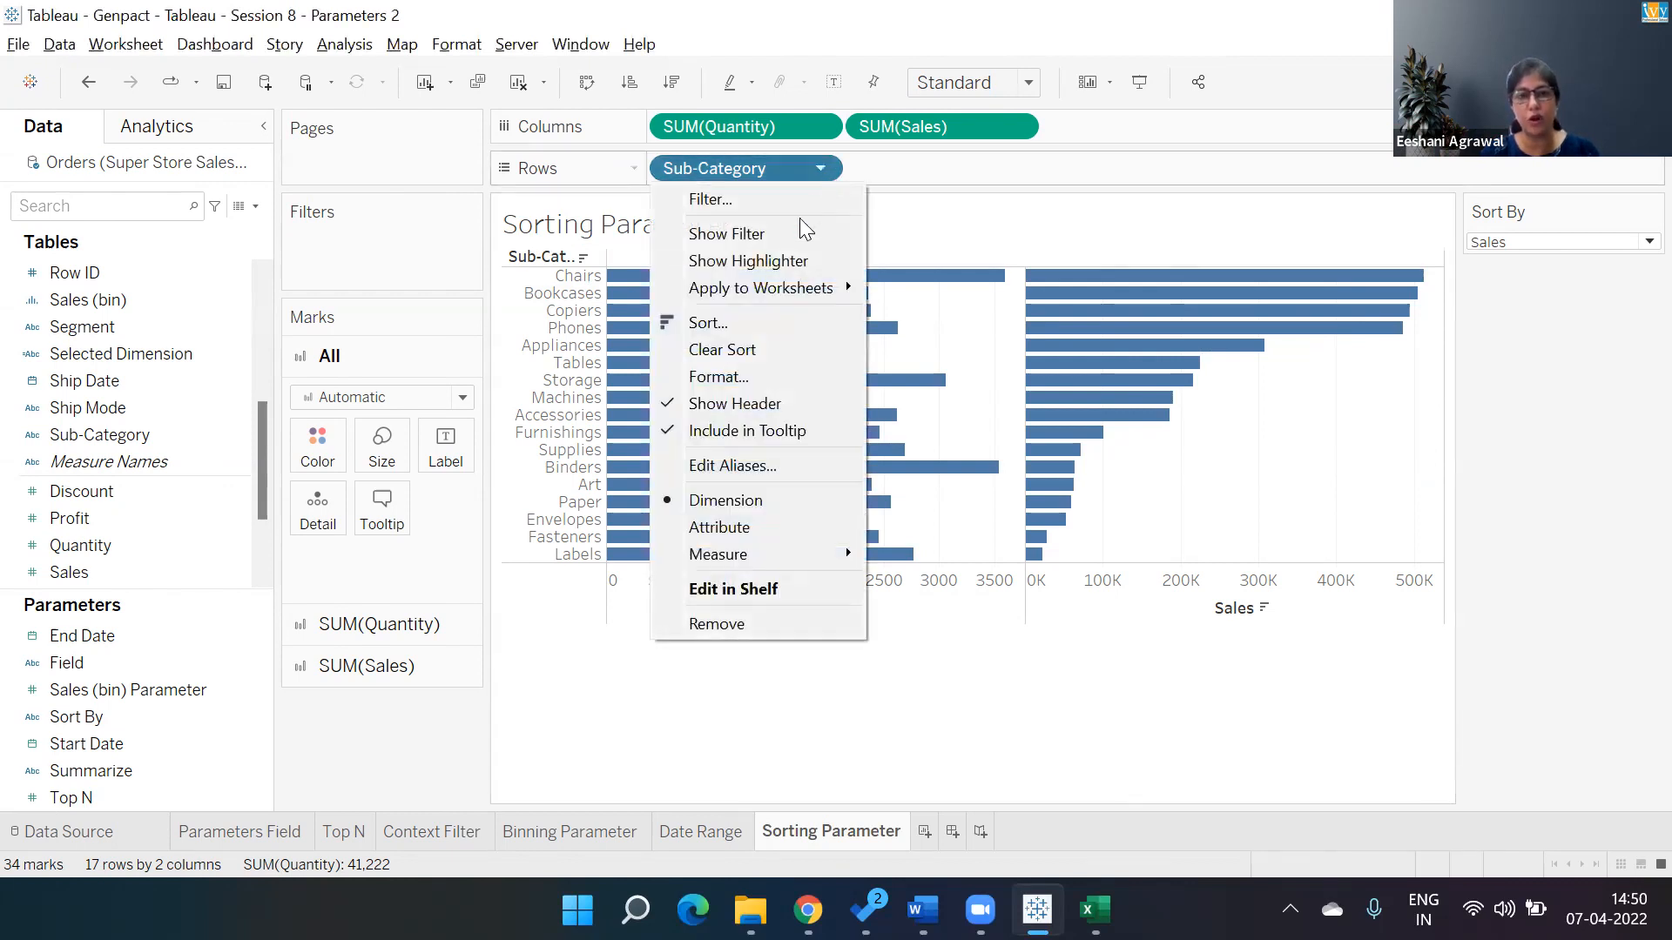
pyautogui.click(758, 321)
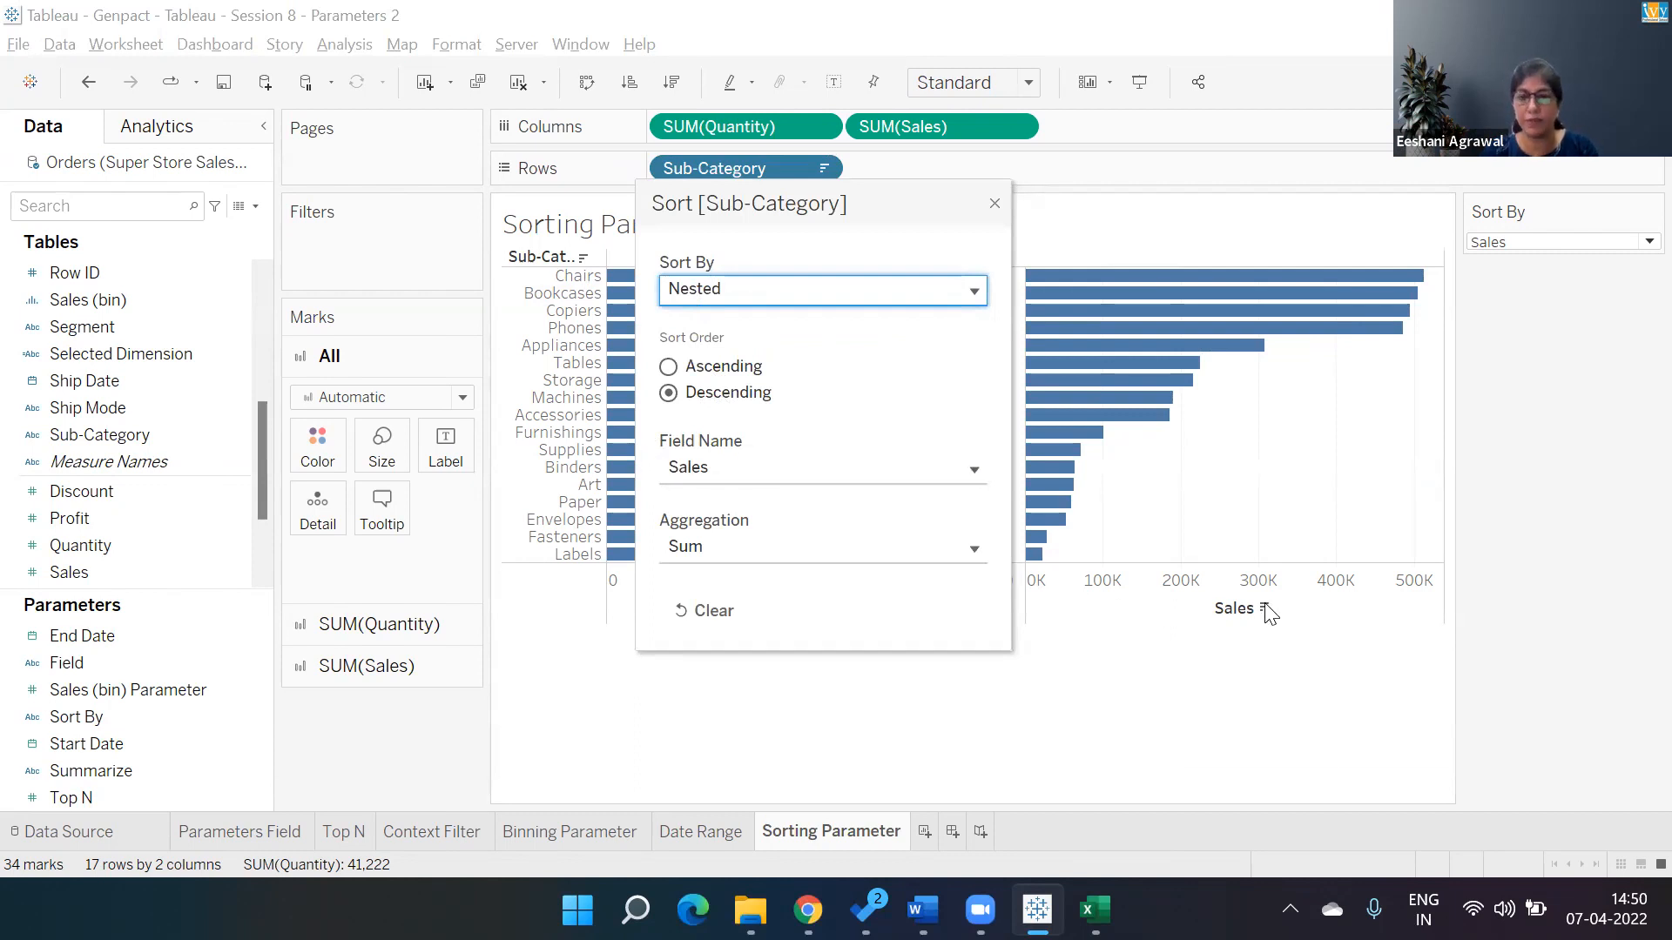
pyautogui.click(994, 206)
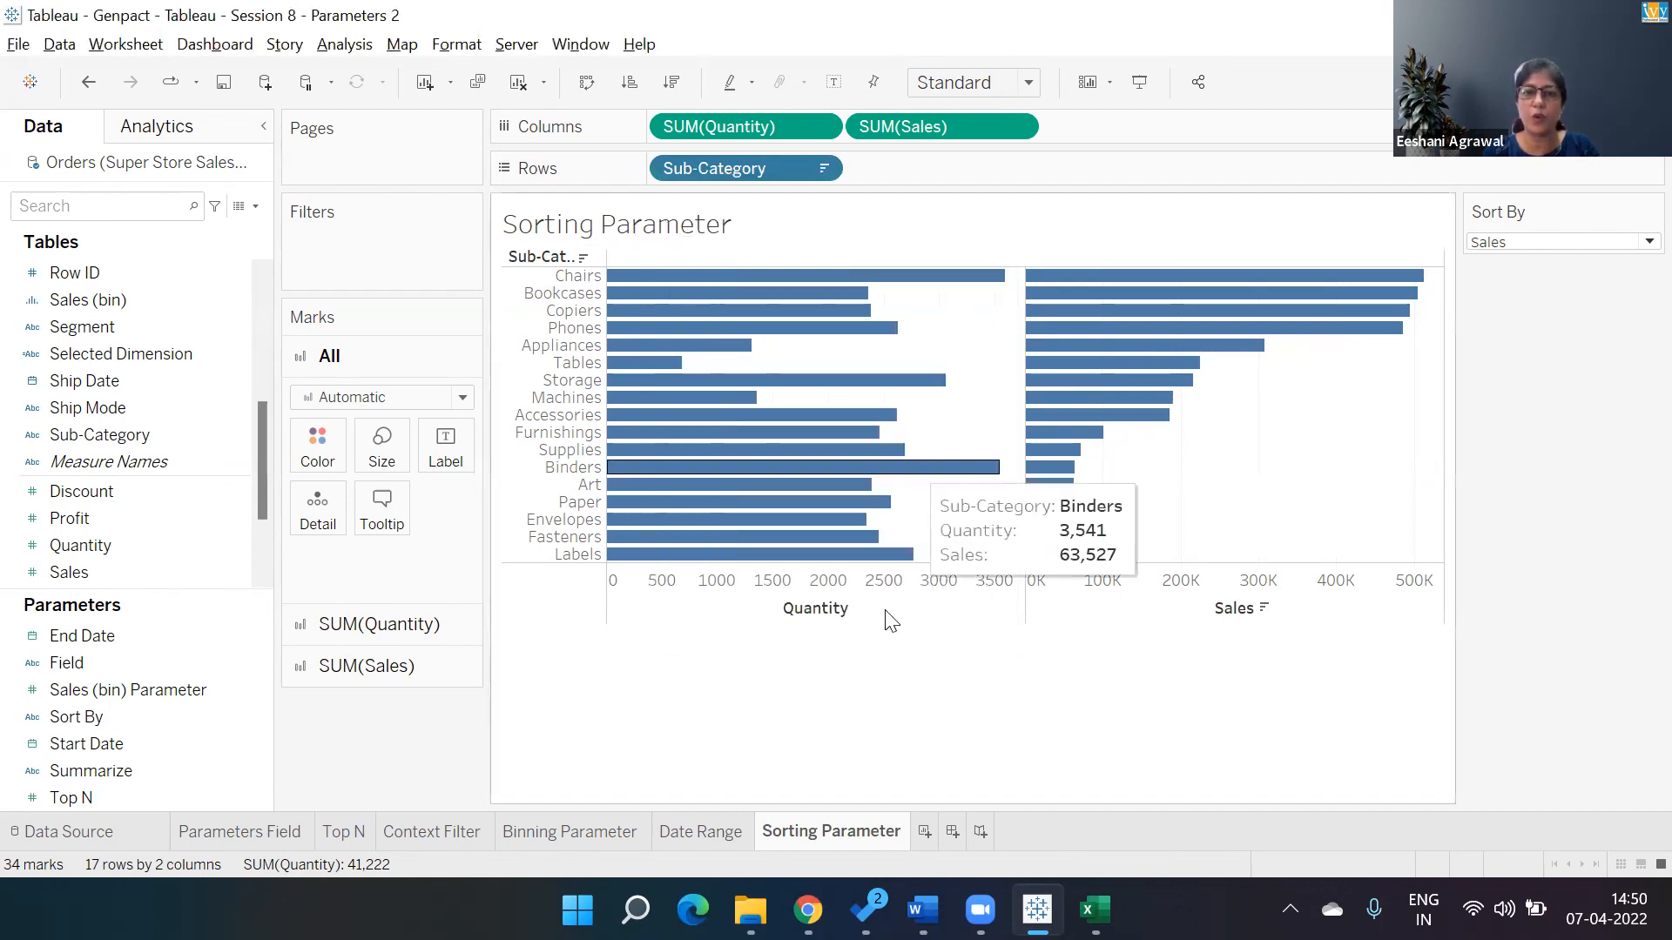
pyautogui.click(859, 608)
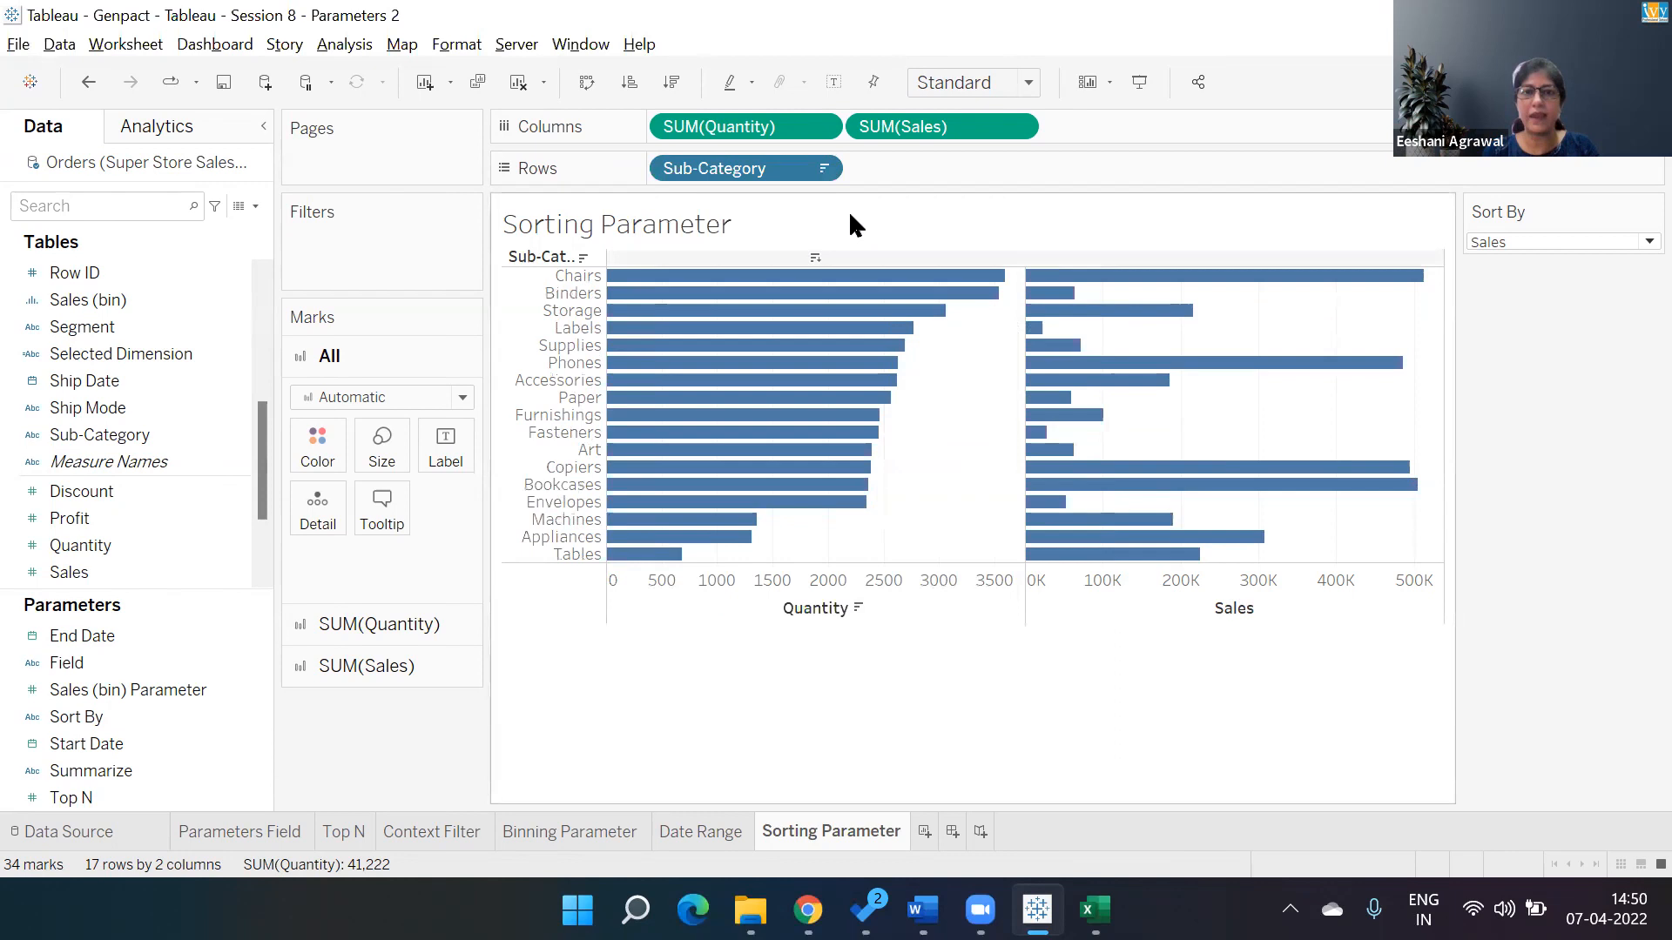
pyautogui.click(827, 166)
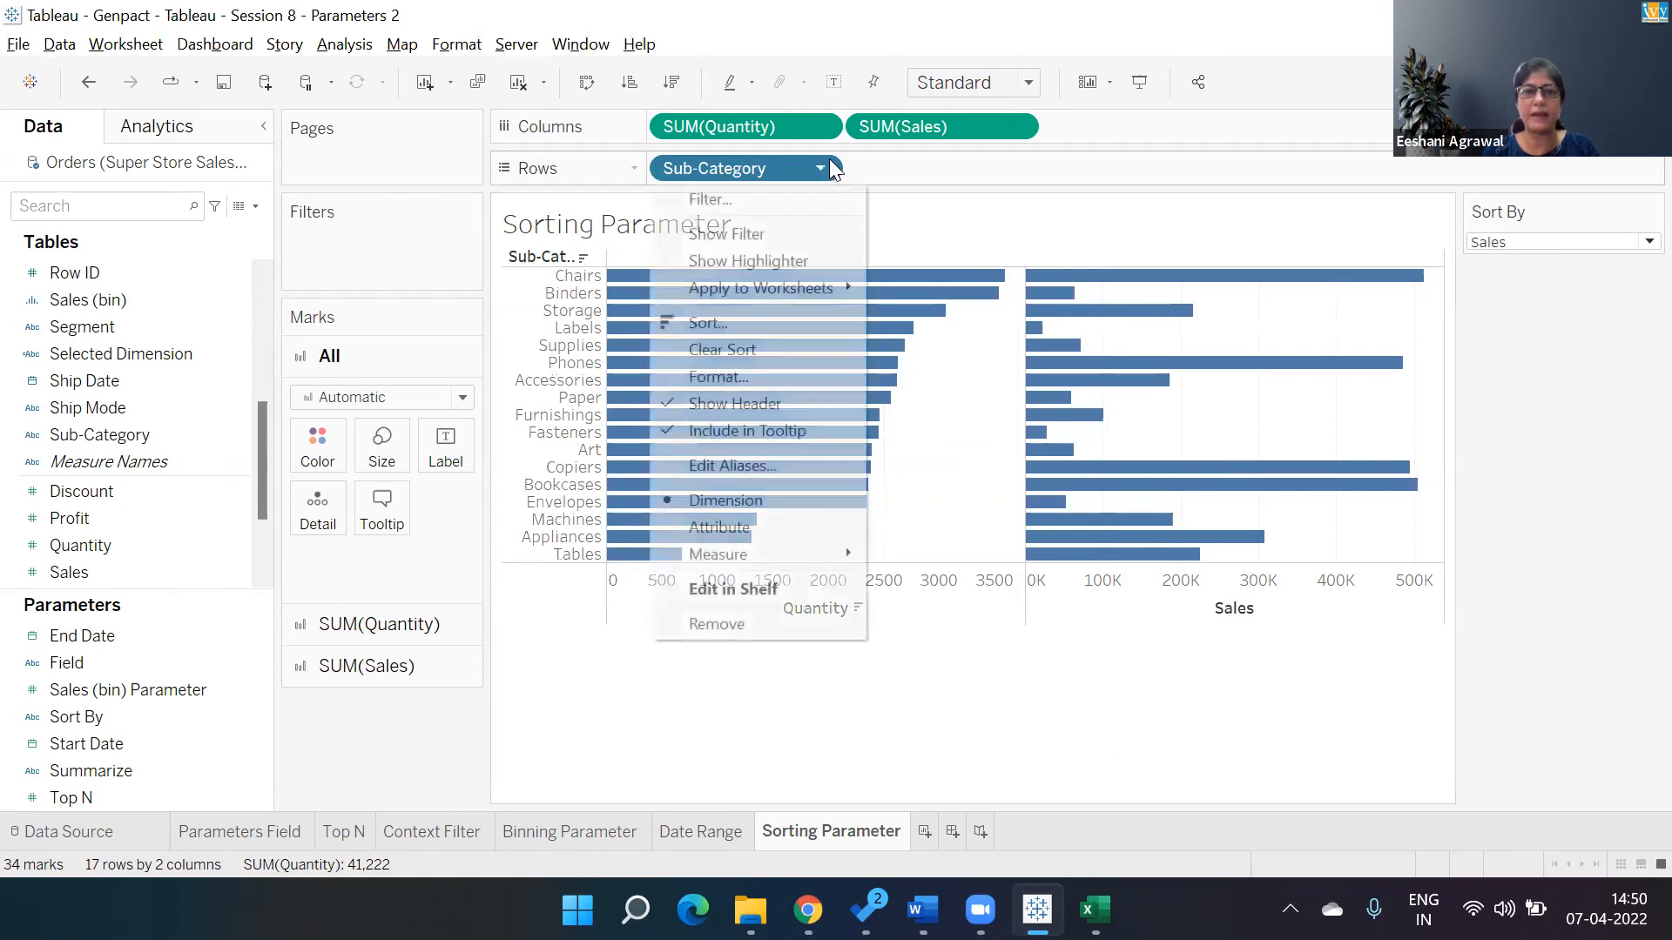
pyautogui.click(721, 327)
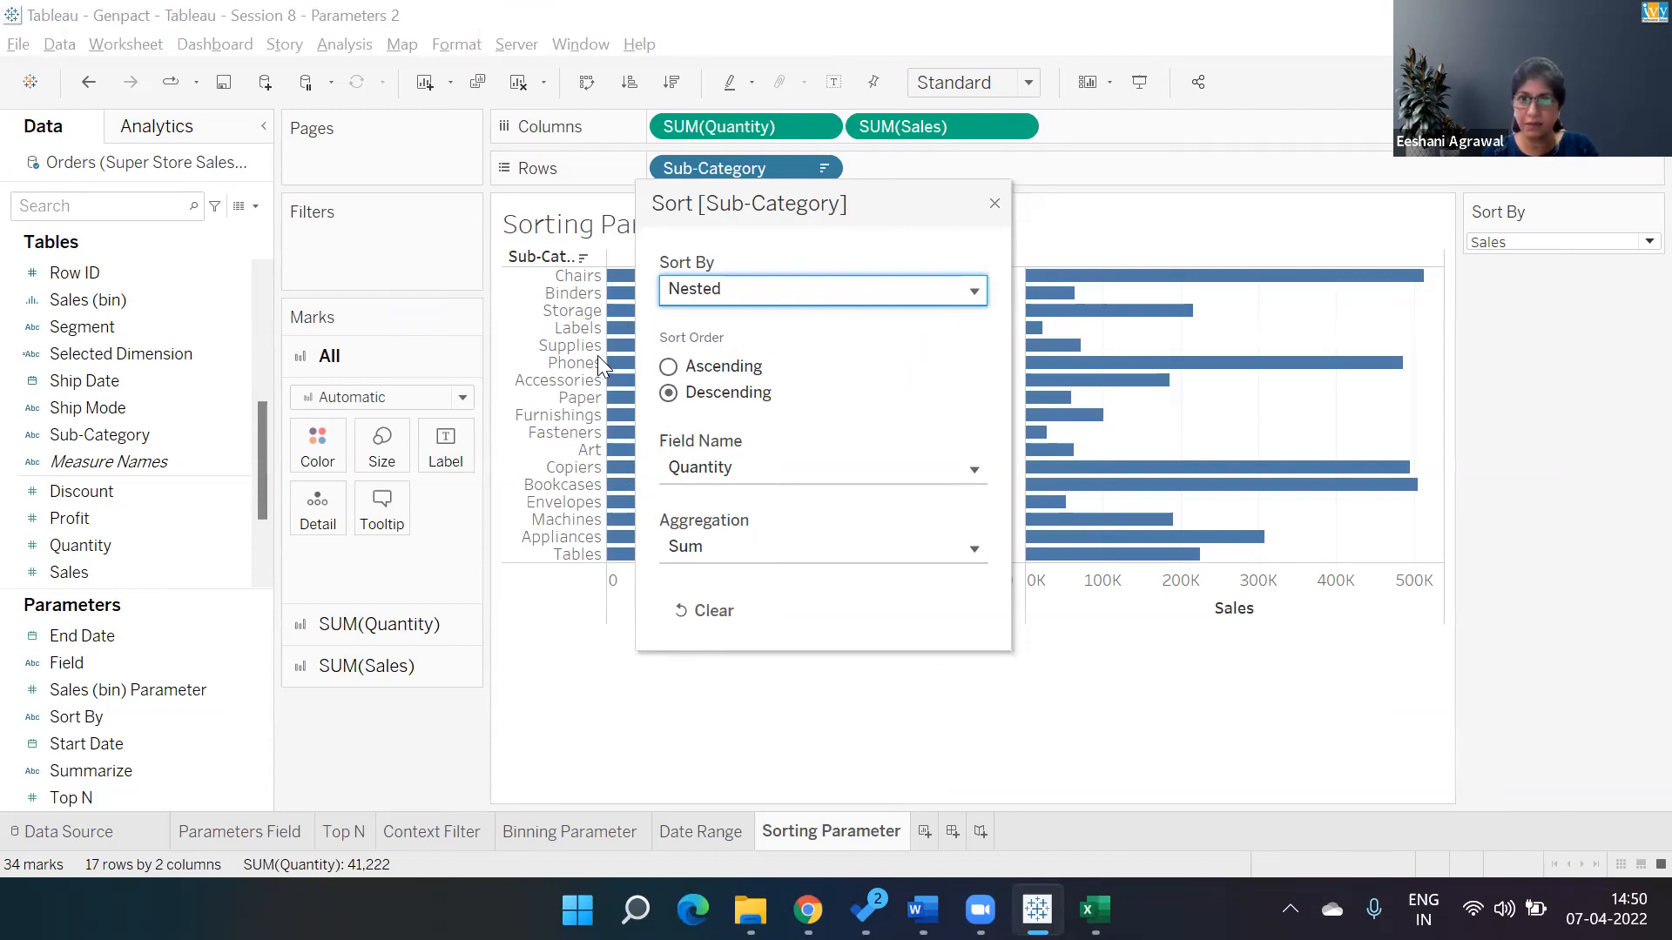
pyautogui.click(993, 203)
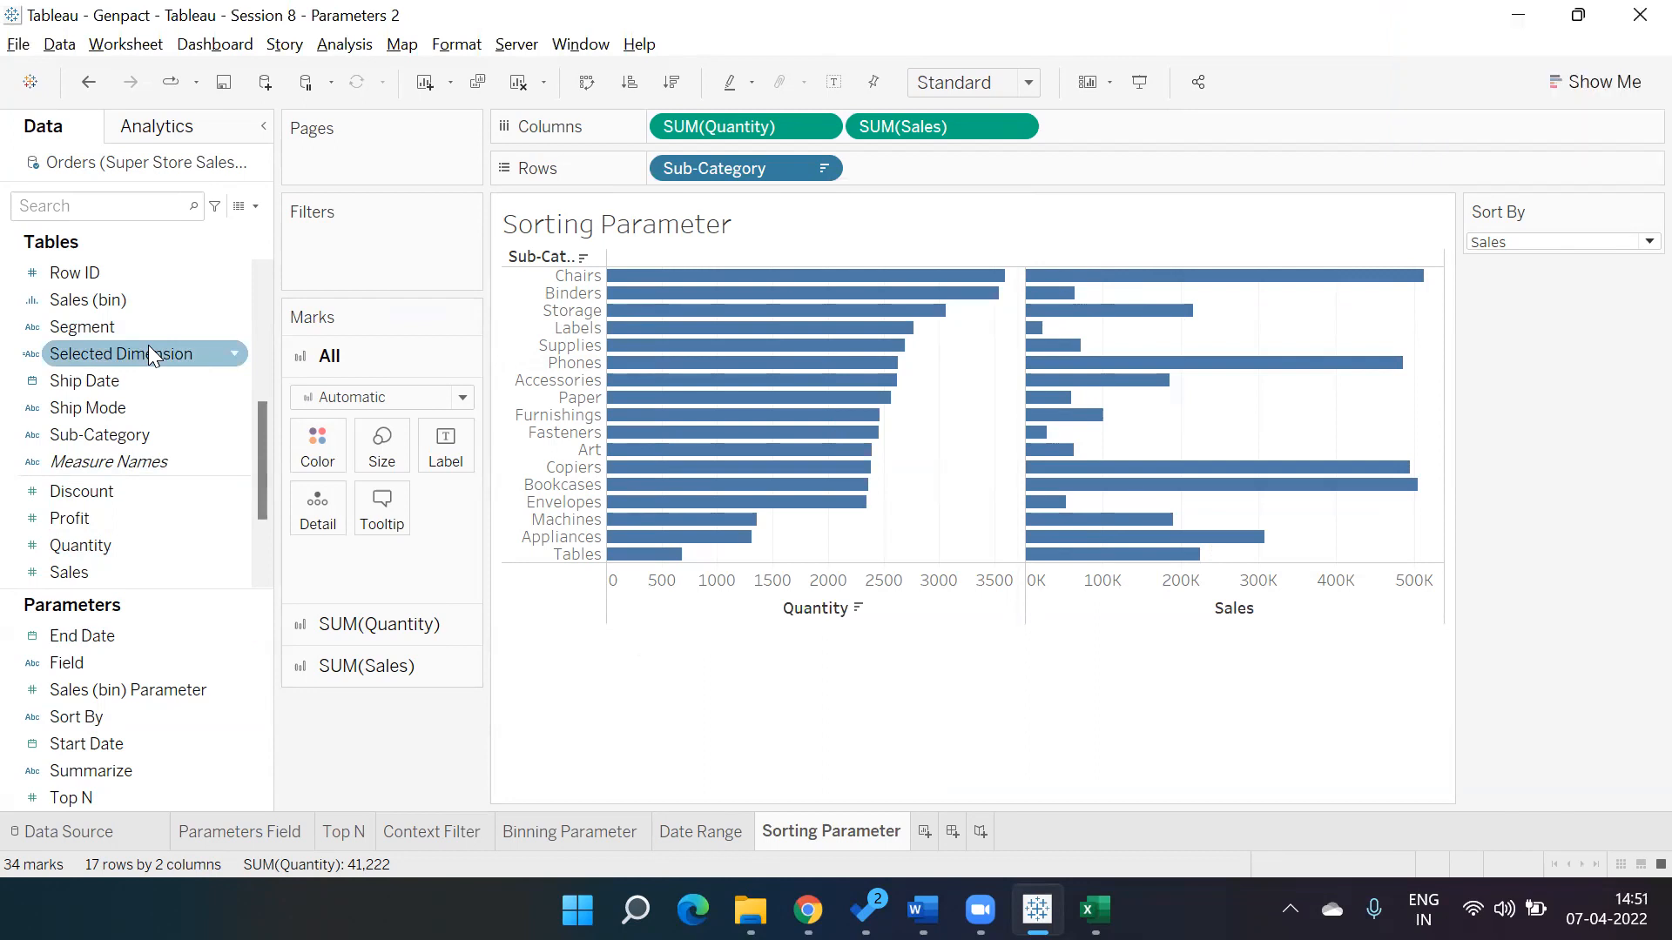
# Create a new calculated field named Sorting Field.
pyautogui.click(255, 205)
pyautogui.click(209, 232)
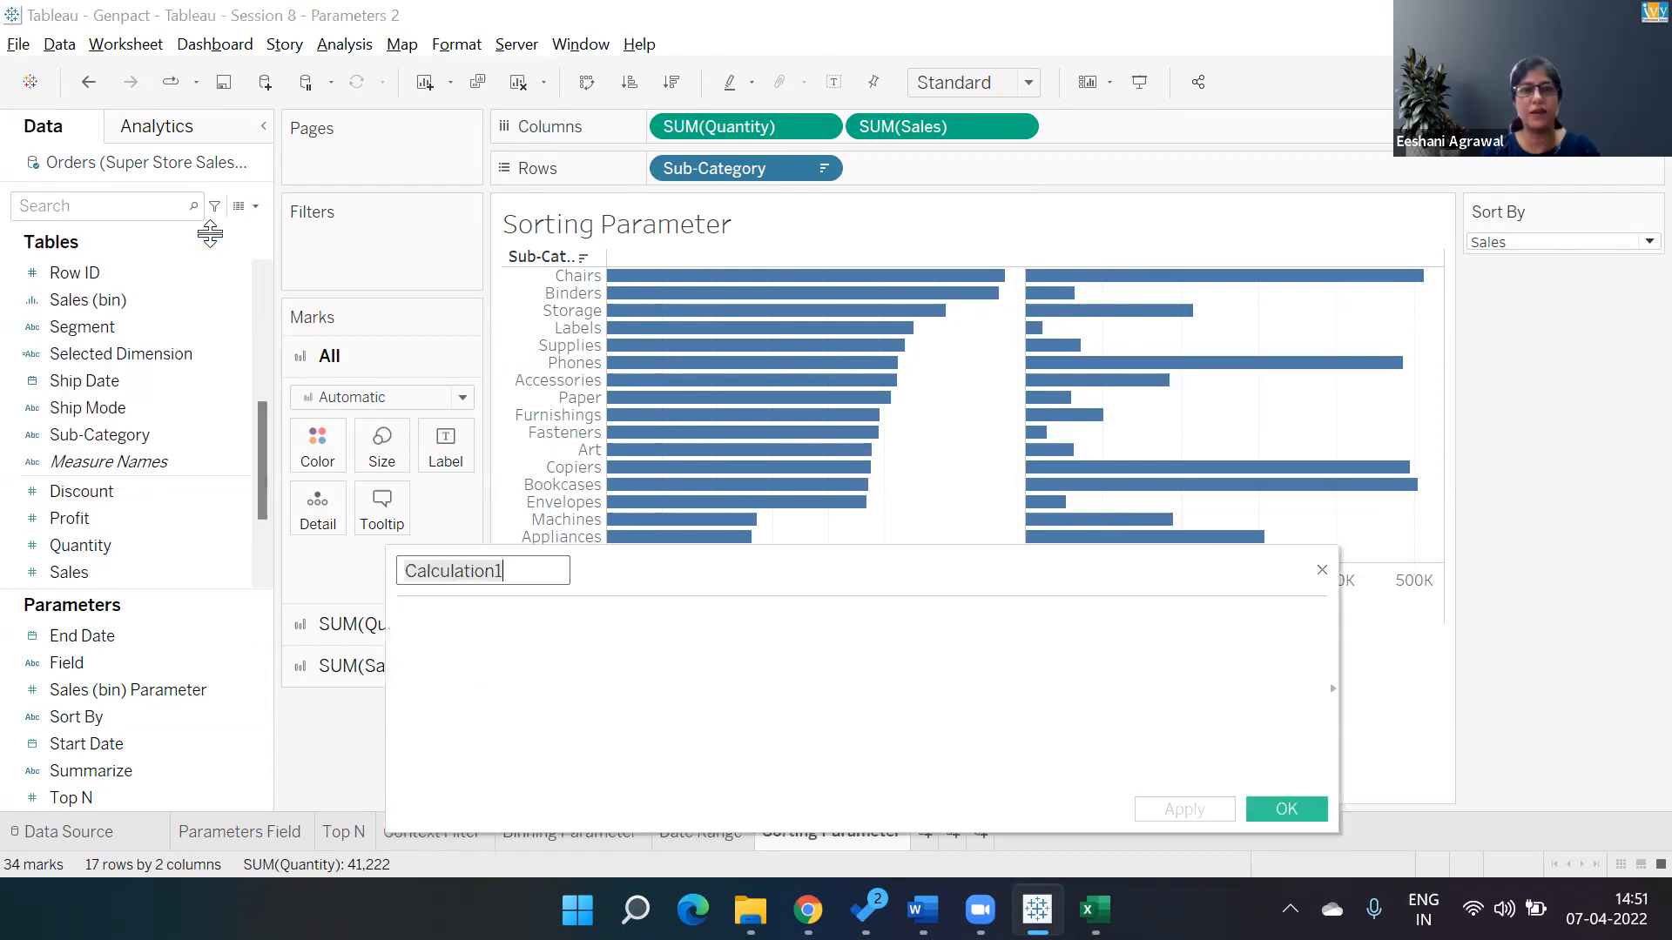
pyautogui.write('Sortin')
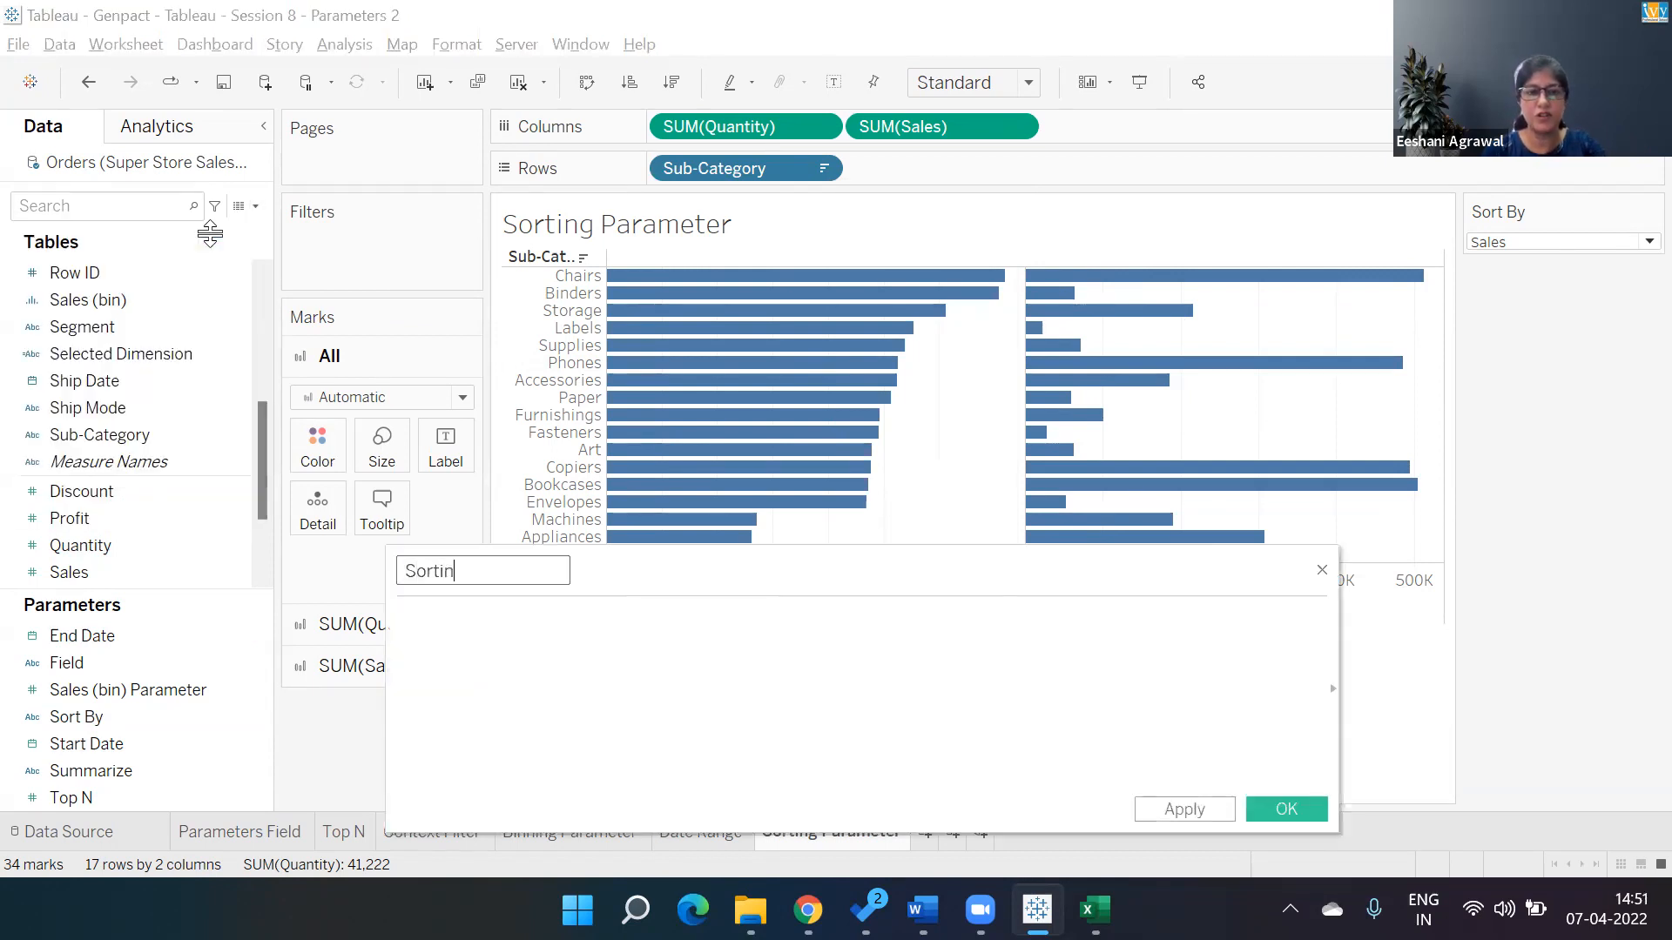
pyautogui.write('g Field')
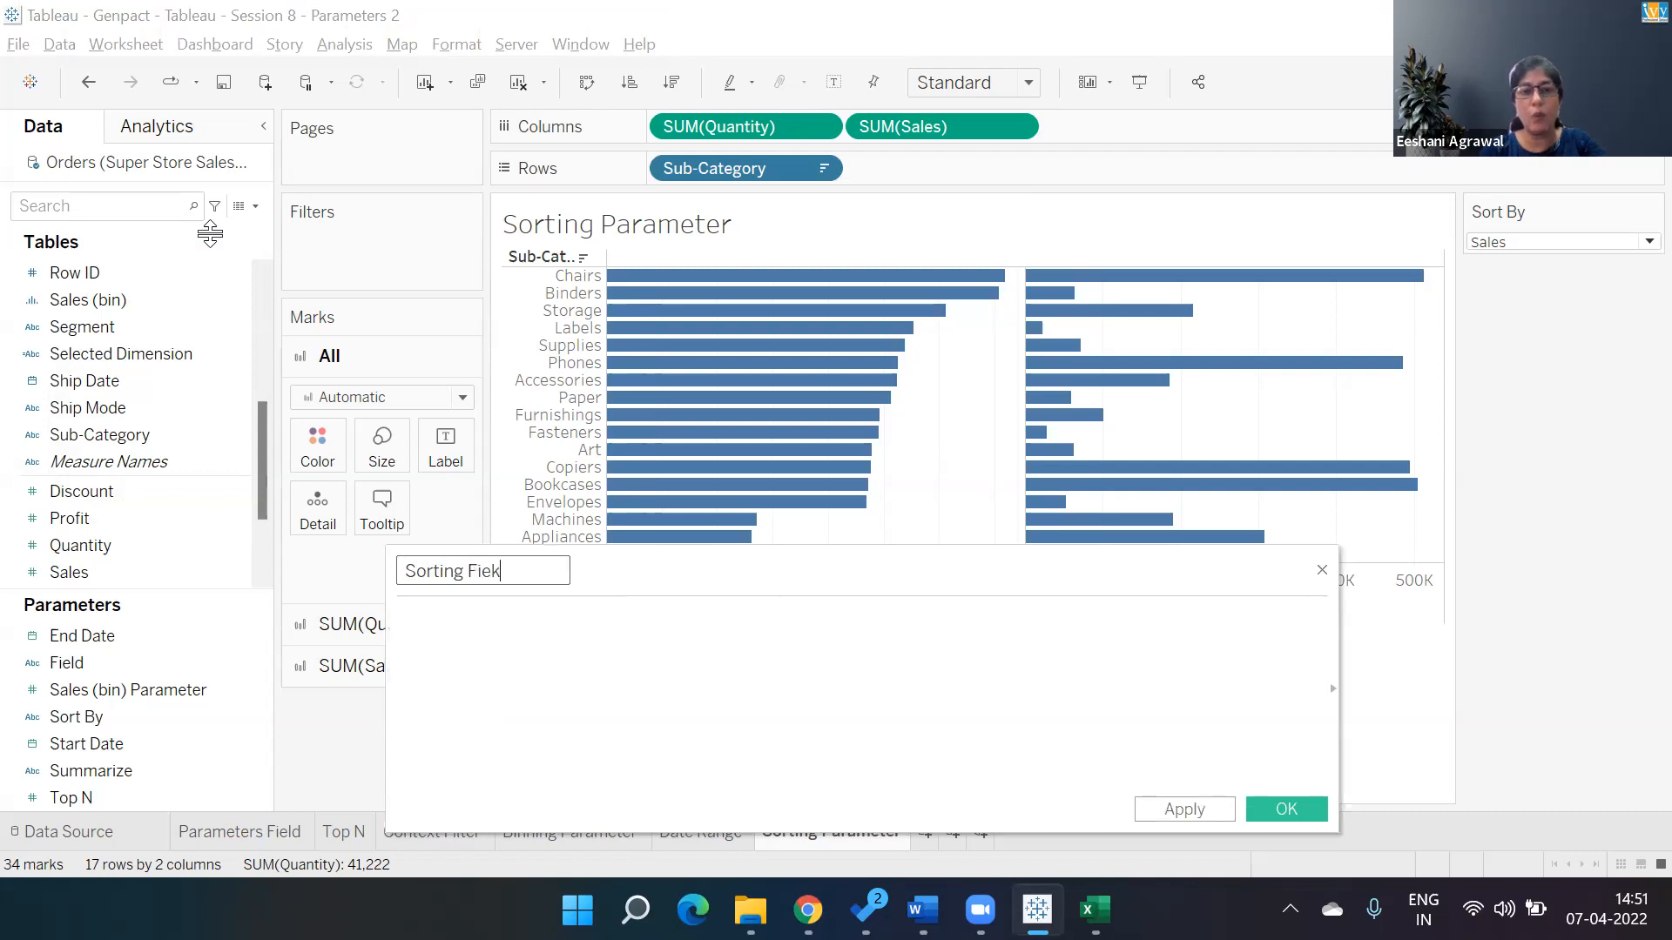
pyautogui.press('Tab')
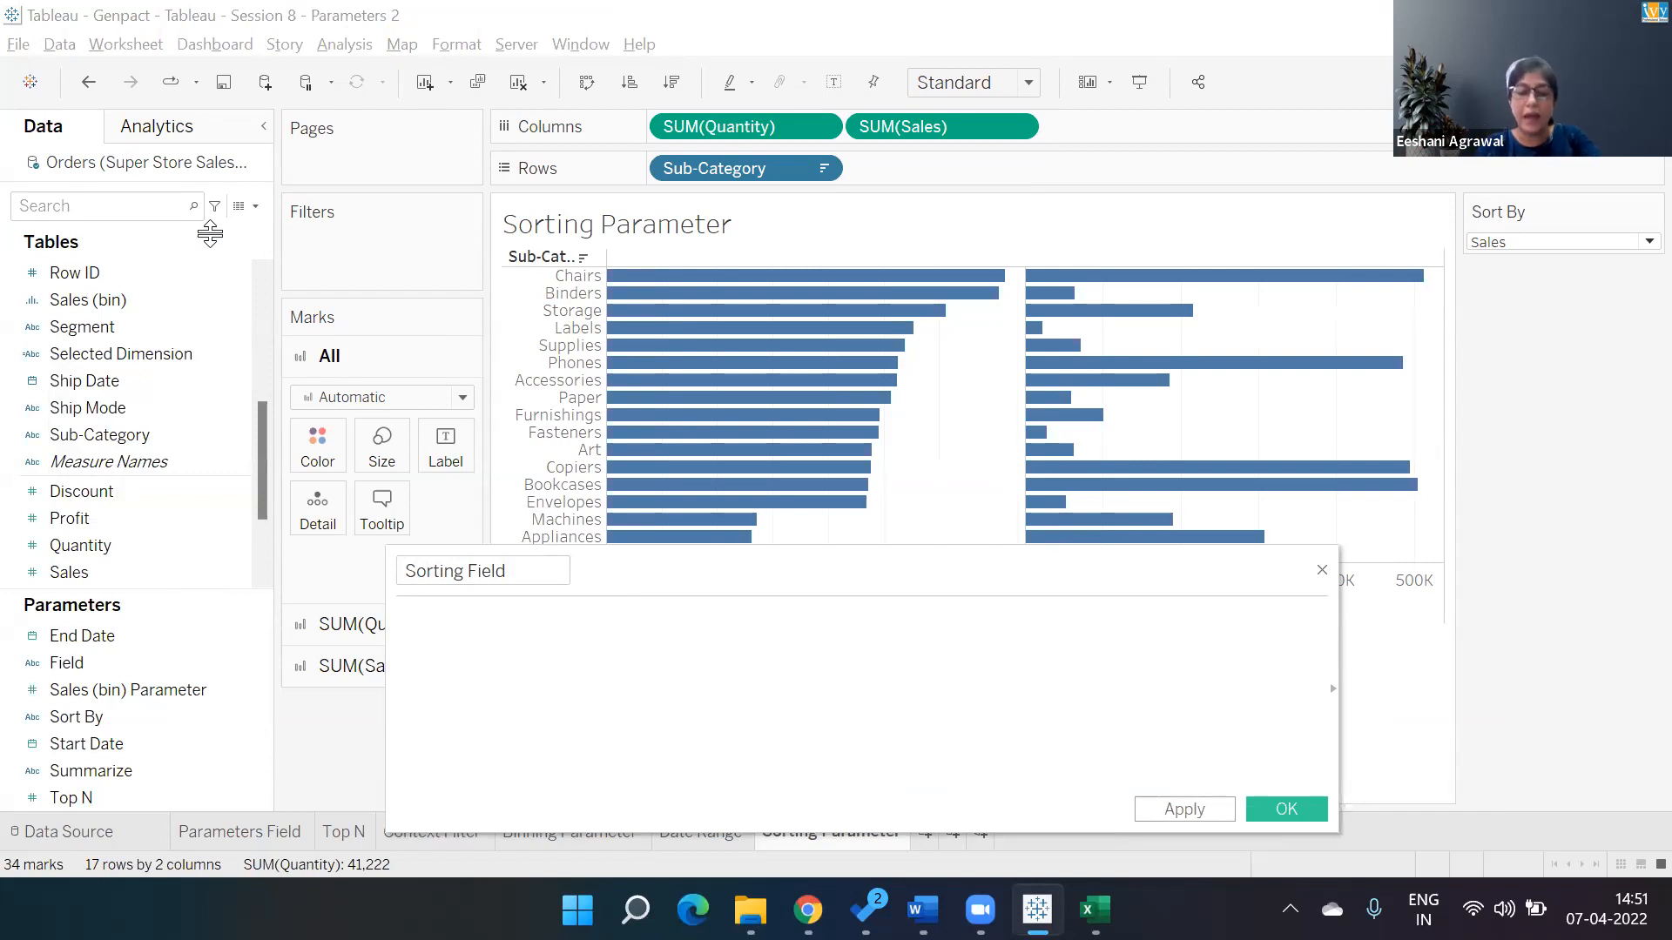
# Enter the formula IIF([Sort By]="Sales",[Sales],[Quantity]) for Sorting Field and save it.
pyautogui.write('ii')
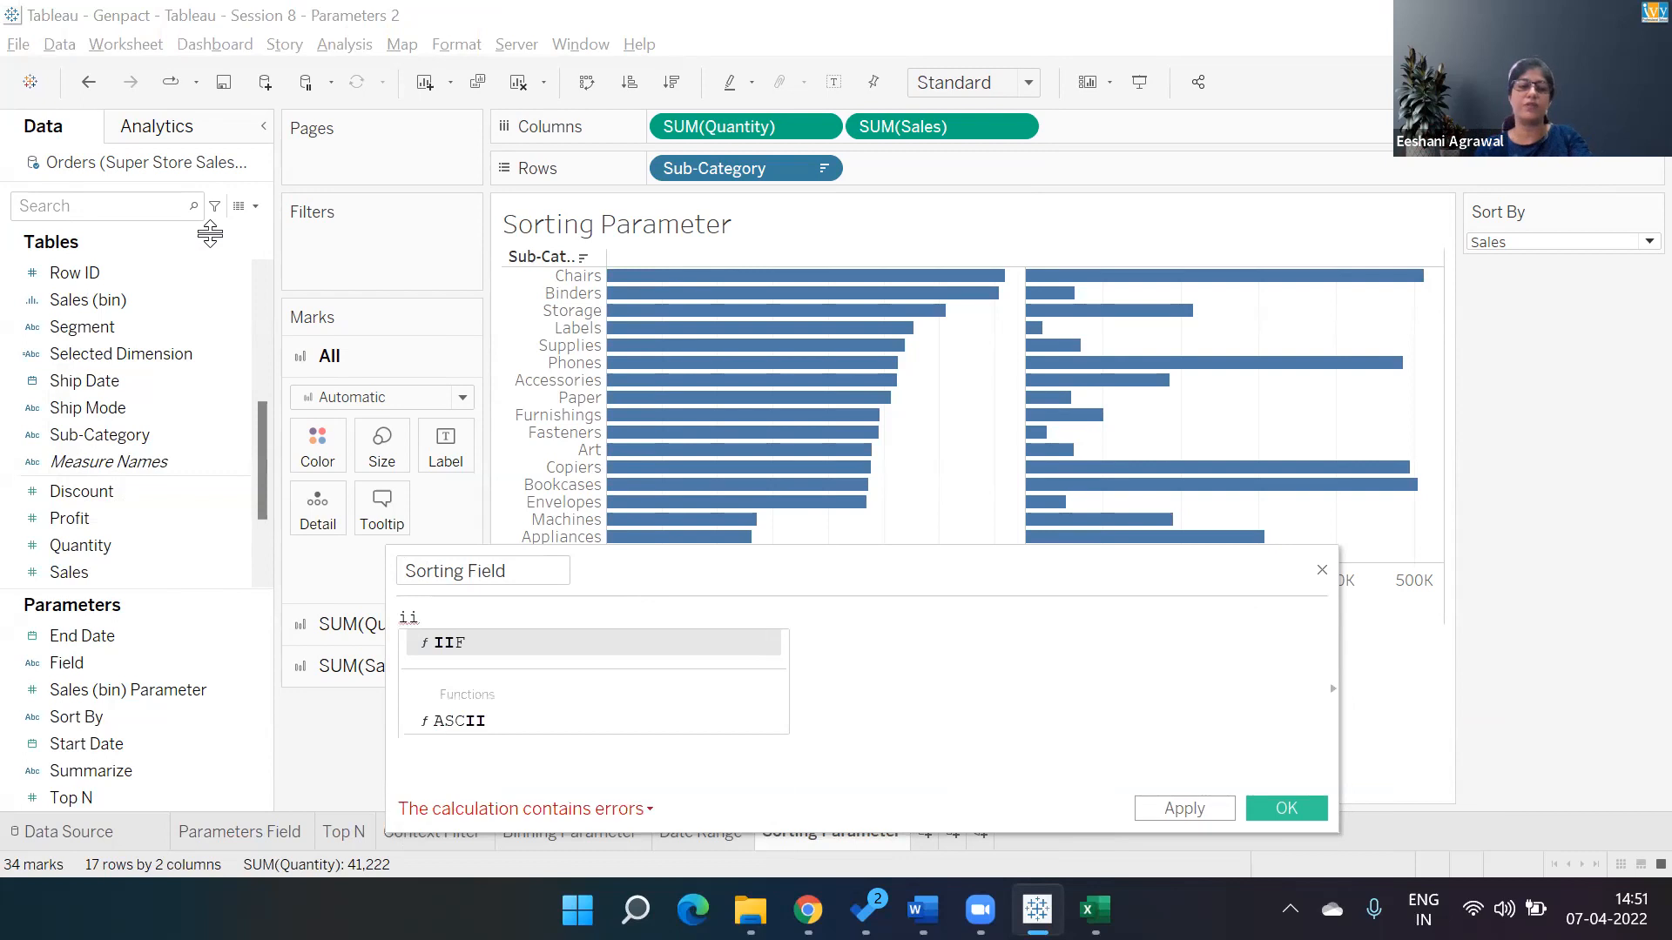
pyautogui.press('Return')
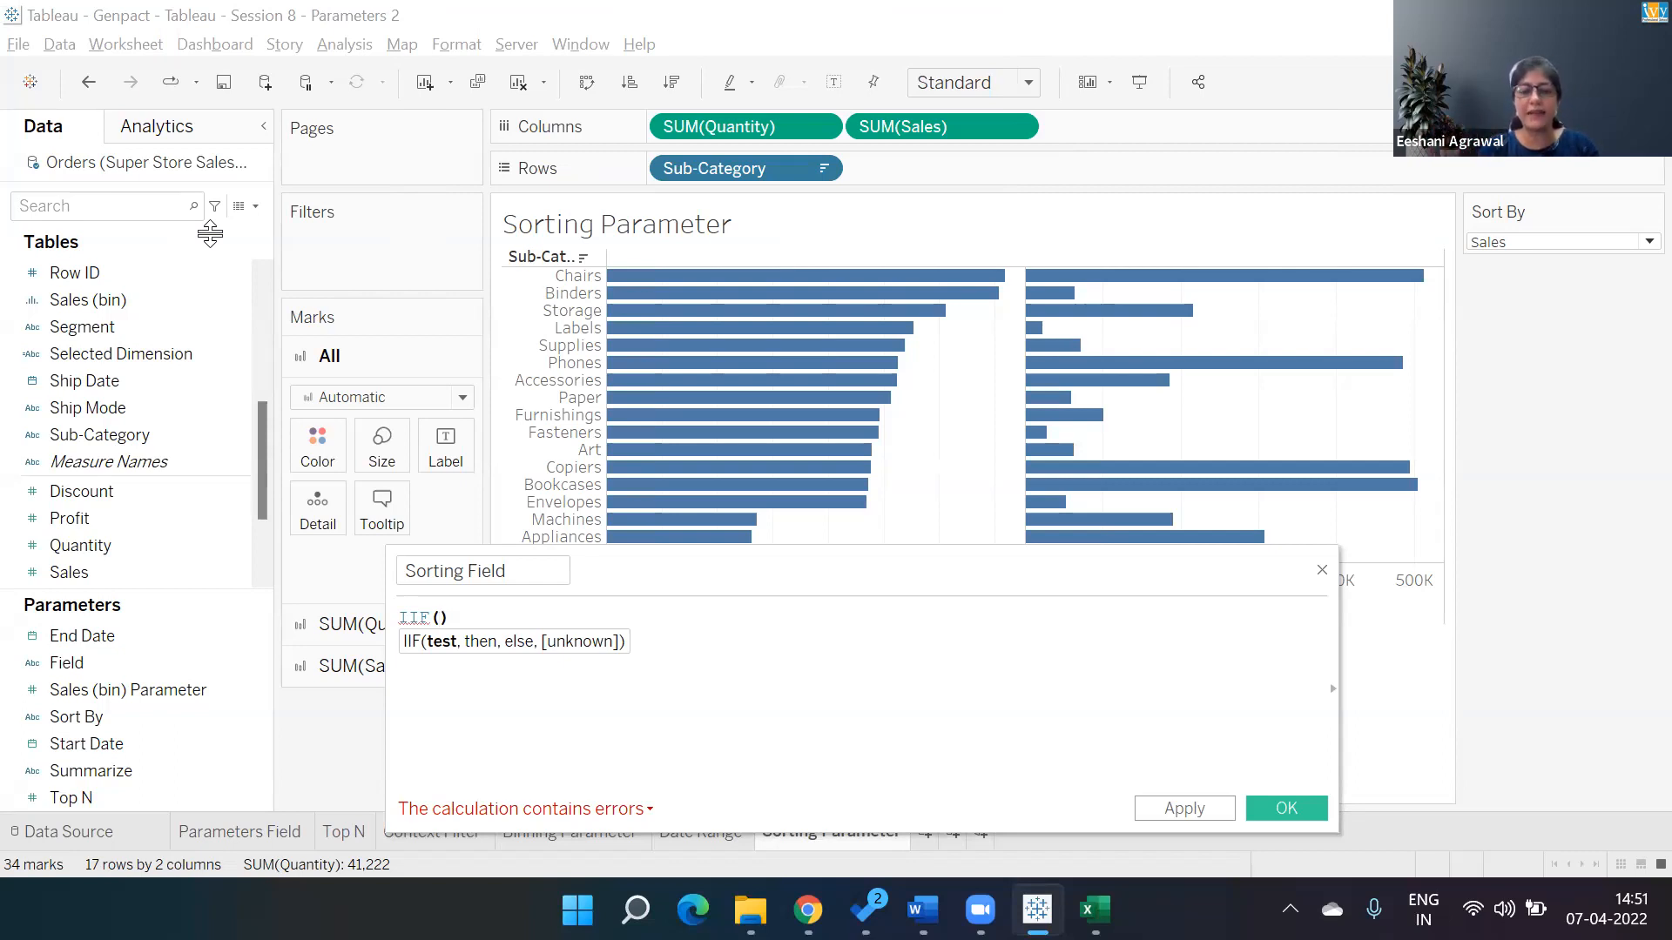
pyautogui.write('[Sort By]')
pyautogui.press('Return')
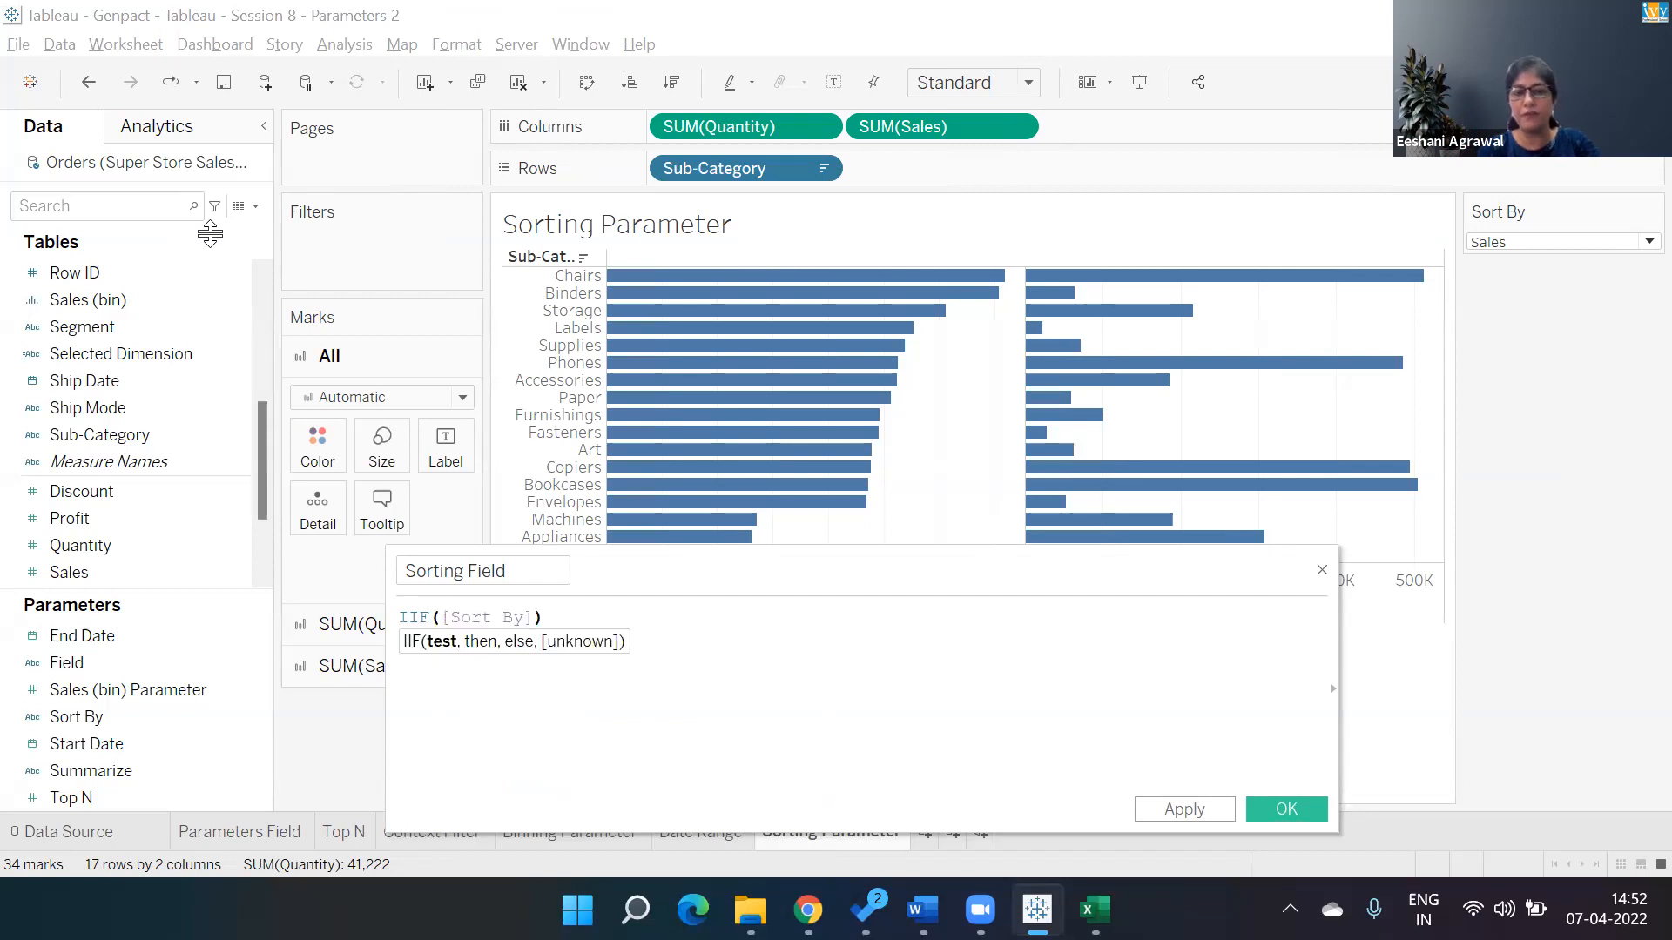
pyautogui.write('="Sla')
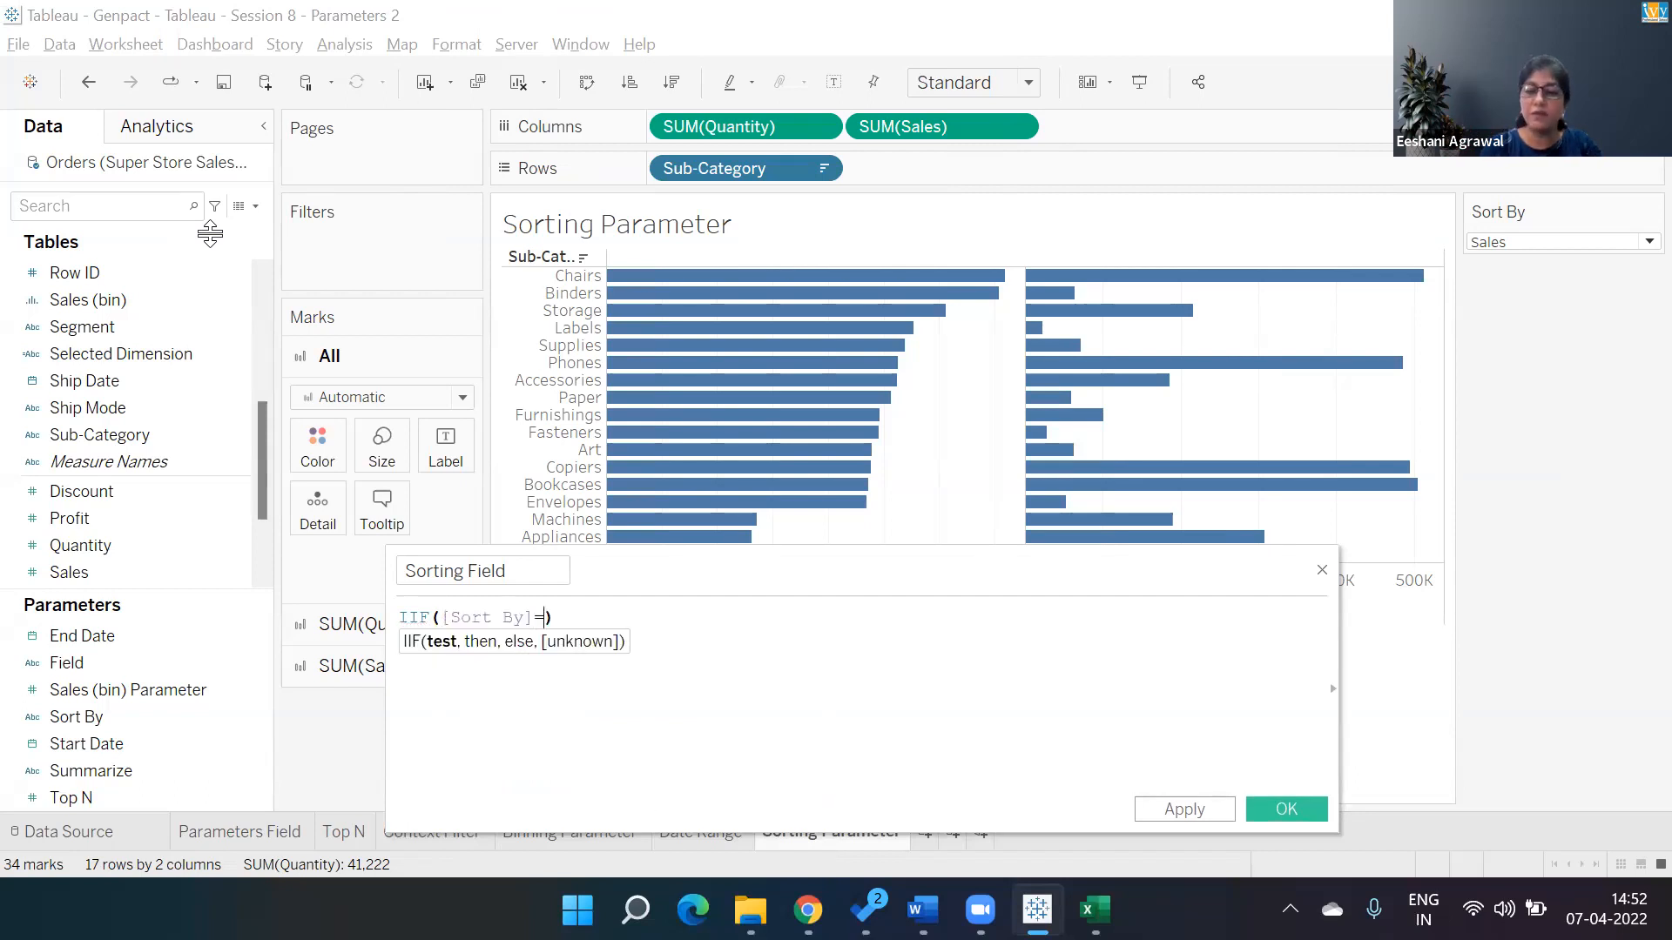
pyautogui.press('BackSpace')
pyautogui.press('BackSpace')
pyautogui.press('BackSpace')
pyautogui.press('BackSpace')
pyautogui.press('BackSpace')
pyautogui.write('Sales",')
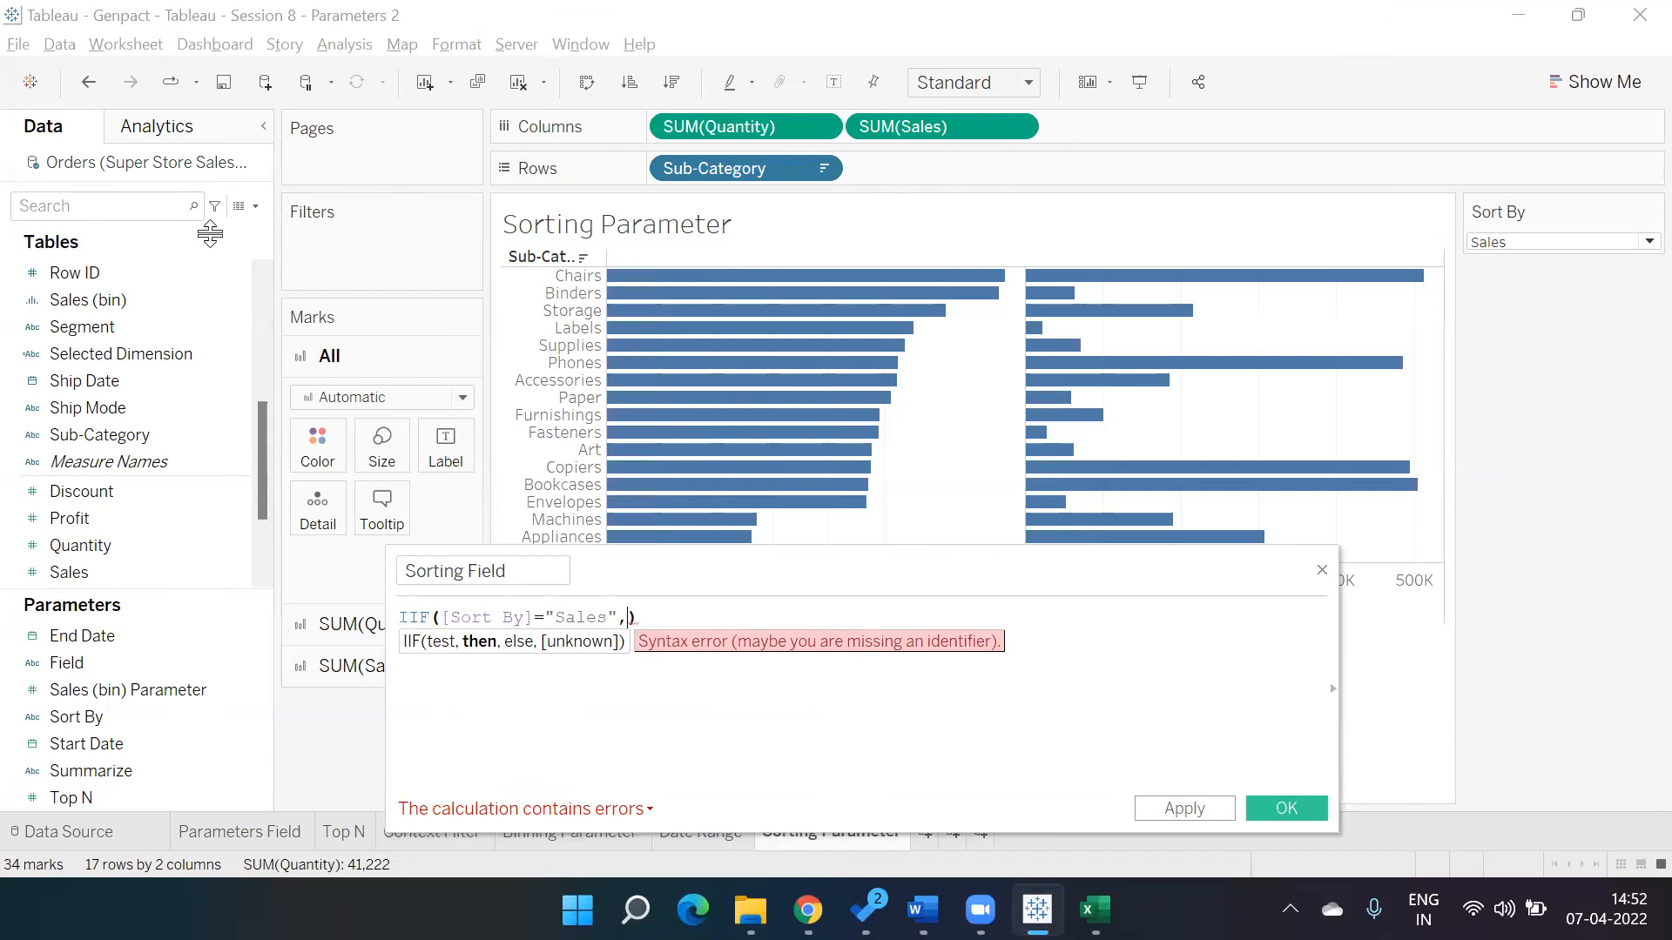
pyautogui.write('sal')
pyautogui.press('Return')
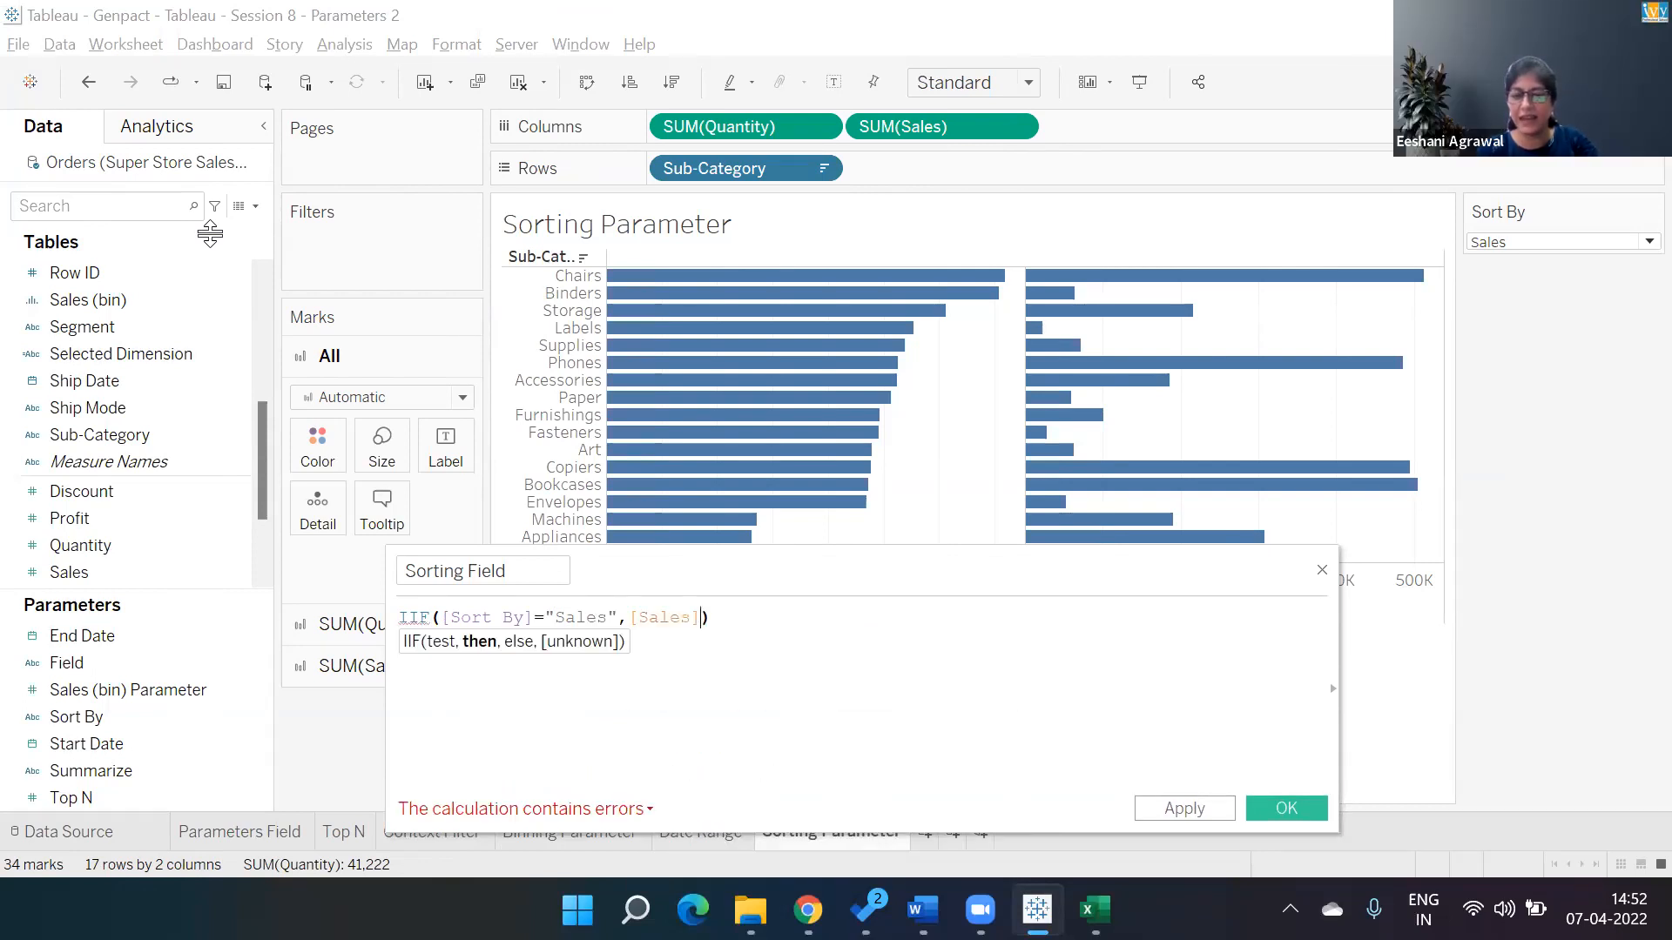
pyautogui.write(',')
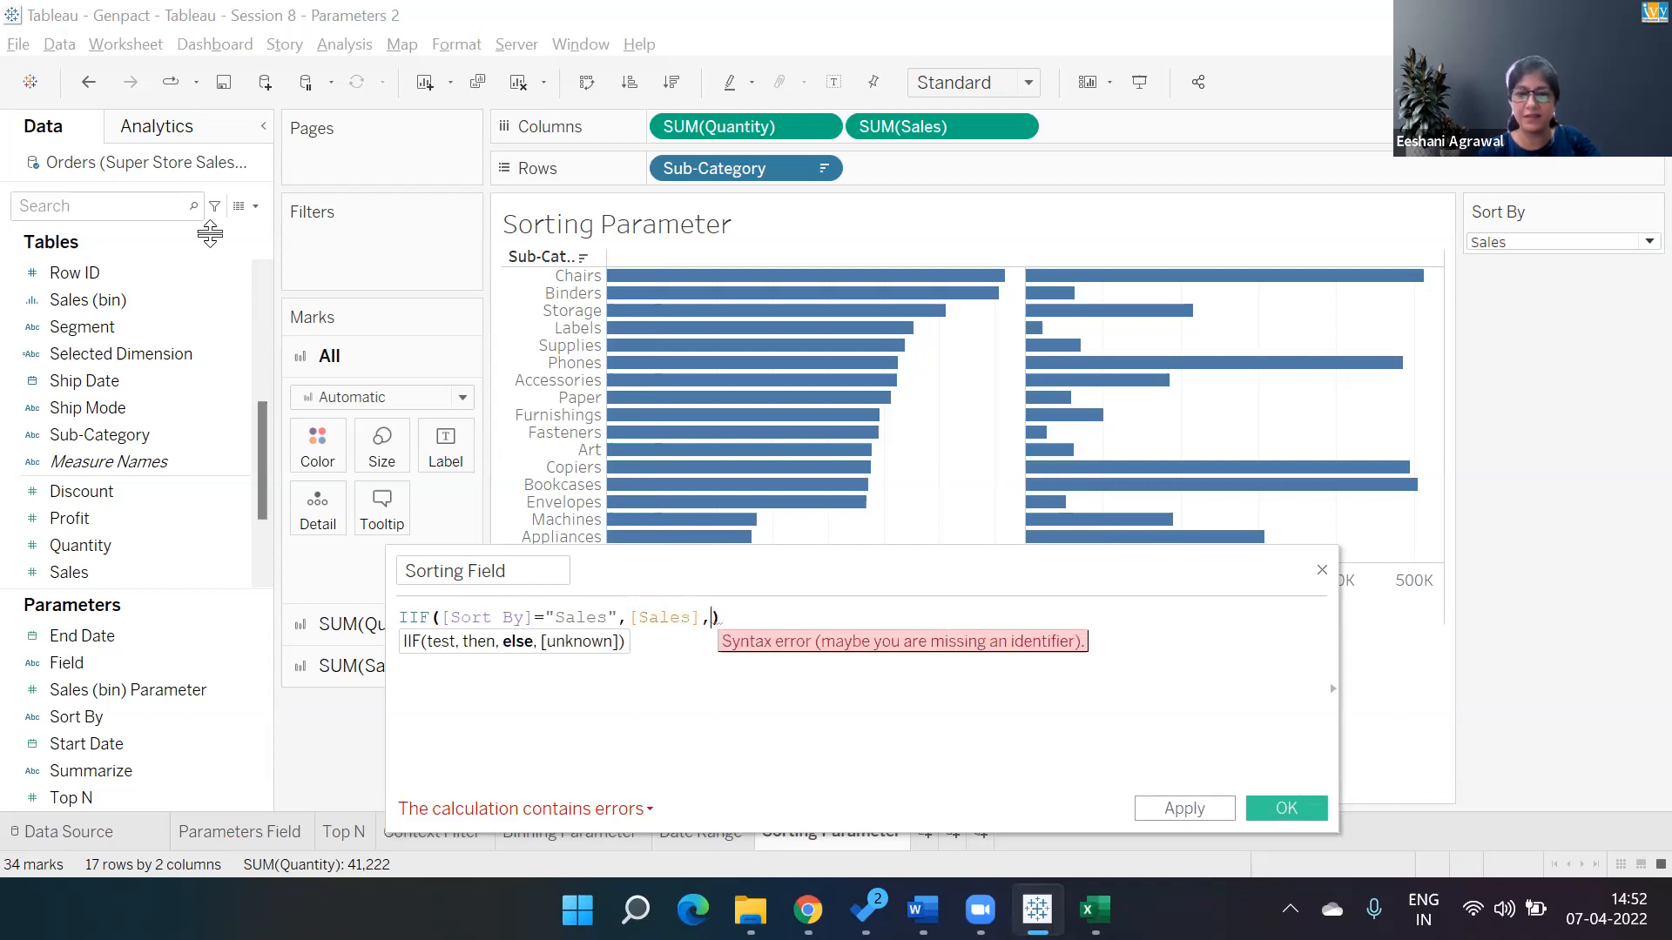
pyautogui.write('[Quantity')
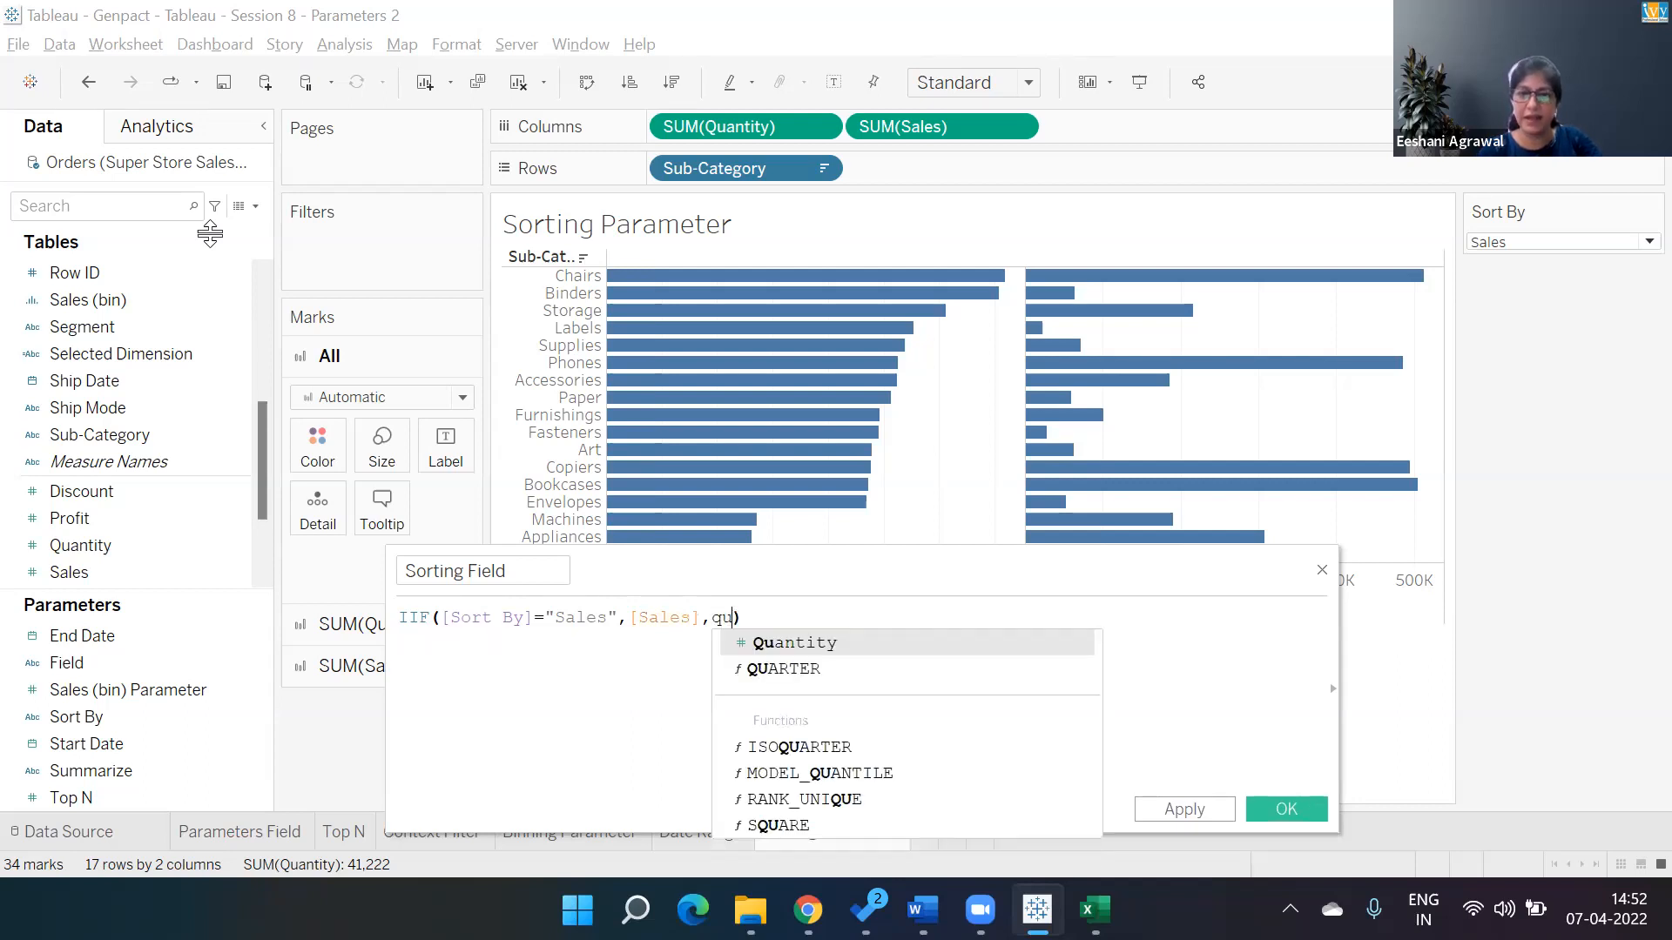
pyautogui.press('Return')
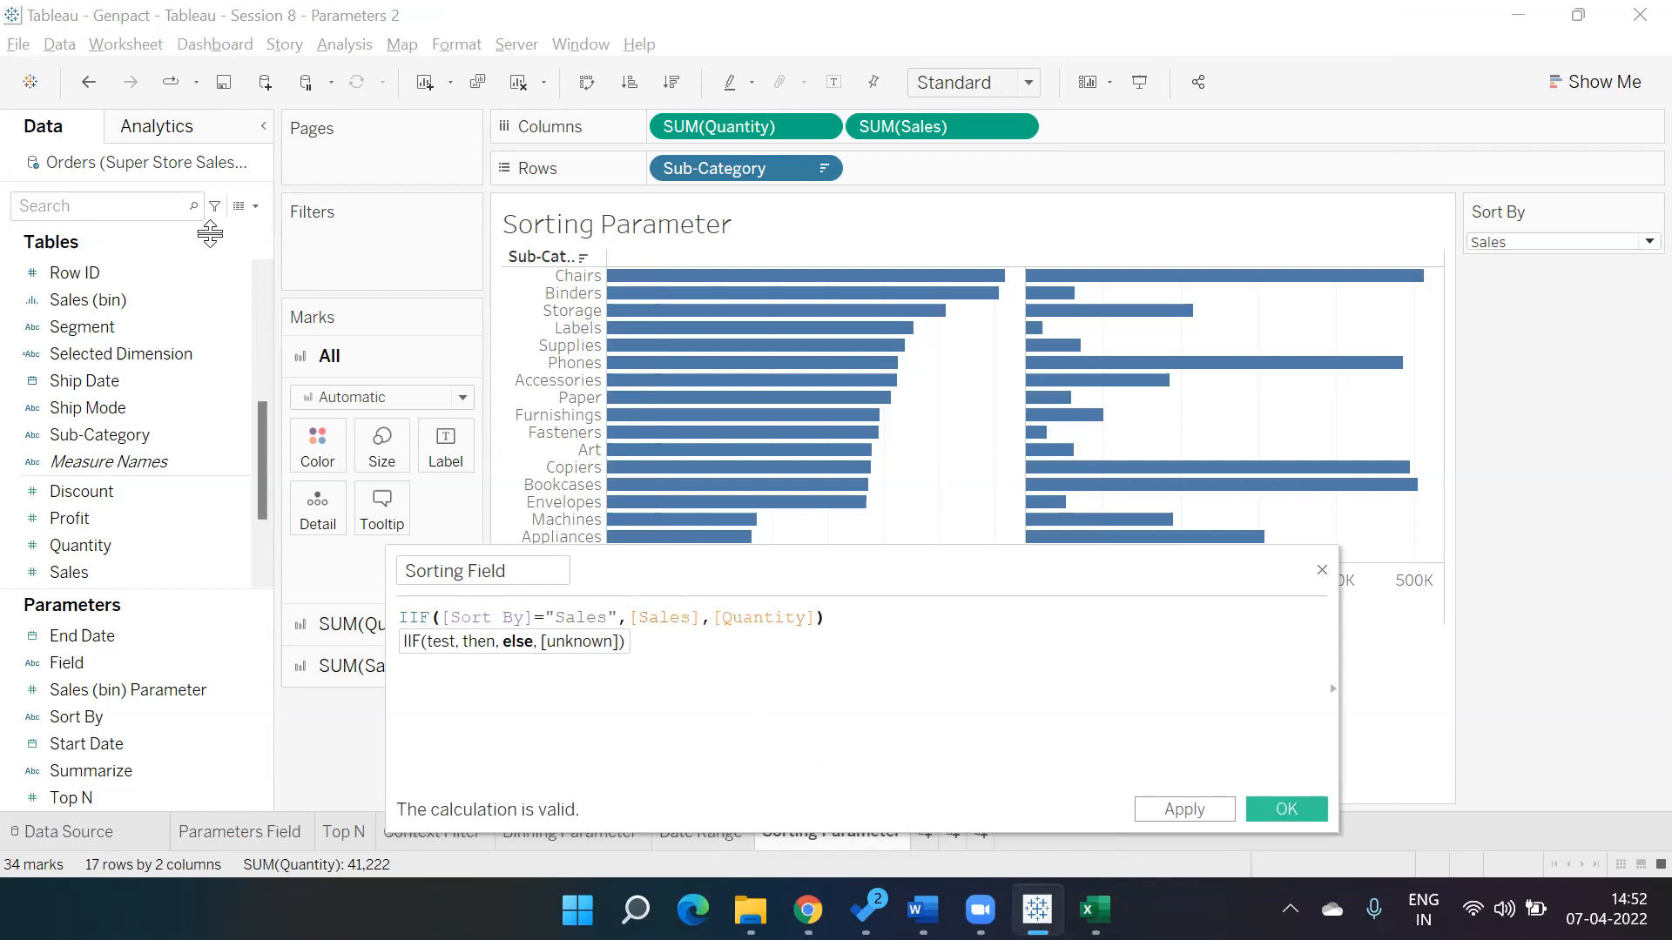
pyautogui.press('Right')
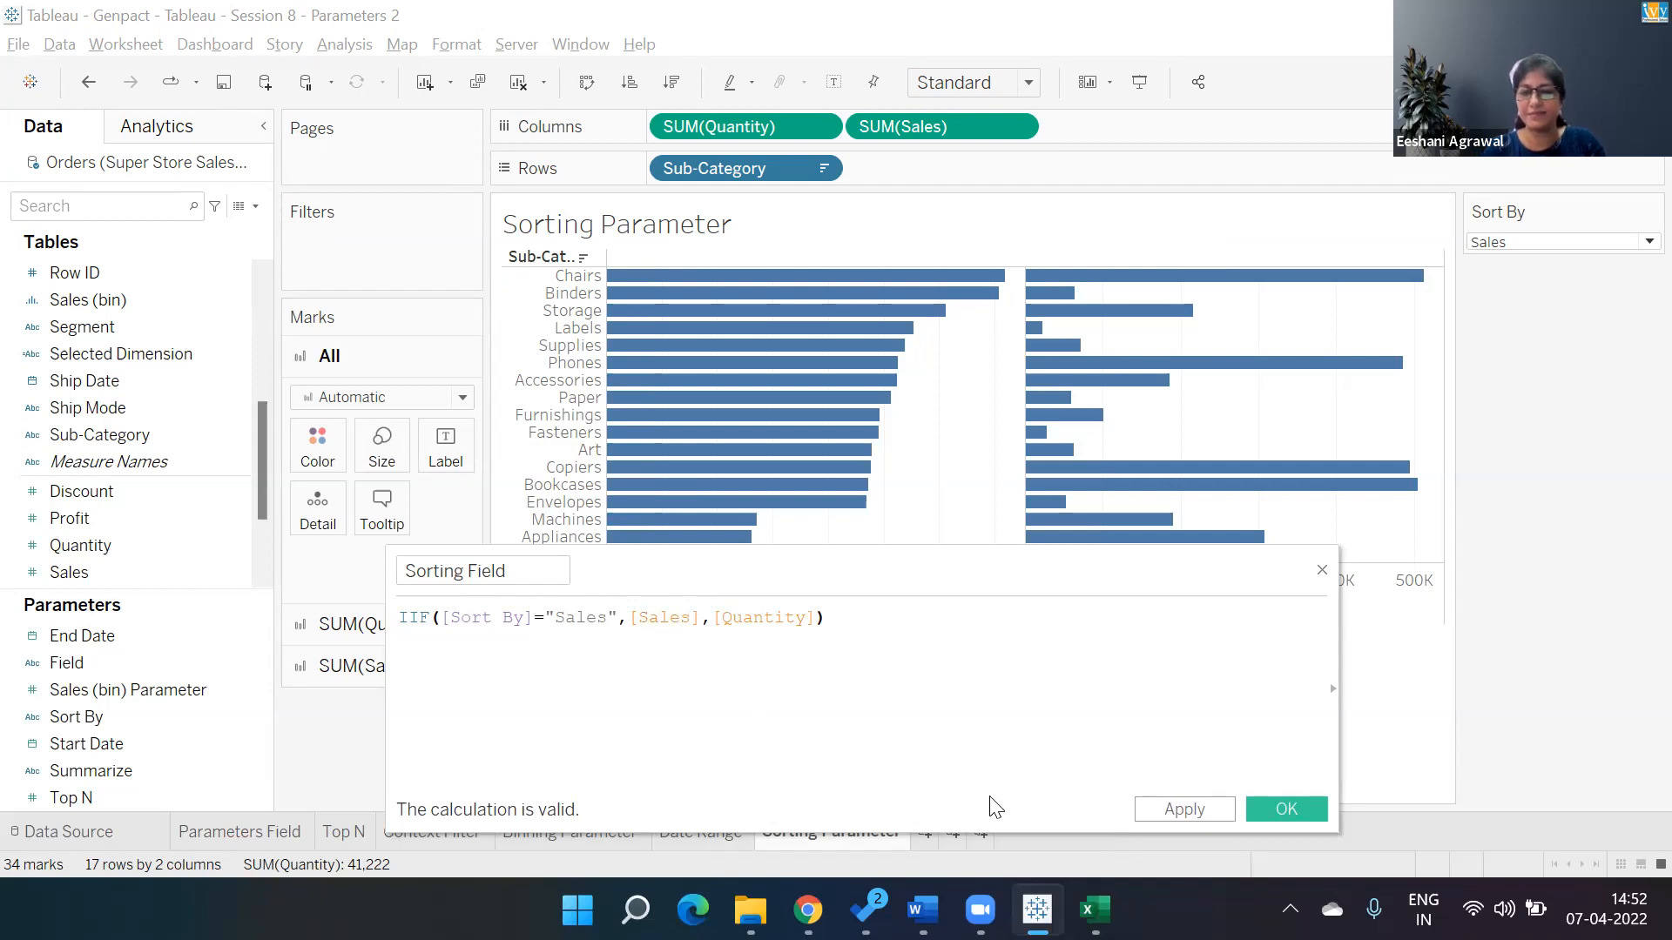
pyautogui.click(1306, 807)
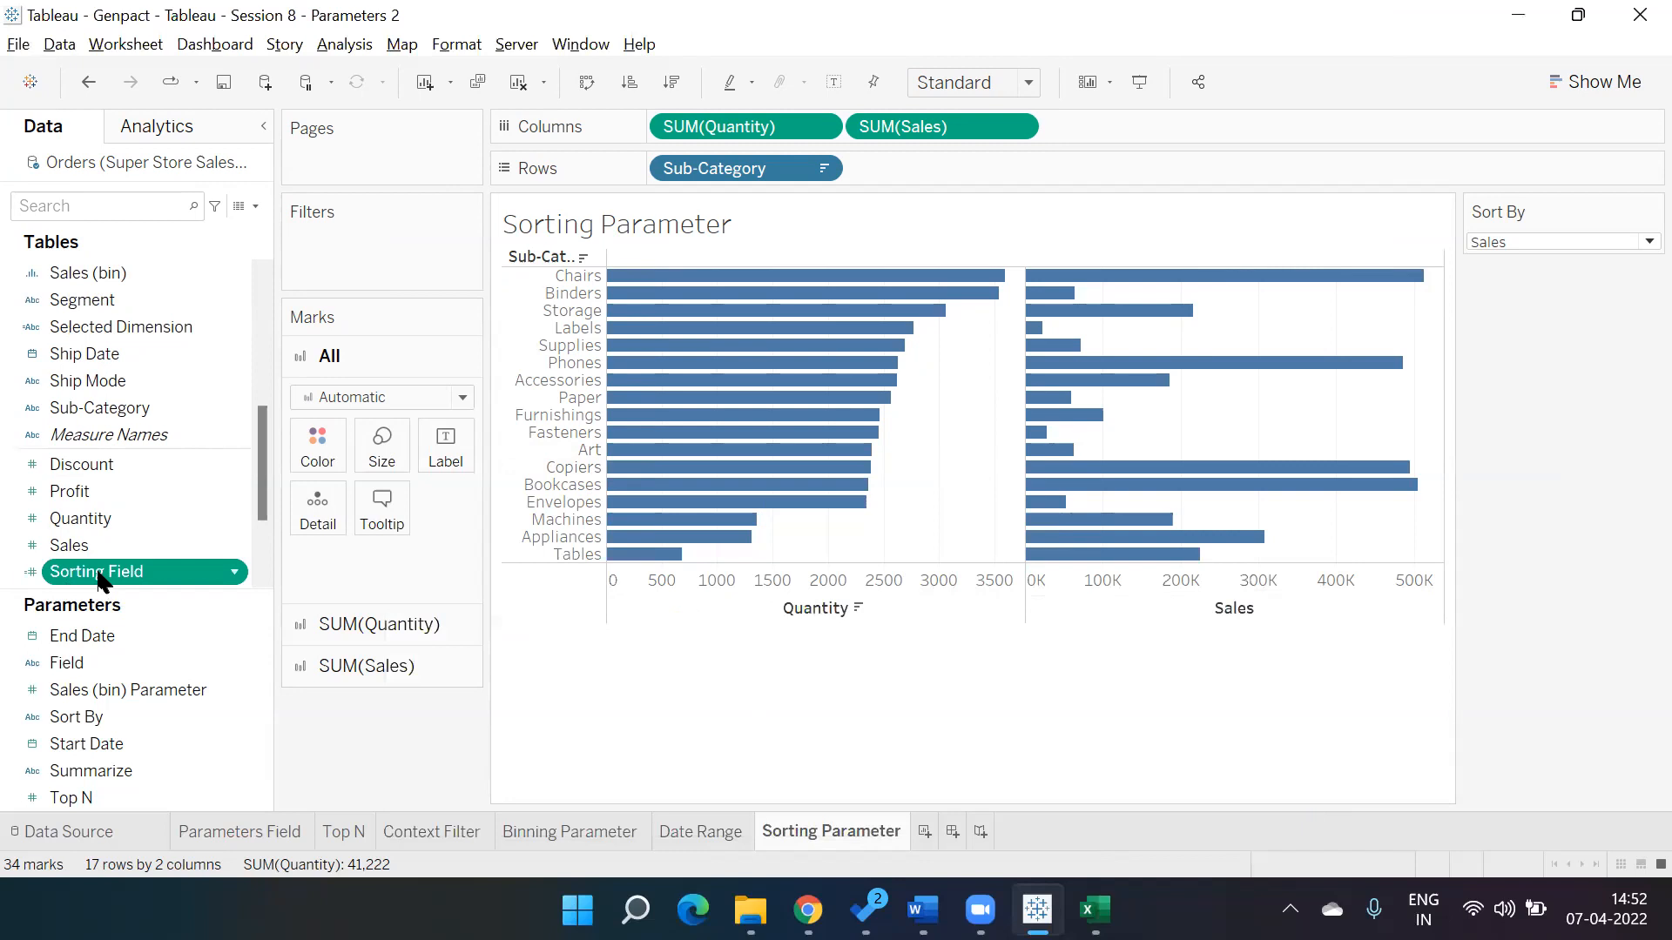
# Set the Sub-Category sort to sort by field, descending, using Sorting Field, and close the sort dialog.
pyautogui.click(823, 167)
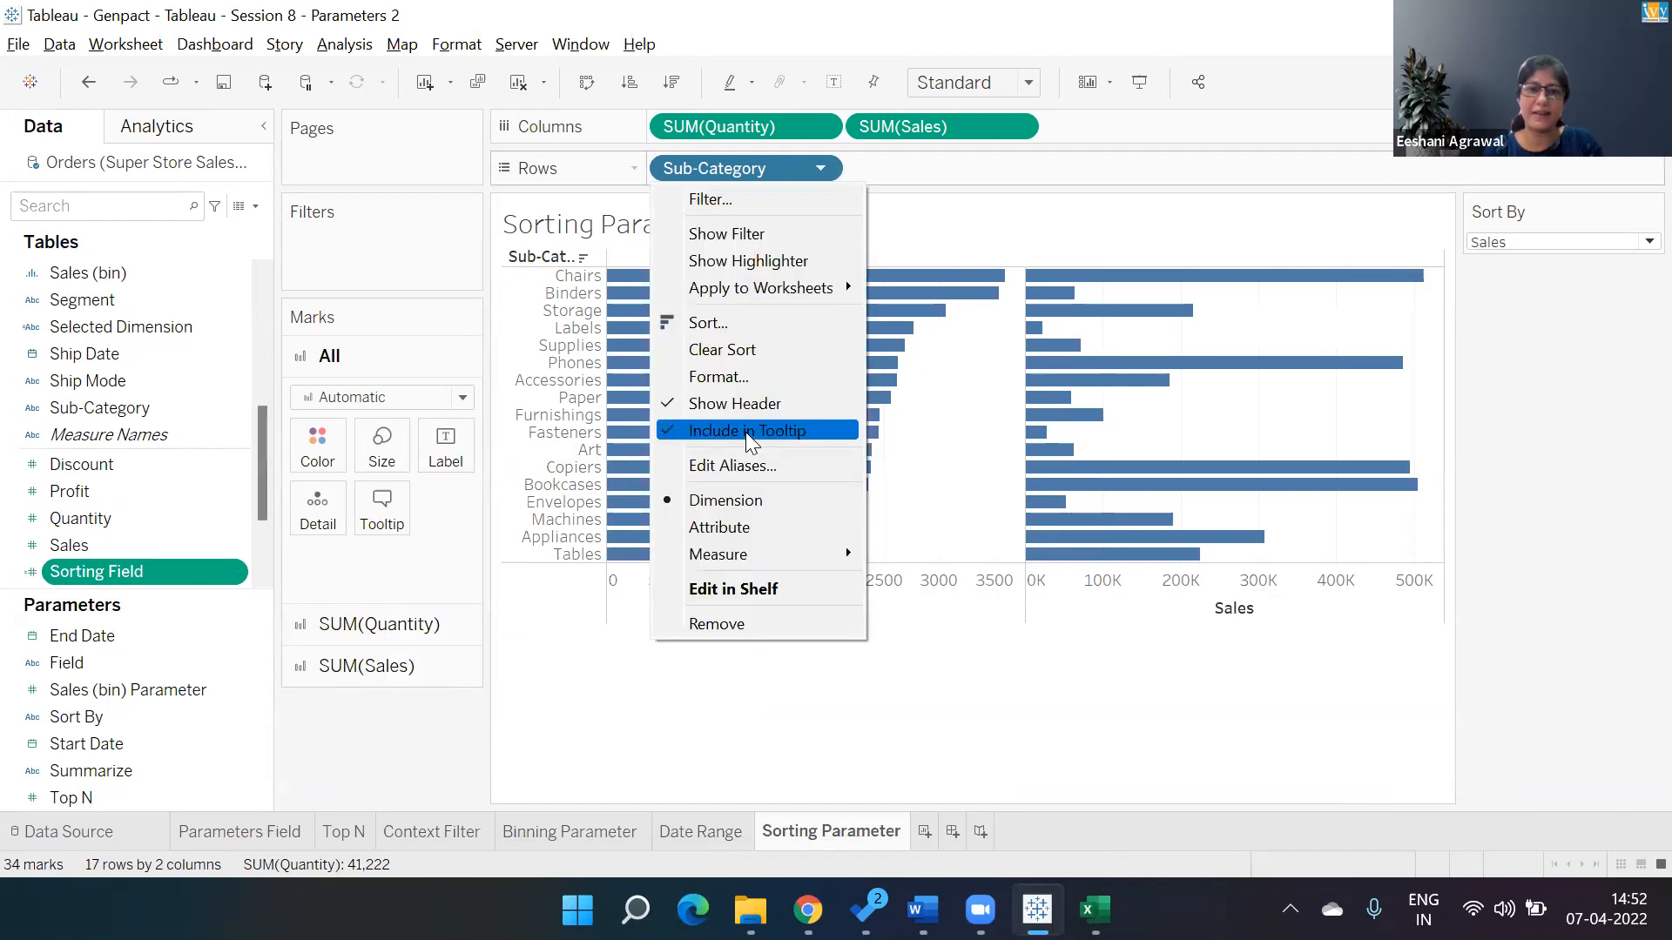
pyautogui.click(715, 330)
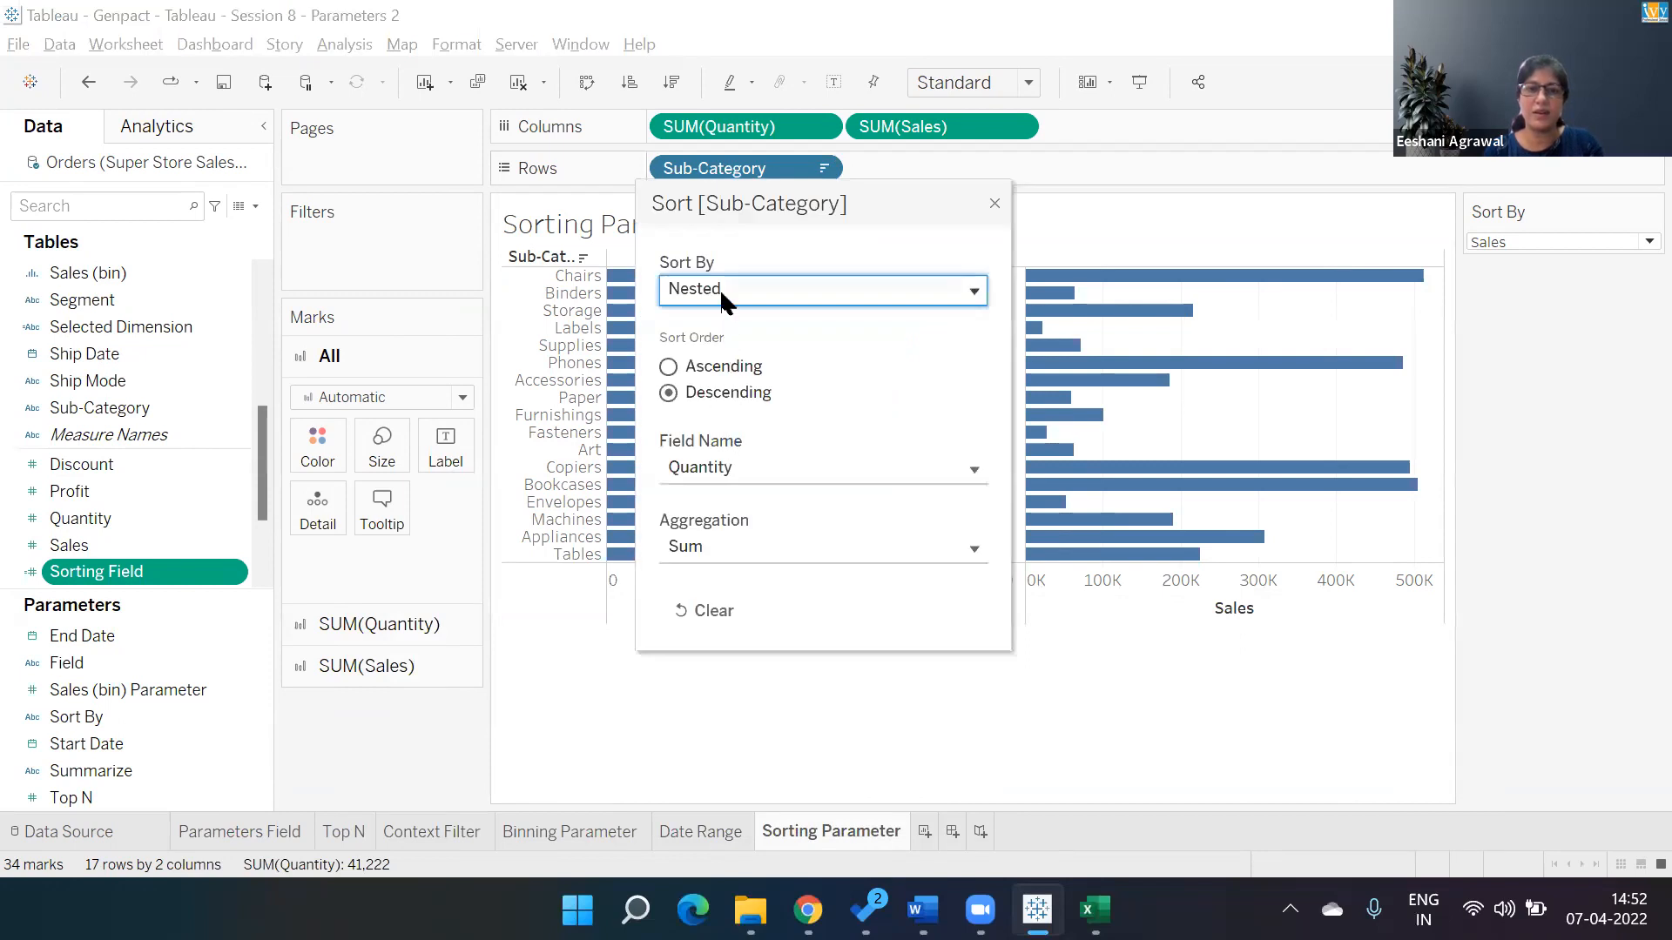
pyautogui.click(722, 293)
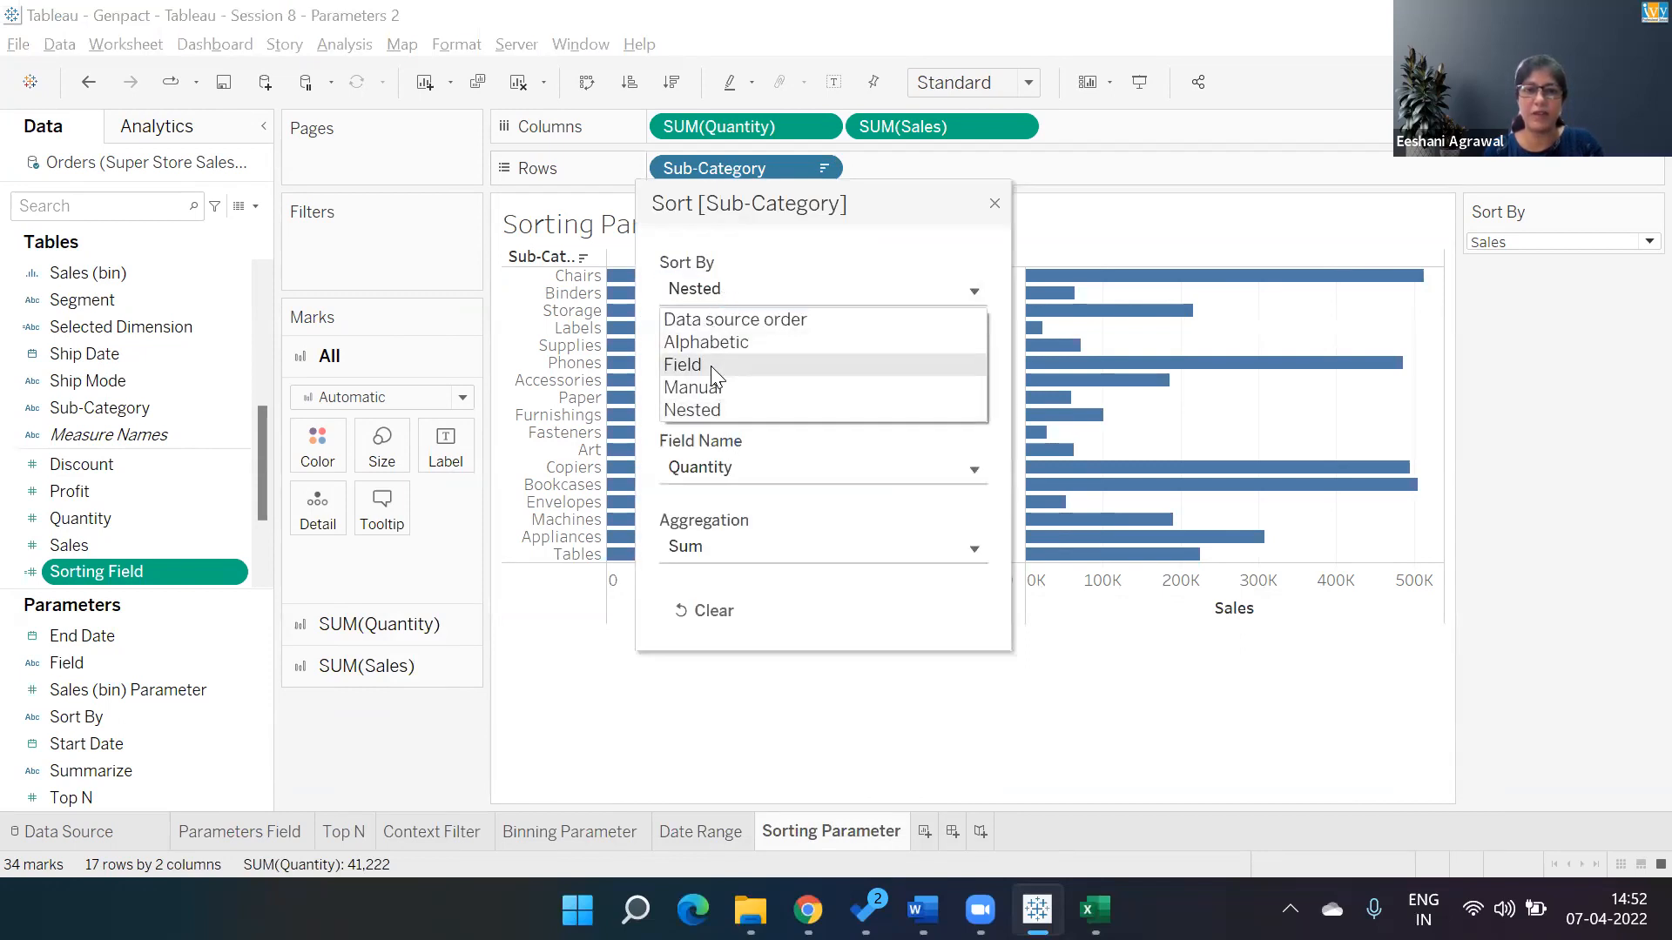
pyautogui.click(710, 365)
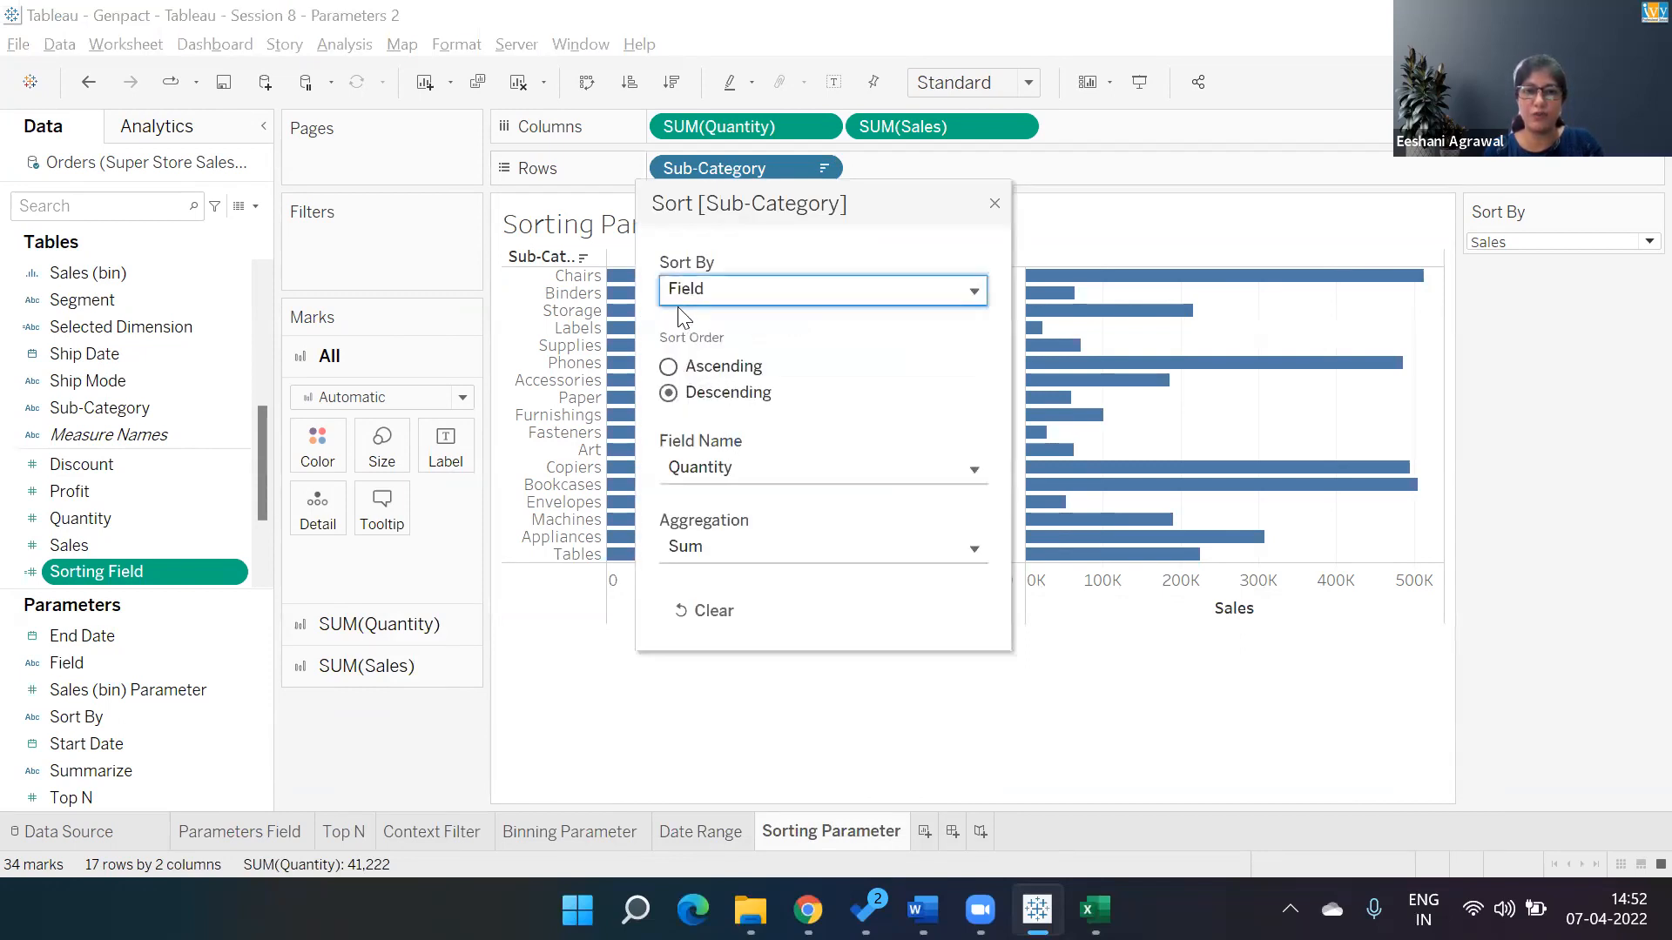
pyautogui.click(745, 475)
pyautogui.write('sortin')
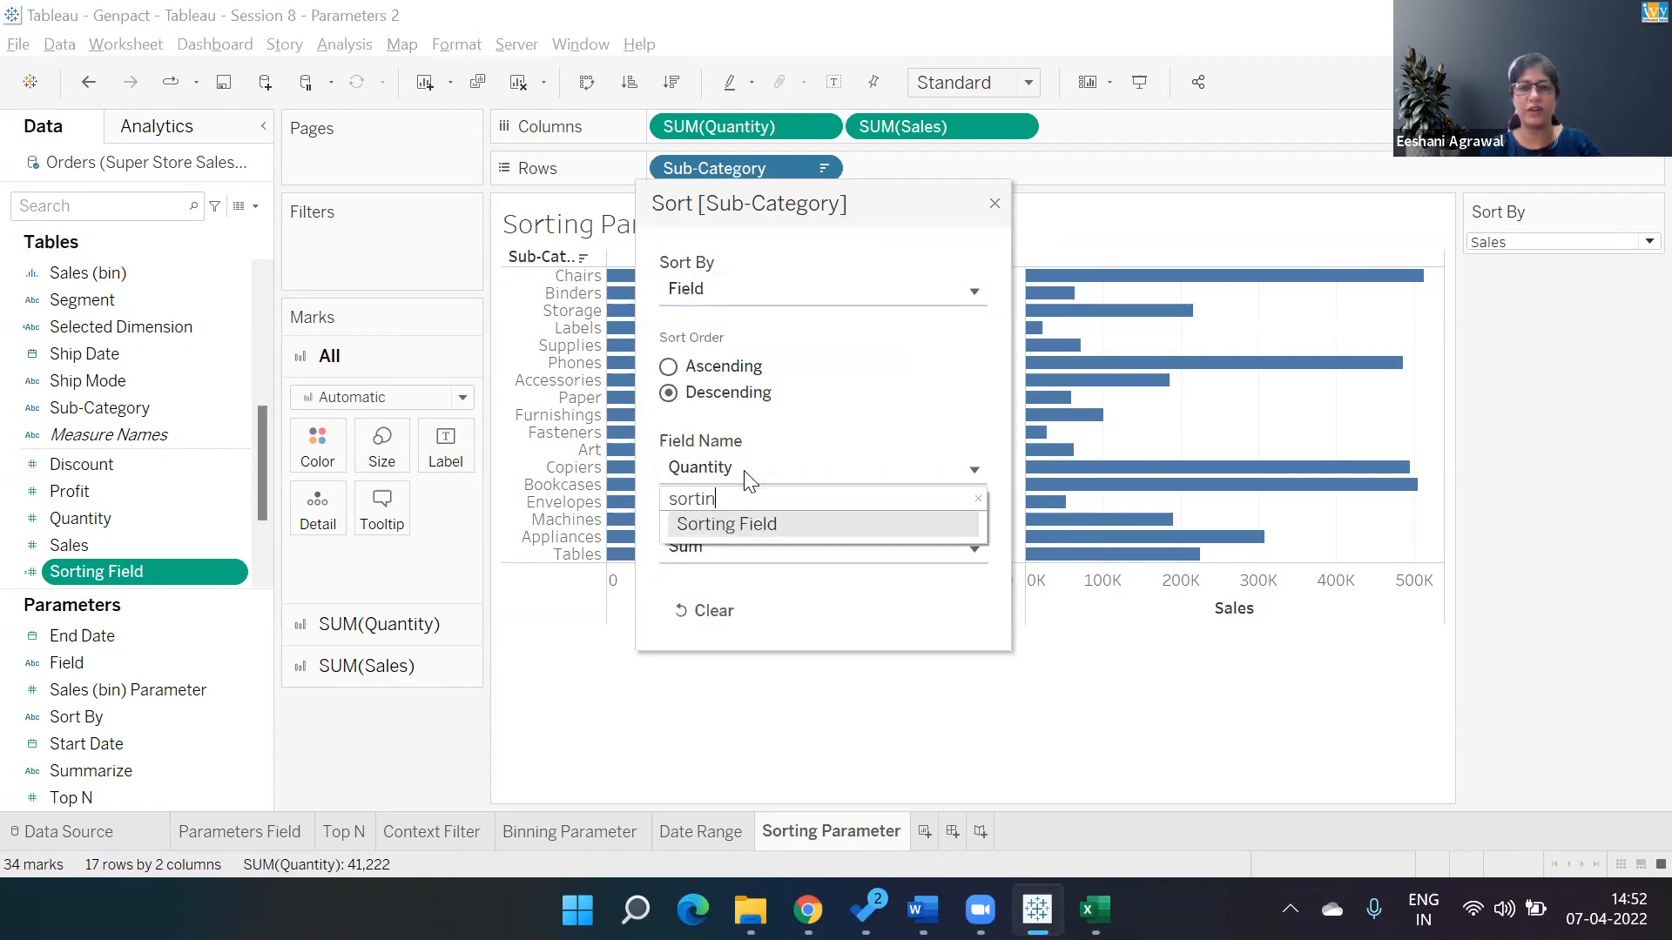
pyautogui.click(745, 525)
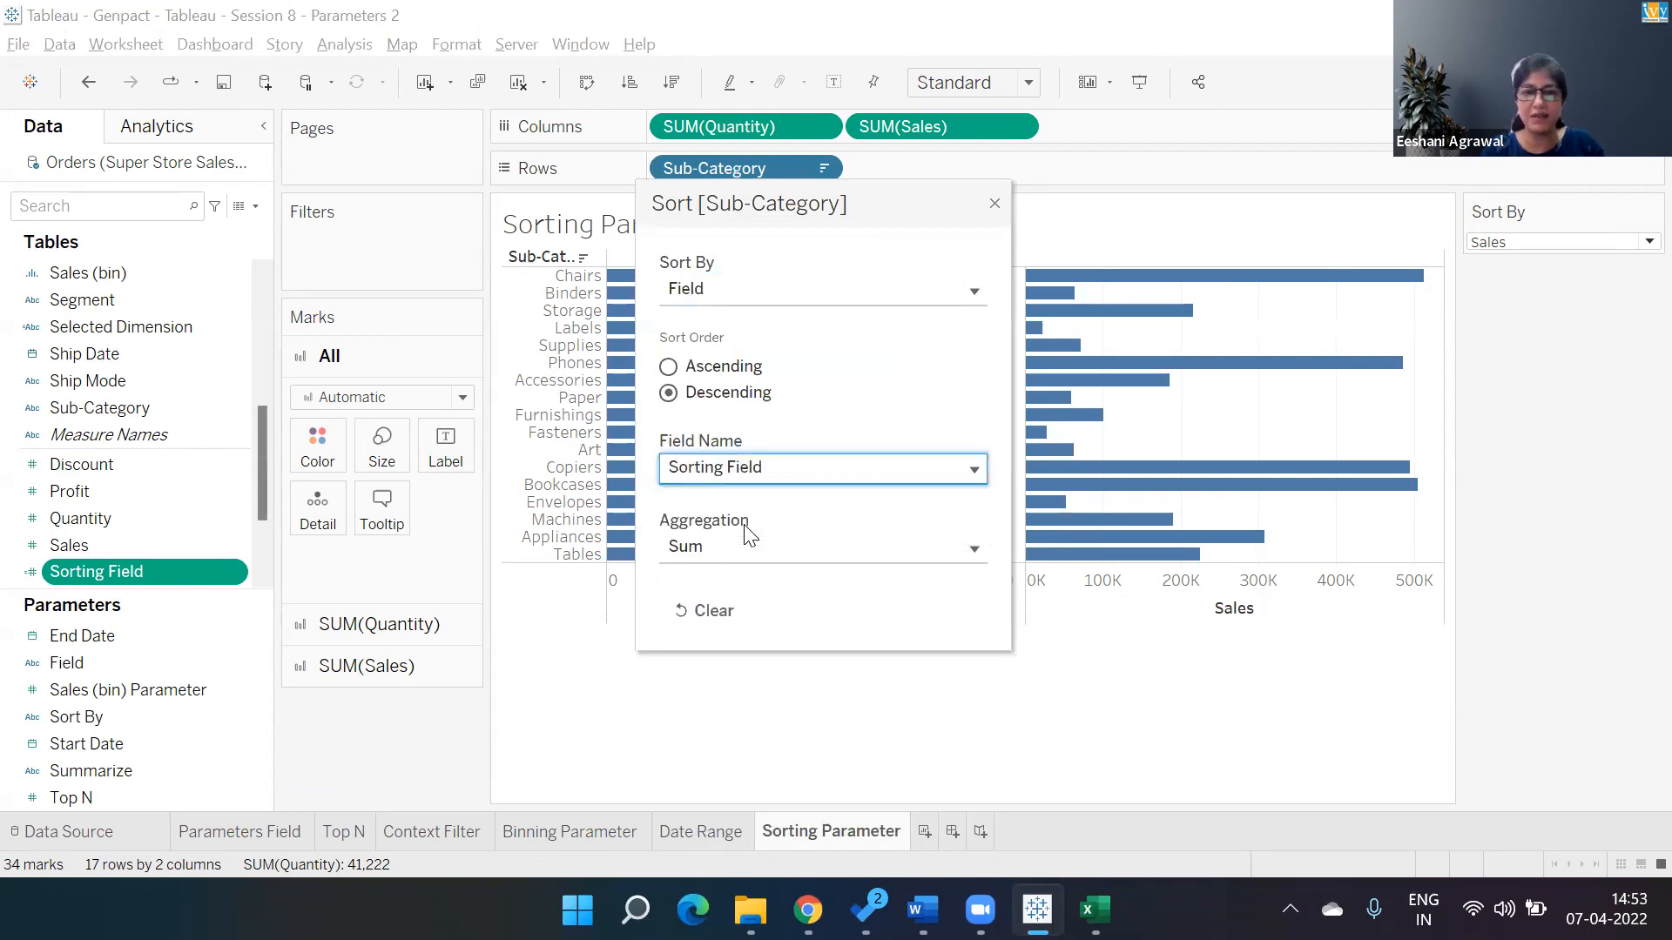
pyautogui.click(994, 204)
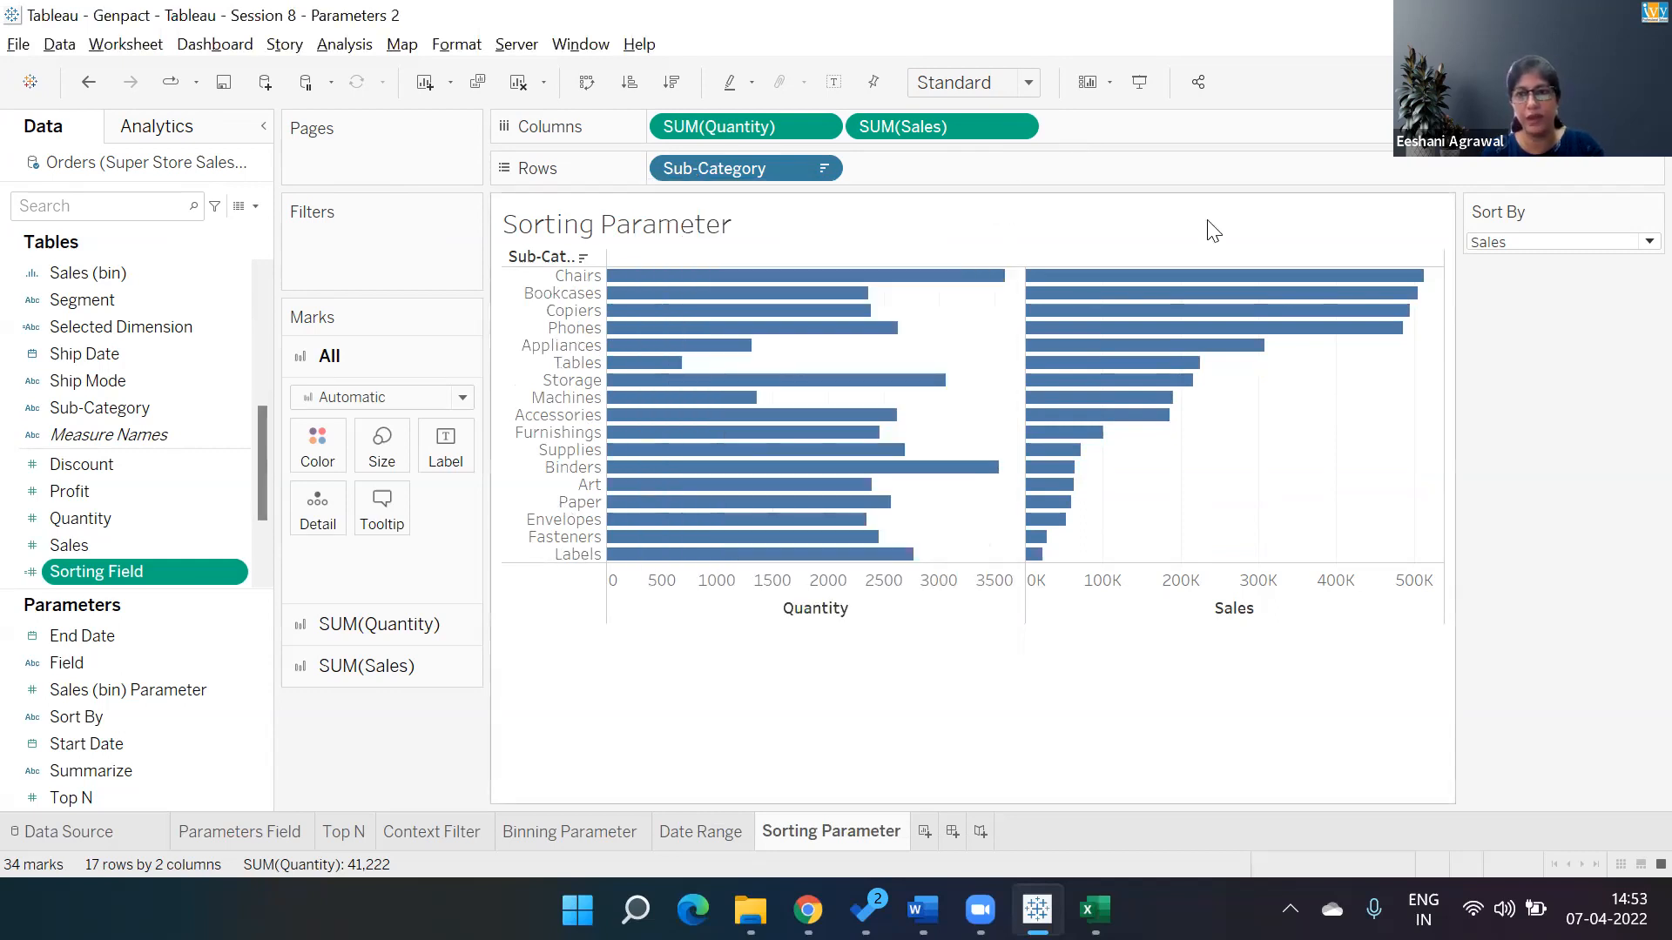
# Switch the Sort By parameter value to Quantity to test the new sorting.
pyautogui.click(1515, 244)
pyautogui.click(1513, 287)
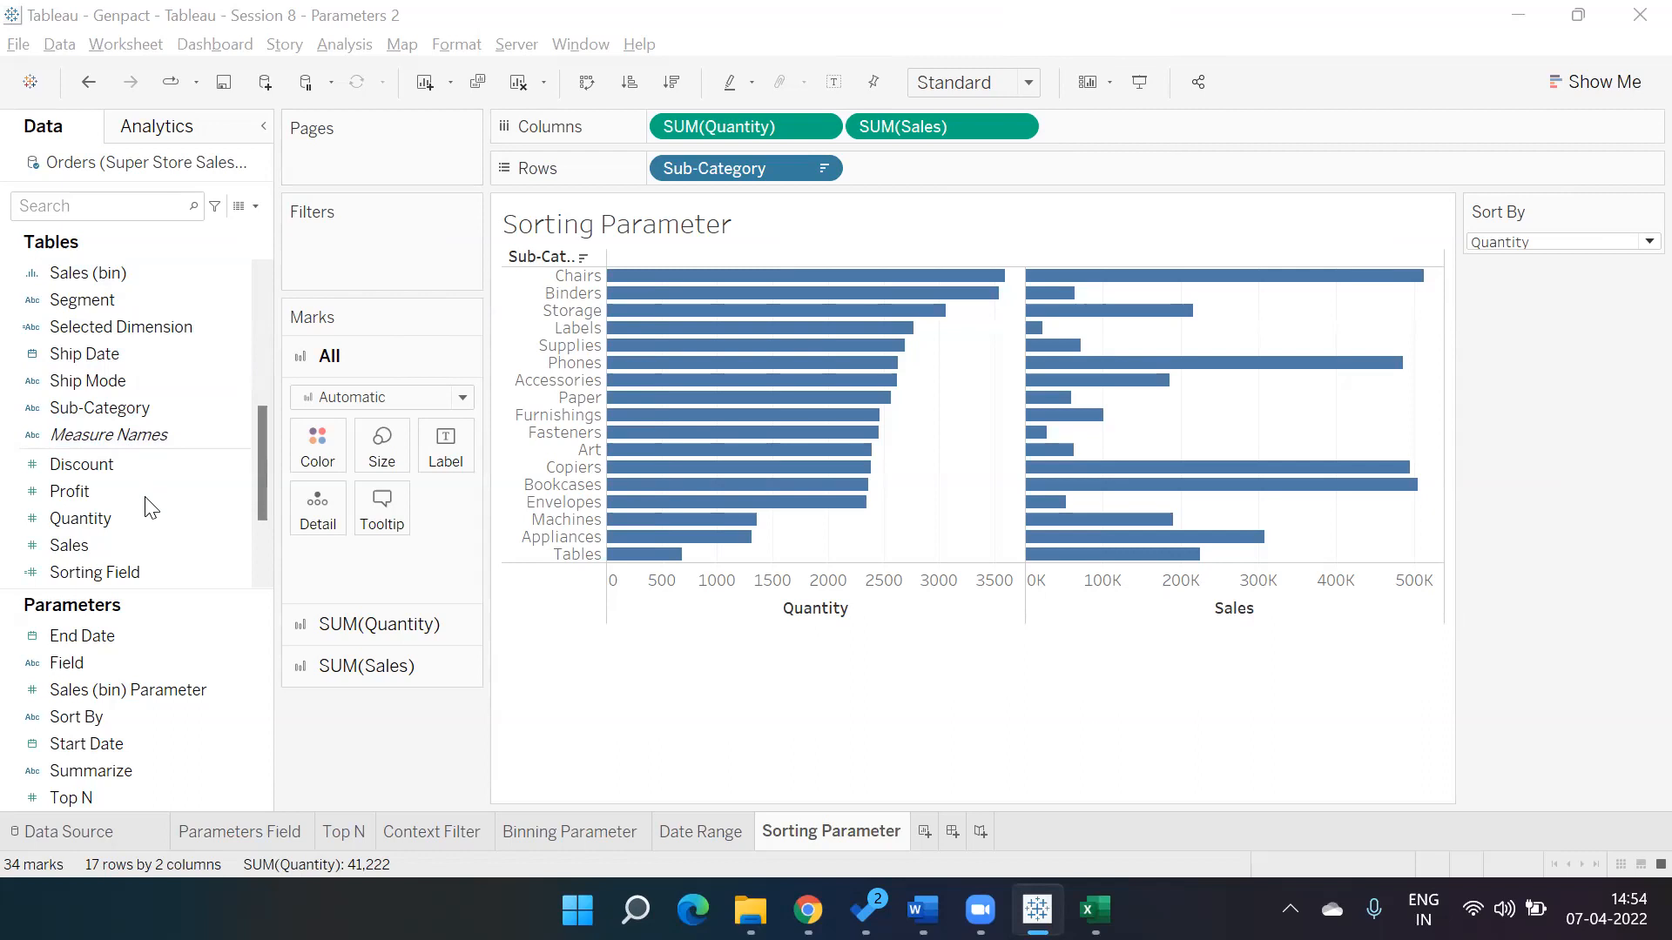
# Open the Sorting Field calculation and the Sub-Category sort settings side by side to compare them.
pyautogui.click(169, 544)
pyautogui.rightClick(225, 567)
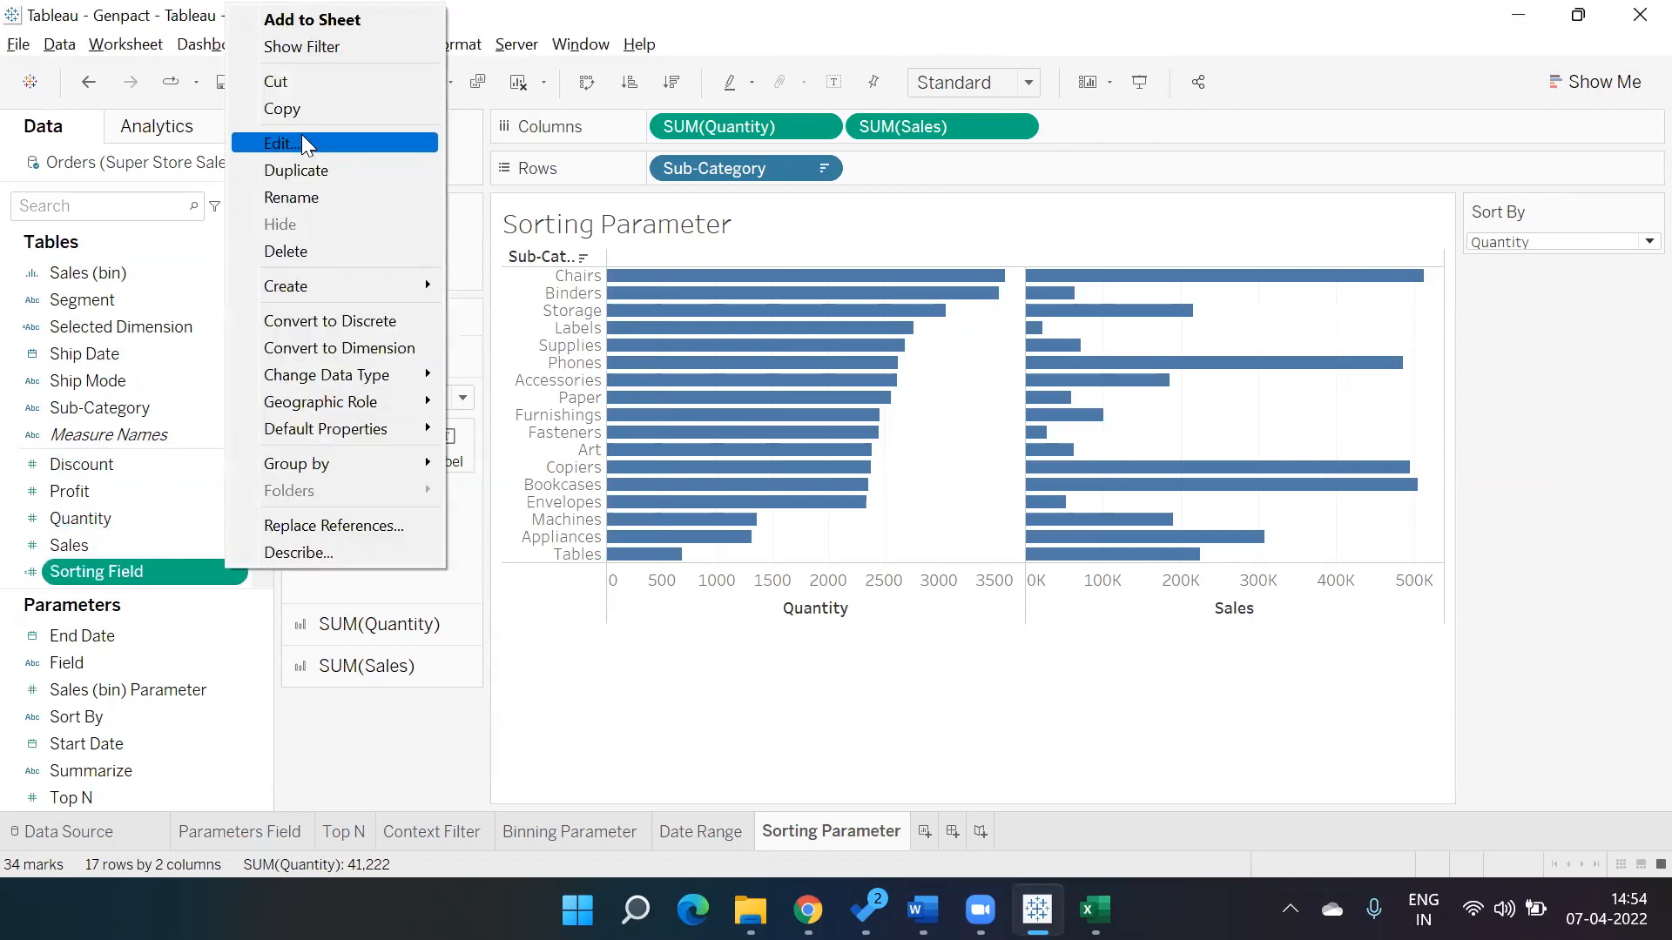
pyautogui.click(357, 143)
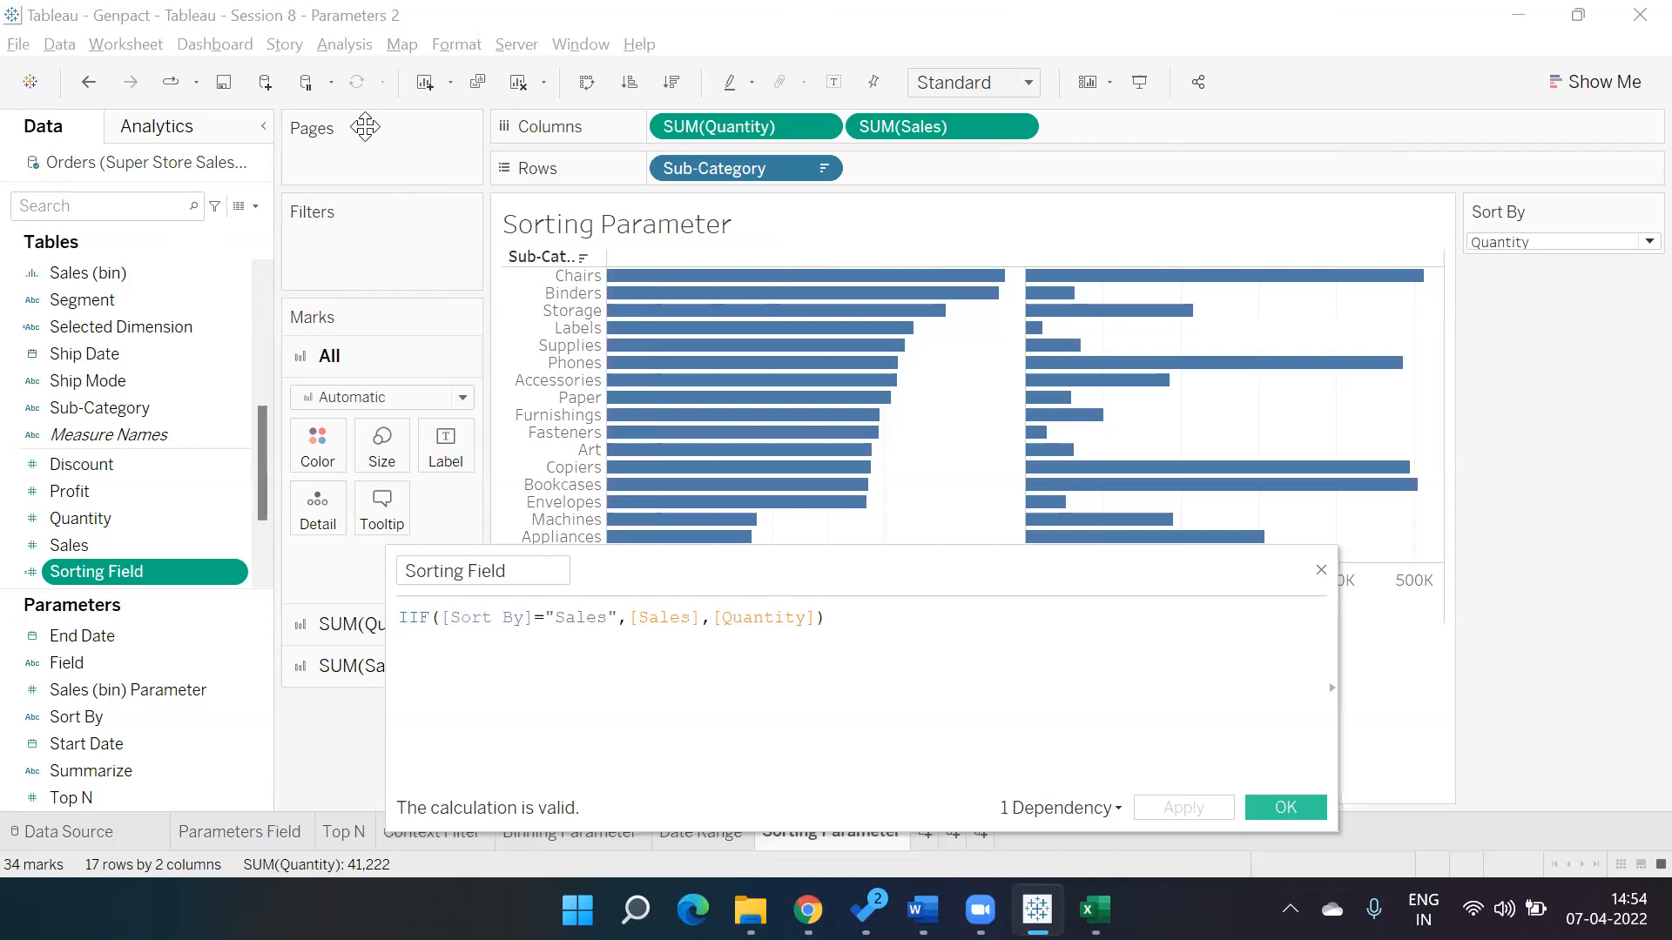
pyautogui.click(820, 170)
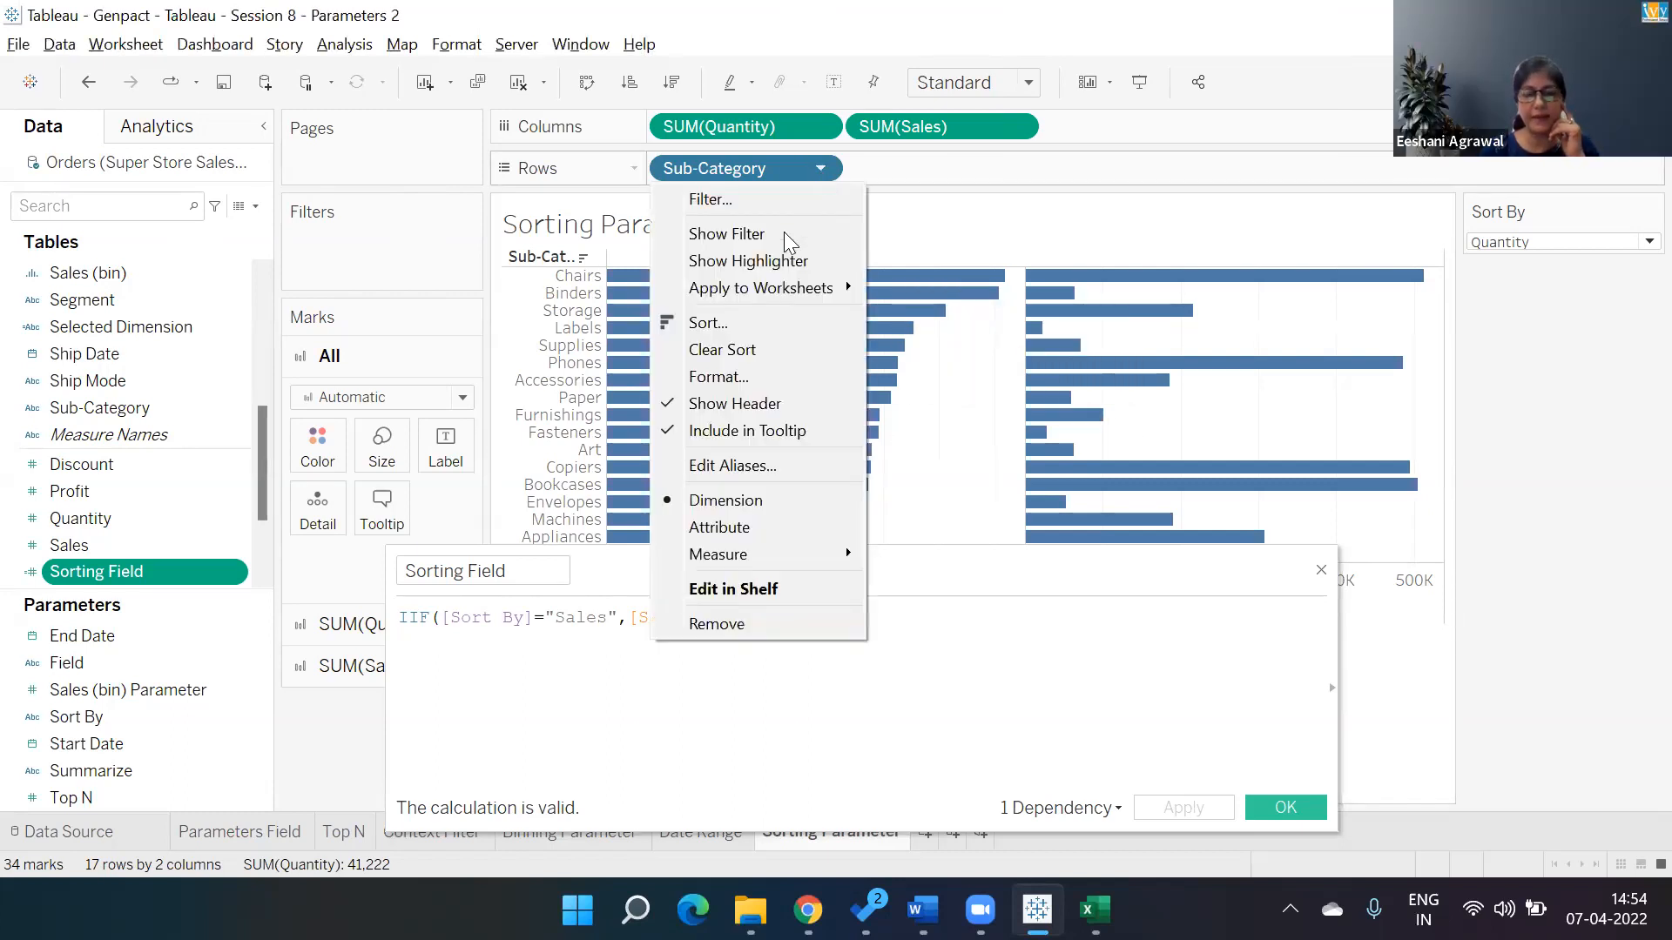
pyautogui.click(758, 326)
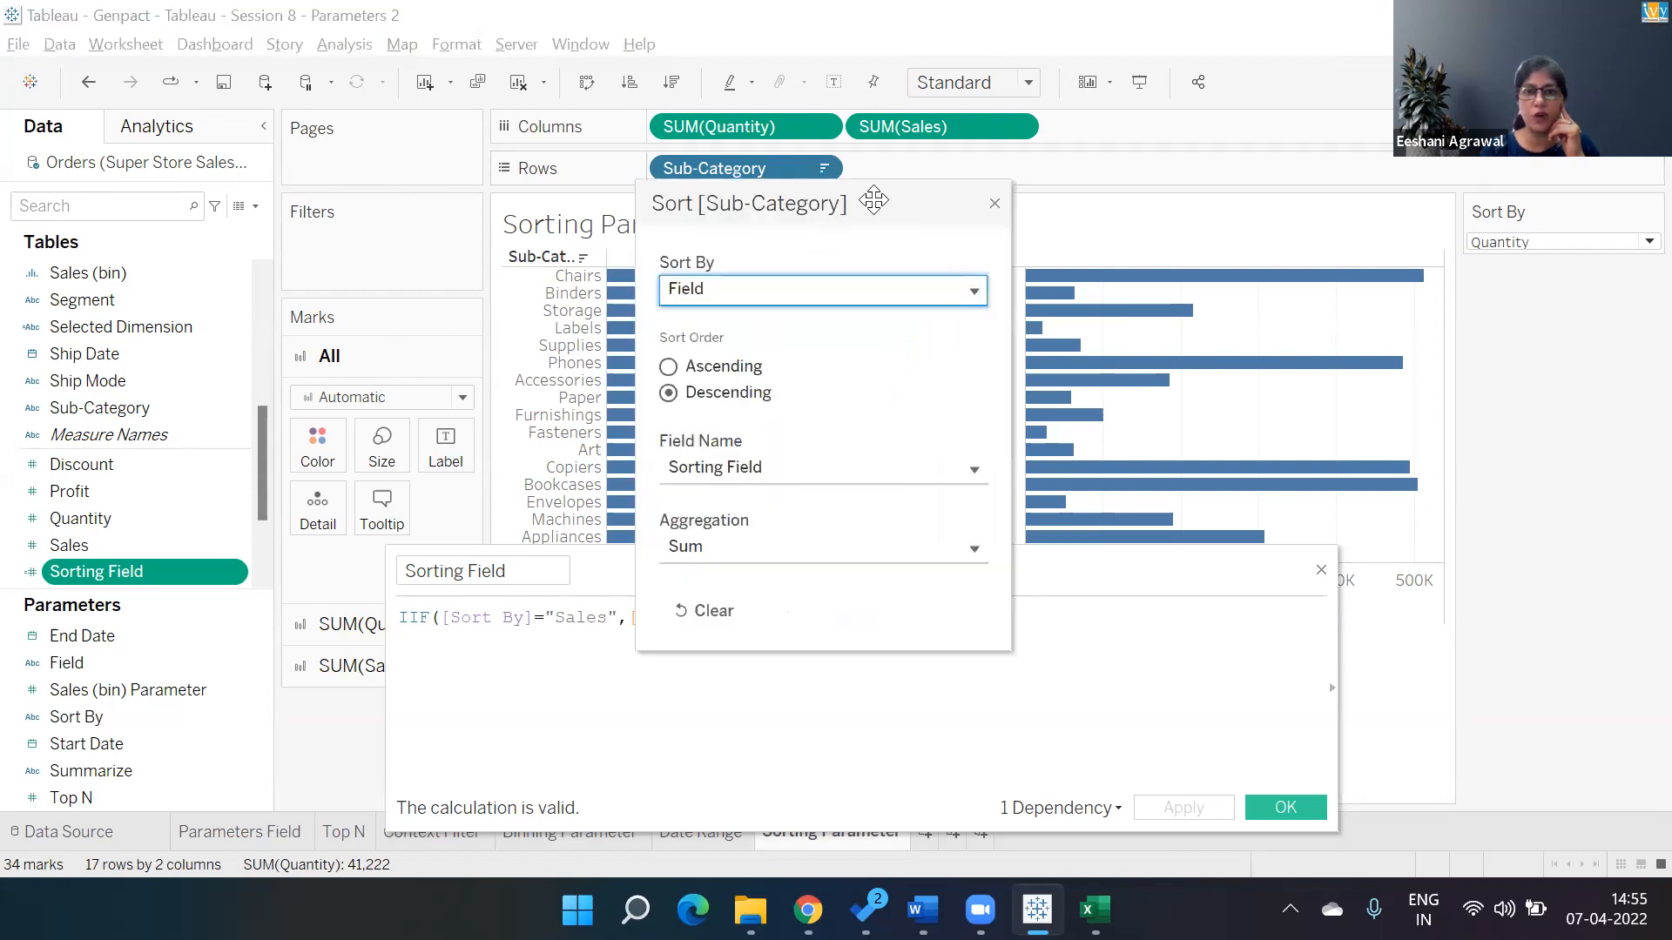
pyautogui.moveTo(874, 200); pyautogui.dragTo(1472, 101)
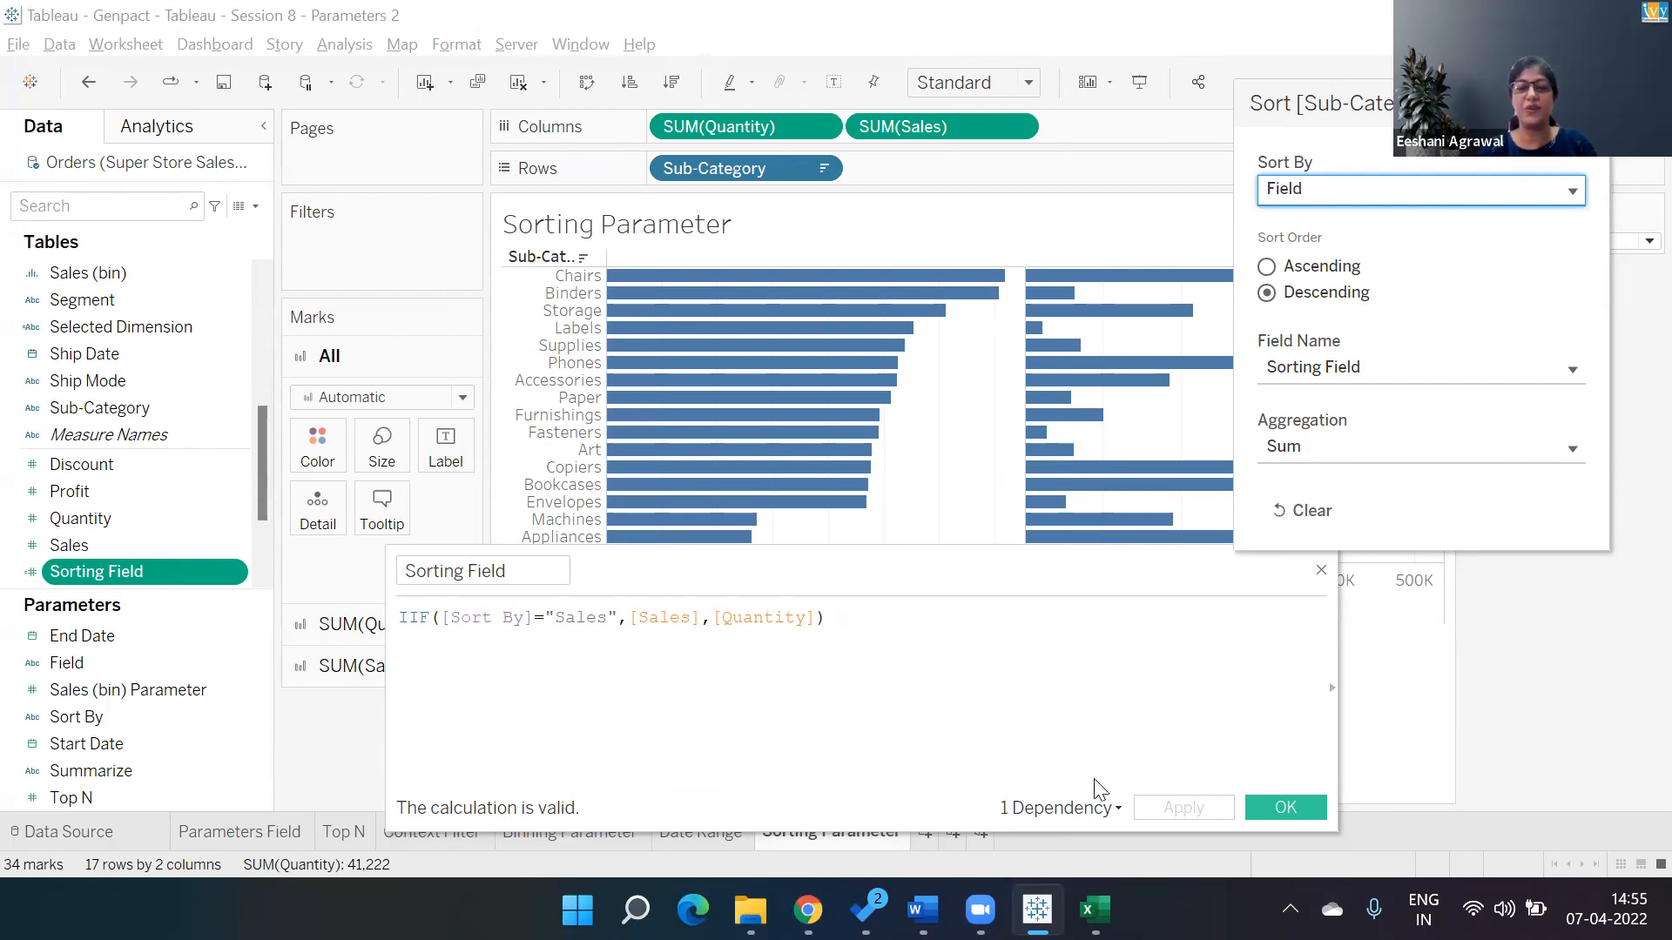
# Open File Explorer and browse Data (D:) through IVY_Eeshani, Data Analytics Certification KPO, Tableau and Eeshani to Notes.
pyautogui.click(749, 908)
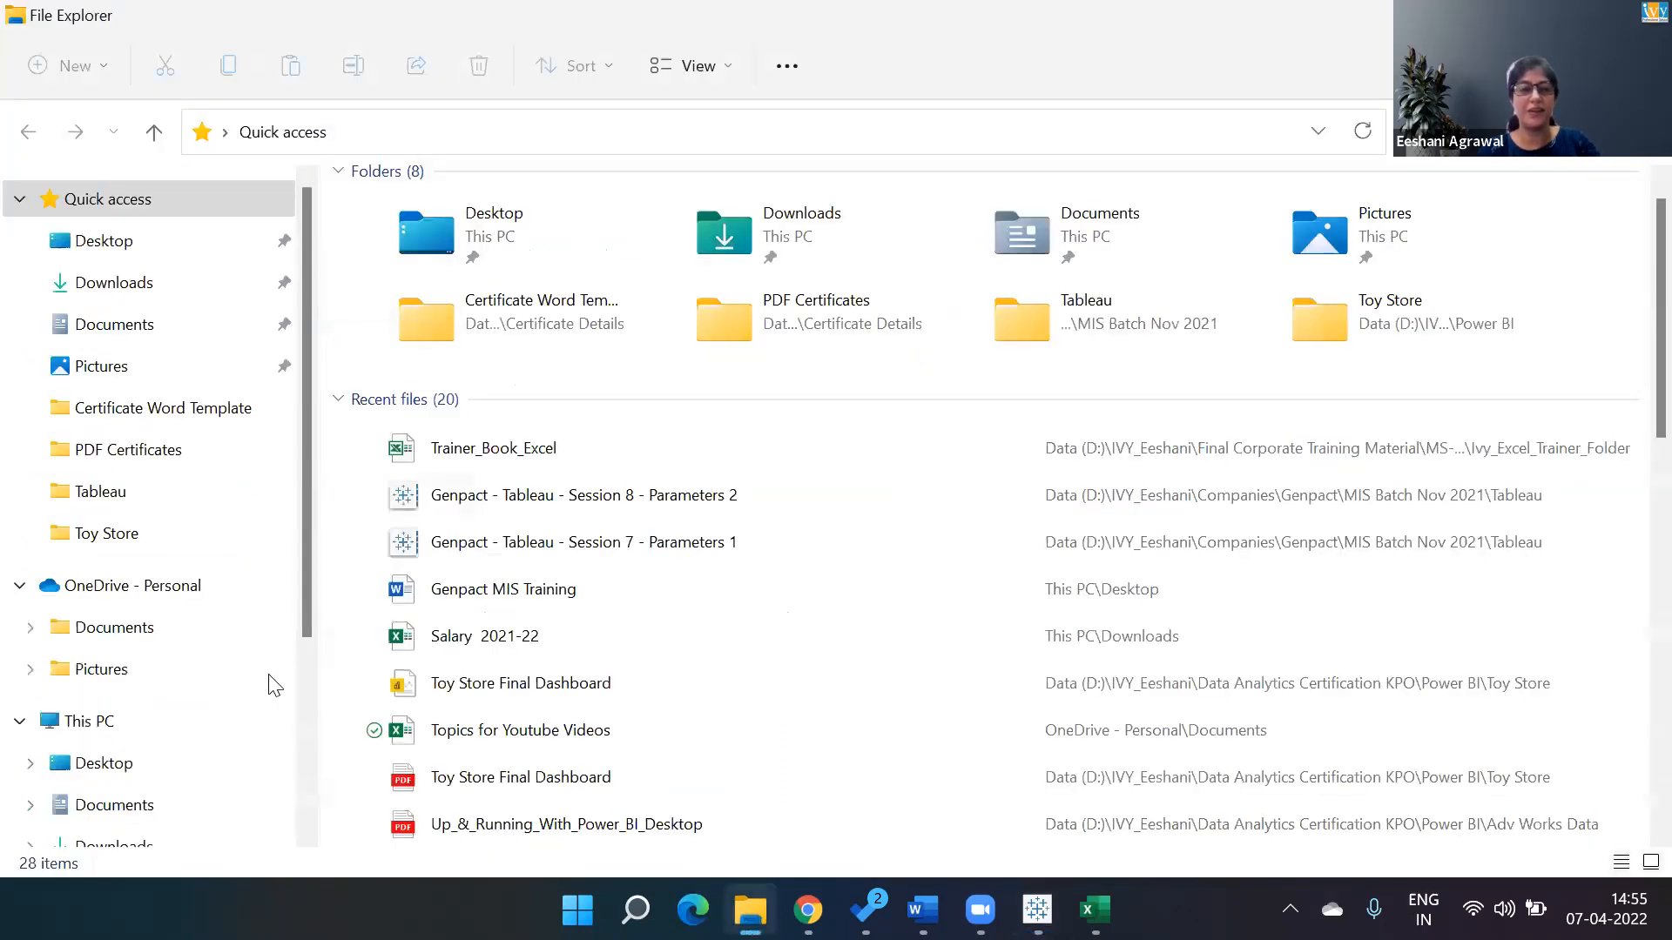
pyautogui.moveTo(301, 629); pyautogui.dragTo(303, 747)
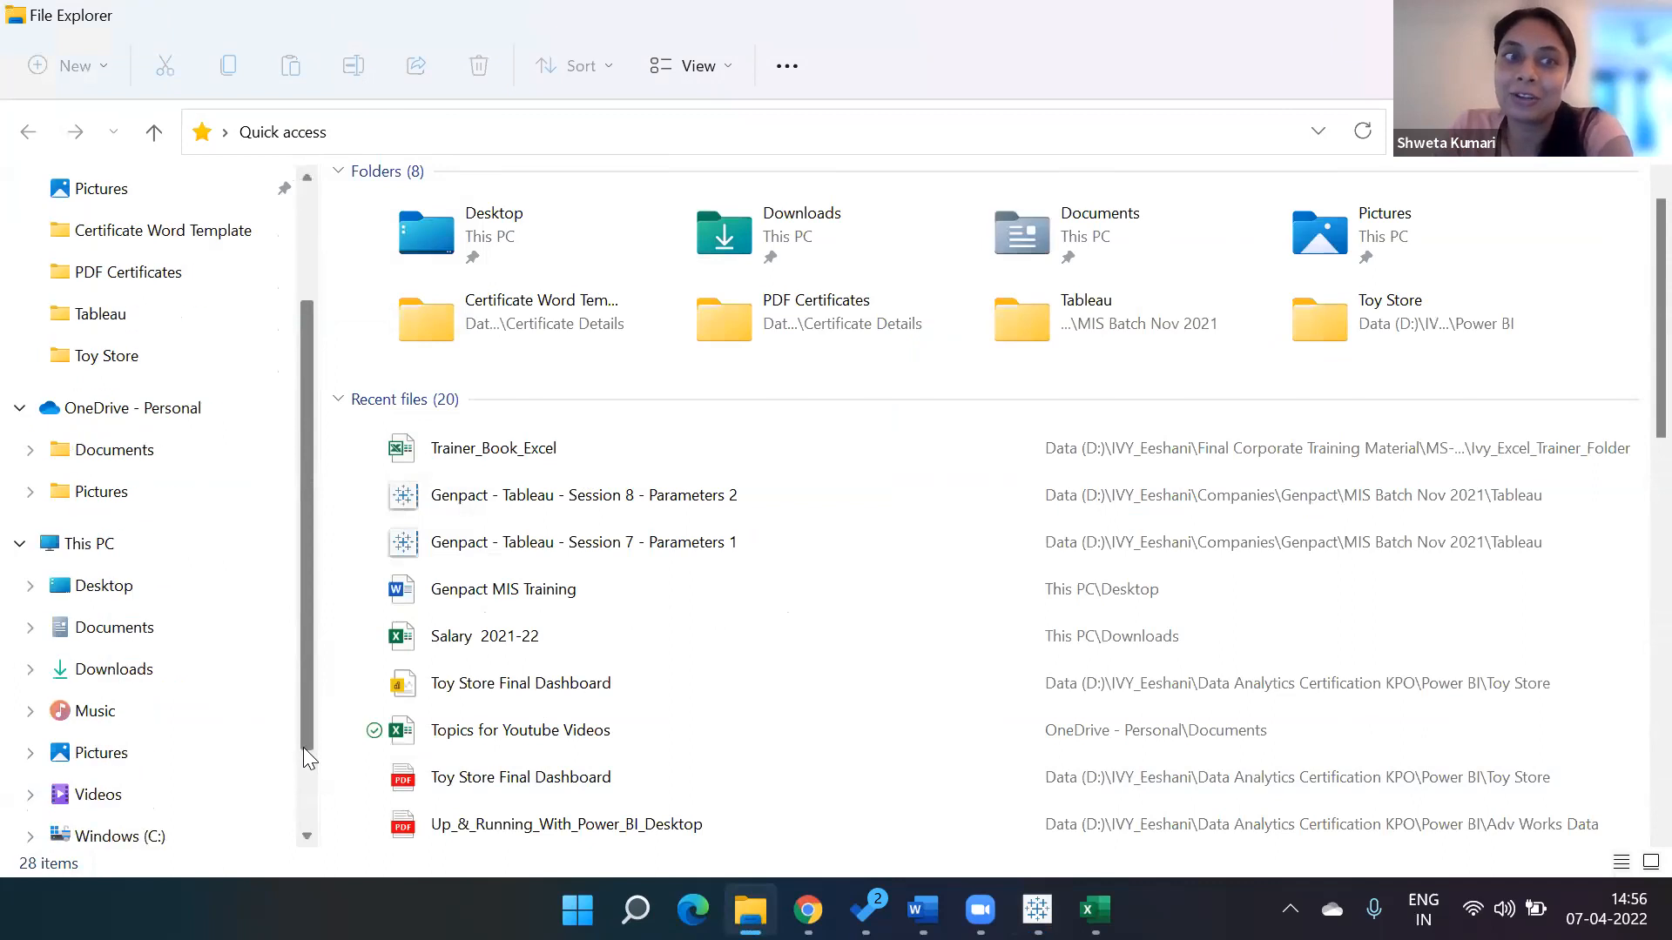
pyautogui.scroll(-1, 310, 808)
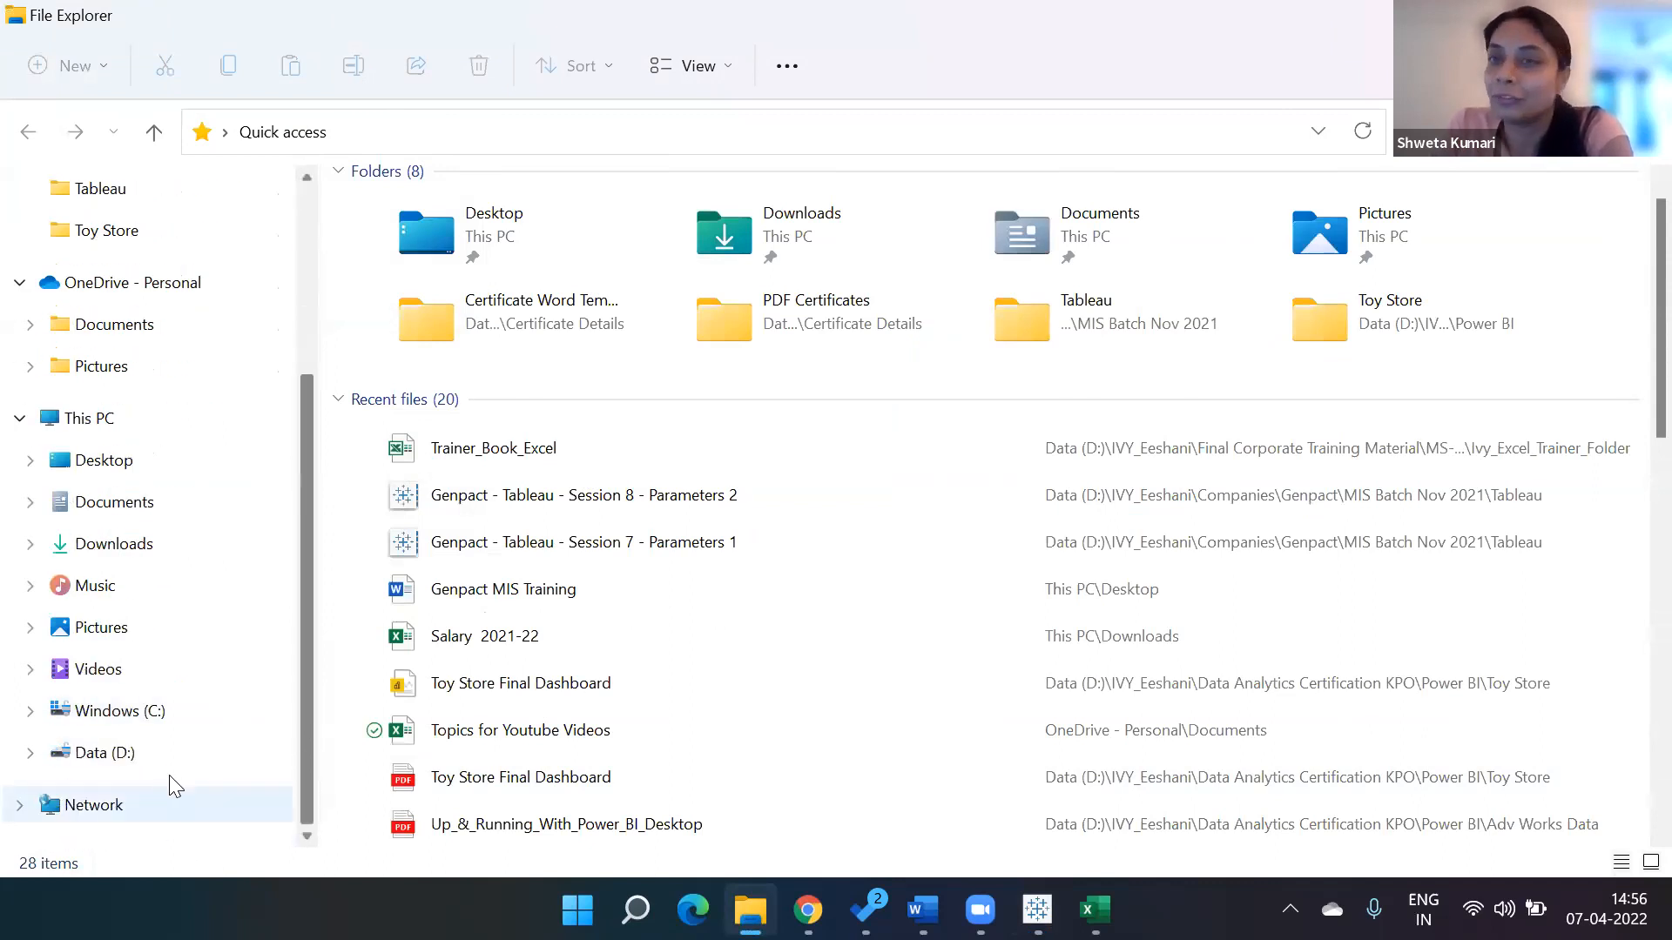
pyautogui.click(141, 754)
pyautogui.click(446, 313)
pyautogui.doubleClick(444, 311)
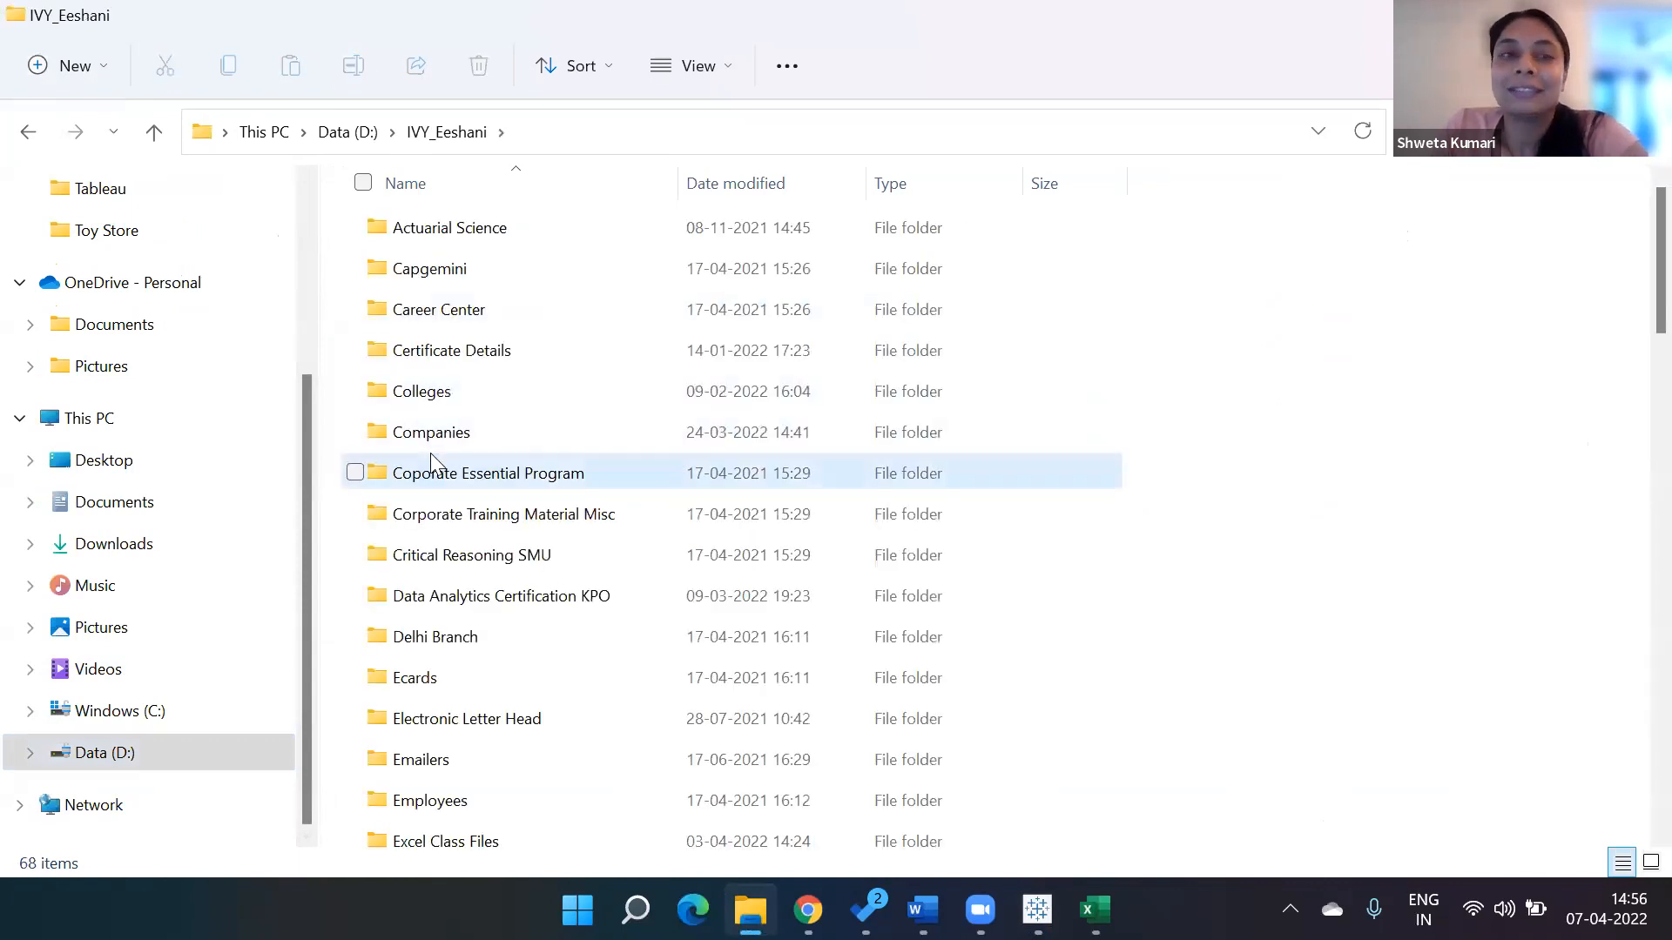
pyautogui.click(431, 455)
pyautogui.press('d')
pyautogui.press('Return')
pyautogui.press('t')
pyautogui.press('Return')
pyautogui.press('Down')
# Open the Notes folder, open the Ivy_Tableau_Notes_July 2021 PDF and scroll into it.
pyautogui.press('Down')
pyautogui.press('Return')
pyautogui.press('n')
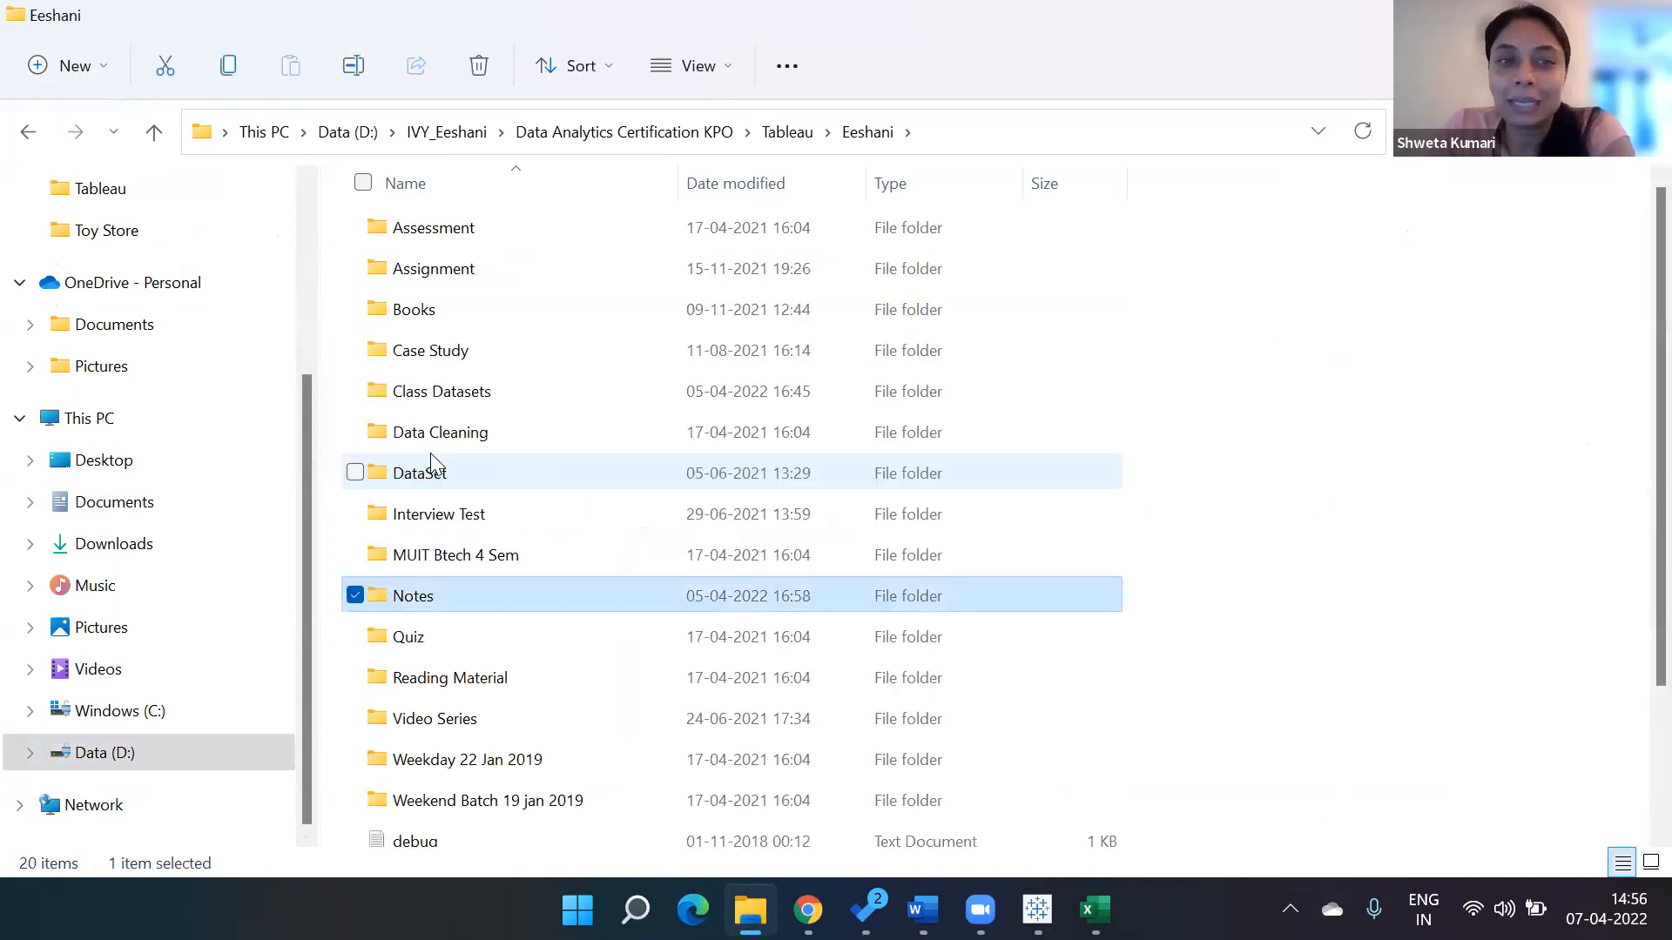
pyautogui.press('Return')
pyautogui.press('f')
pyautogui.press('Down')
pyautogui.press('Down')
pyautogui.press('Down')
pyautogui.press('Down')
pyautogui.press('Down')
pyautogui.press('Down')
pyautogui.press('Down')
pyautogui.press('Down')
pyautogui.press('Down')
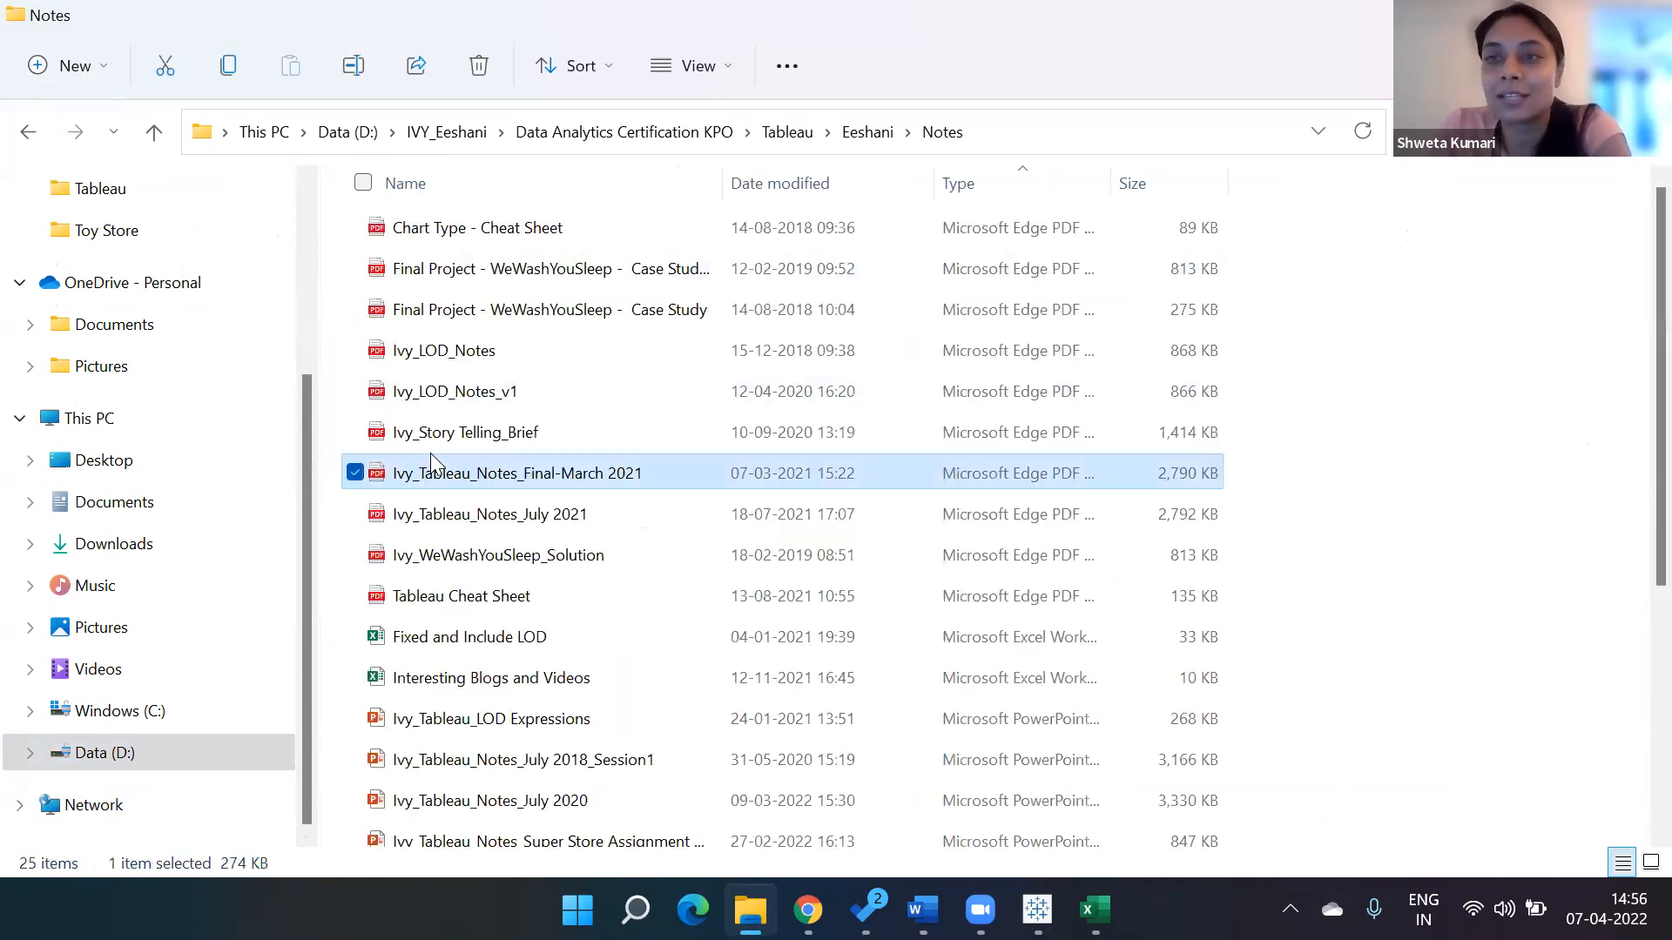
pyautogui.press('Up')
pyautogui.press('Up')
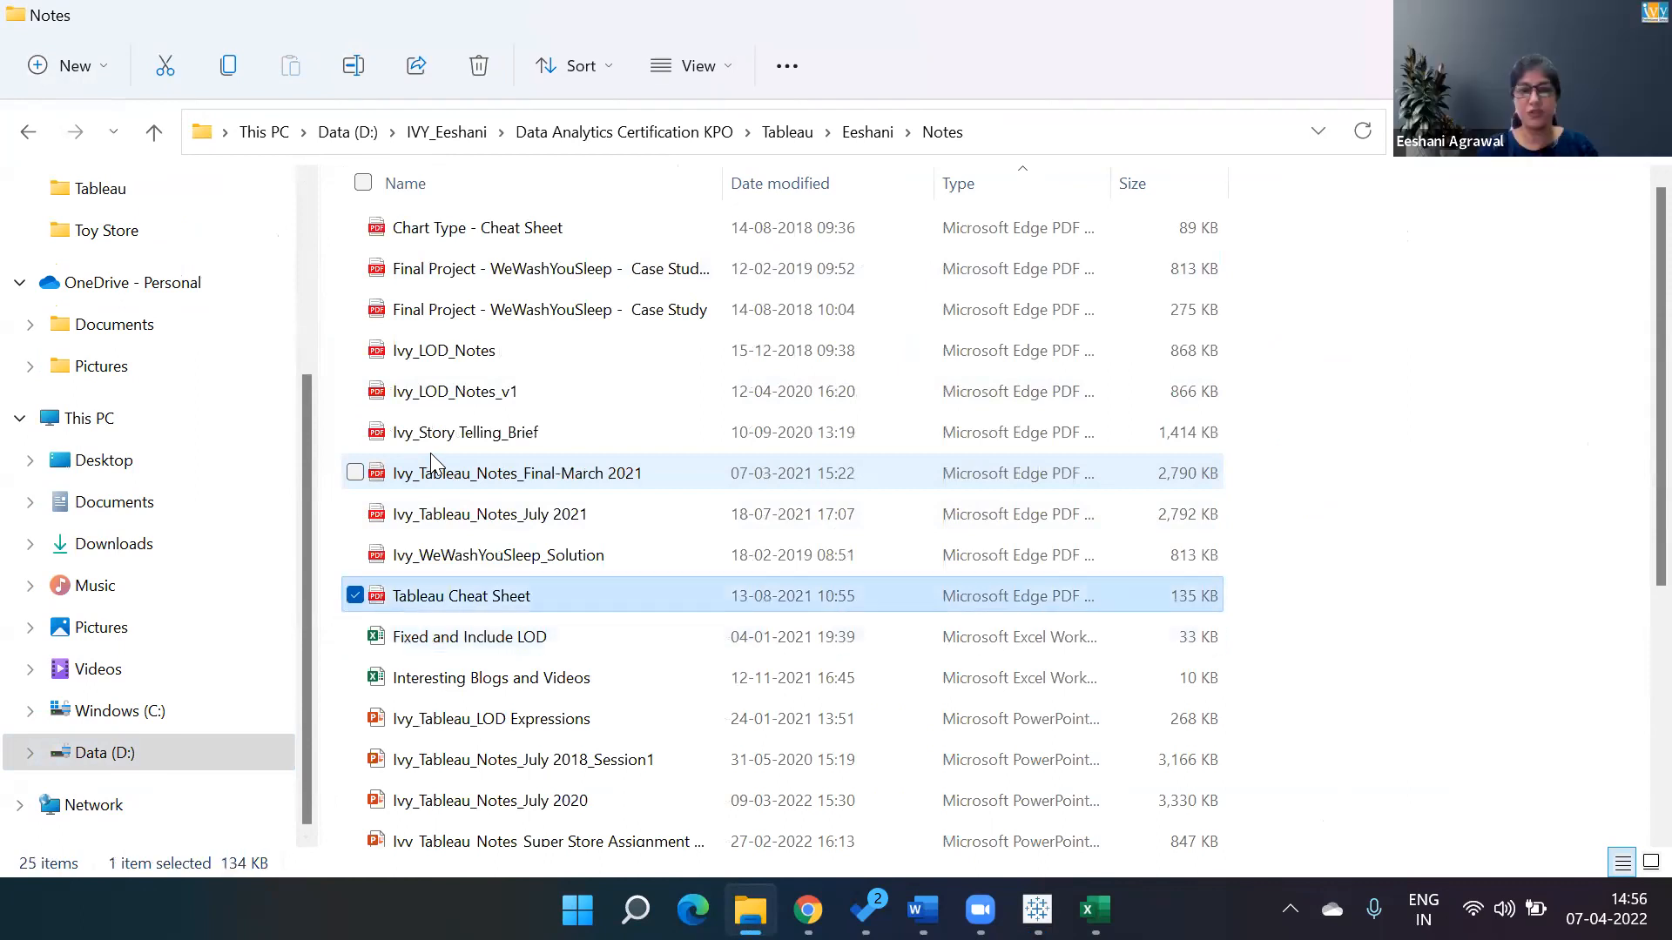
pyautogui.press('Up')
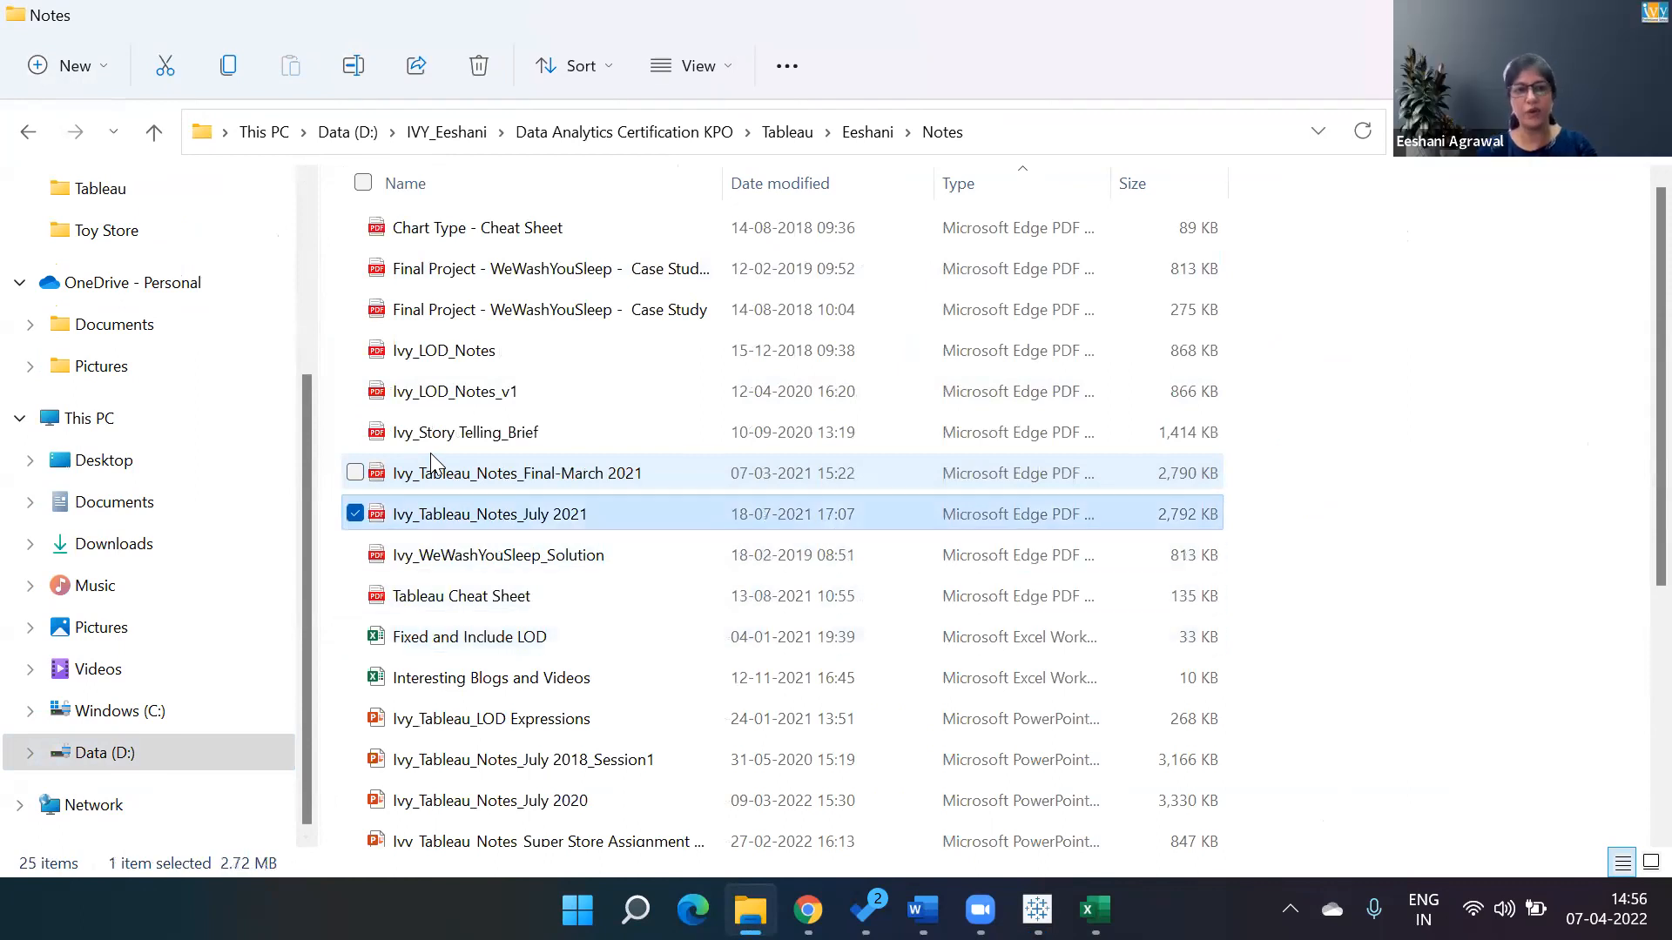
pyautogui.press('Return')
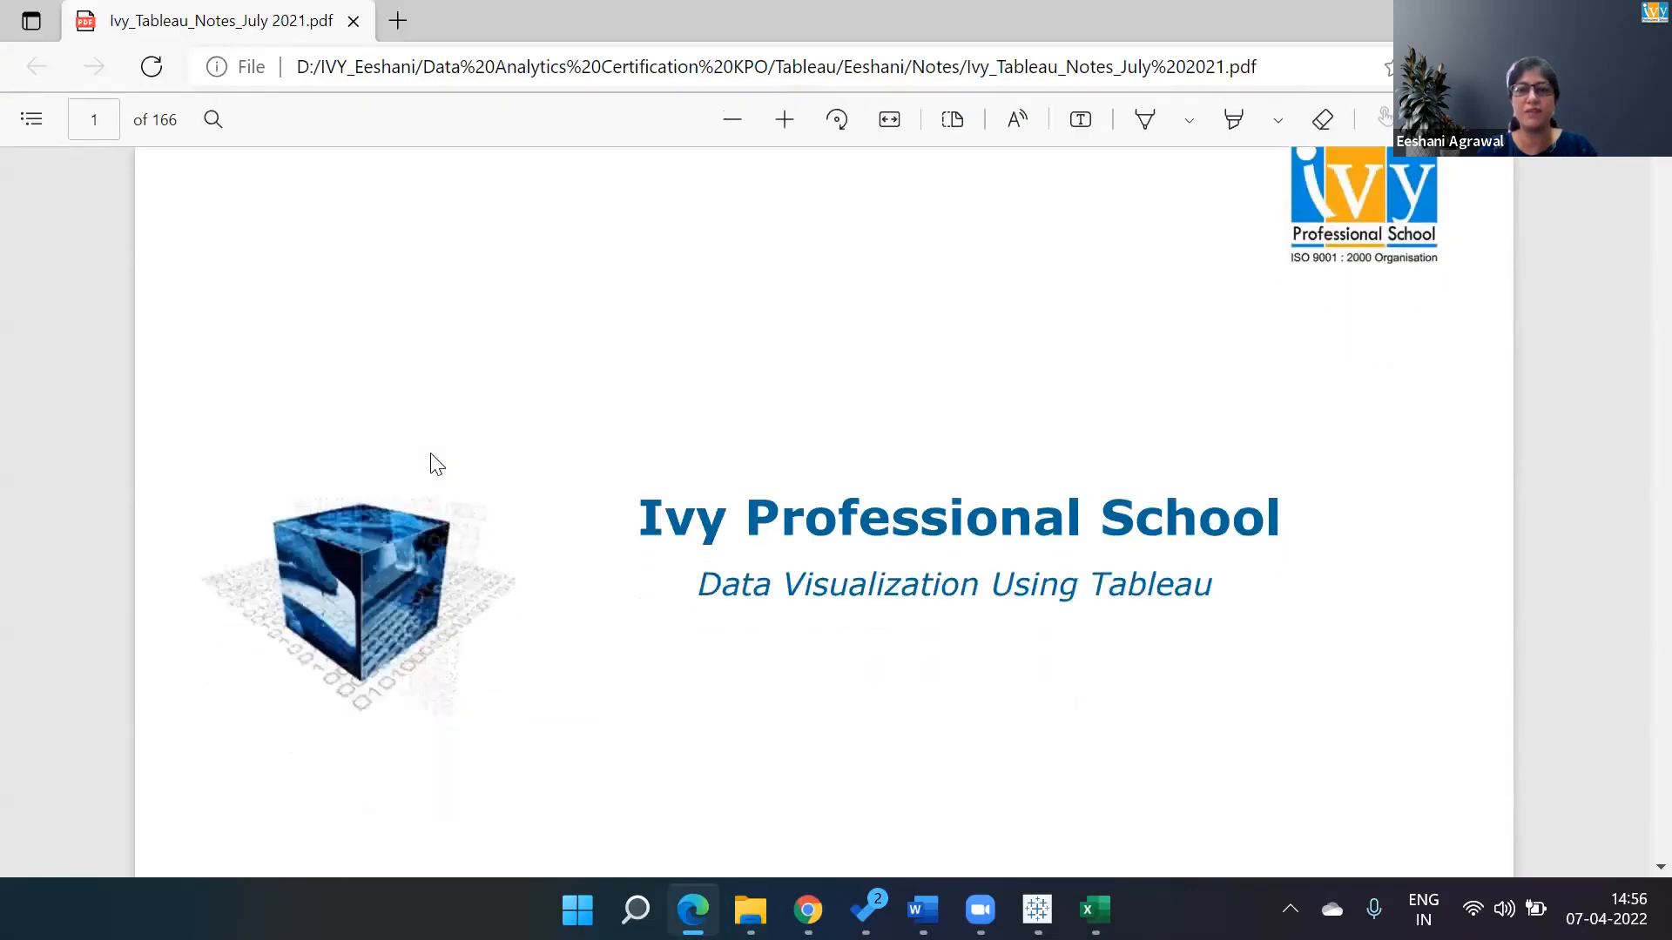
pyautogui.scroll(-20, 436, 464)
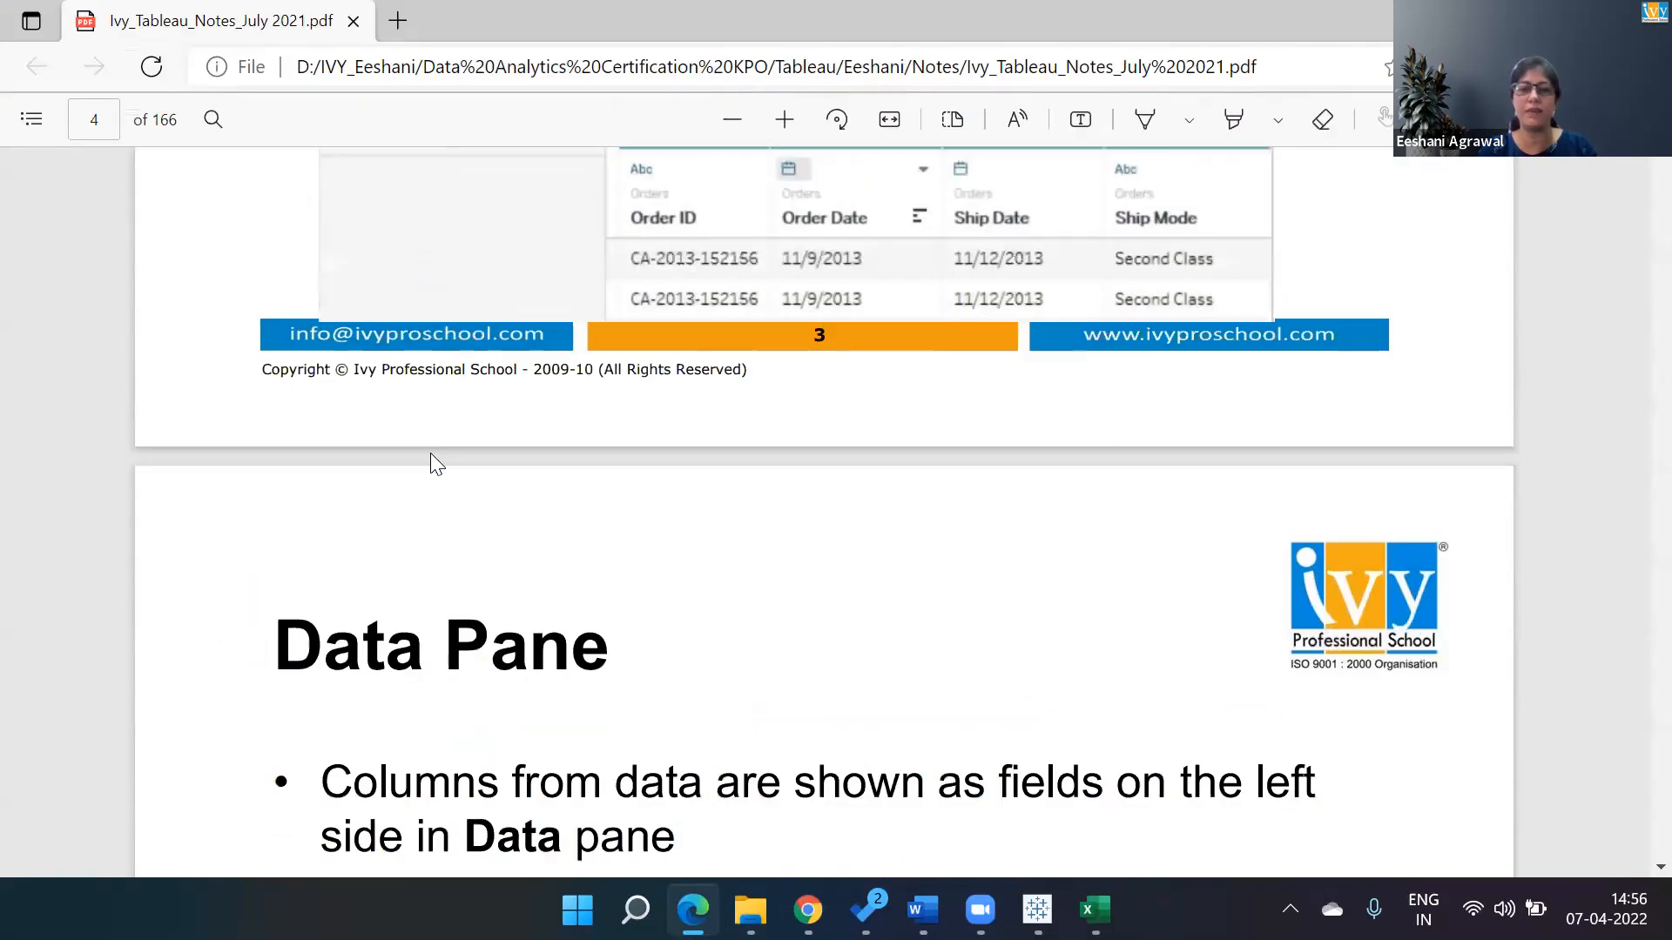
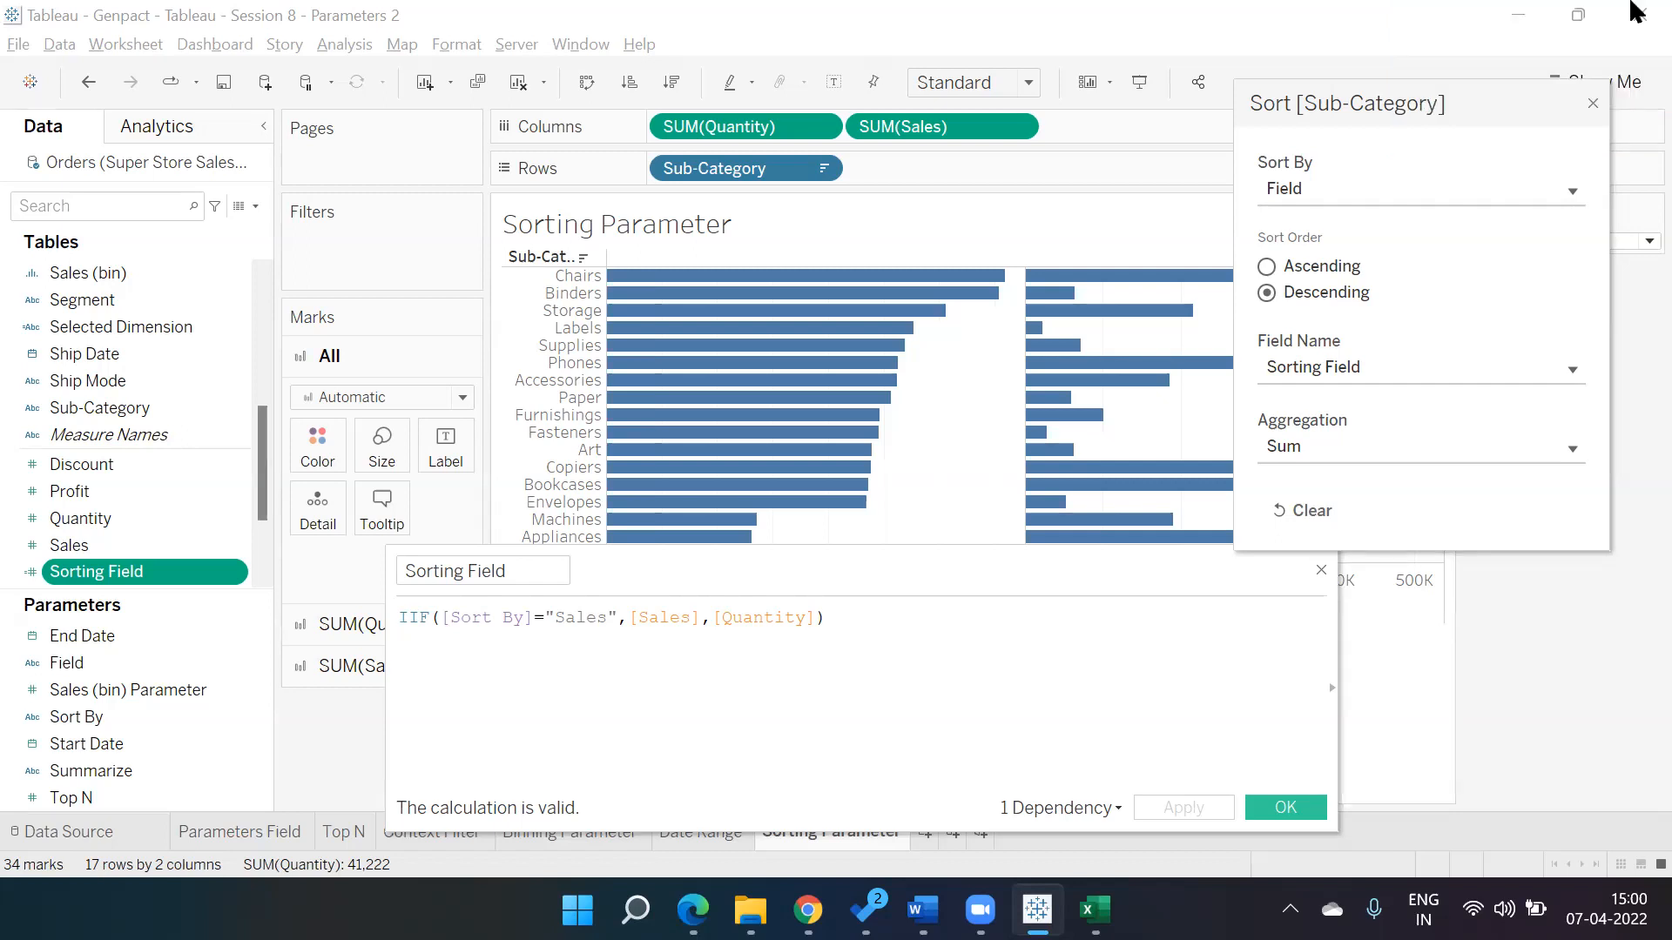
# Close the sort settings and Sorting Field calculation, then return to the Date Range sheet.
pyautogui.click(1595, 92)
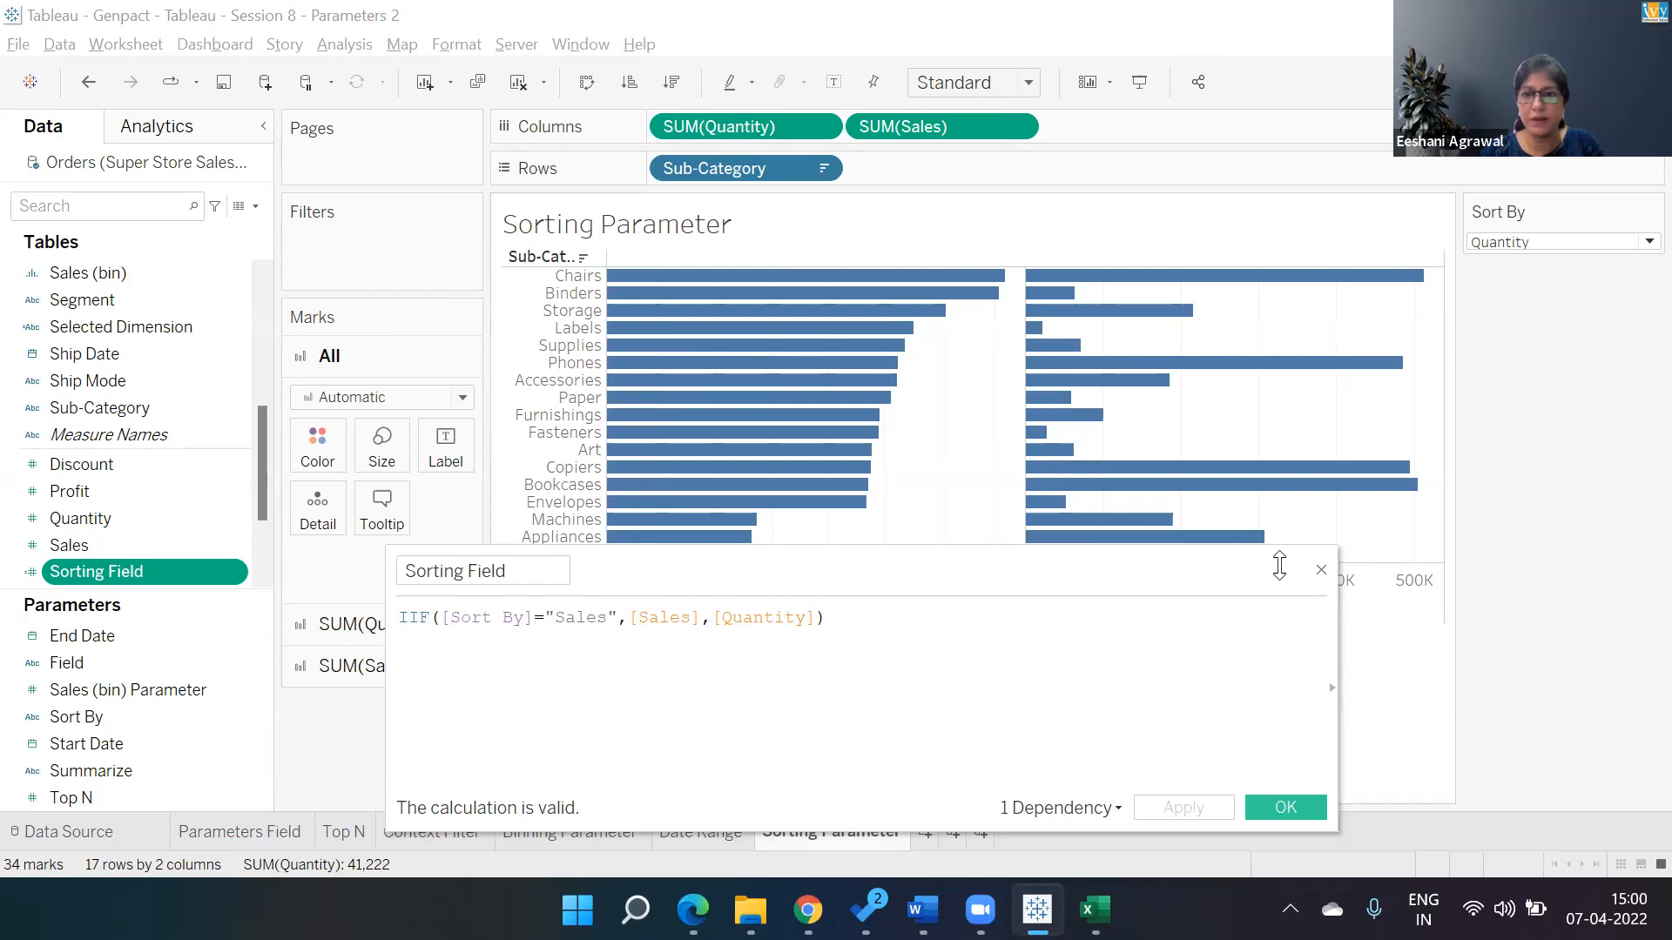
pyautogui.click(1321, 571)
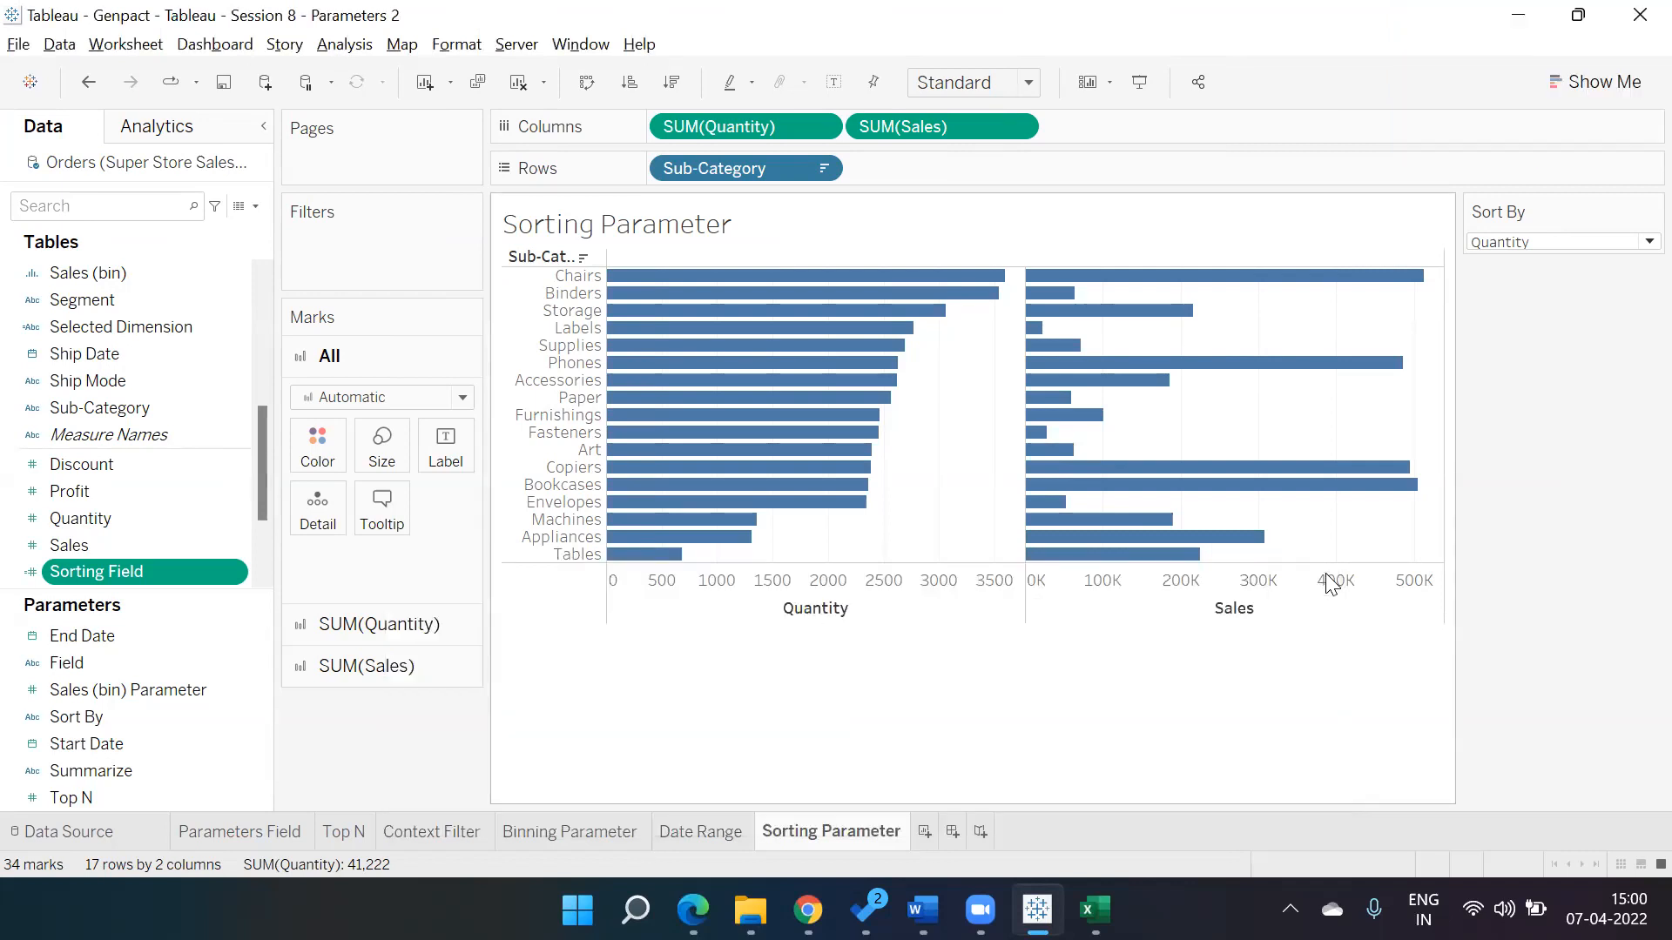
pyautogui.moveTo(1107, 529)
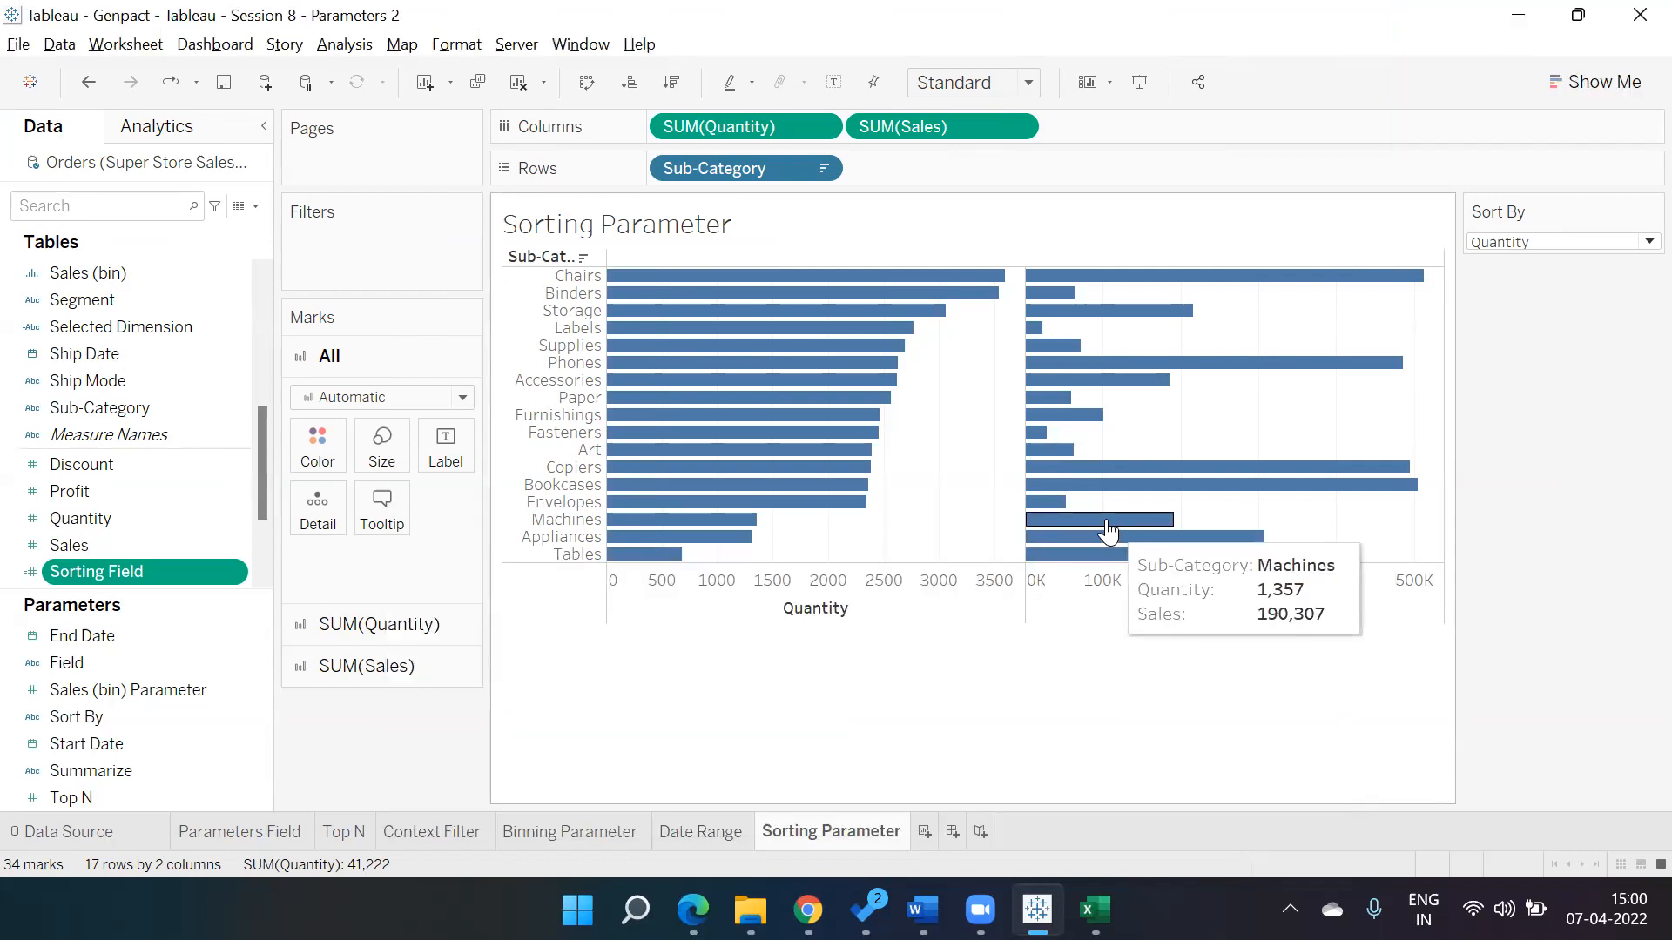
pyautogui.click(723, 832)
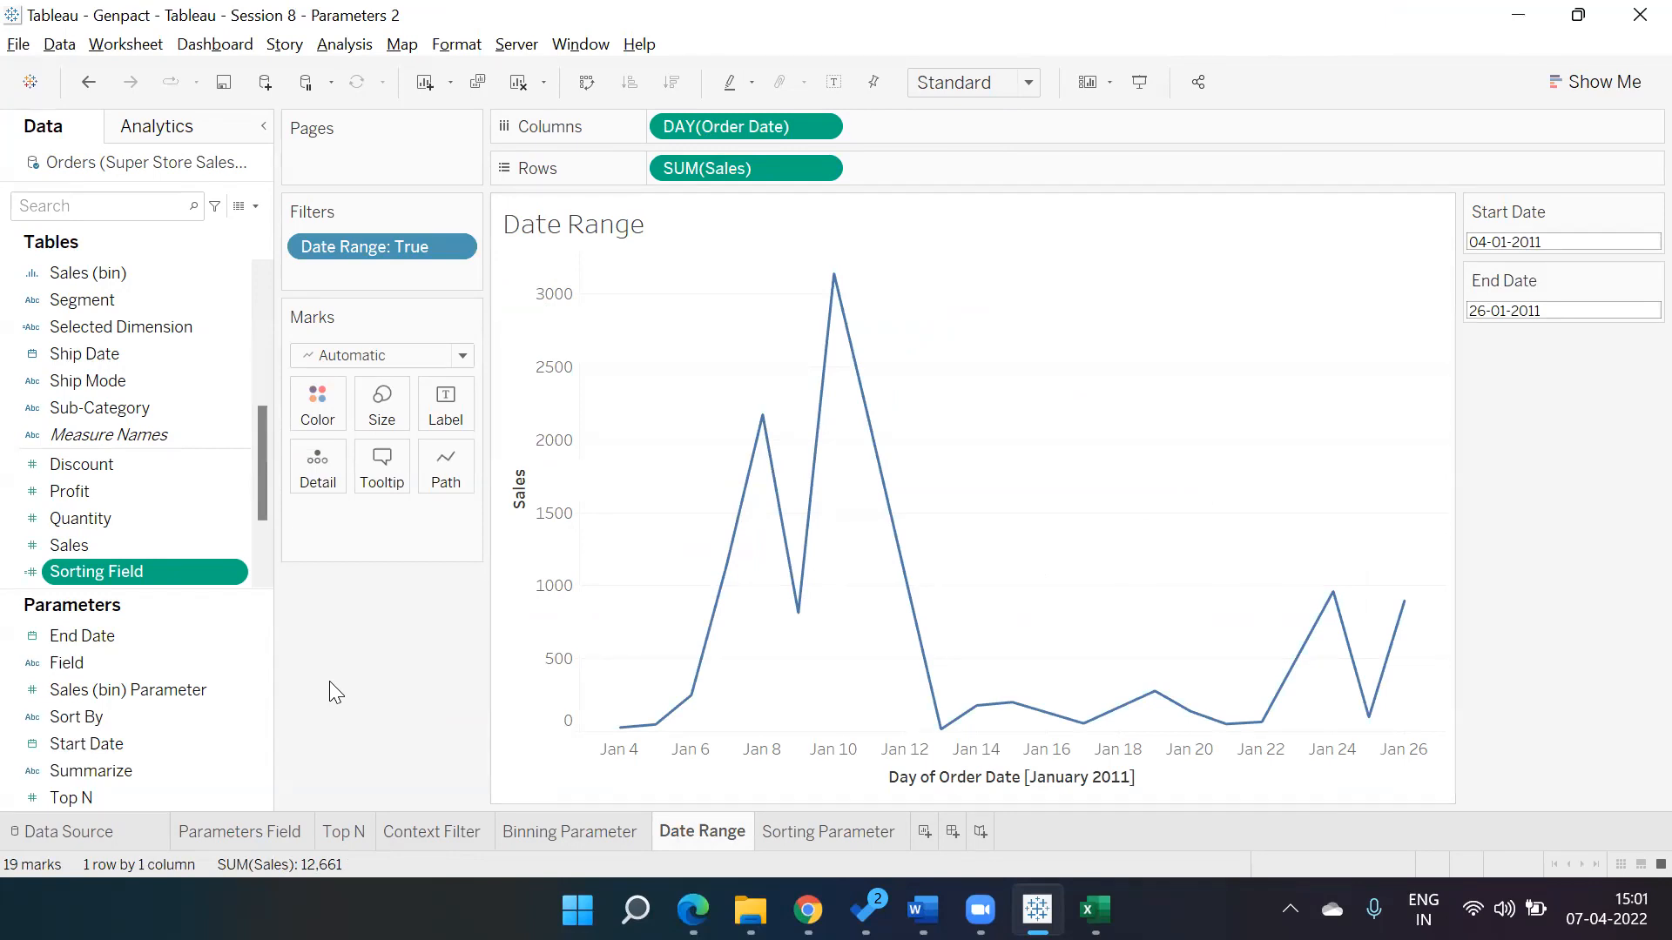
pyautogui.click(804, 834)
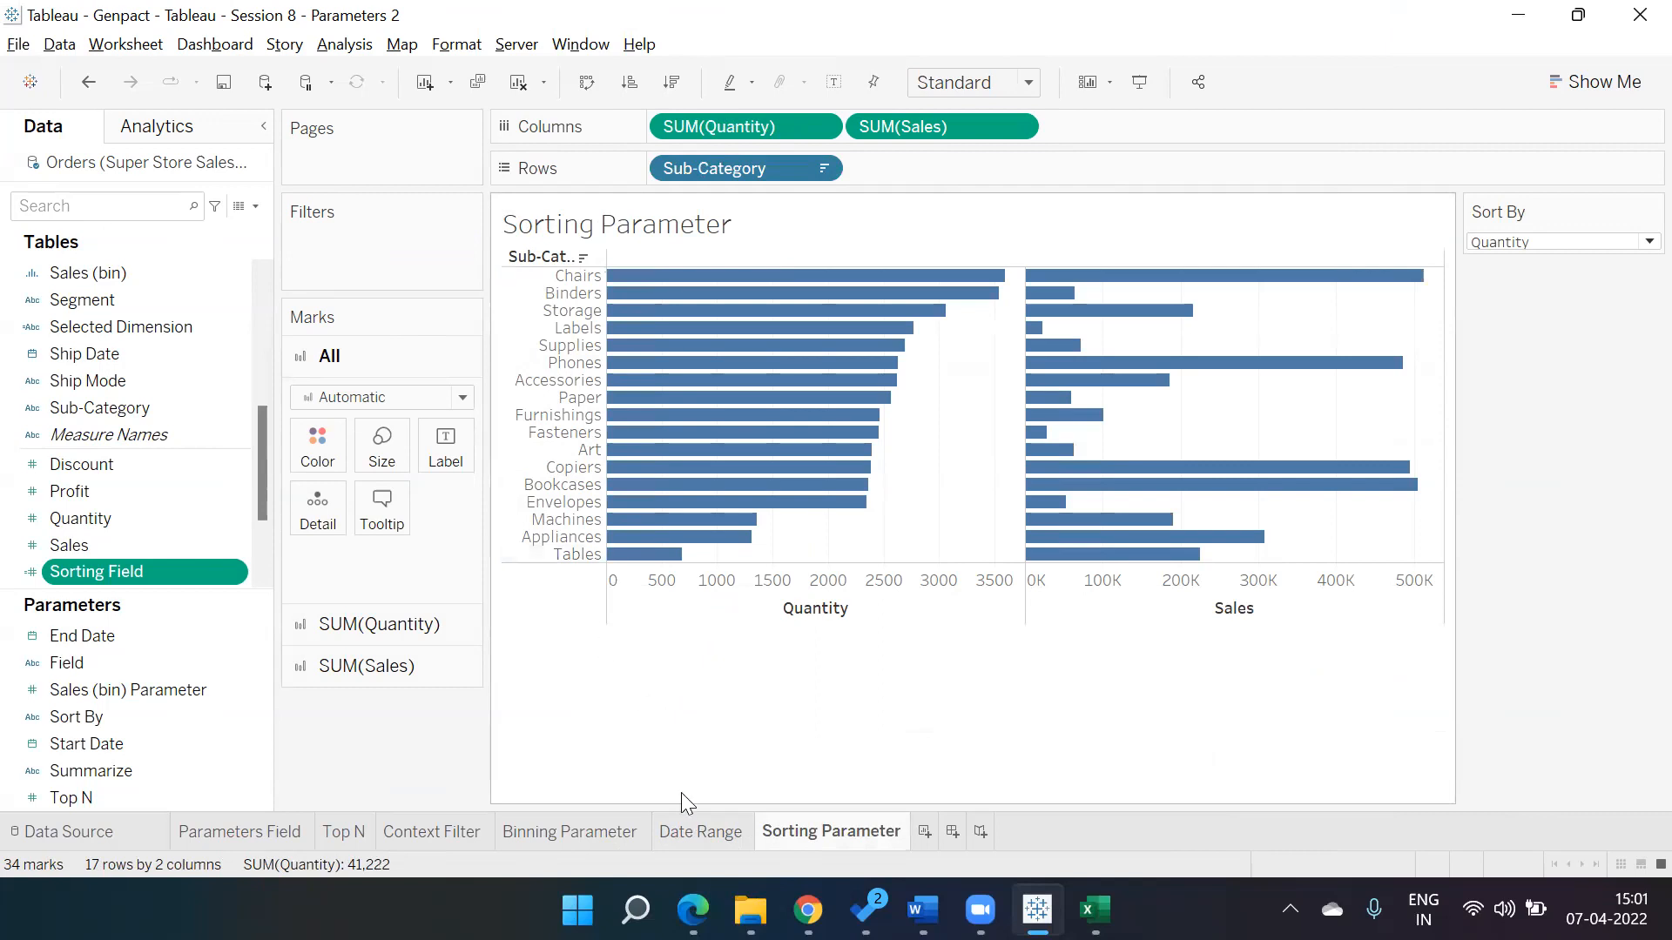
pyautogui.click(681, 834)
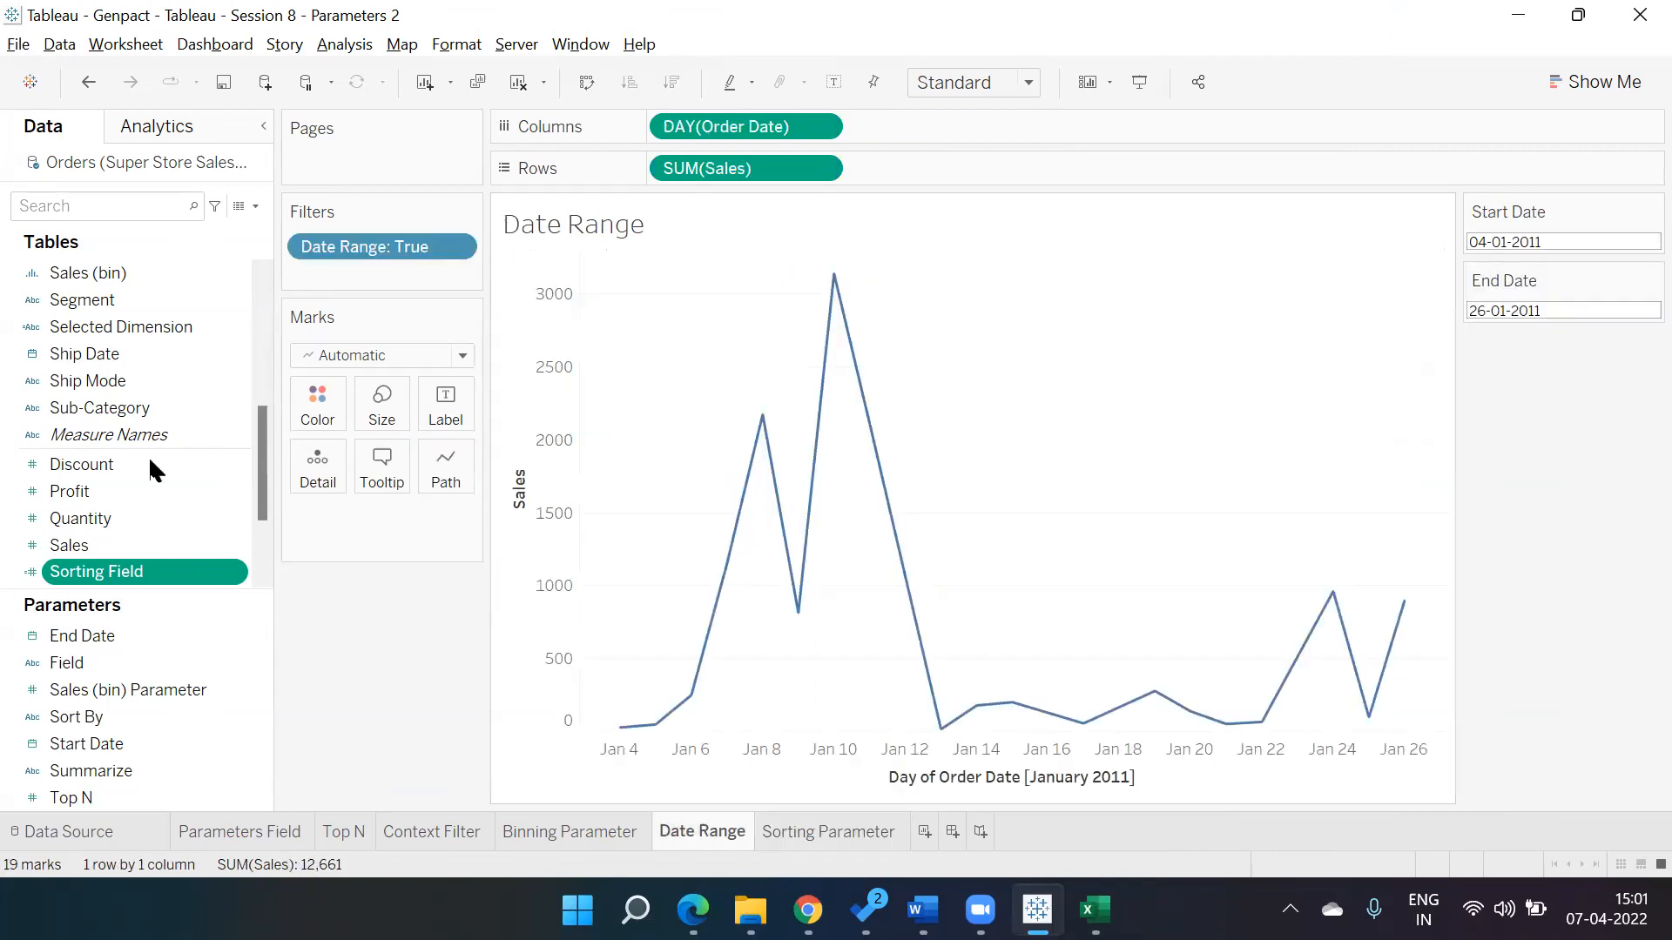
# Open the Date Range calculated field to review its formula comparing Order Date with Start Date and End Date.
pyautogui.moveTo(265, 439); pyautogui.dragTo(266, 262)
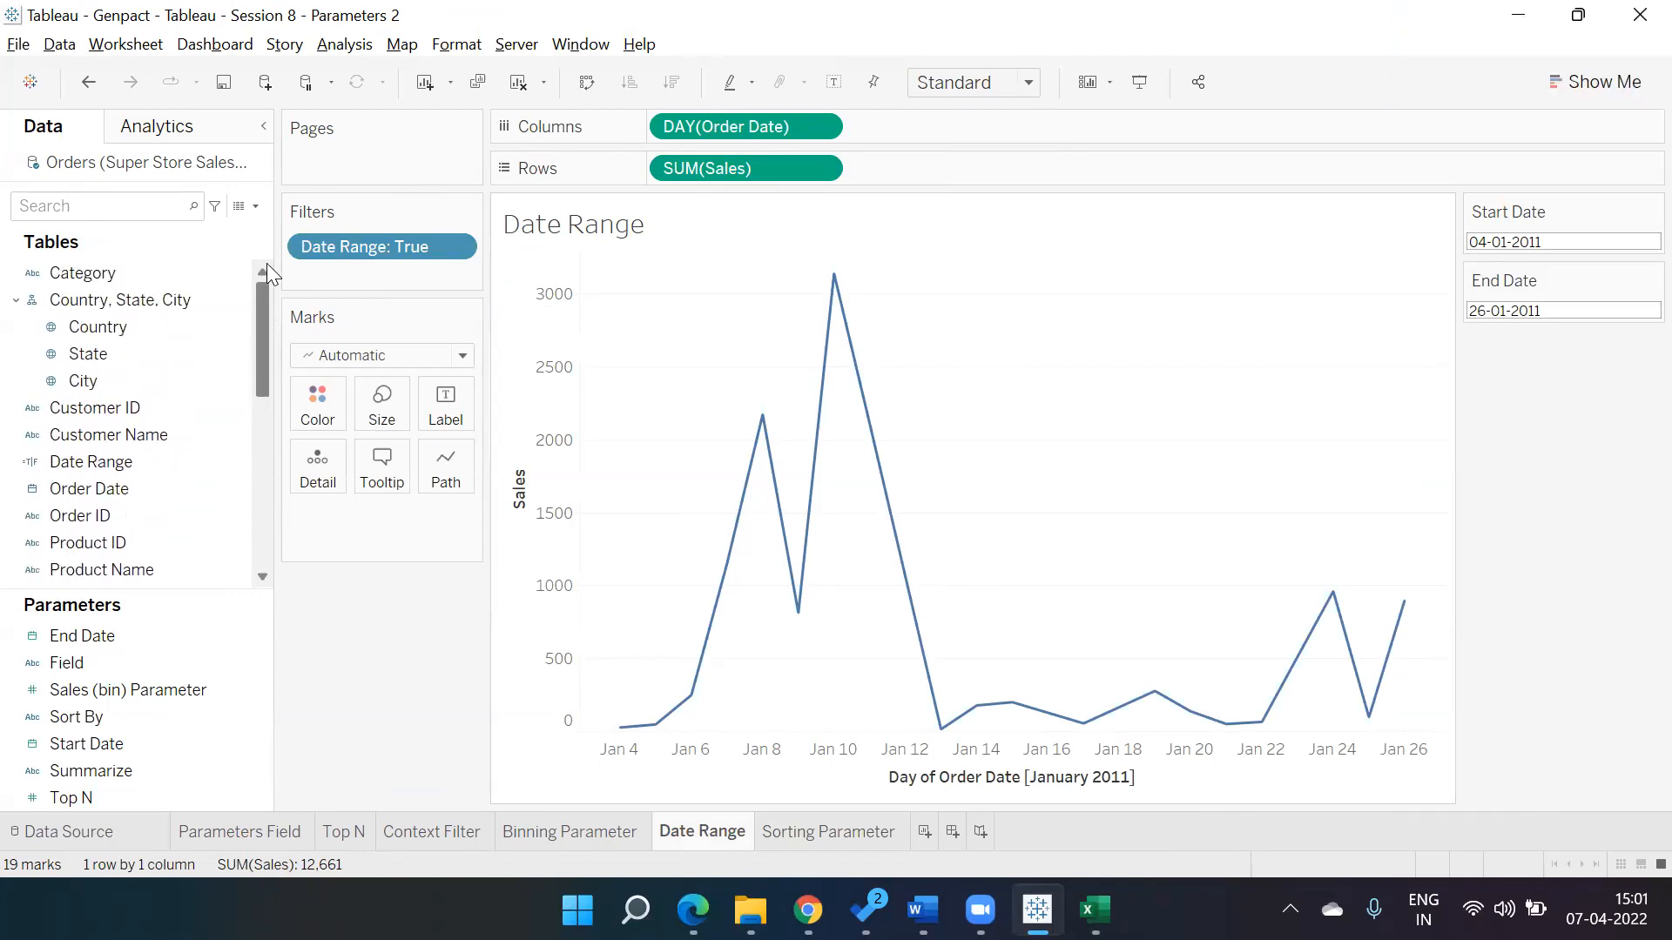
pyautogui.click(235, 464)
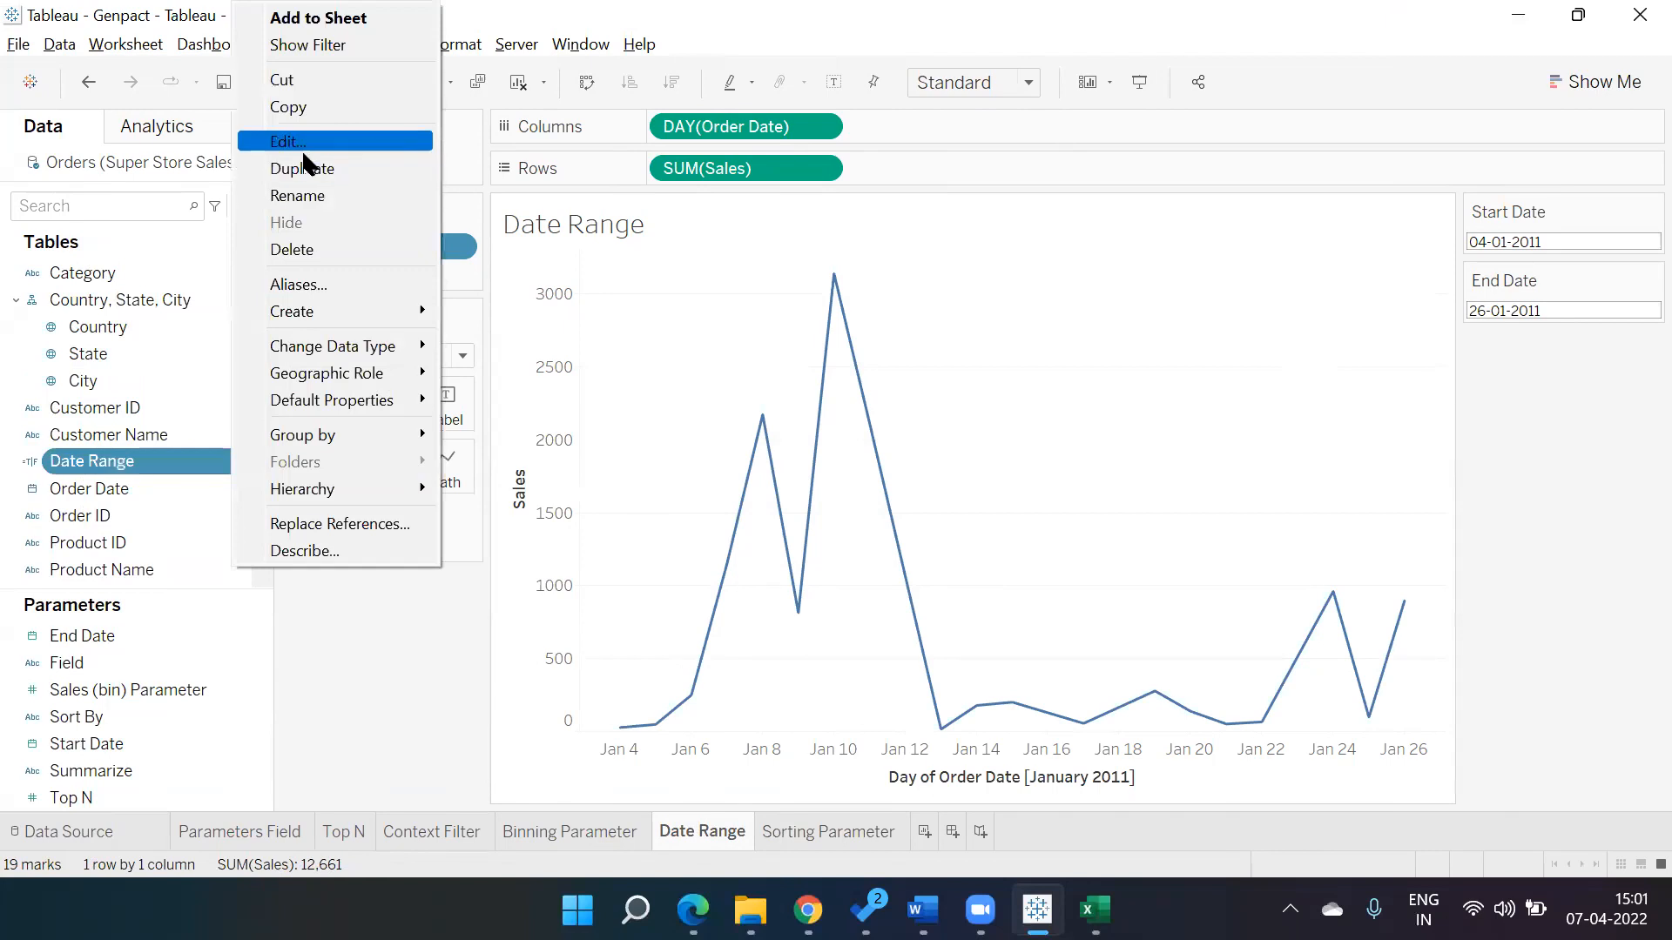
pyautogui.click(302, 150)
pyautogui.moveTo(876, 557); pyautogui.dragTo(1149, 381)
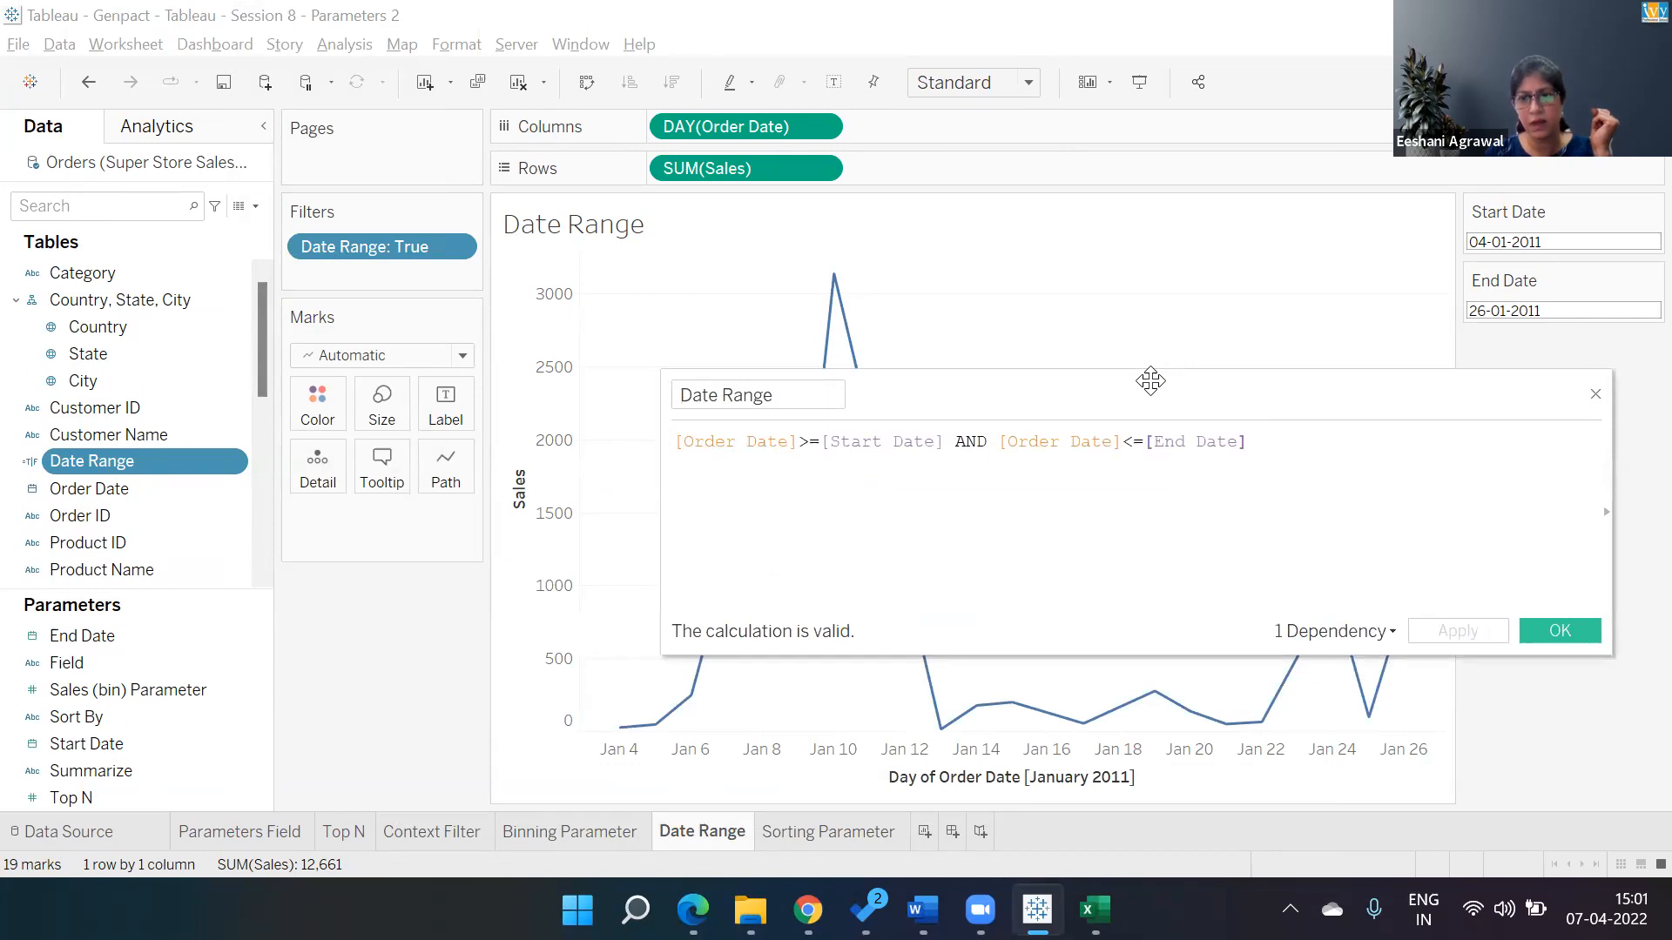
pyautogui.click(1594, 639)
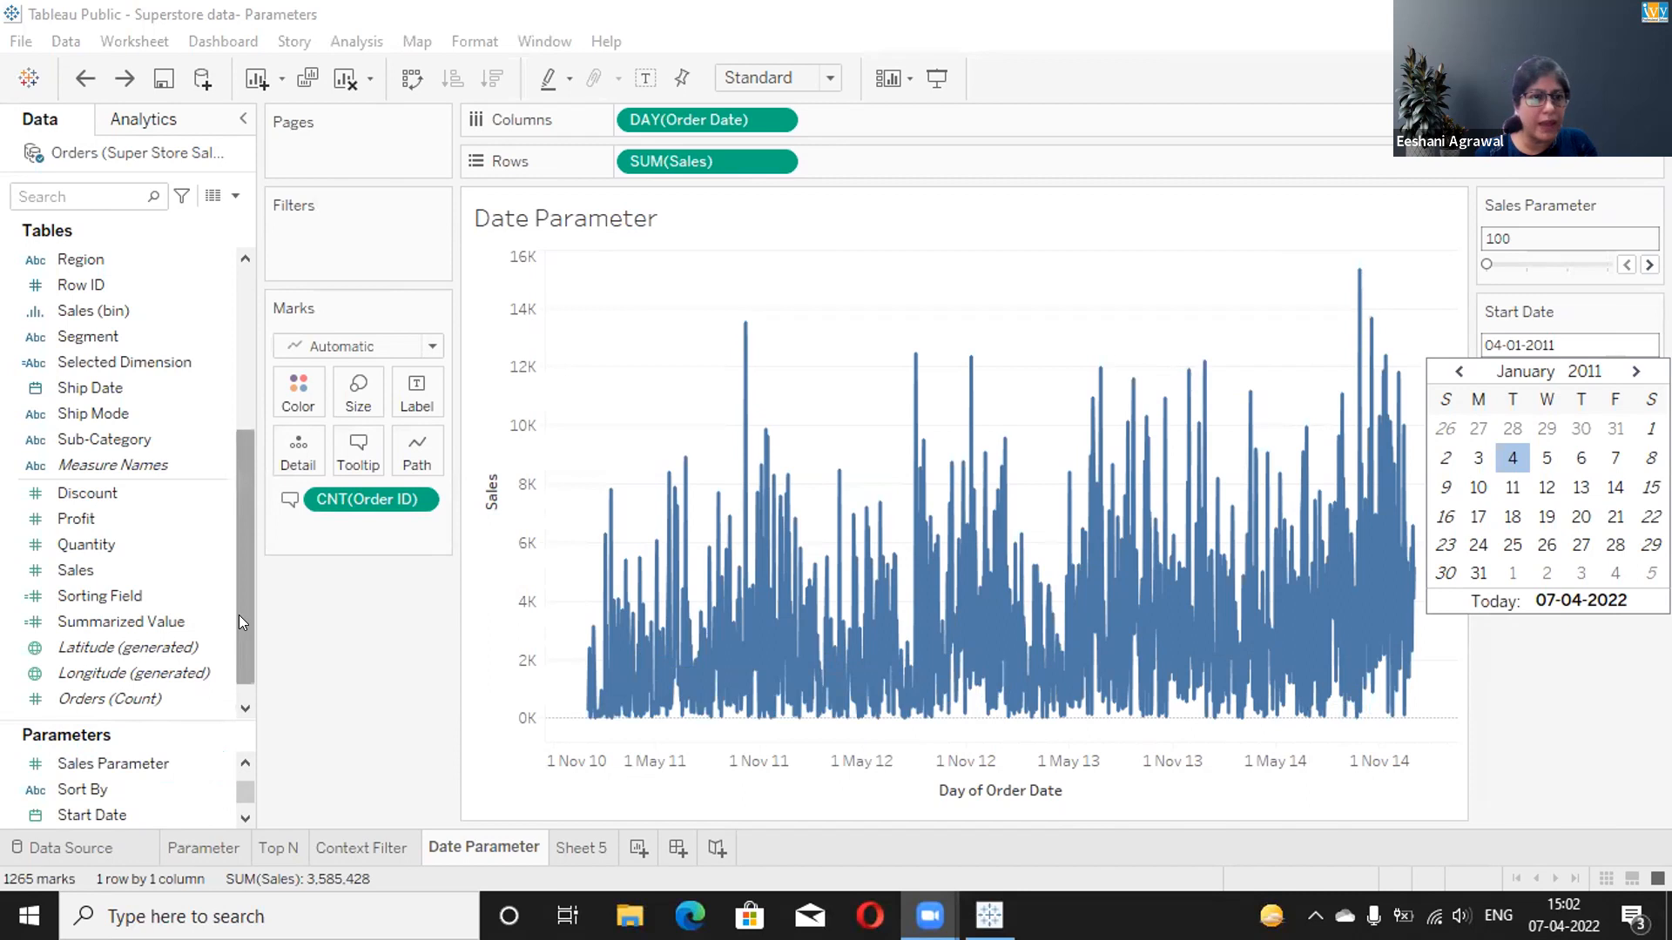
# Add the Data Range field to the Filters shelf, keeping only the True value.
pyautogui.moveTo(239, 615); pyautogui.dragTo(240, 635)
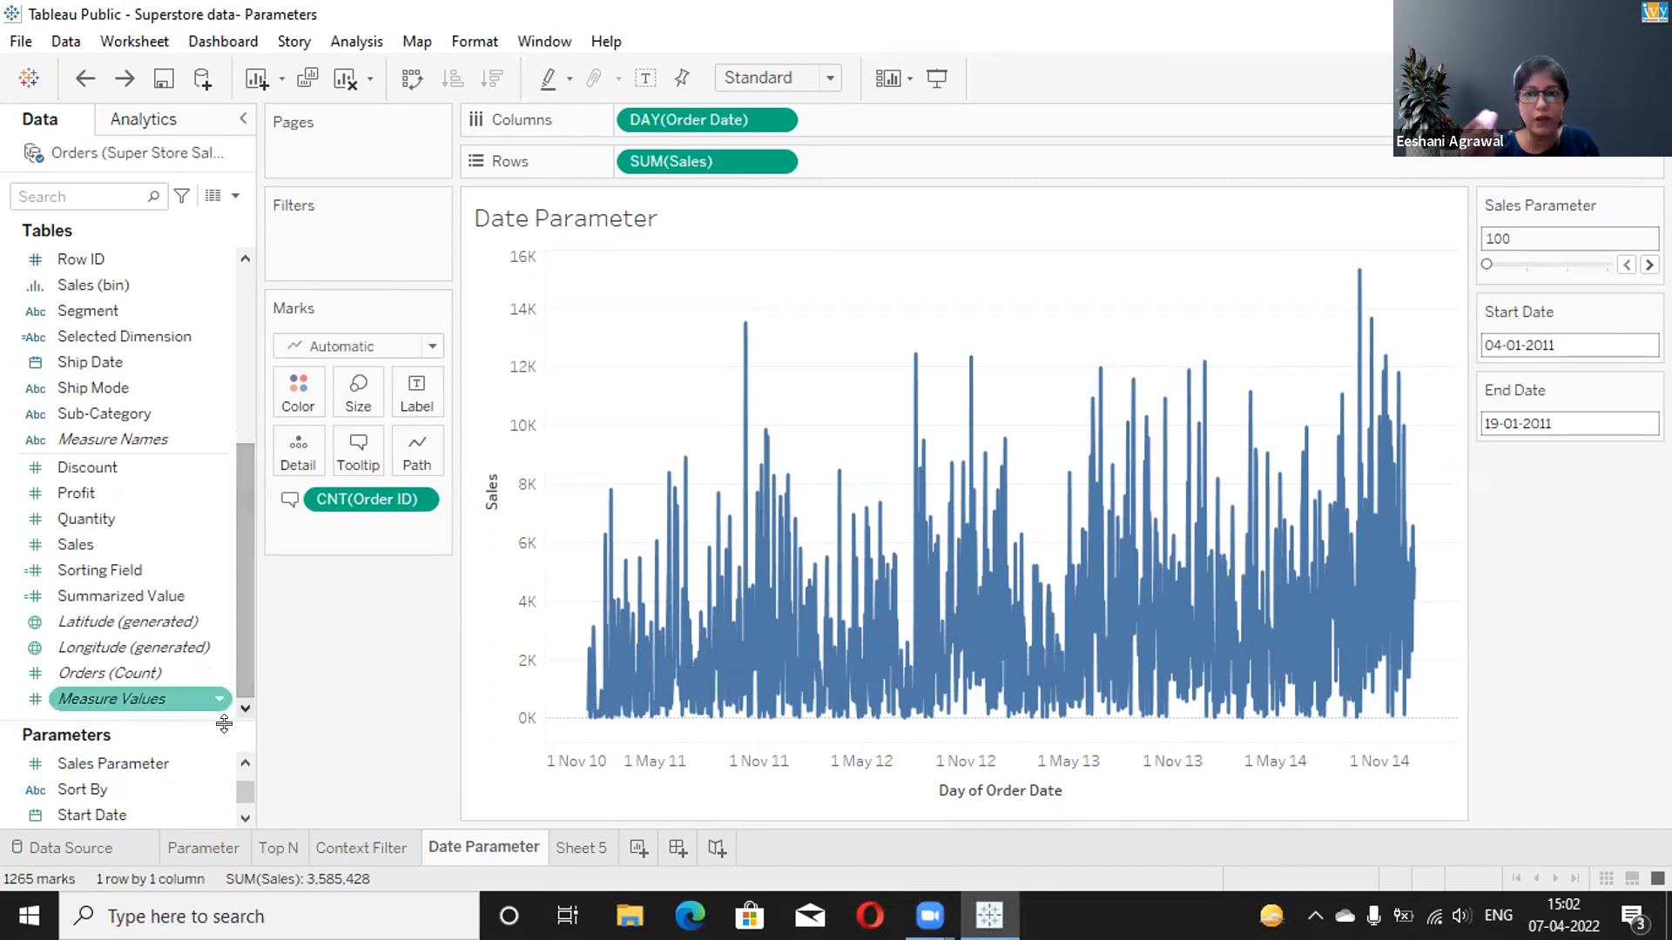
pyautogui.moveTo(238, 792)
pyautogui.mouseDown()
pyautogui.moveTo(240, 769)
pyautogui.moveTo(241, 810)
pyautogui.mouseUp()
pyautogui.moveTo(235, 595); pyautogui.dragTo(239, 457)
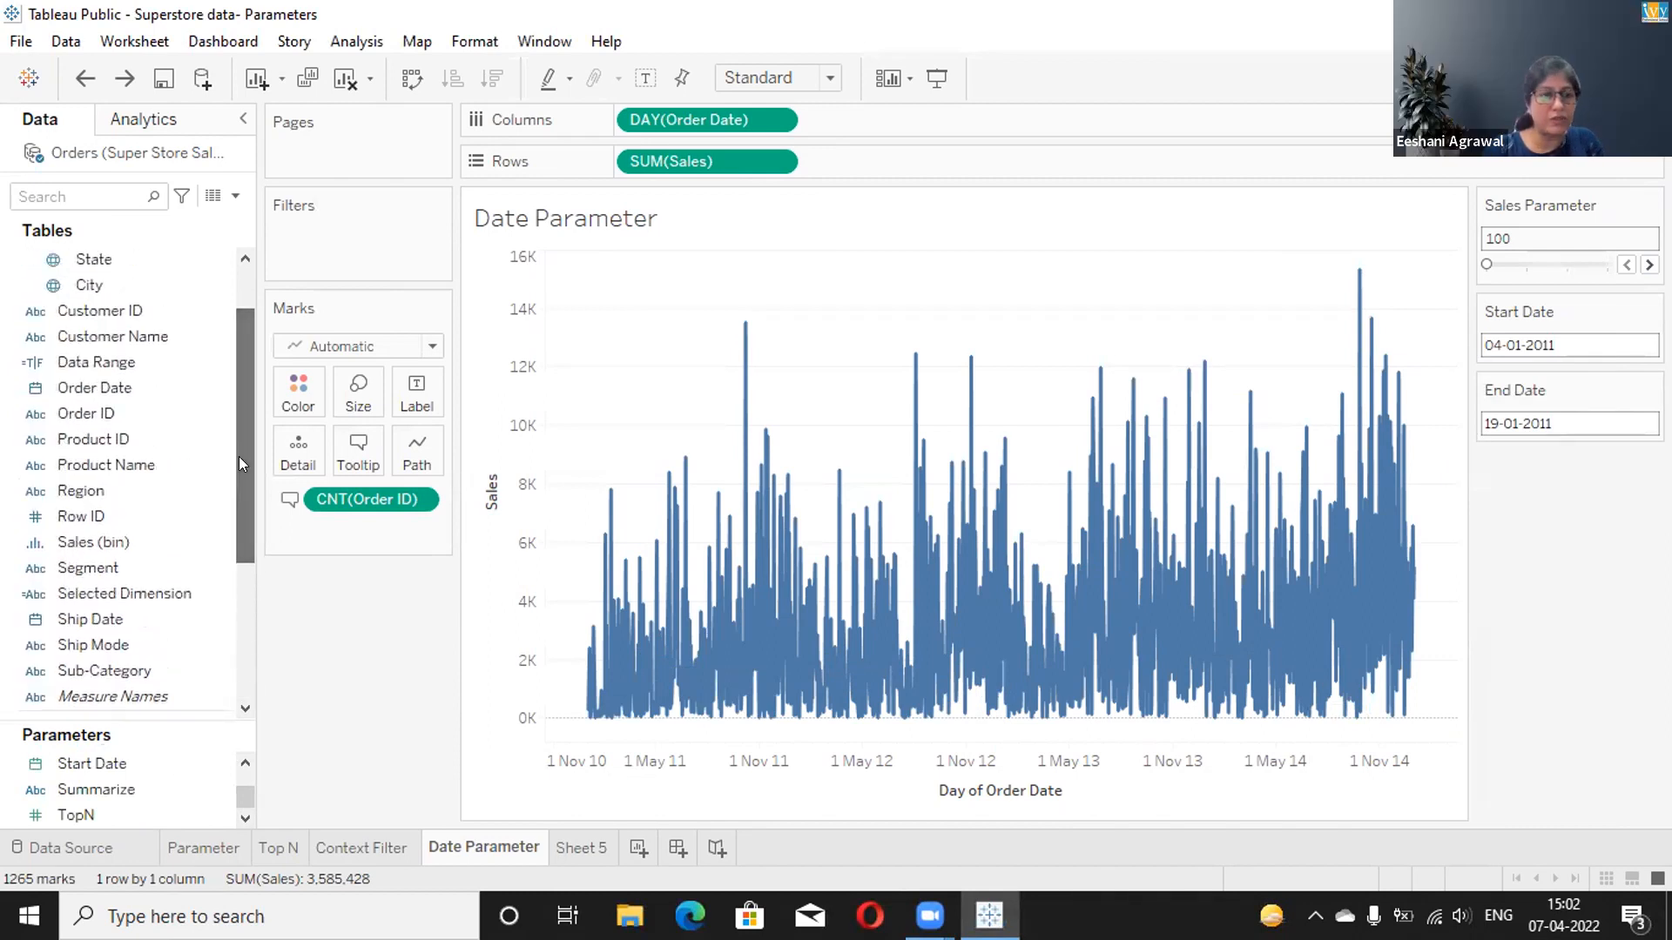
pyautogui.click(148, 363)
pyautogui.moveTo(148, 363); pyautogui.dragTo(396, 231)
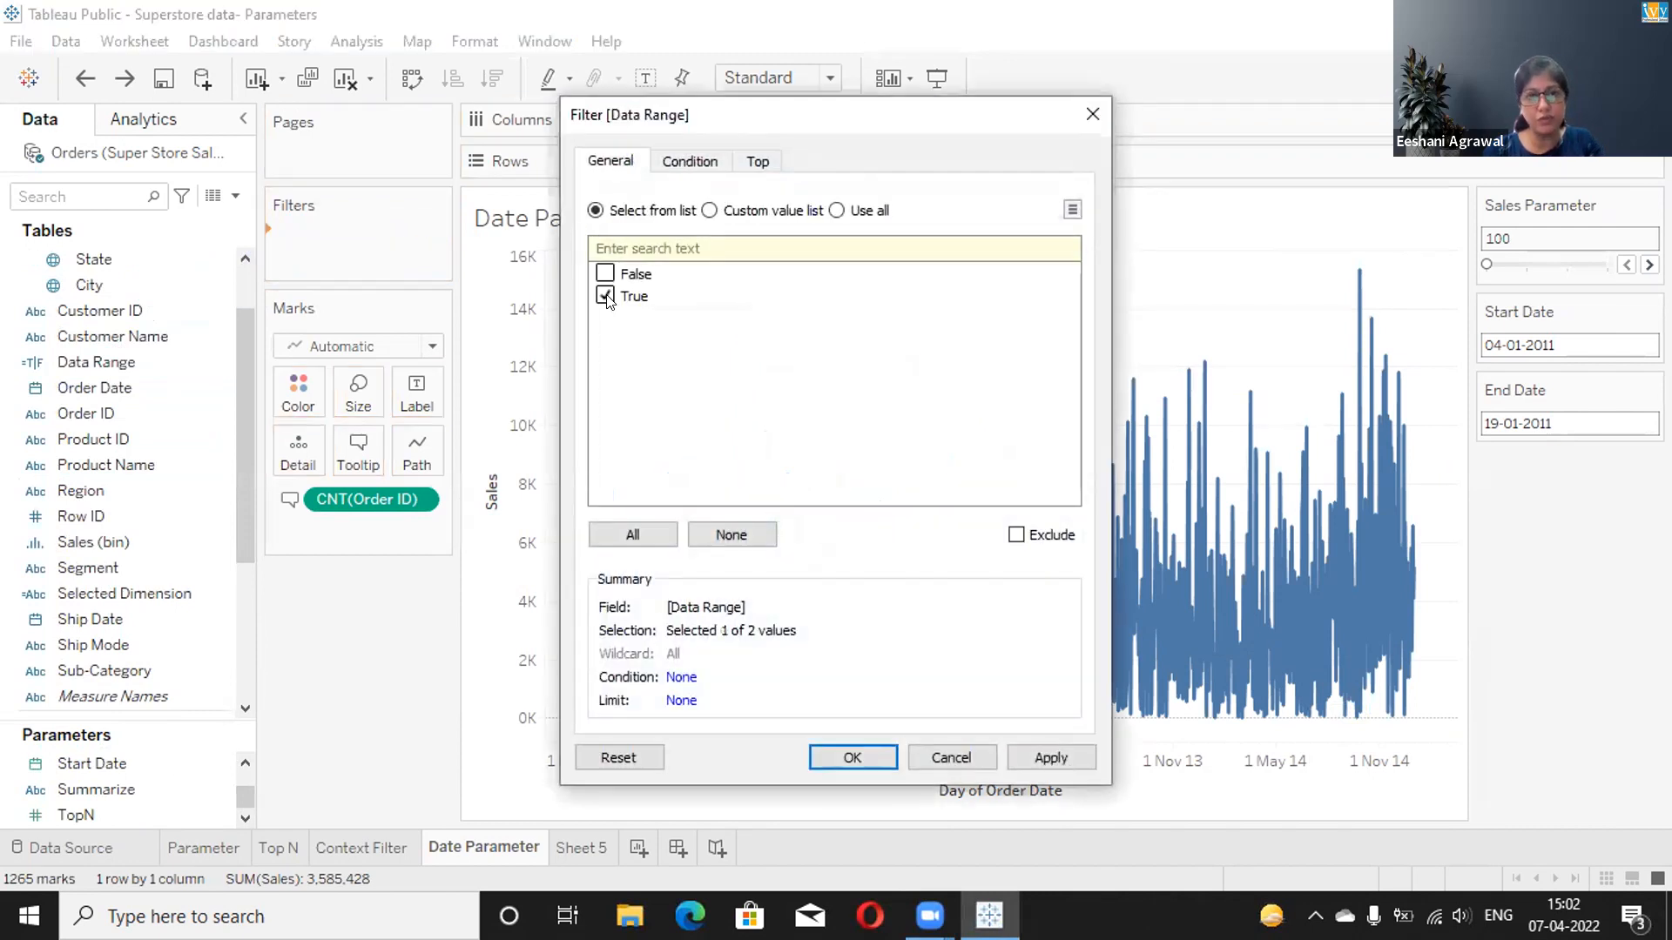
pyautogui.click(831, 756)
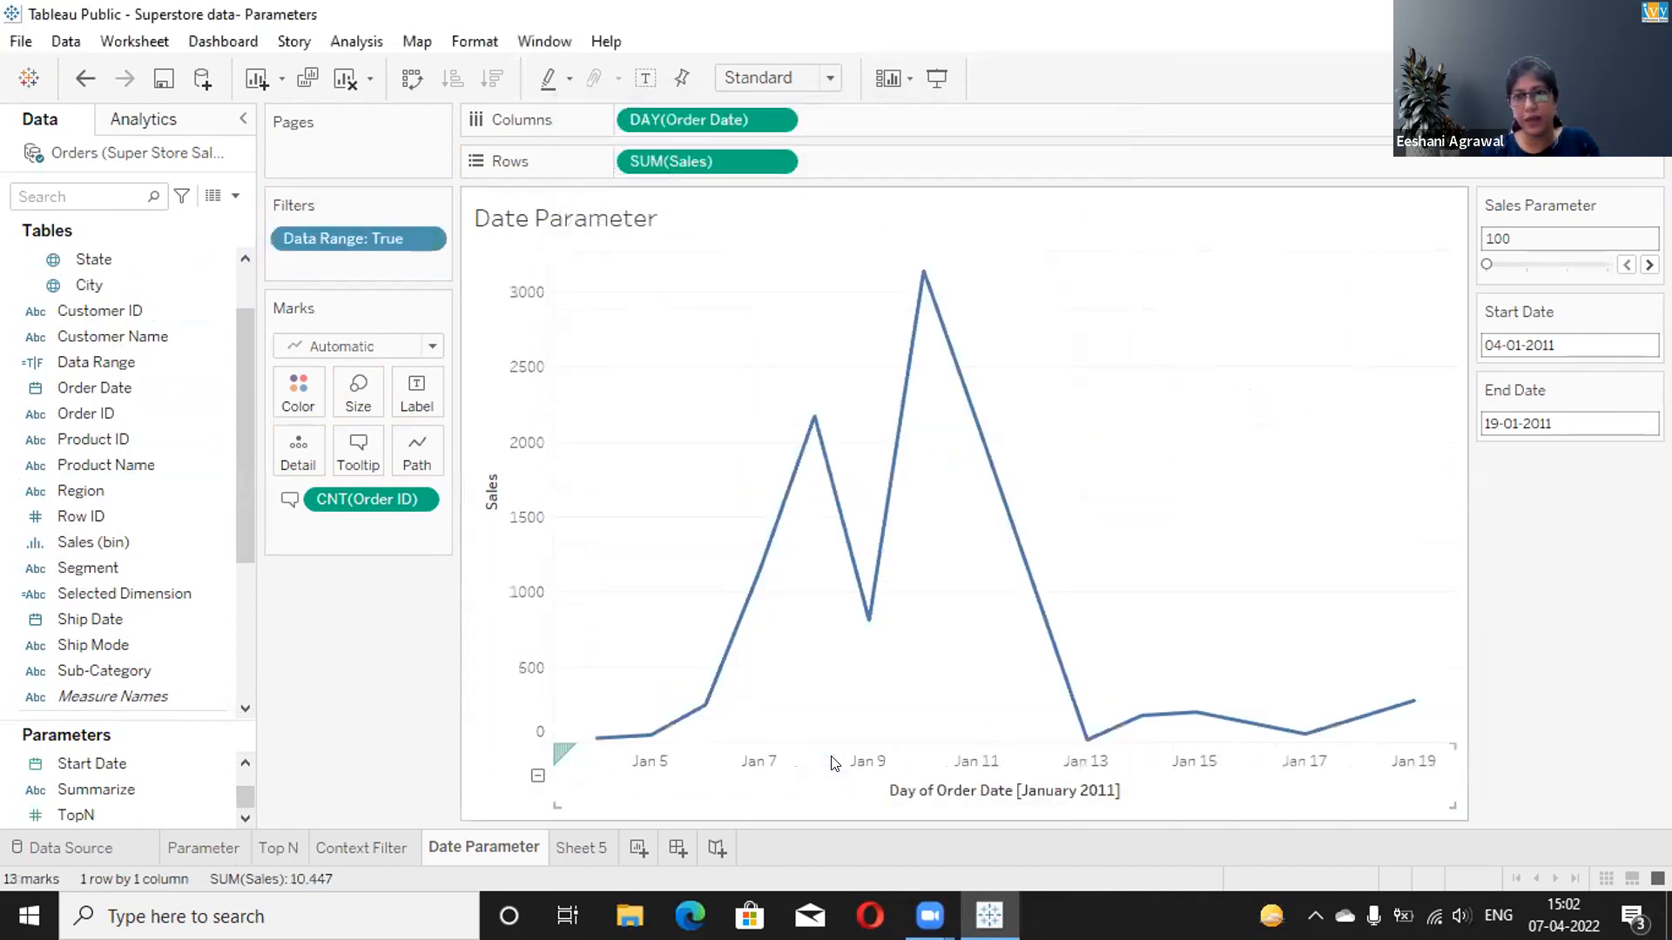
pyautogui.moveTo(1049, 621)
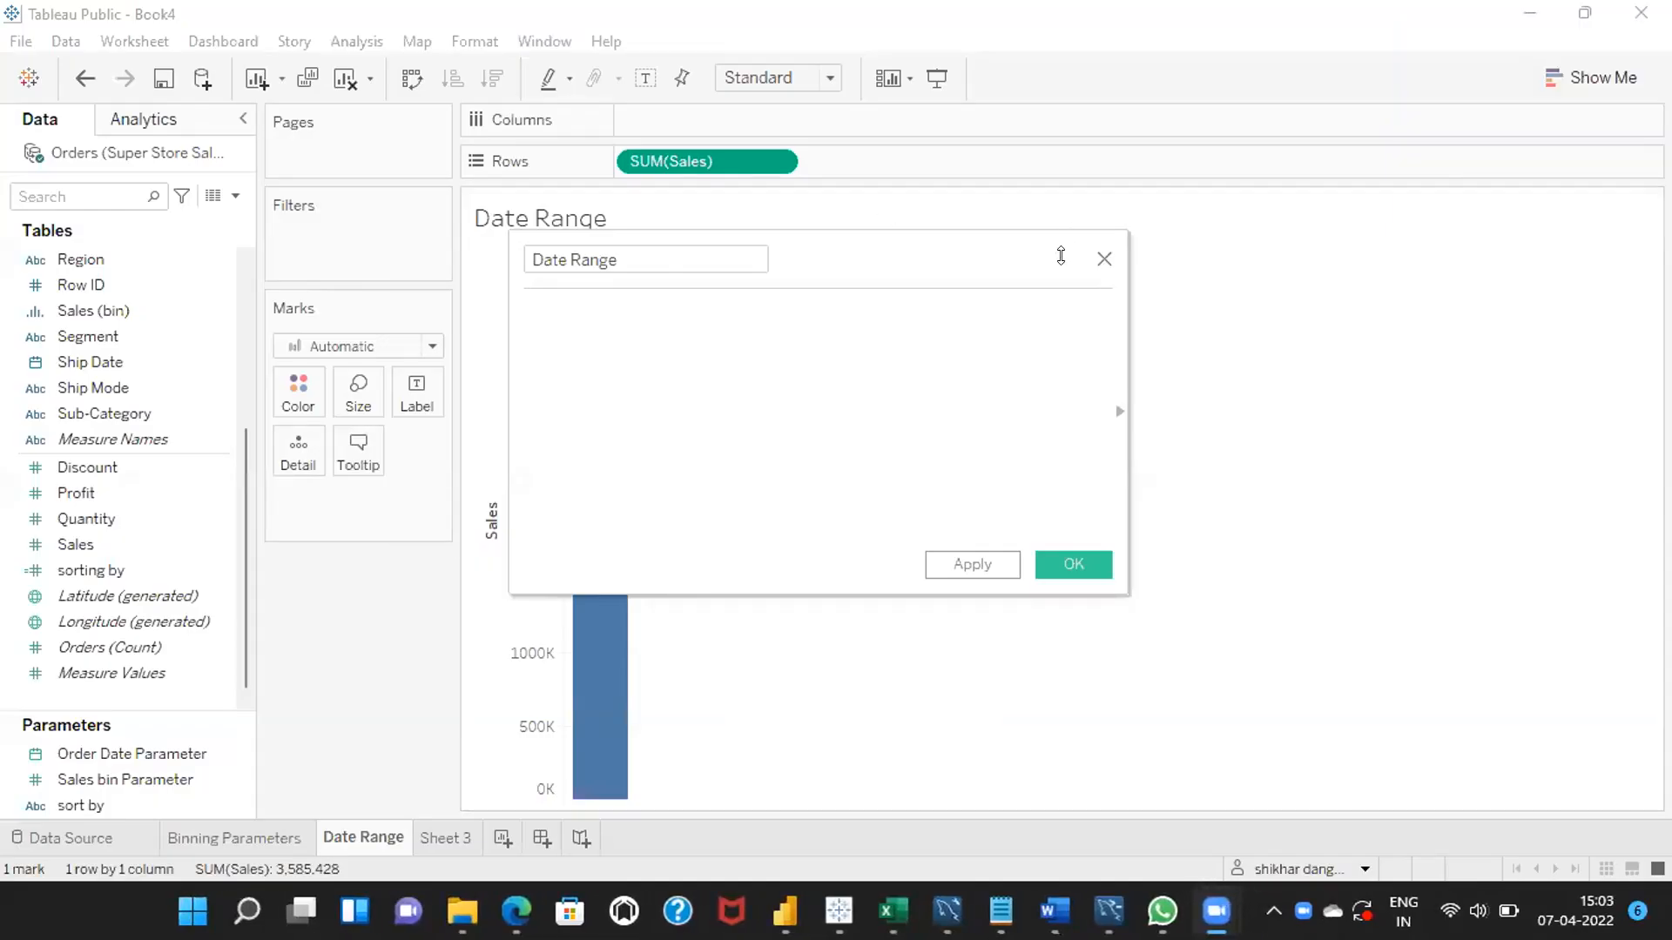
# Rename the Order Date Parameter to start date parameter.
pyautogui.click(1104, 260)
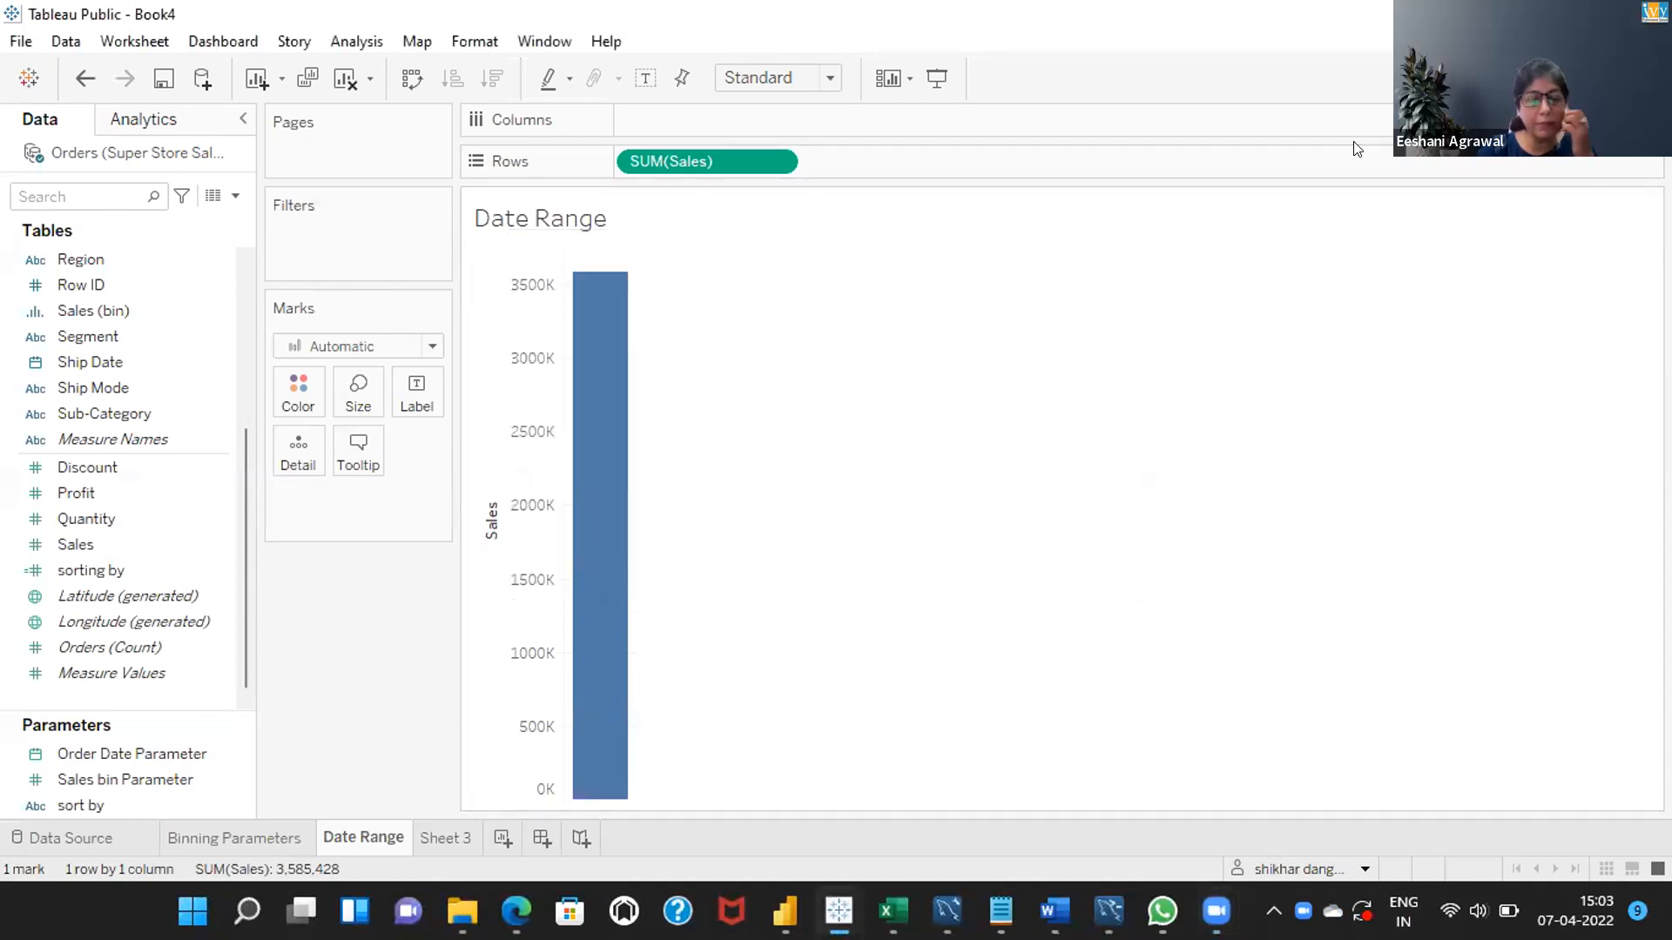
pyautogui.click(125, 754)
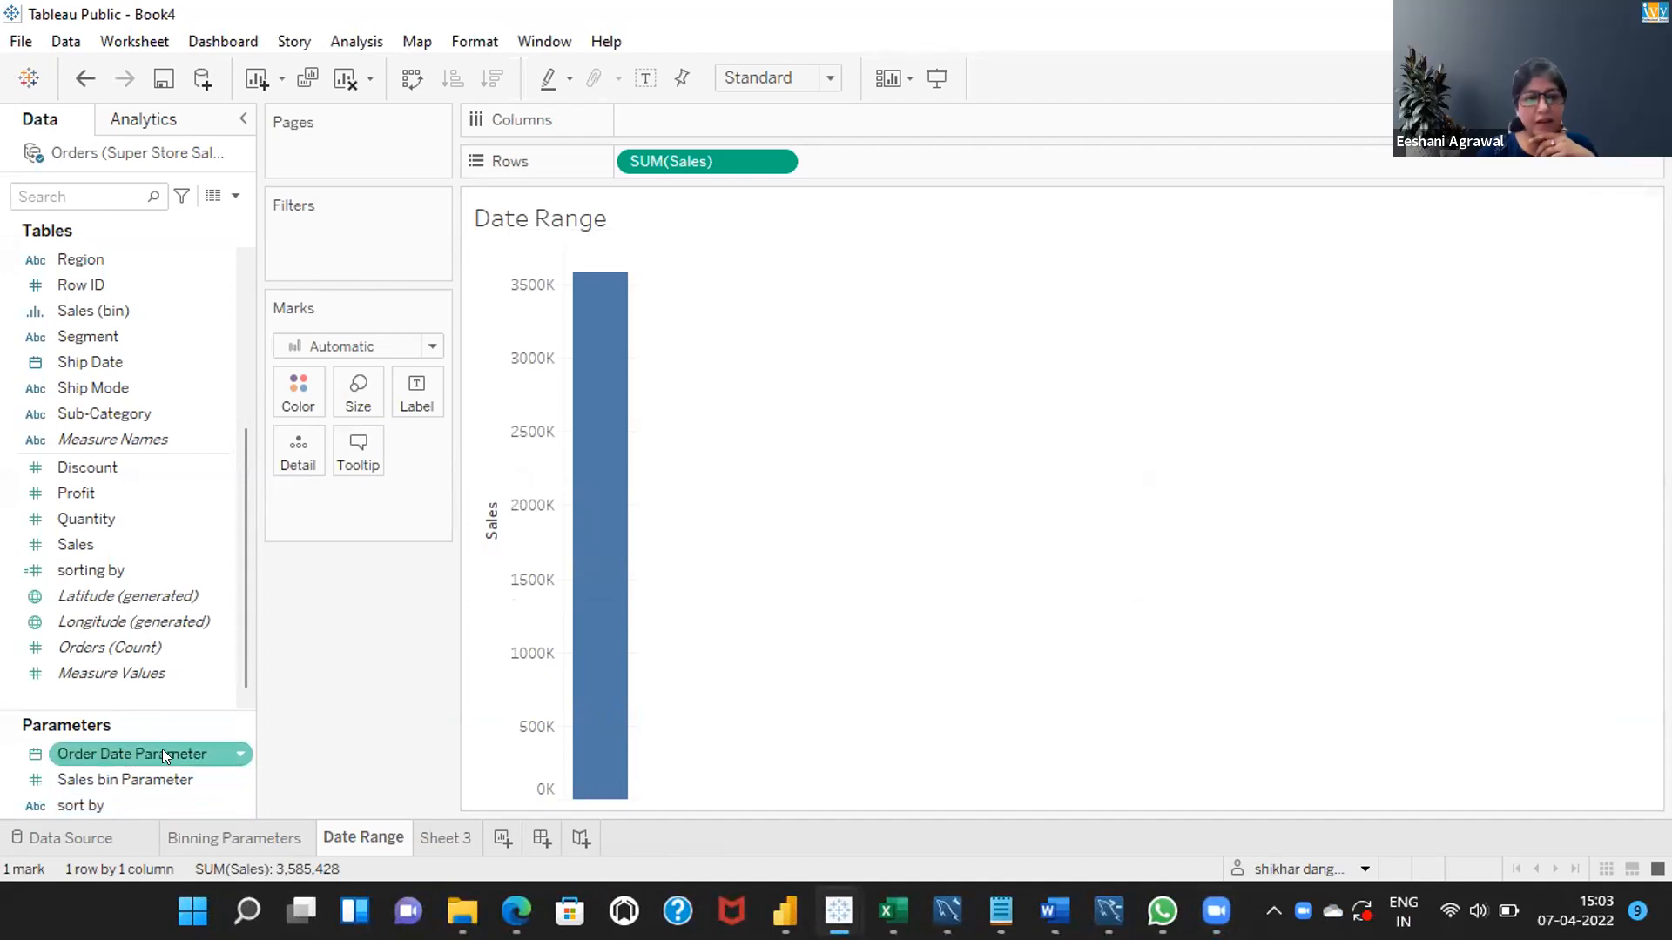
pyautogui.click(243, 754)
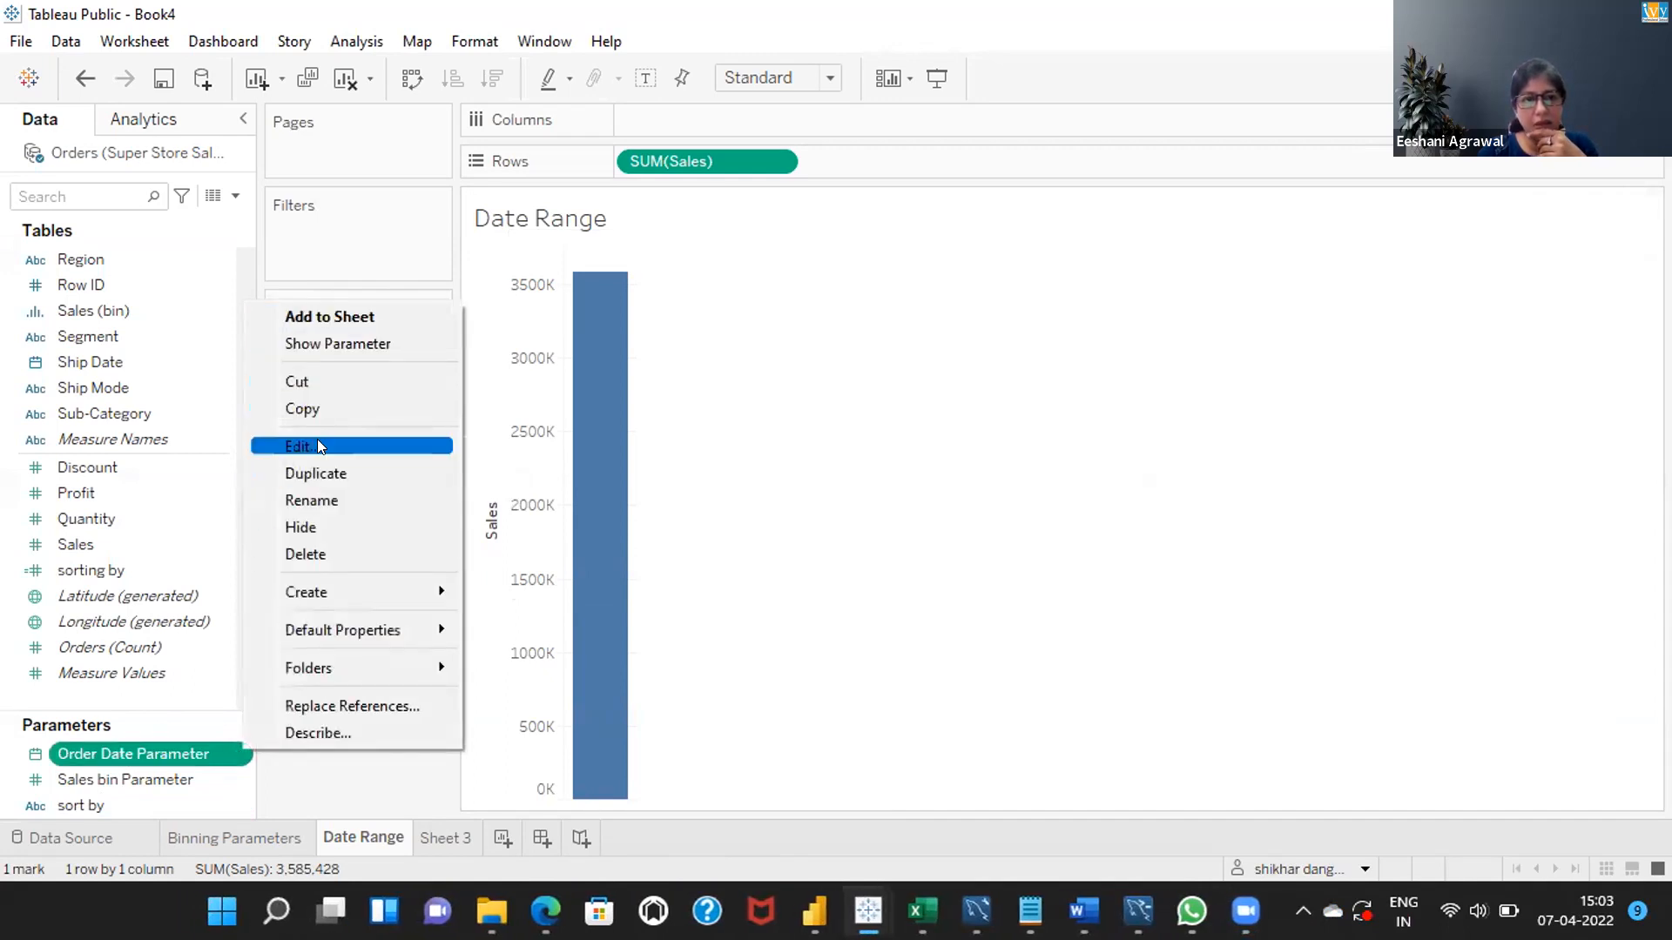
pyautogui.click(317, 439)
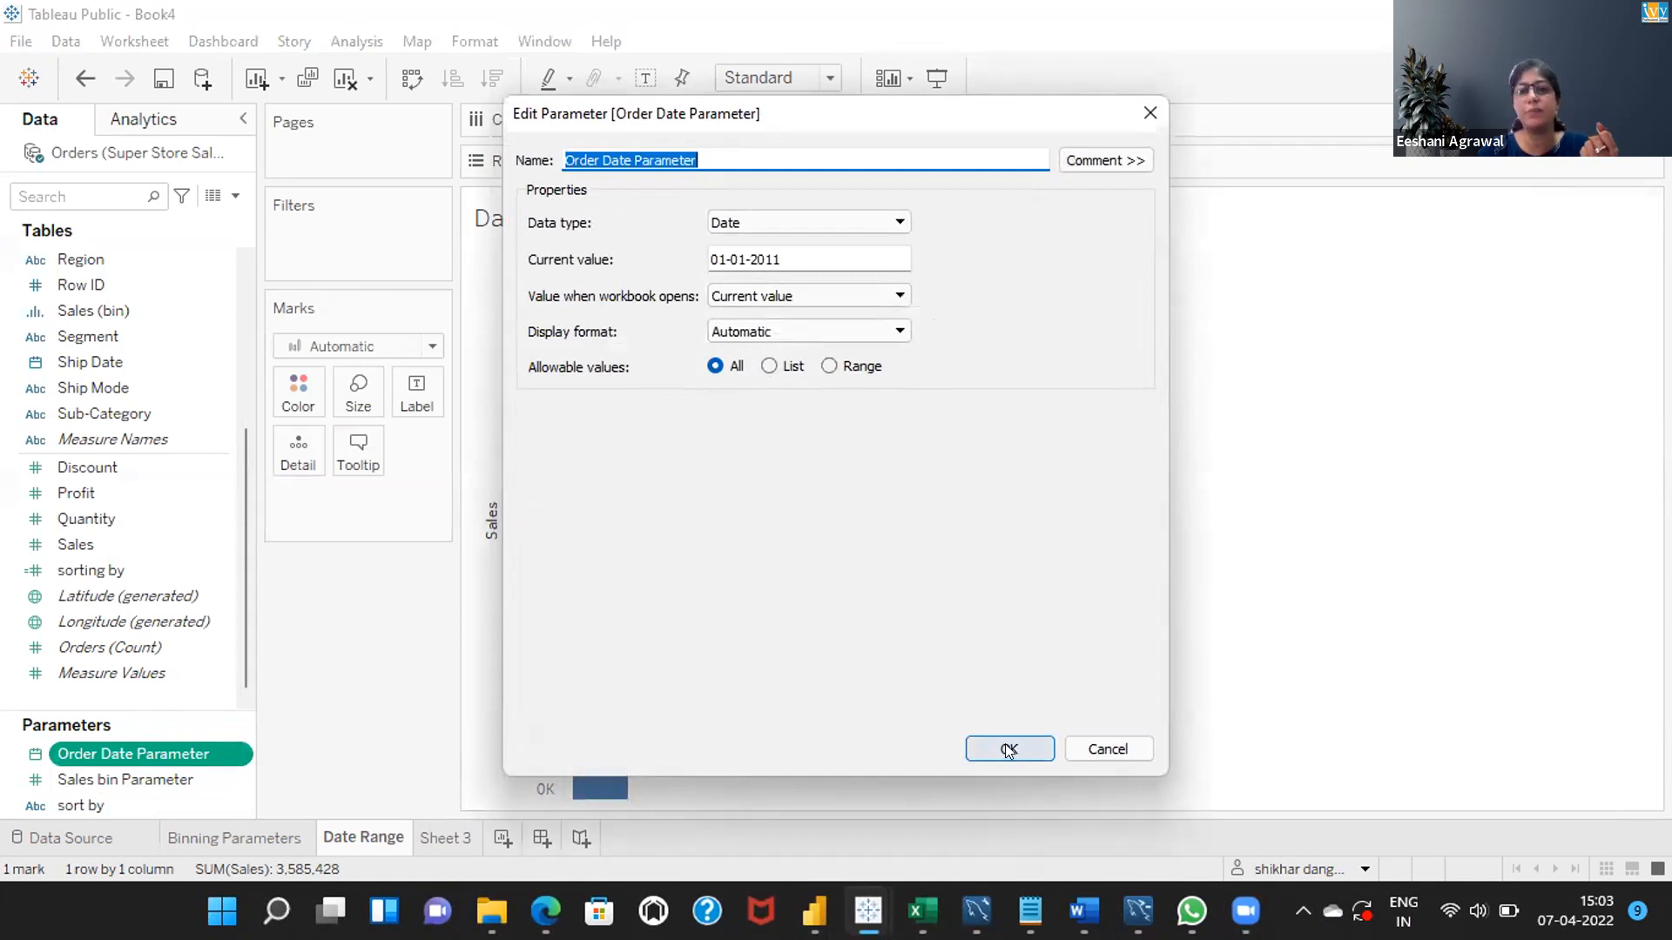
pyautogui.click(716, 152)
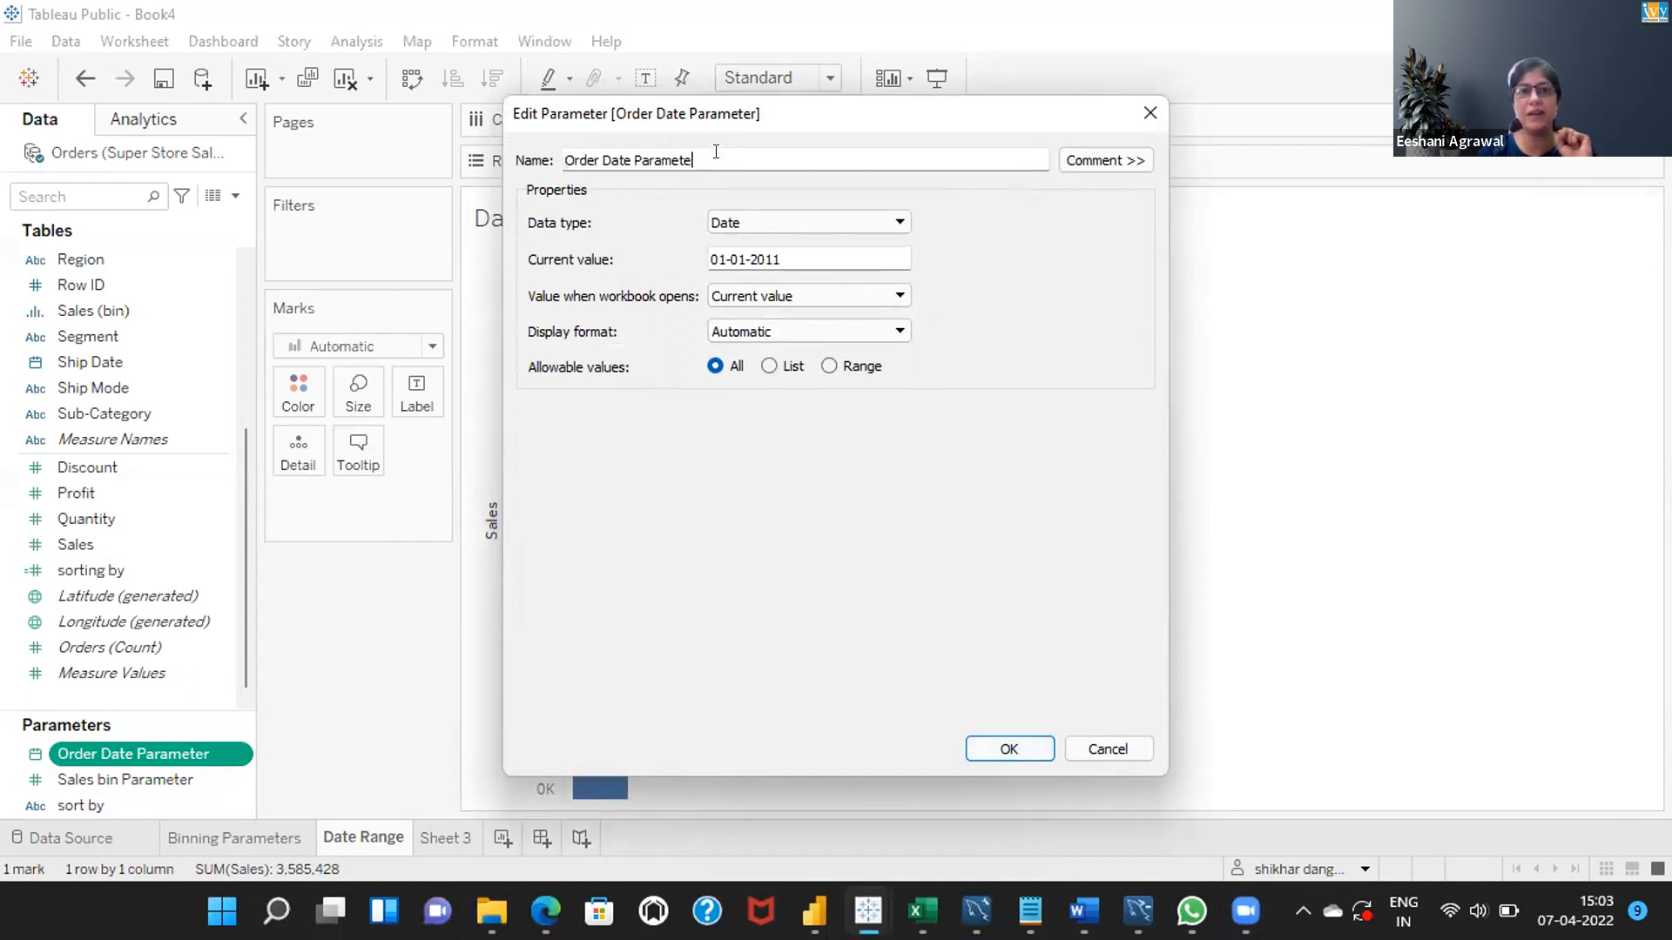
pyautogui.press('BackSpace')
pyautogui.press('BackSpace')
pyautogui.press('BackSpace')
pyautogui.press('BackSpace')
pyautogui.press('BackSpace')
pyautogui.press('BackSpace')
pyautogui.press('BackSpace')
pyautogui.press('BackSpace')
pyautogui.press('BackSpace')
pyautogui.press('BackSpace')
pyautogui.press('BackSpace')
pyautogui.press('BackSpace')
pyautogui.press('BackSpace')
pyautogui.press('BackSpace')
pyautogui.press('BackSpace')
pyautogui.press('BackSpace')
pyautogui.press('BackSpace')
pyautogui.press('BackSpace')
pyautogui.press('BackSpace')
pyautogui.press('BackSpace')
pyautogui.write('start')
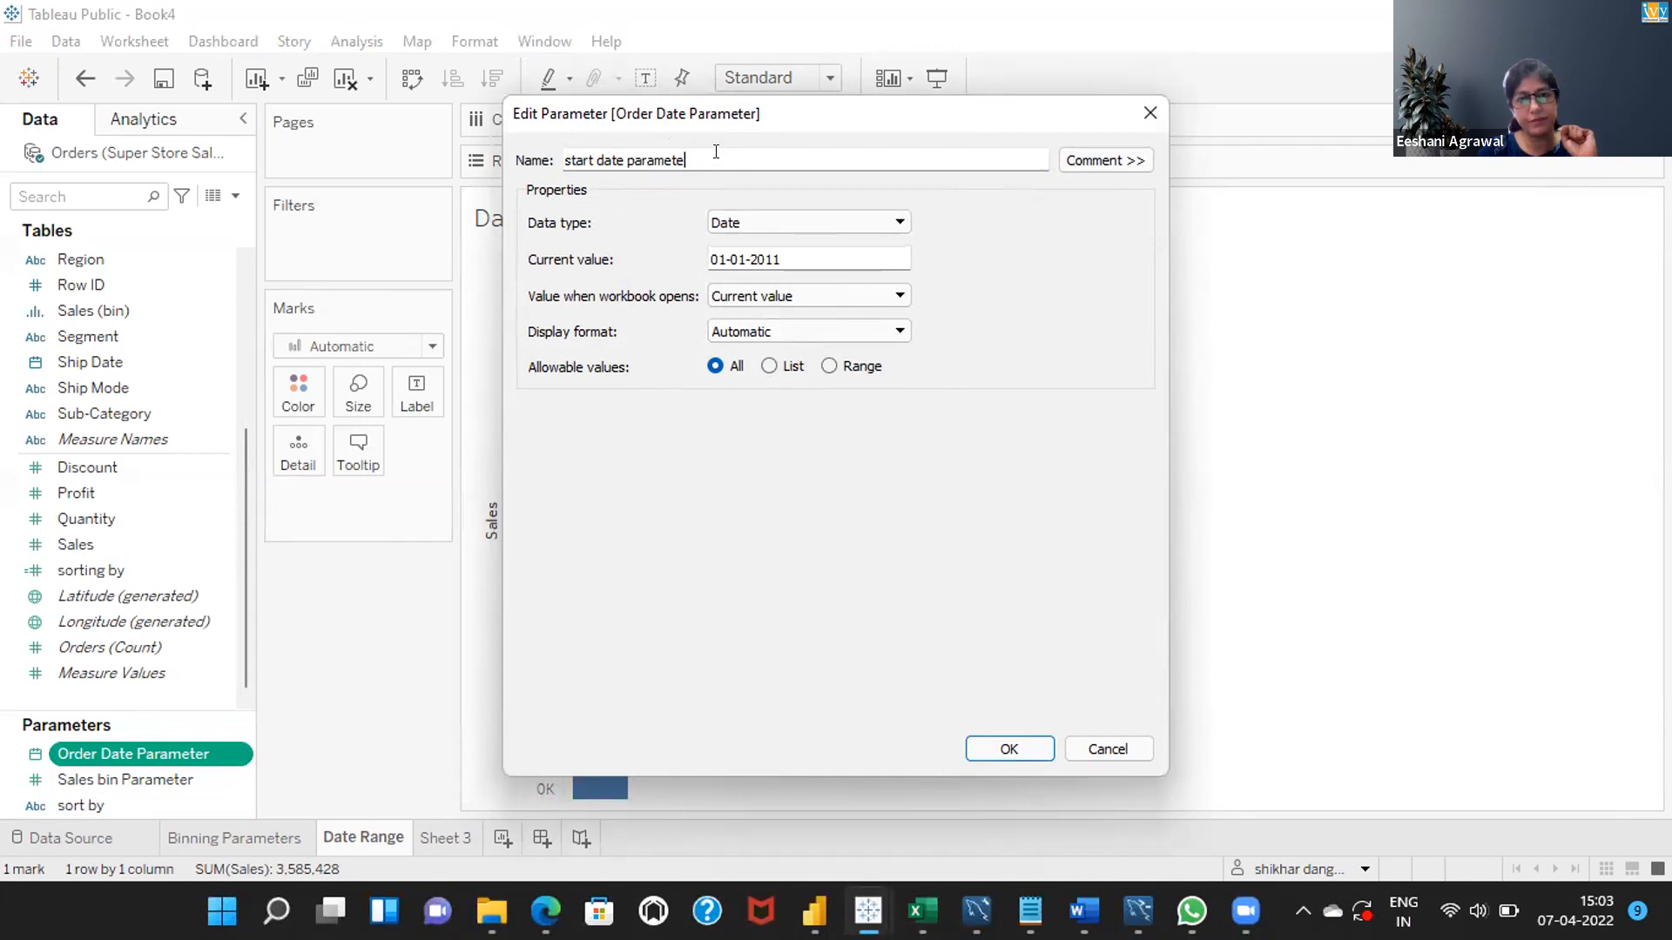
pyautogui.click(1010, 750)
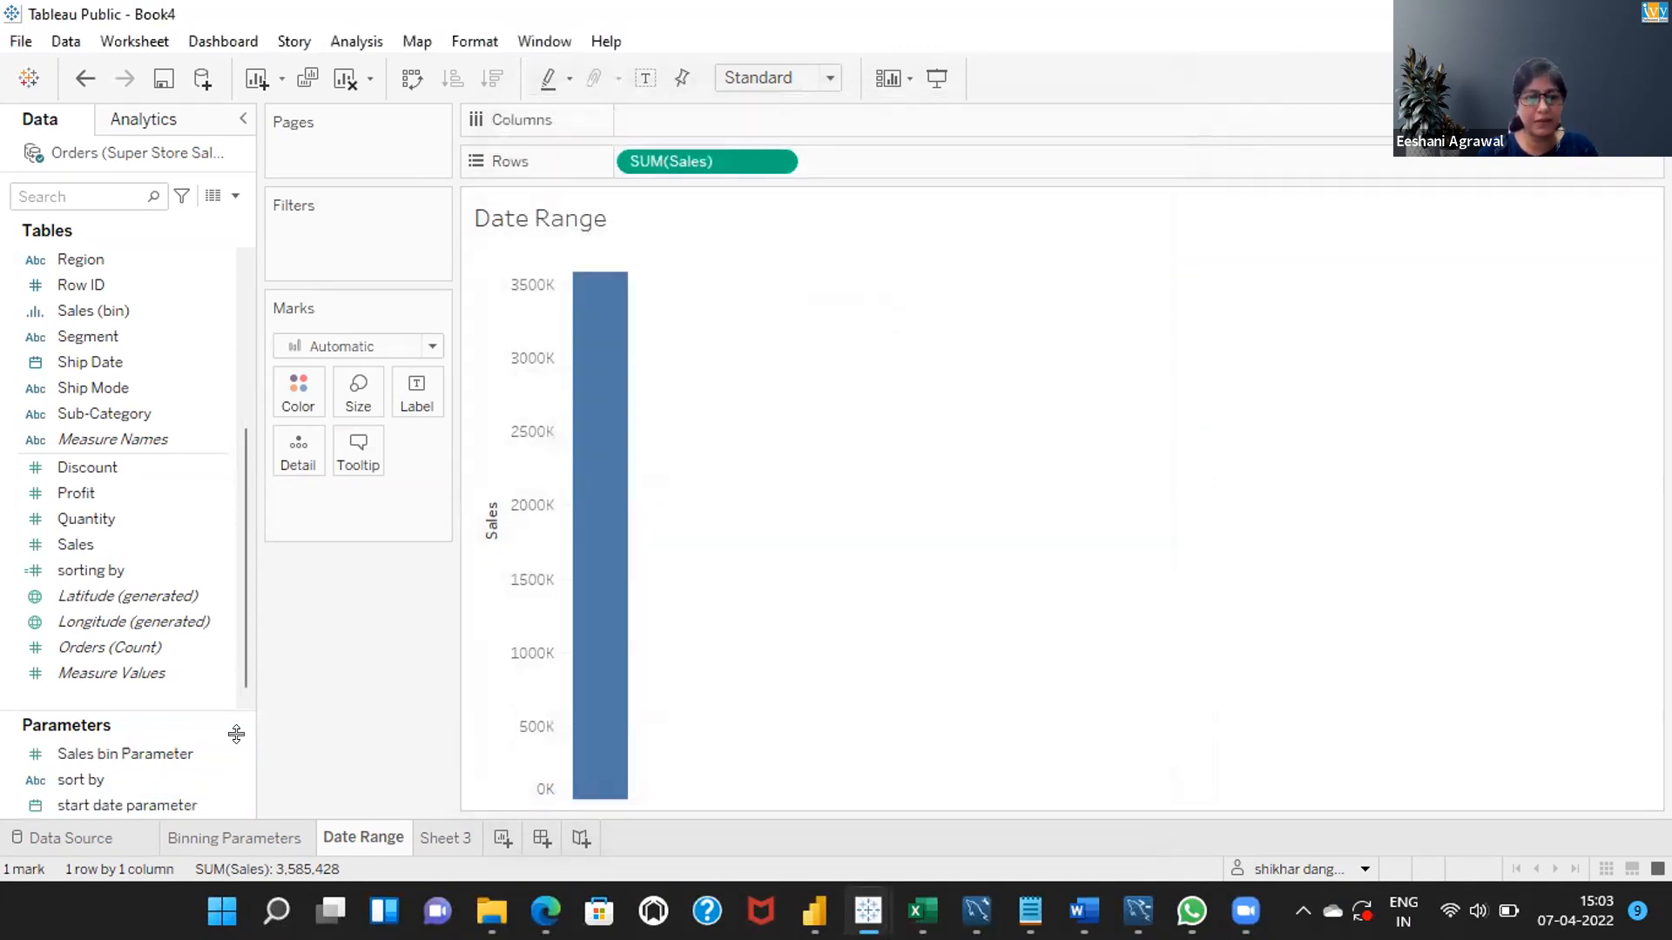
# Duplicate the start date parameter.
pyautogui.rightClick(227, 747)
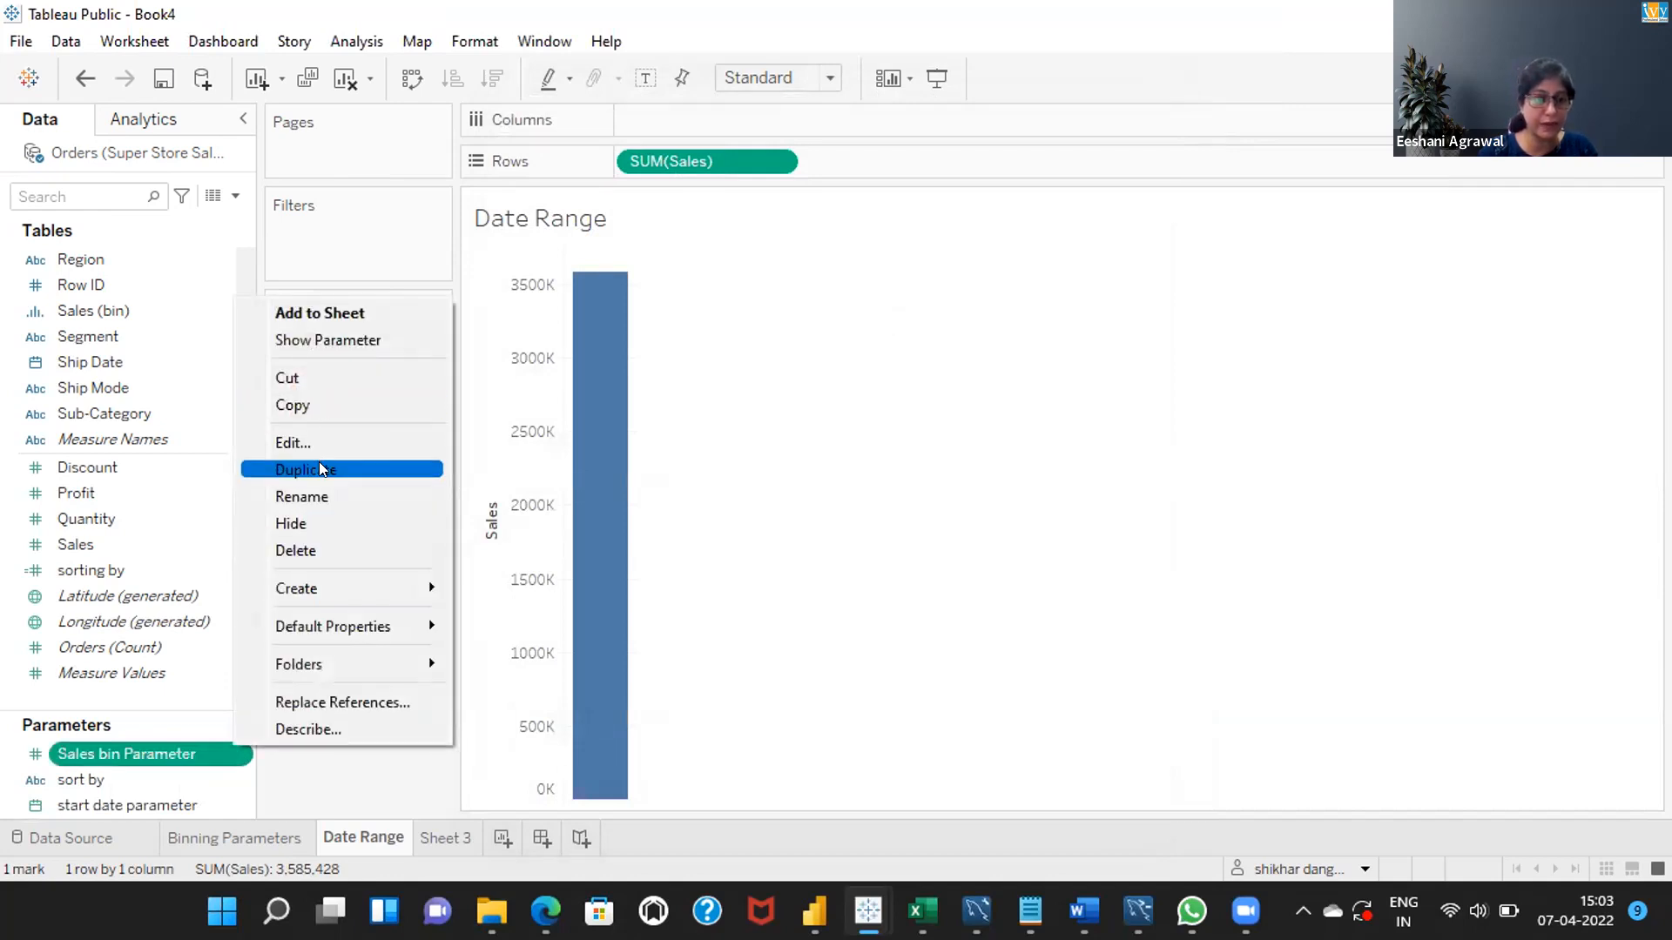
pyautogui.click(241, 796)
pyautogui.rightClick(242, 796)
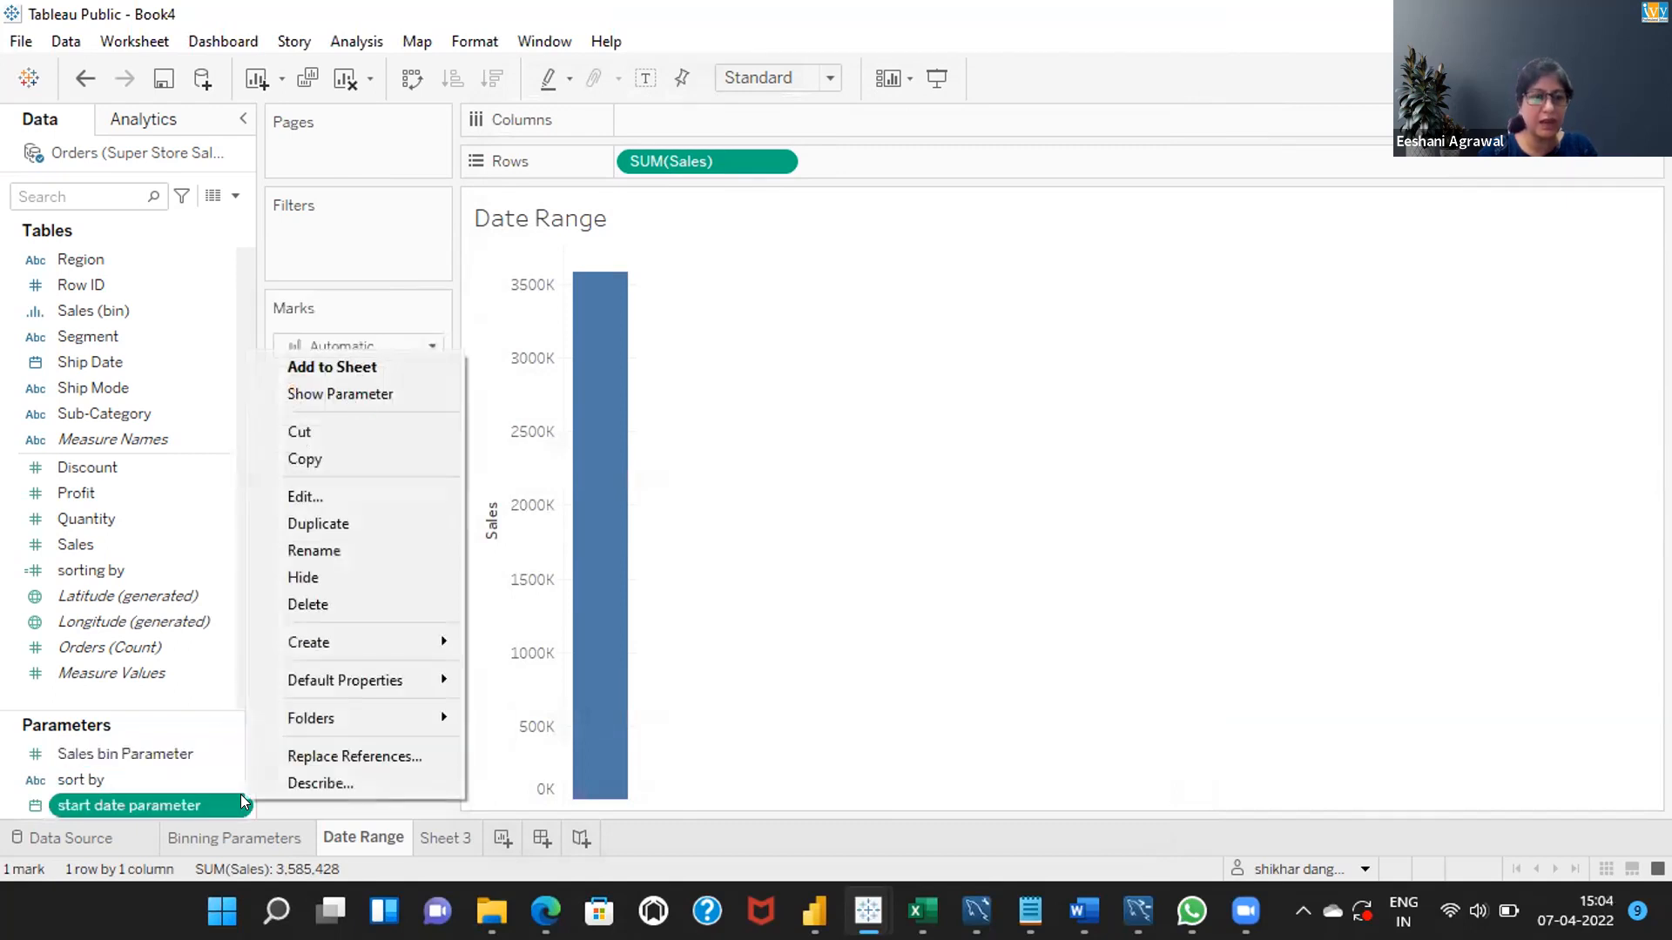
pyautogui.click(335, 525)
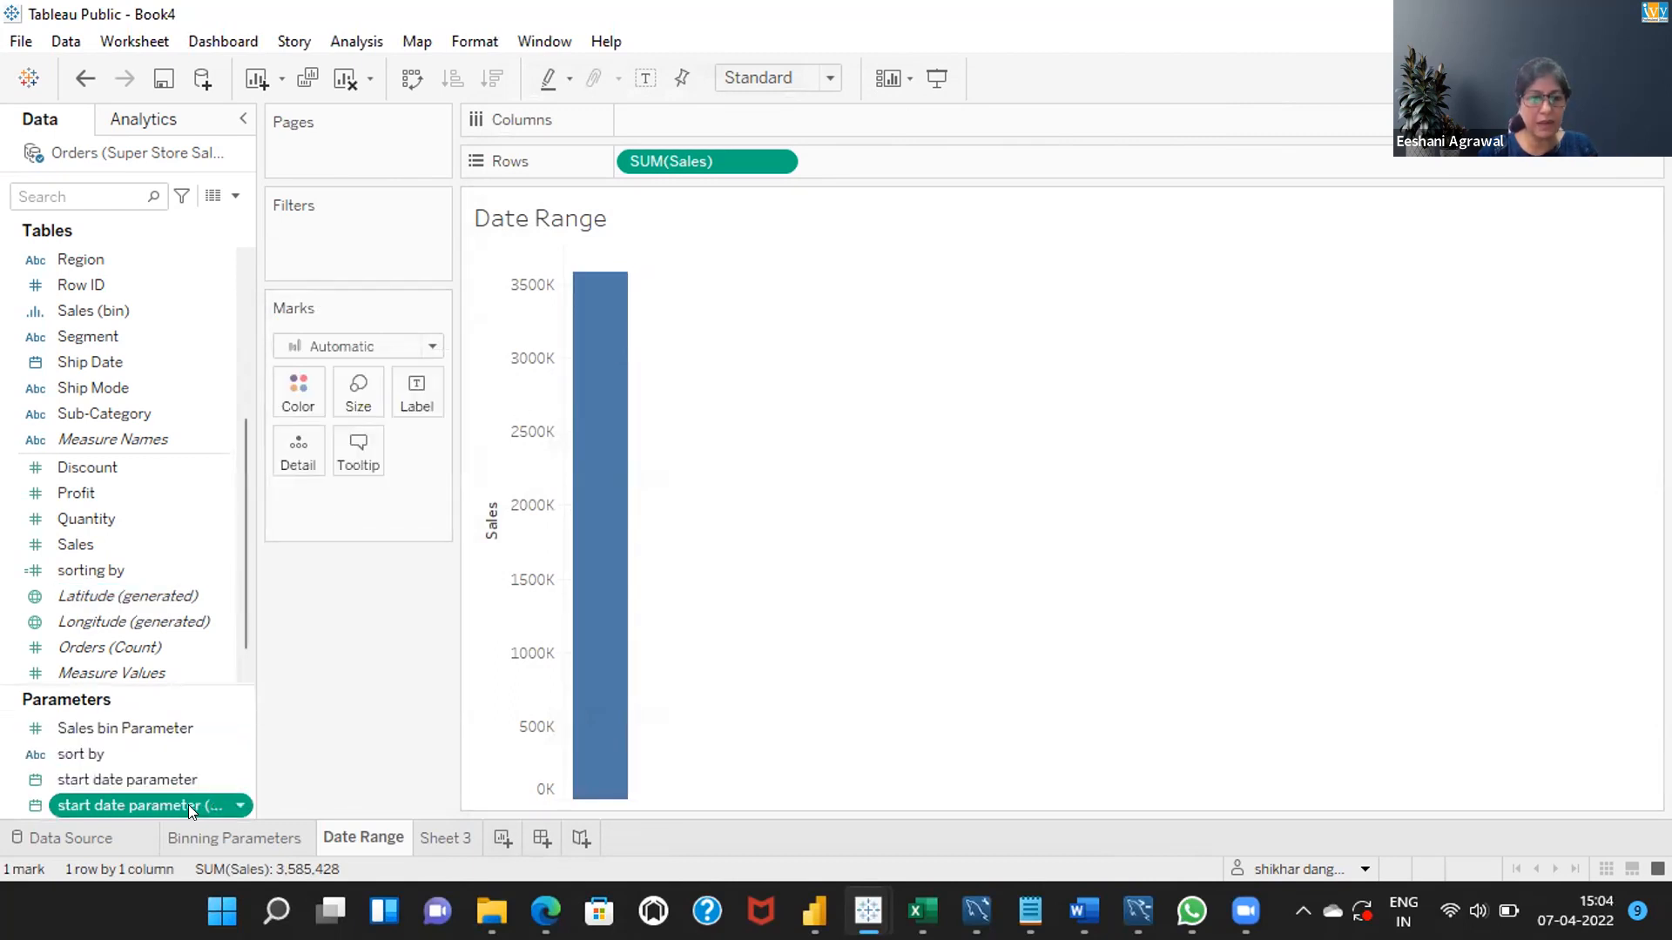
# Rename the duplicated parameter to end date parameter.
pyautogui.click(237, 797)
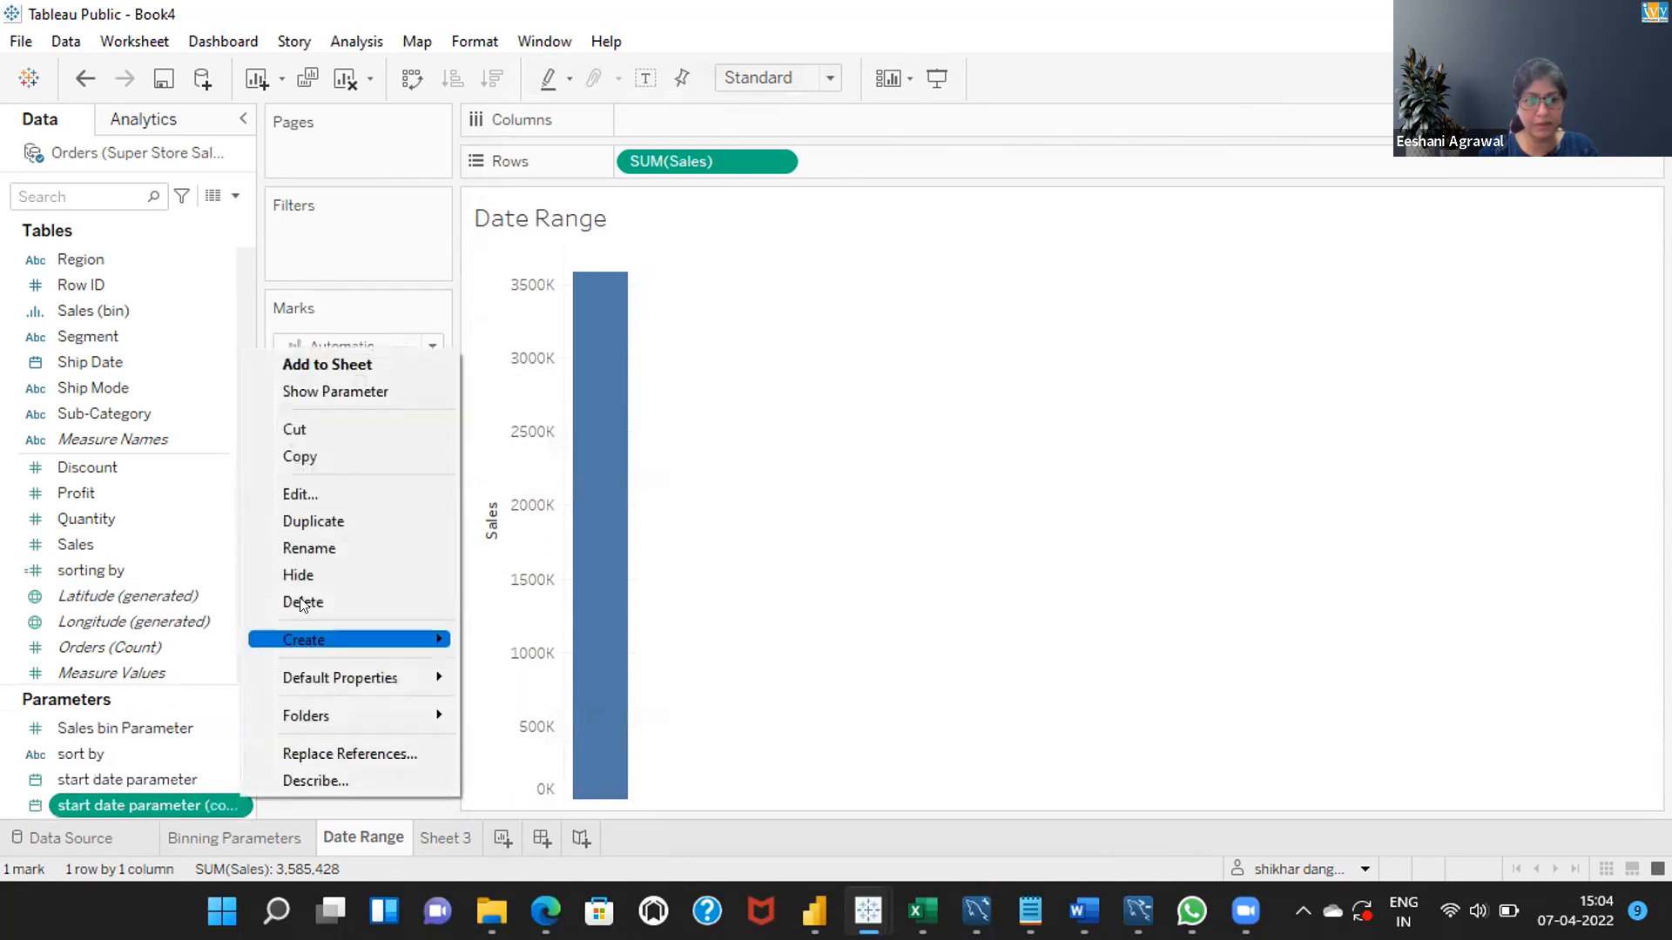
pyautogui.click(319, 547)
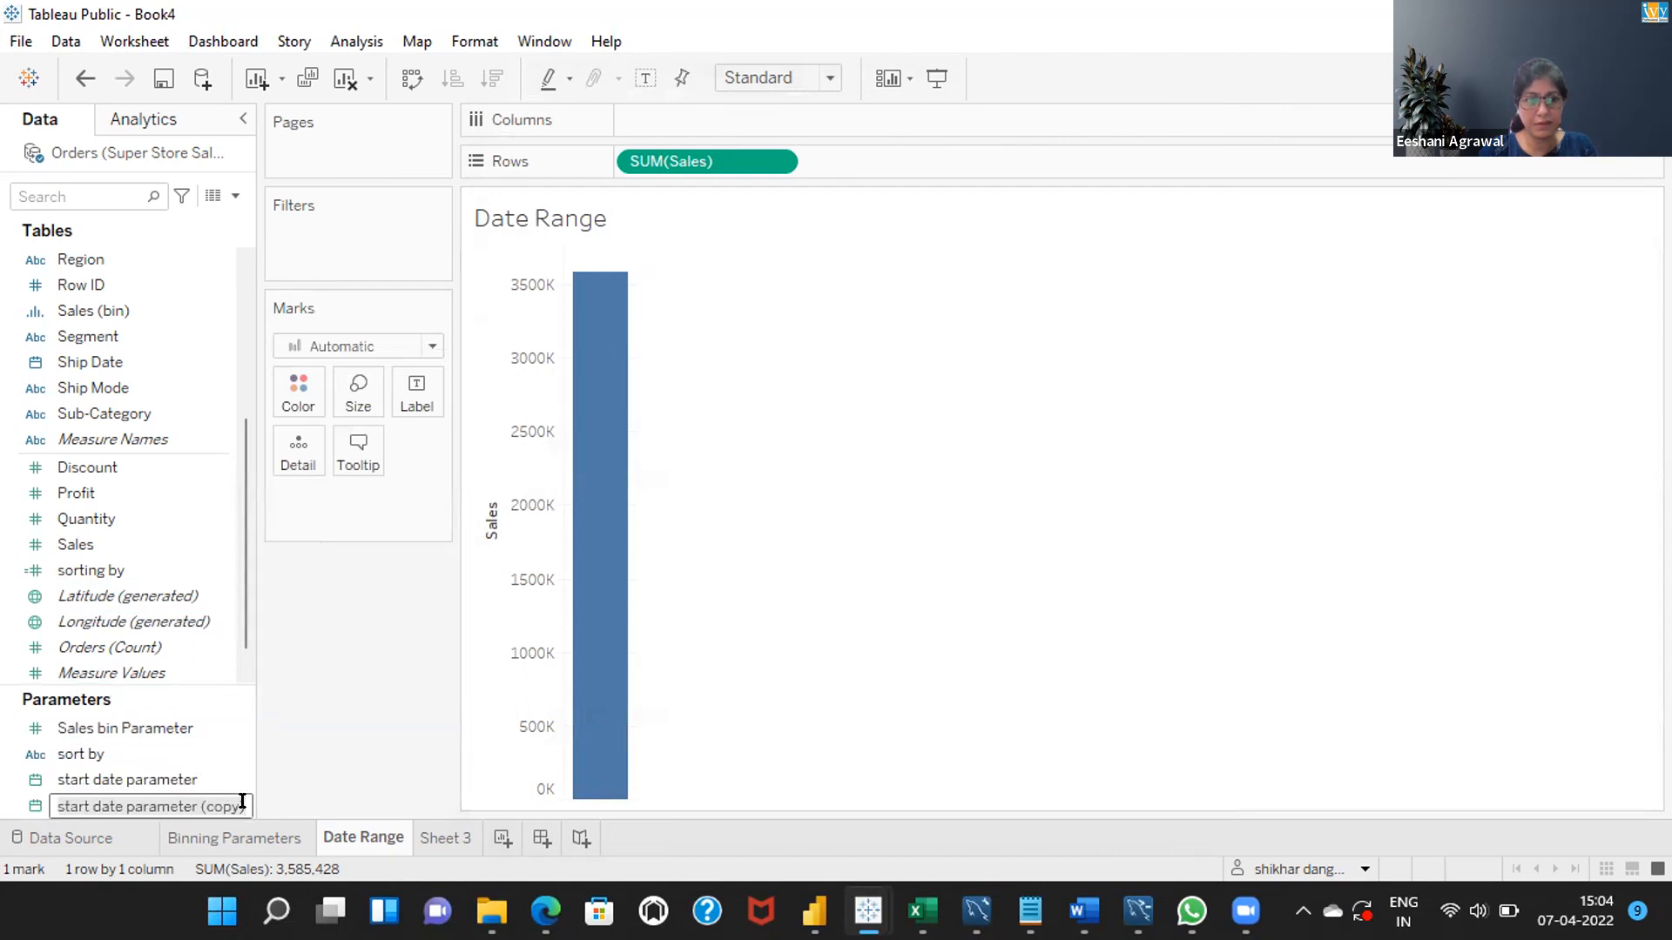
pyautogui.press('BackSpace')
pyautogui.press('BackSpace')
pyautogui.press('BackSpace')
pyautogui.press('BackSpace')
pyautogui.press('BackSpace')
pyautogui.press('BackSpace')
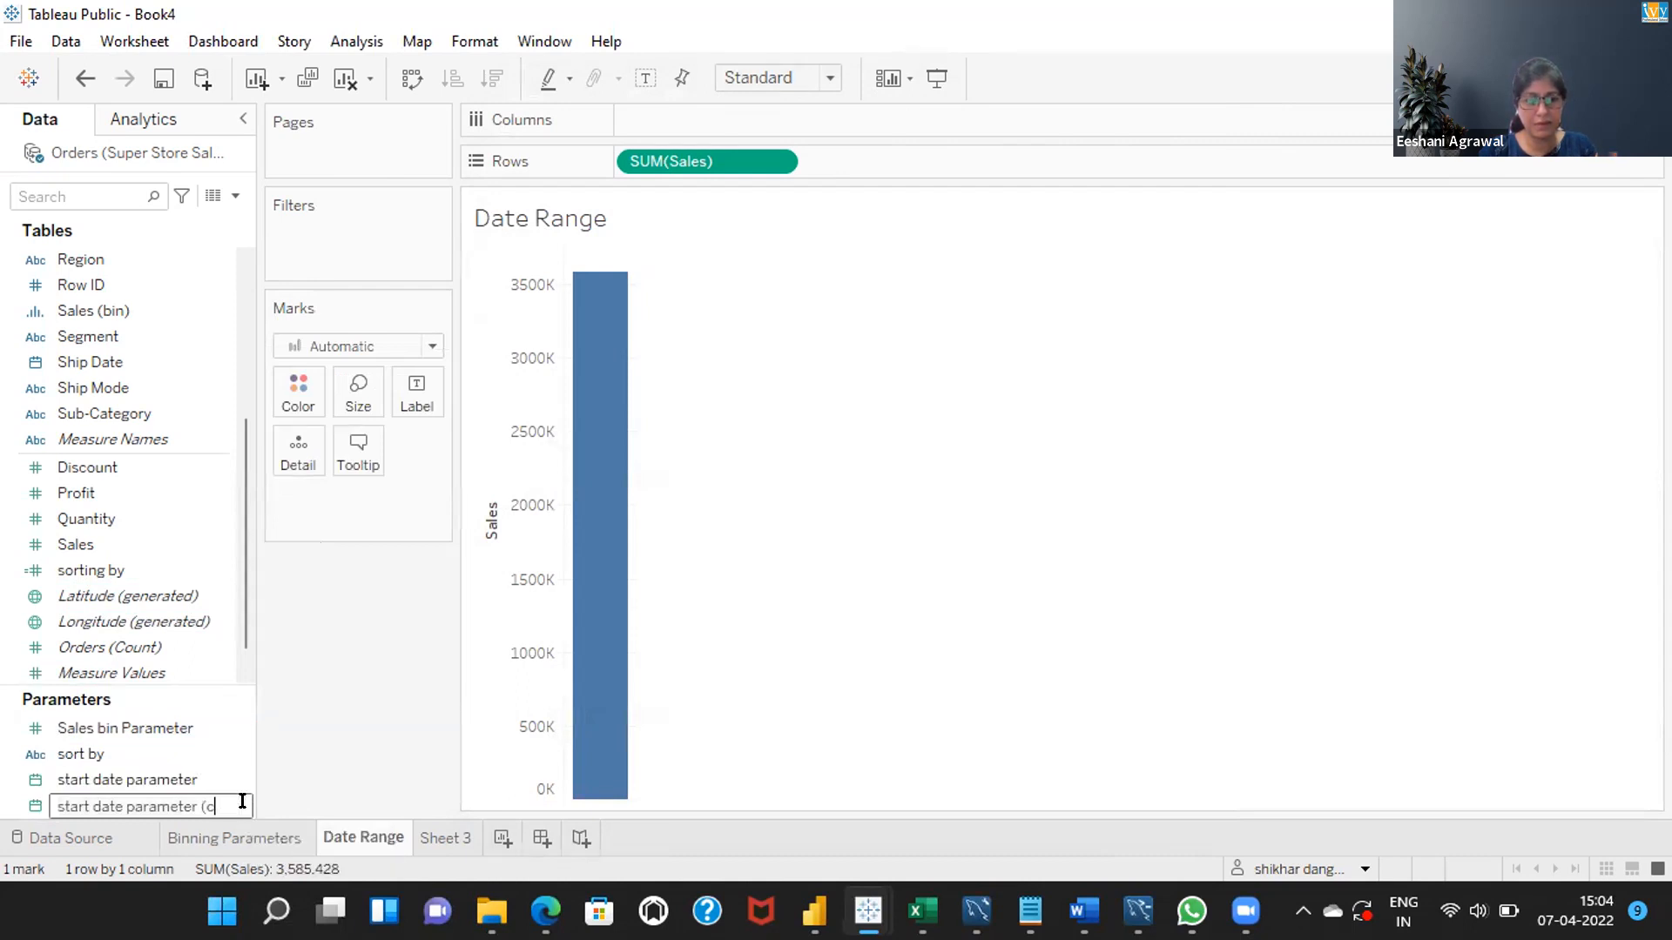
pyautogui.press('BackSpace')
pyautogui.press('Left')
pyautogui.press('Left')
pyautogui.press('Left')
pyautogui.press('Left')
pyautogui.press('Left')
pyautogui.press('Left')
pyautogui.press('Left')
pyautogui.press('Left')
pyautogui.press('Left')
pyautogui.press('Left')
pyautogui.press('Left')
pyautogui.press('BackSpace')
pyautogui.press('BackSpace')
pyautogui.press('BackSpace')
pyautogui.press('BackSpace')
pyautogui.press('BackSpace')
pyautogui.press('Delete')
pyautogui.write('end')
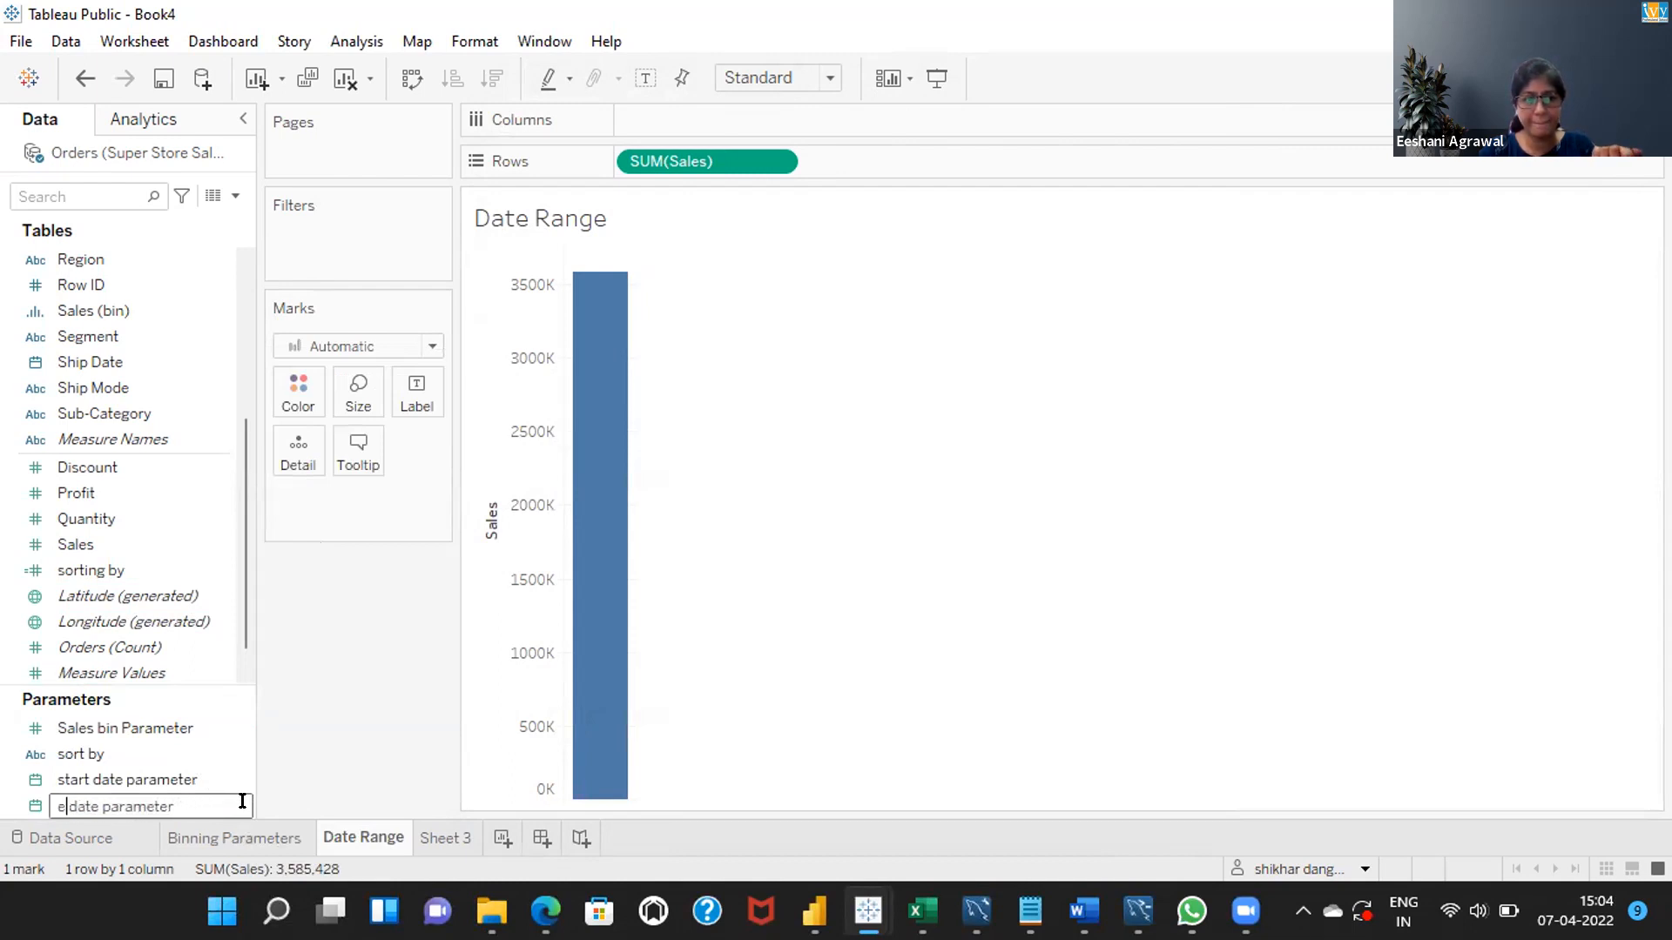
pyautogui.press('Return')
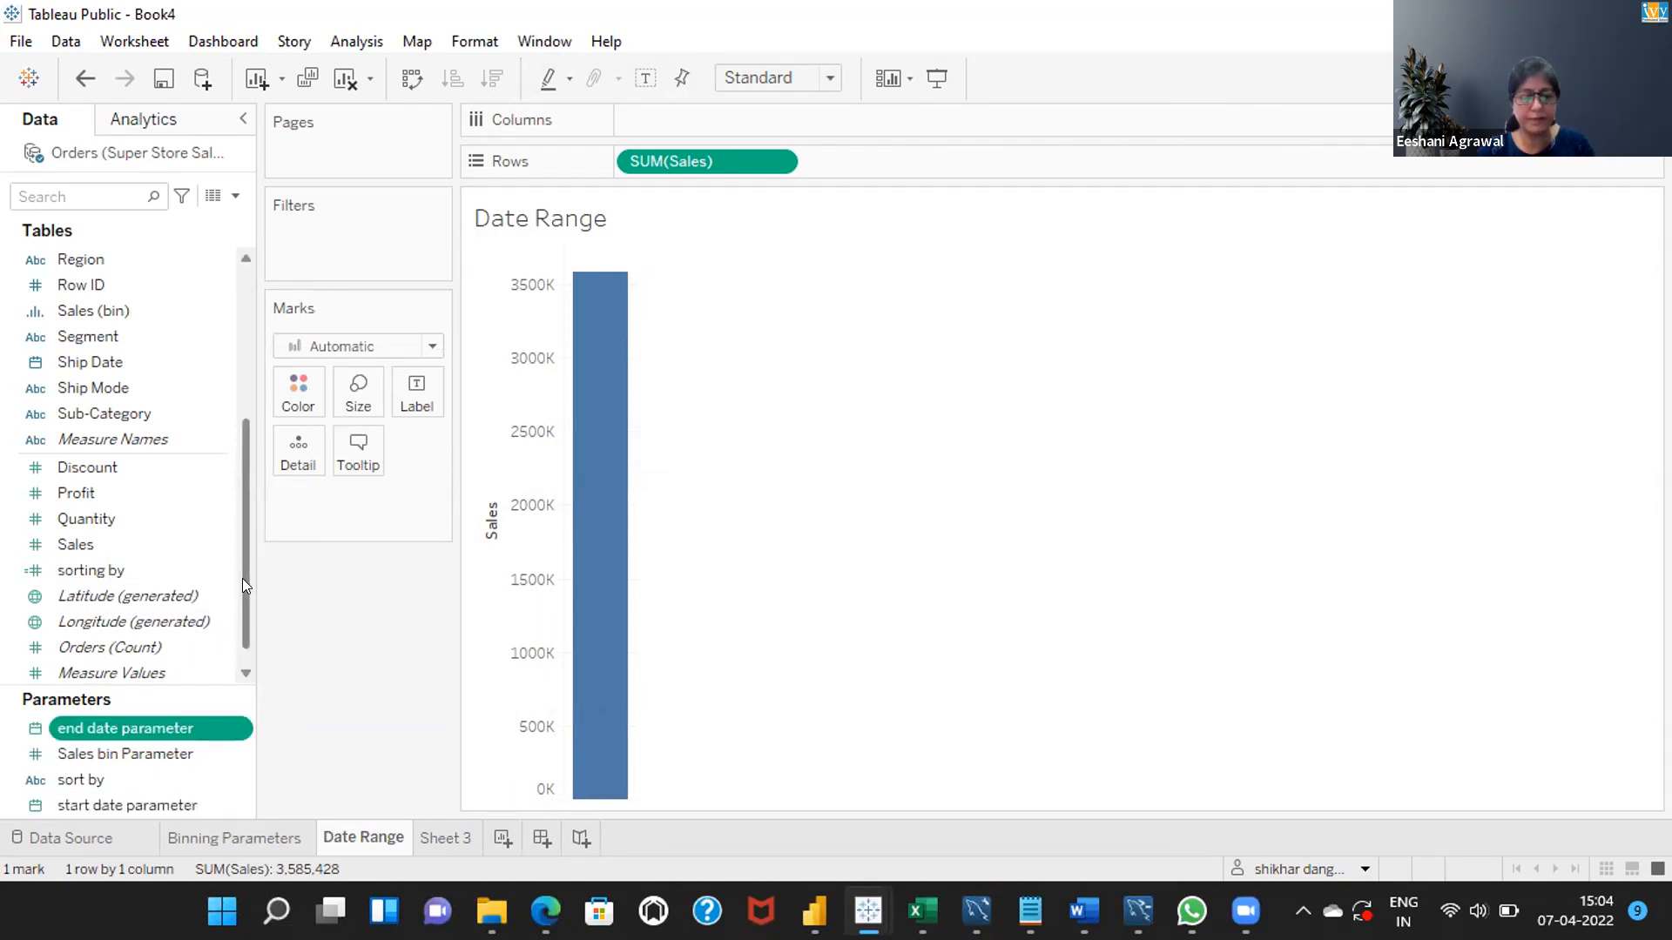
# Show the start date parameter and end date parameter controls on the Date Range sheet.
pyautogui.scroll(-1, 242, 578)
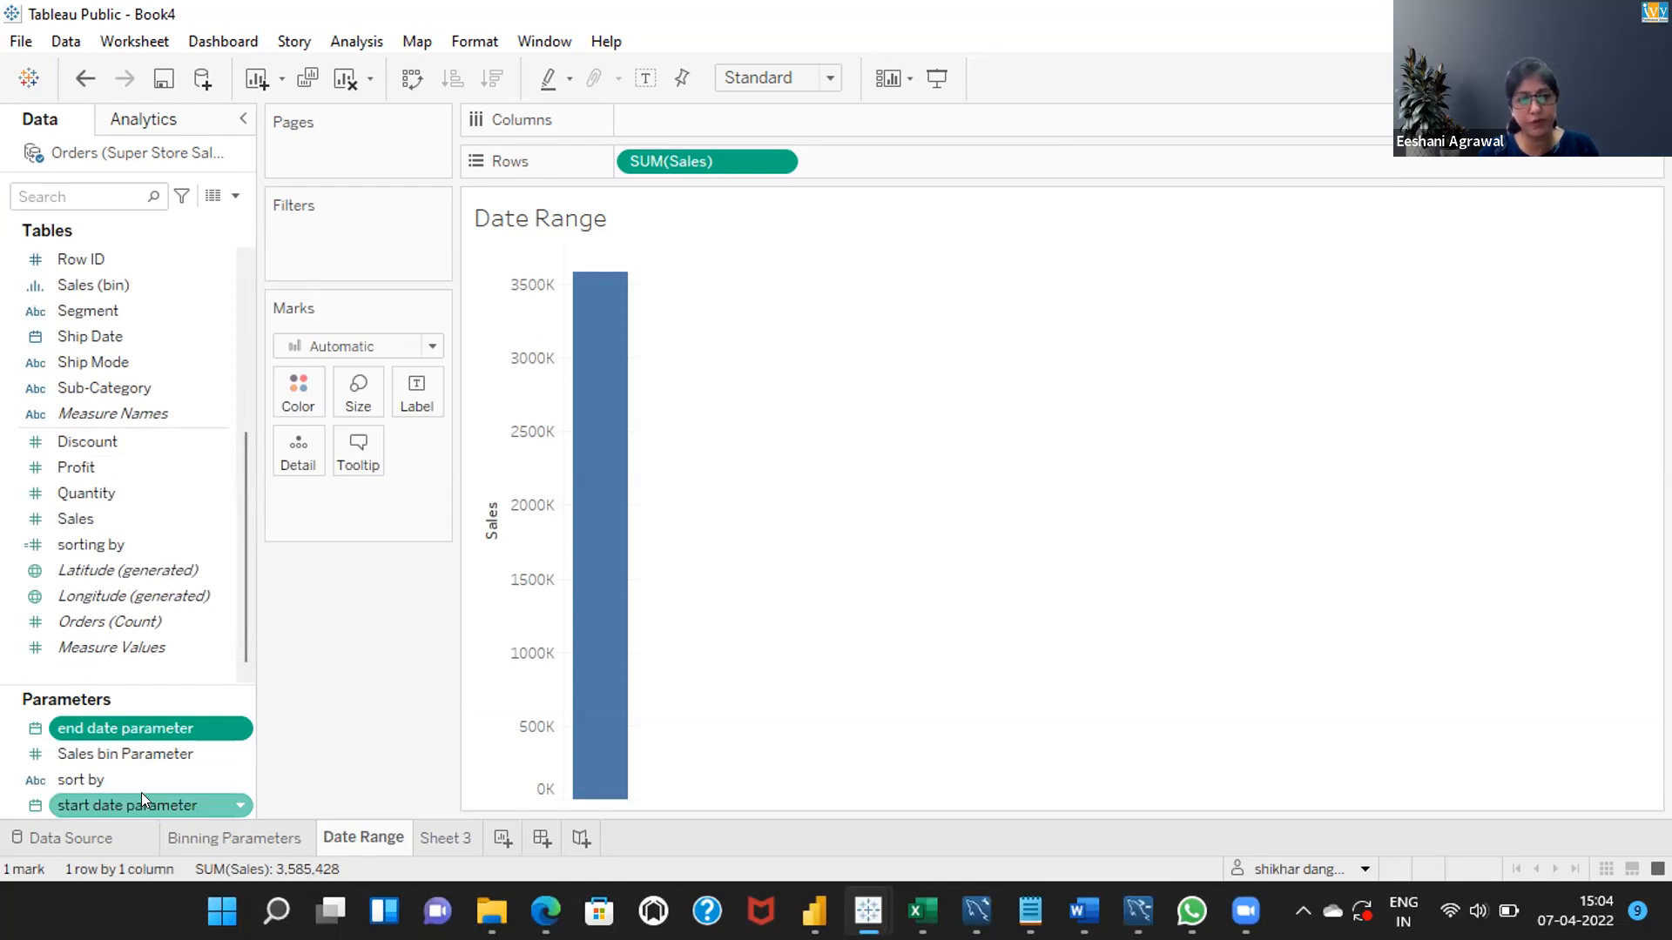
pyautogui.rightClick(240, 794)
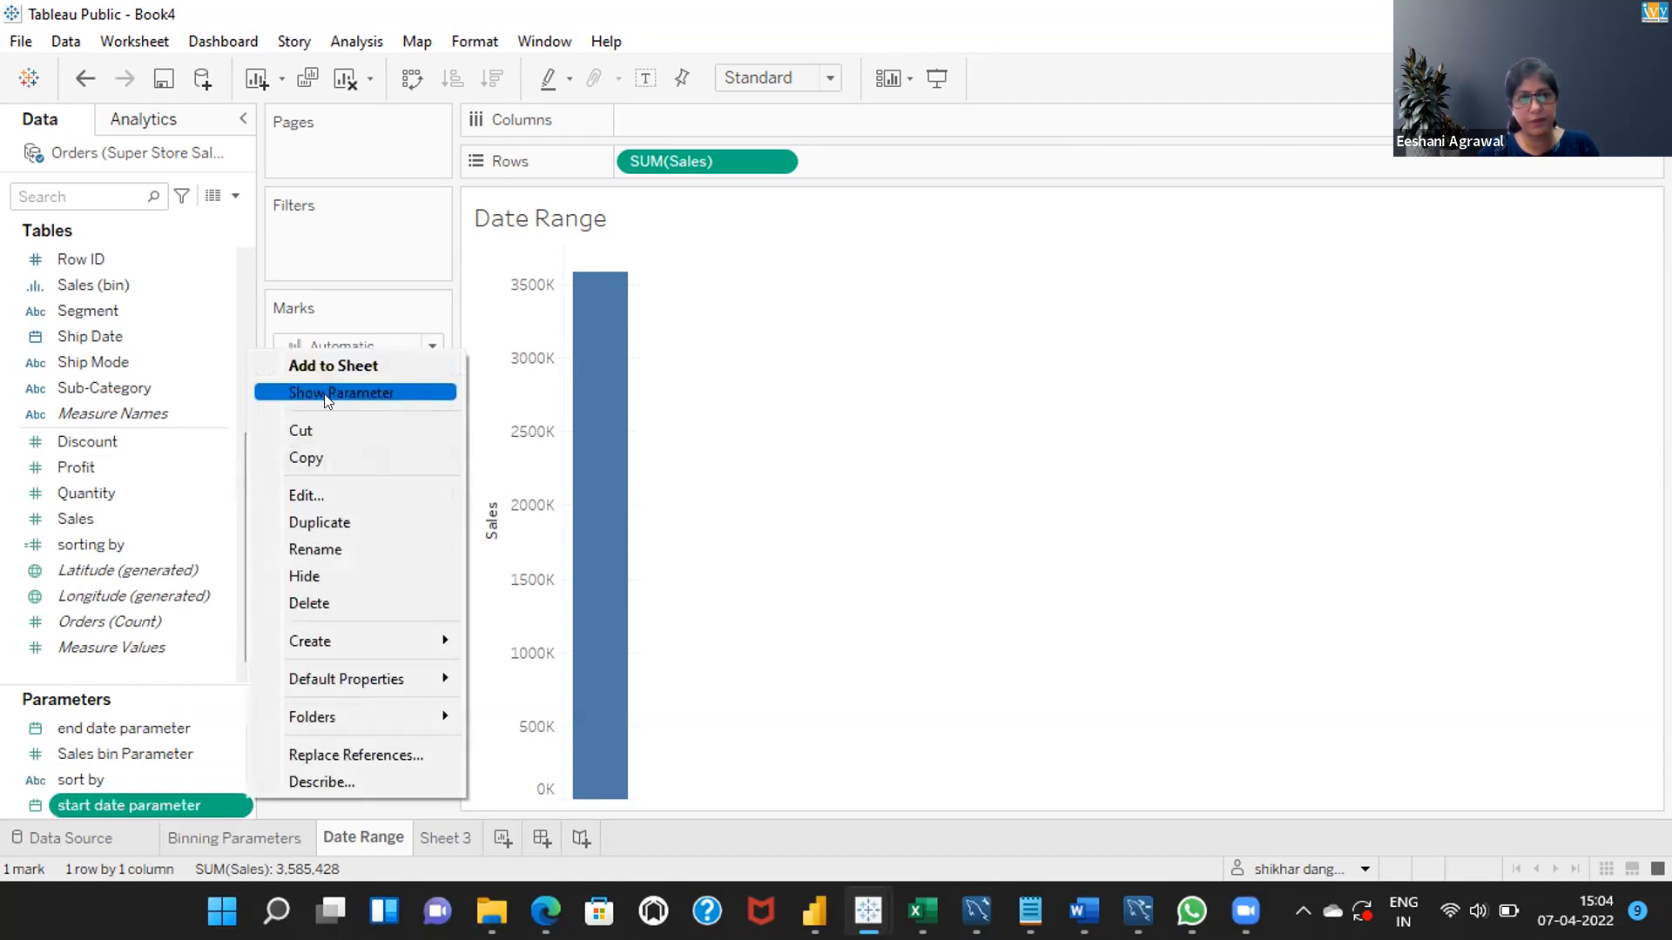
pyautogui.click(323, 393)
pyautogui.rightClick(239, 728)
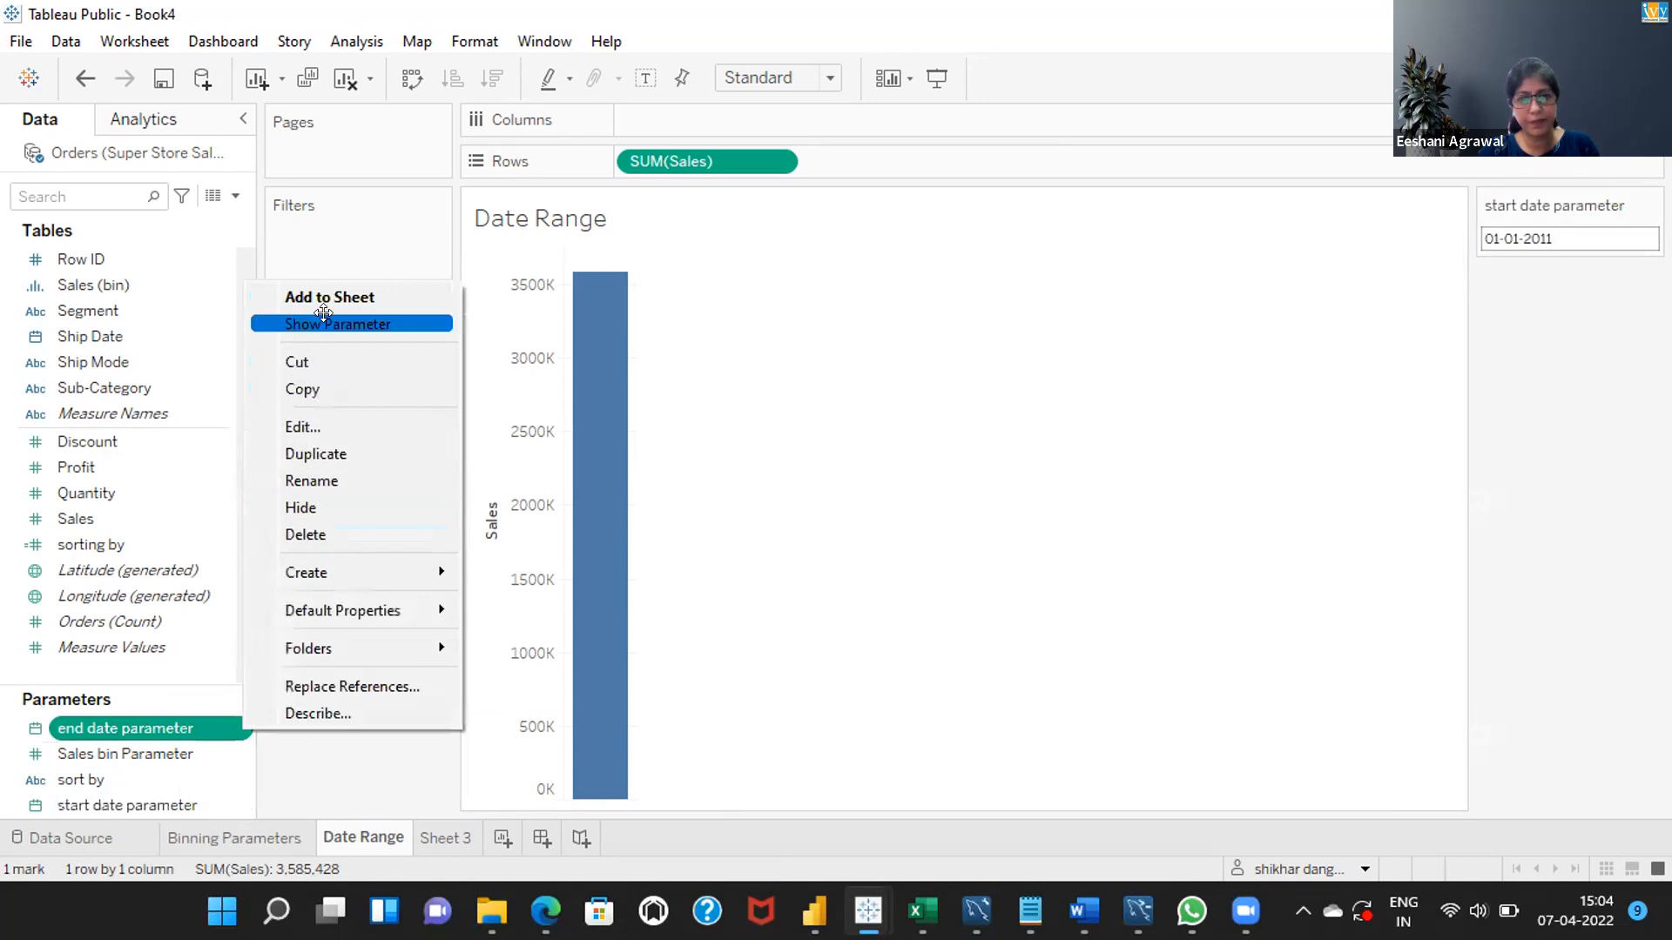
pyautogui.click(327, 325)
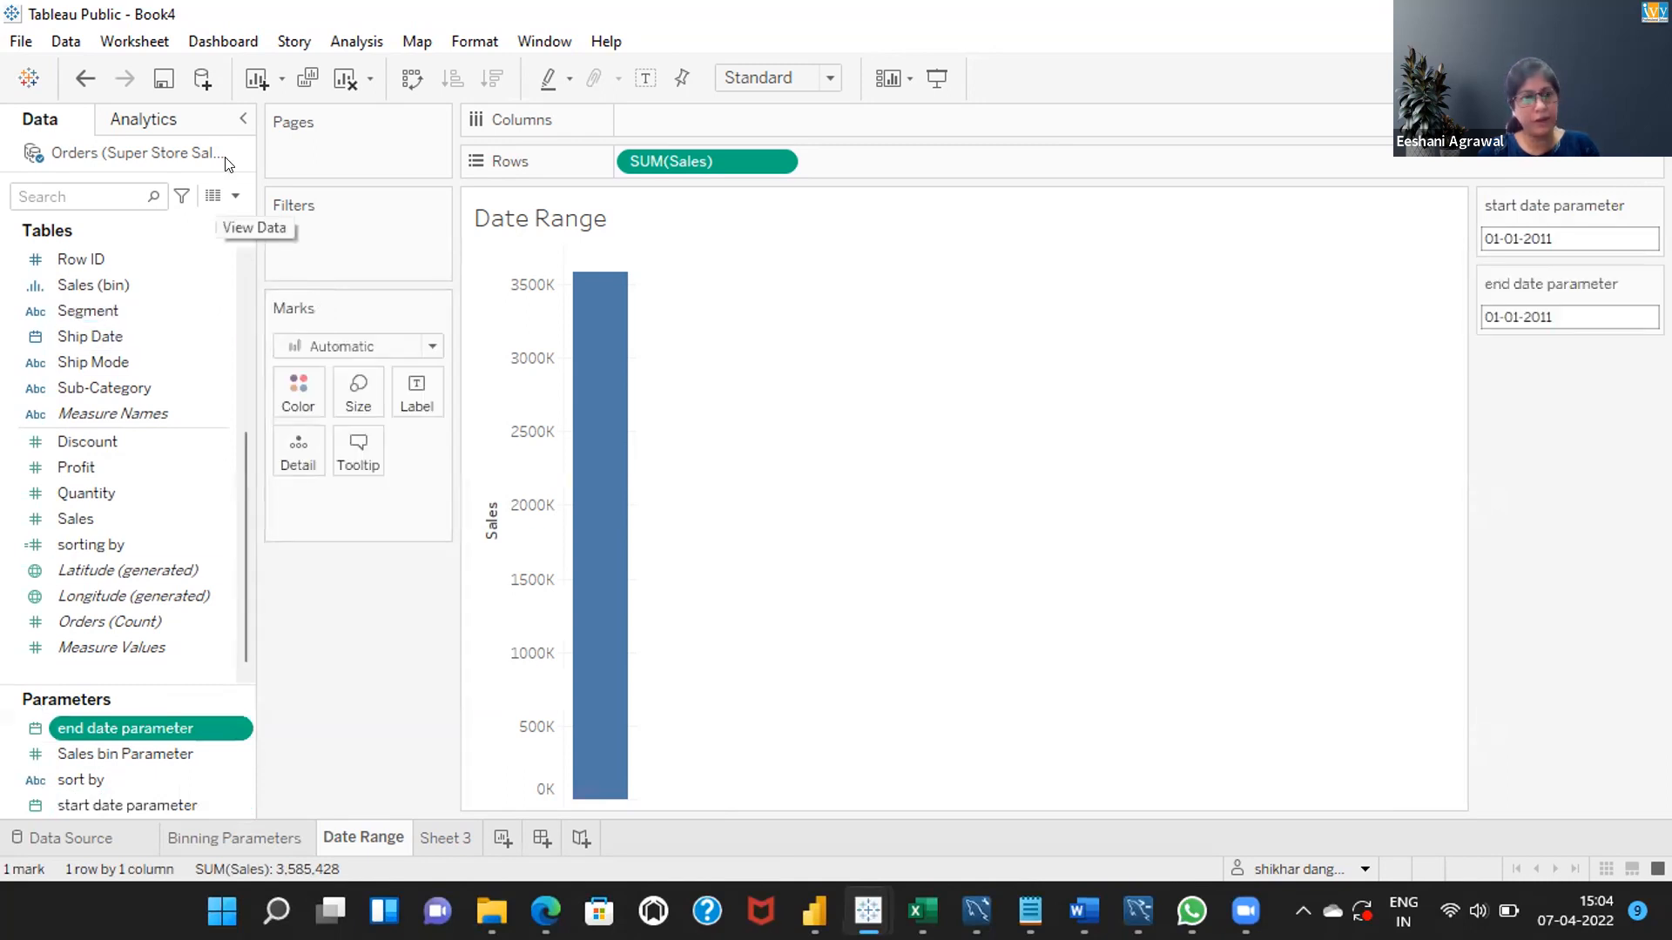
# Create a new calculated field named Date Range.
pyautogui.click(228, 194)
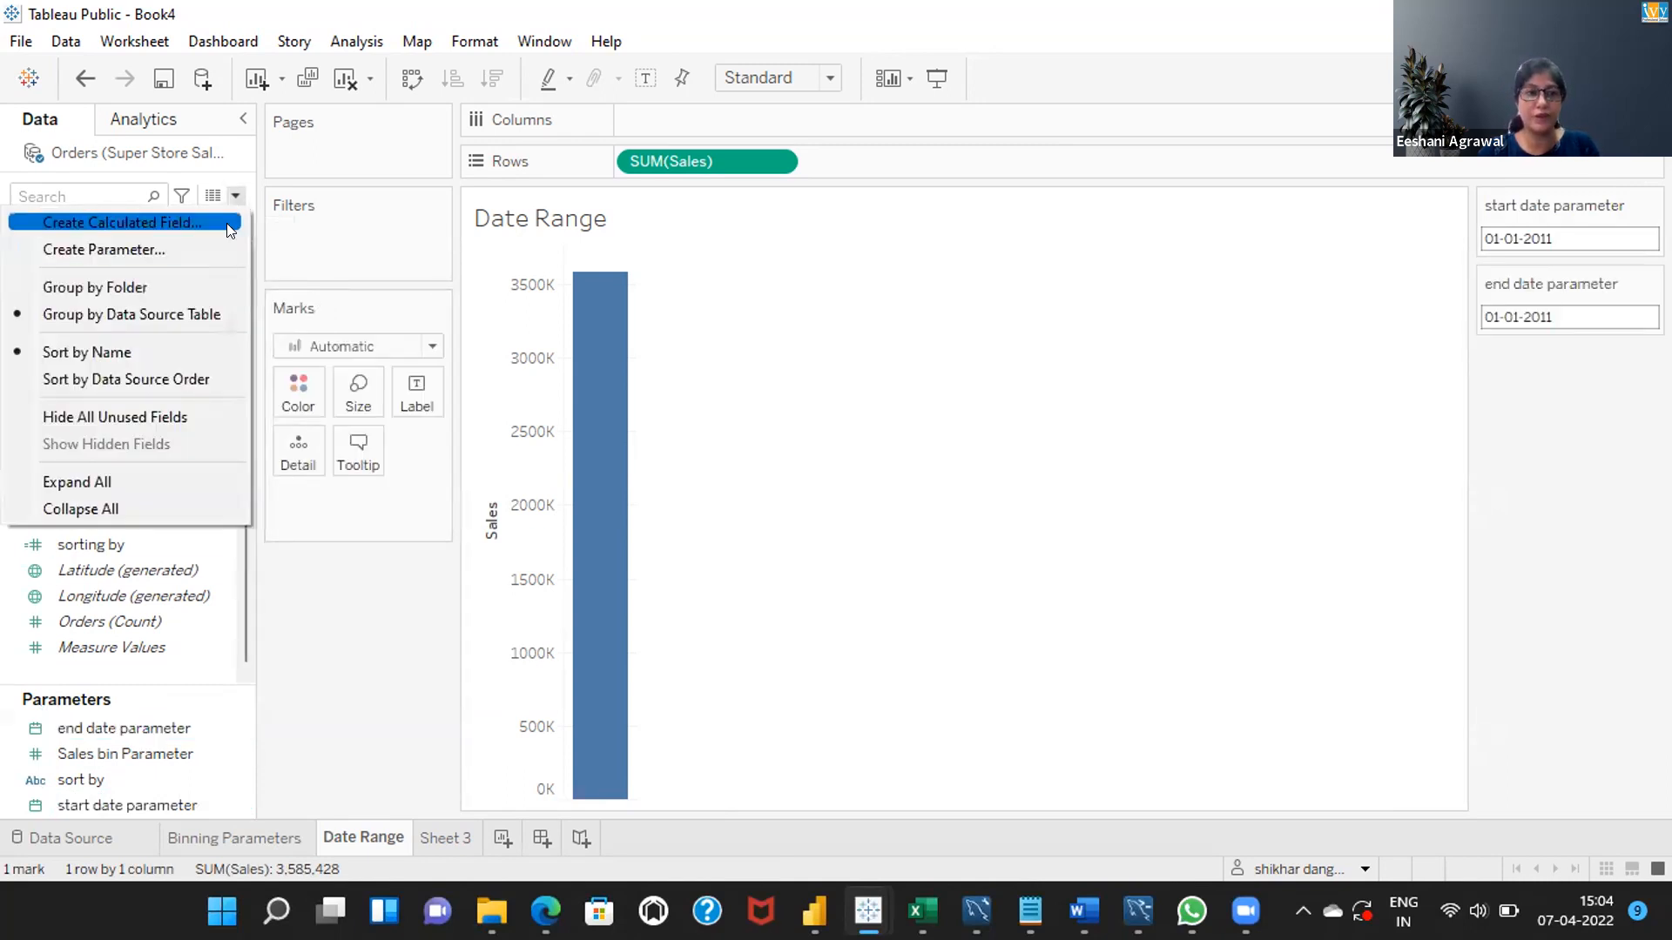
pyautogui.click(227, 219)
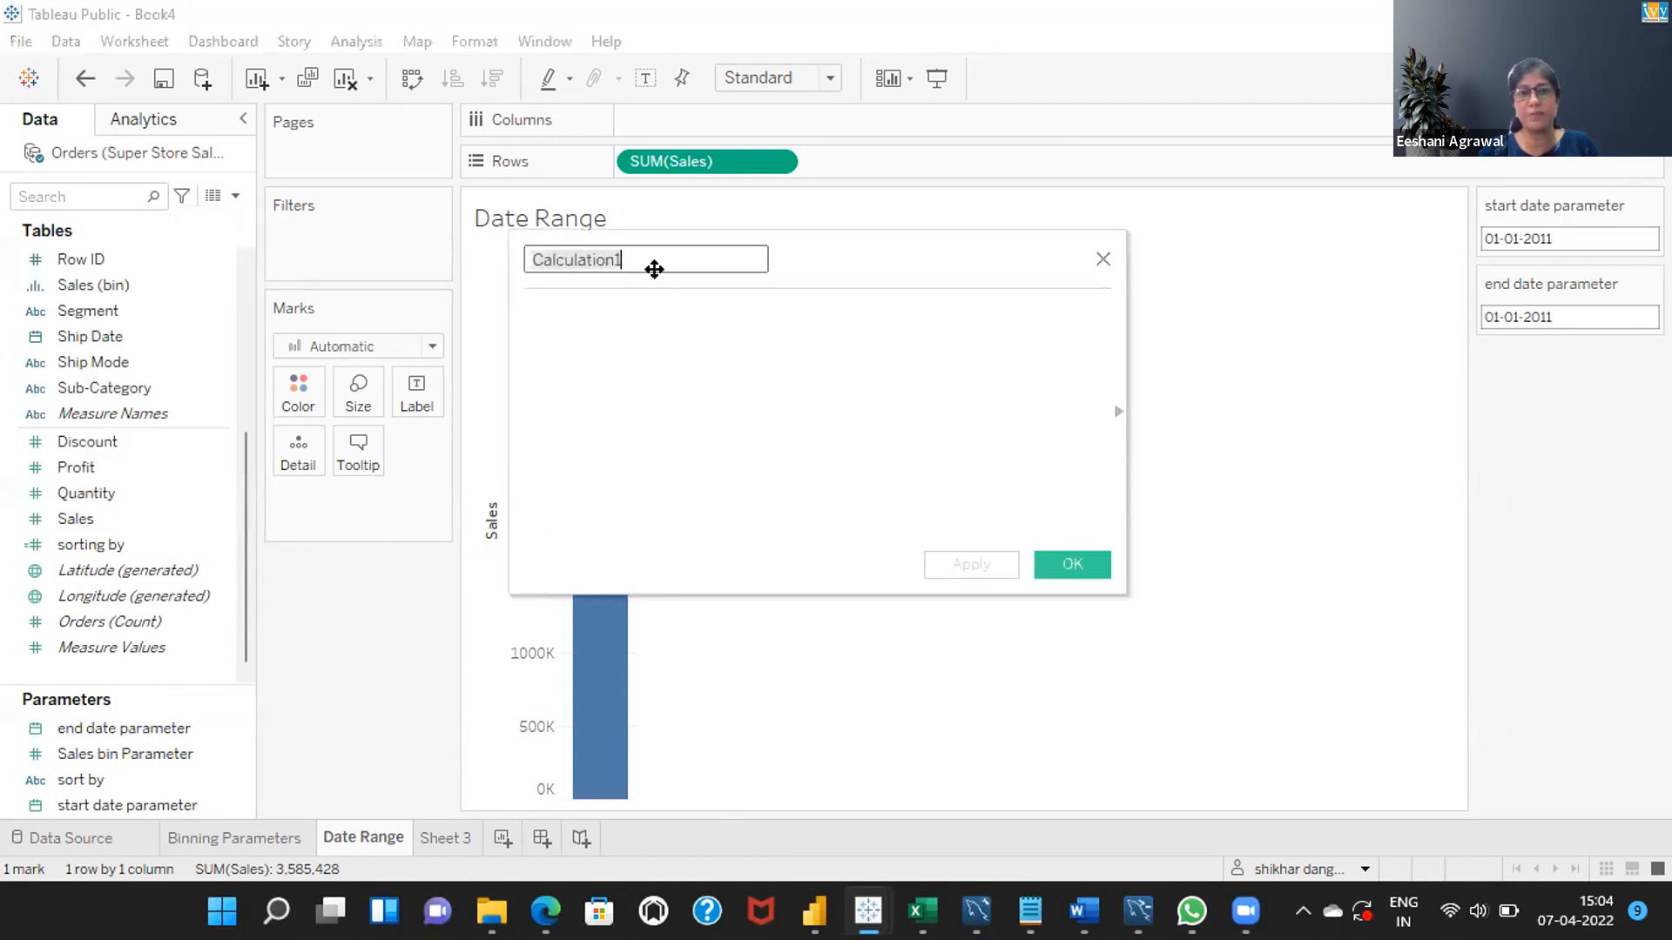
pyautogui.click(655, 262)
pyautogui.press('BackSpace')
pyautogui.press('BackSpace')
pyautogui.press('BackSpace')
pyautogui.press('BackSpace')
pyautogui.press('BackSpace')
pyautogui.press('BackSpace')
pyautogui.press('BackSpace')
pyautogui.press('BackSpace')
pyautogui.press('BackSpace')
pyautogui.press('BackSpace')
pyautogui.press('BackSpace')
pyautogui.press('BackSpace')
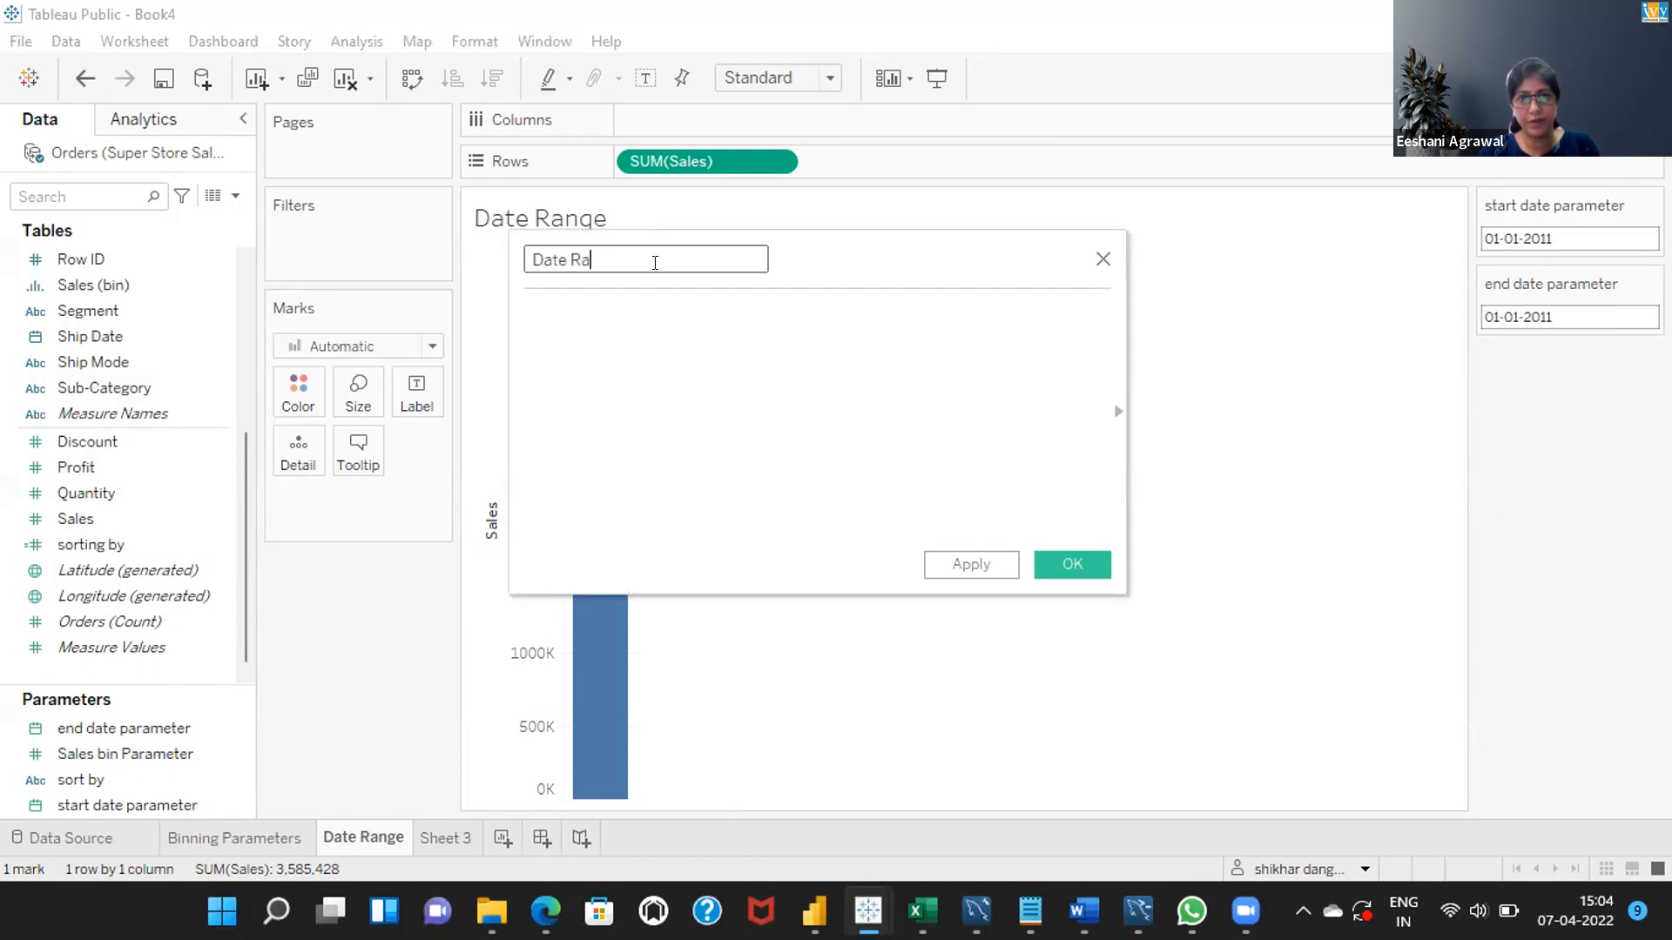
pyautogui.write('Date Rnge')
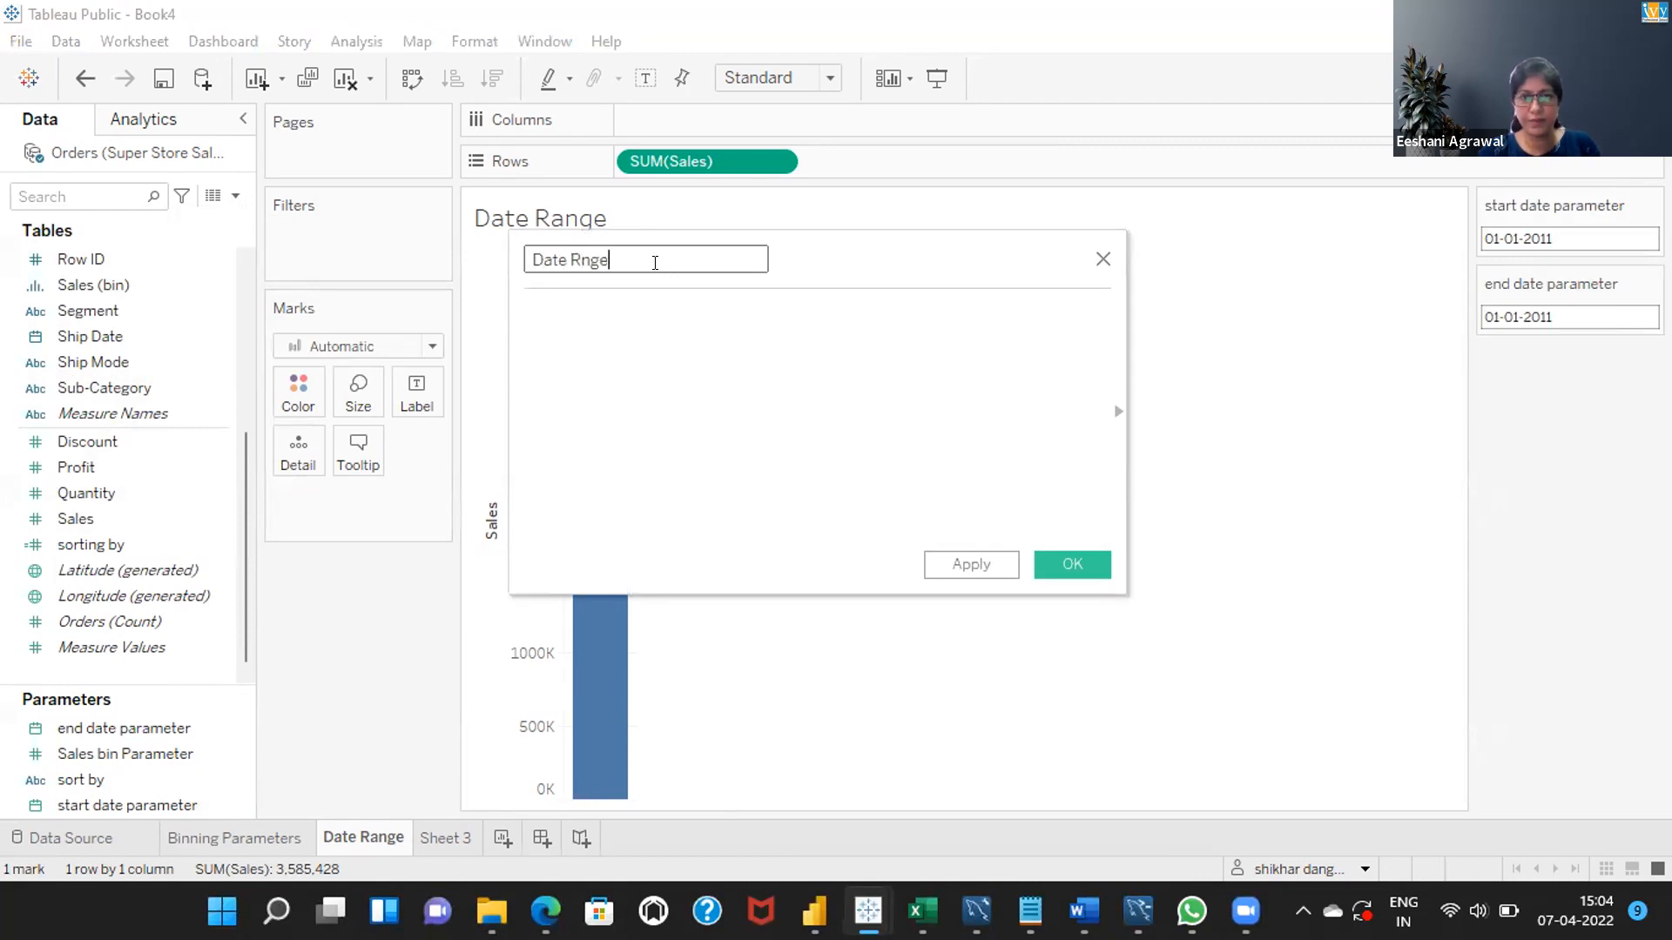
pyautogui.press('BackSpace')
pyautogui.press('BackSpace')
pyautogui.press('BackSpace')
pyautogui.write('ange')
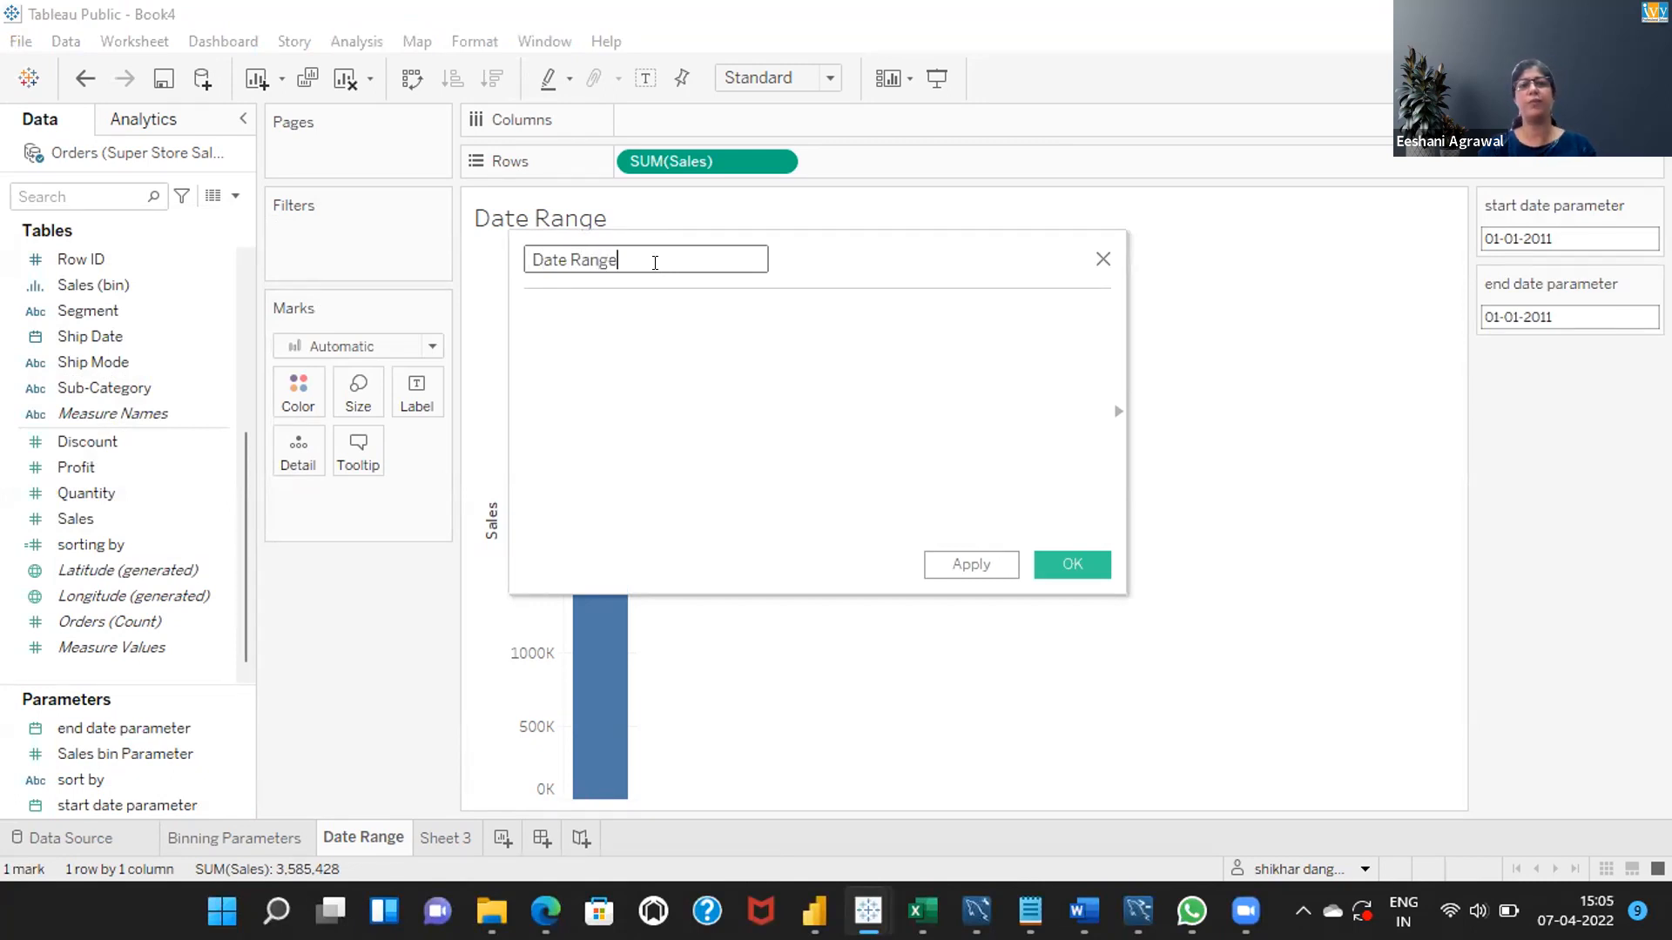
# Begin the Date Range formula with [Order Date]>=[start date parameter] and.
pyautogui.click(602, 308)
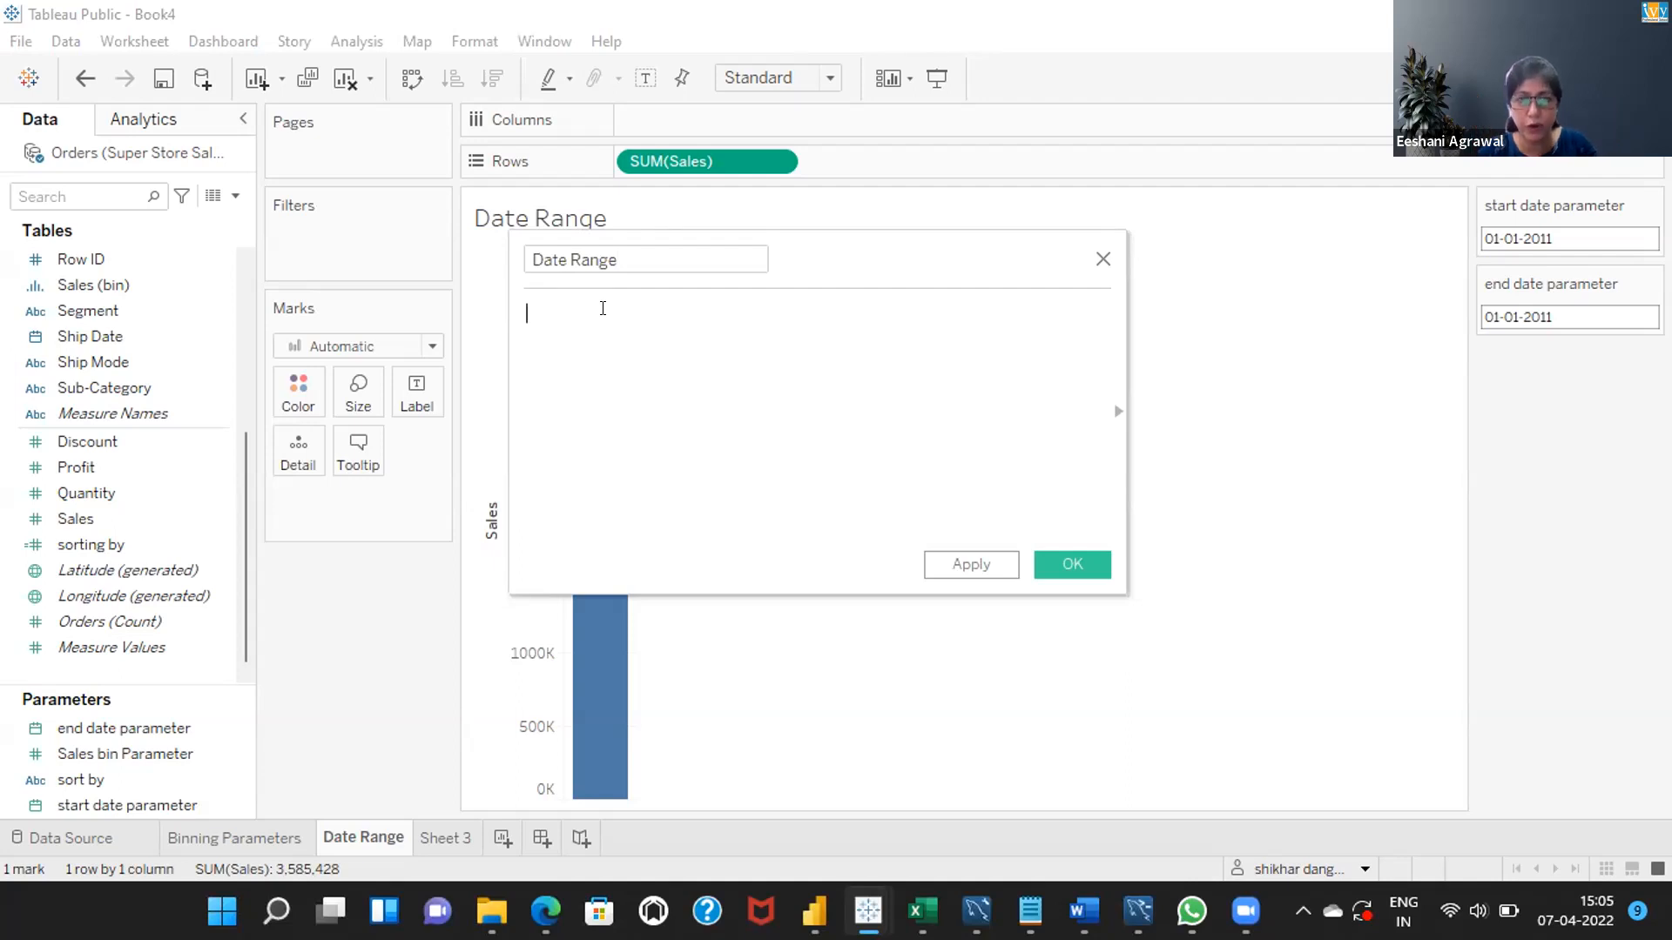
pyautogui.write('or')
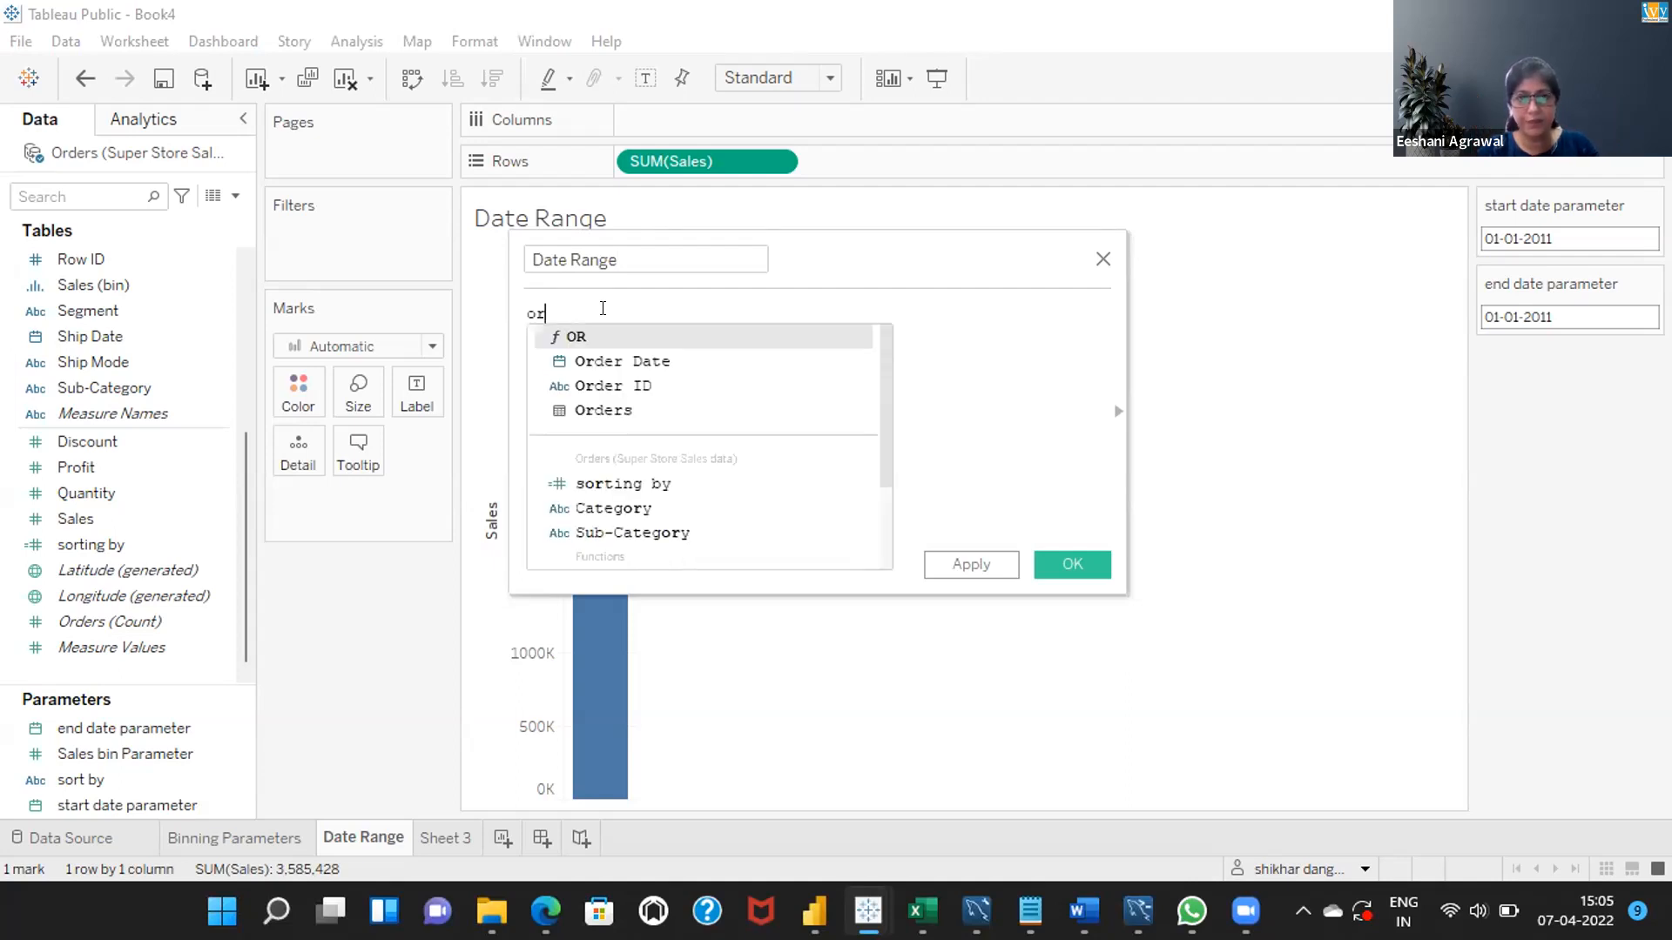
pyautogui.press('Down')
pyautogui.press('Return')
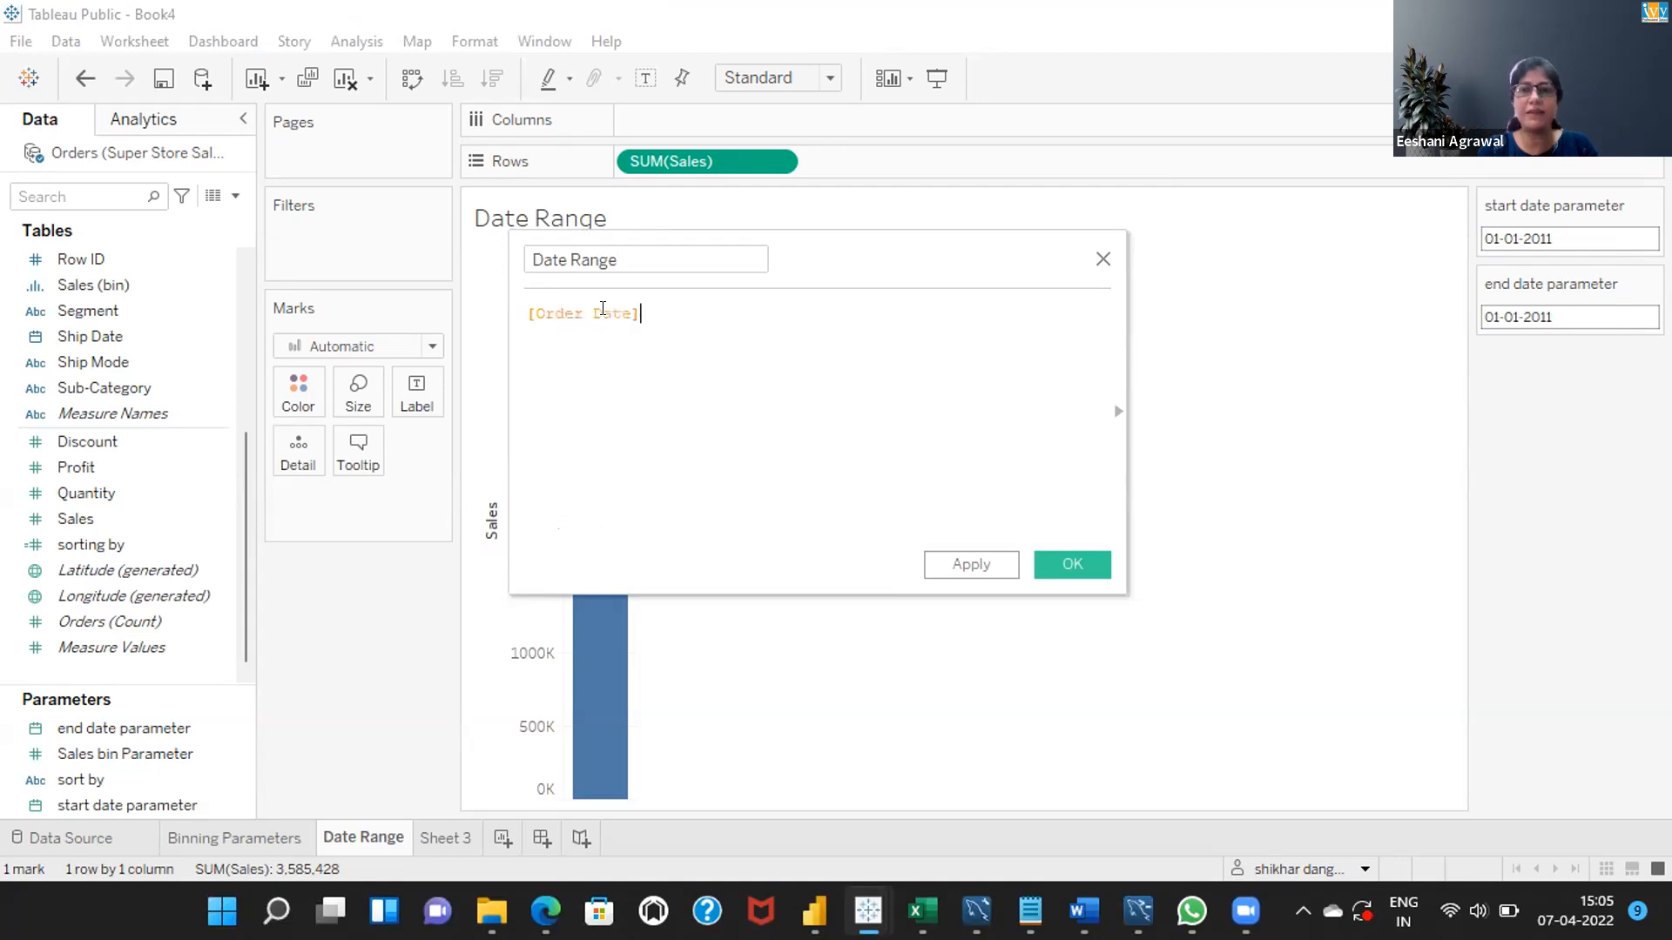
pyautogui.write('>')
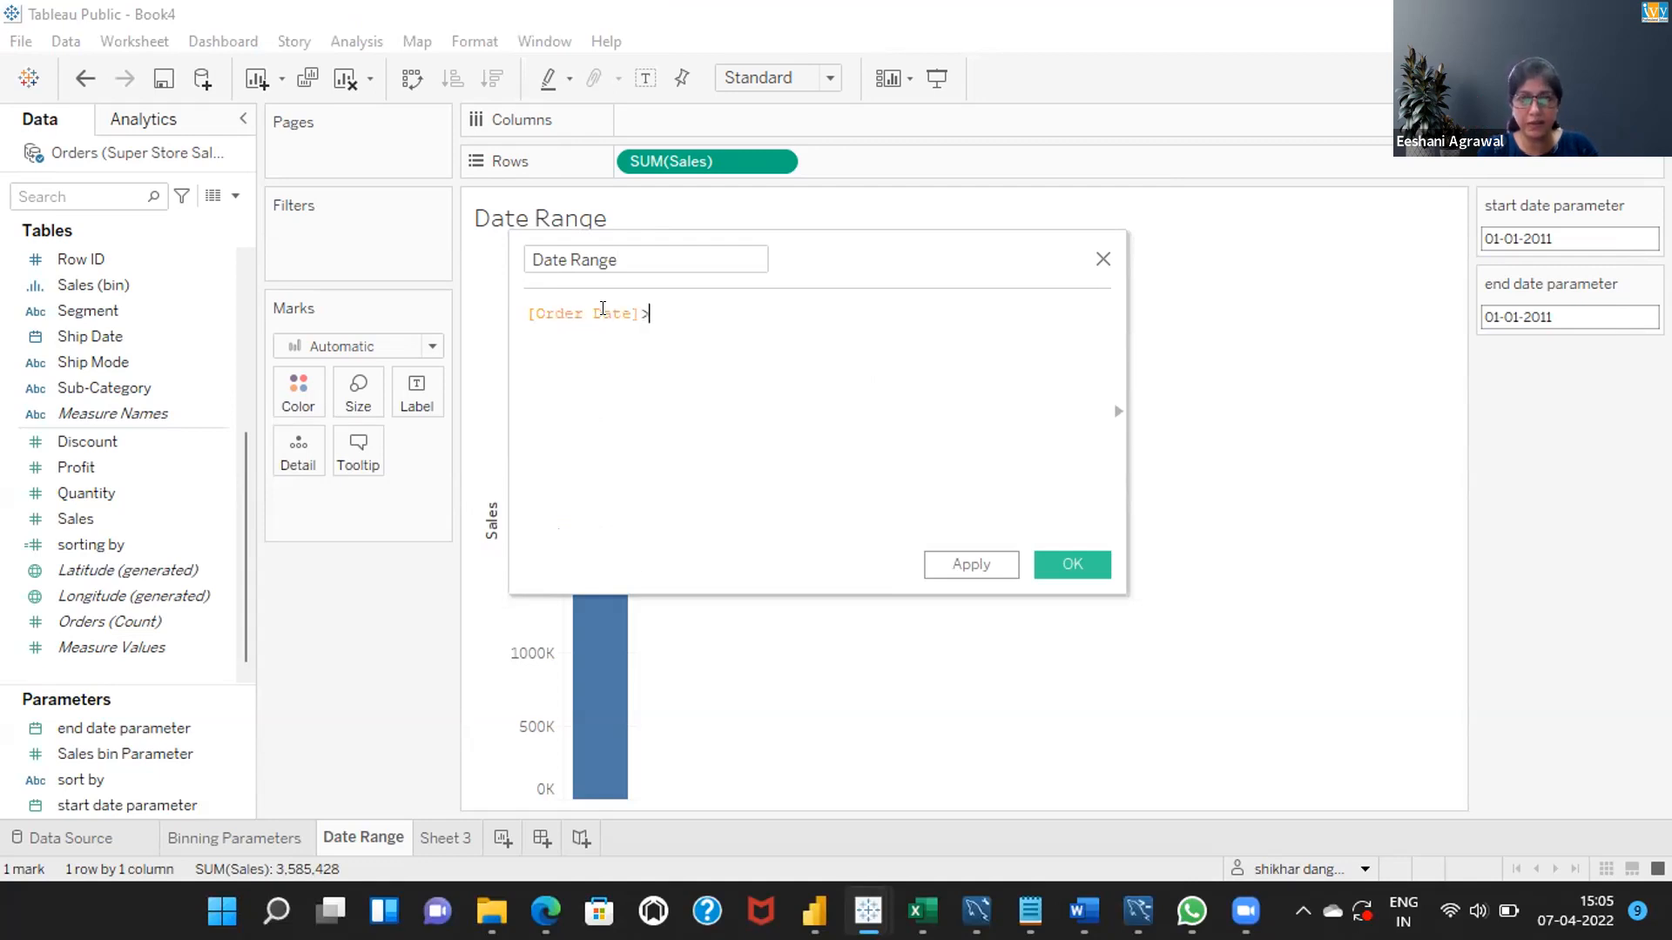
pyautogui.write('=sta')
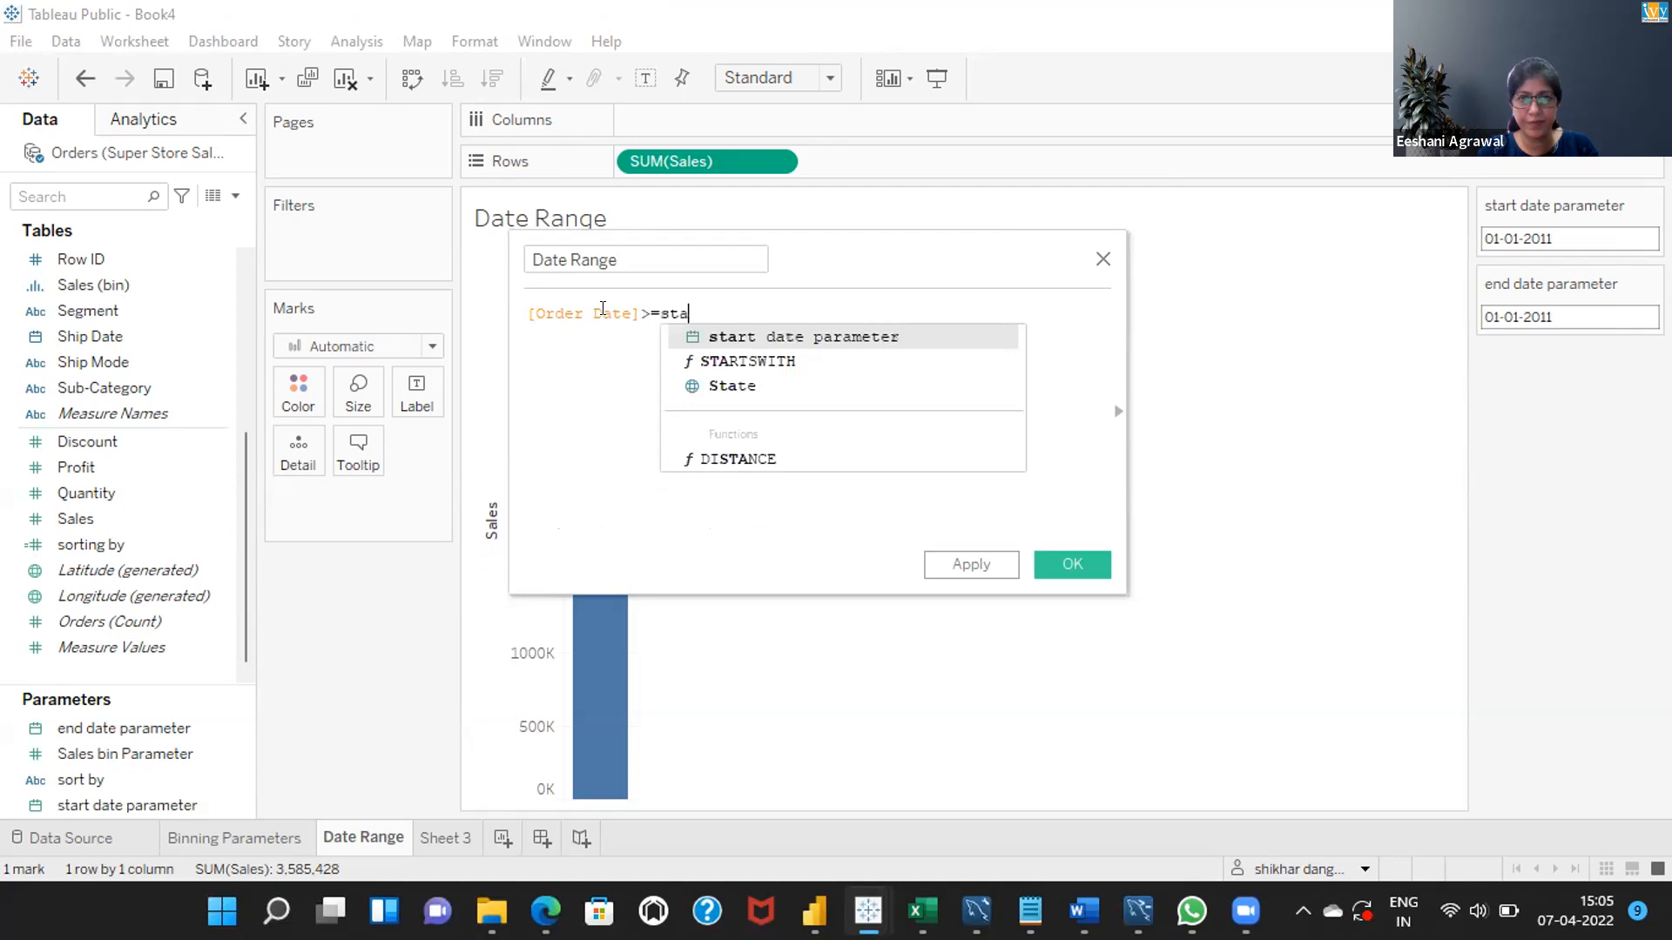
pyautogui.click(719, 338)
pyautogui.write('and')
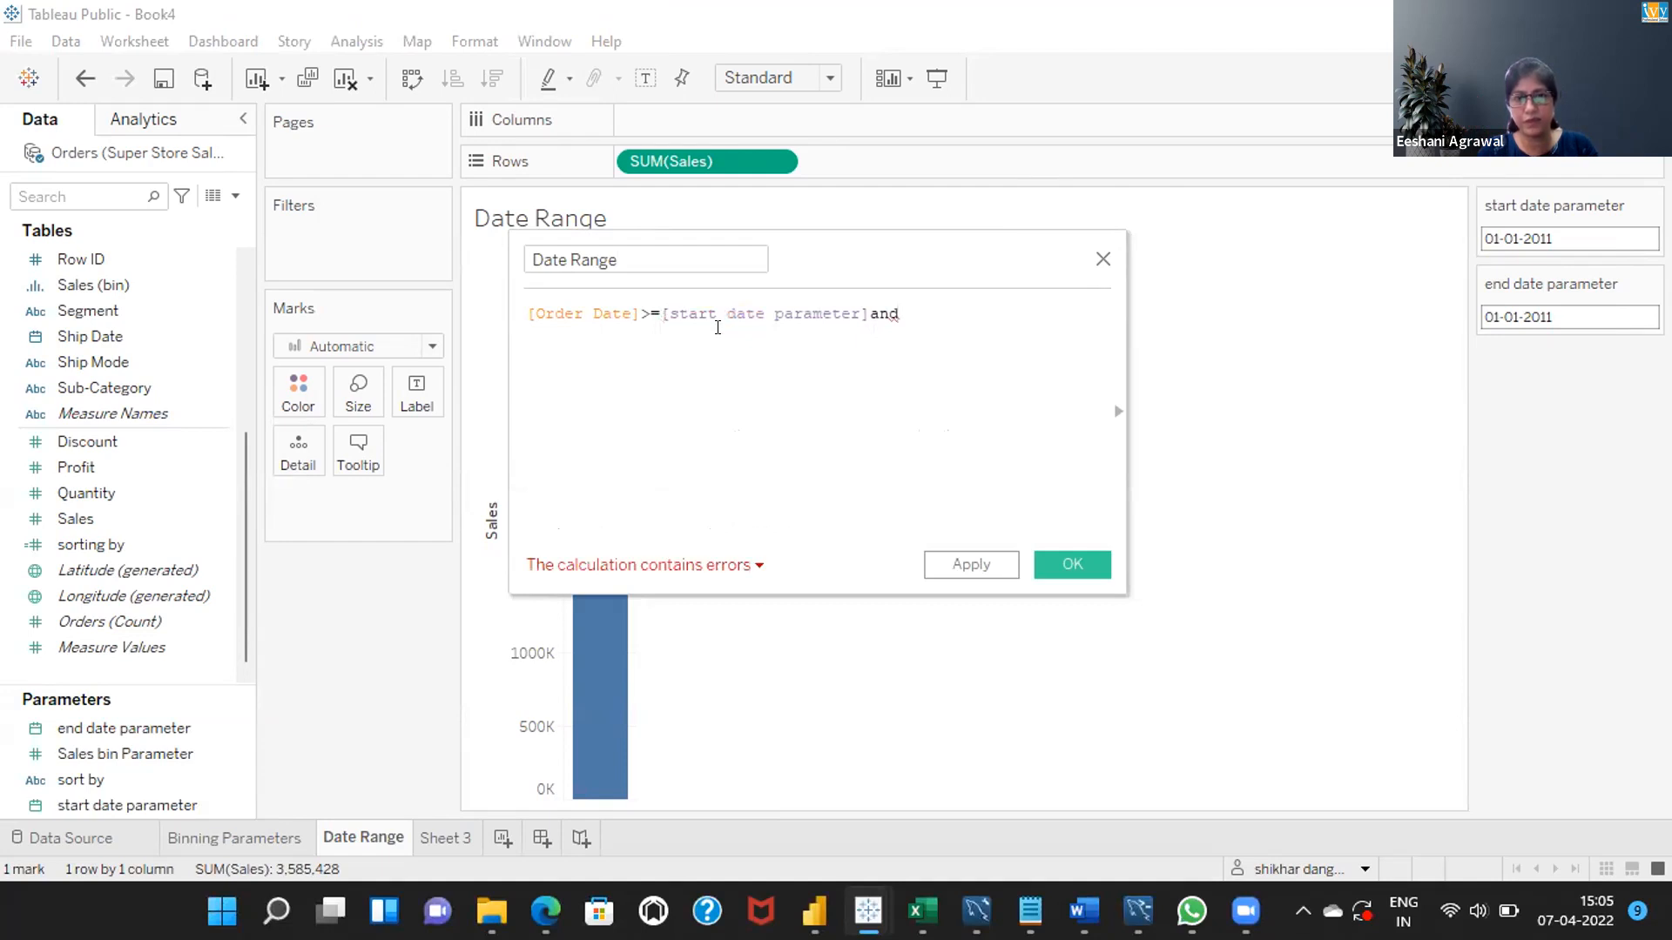
pyautogui.click(871, 309)
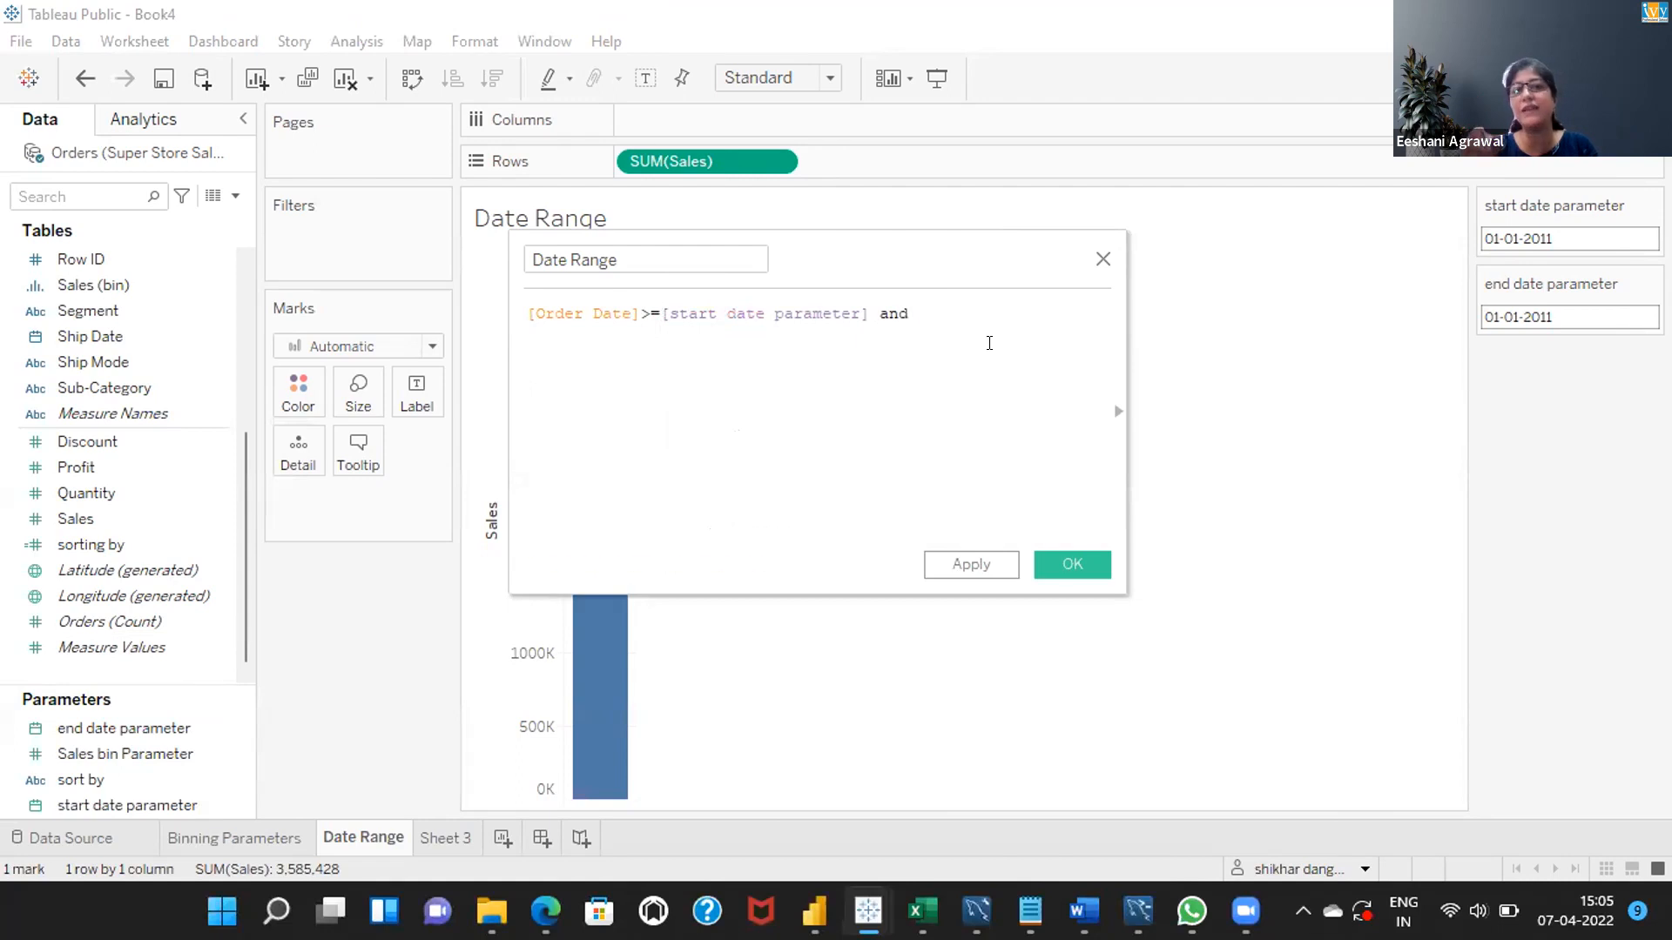
pyautogui.write('<=end')
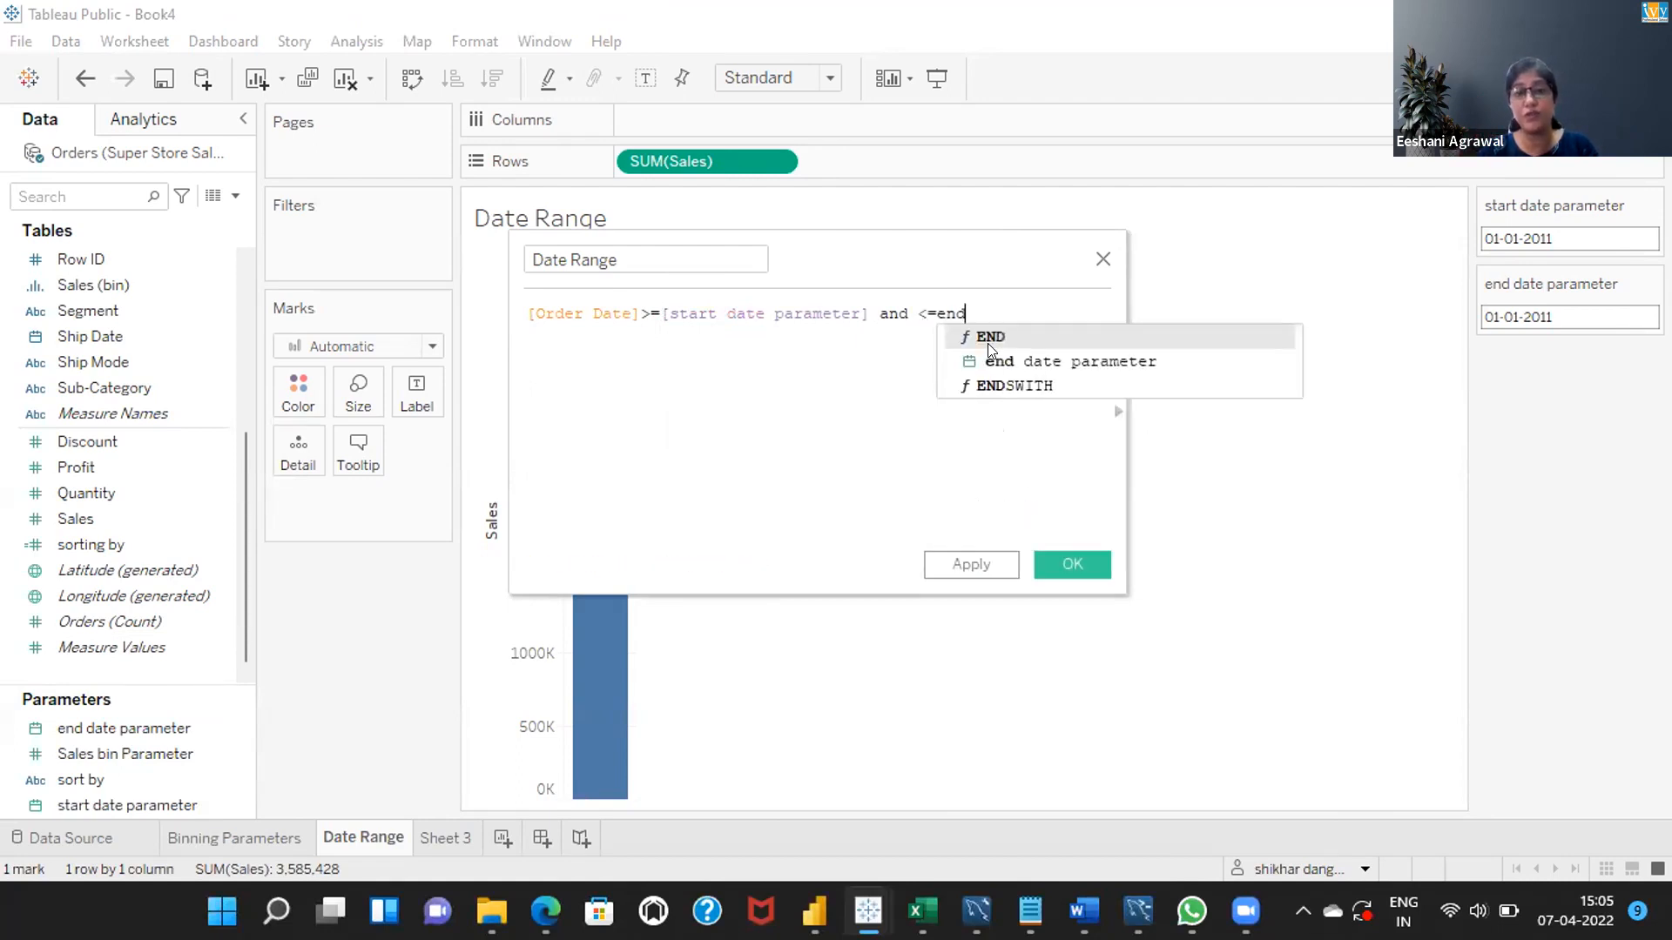
pyautogui.press('BackSpace')
pyautogui.press('BackSpace')
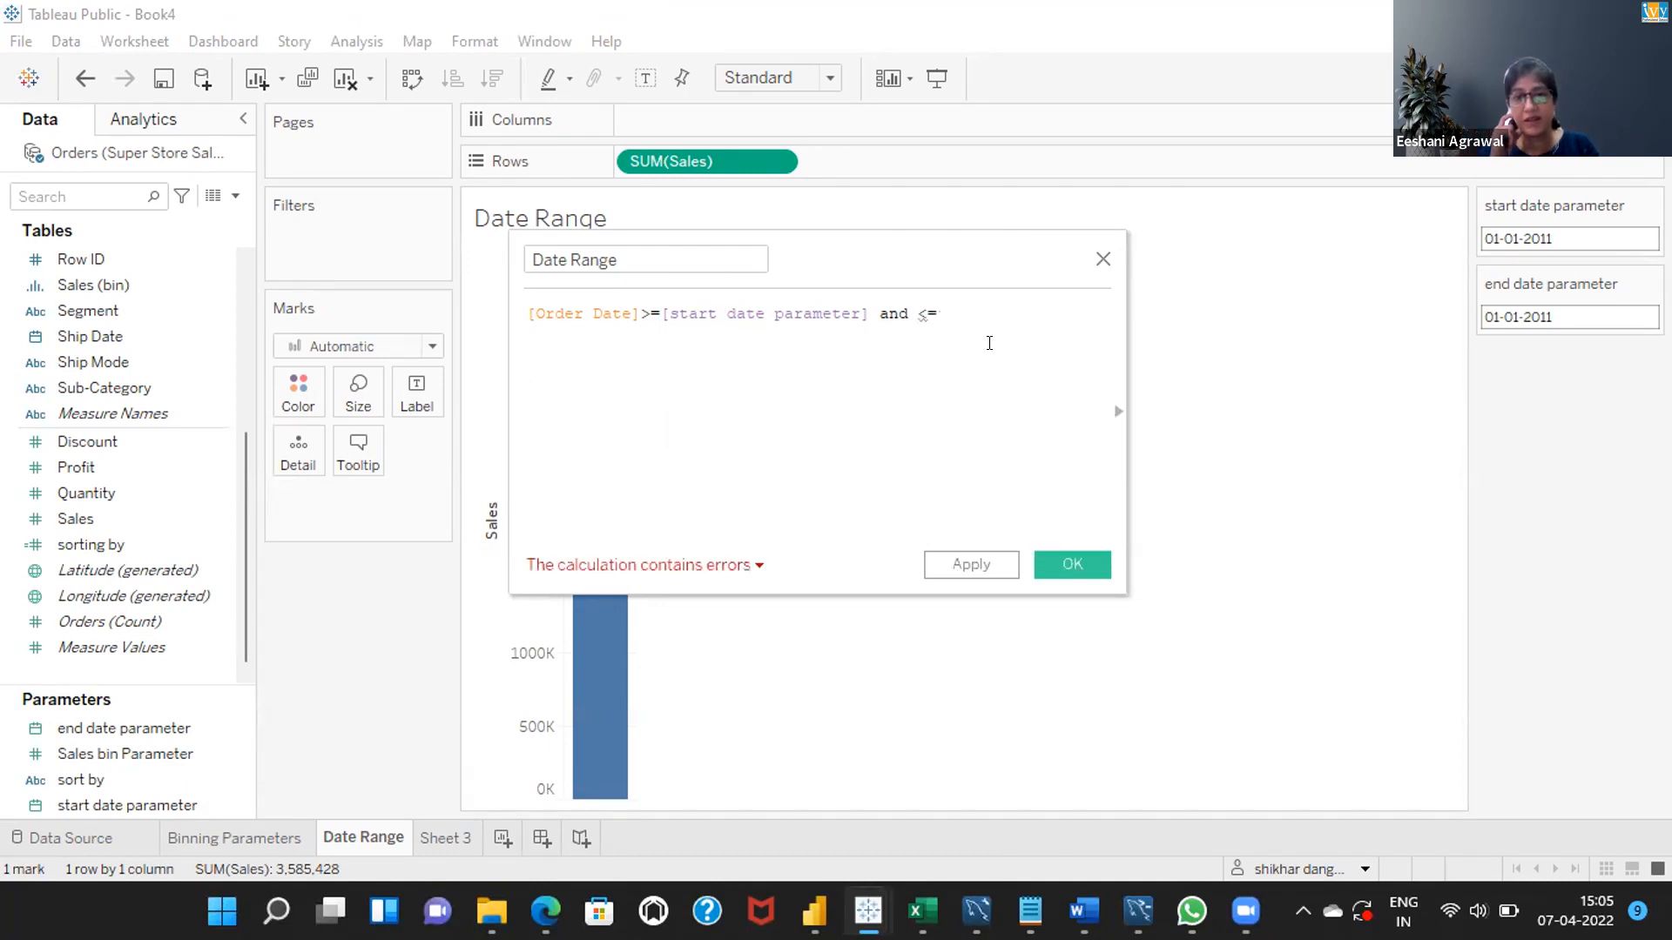
pyautogui.press('BackSpace')
pyautogui.press('BackSpace')
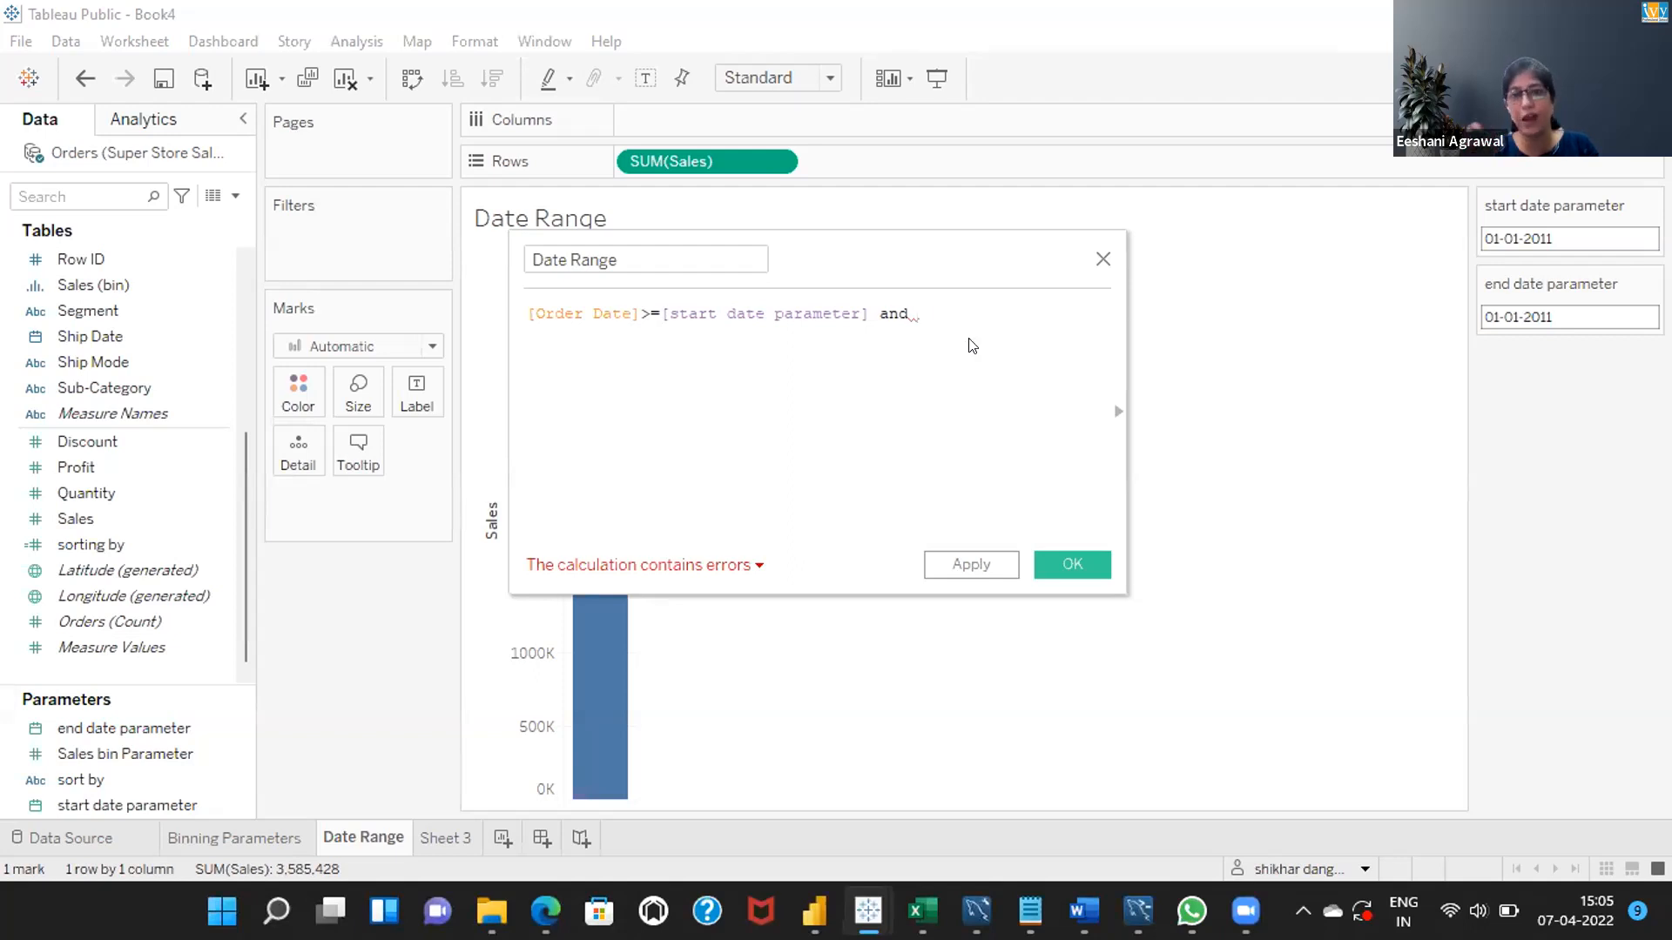
# Complete the formula with [Order Date]<=[end date parameter] and save the calculated field.
pyautogui.write('or')
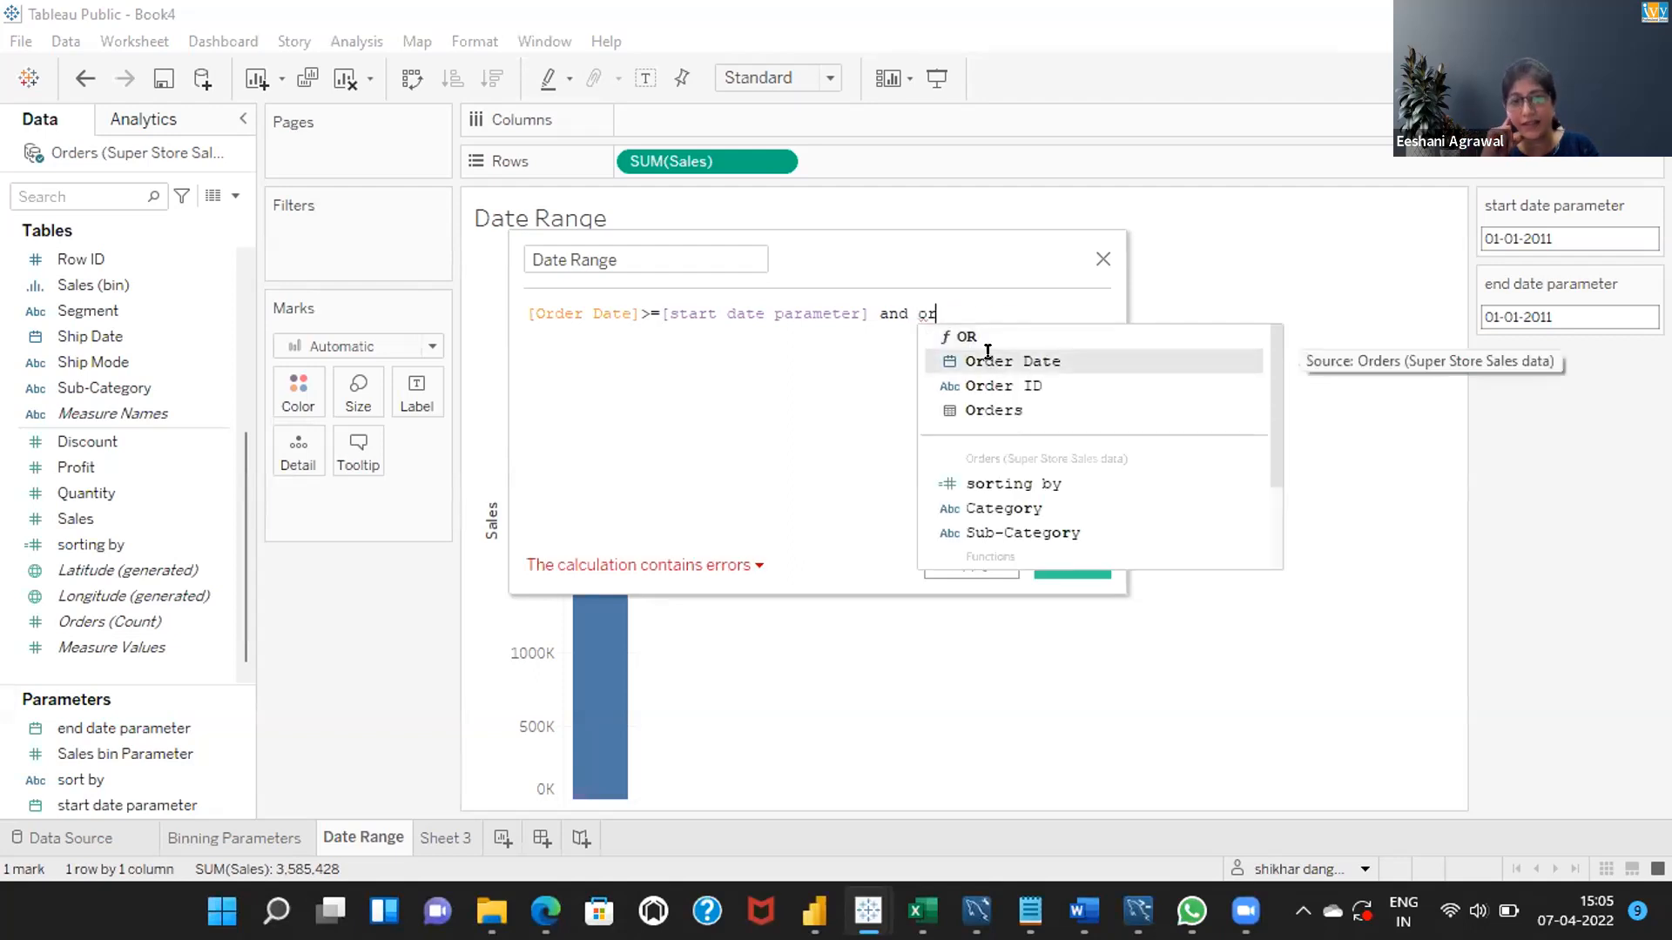
pyautogui.click(989, 358)
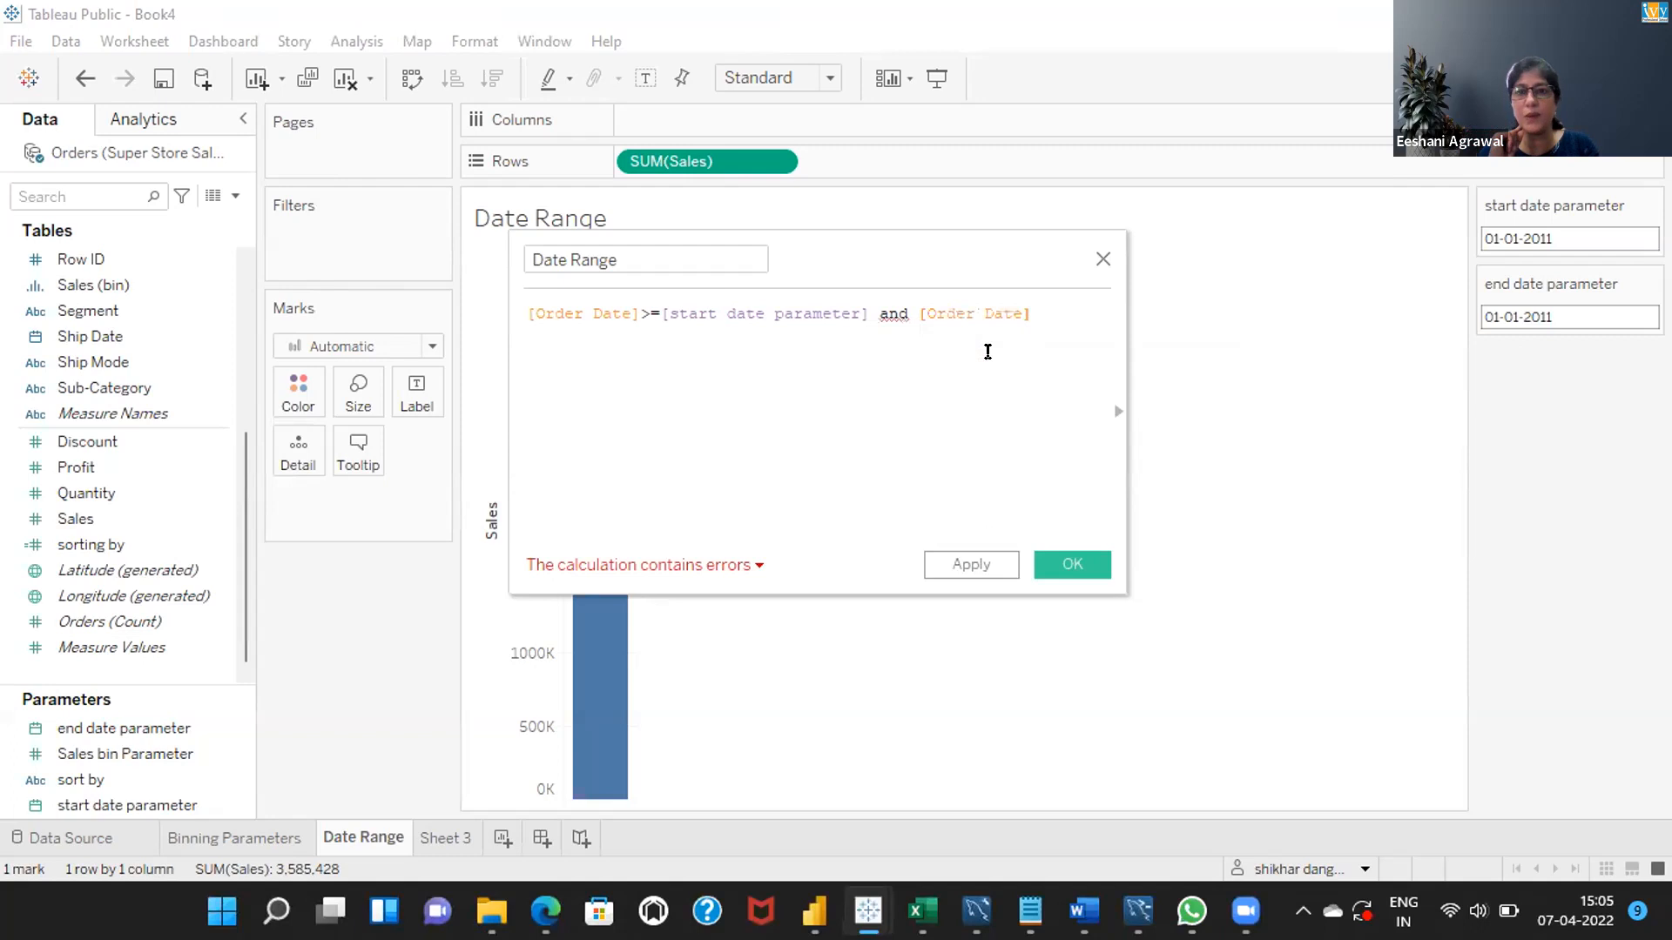
pyautogui.write('<=')
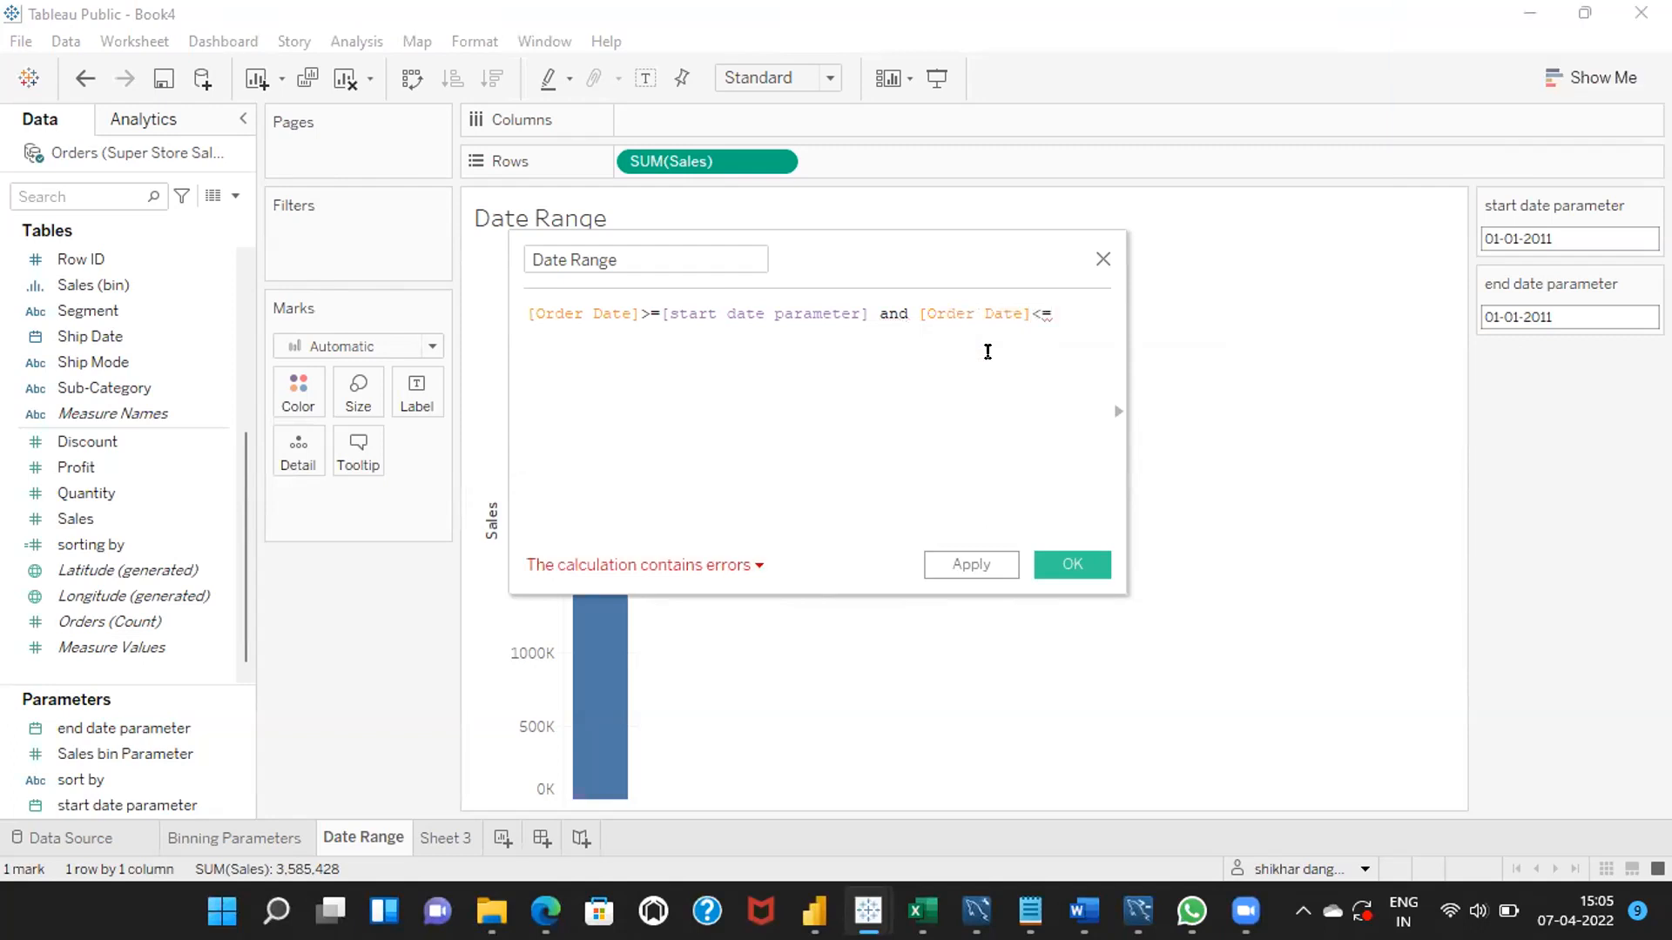
pyautogui.write('end')
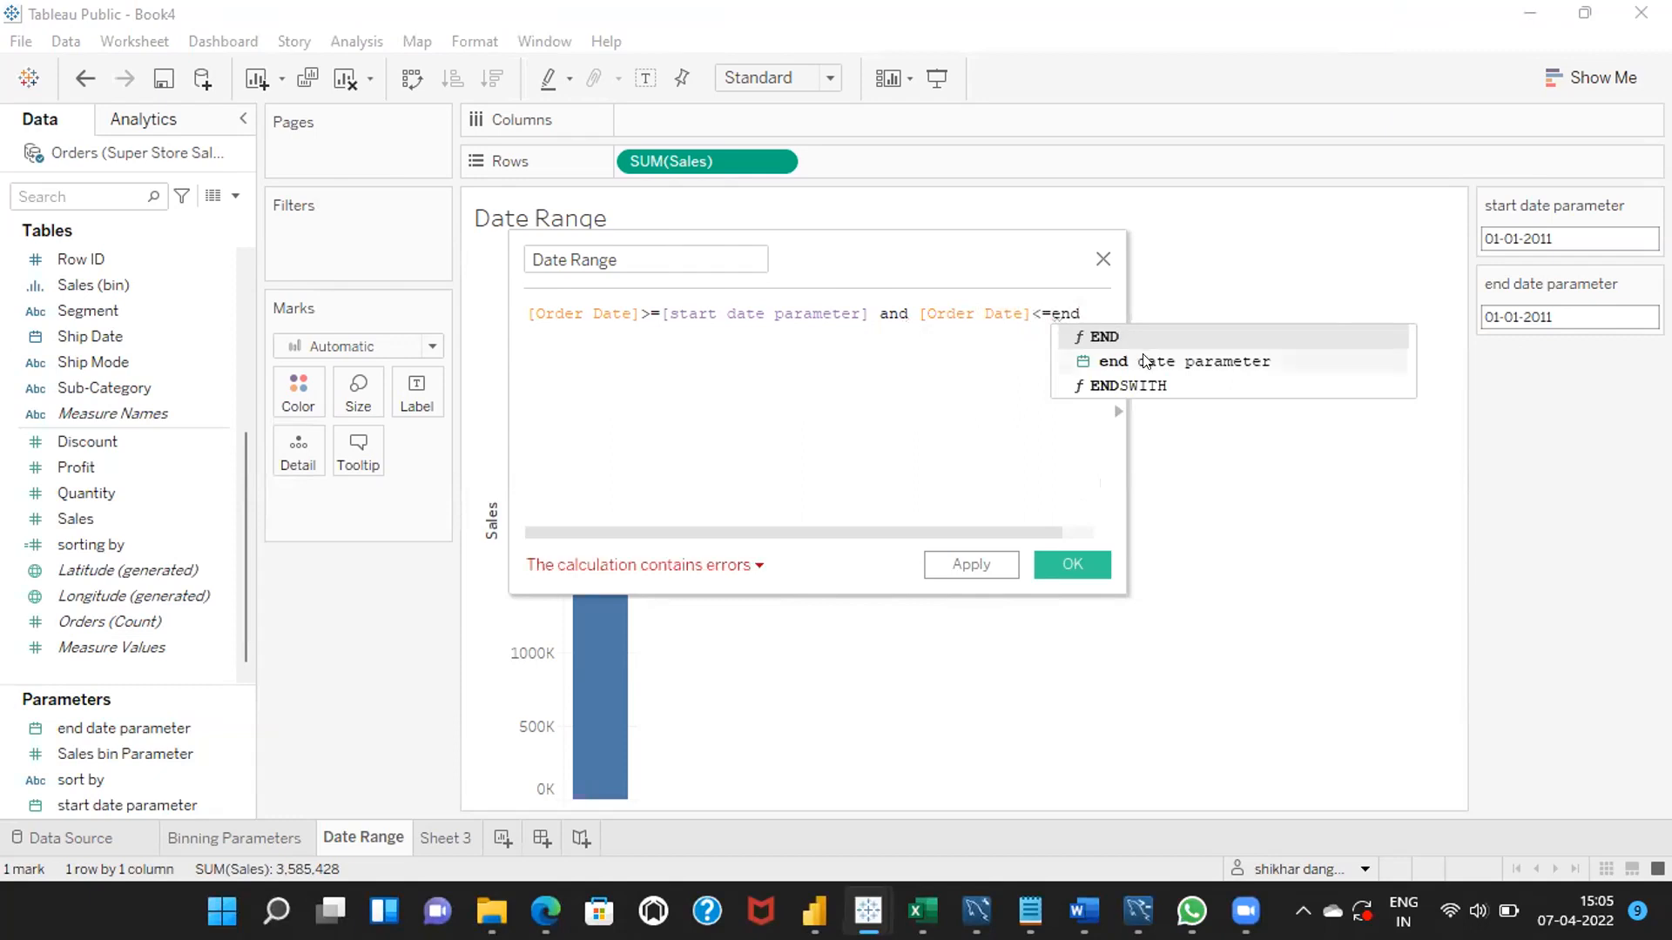
pyautogui.click(1145, 362)
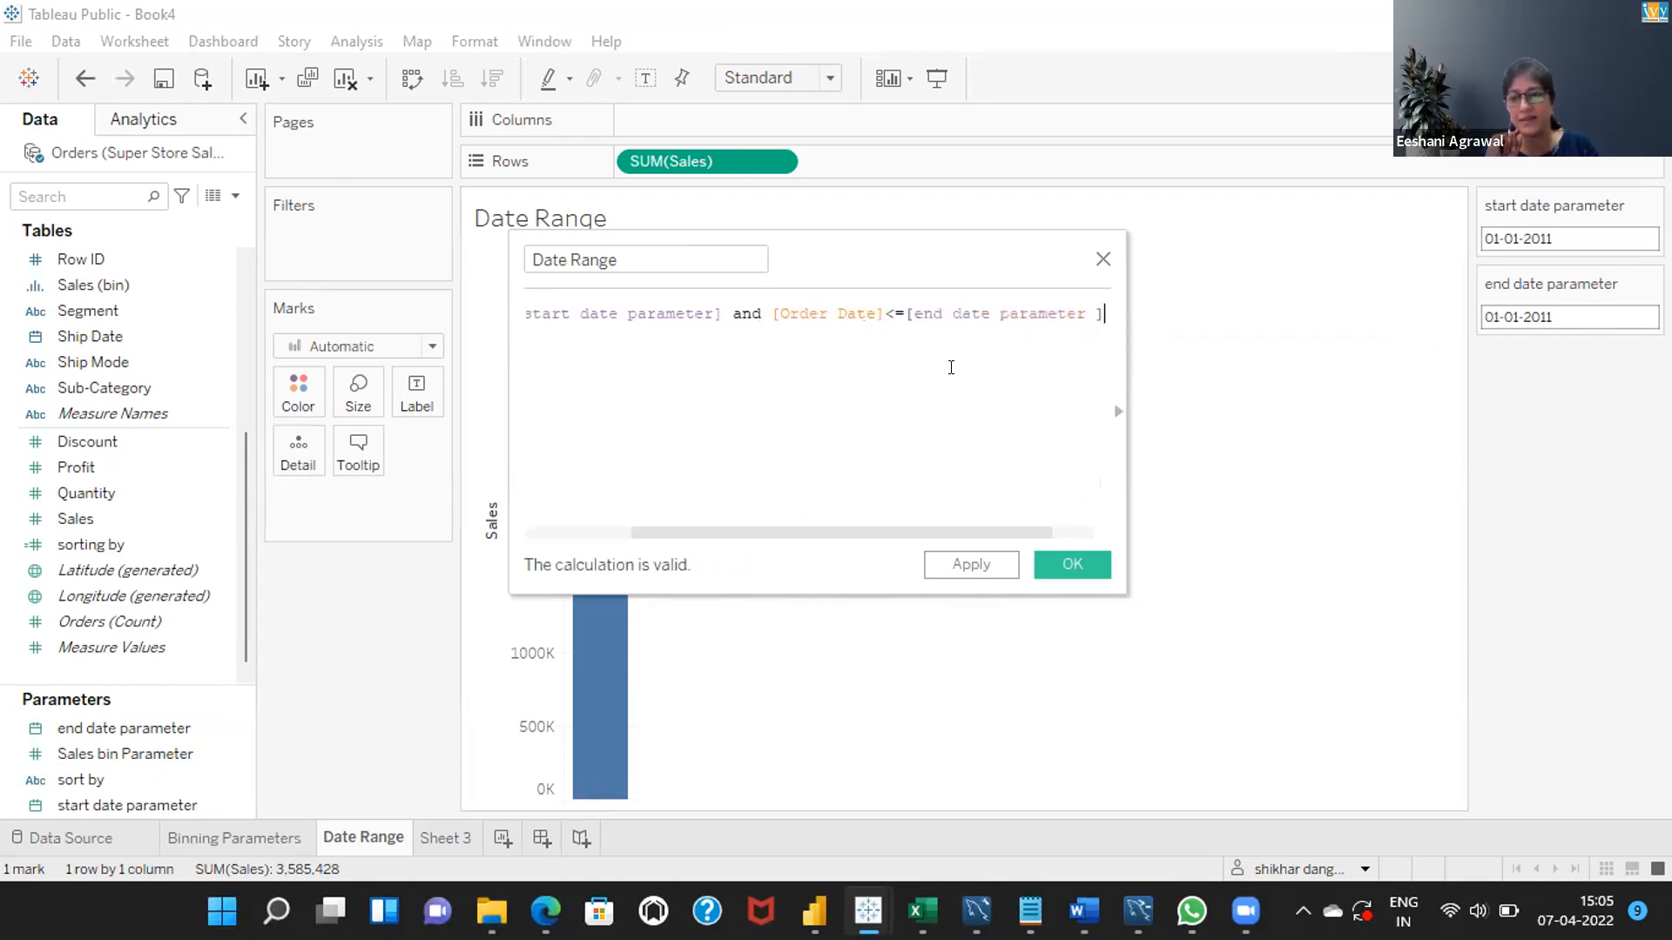
pyautogui.click(1075, 564)
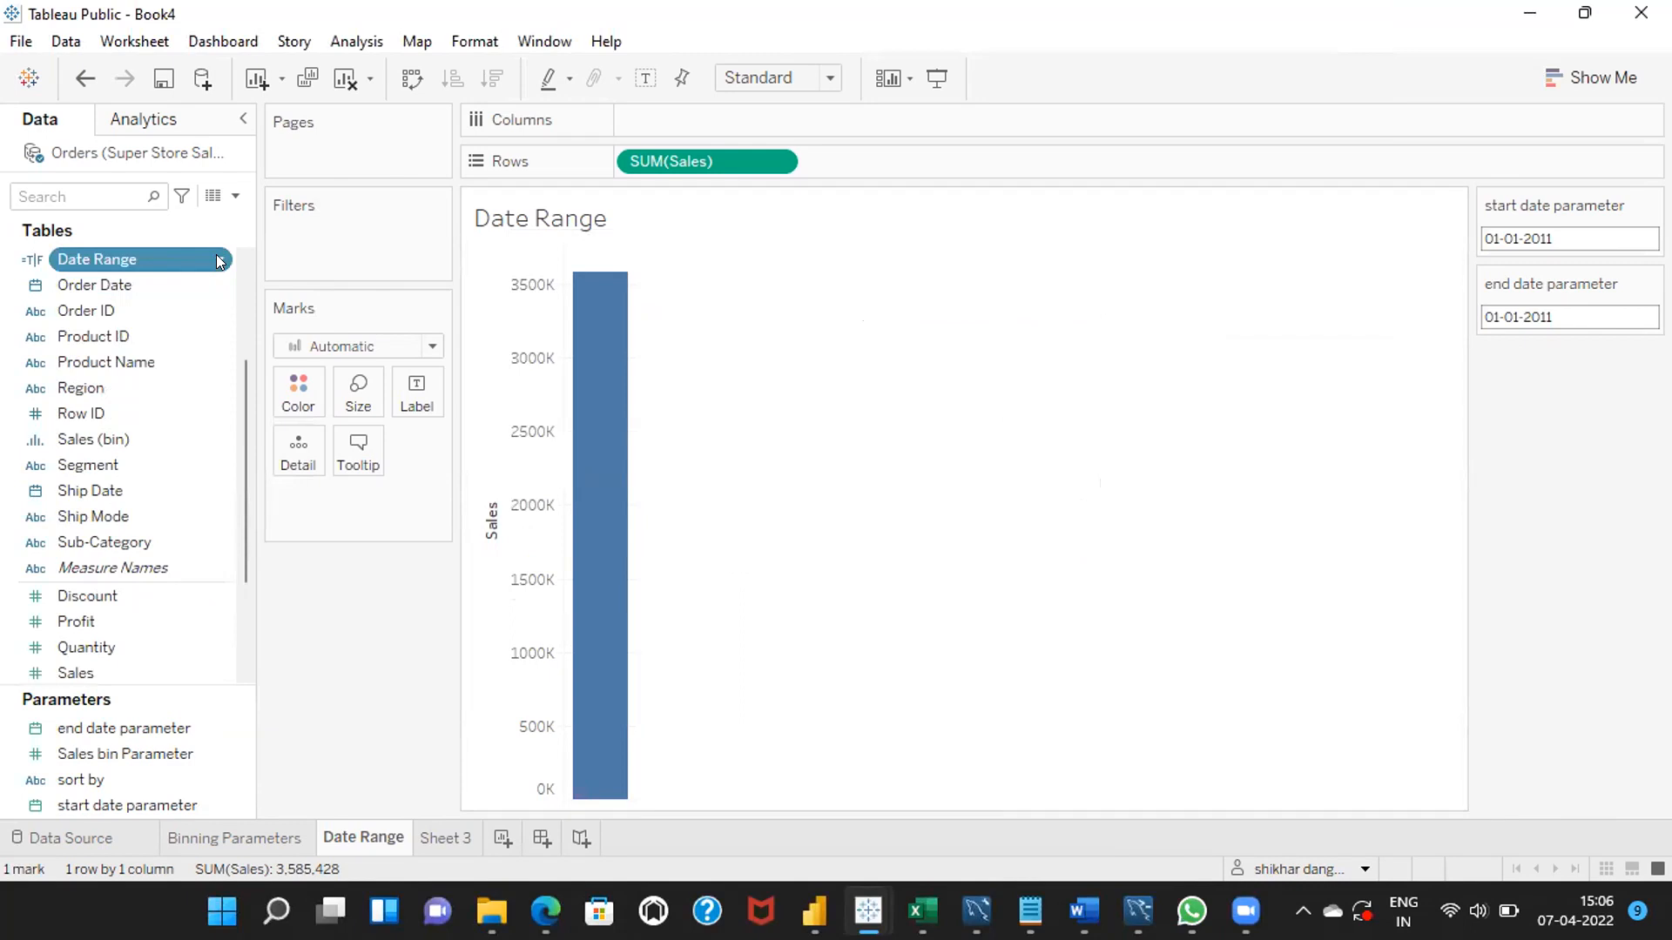
# Filter the sheet on the Date Range field, keeping only True.
pyautogui.moveTo(218, 262); pyautogui.dragTo(417, 234)
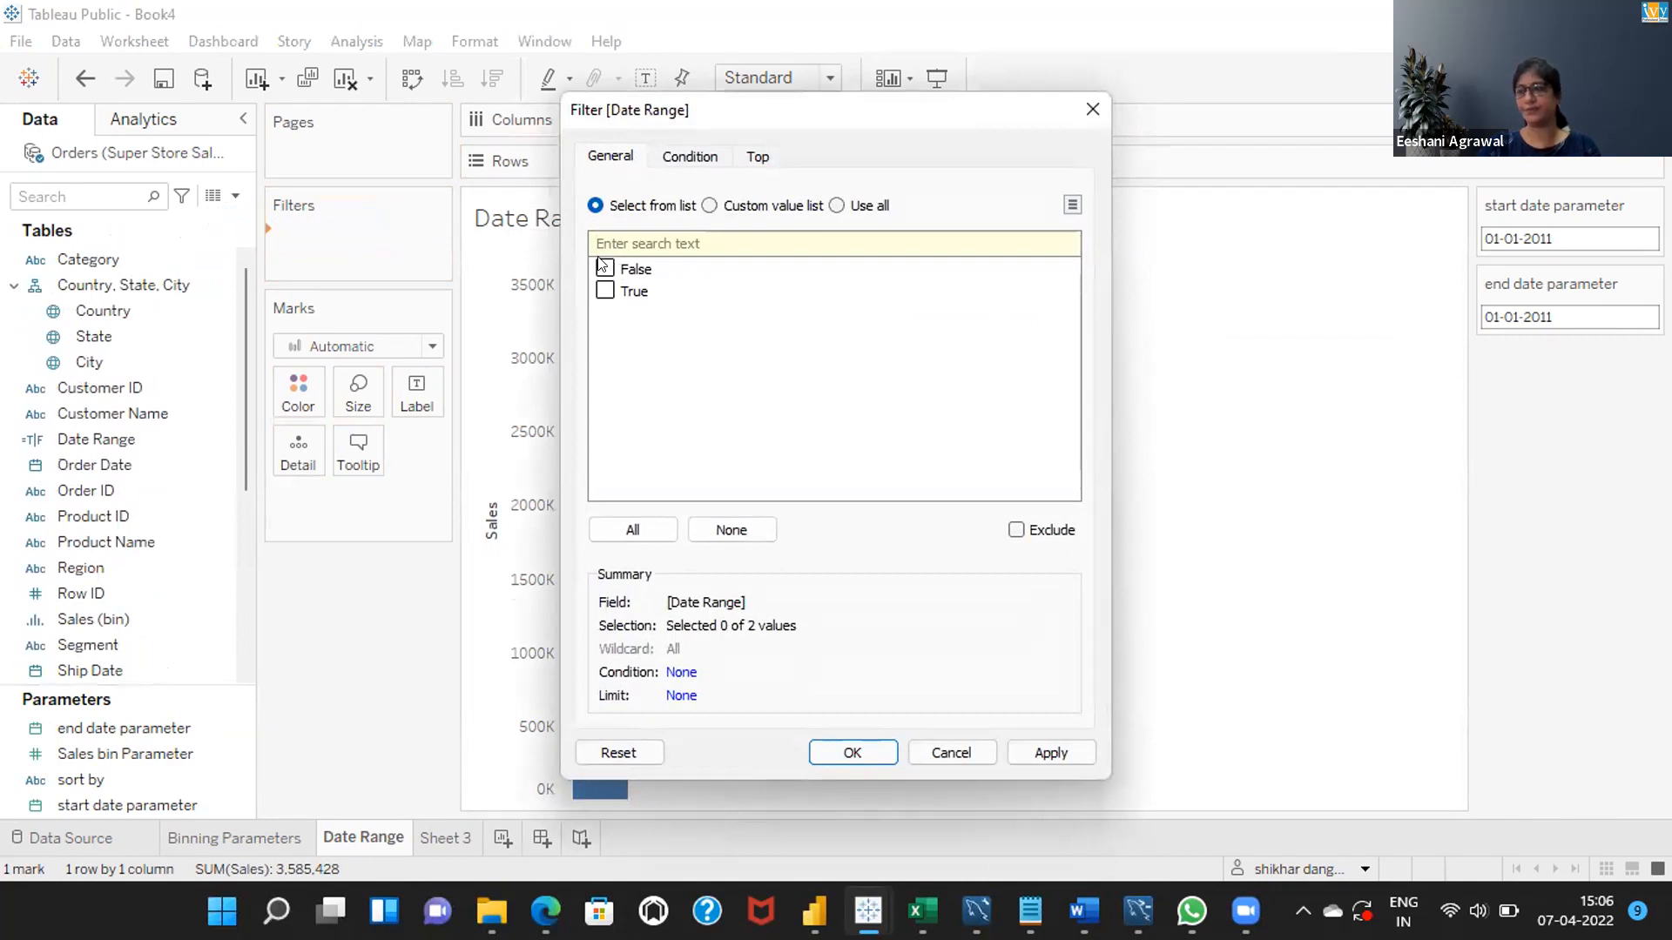
pyautogui.click(604, 292)
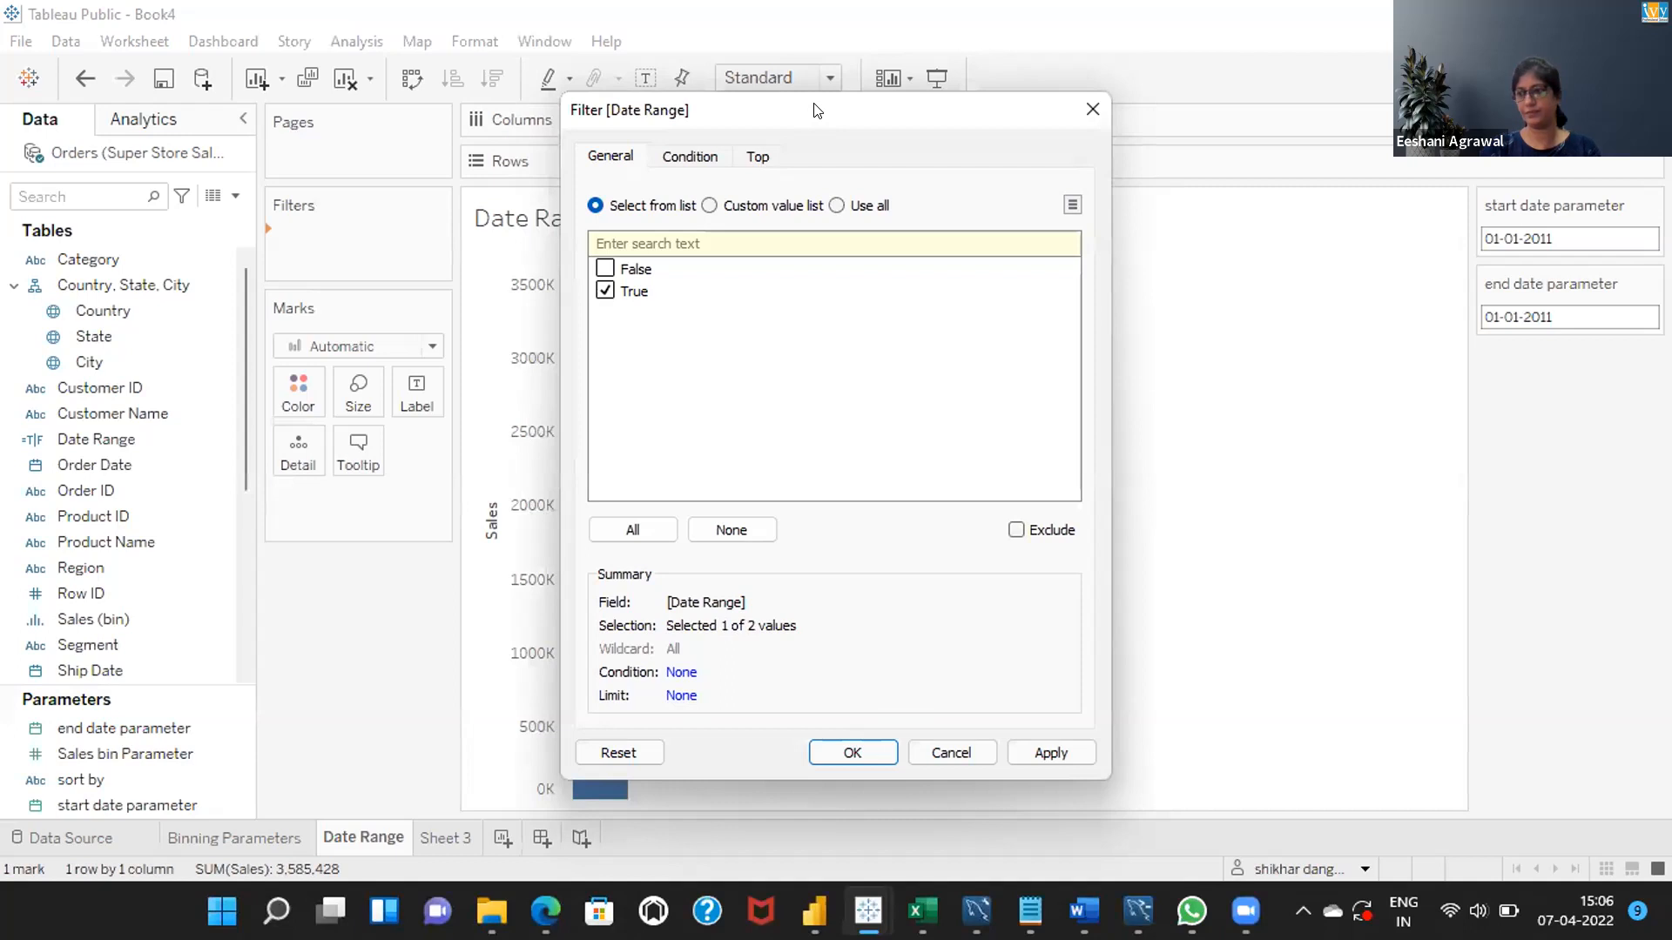
pyautogui.moveTo(827, 106); pyautogui.dragTo(938, 51)
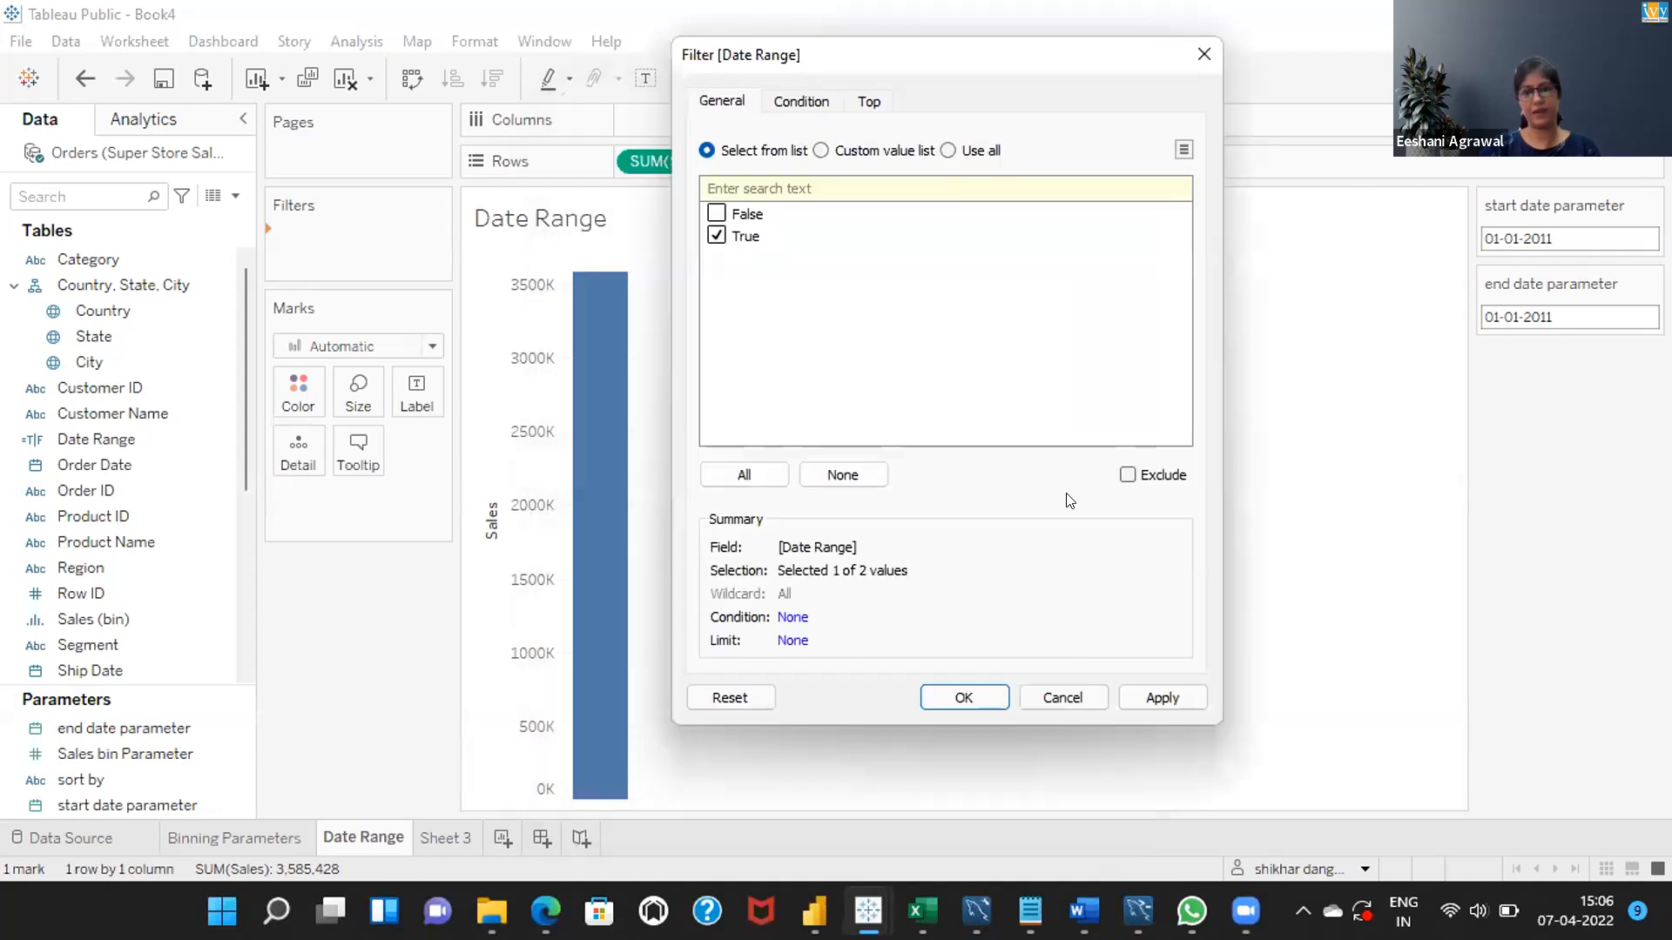
pyautogui.click(973, 697)
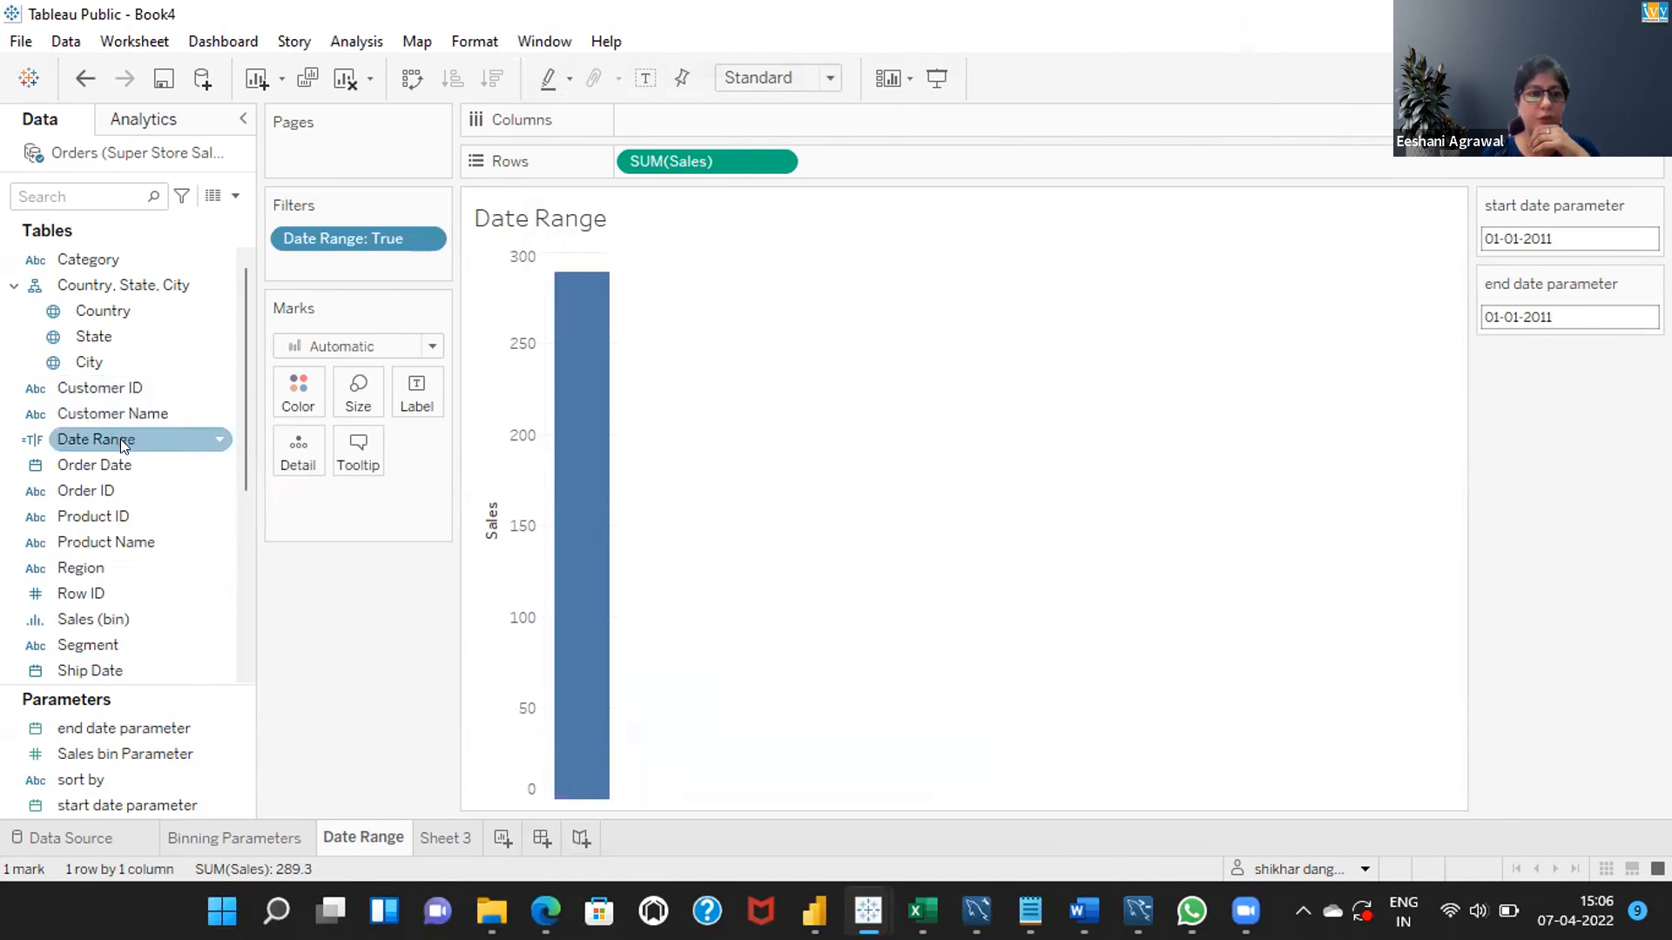
# Add Order Date to columns and set it to the full Day date level.
pyautogui.moveTo(110, 456); pyautogui.dragTo(670, 122)
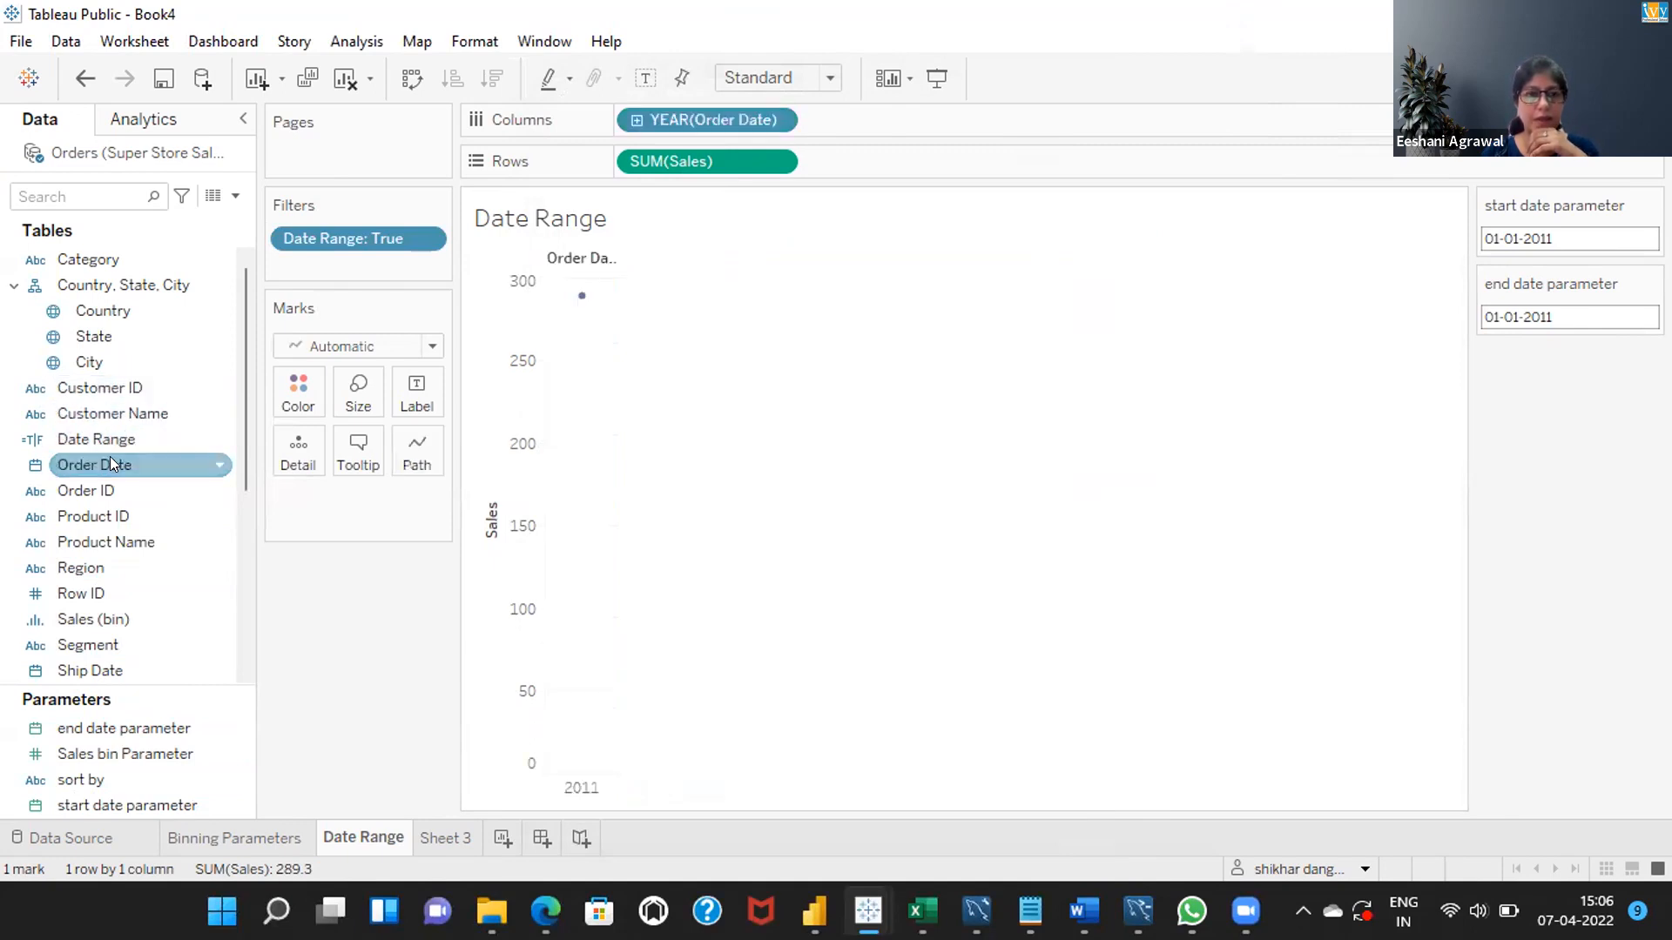
pyautogui.click(777, 121)
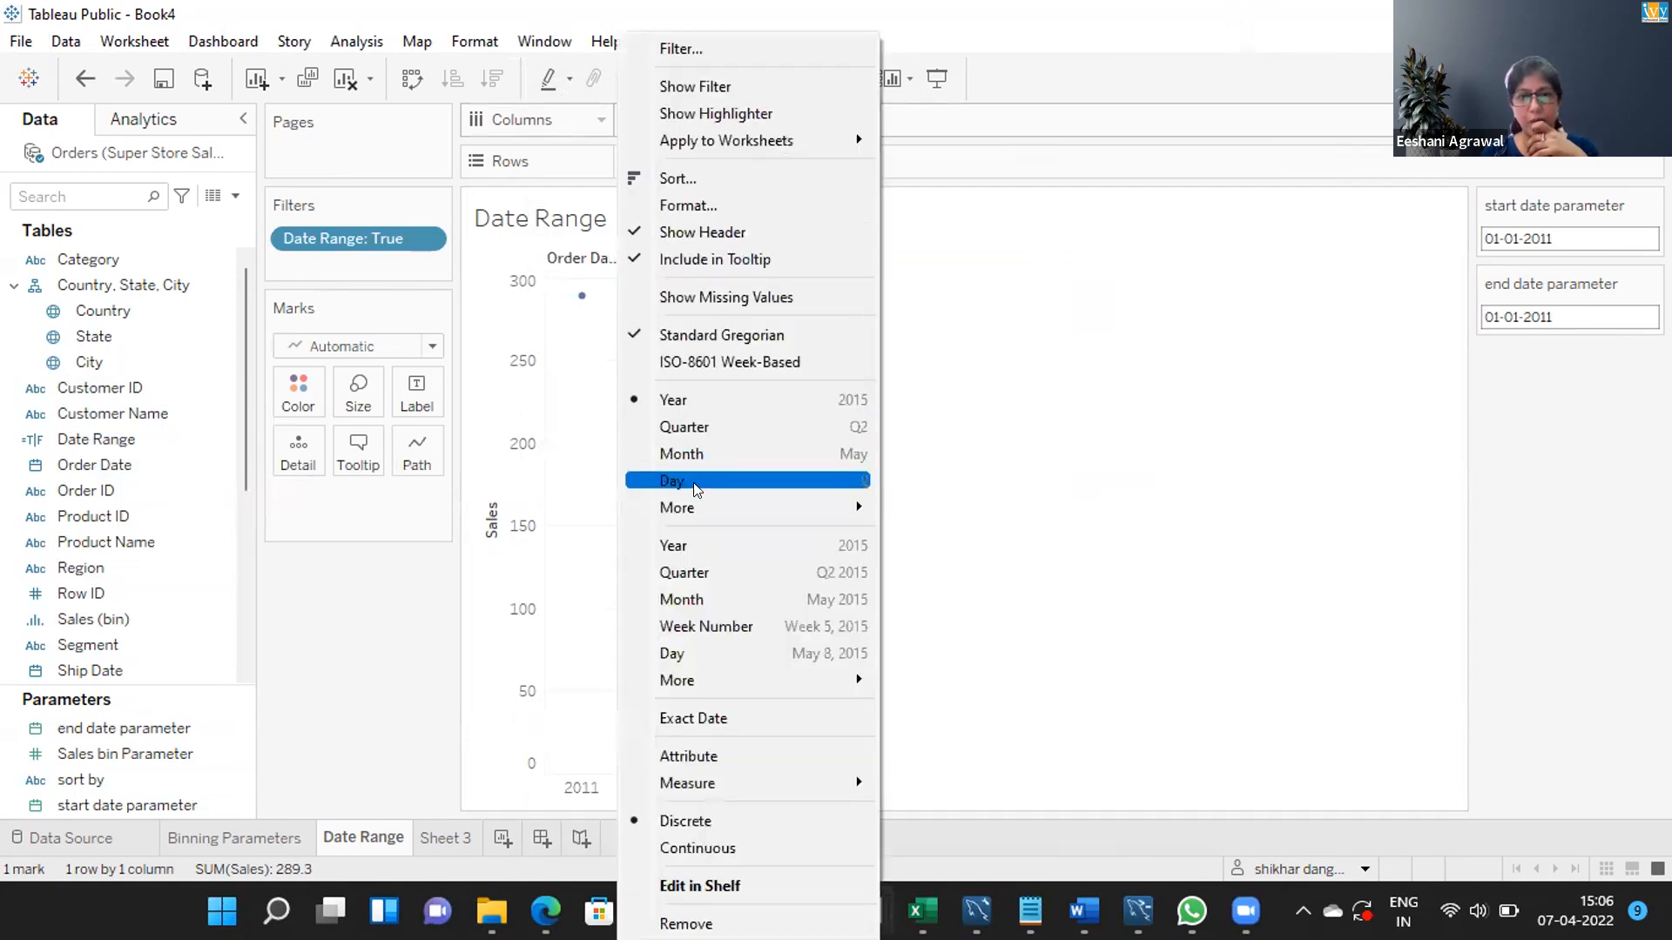
pyautogui.click(703, 653)
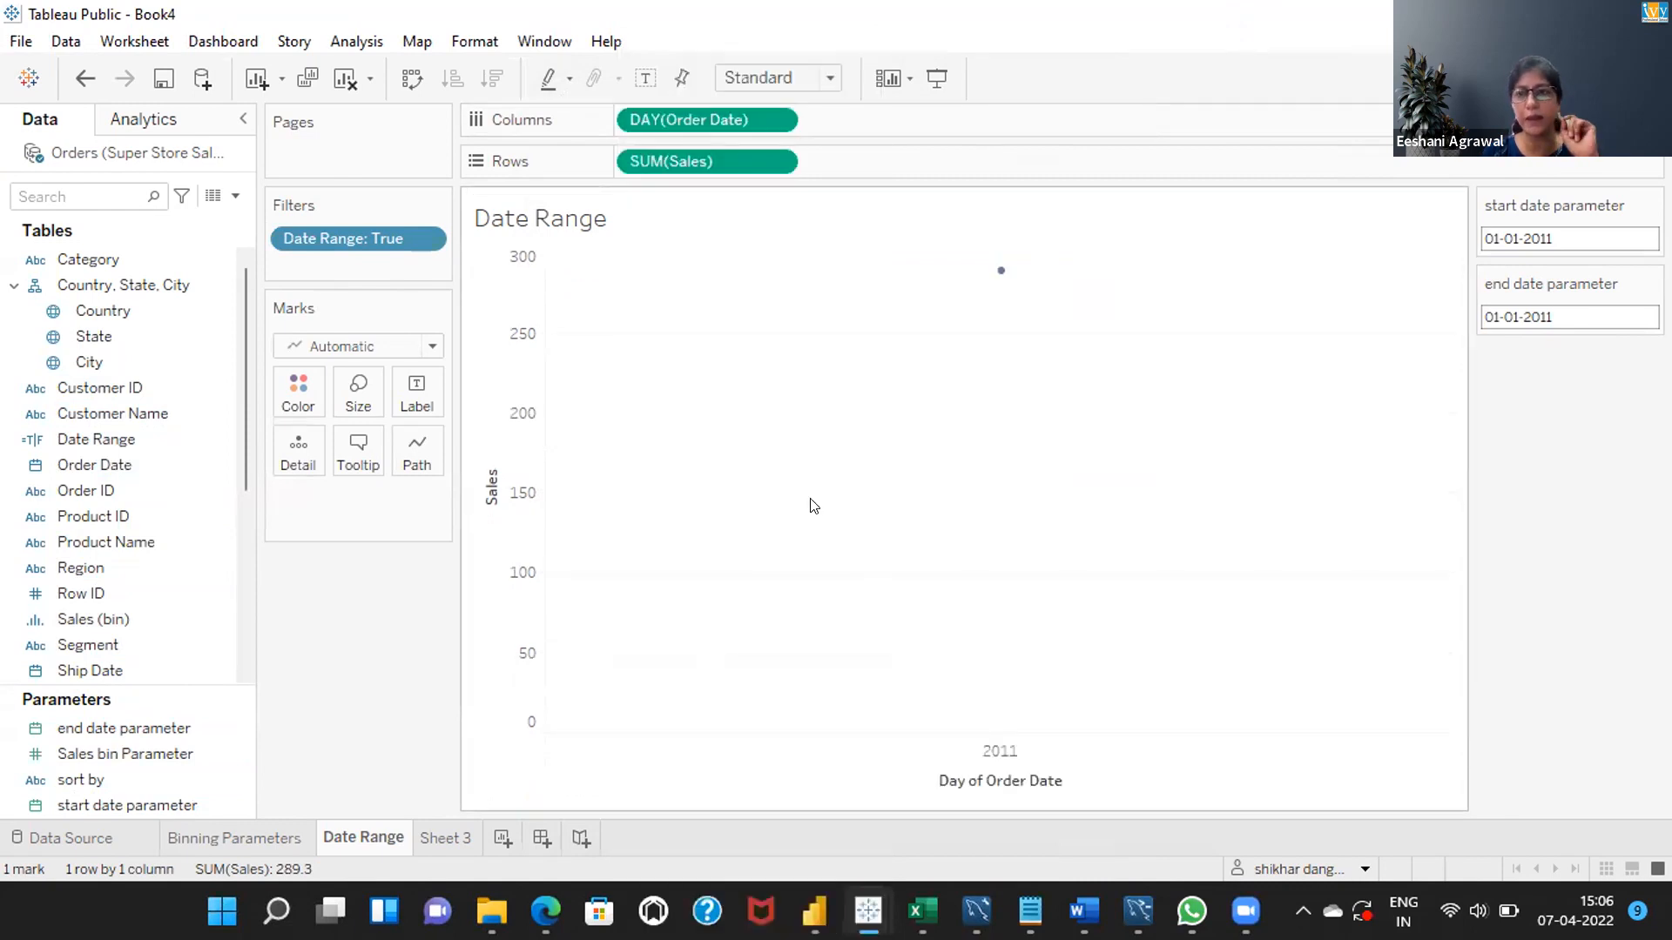
# Set the end date parameter to 04-01-2011.
pyautogui.moveTo(998, 272)
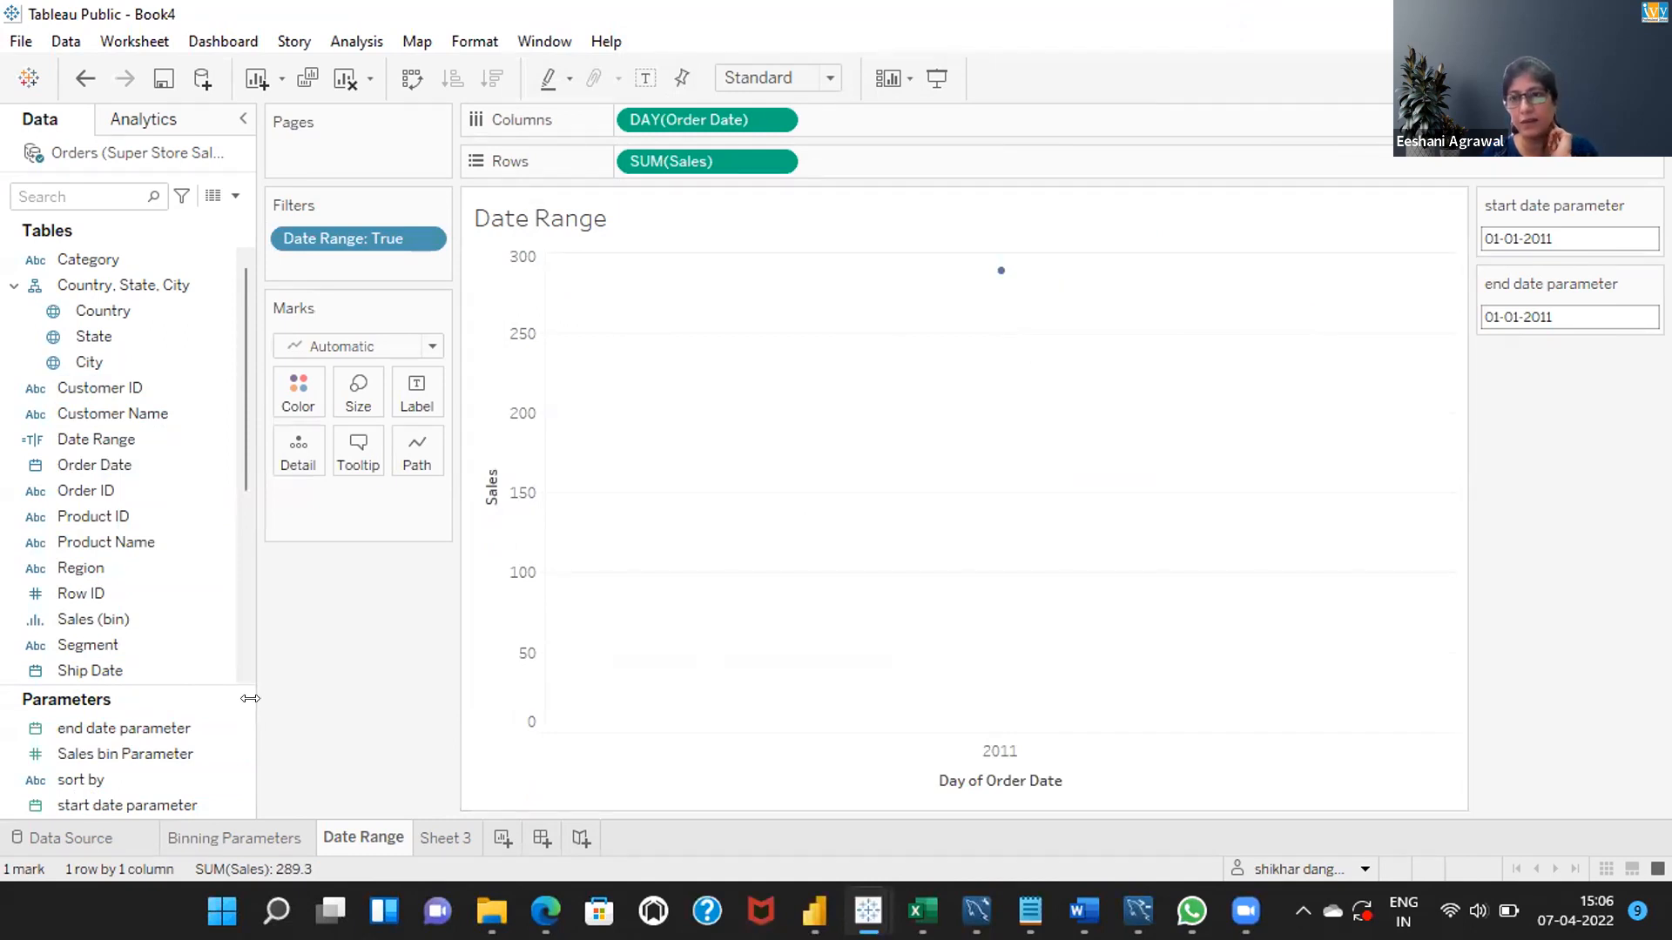
pyautogui.click(157, 730)
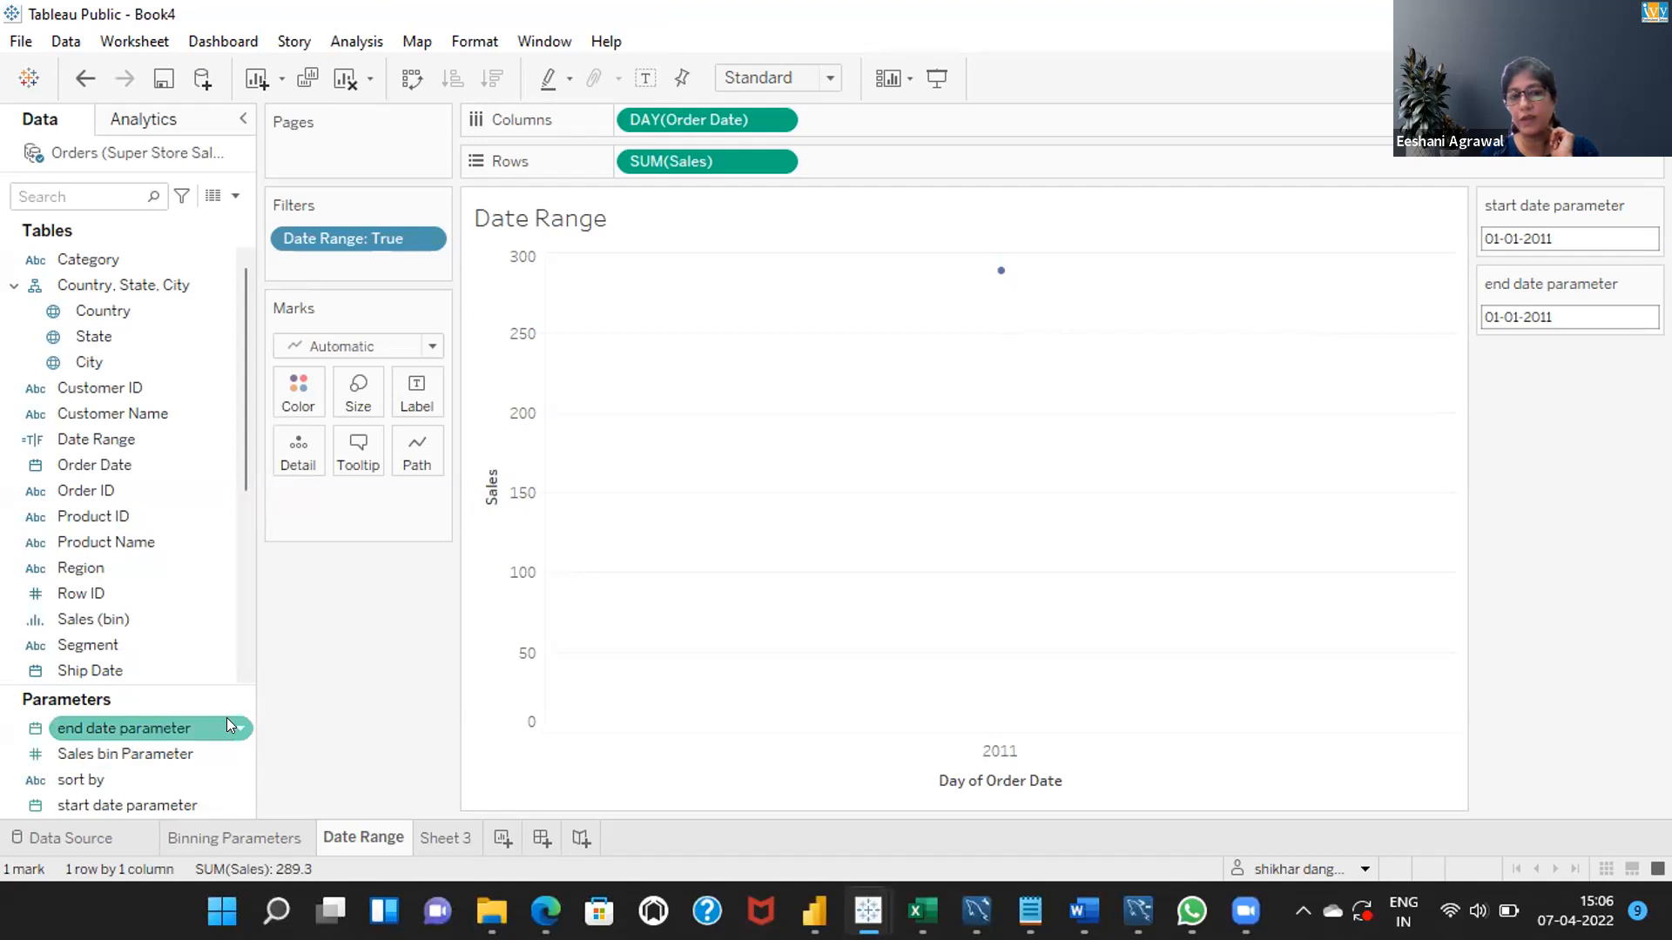
pyautogui.click(1350, 358)
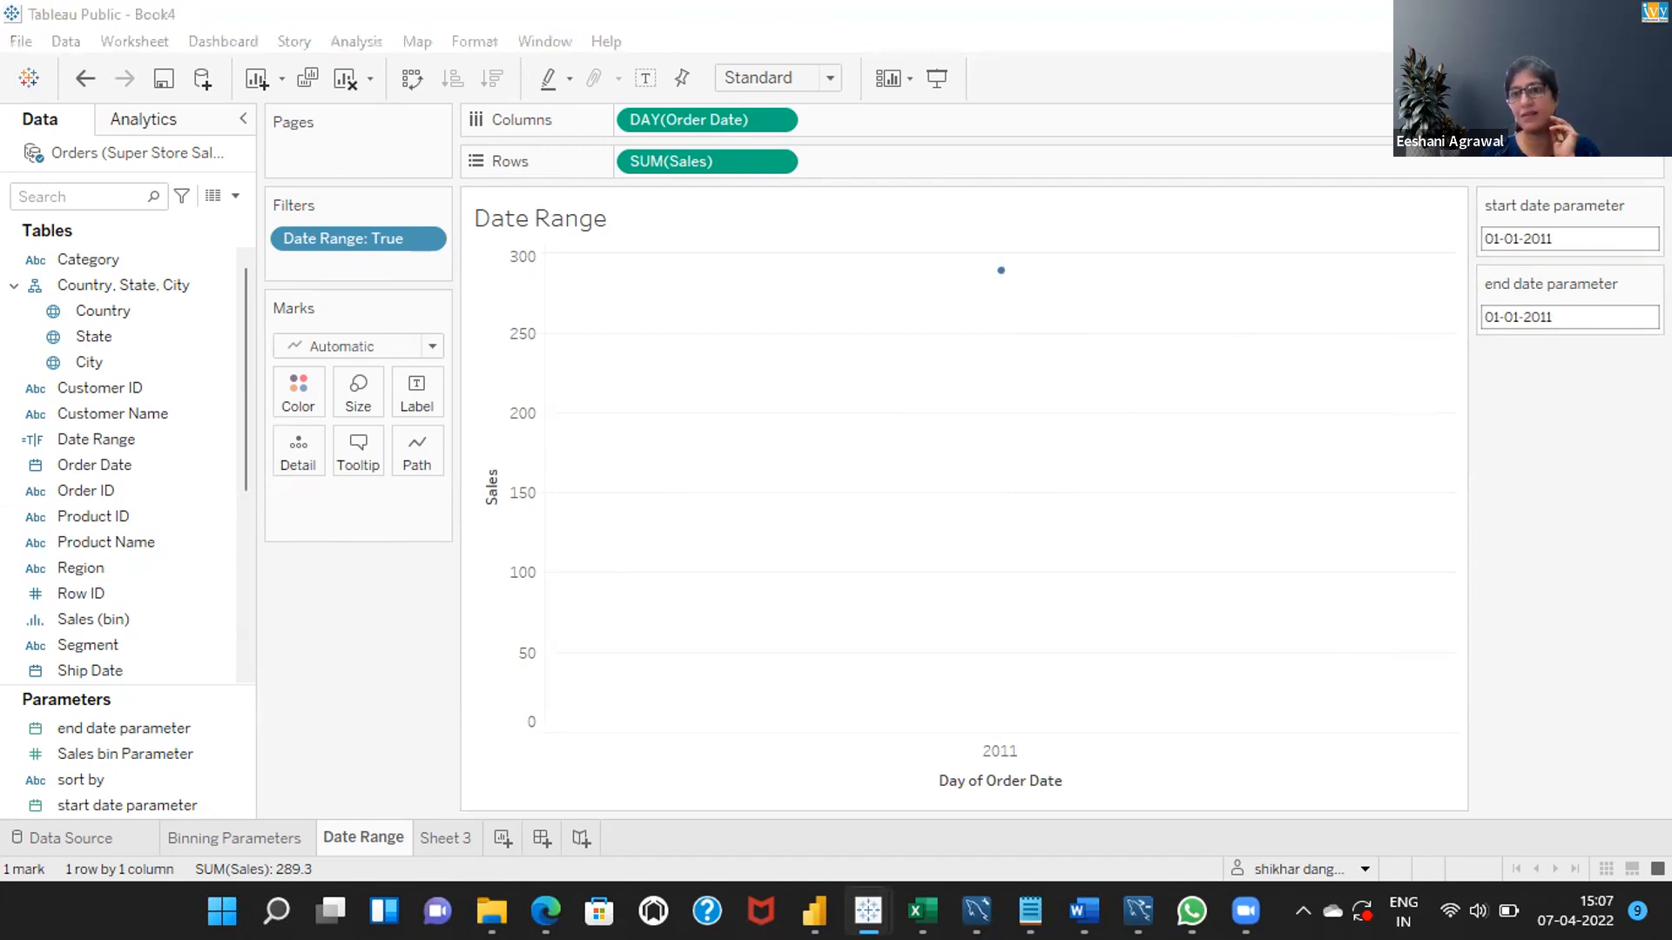
pyautogui.click(1547, 316)
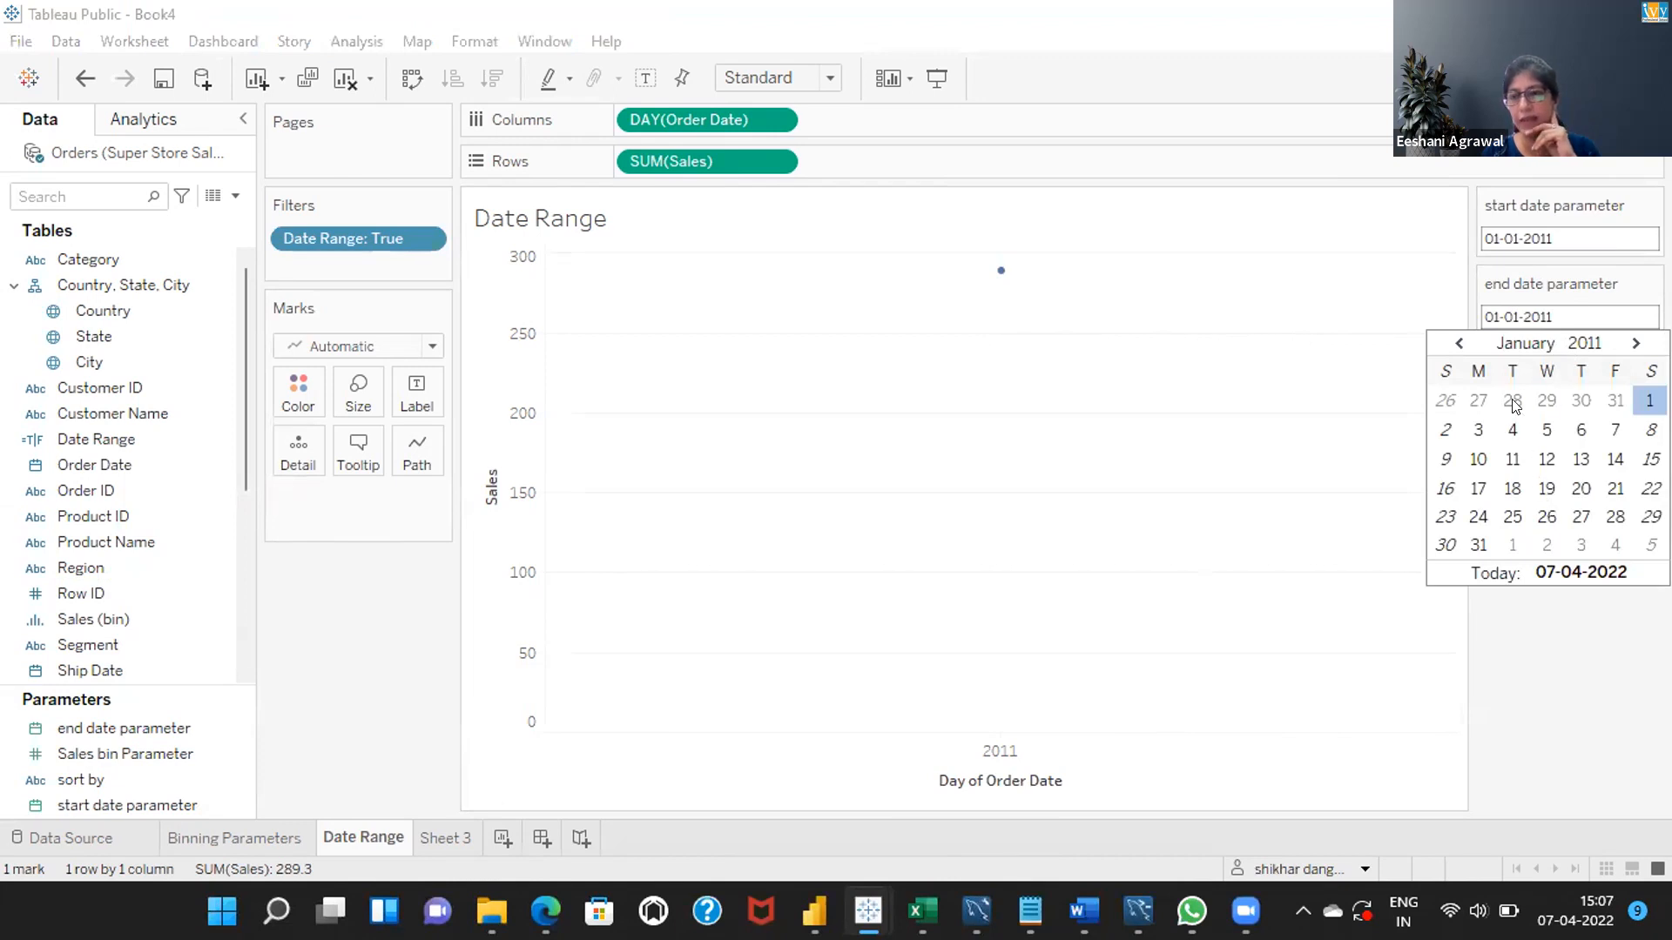
pyautogui.click(1510, 431)
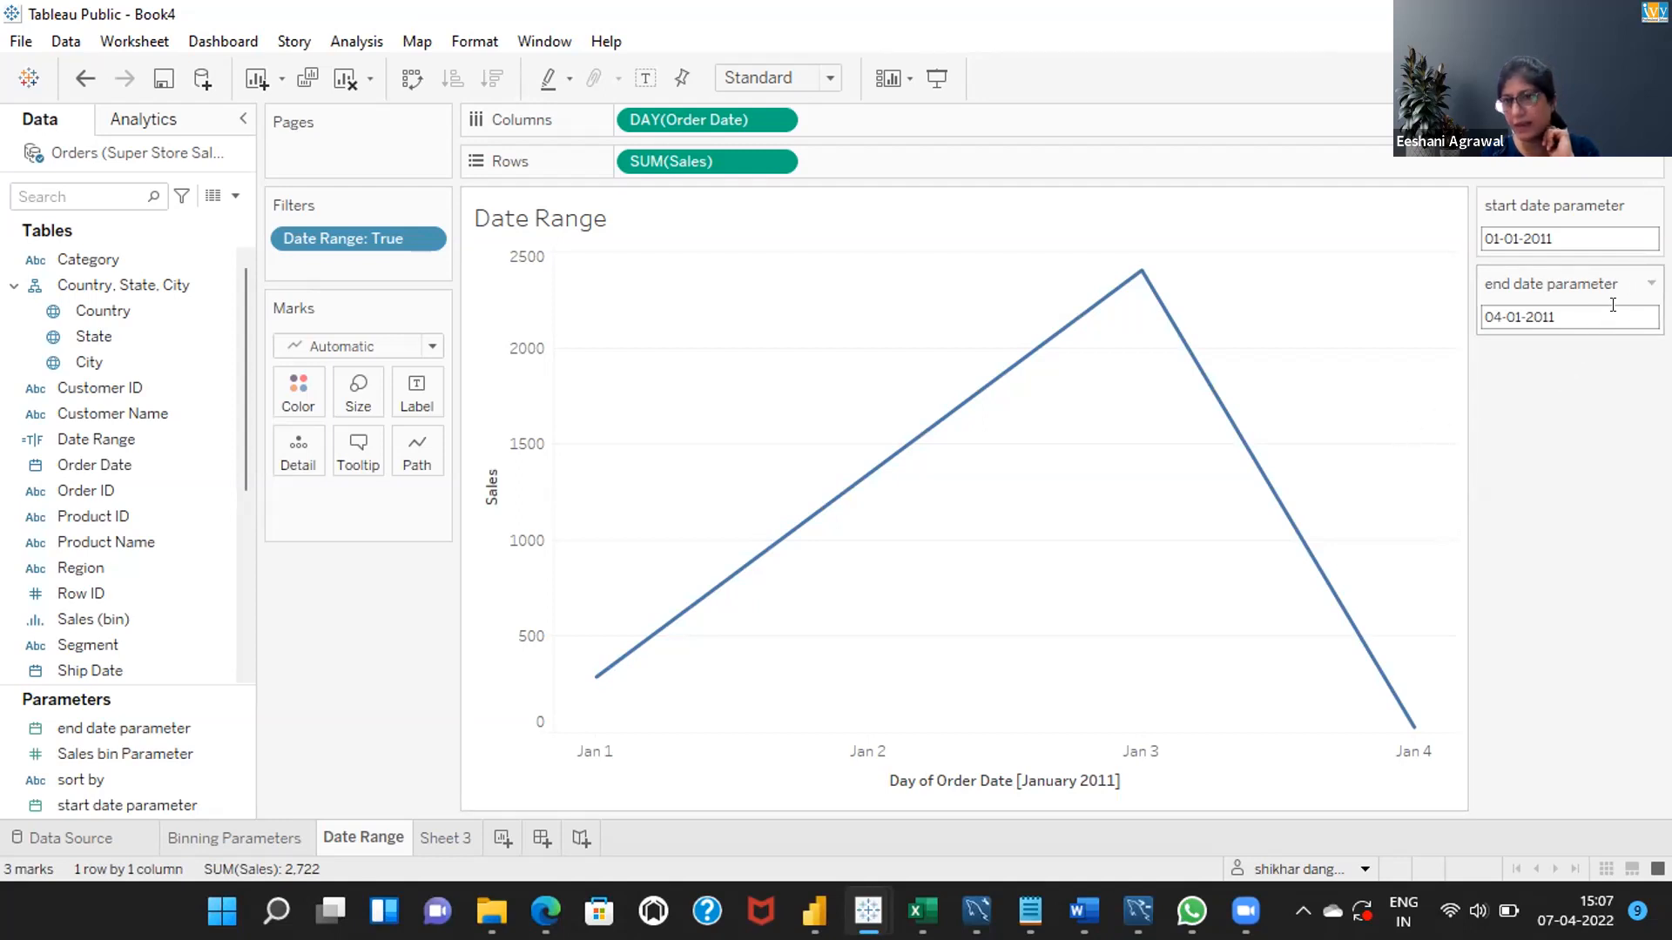
# Pick January 28, 2011 as the end date parameter.
pyautogui.click(1636, 308)
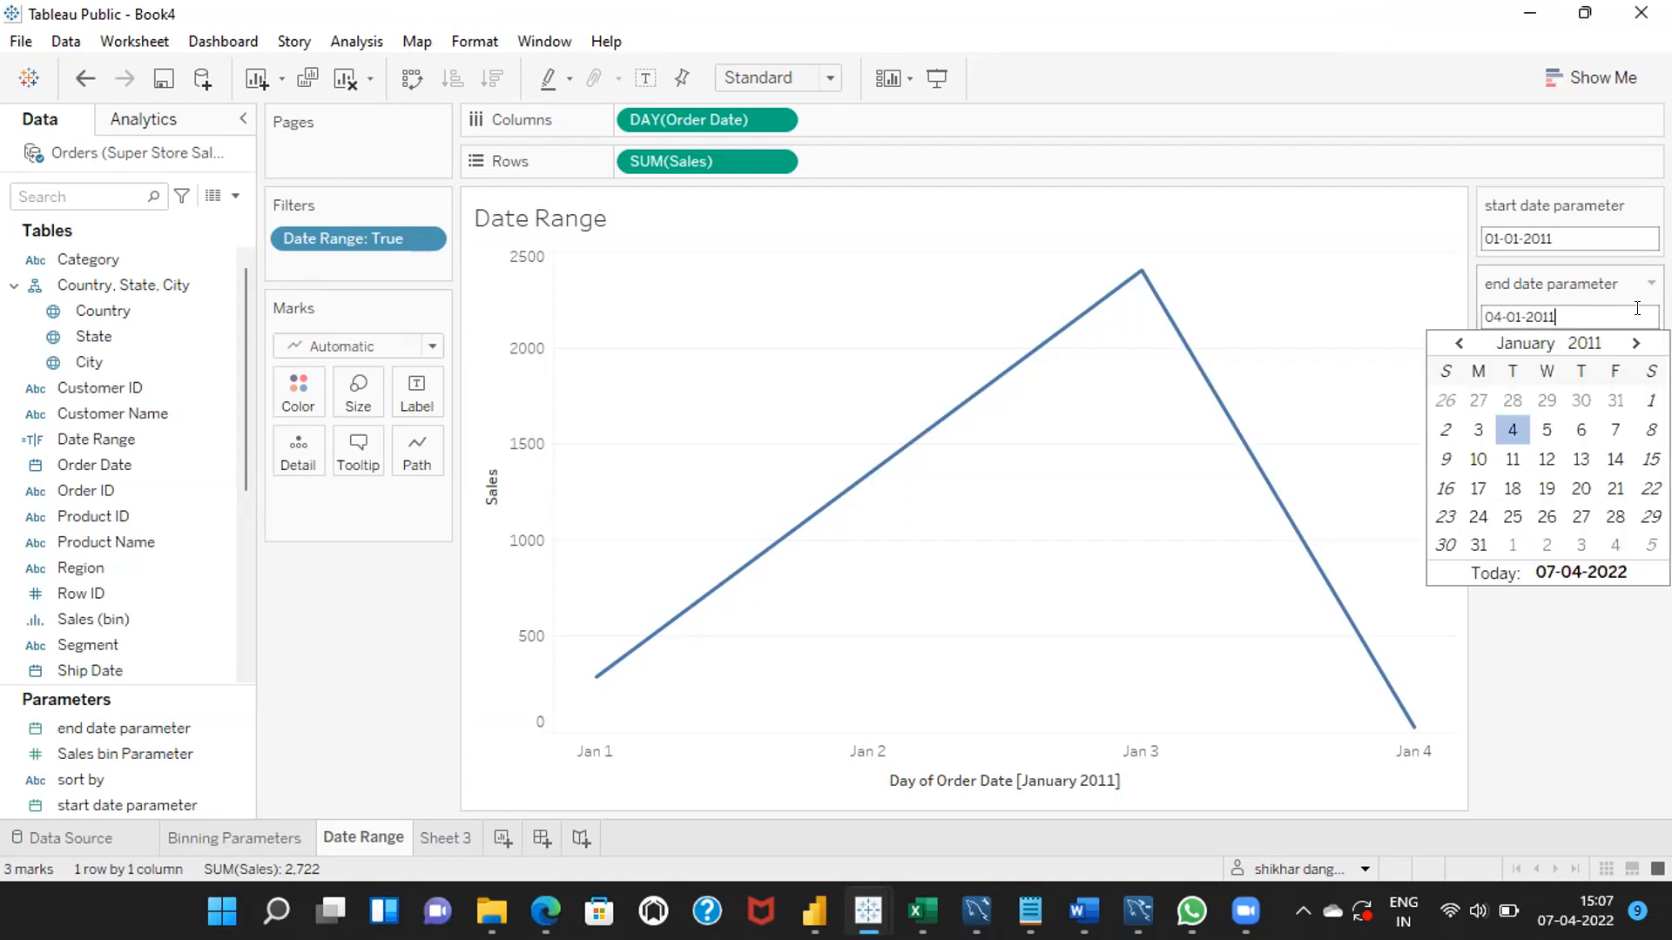
pyautogui.click(1615, 519)
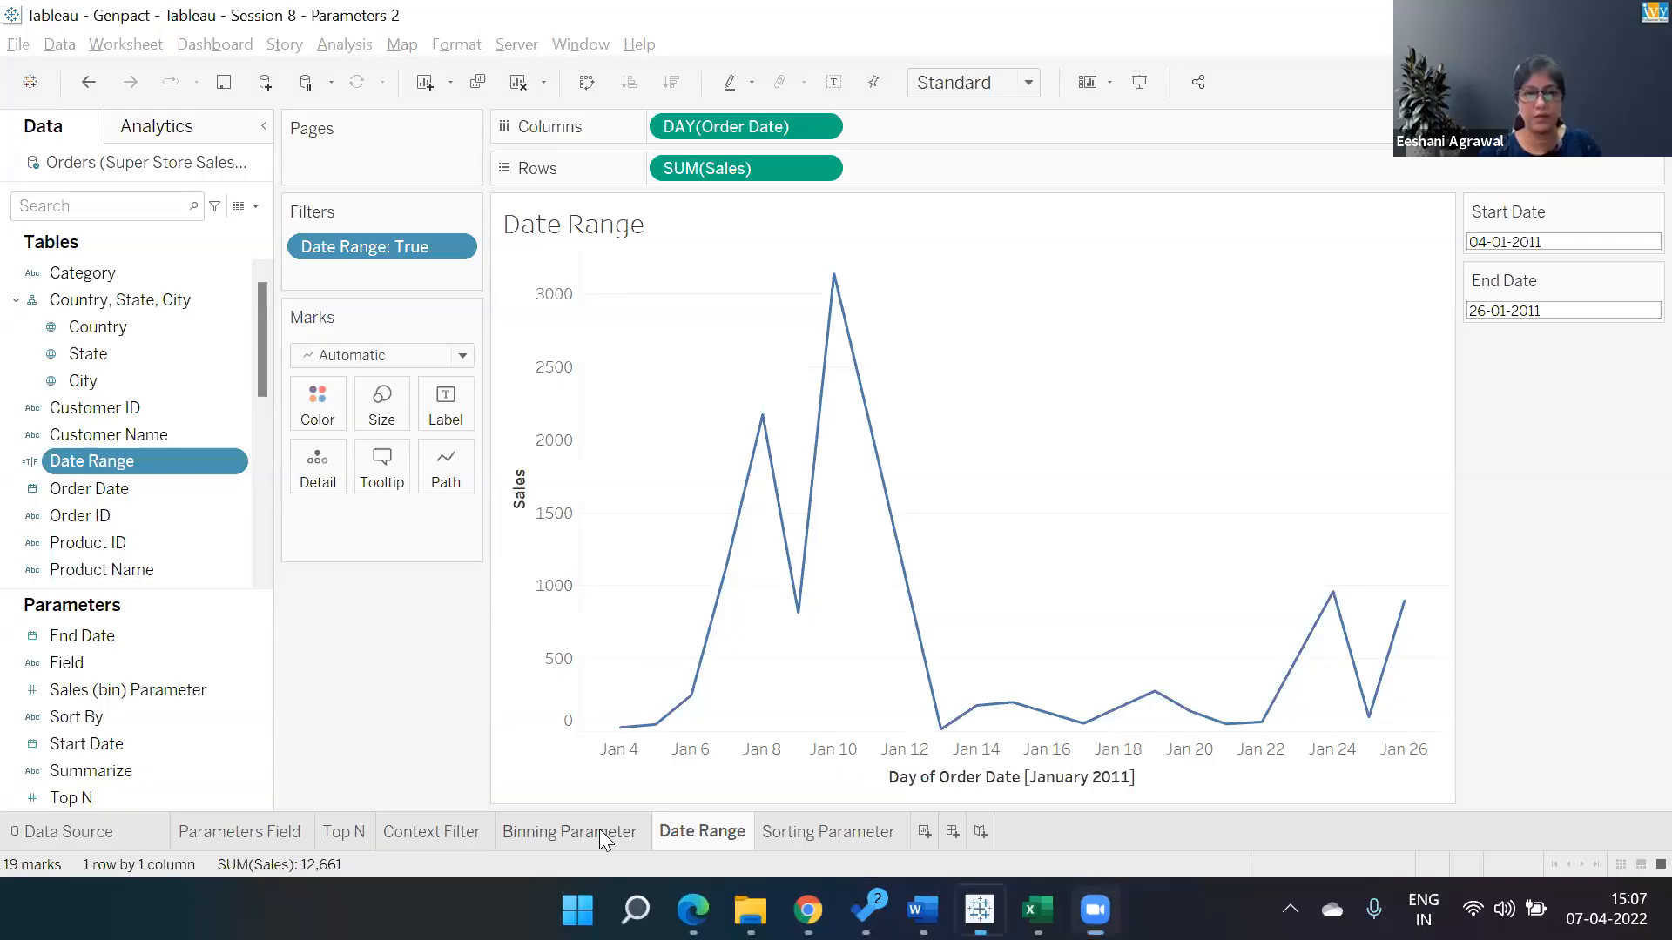
# Open the Sales (bin) Parameter's settings in the participant's workbook to review them.
pyautogui.click(600, 831)
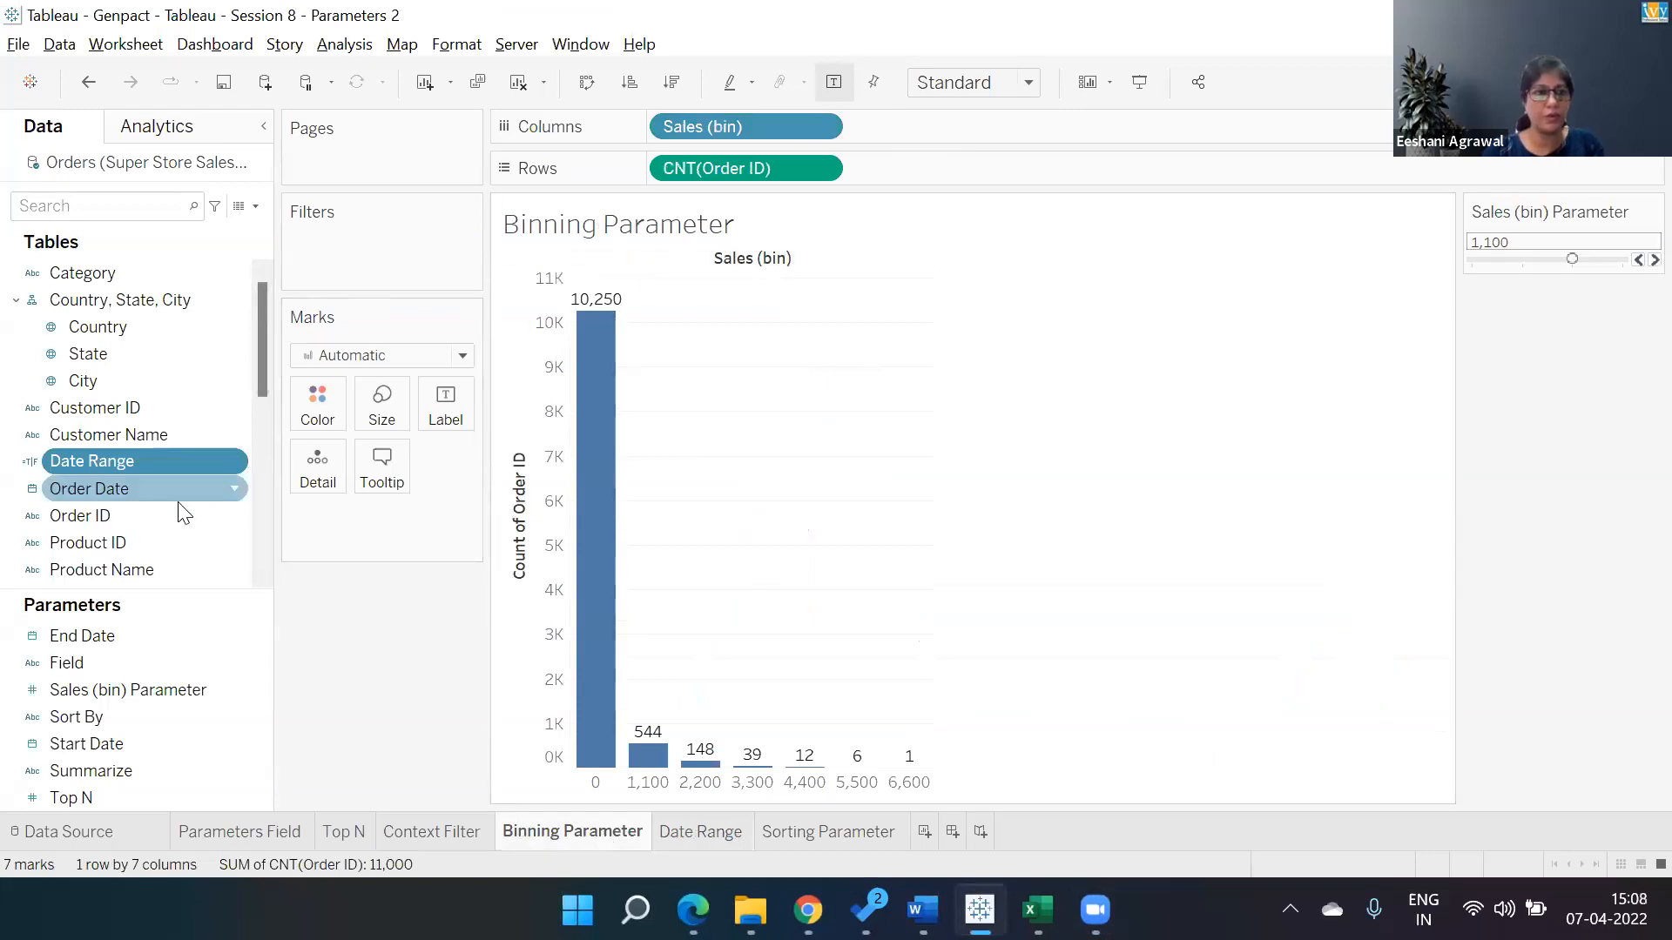
pyautogui.rightClick(200, 686)
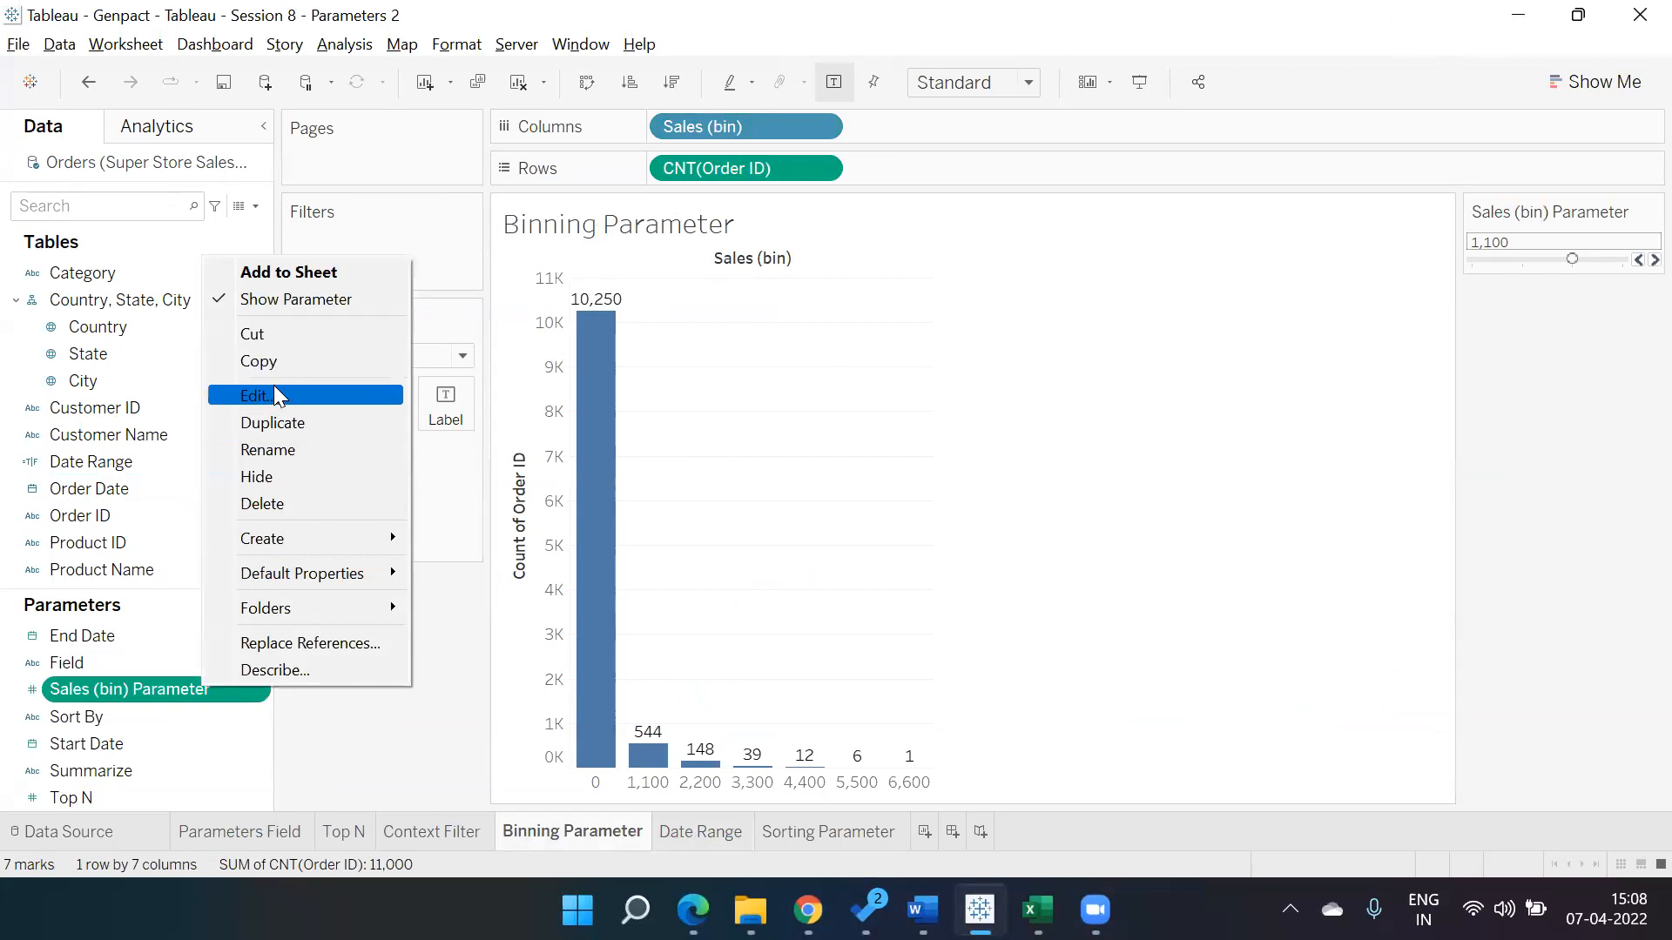
pyautogui.click(274, 385)
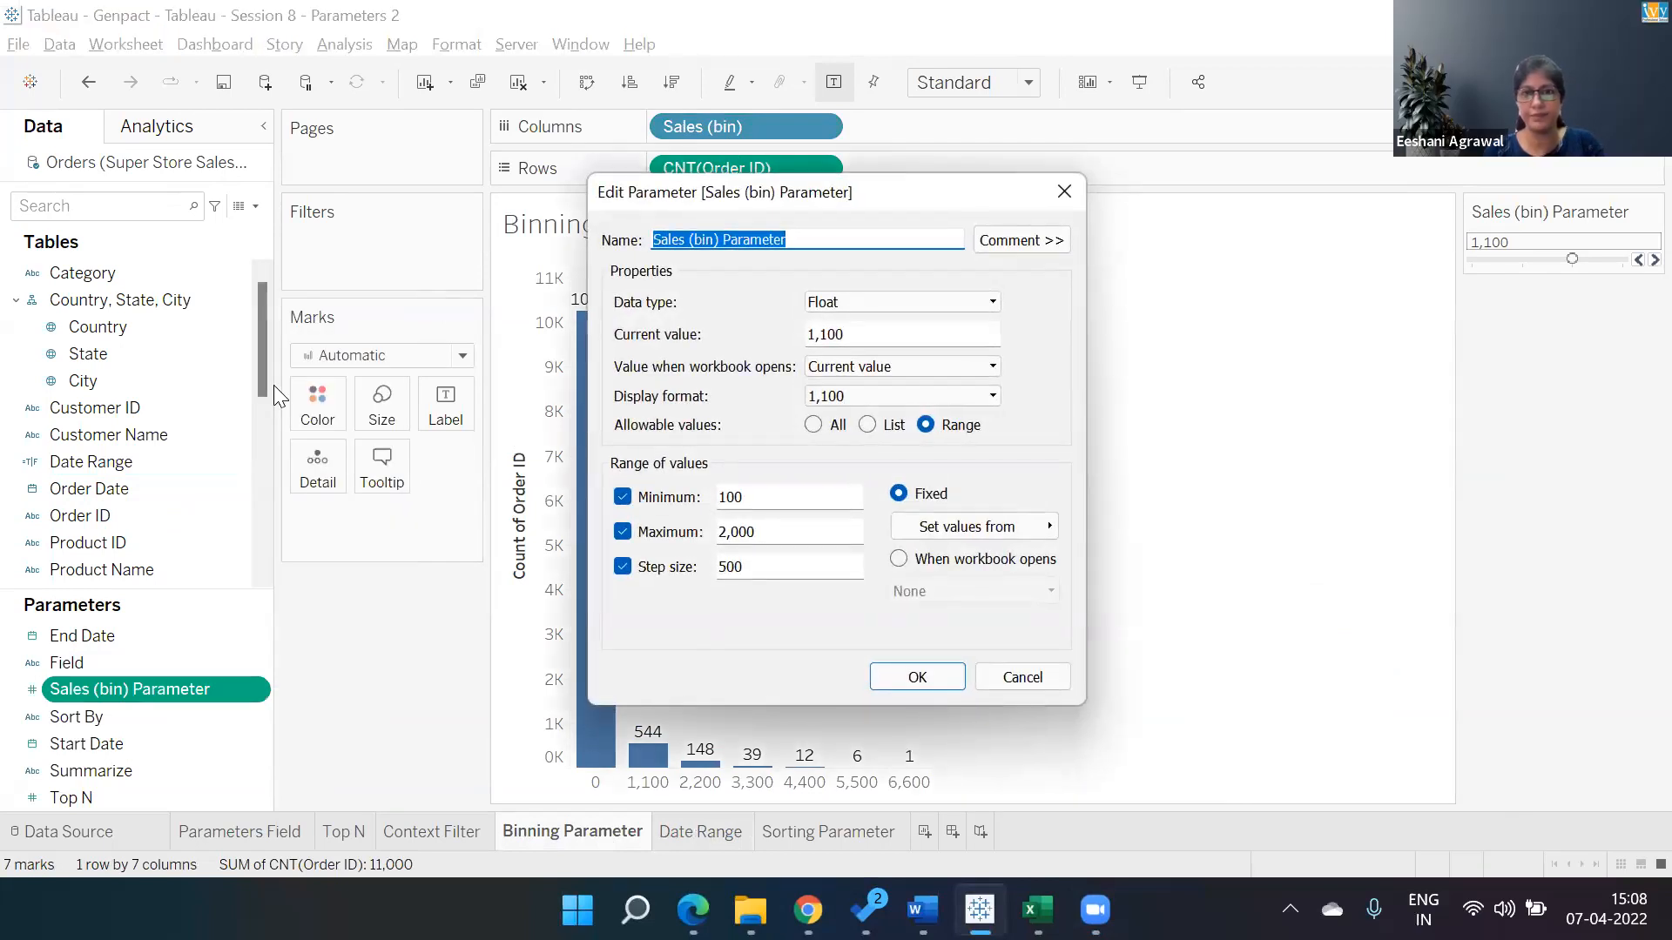
pyautogui.click(389, 226)
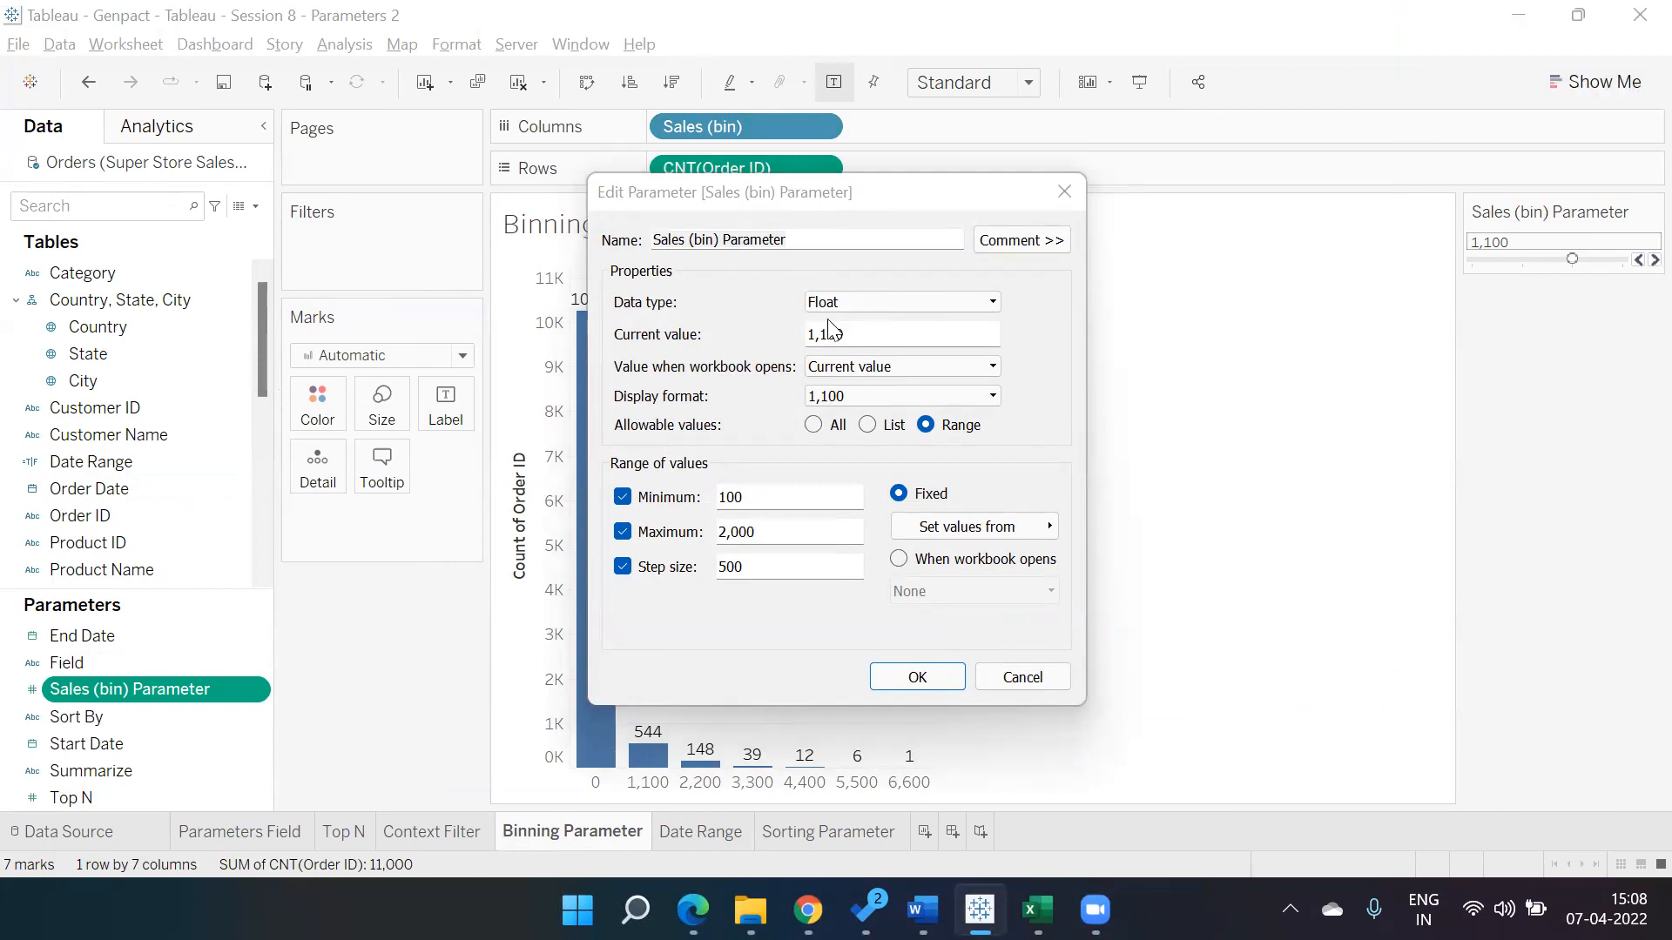
pyautogui.click(1071, 191)
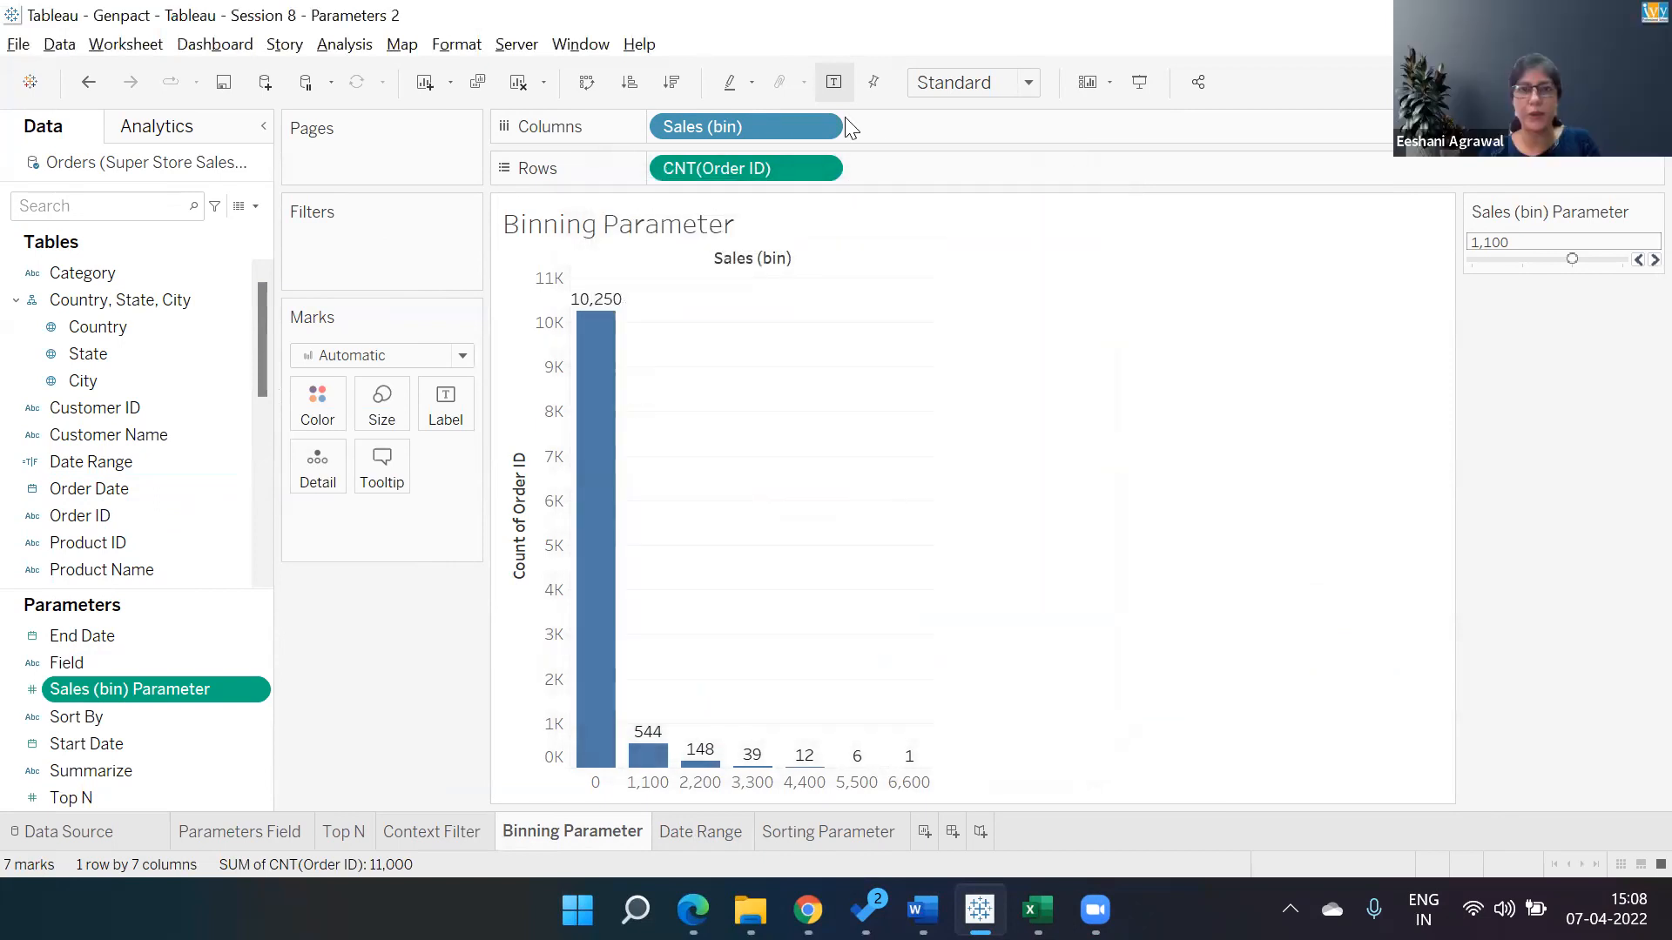